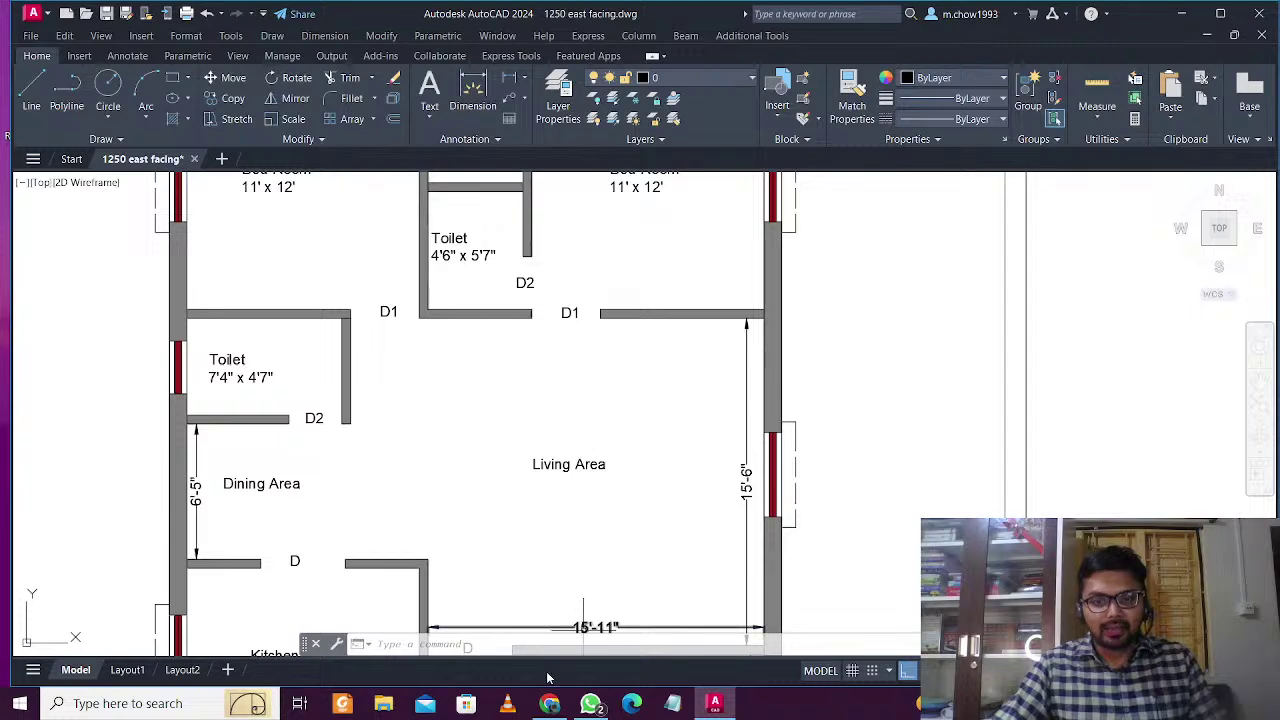
Check the live stream page in YouTube Studio and return to the AutoCAD drawing
left_click(545, 703)
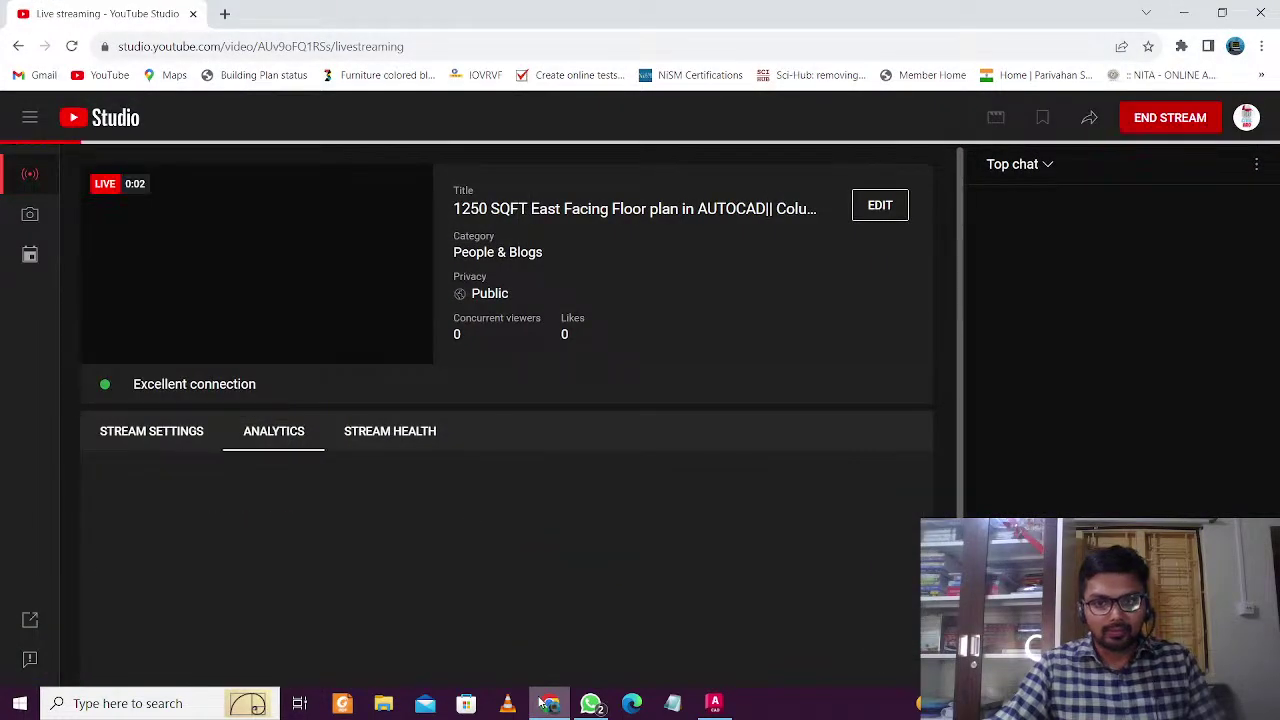
left_click(545, 703)
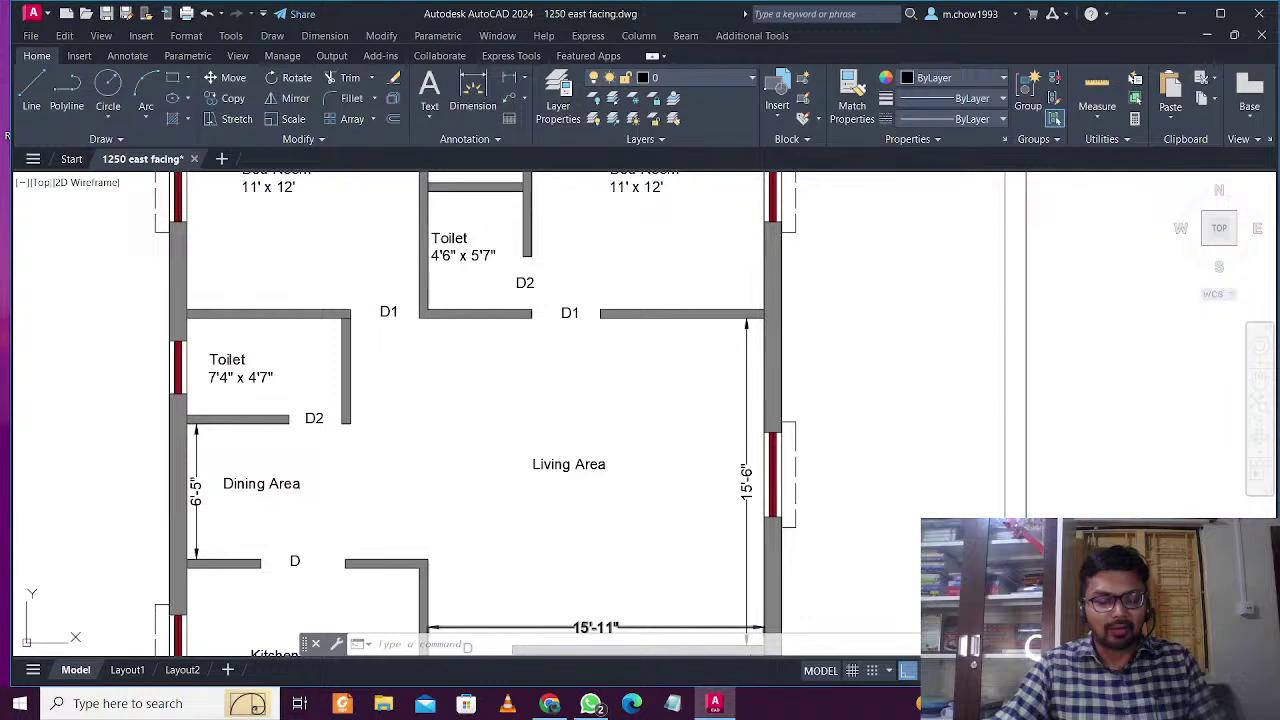
Examine the ground floor plan's door and window schedules and its title block
scroll(686, 491, "down", 3)
scroll(600, 349, "up", 3)
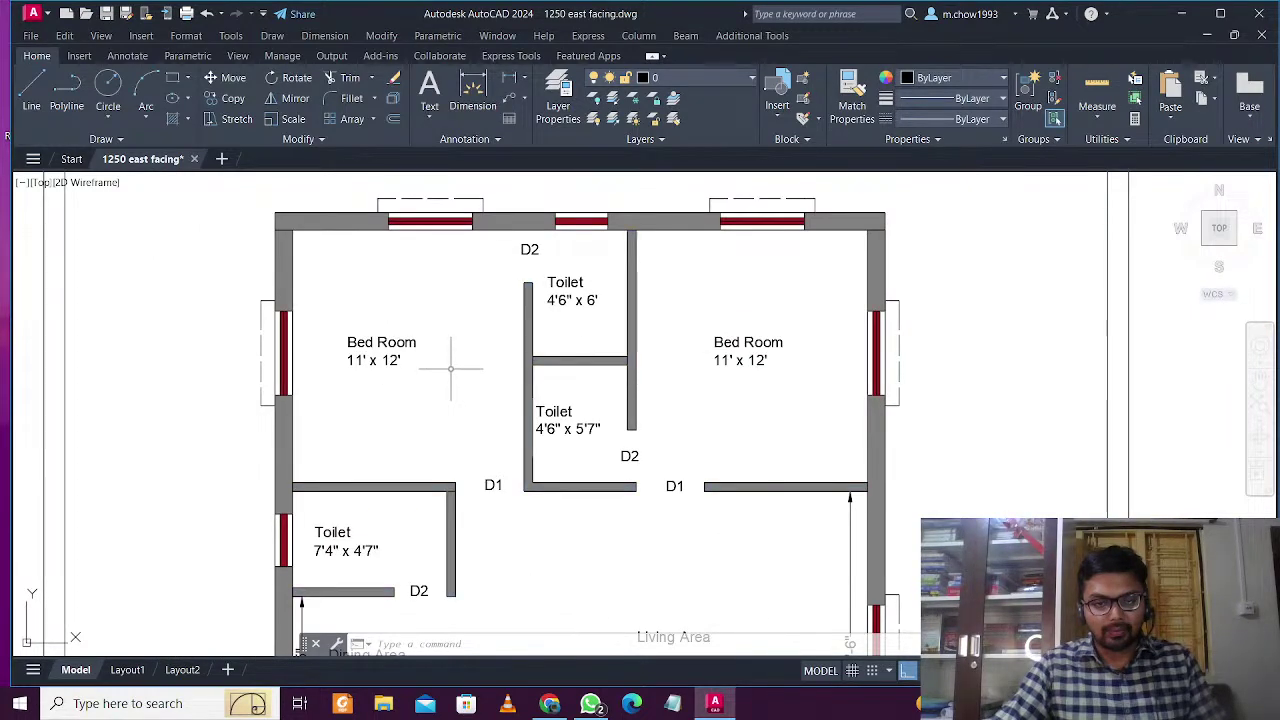
scroll(457, 367, "down", 3)
scroll(440, 490, "up", 3)
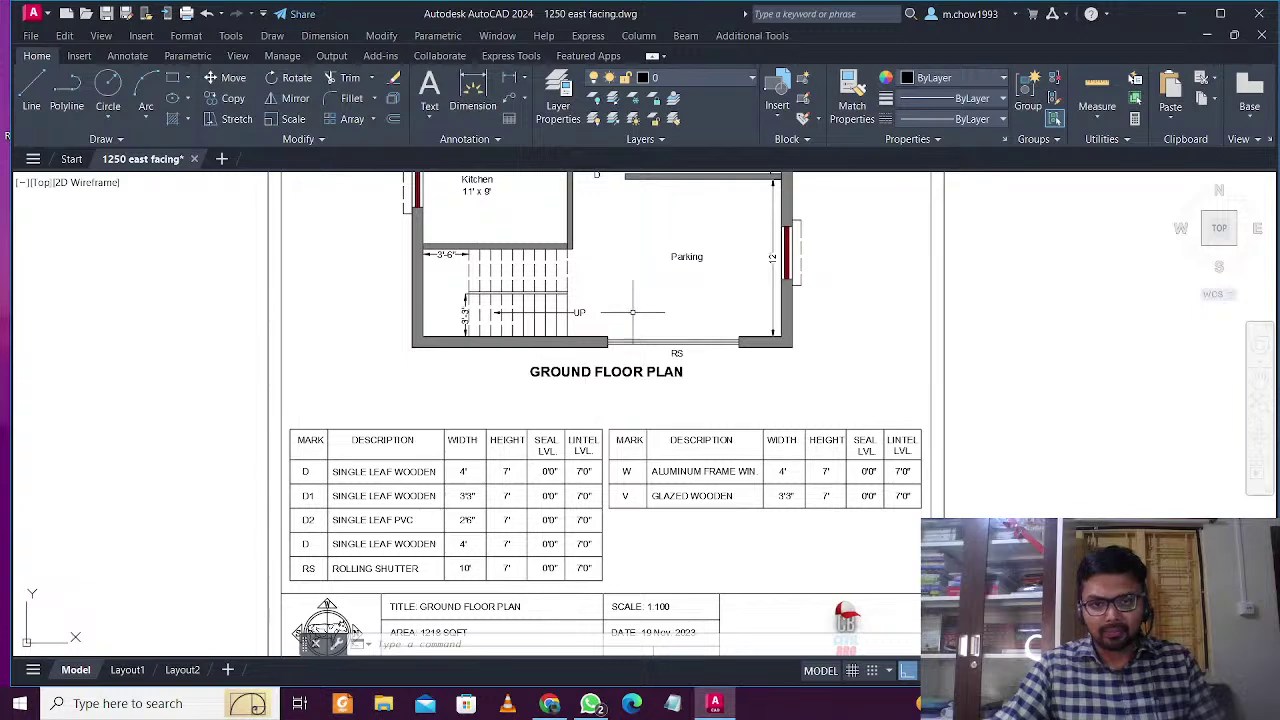
middle_click_drag(593, 323, 599, 194)
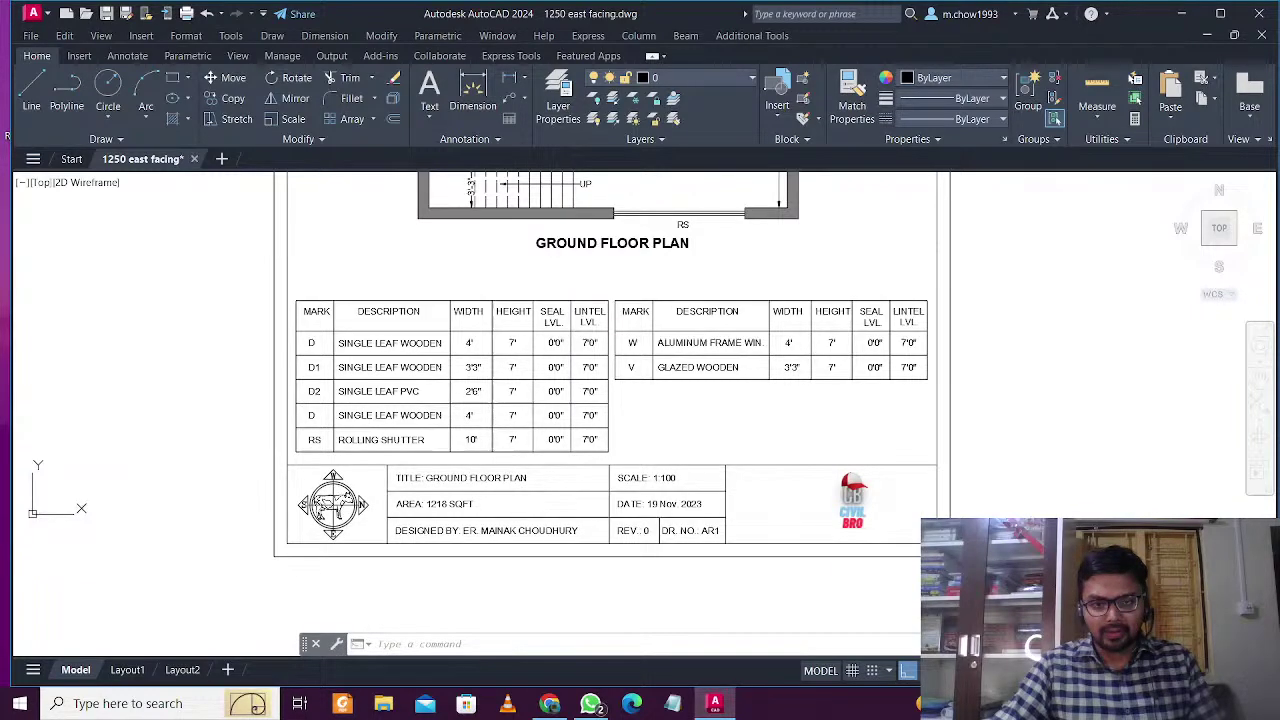
scroll(426, 367, "up", 2)
scroll(426, 367, "down", 2)
scroll(540, 506, "up", 2)
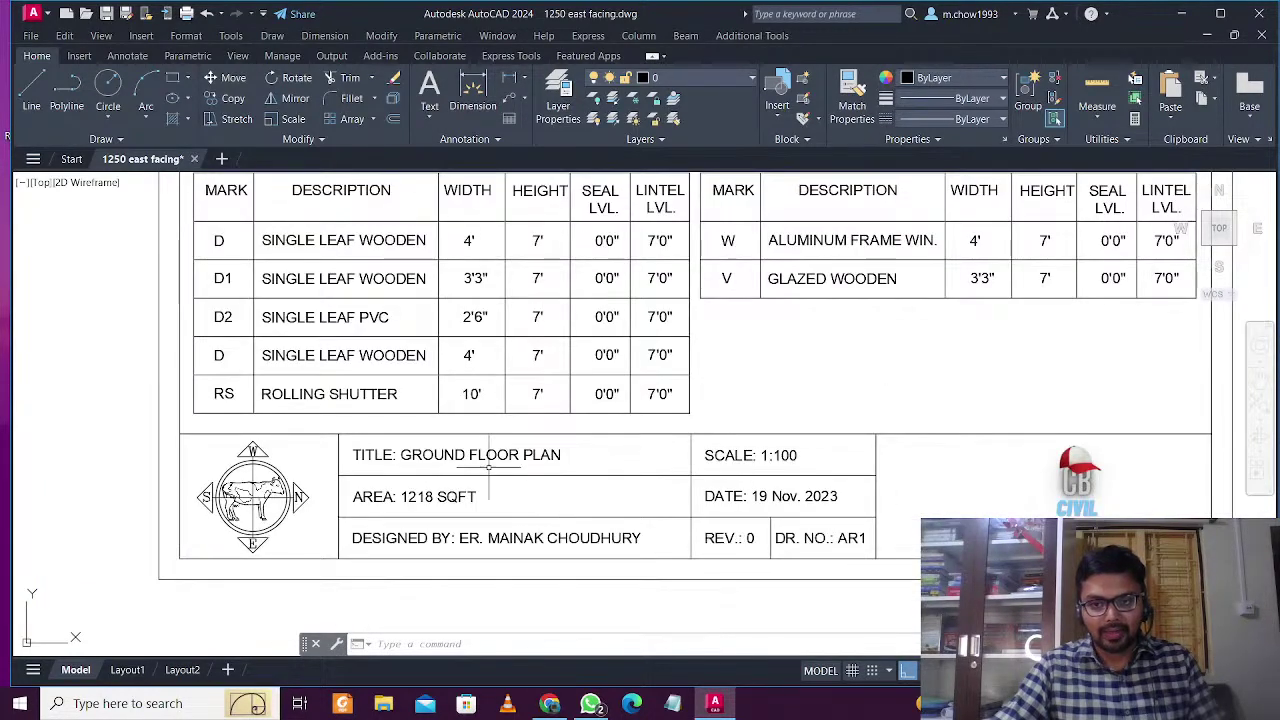
scroll(501, 476, "down", 4)
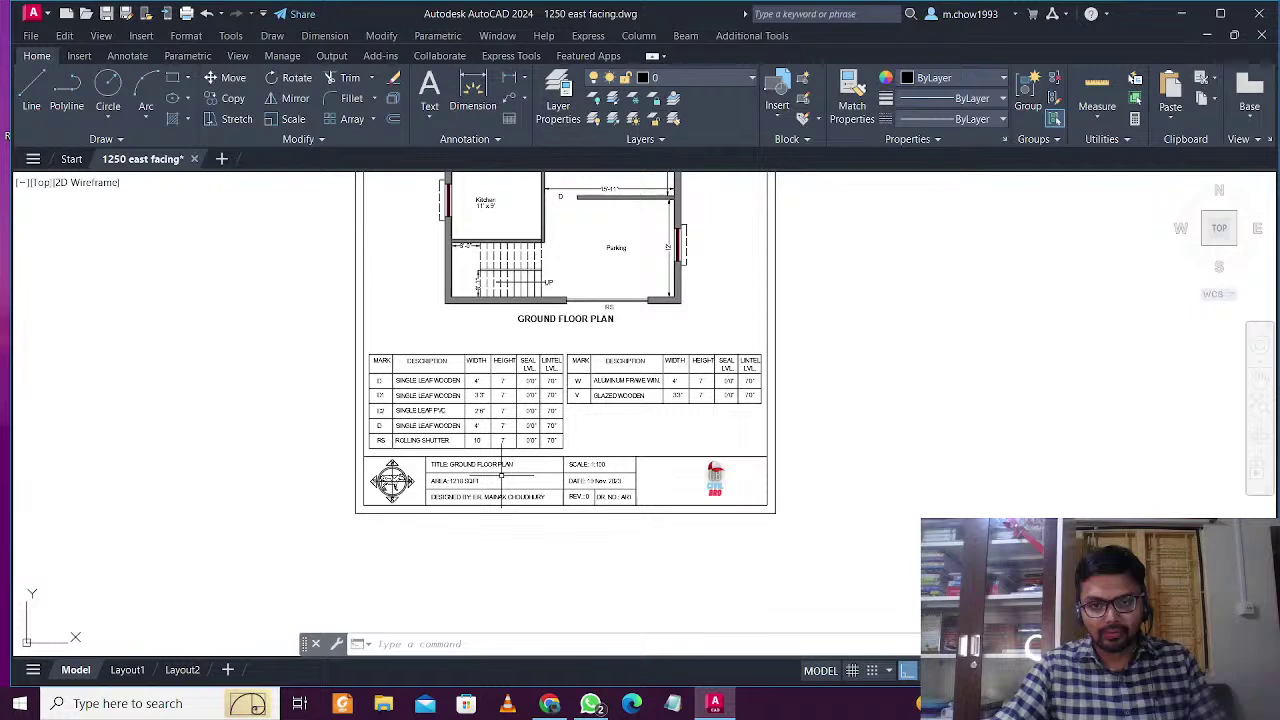
scroll(454, 500, "up", 7)
scroll(244, 471, "down", 5)
scroll(360, 490, "down", 4)
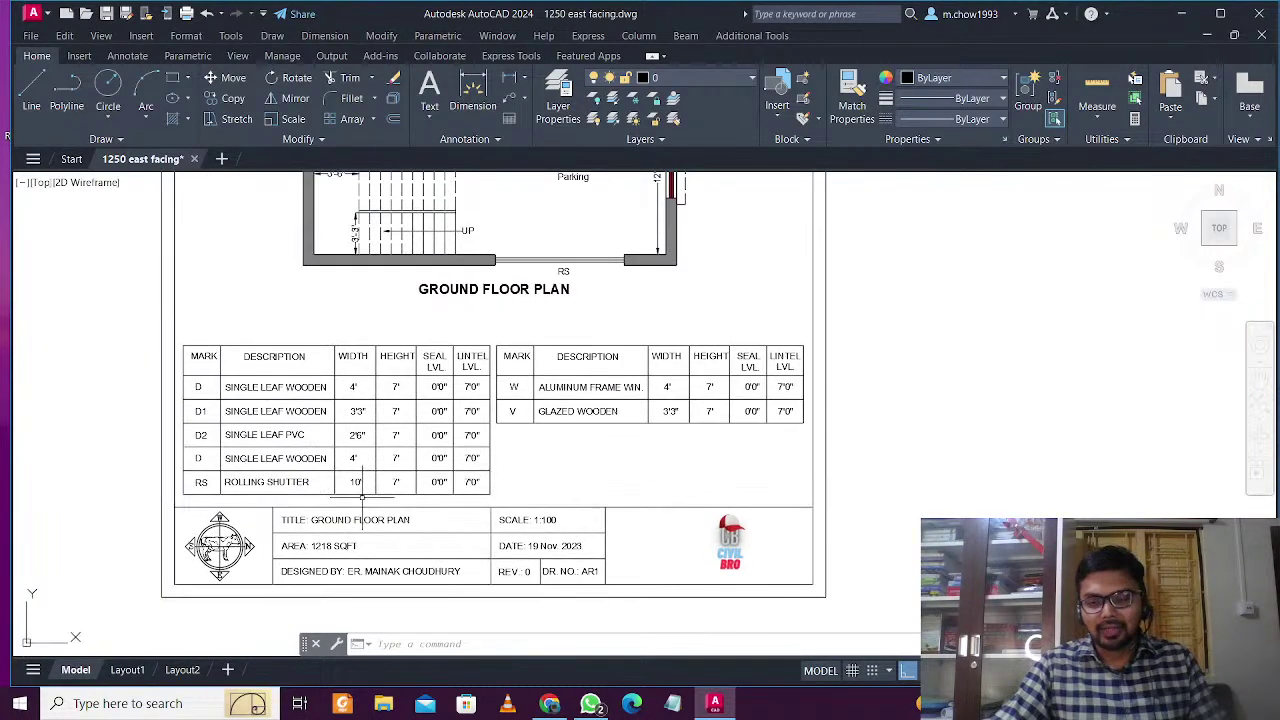
middle_click_drag(440, 292, 454, 446)
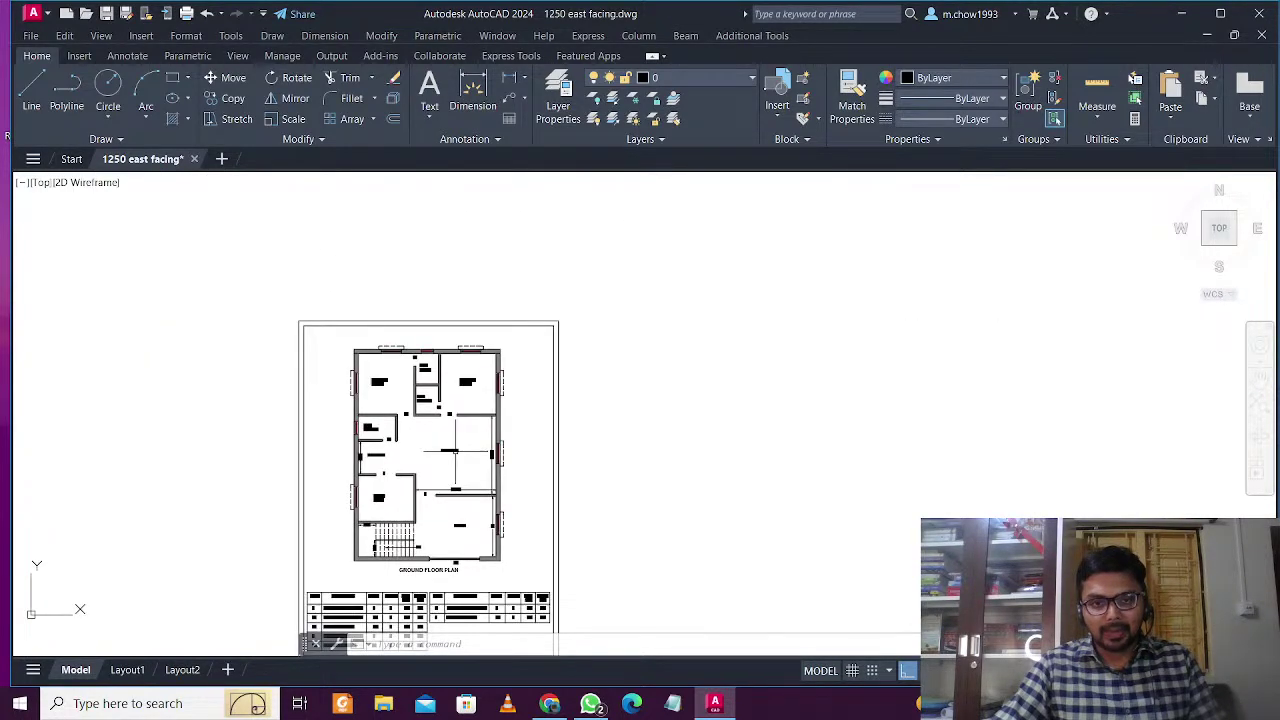
Examine the room layout of the ground floor plan, from the bedrooms to the living area, kitchen, stairs and parking
scroll(446, 368, "up", 5)
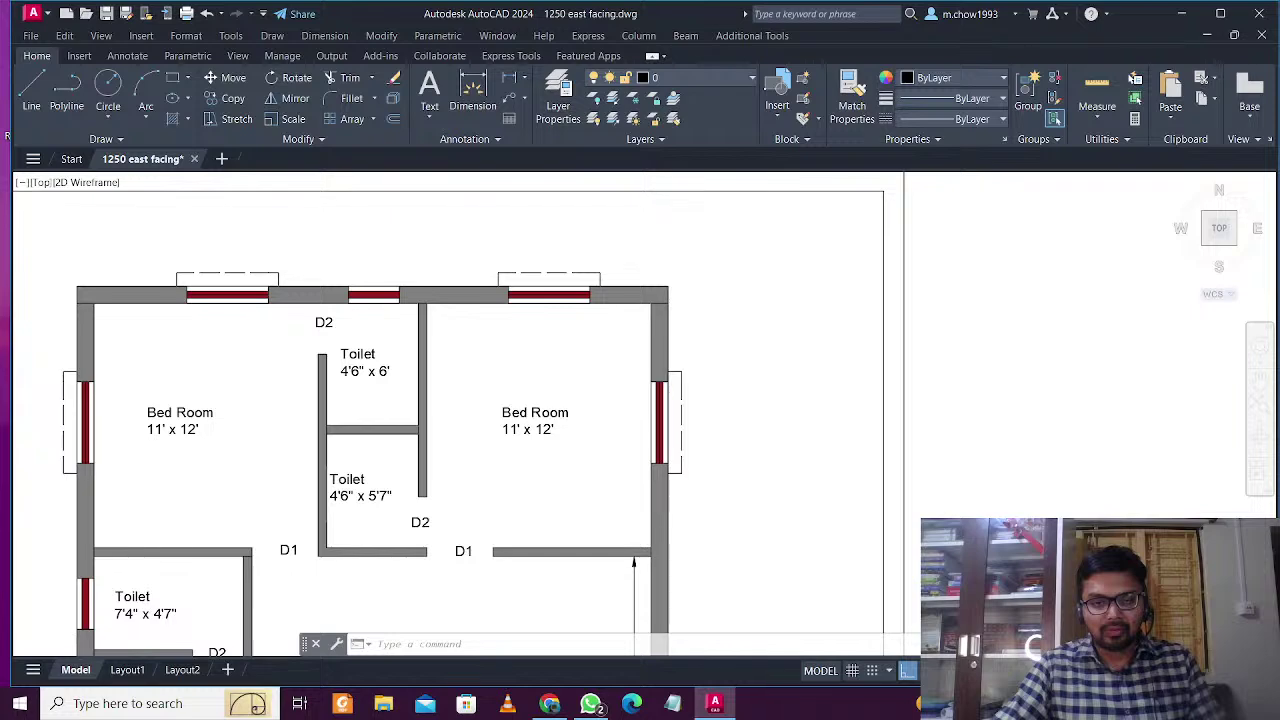
scroll(548, 399, "down", 4)
scroll(548, 399, "up", 2)
scroll(548, 399, "down", 2)
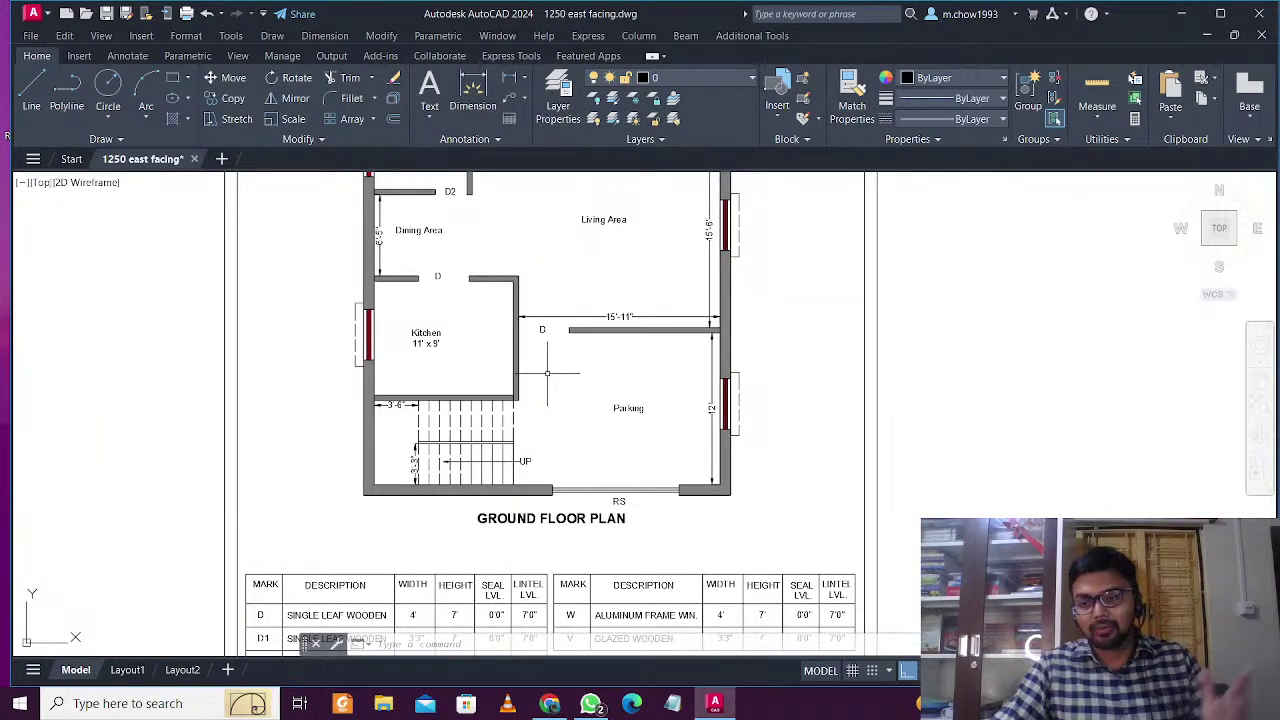
scroll(547, 373, "down", 3)
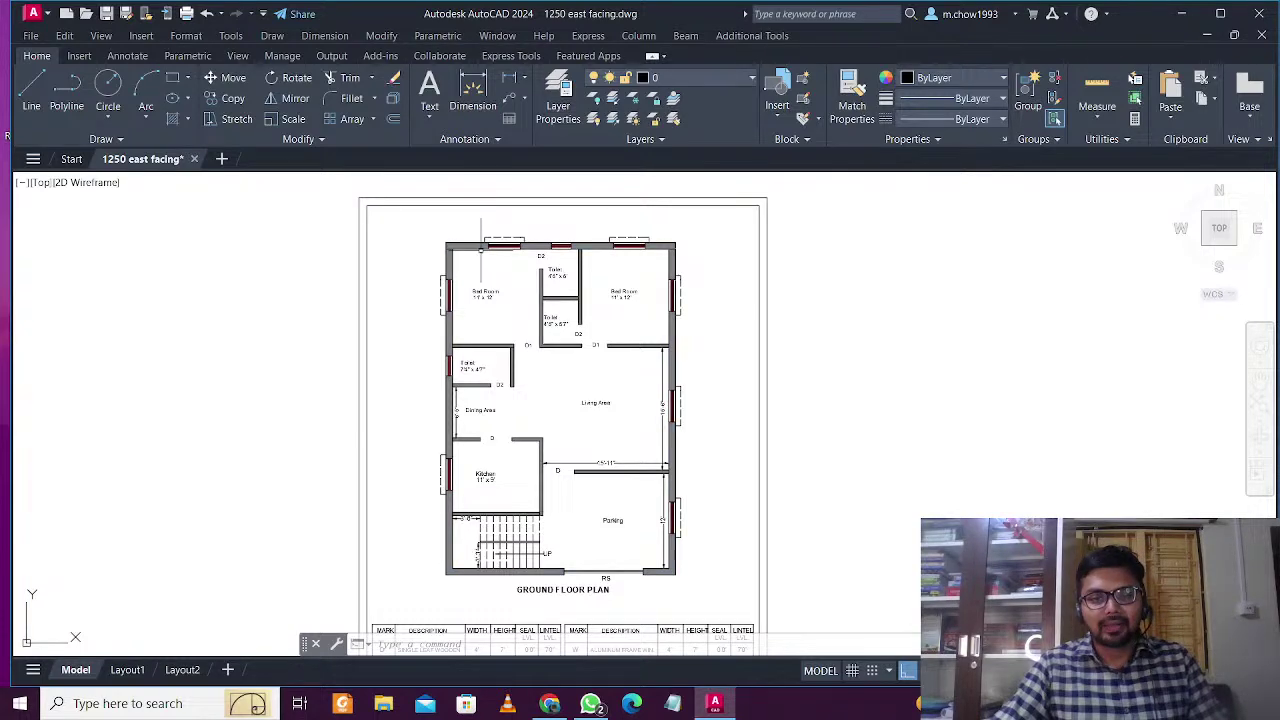
scroll(480, 272, "up", 4)
scroll(480, 272, "down", 4)
middle_click_drag(816, 319, 762, 323)
middle_click_drag(586, 430, 650, 319)
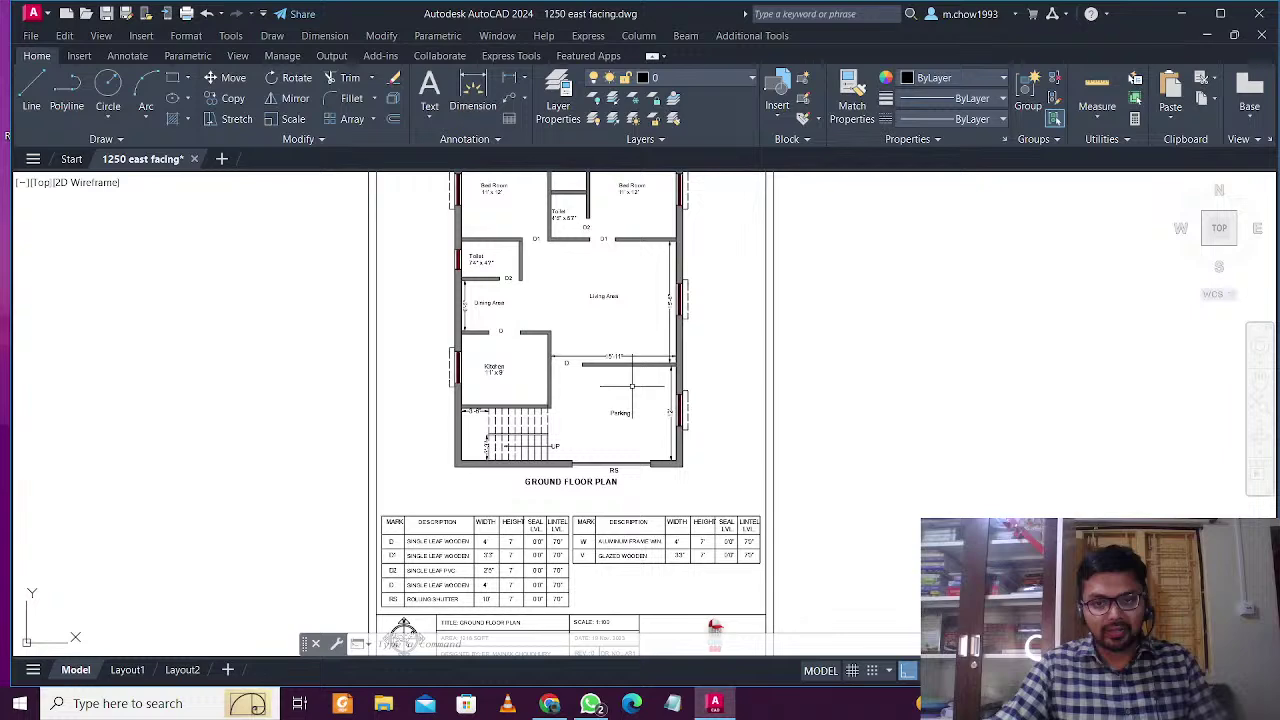
scroll(566, 420, "up", 4)
scroll(549, 413, "down", 4)
scroll(575, 313, "up", 4)
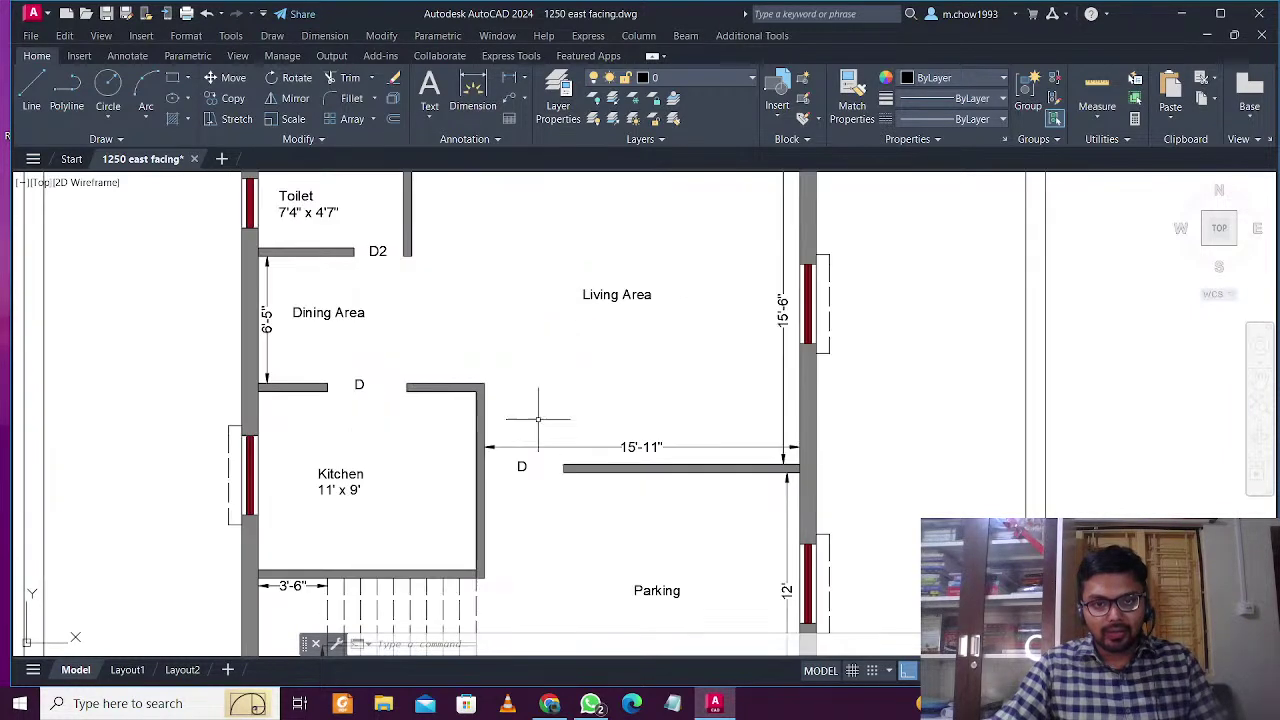
scroll(523, 366, "down", 4)
scroll(558, 411, "up", 2)
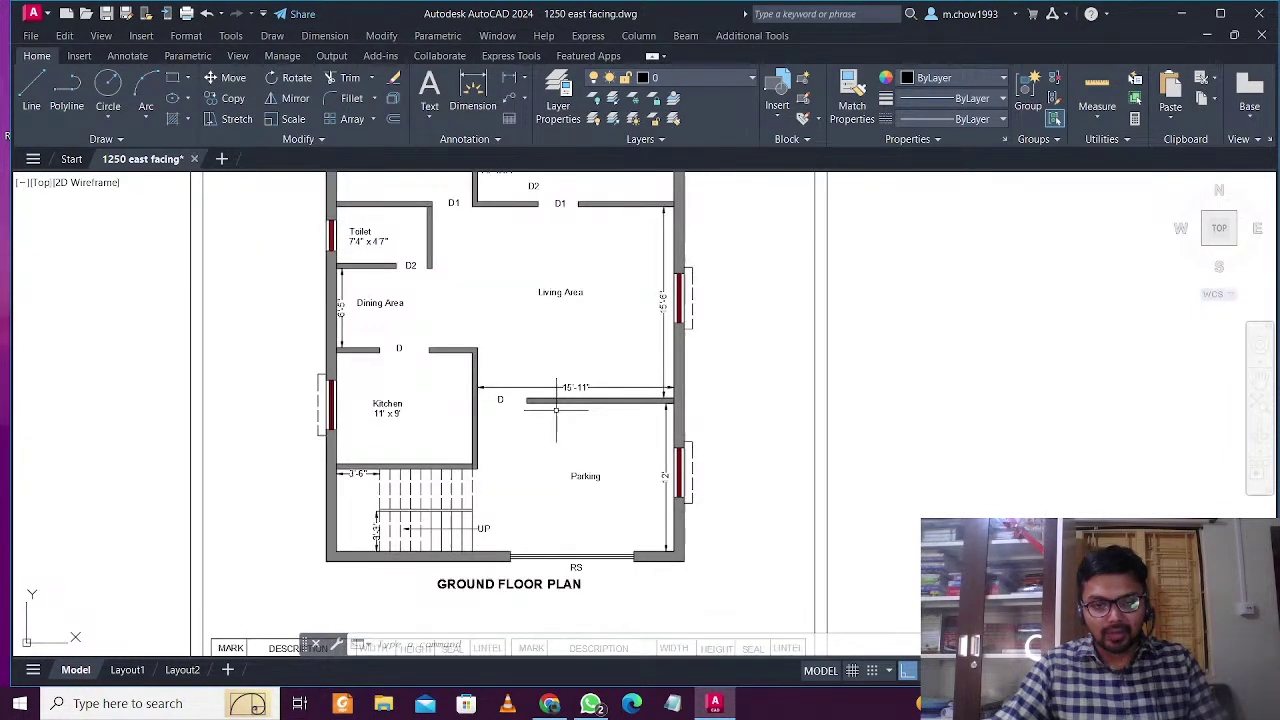
Delete the D door label in the opening between the dining area and the kitchen
scroll(476, 388, "up", 4)
middle_click_drag(220, 309, 314, 425)
left_click(384, 426)
left_click(354, 353)
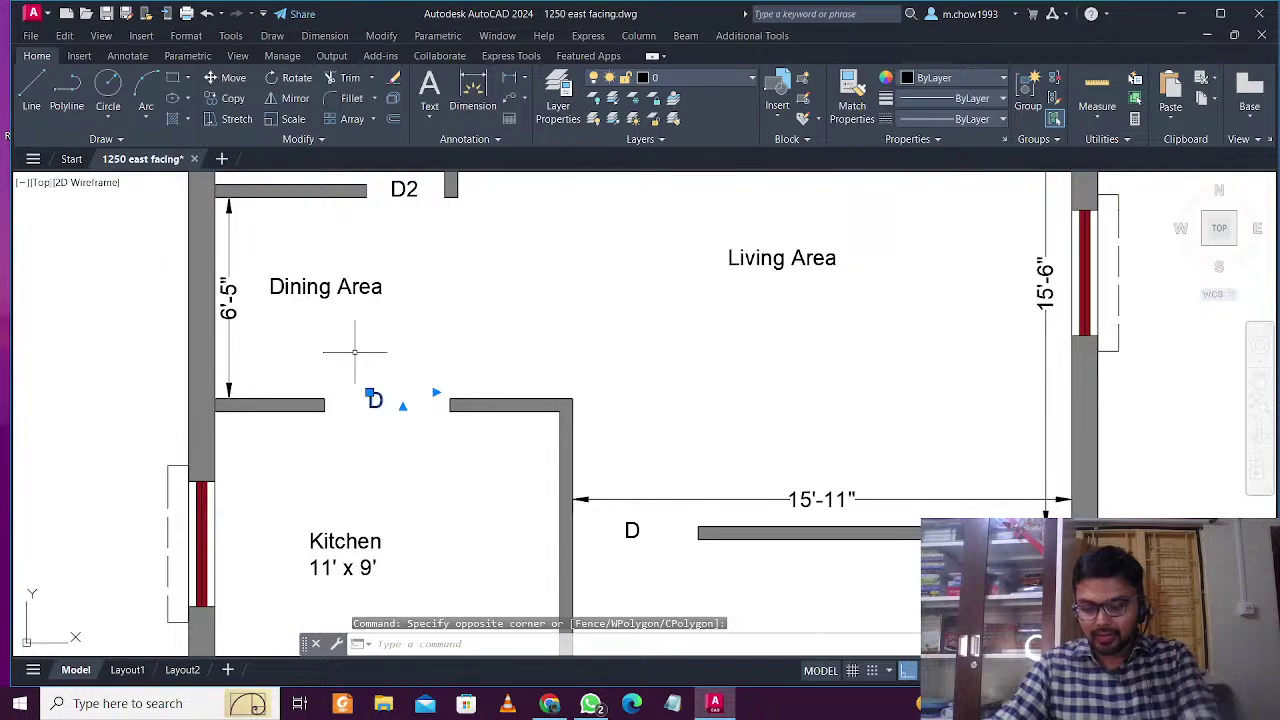
key("Delete")
scroll(443, 352, "down", 6)
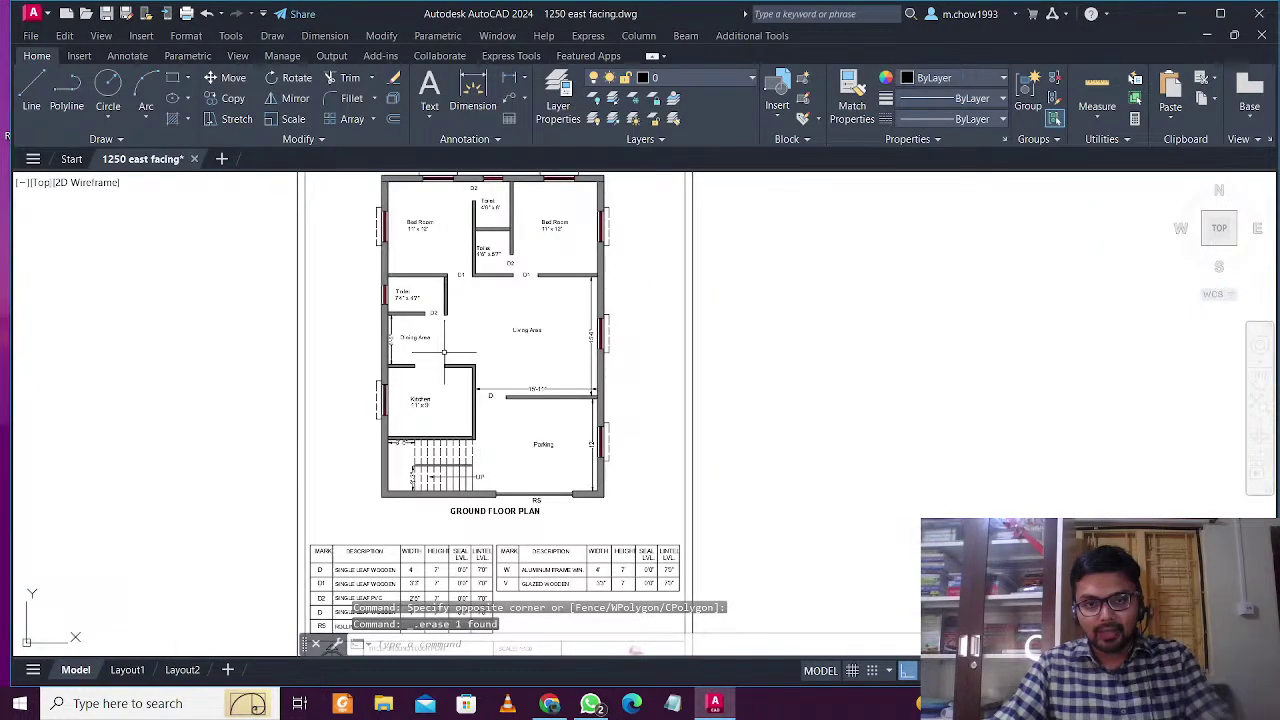
Move the D label of the main door between living area and parking slightly down, in line with the adjacent wall
scroll(444, 360, "up", 4)
mouse_move(375, 356)
middle_mouse_down()
mouse_move(409, 440)
mouse_move(395, 354)
middle_mouse_up()
scroll(523, 359, "down", 3)
middle_click_drag(453, 505, 453, 299)
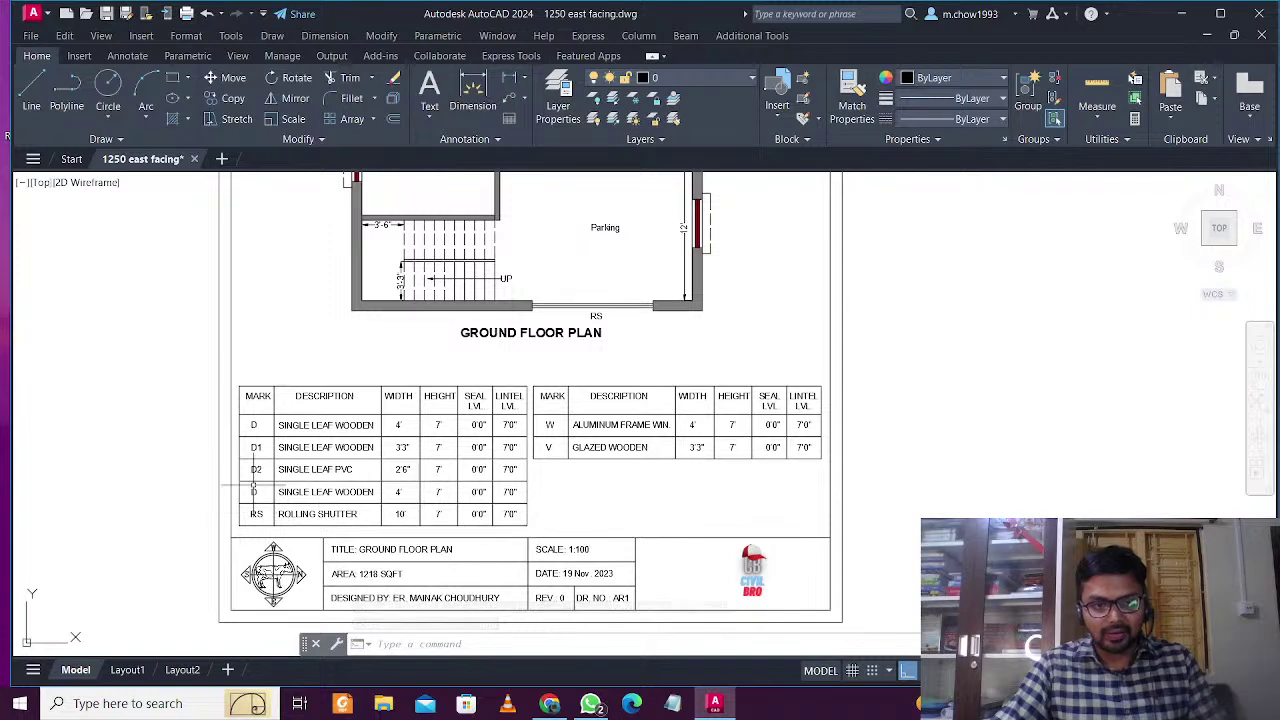
scroll(254, 490, "up", 4)
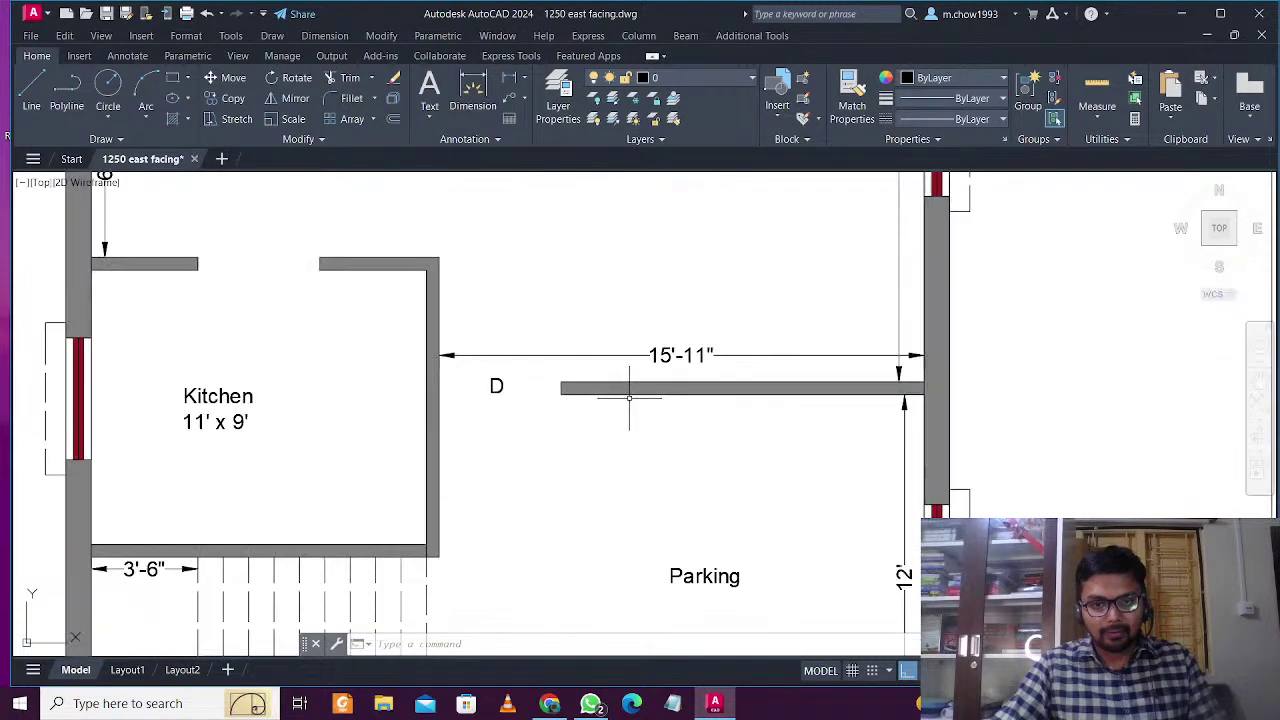
scroll(478, 380, "up", 4)
left_click(595, 480)
left_click(525, 385)
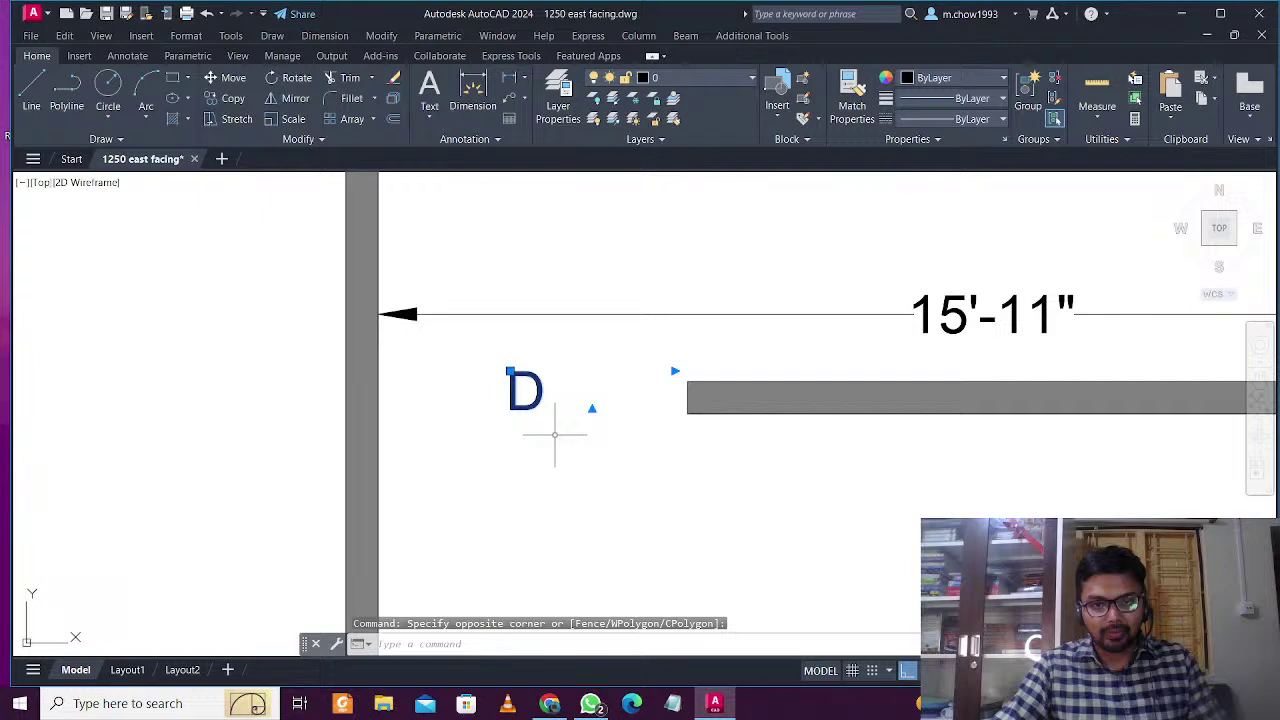
type("m")
key("Return")
left_click(568, 489)
left_click(568, 497)
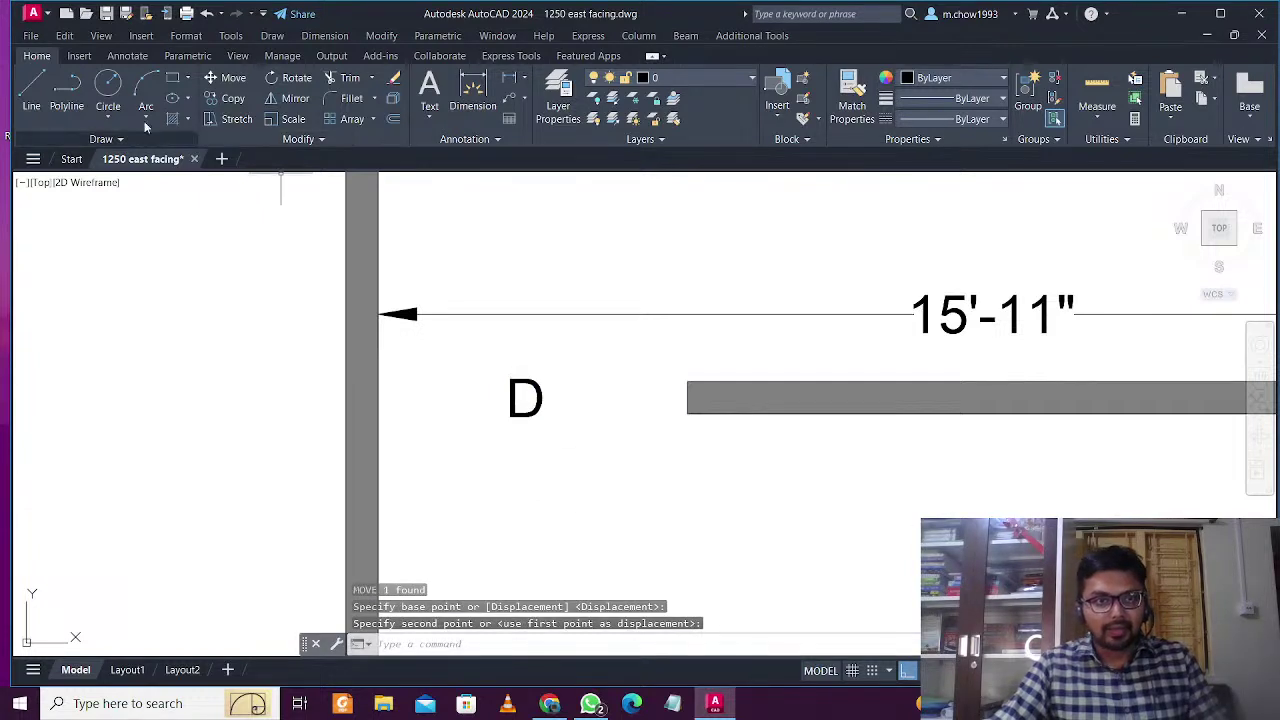
Draw a 2" by 2" rectangle from the lower corner of the wall end at the main door opening
left_click(172, 78)
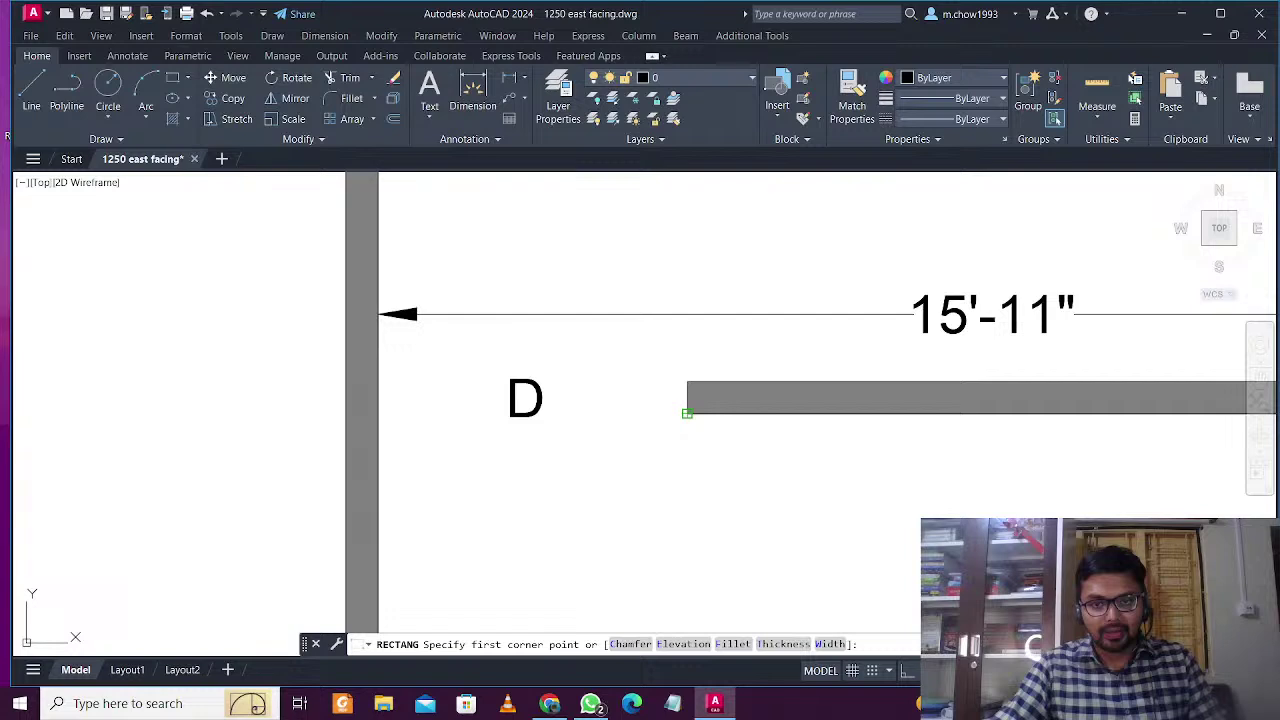
left_click(687, 413)
key("F8")
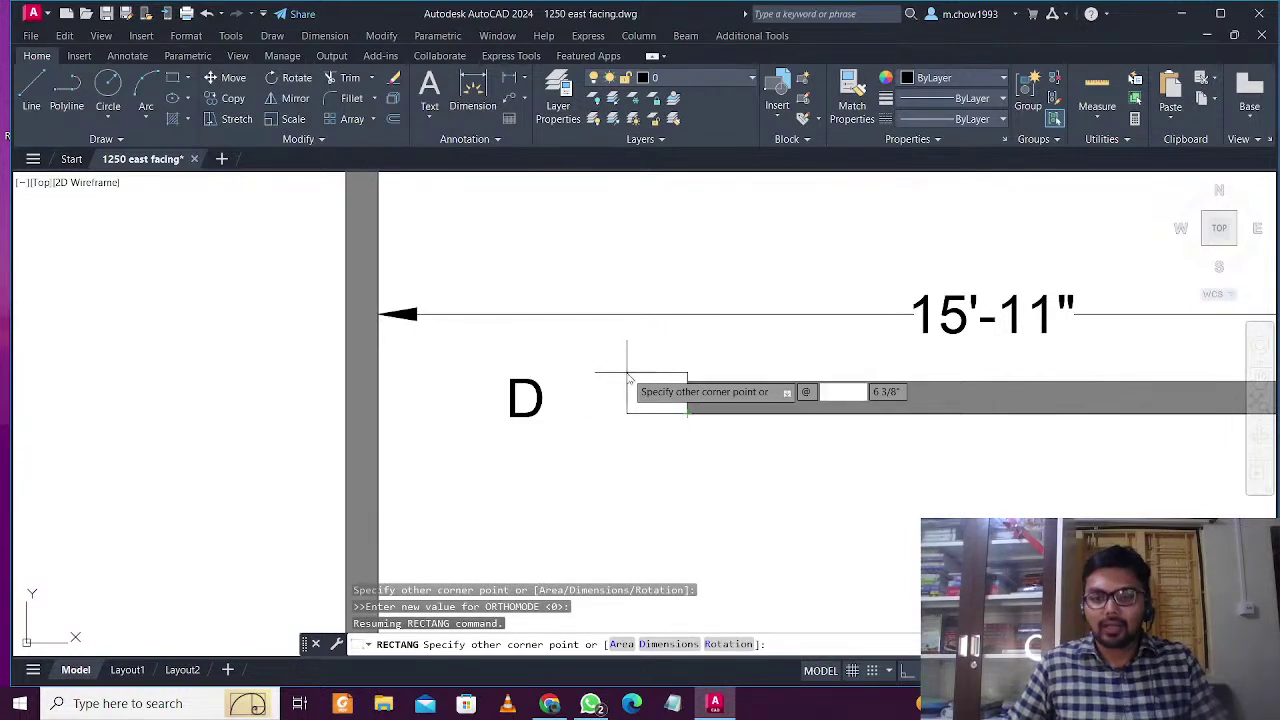
type("2")
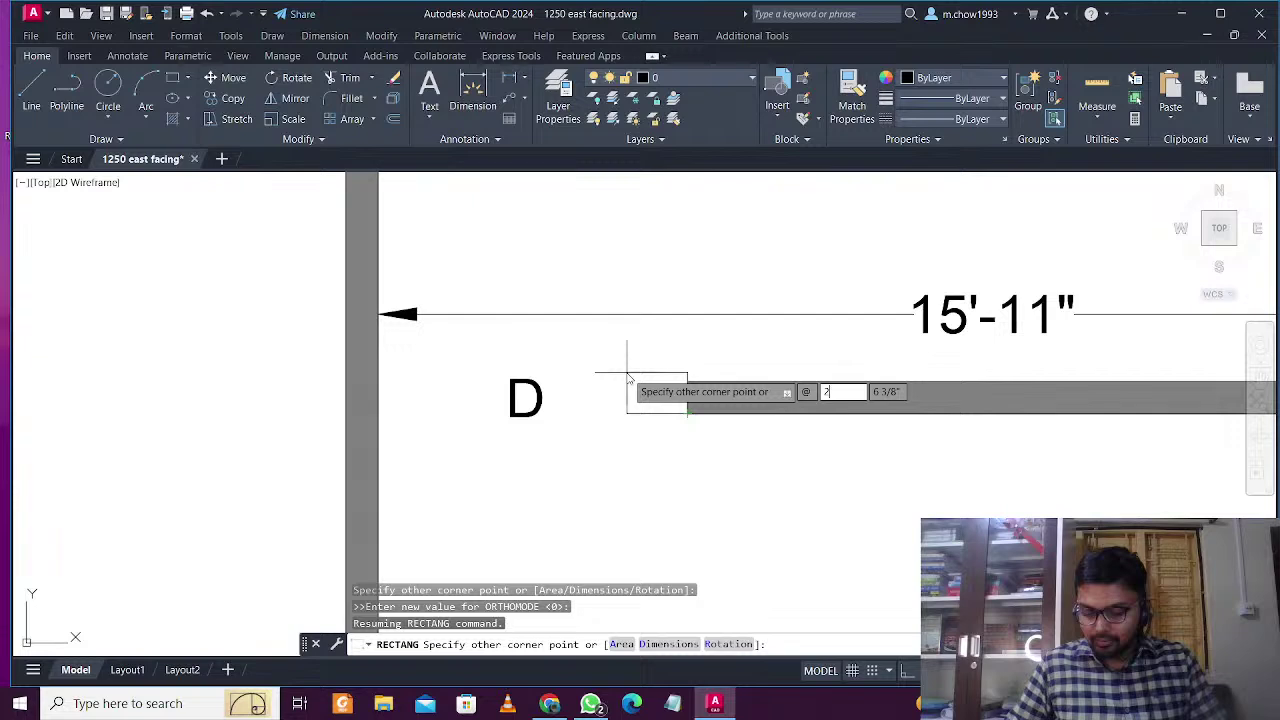
type(",2")
key("Return")
scroll(720, 420, "up", 3)
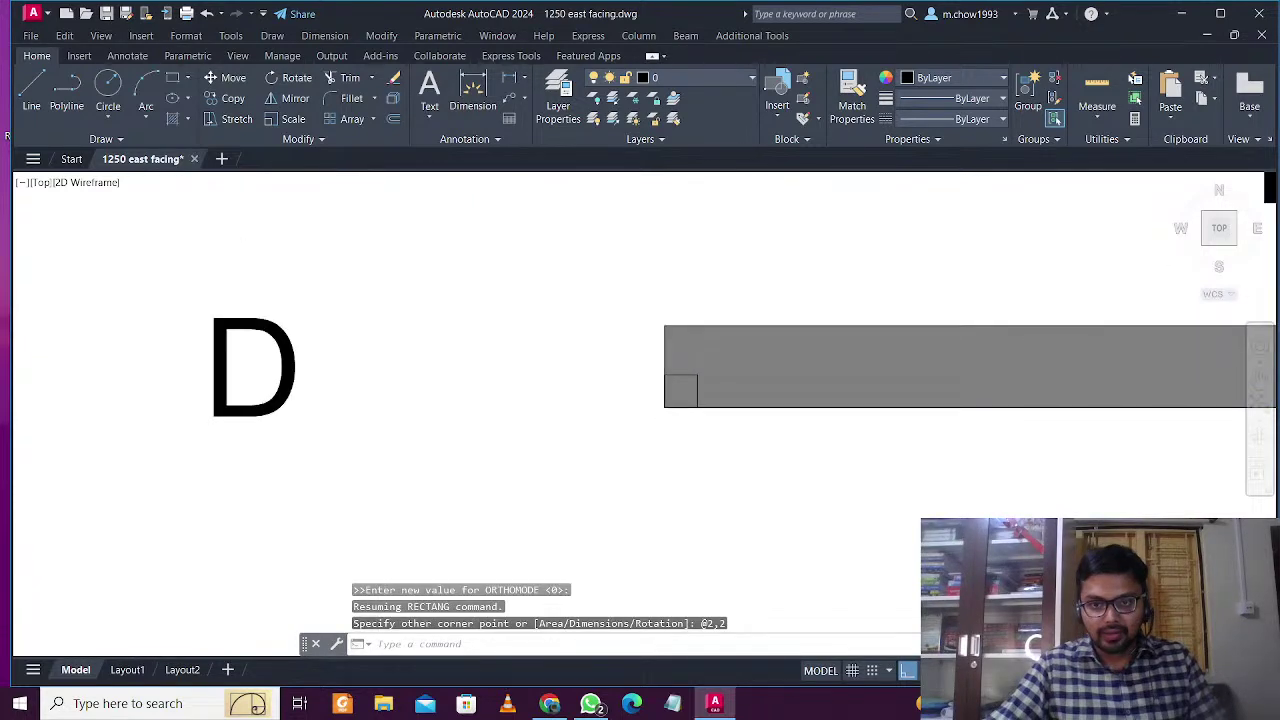
Move the small square by its lower right corner onto the wall's lower end corner, so it sits inside the door opening
scroll(685, 385, "up", 2)
left_click(700, 378)
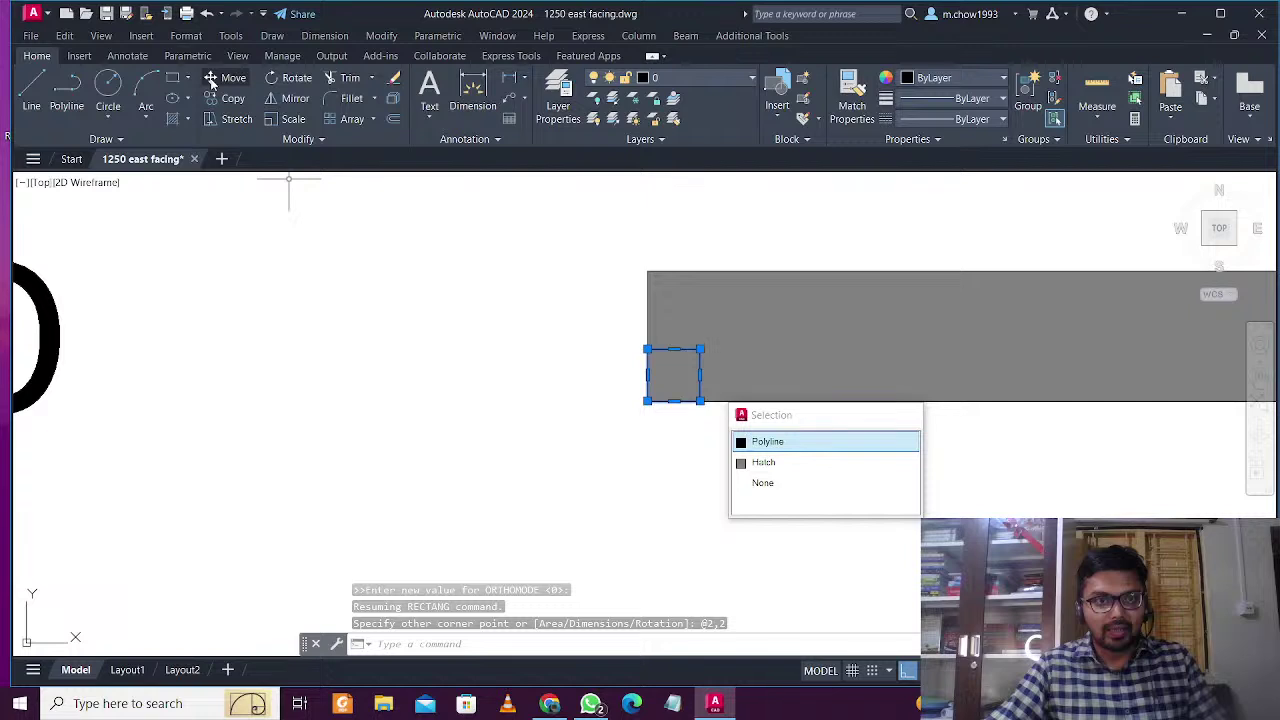
left_click(211, 80)
left_click(700, 401)
scroll(543, 428, "down", 4)
left_click(578, 429)
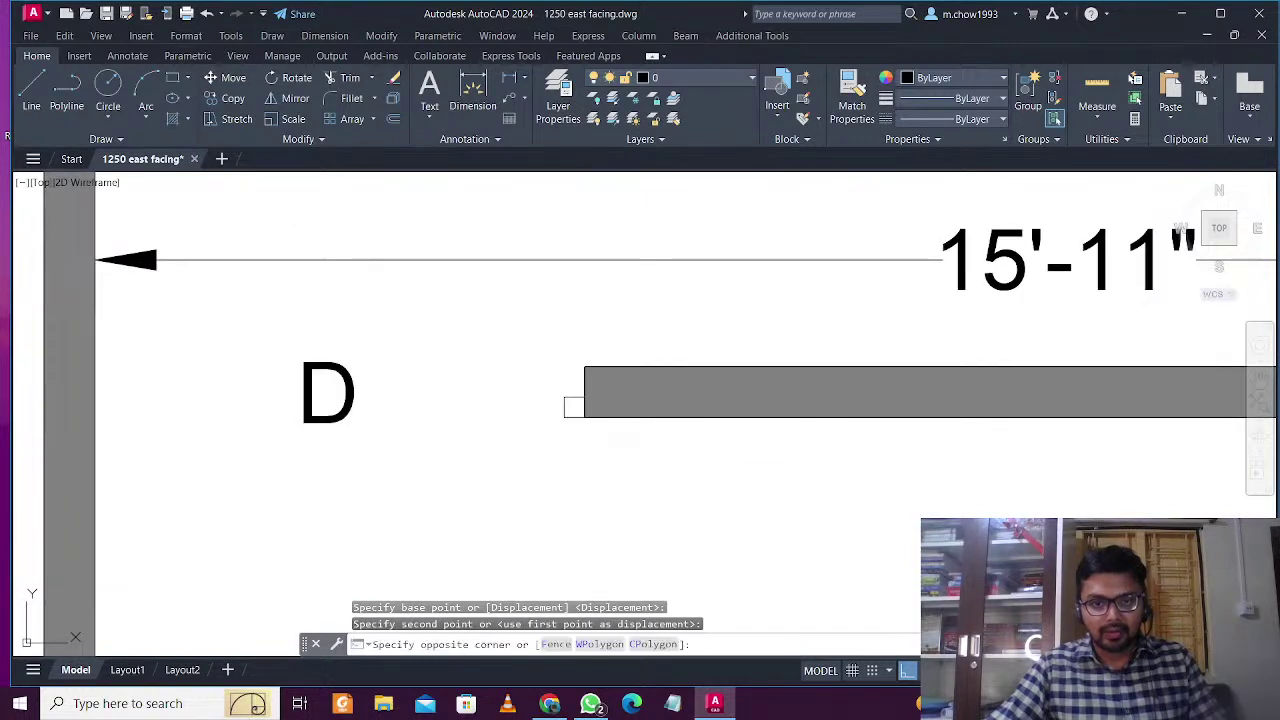
Copy the square to the kitchen wall on the opposite side of the main door opening
left_click(550, 412)
left_click(211, 98)
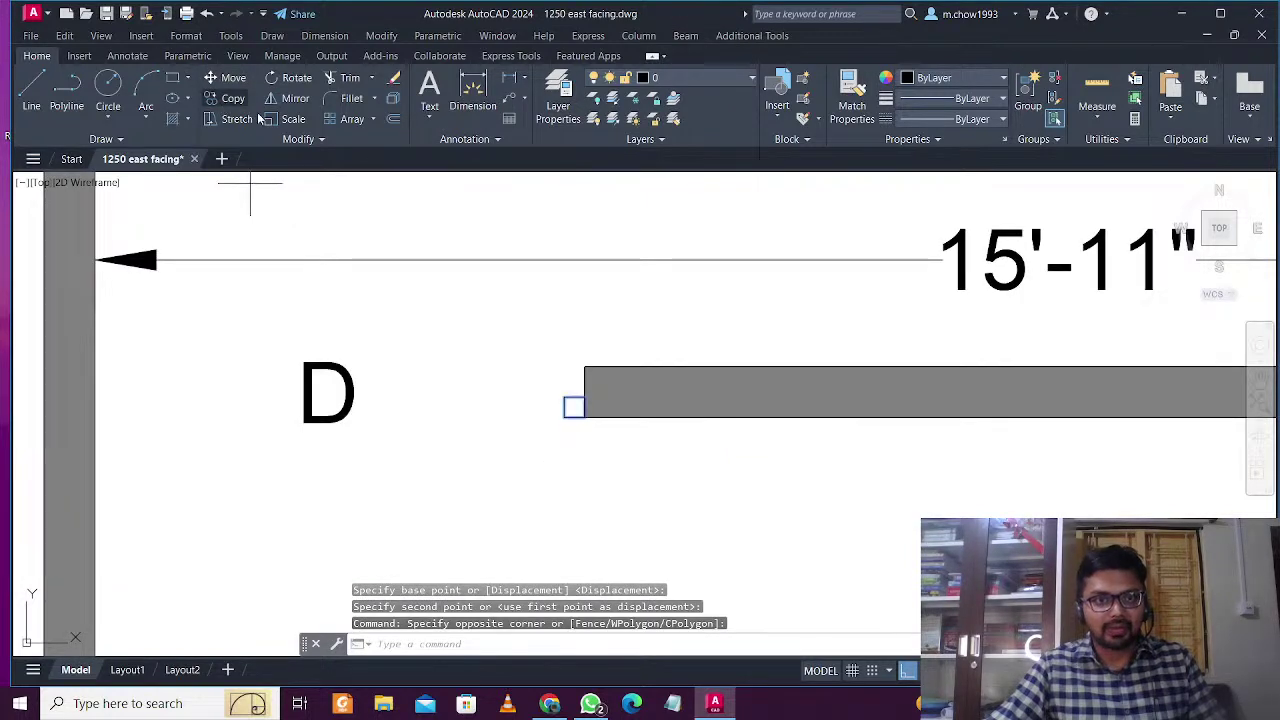
left_click(563, 420)
left_click(96, 417)
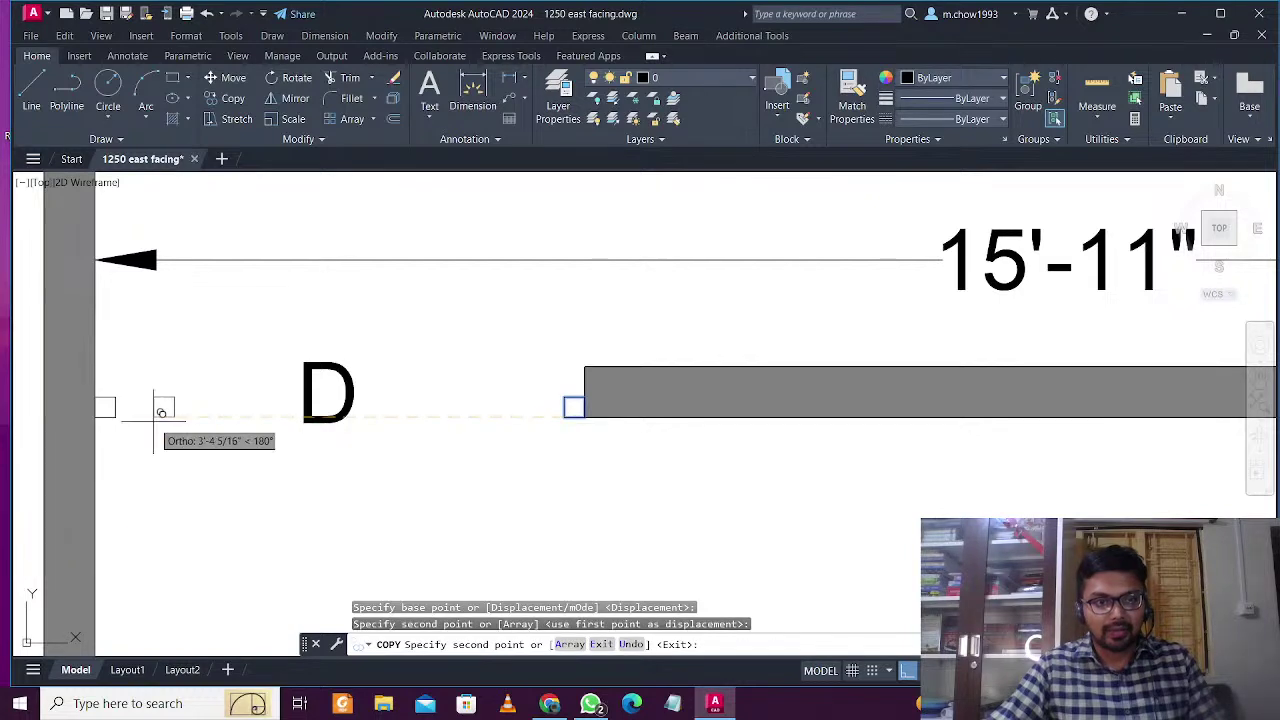
key("Escape")
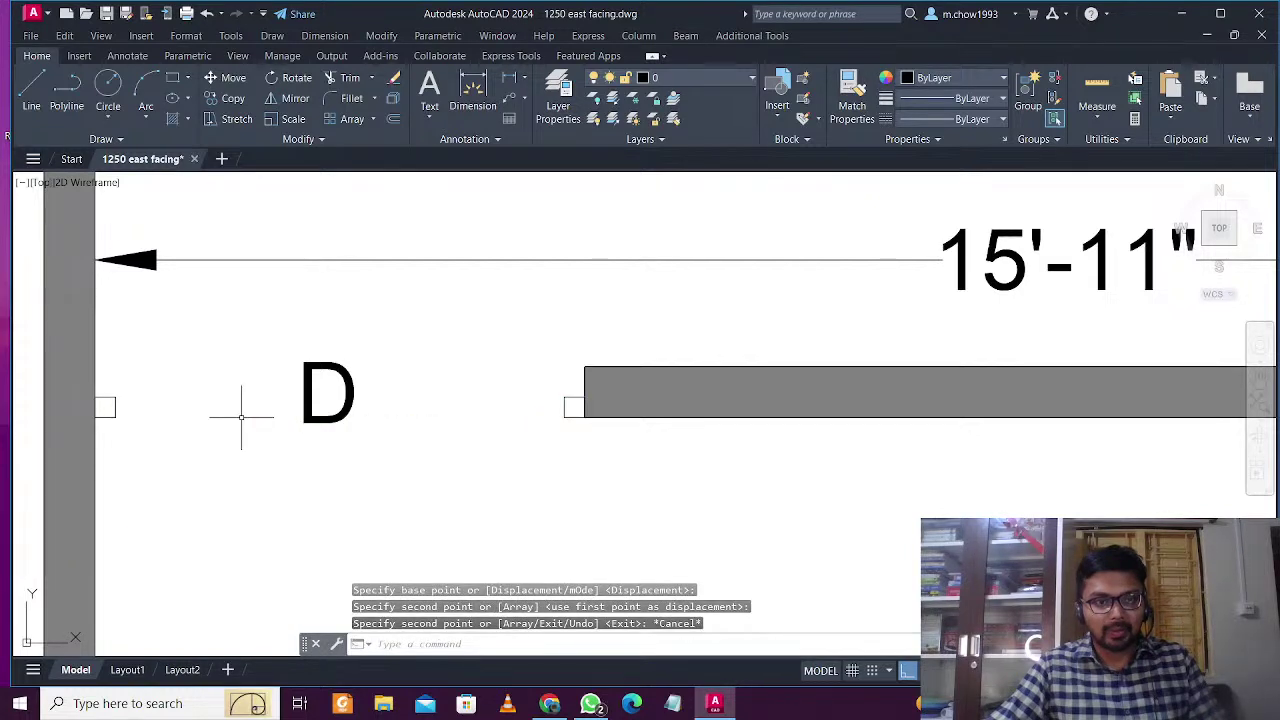
Draw a 2" by 3'6" upright rectangle above the main door opening as the door leaf
left_click(172, 77)
left_click(428, 229)
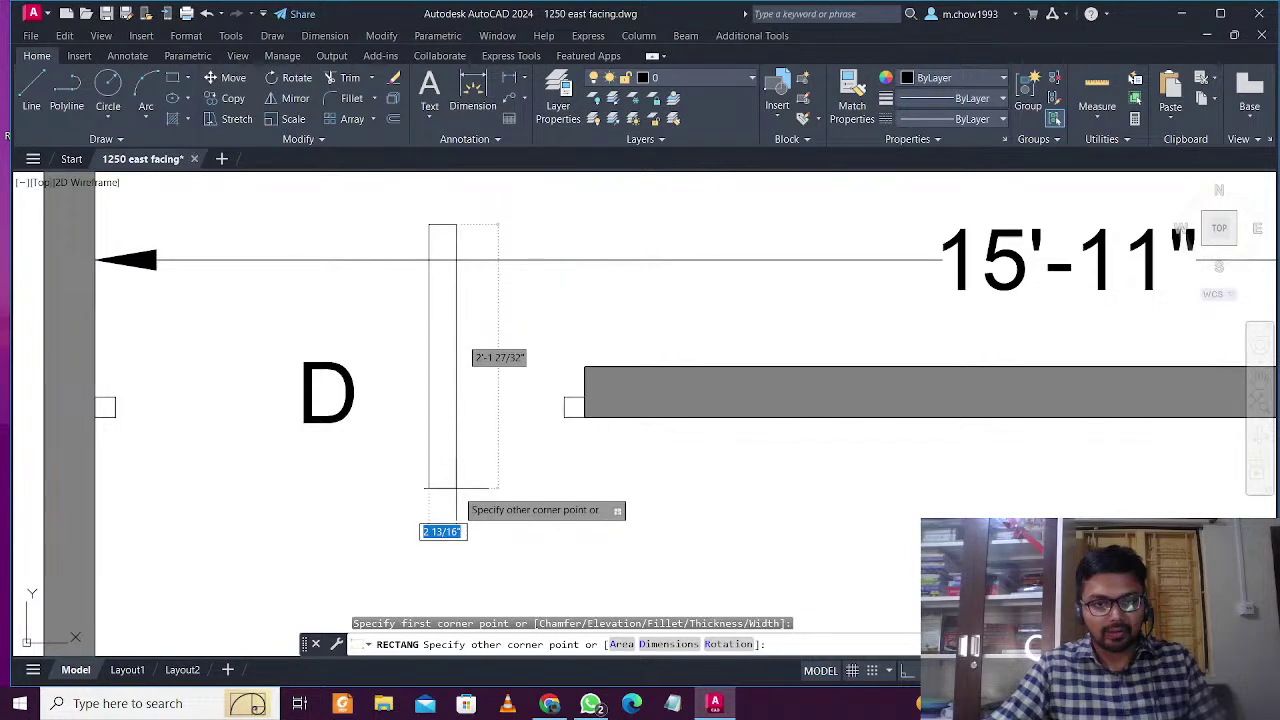
type("2")
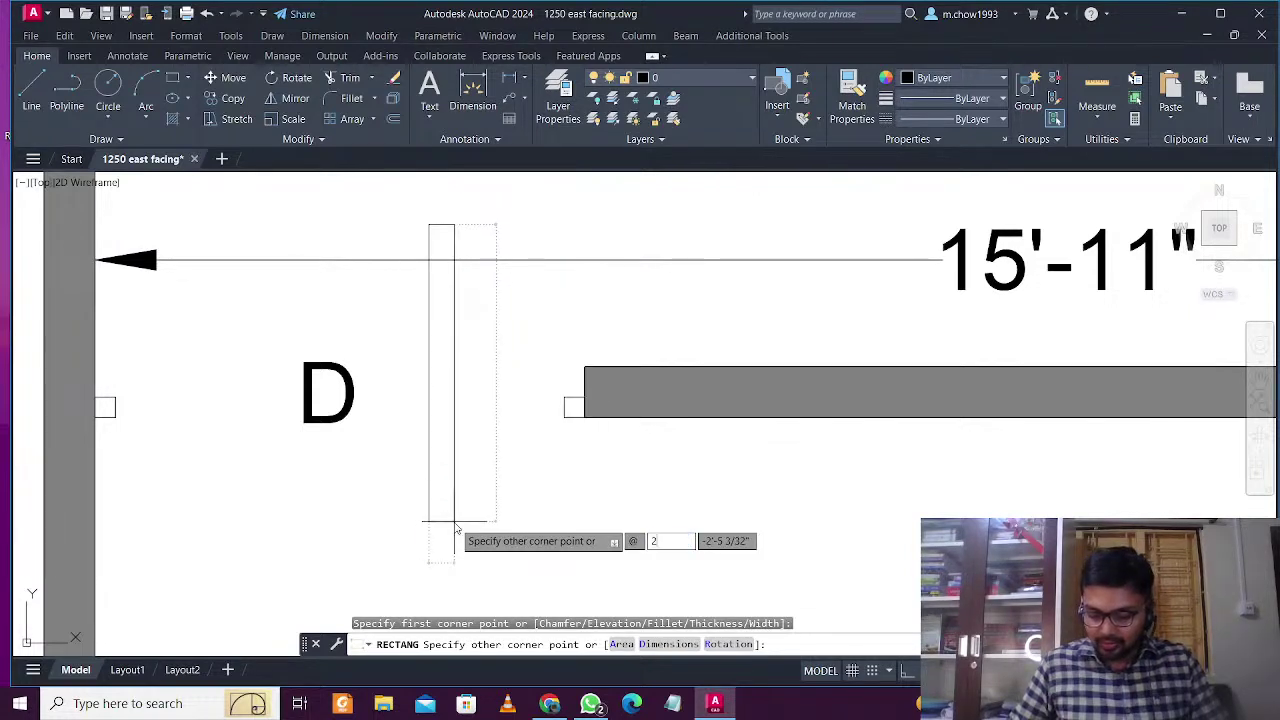
key("Tab")
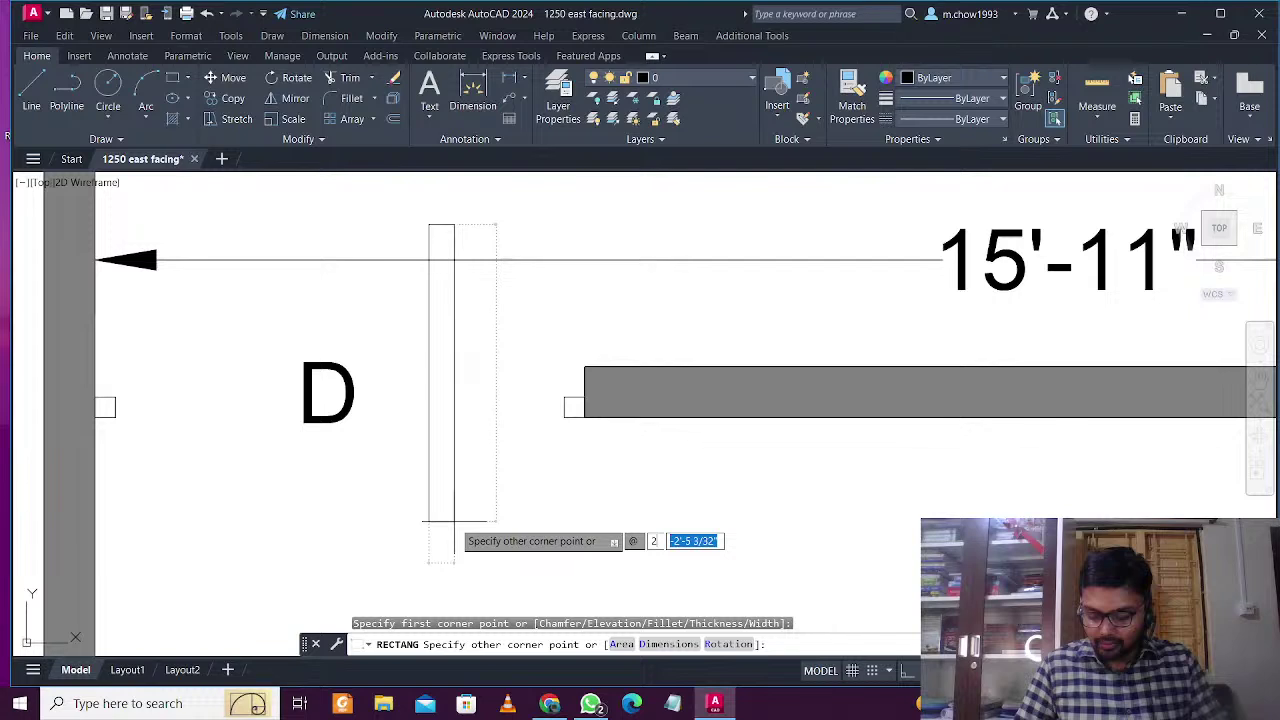
type("3'6")
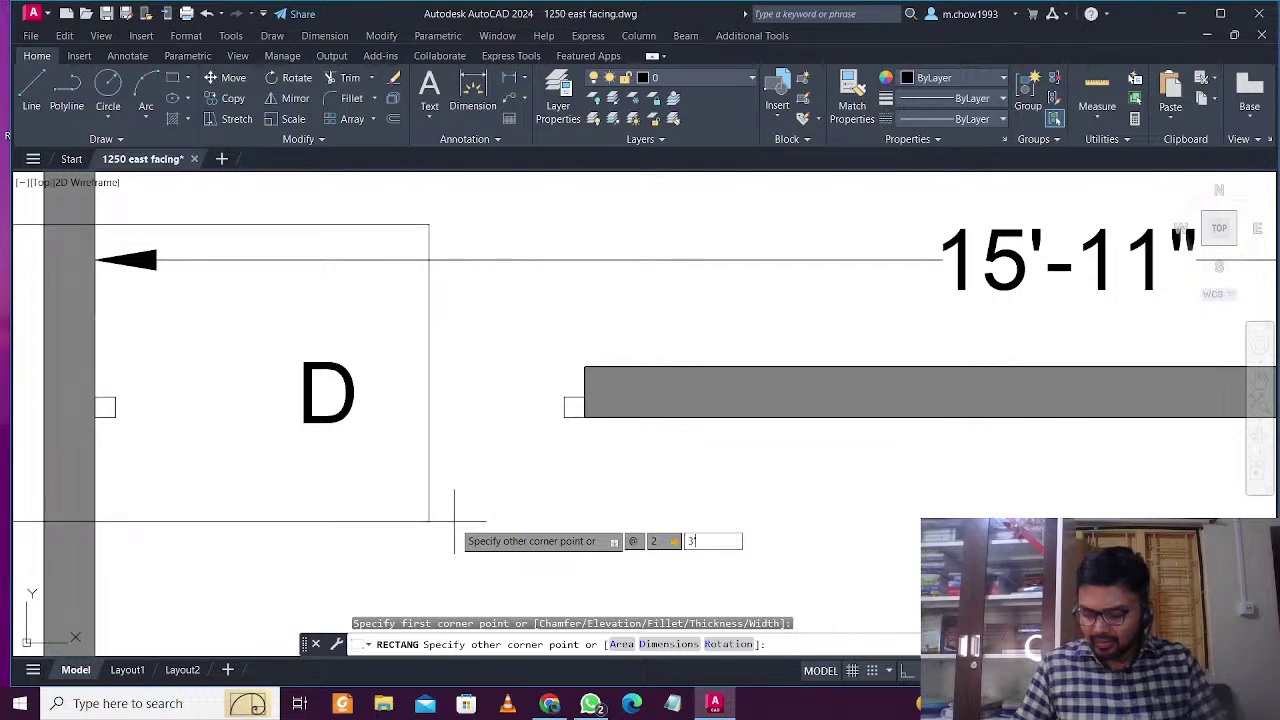
key("Return")
scroll(460, 510, "down", 3)
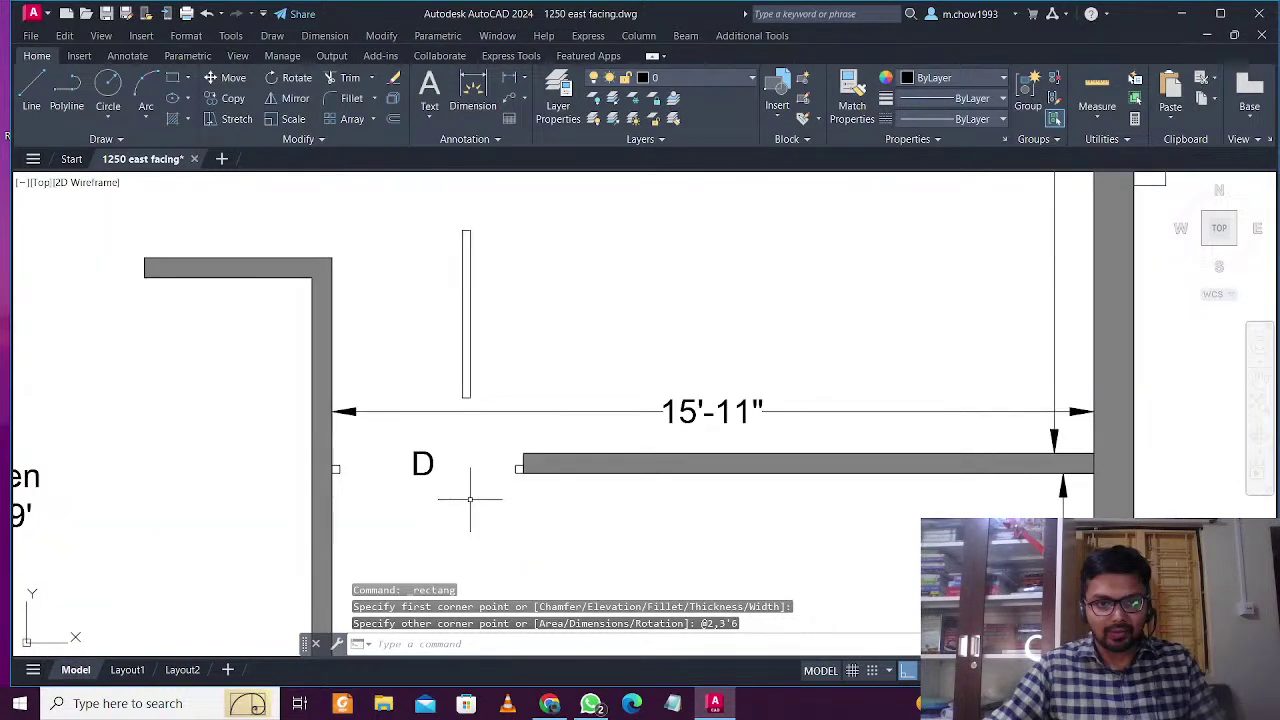
Shorten the door leaf rectangle by 6" by stretching its upper edge downward
left_click_drag(468, 500, 458, 255)
scroll(458, 255, "up", 5)
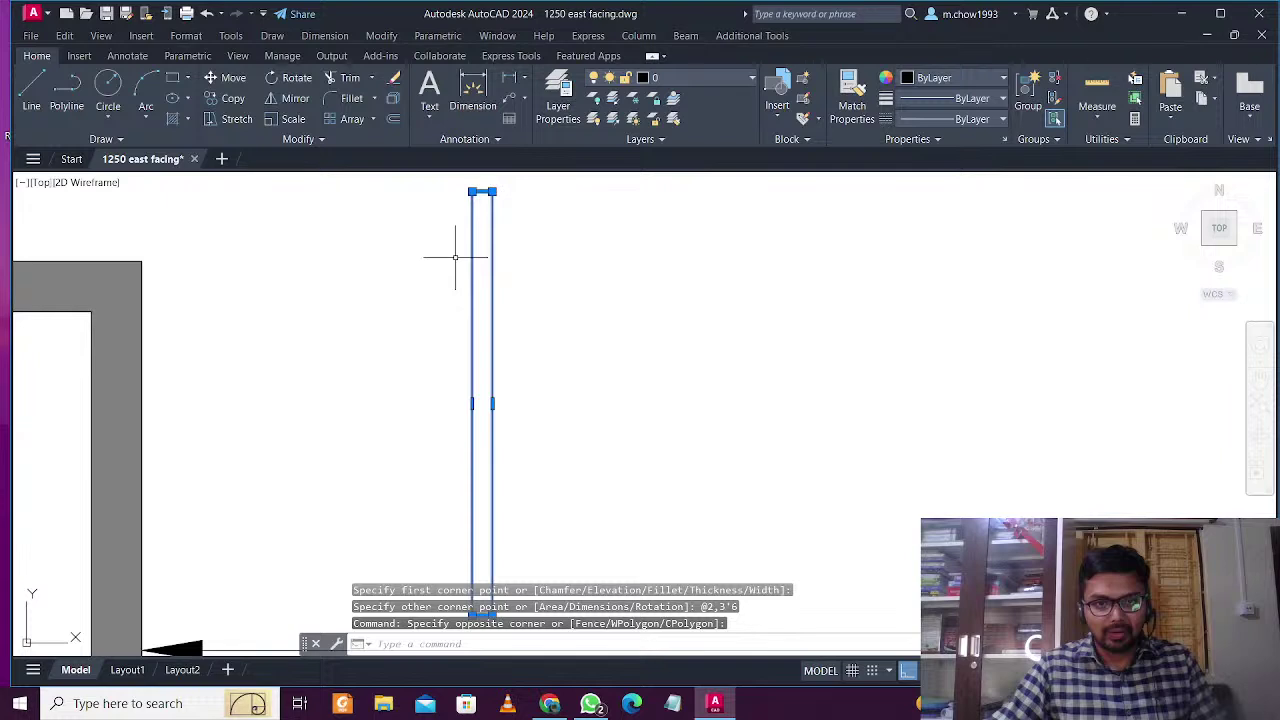
scroll(488, 262, "up", 2)
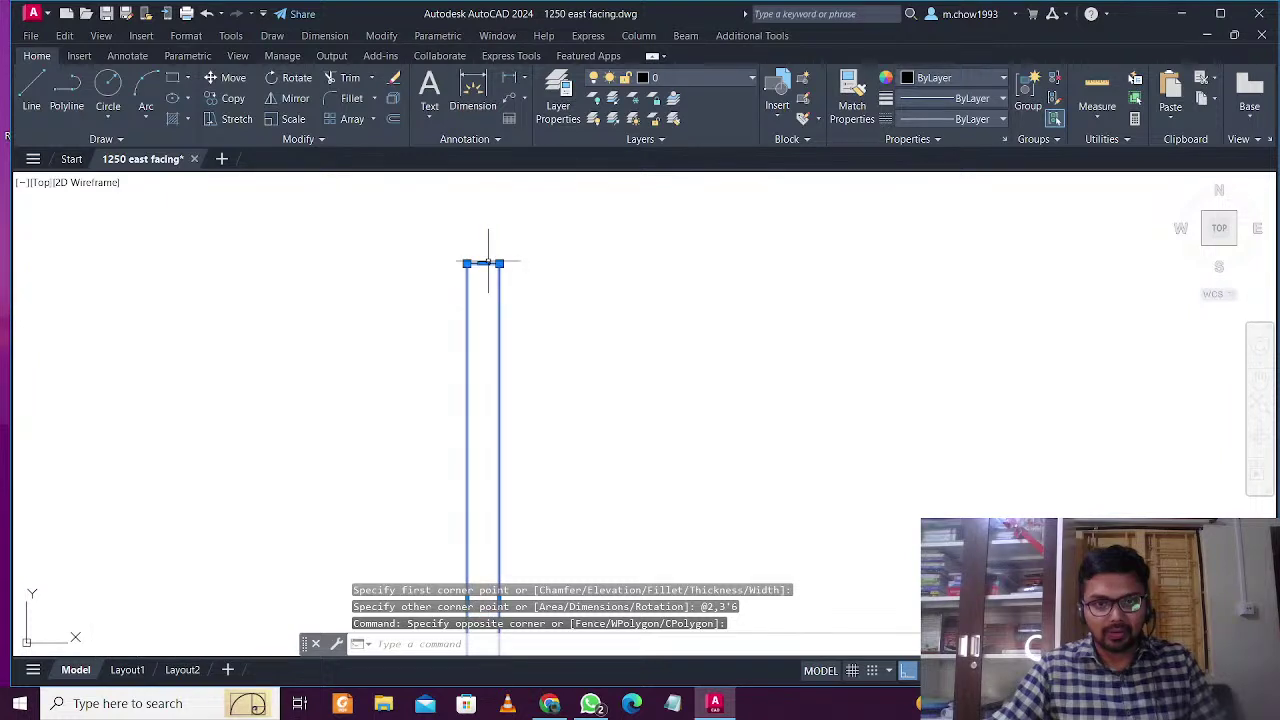
left_click(486, 263)
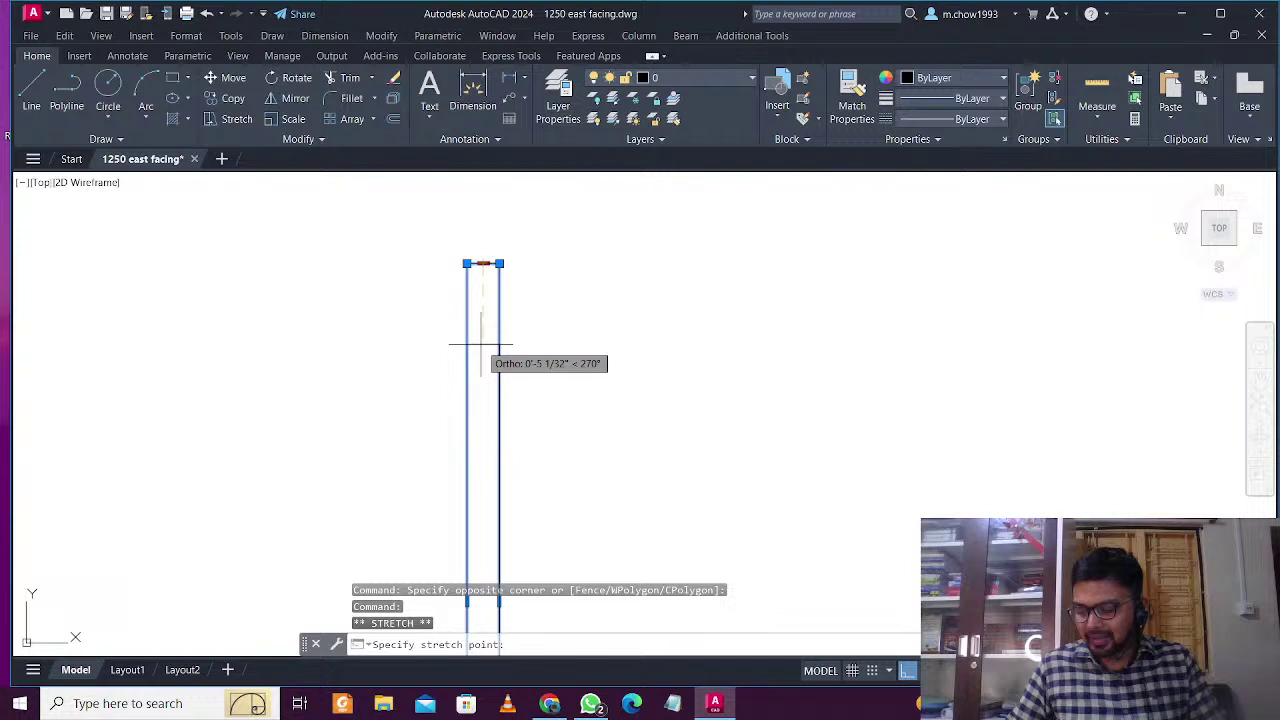
type("6")
key("Return")
scroll(505, 367, "down", 3)
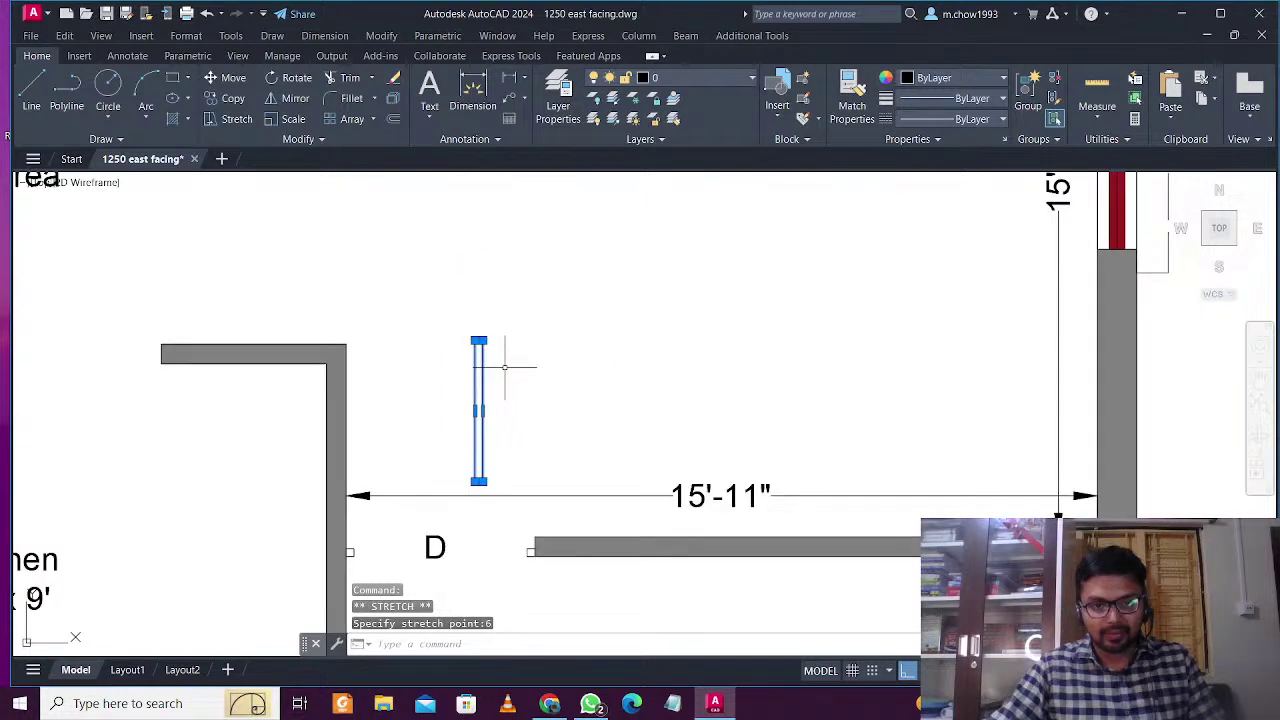
Move the door leaf by its lower right corner onto the lower left corner of the frame square at the wall end
scroll(505, 367, "up", 2)
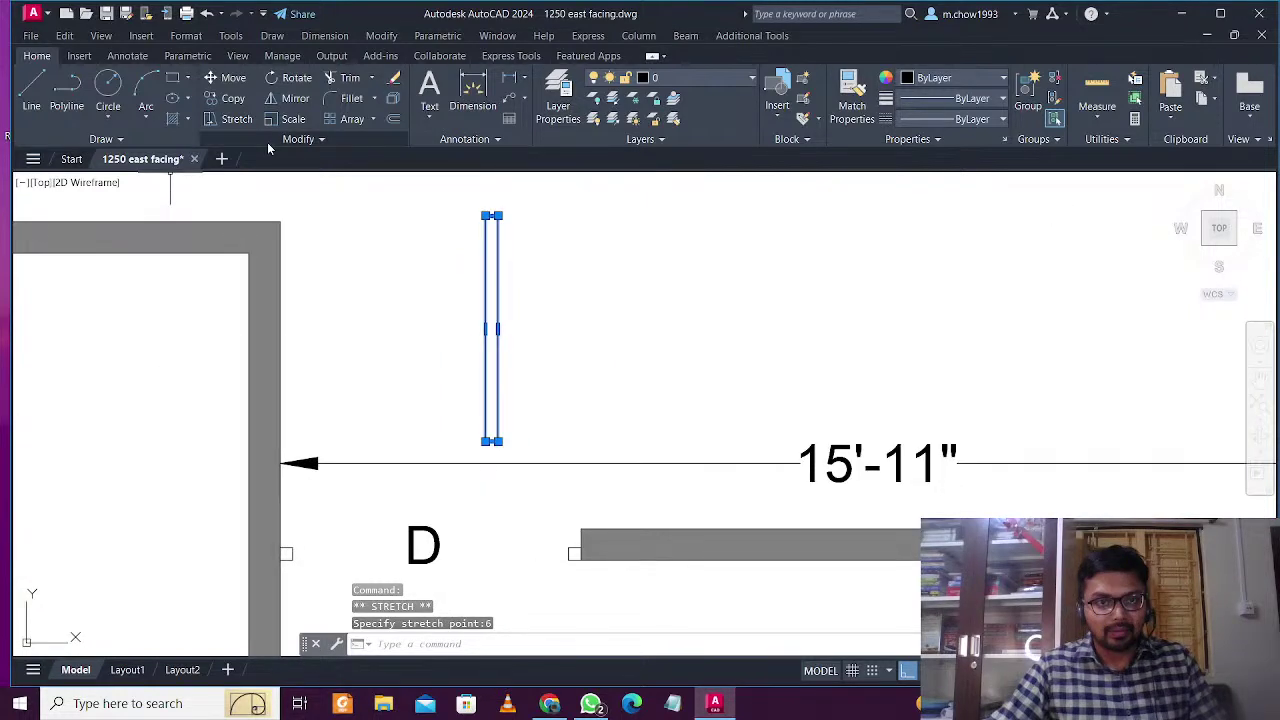
type("m")
key("Return")
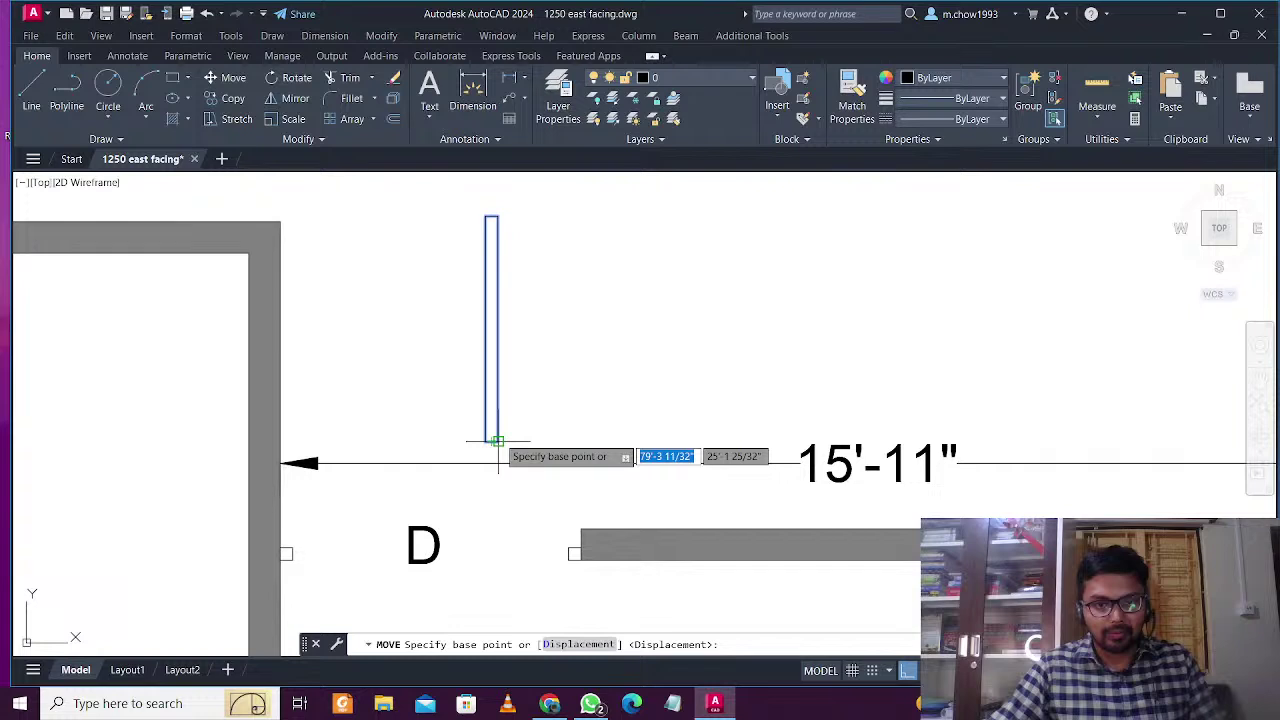
left_click(497, 441)
left_click(567, 560)
scroll(288, 629, "up", 2)
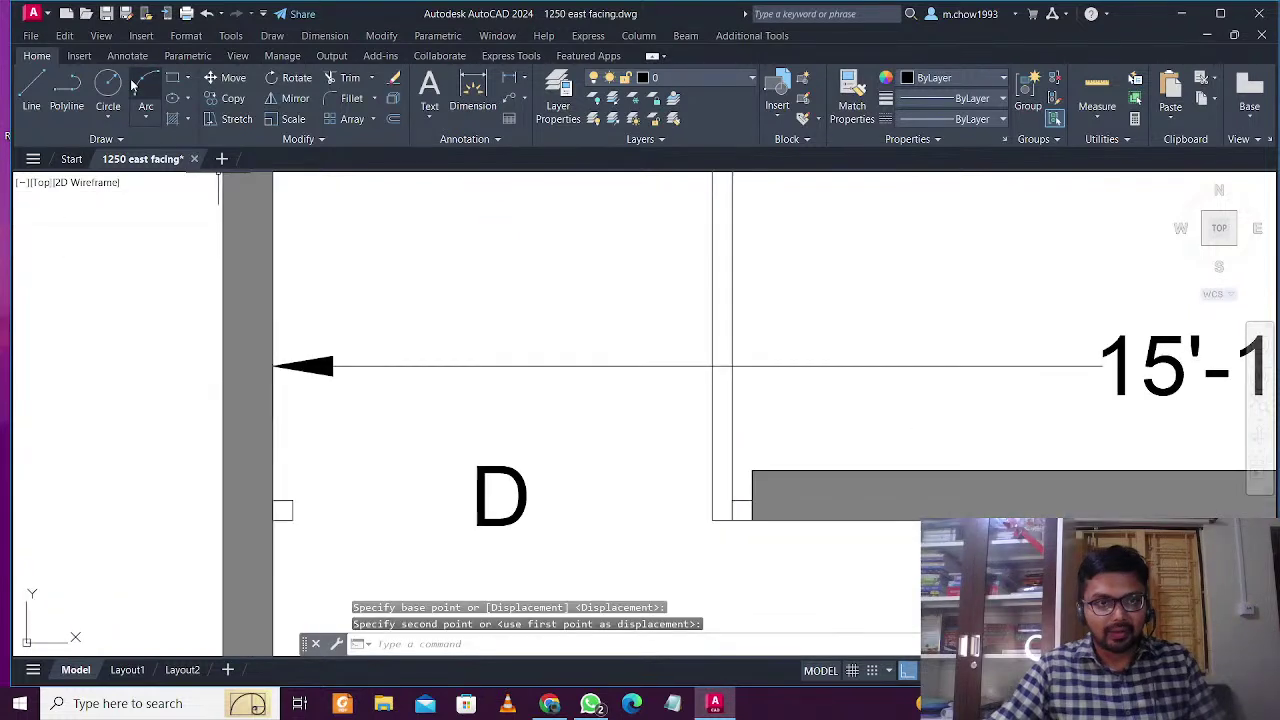
Draw the door swing as a three-point arc from the kitchen-side square's upper right corner to the leaf's upper left corner
left_click(141, 88)
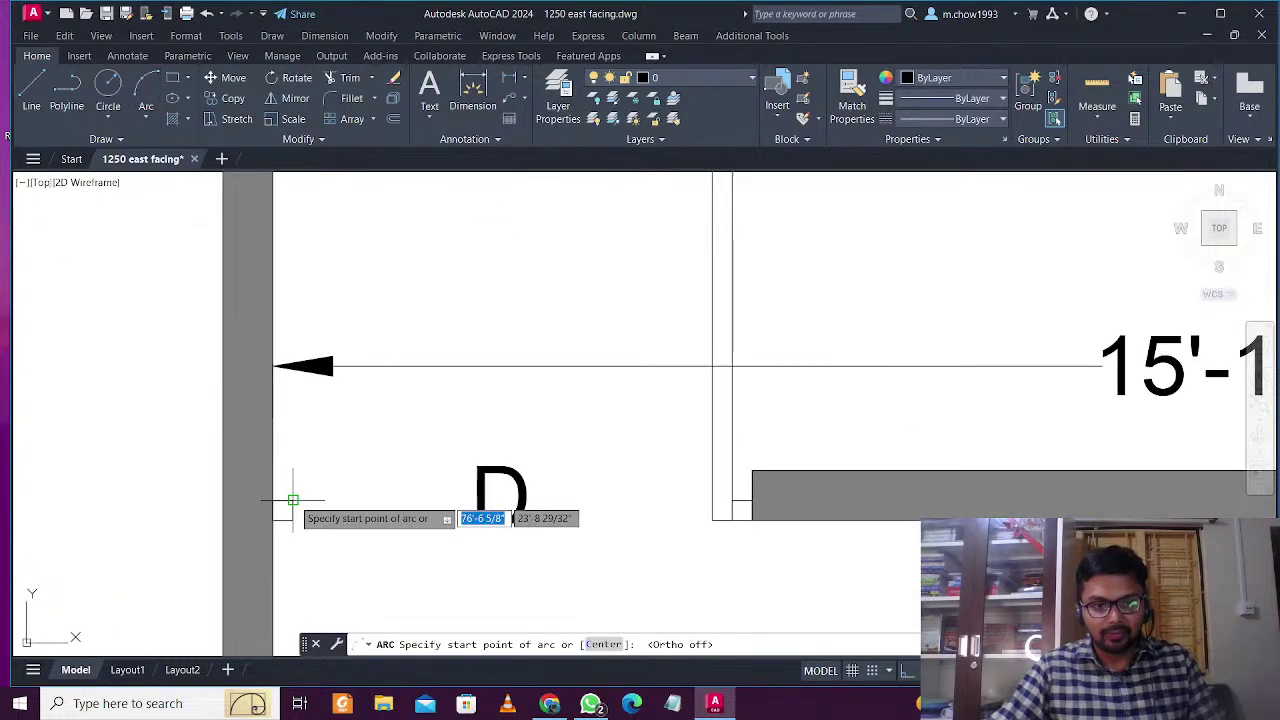
left_click(293, 500)
scroll(326, 446, "down", 2)
left_click(397, 324)
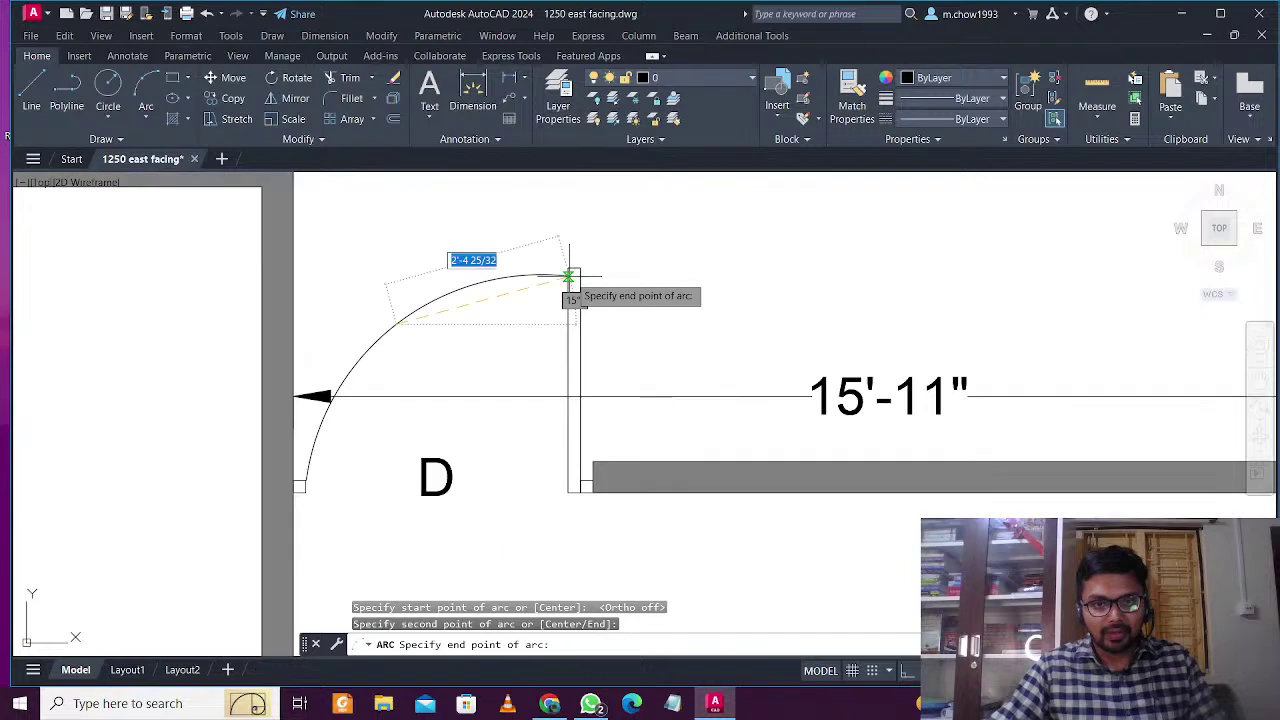
left_click(568, 276)
key("Escape")
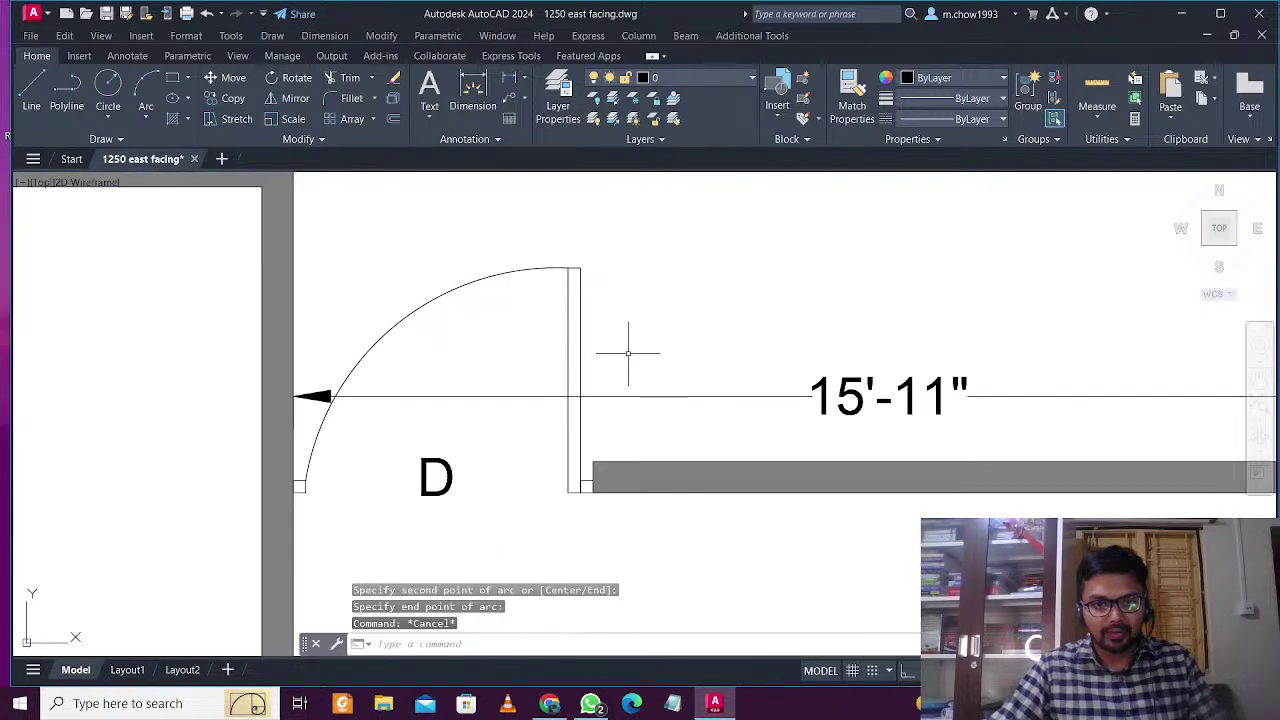
Turn the door leaf, swing arc and both frame squares into a block named "d blolck"
left_click(629, 308)
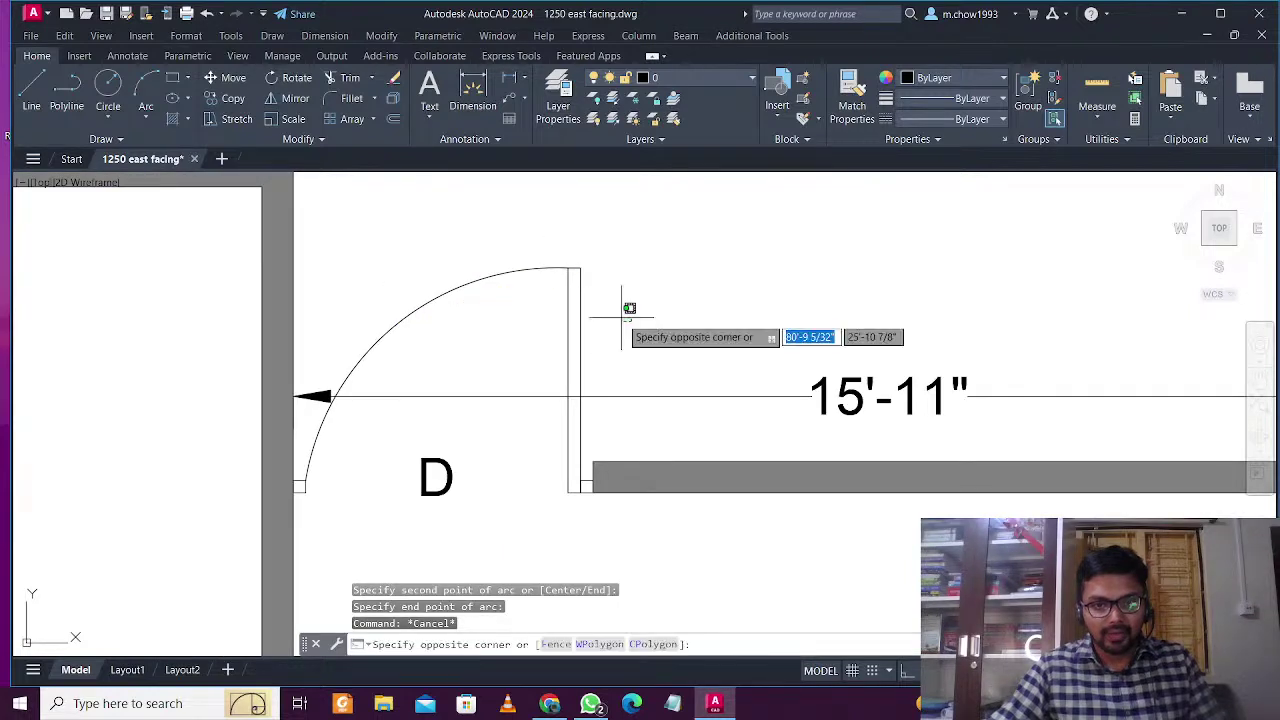
left_click(492, 256)
scroll(592, 562, "up", 2)
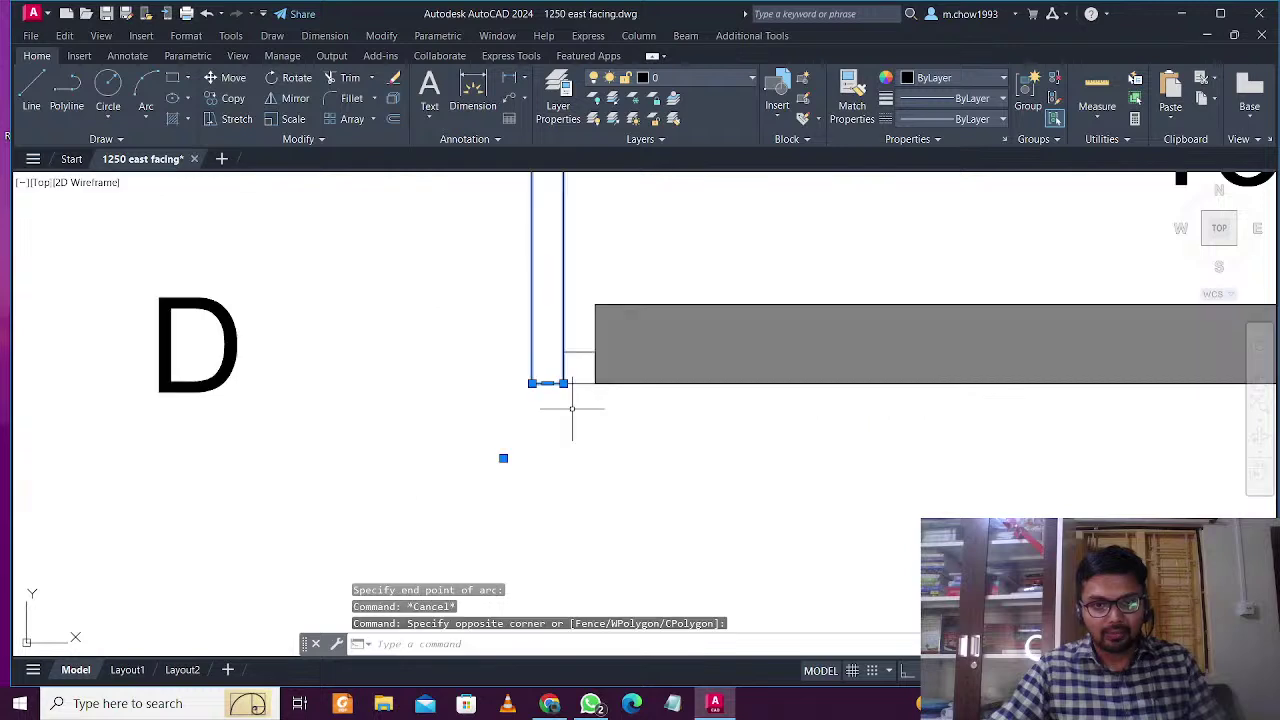
left_click(361, 487)
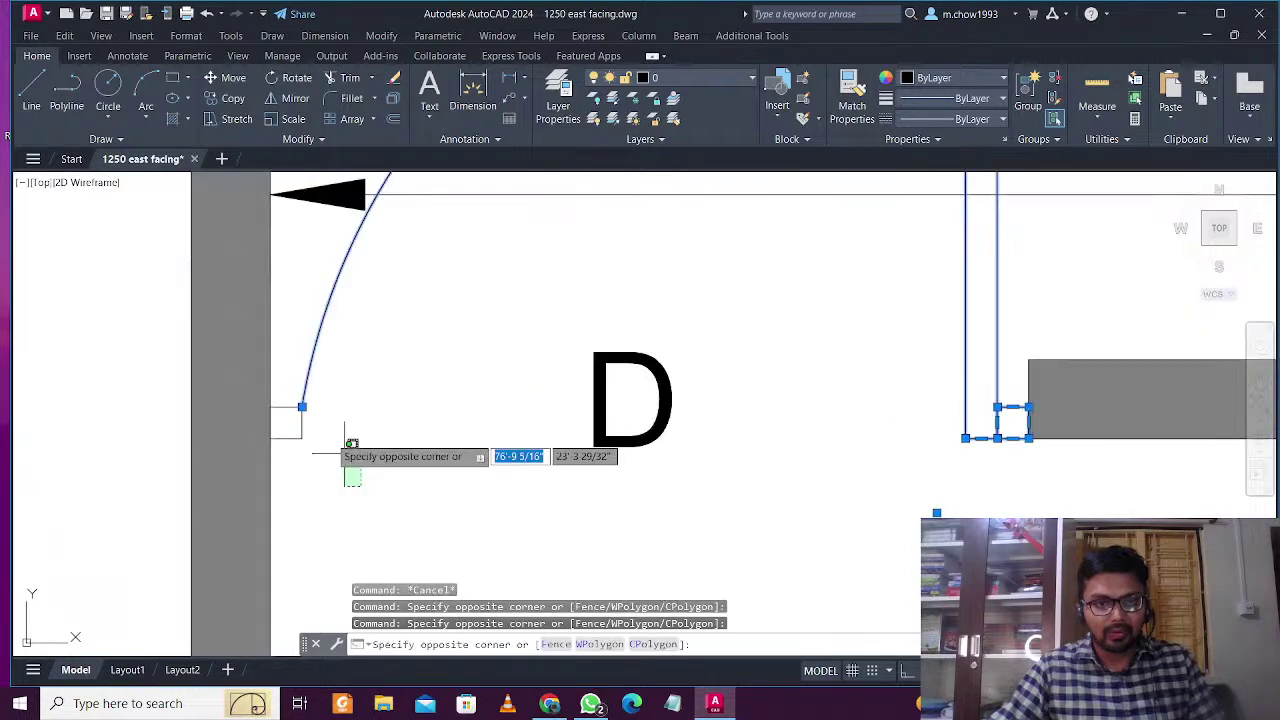
left_click(288, 422)
scroll(476, 500, "down", 3)
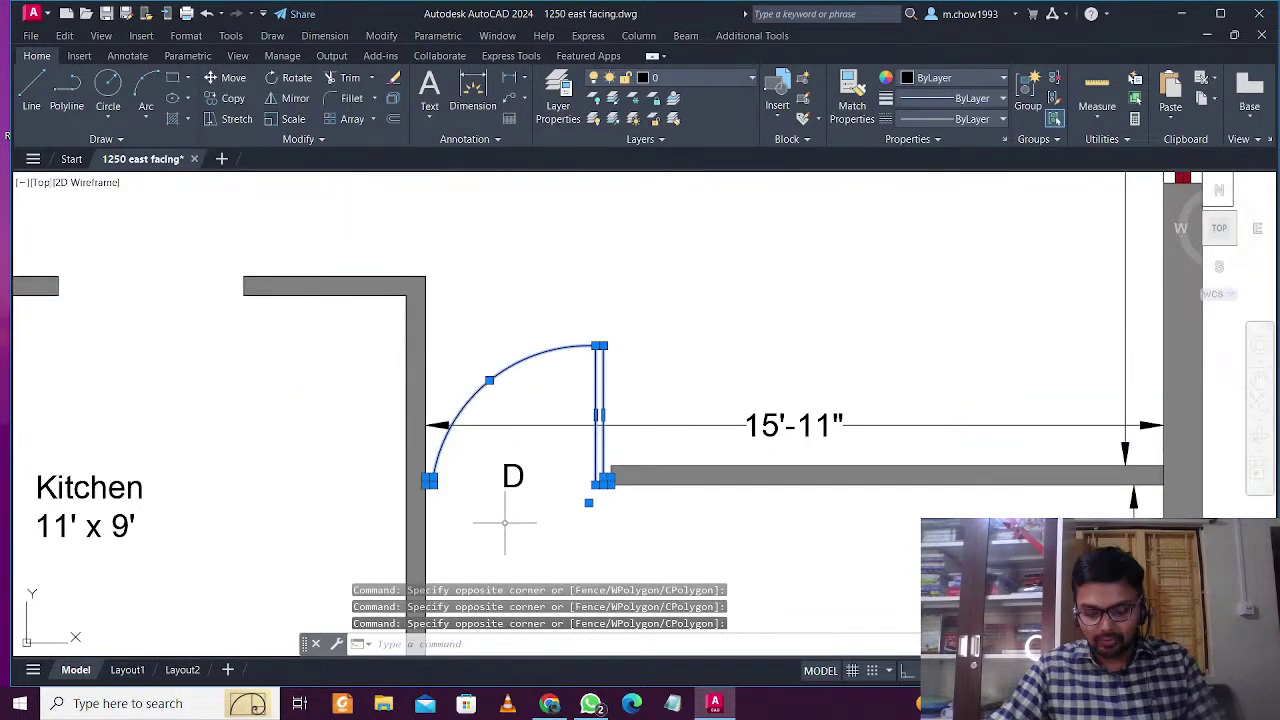
type("b")
key("Return")
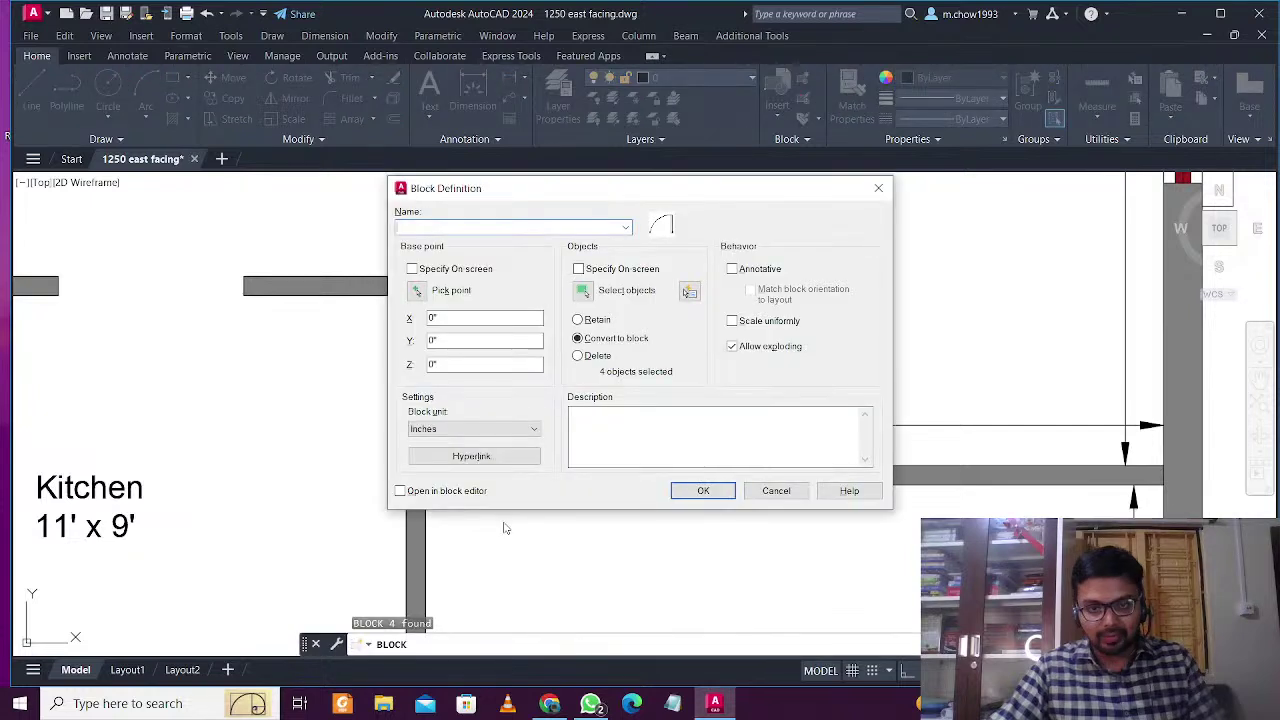
type("c")
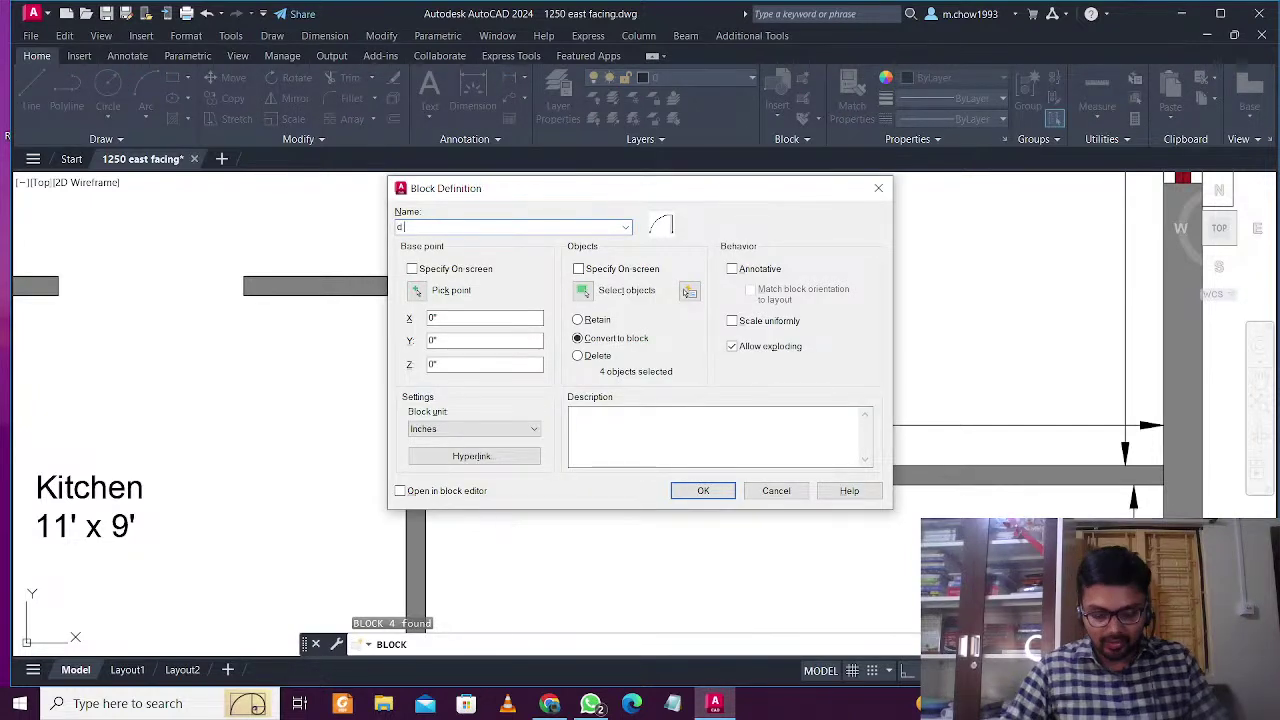
type(" block")
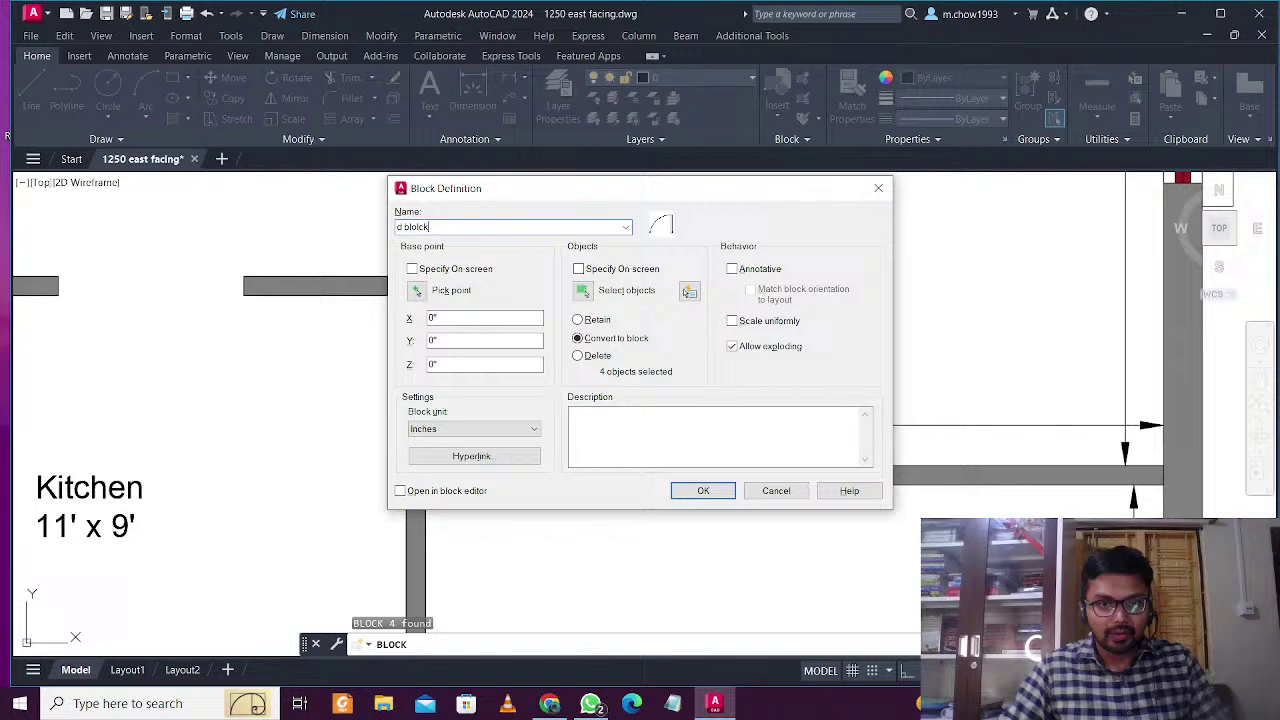
left_click(711, 494)
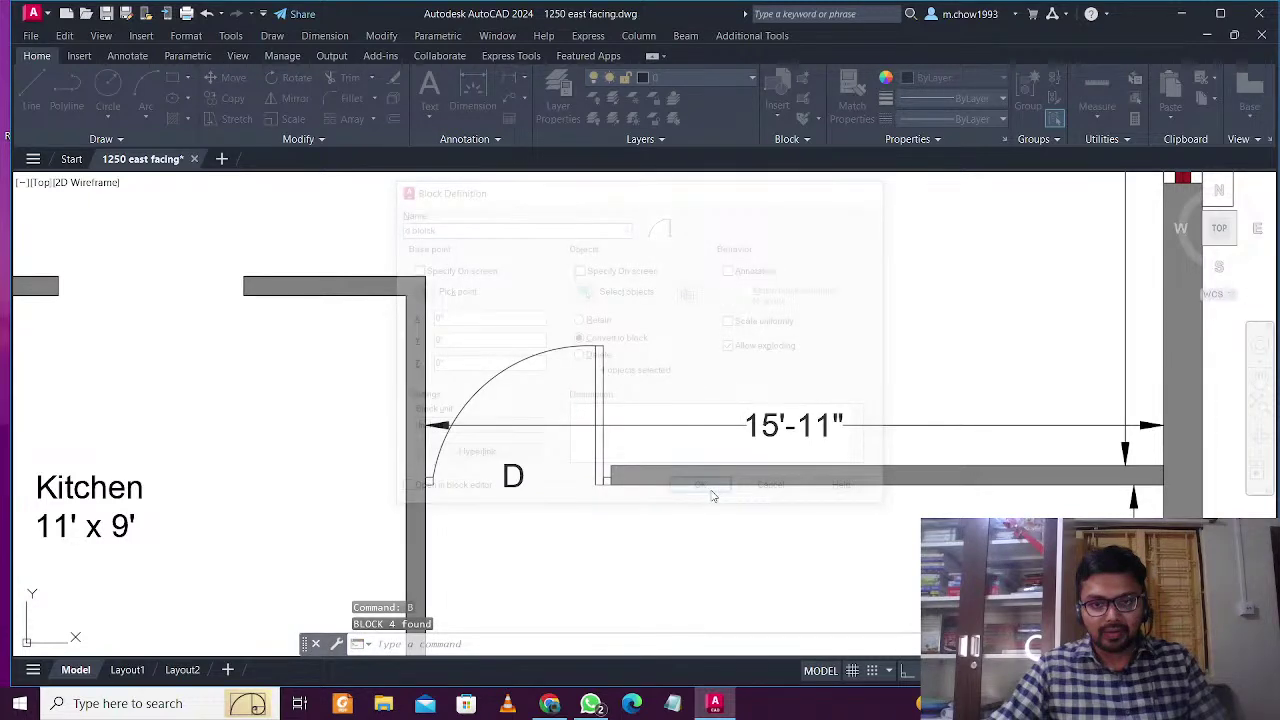
Edit the door block to fill its leaf and both frame squares with a solid orange hatch (242,103,34), and save the block
double_click(604, 422)
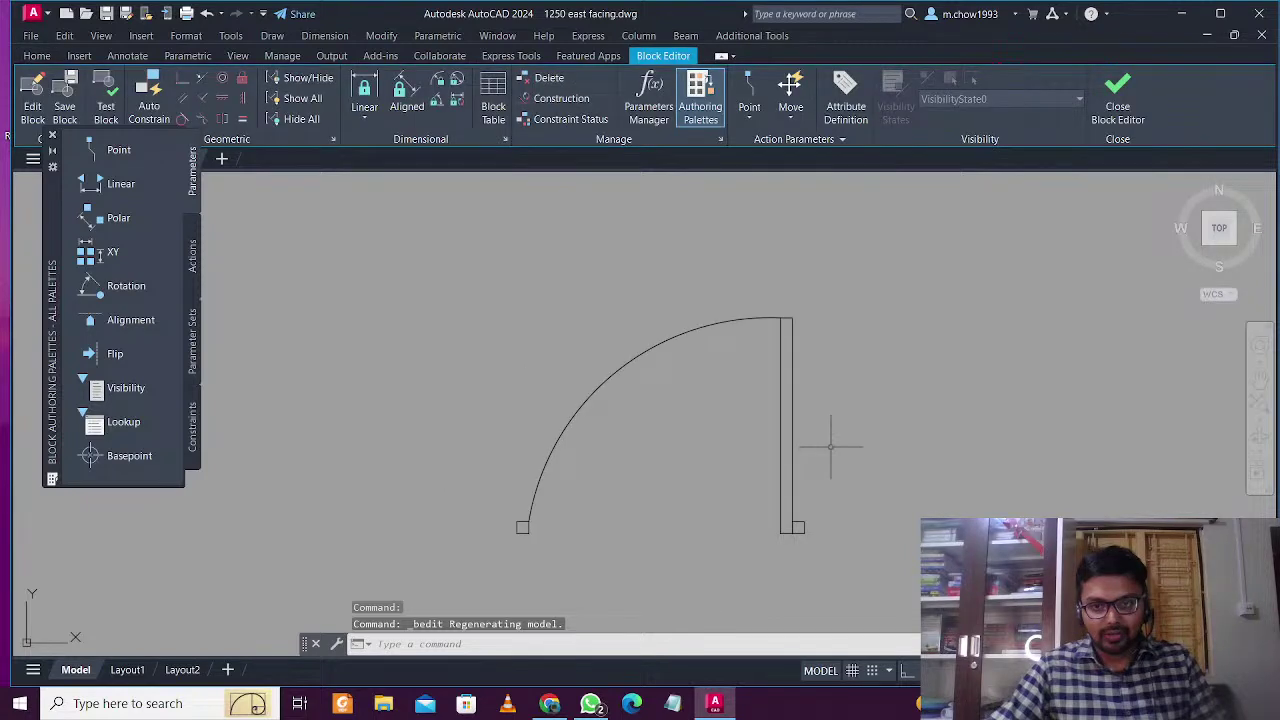
scroll(821, 470, "up", 2)
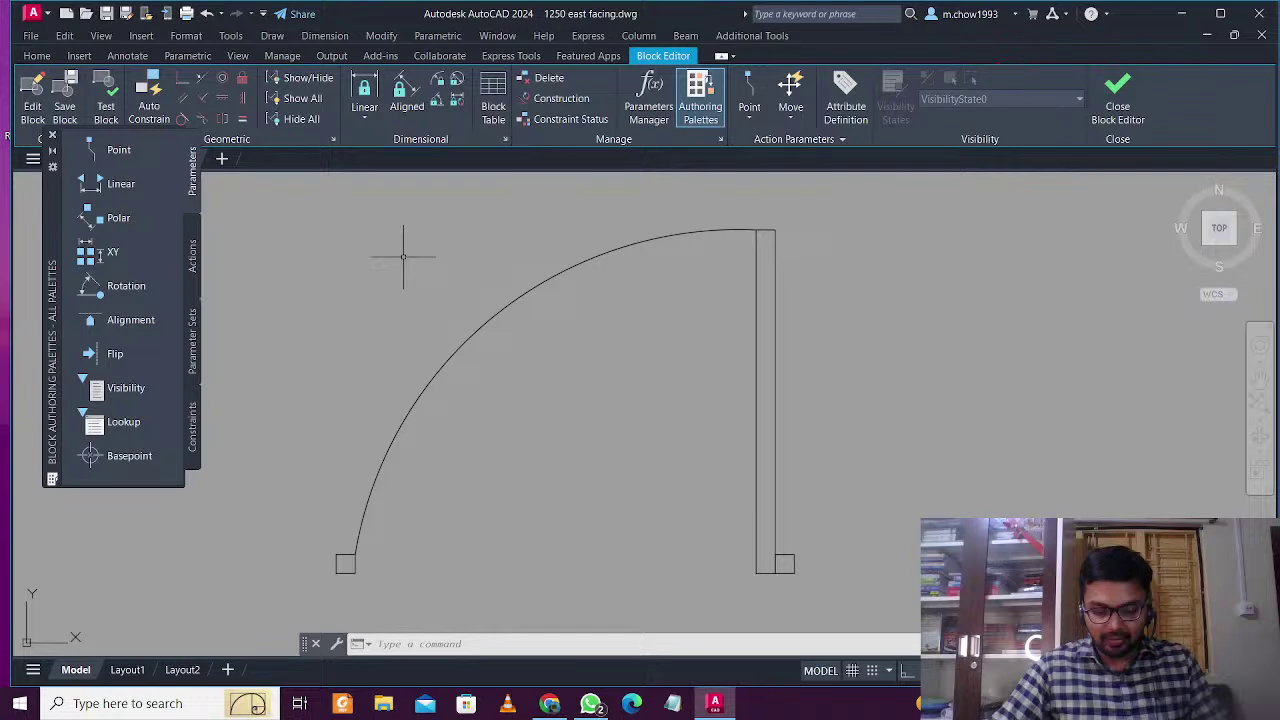
type("h")
key("Return")
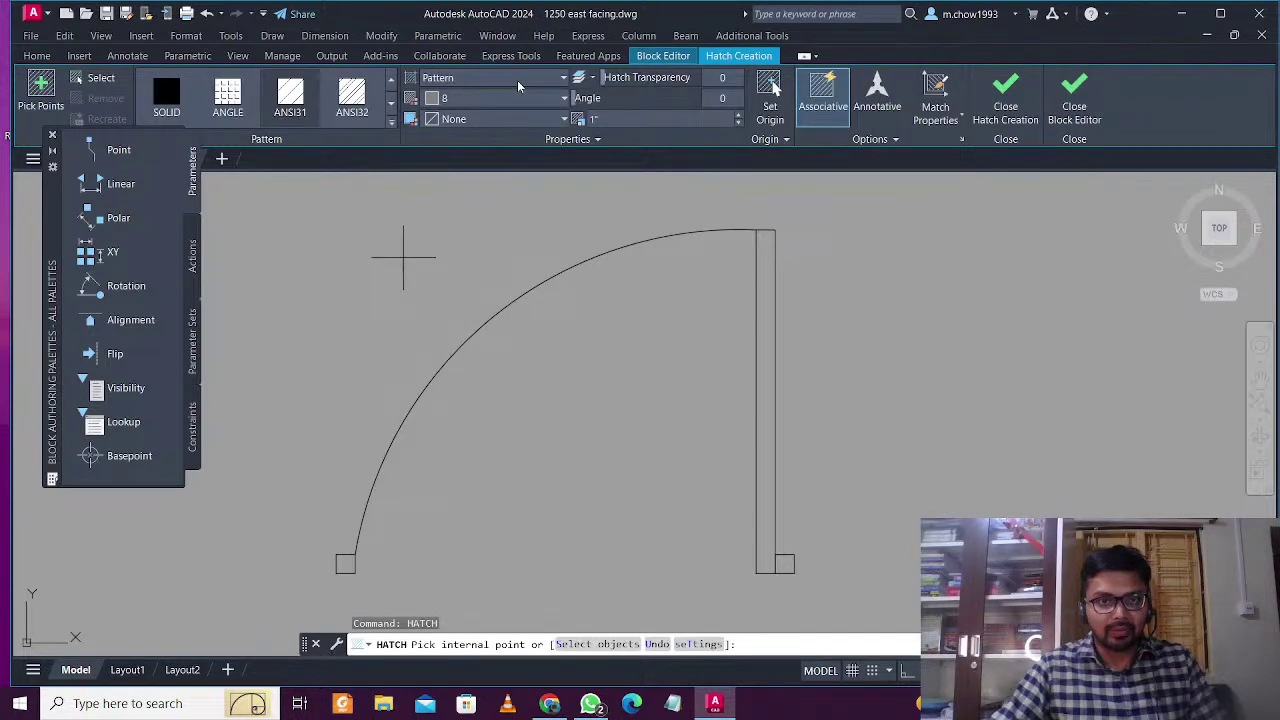
left_click(517, 80)
left_click(469, 100)
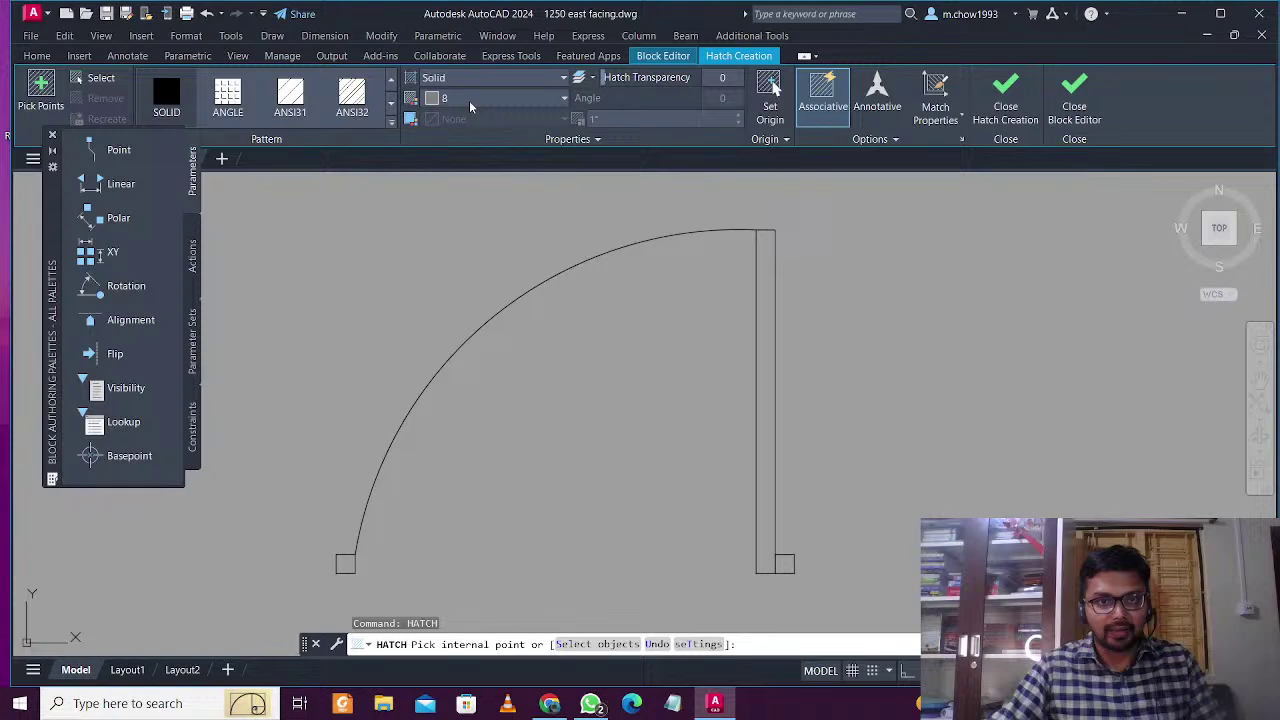
left_click(469, 100)
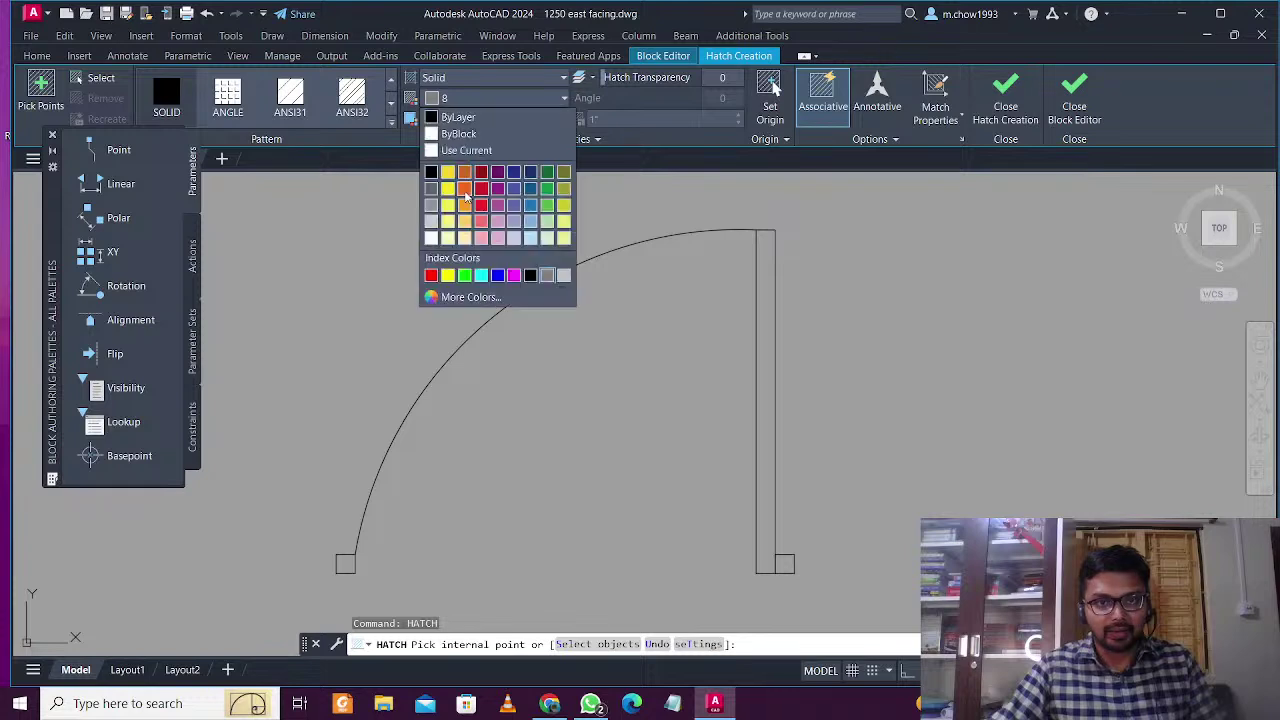
left_click(464, 196)
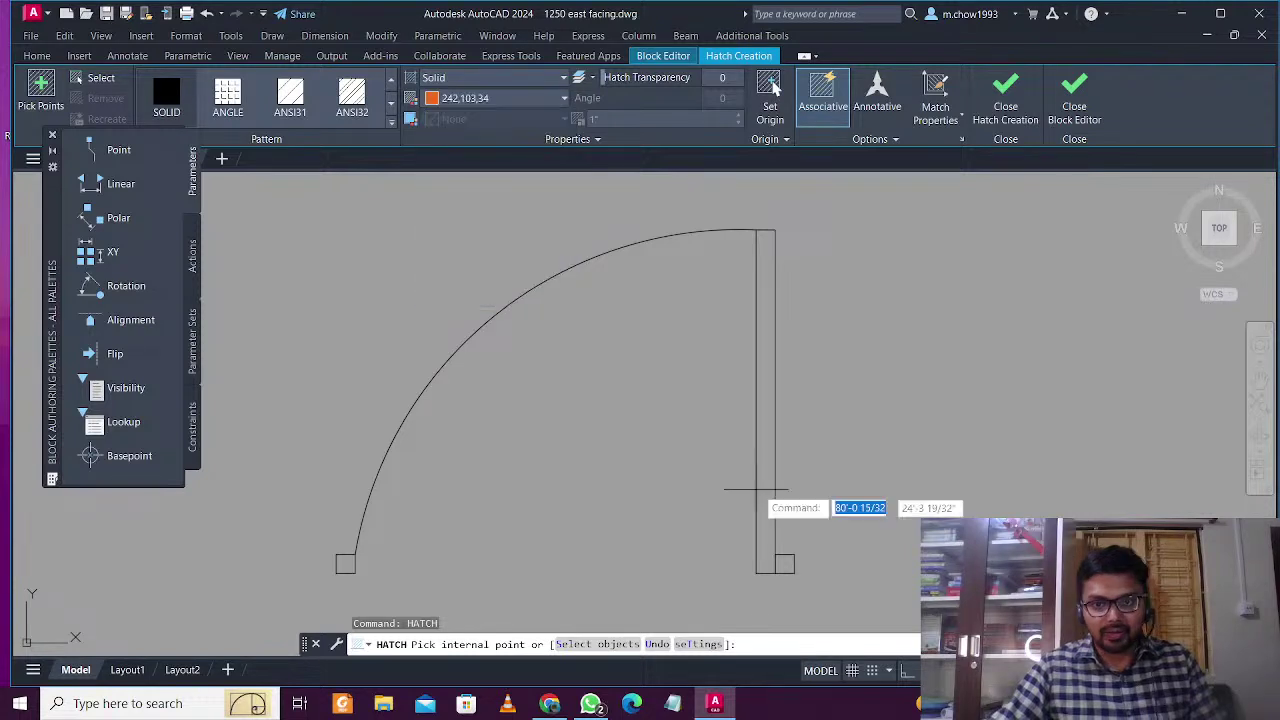
left_click(757, 490)
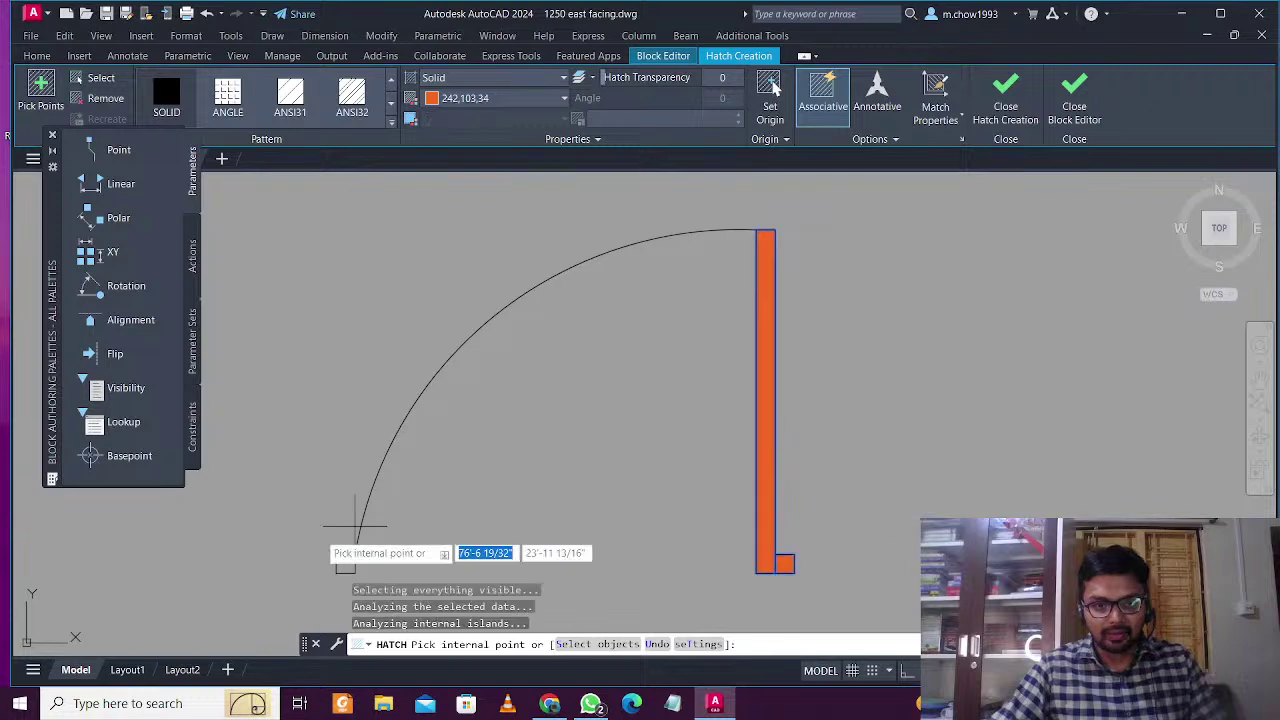
key("Escape")
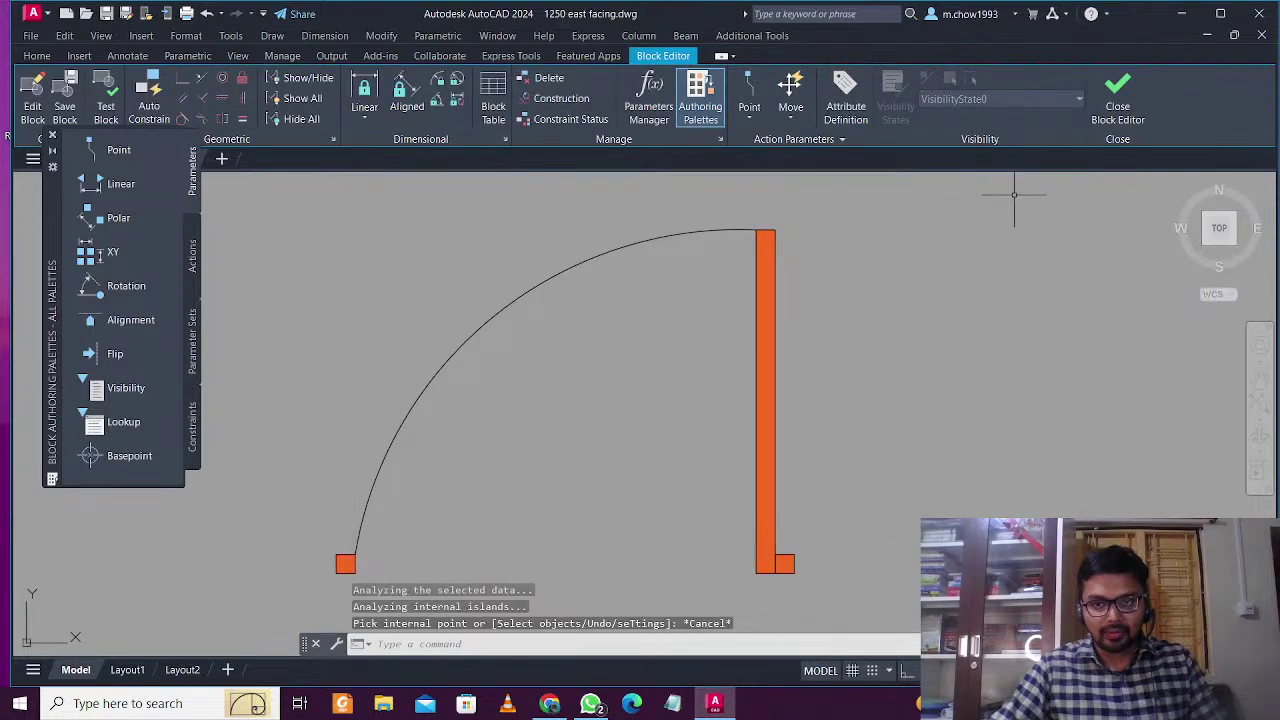
left_click(1118, 100)
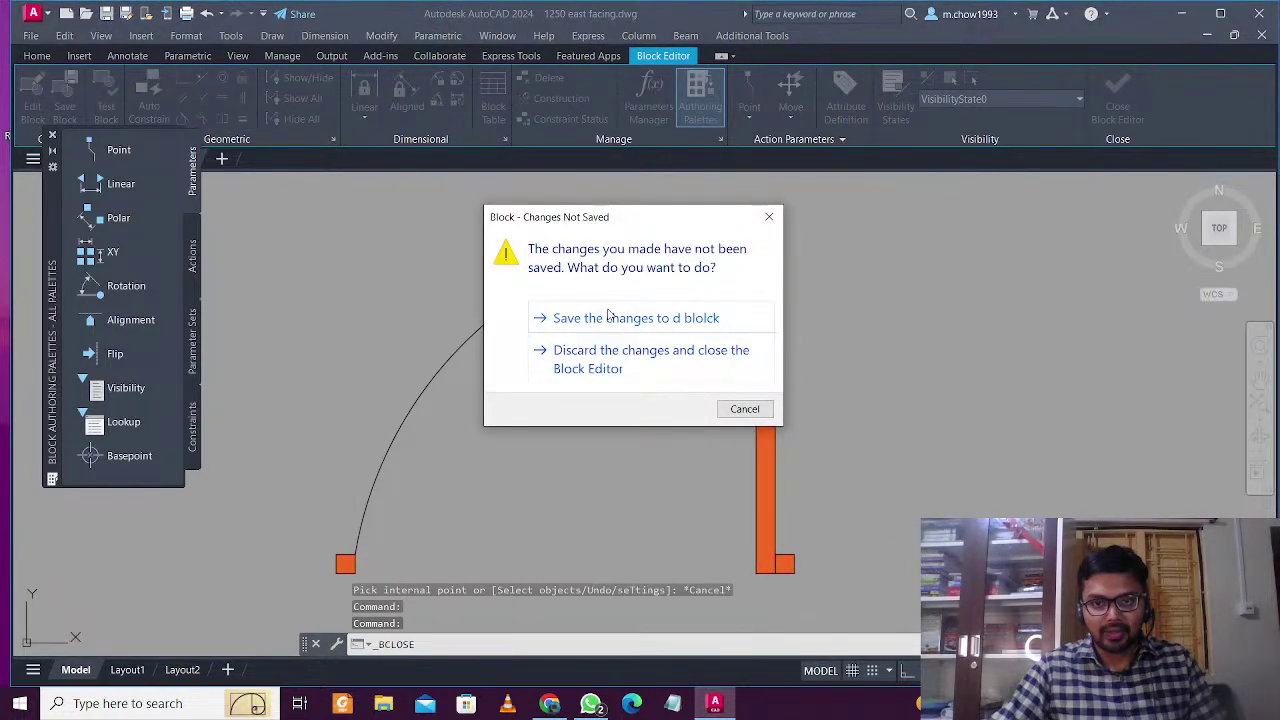
left_click(608, 317)
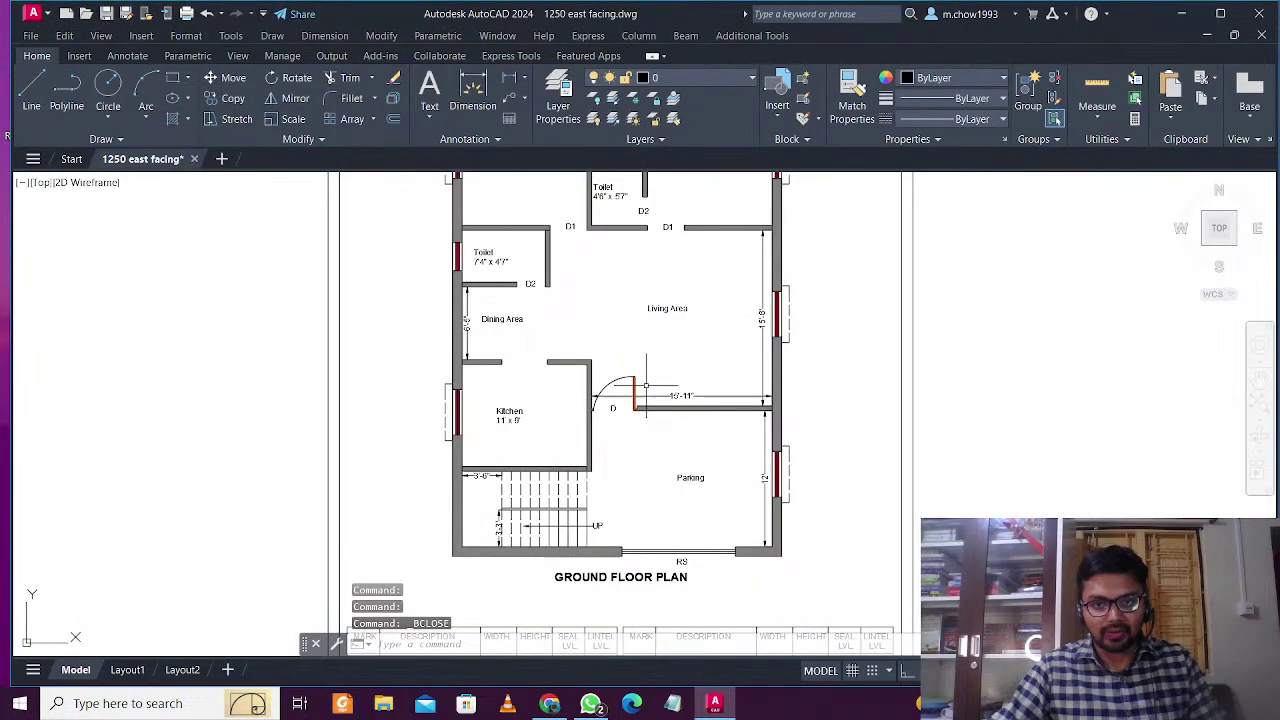
Examine the D1 and D2 door openings around the bedrooms and toilets in relation to the finished main door
middle_click_drag(579, 332, 601, 408)
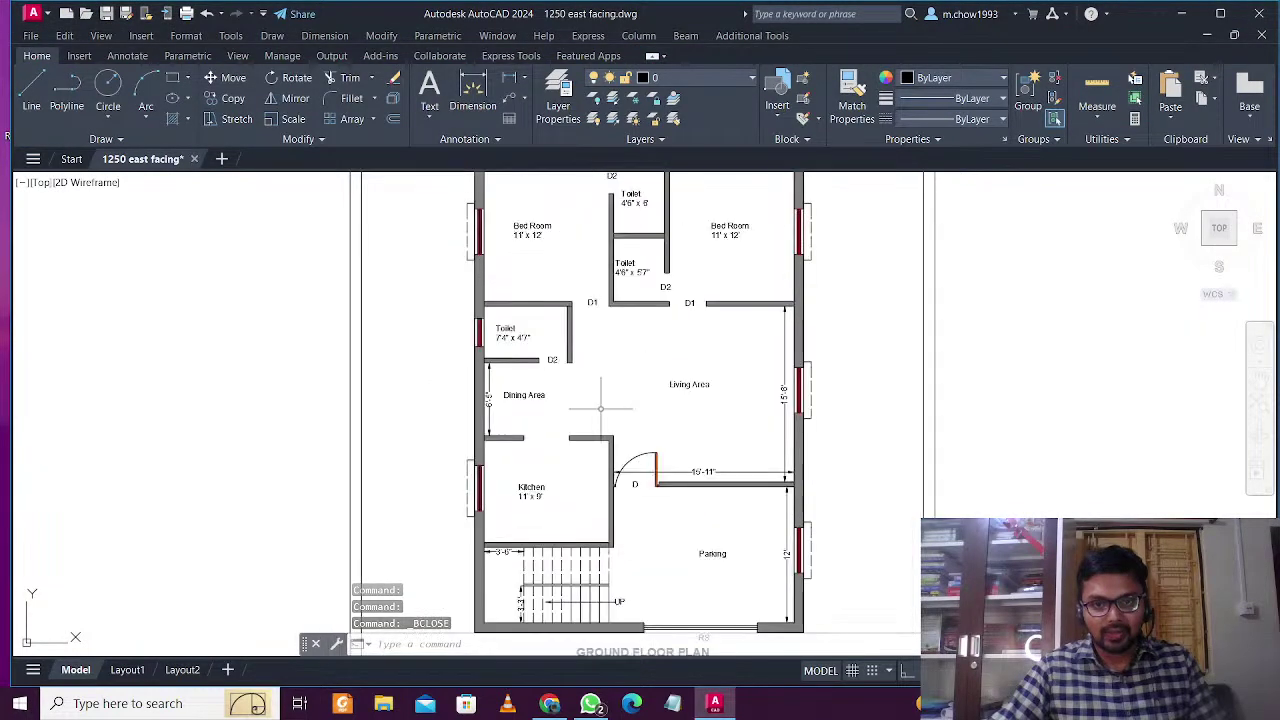
middle_click_drag(646, 455, 645, 410)
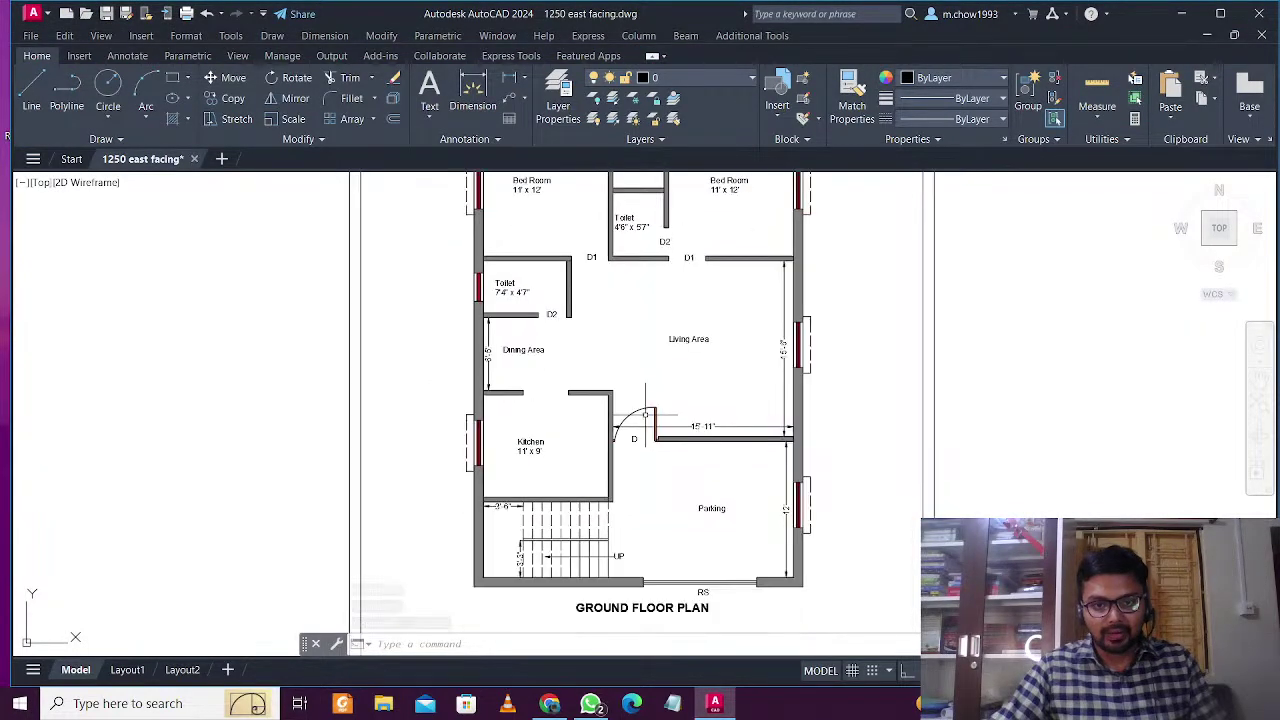
scroll(645, 412, "up", 2)
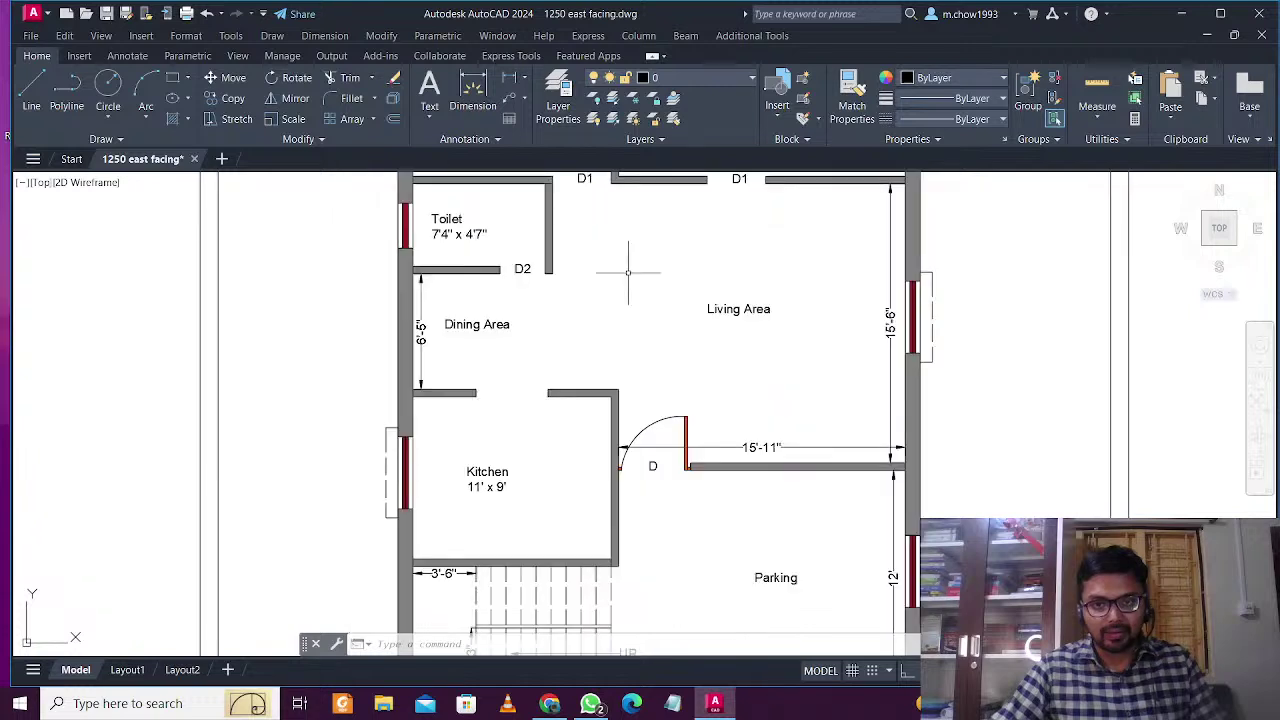
scroll(628, 271, "down", 2)
scroll(611, 417, "up", 2)
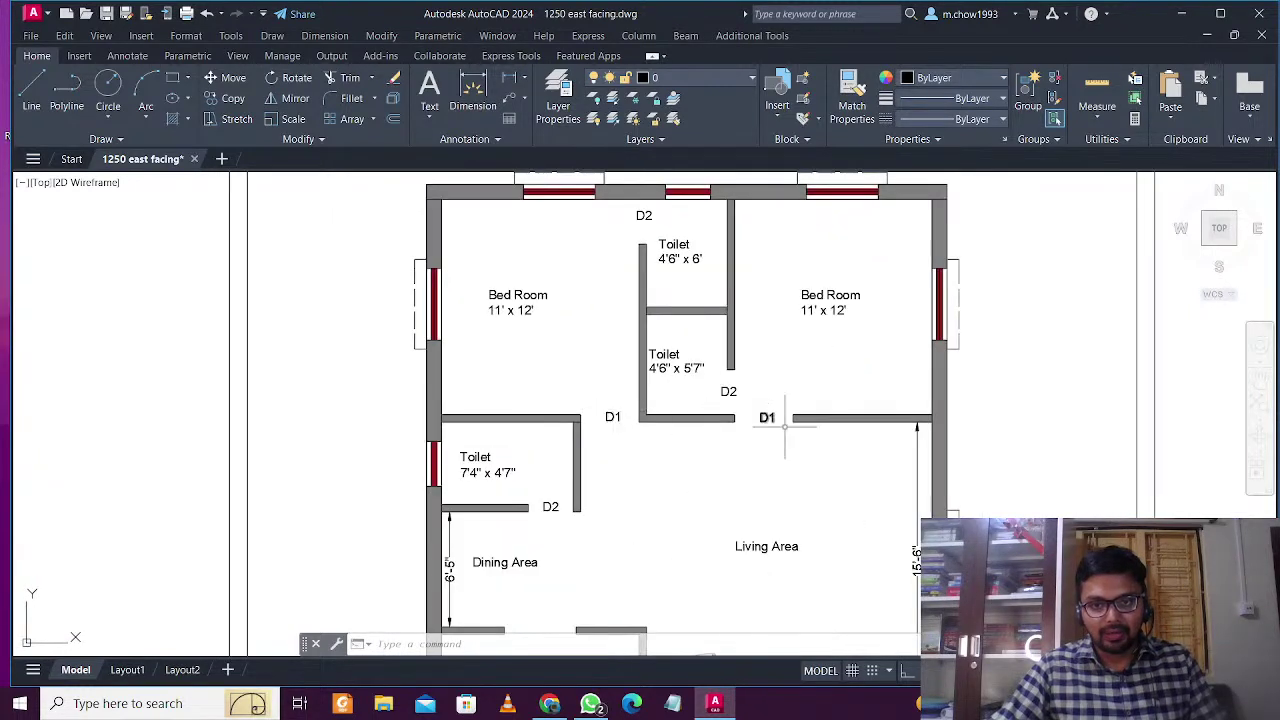
mouse_move(610, 547)
middle_mouse_down()
mouse_move(614, 498)
mouse_move(645, 505)
mouse_move(636, 650)
mouse_move(634, 449)
middle_mouse_up()
scroll(753, 397, "up", 4)
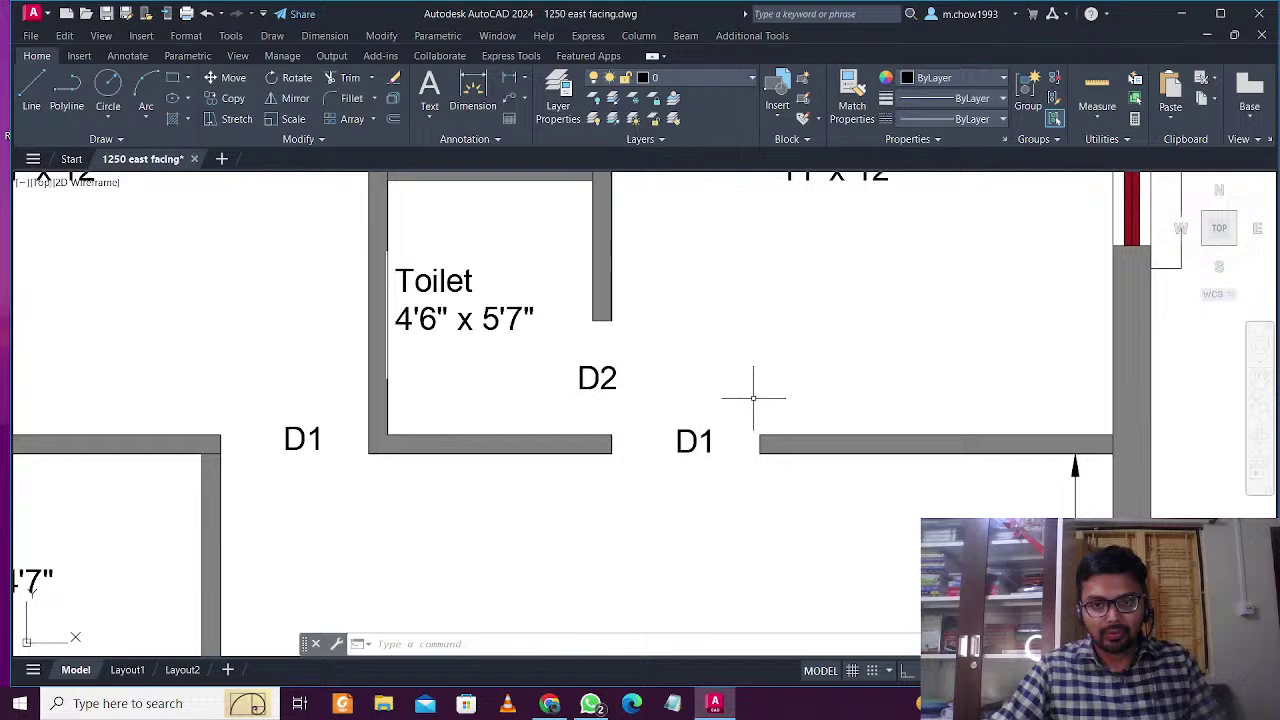
scroll(740, 405, "down", 4)
scroll(711, 423, "up", 4)
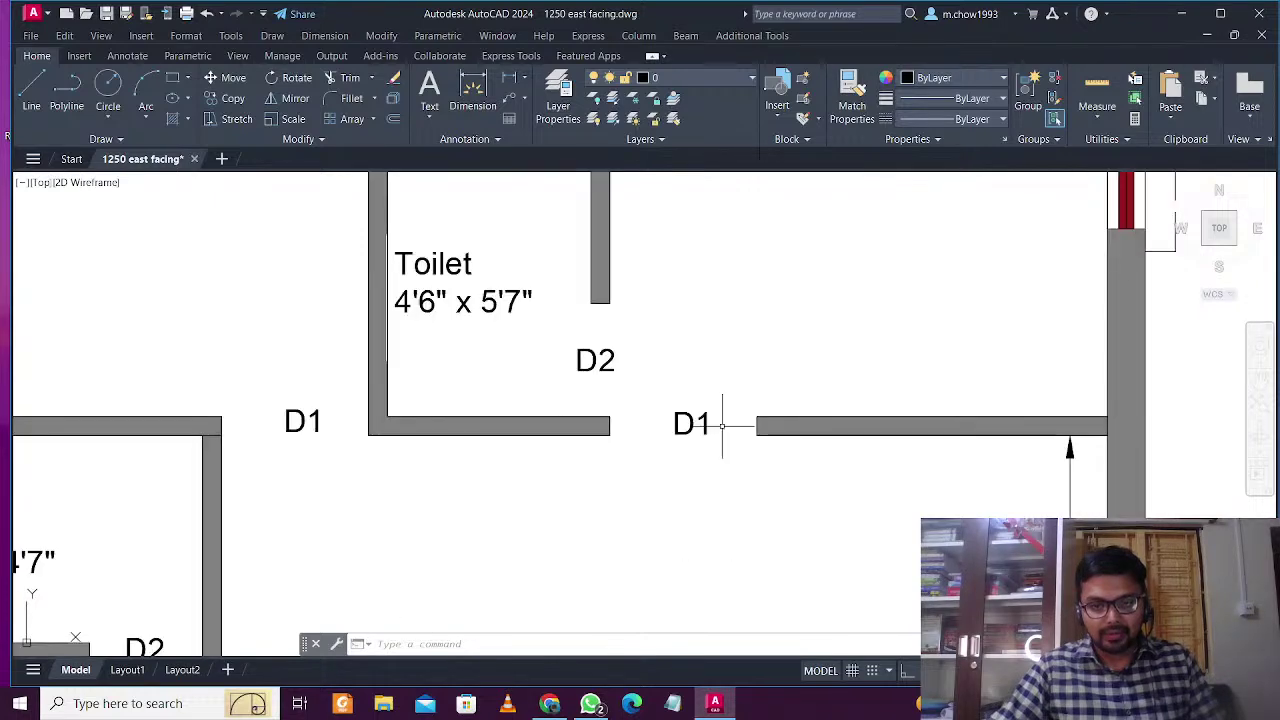
scroll(729, 423, "down", 2)
scroll(718, 423, "down", 4)
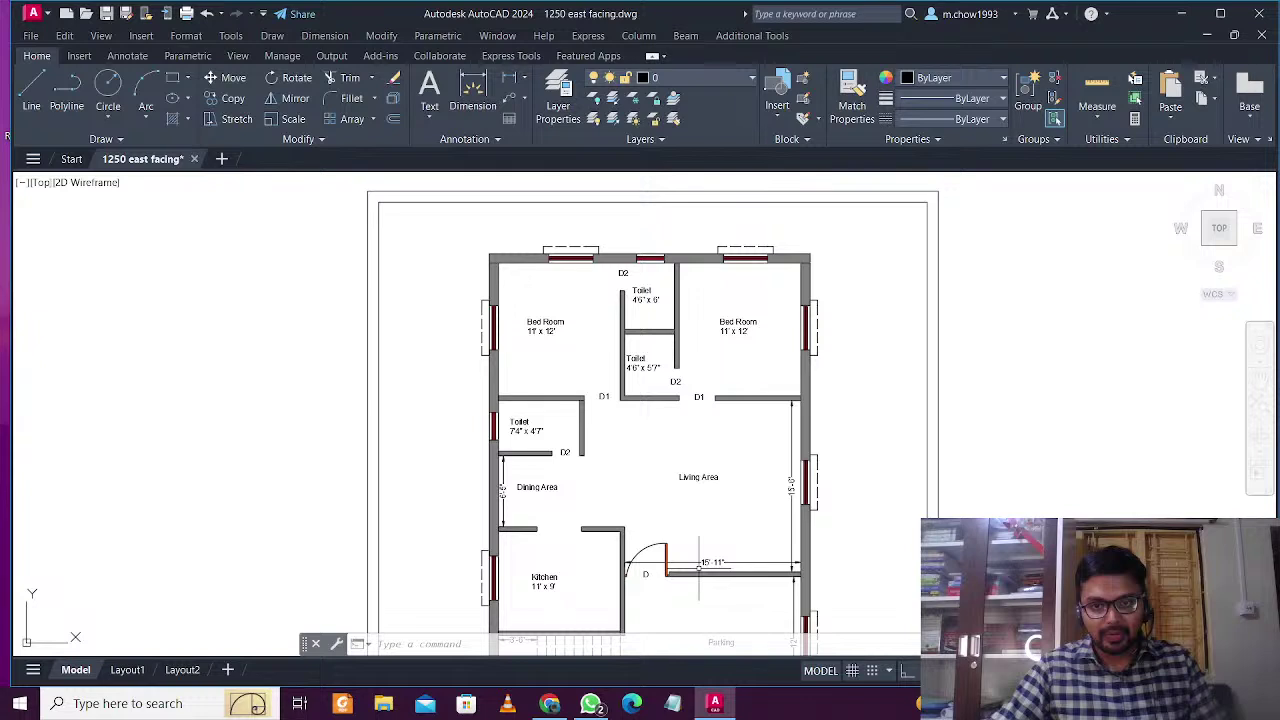
Draw a 2" by 2" frame square from the lower corner of the wall end east of the right-hand D1 opening
scroll(702, 402, "up", 6)
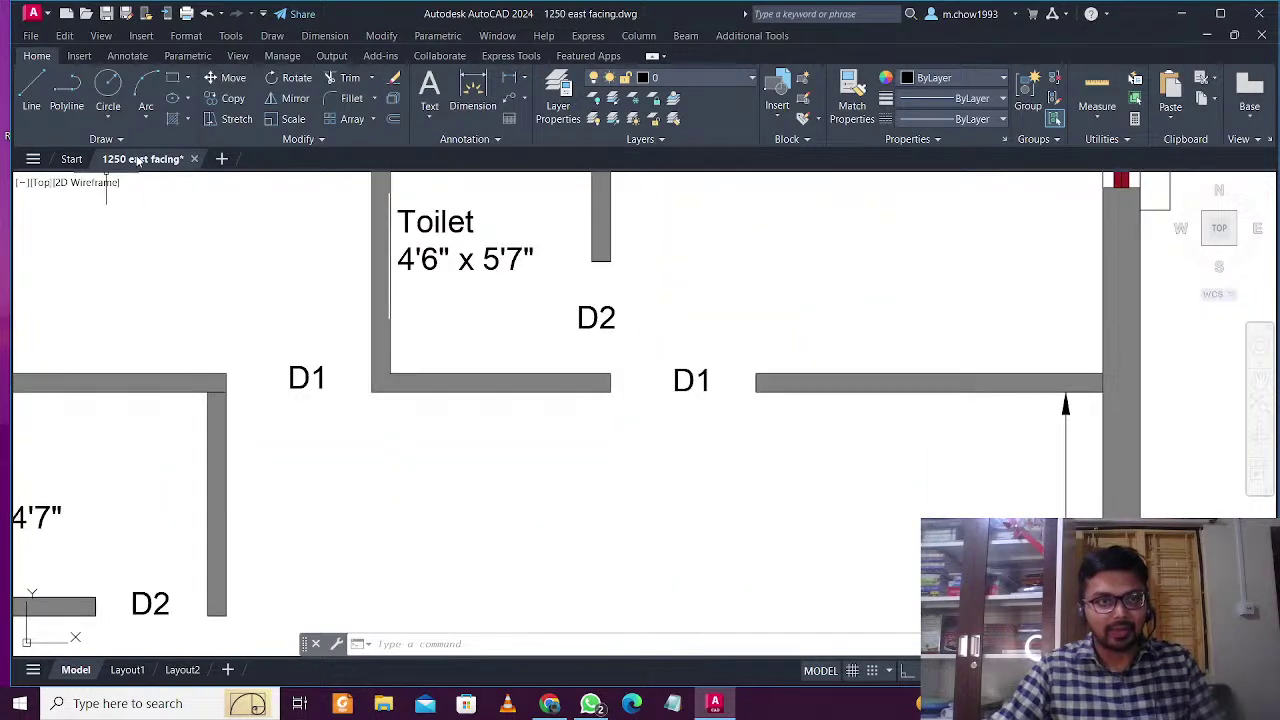
left_click(172, 78)
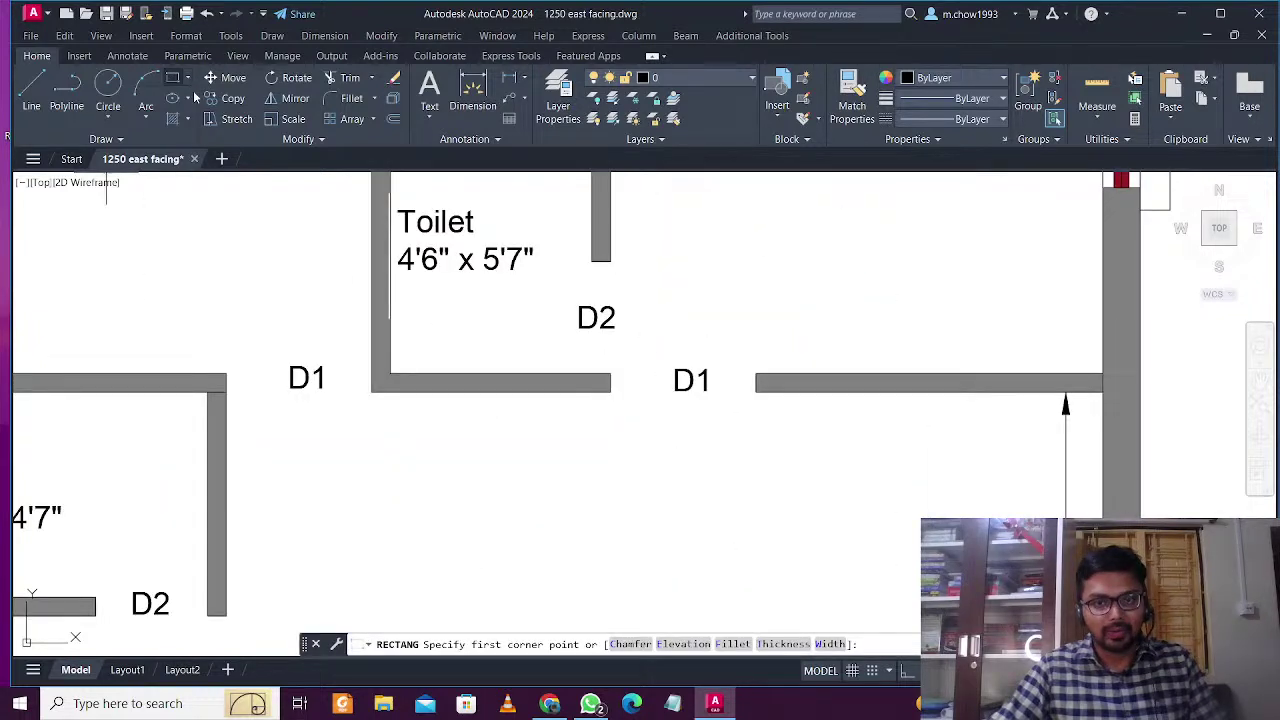
scroll(762, 415, "up", 3)
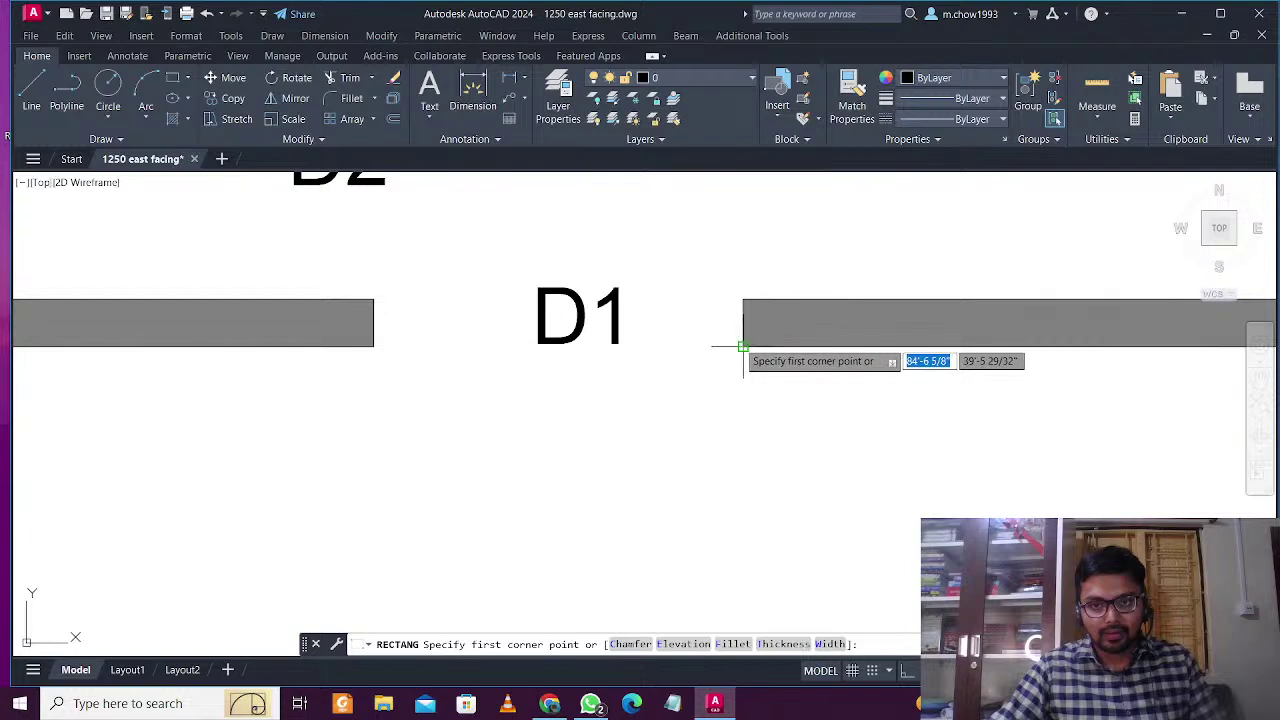
left_click(741, 347)
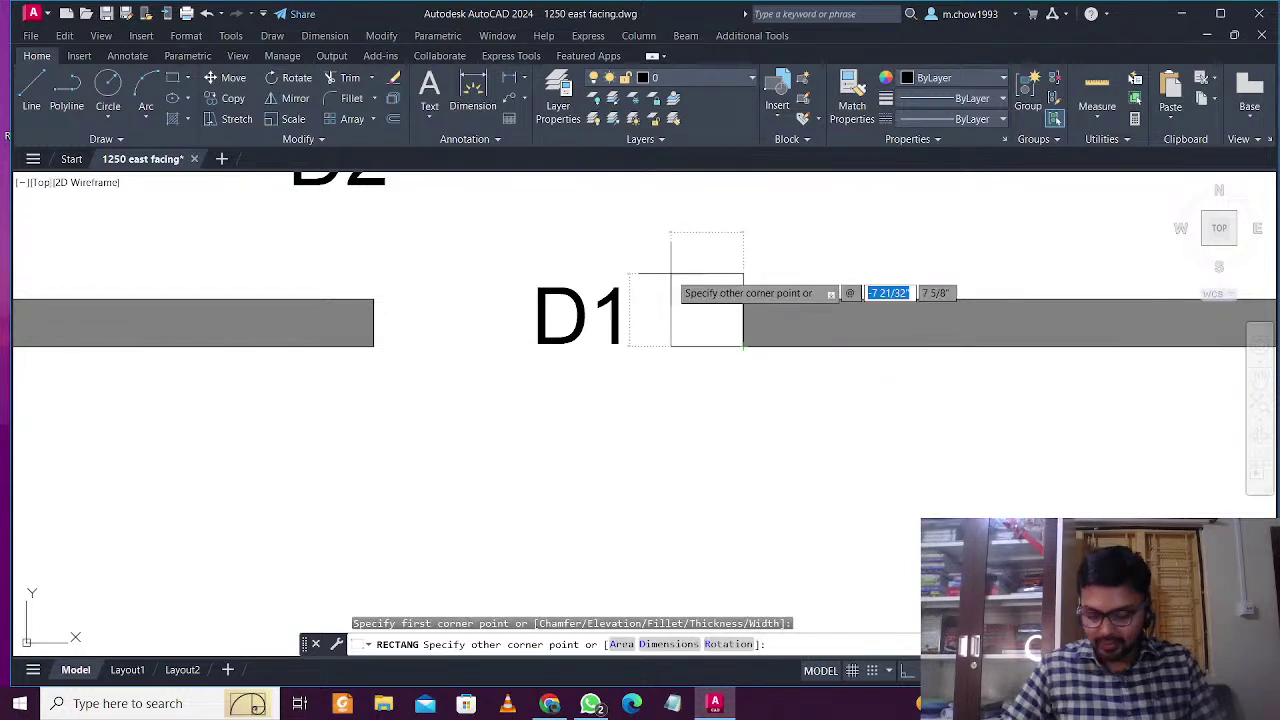
type("2")
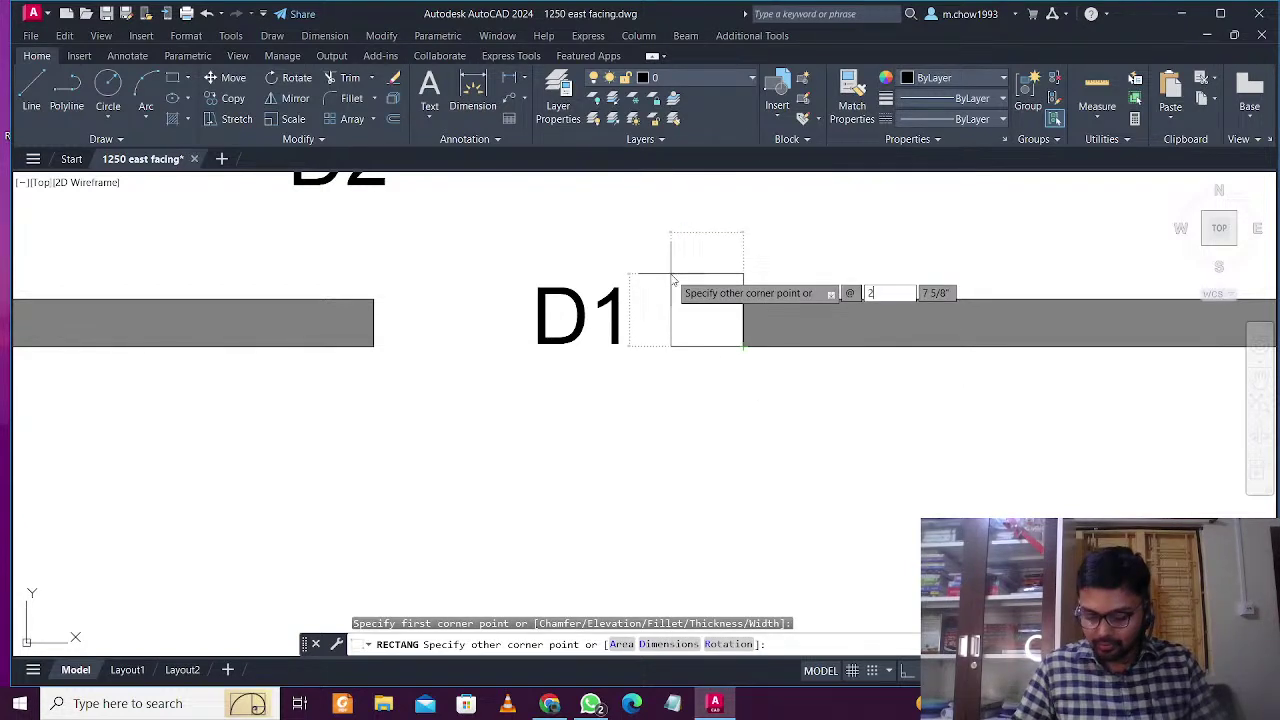
type(",2")
key("Return")
Move the frame square 2" into the D1 opening so it sits against the lower corner of the east wall end
scroll(763, 337, "up", 3)
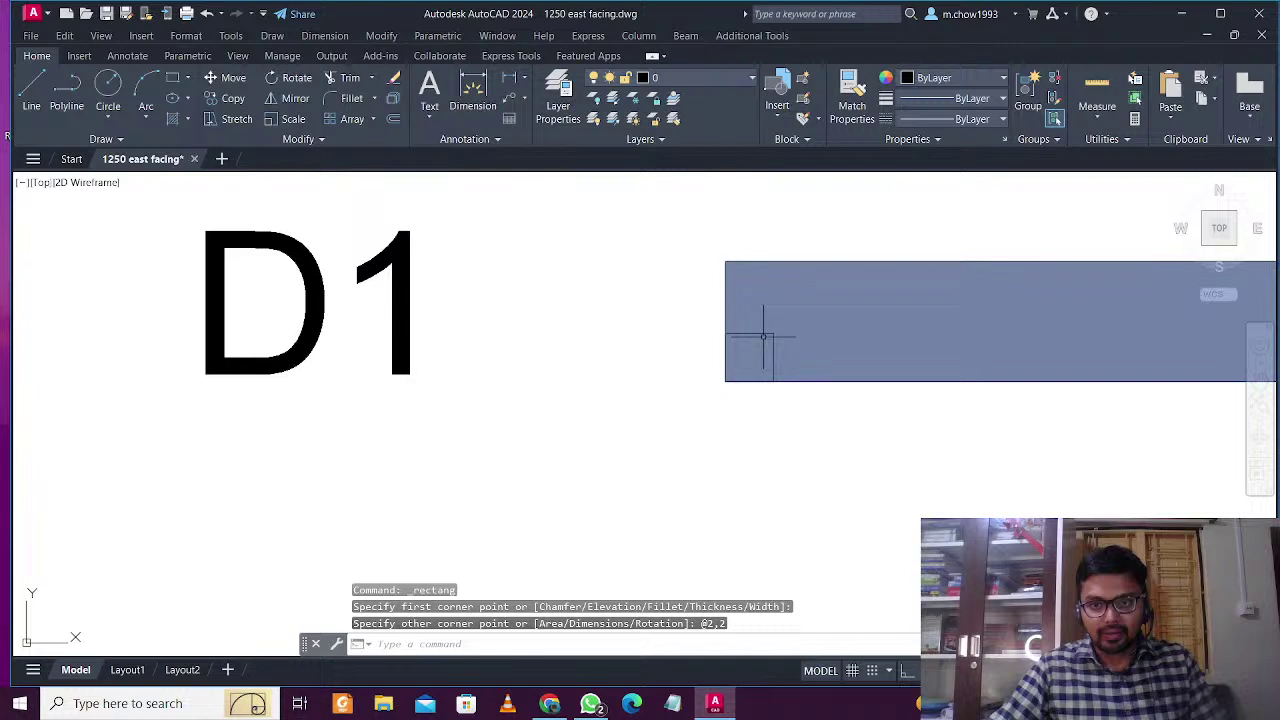
left_click(773, 339)
left_click(228, 78)
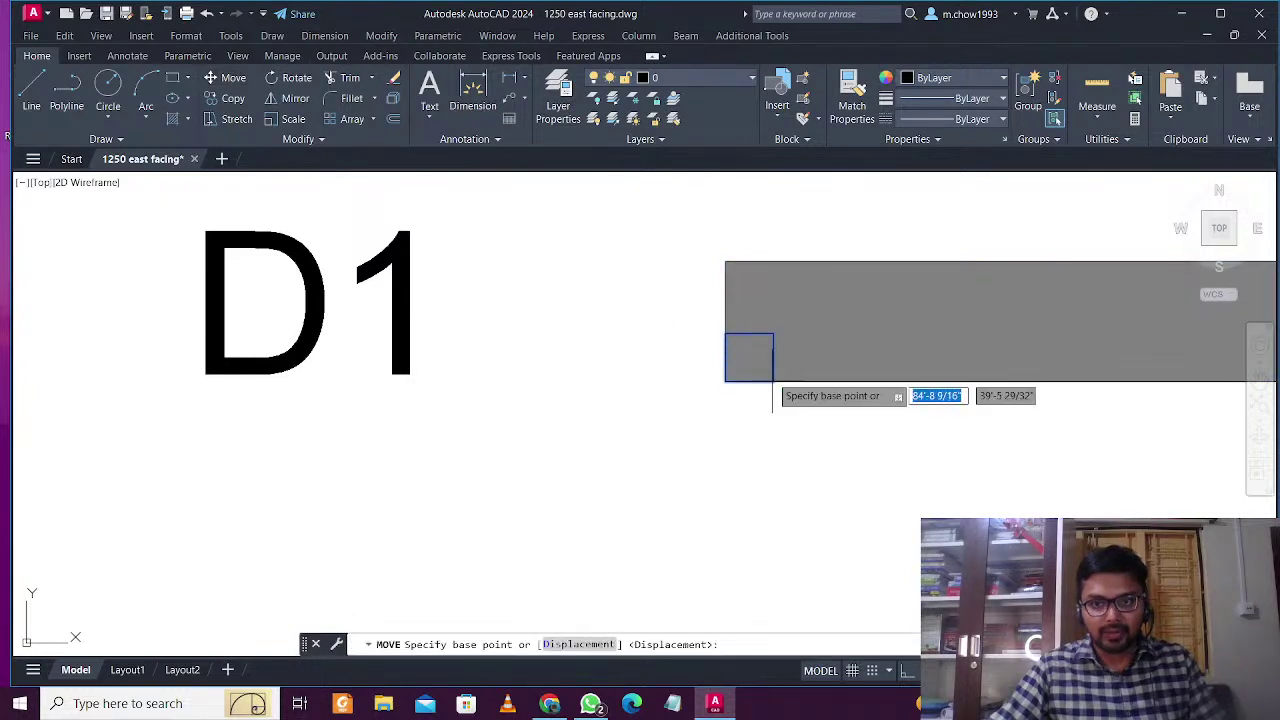
left_click(773, 381)
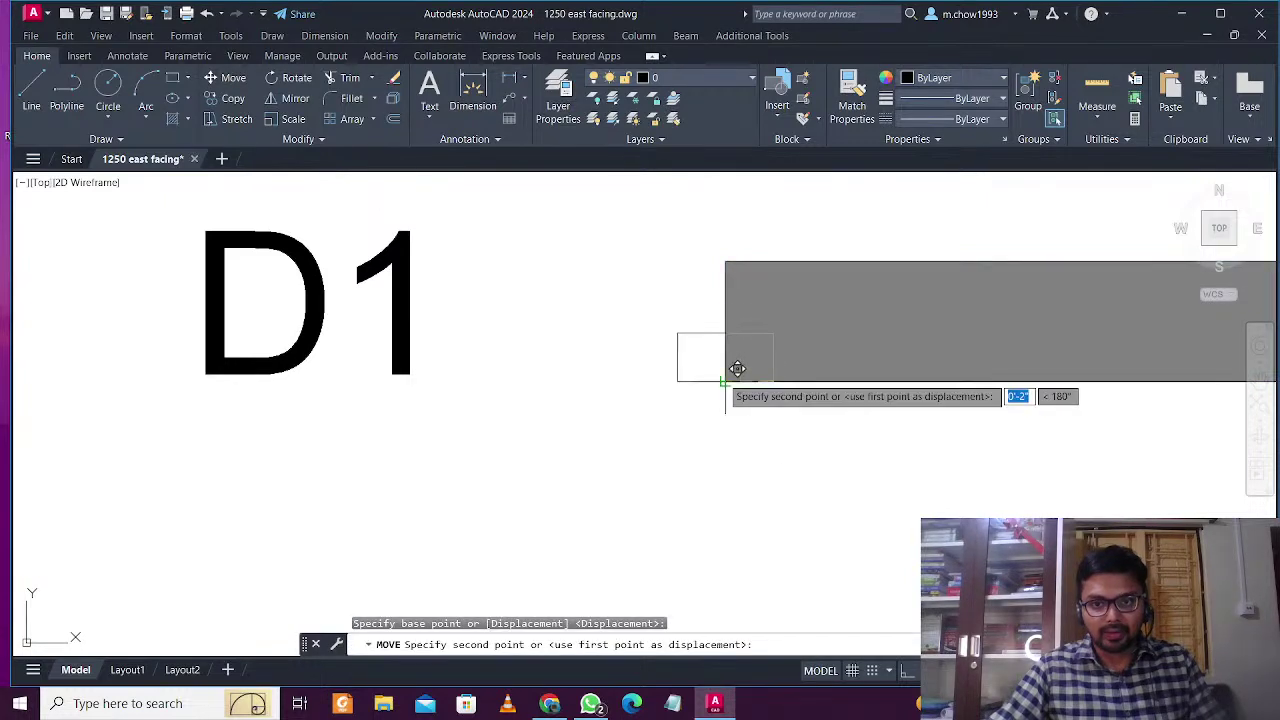
Copy the frame square to the lower corner of the wall end on the opposite, toilet side of the D1 opening
type("co")
key("space")
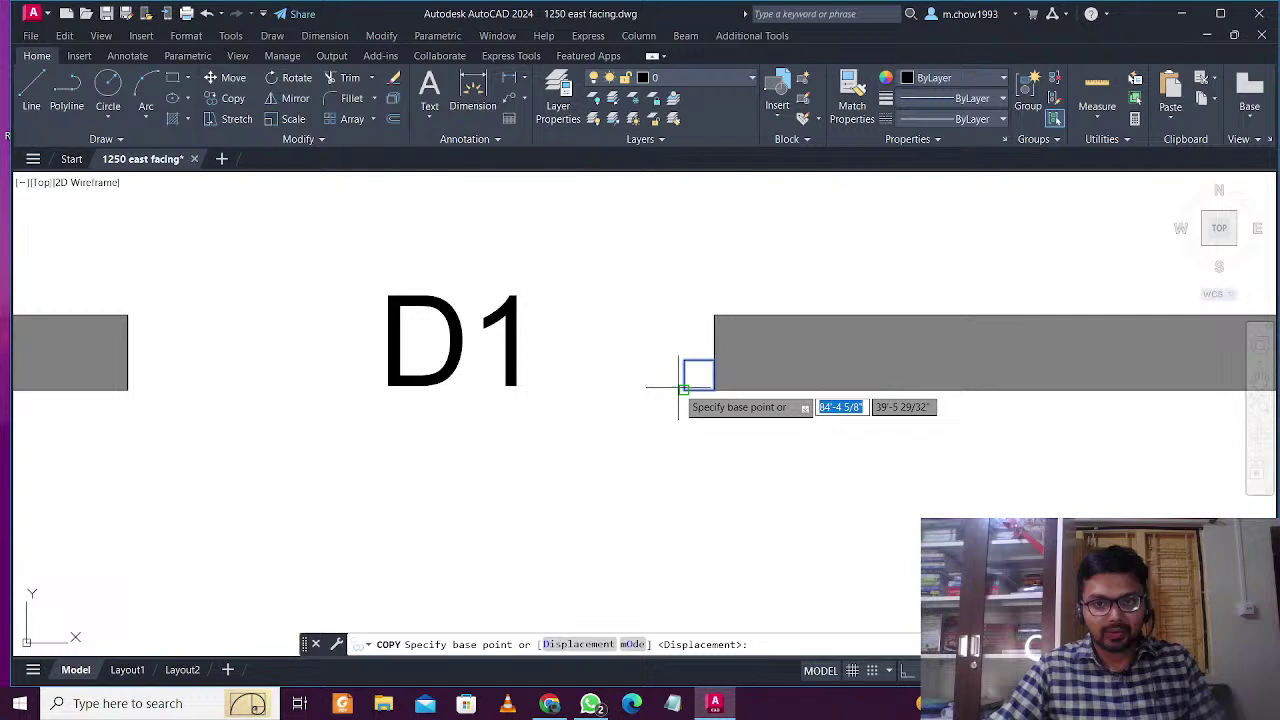
left_click(687, 381)
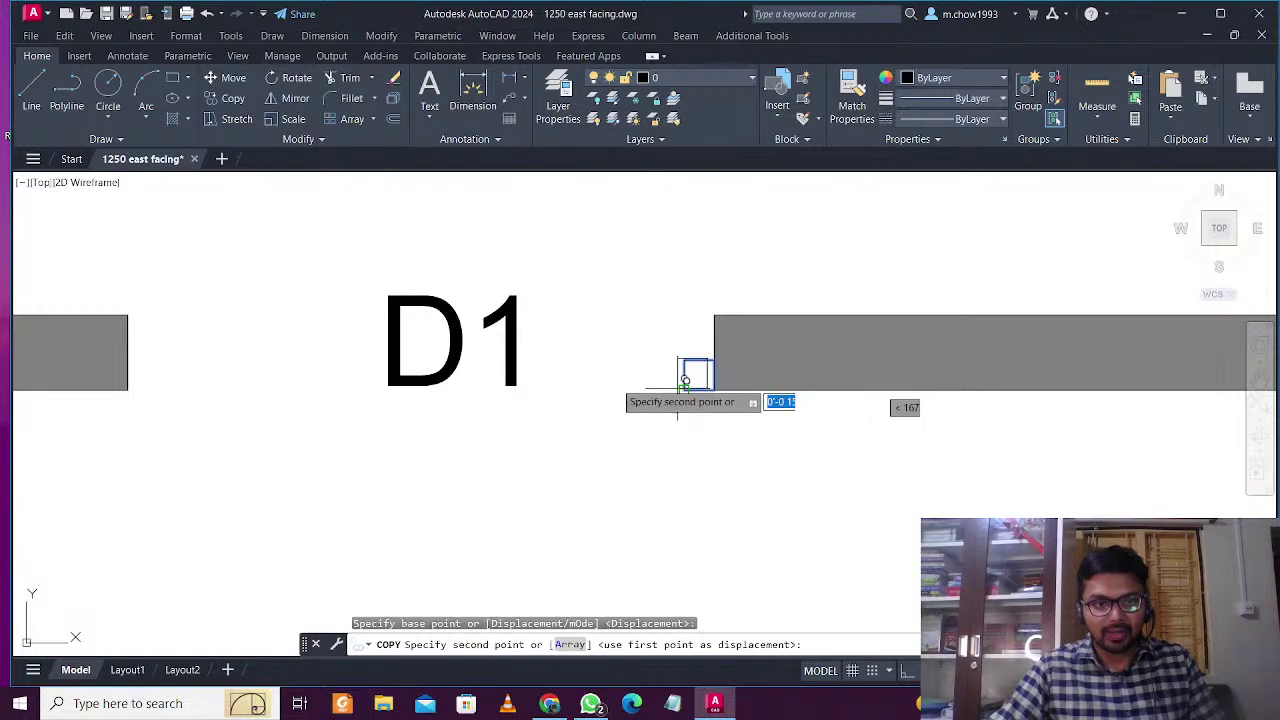
left_click(131, 381)
key("Return")
middle_click_drag(131, 381, 184, 478)
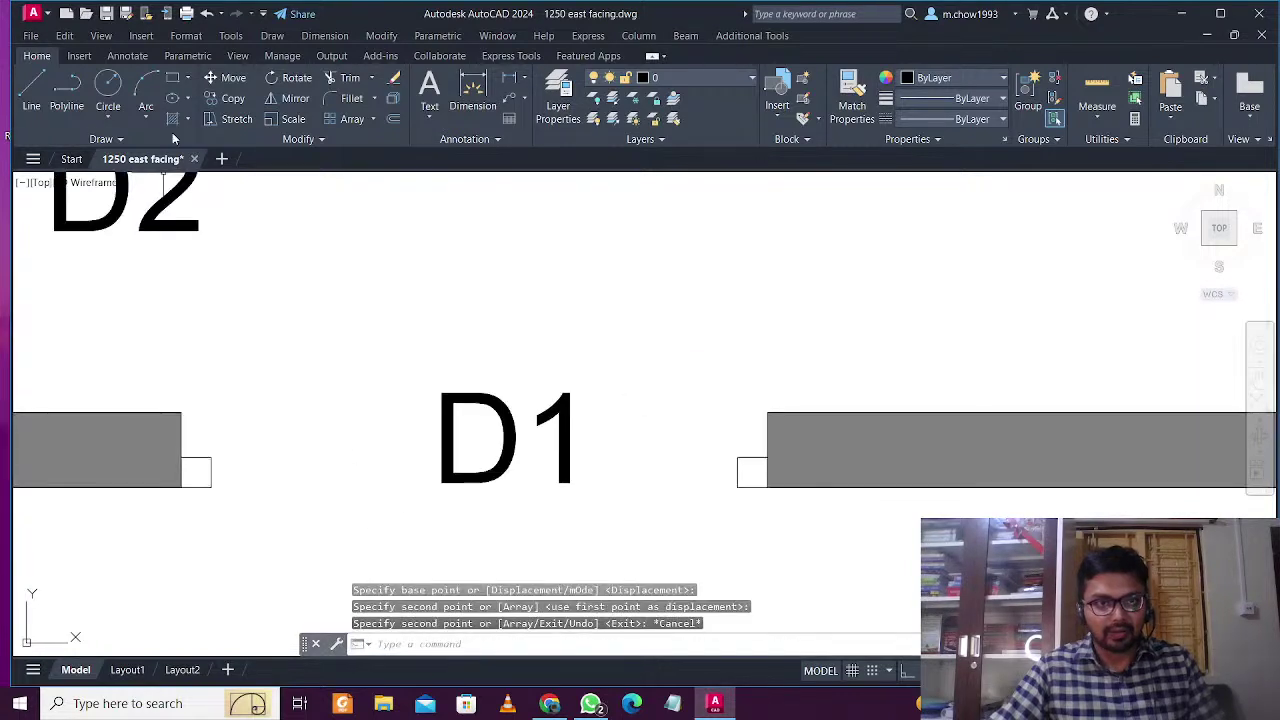
Draw a 2" by 2'6" upright rectangle as the D1 door leaf in the space near the opening
left_click(172, 77)
left_click(649, 215)
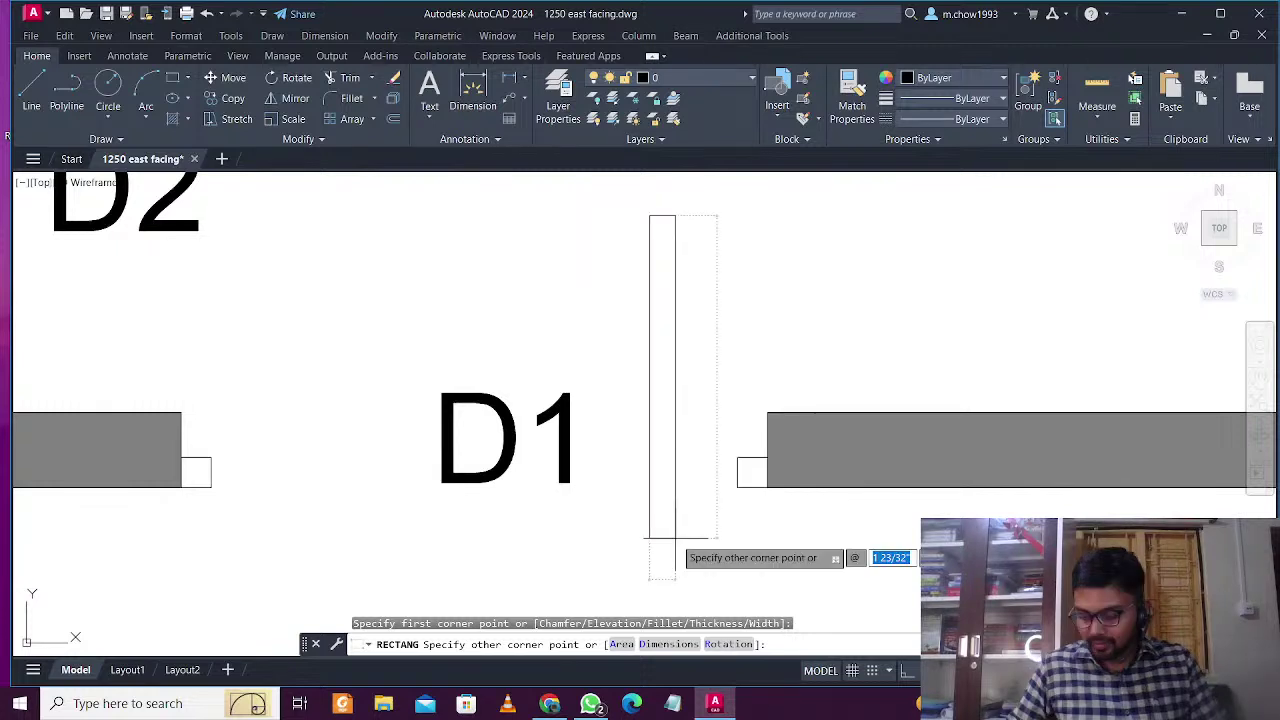
type("2,2'")
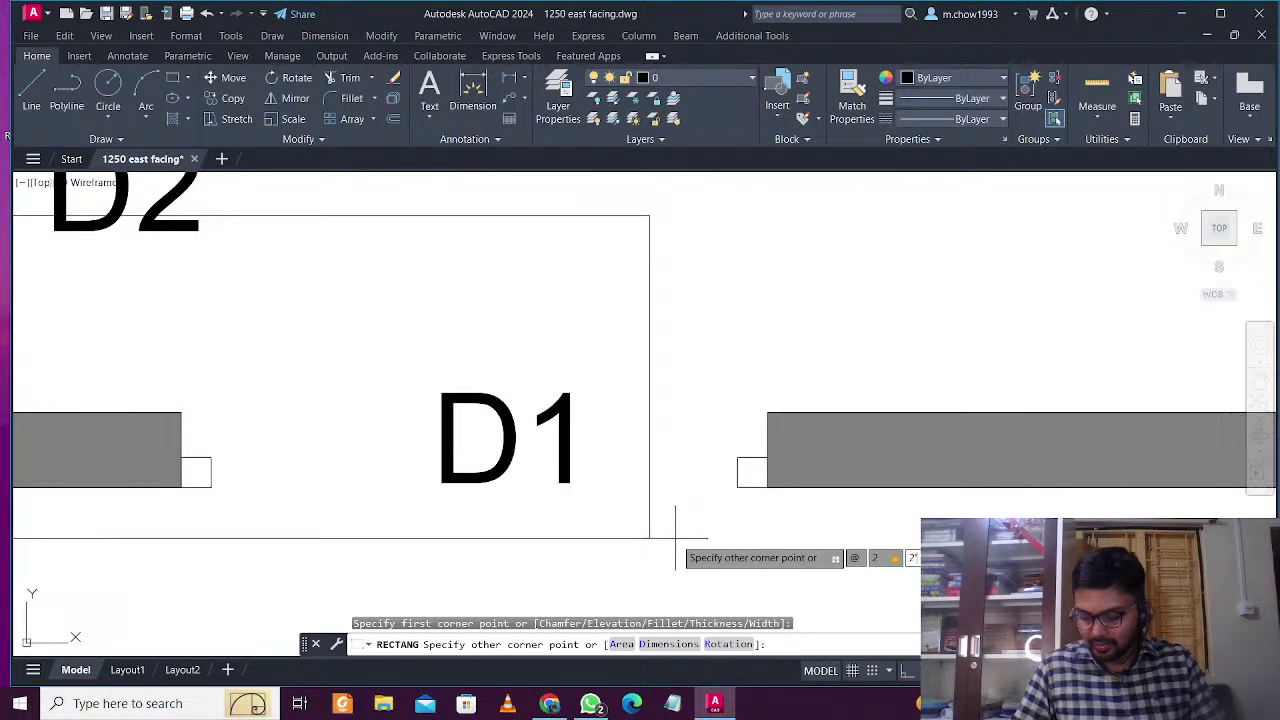
type("6")
key("Return")
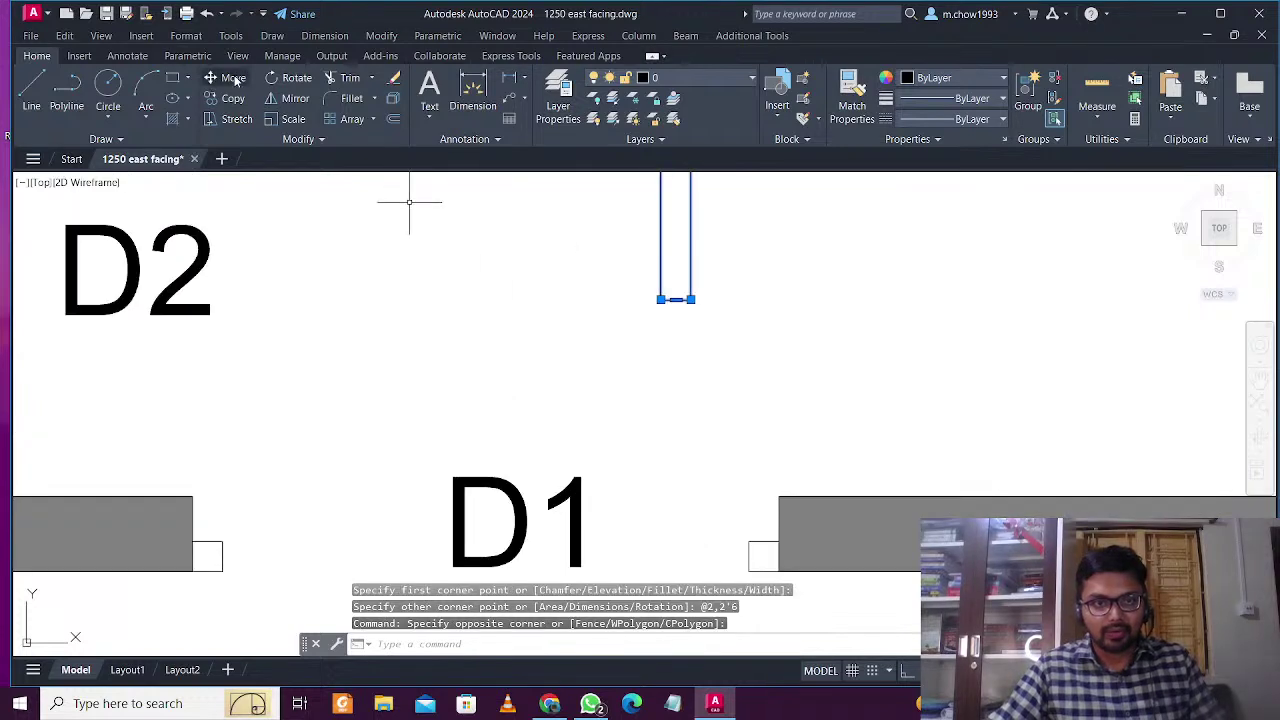
Move the door leaf by its lower right corner to the lower left corner of the east frame square
type("m")
key("Return")
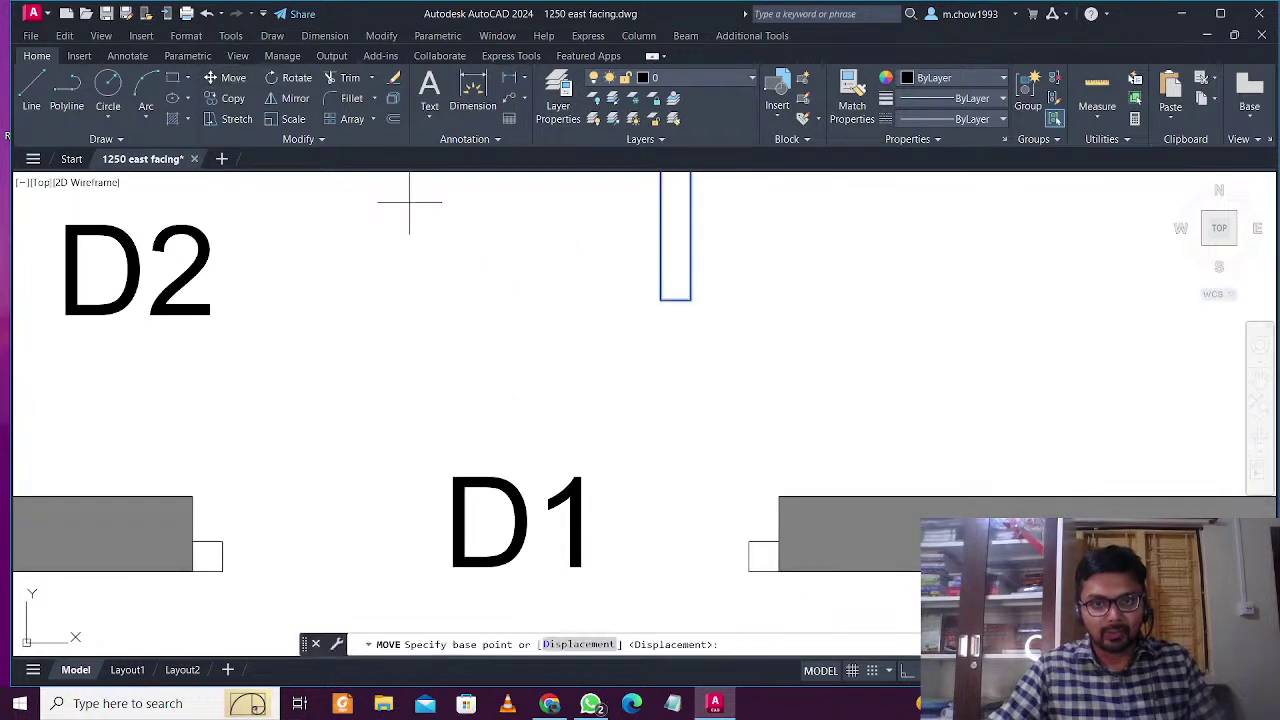
left_click(684, 310)
left_click(749, 571)
left_click_drag(770, 575, 737, 523)
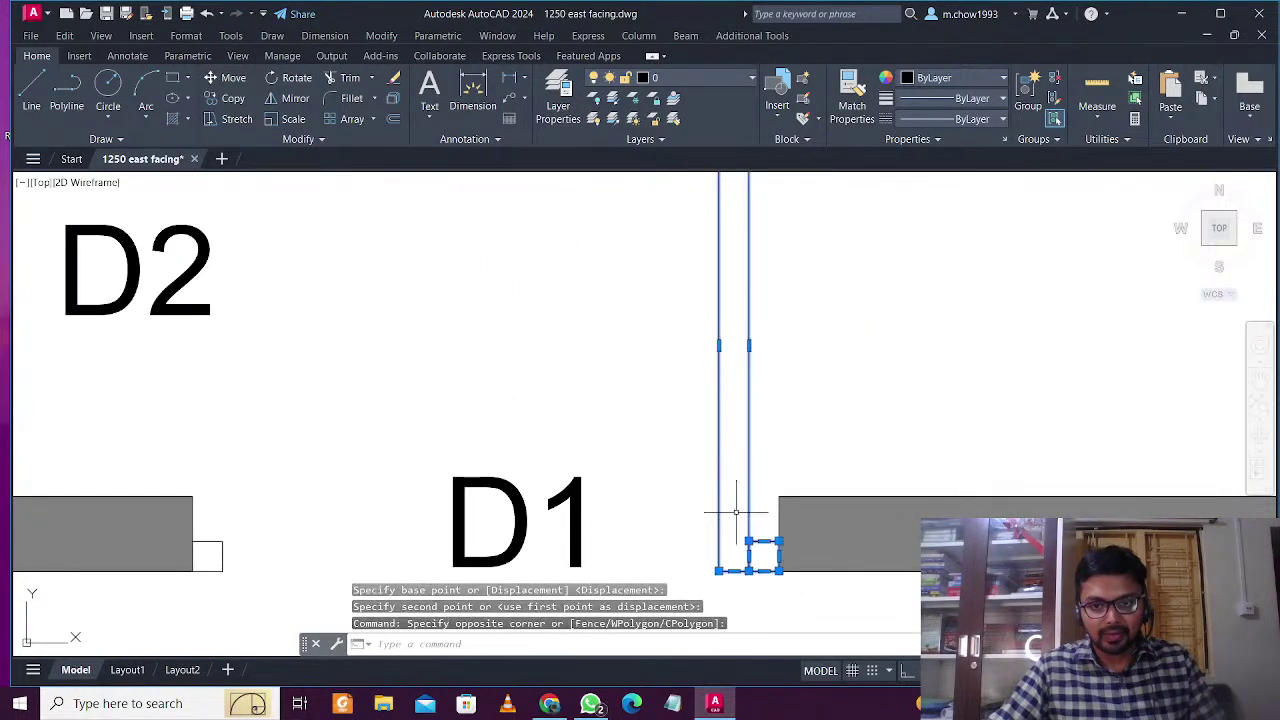
Draw the D1 swing as a three-point arc from the toilet-side square's upper right corner to the leaf's upper left corner
scroll(737, 523, "down", 2)
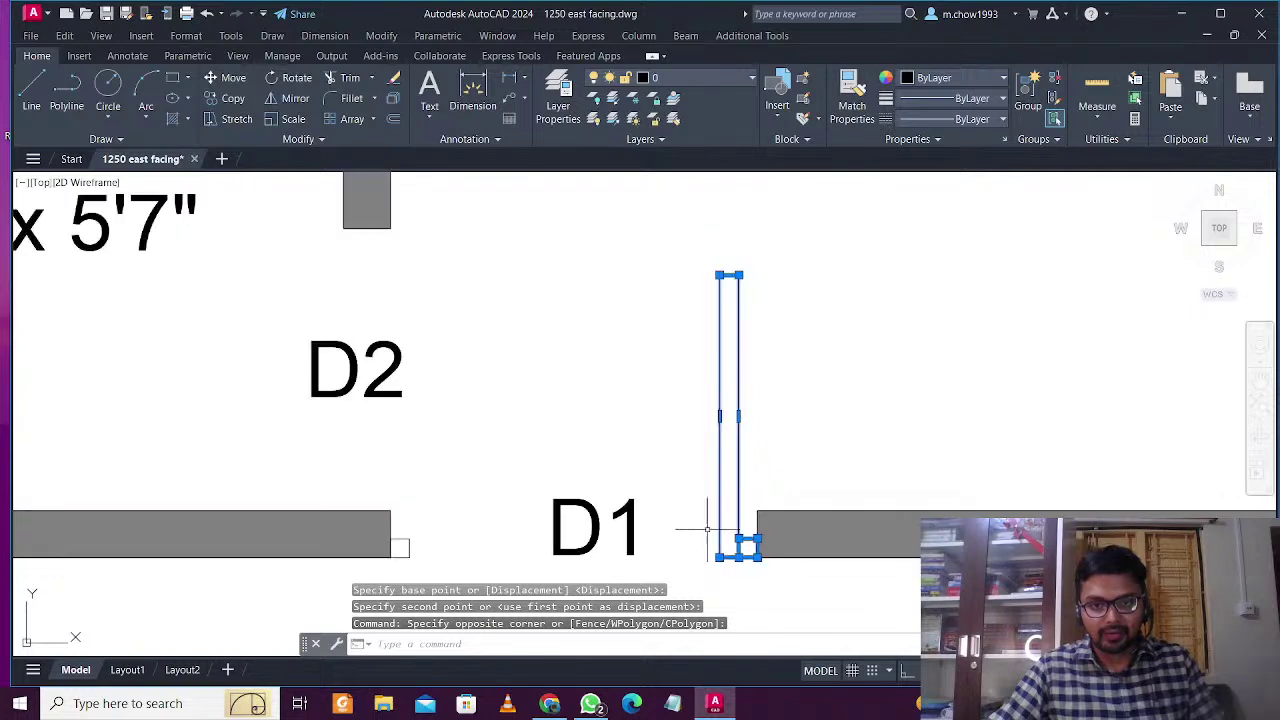
type("a")
key("Return")
left_click(409, 548)
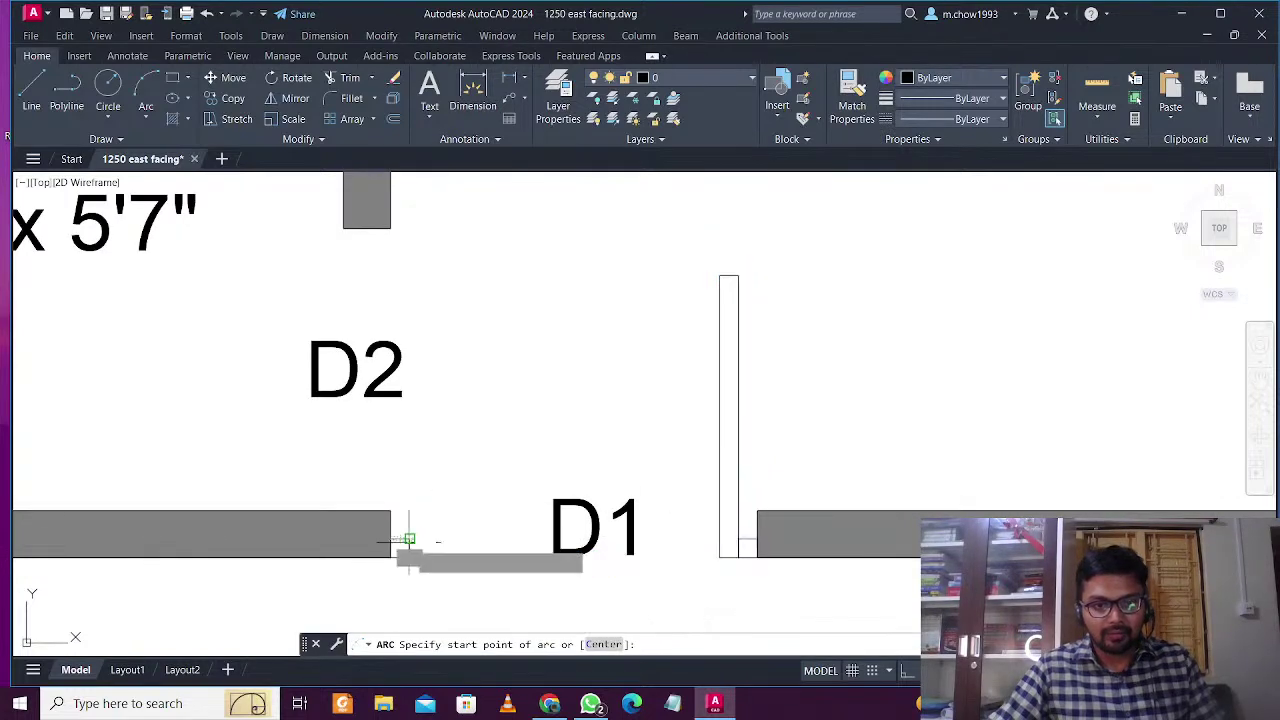
left_click(513, 346)
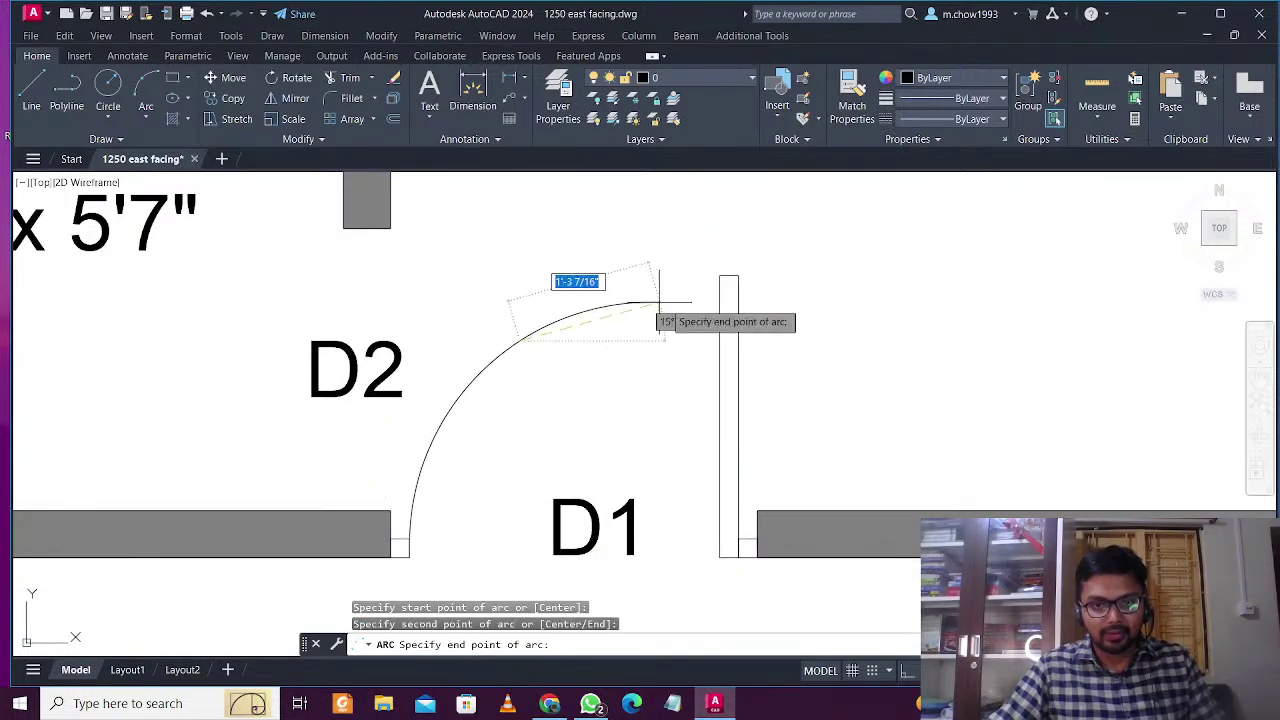
left_click(720, 275)
Turn the D1 door leaf, swing arc and both frame squares into a block named "d1 block"
scroll(643, 427, "down", 6)
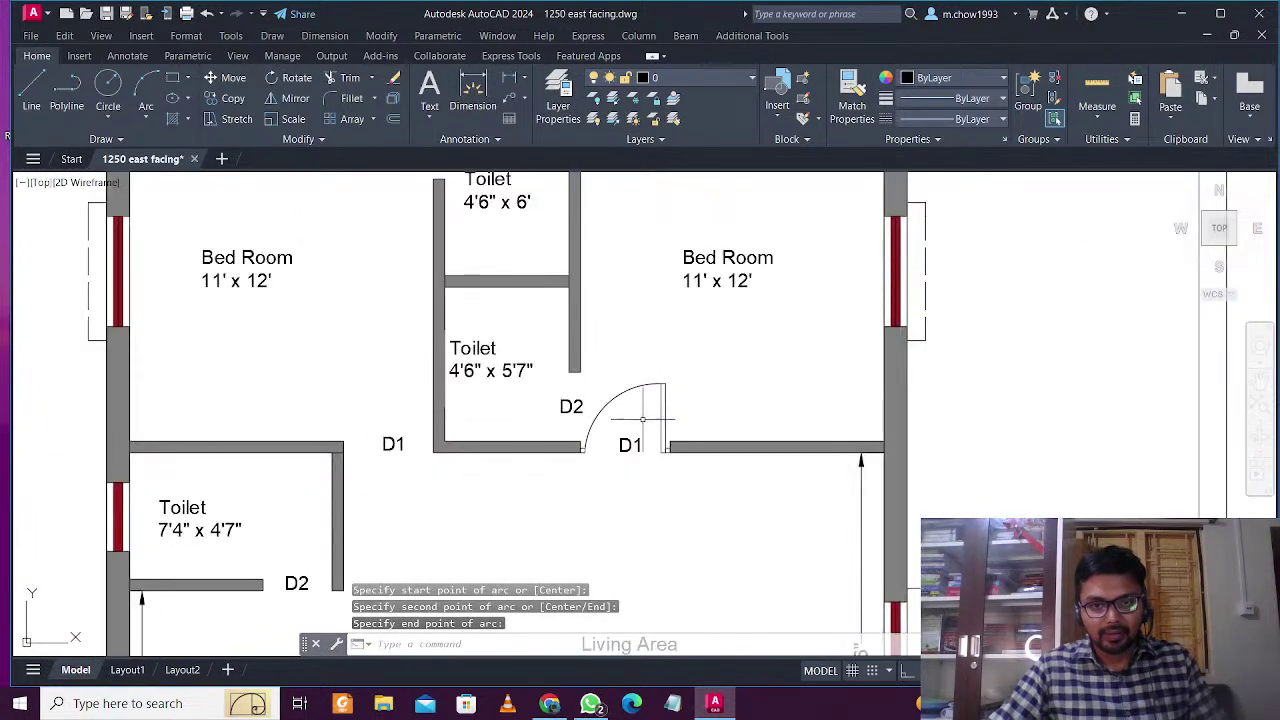
scroll(643, 427, "up", 2)
scroll(634, 476, "up", 2)
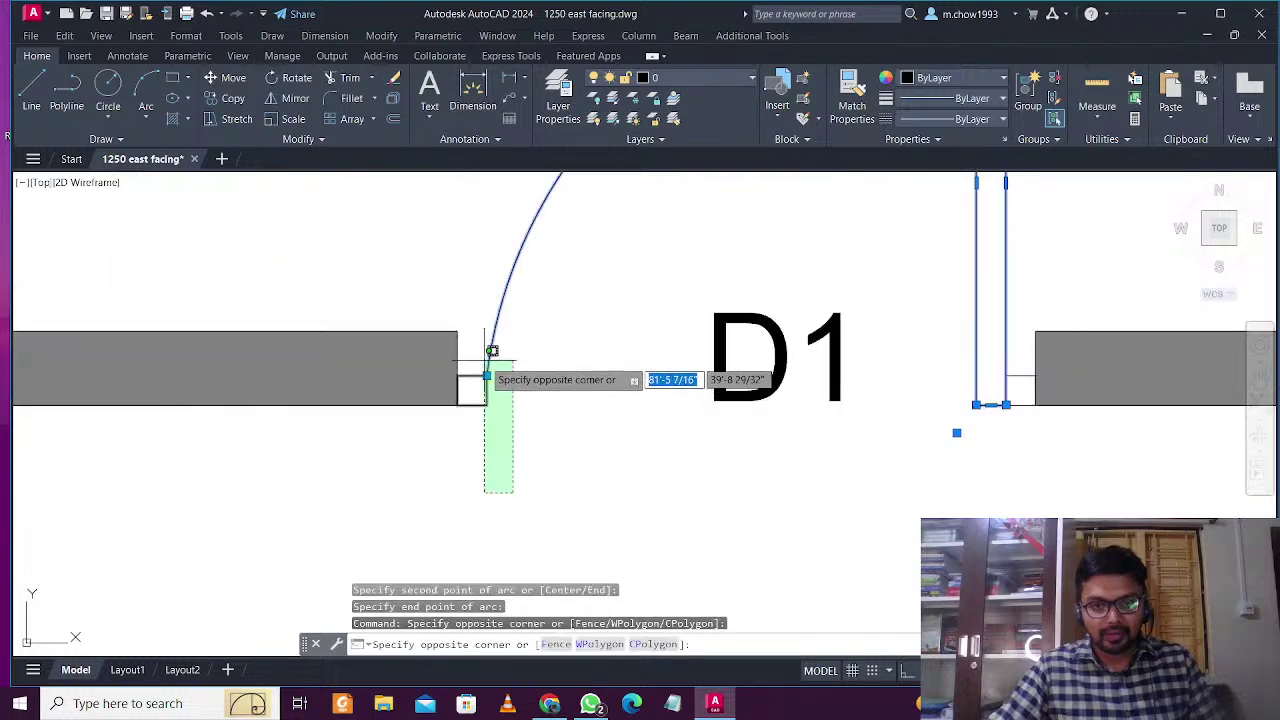
left_click(485, 359)
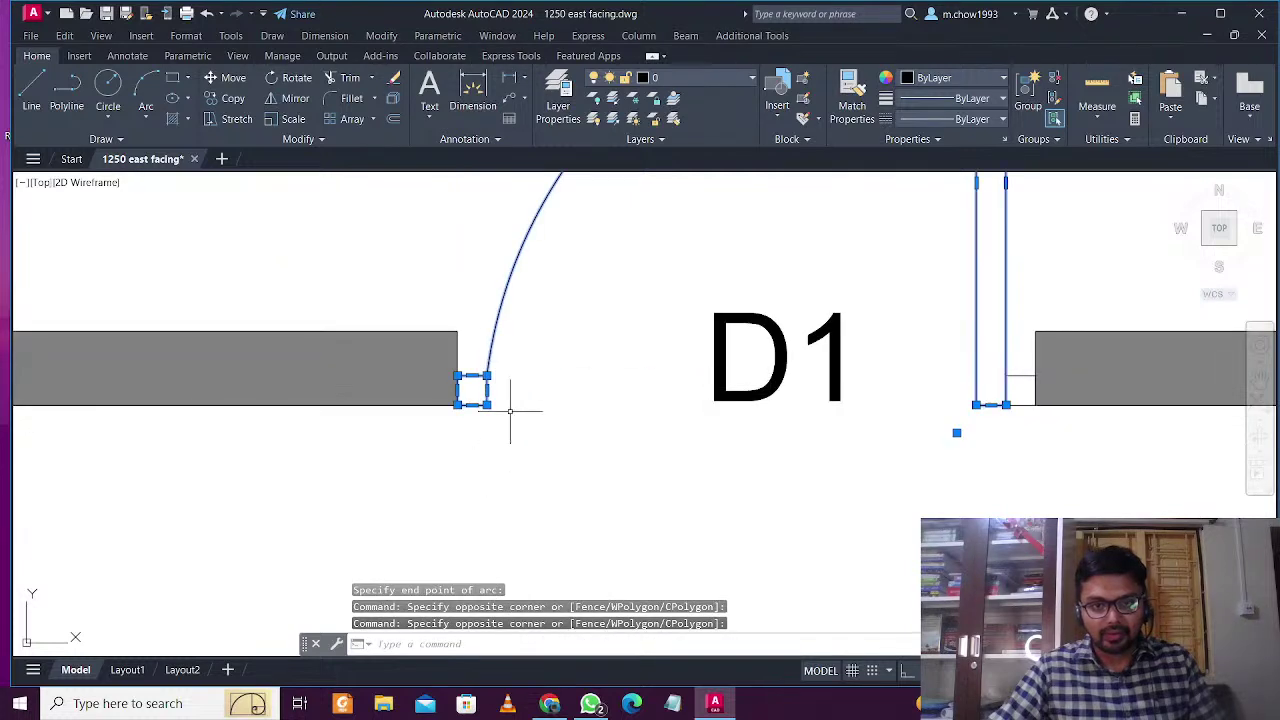
left_click(1024, 455)
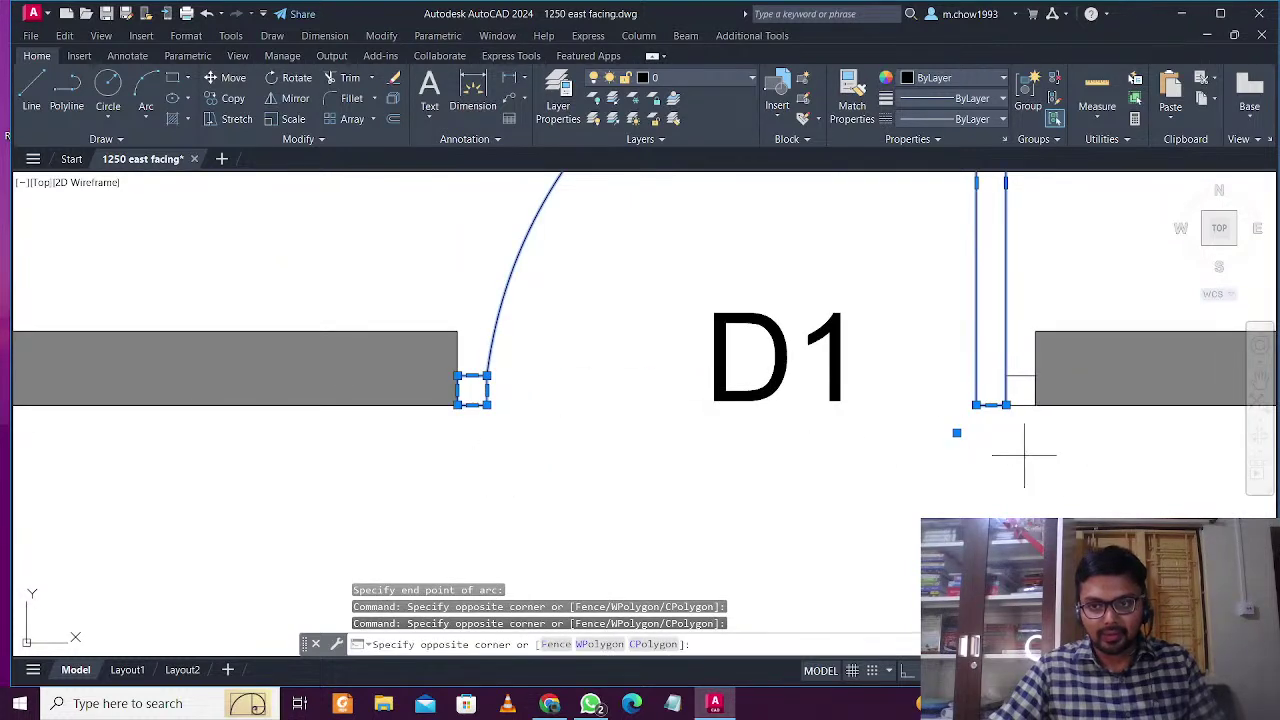
left_click(1014, 385)
type("b")
key("Return")
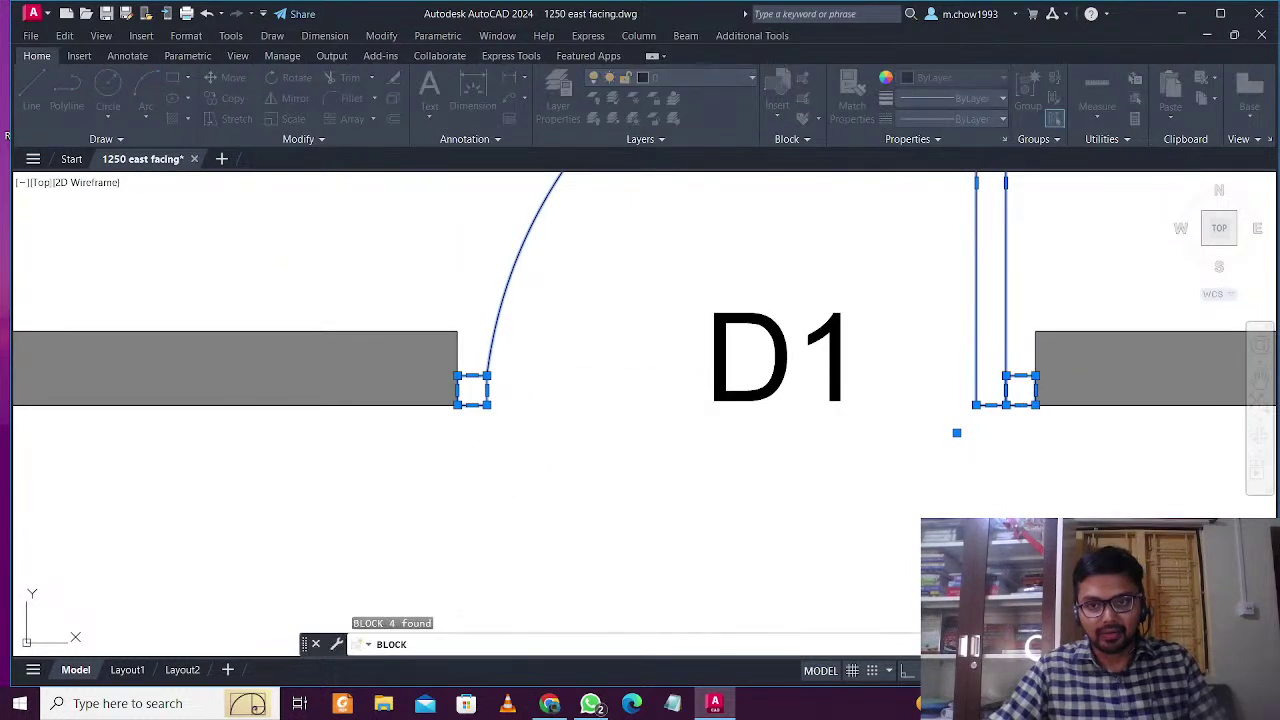
type("d1 bl")
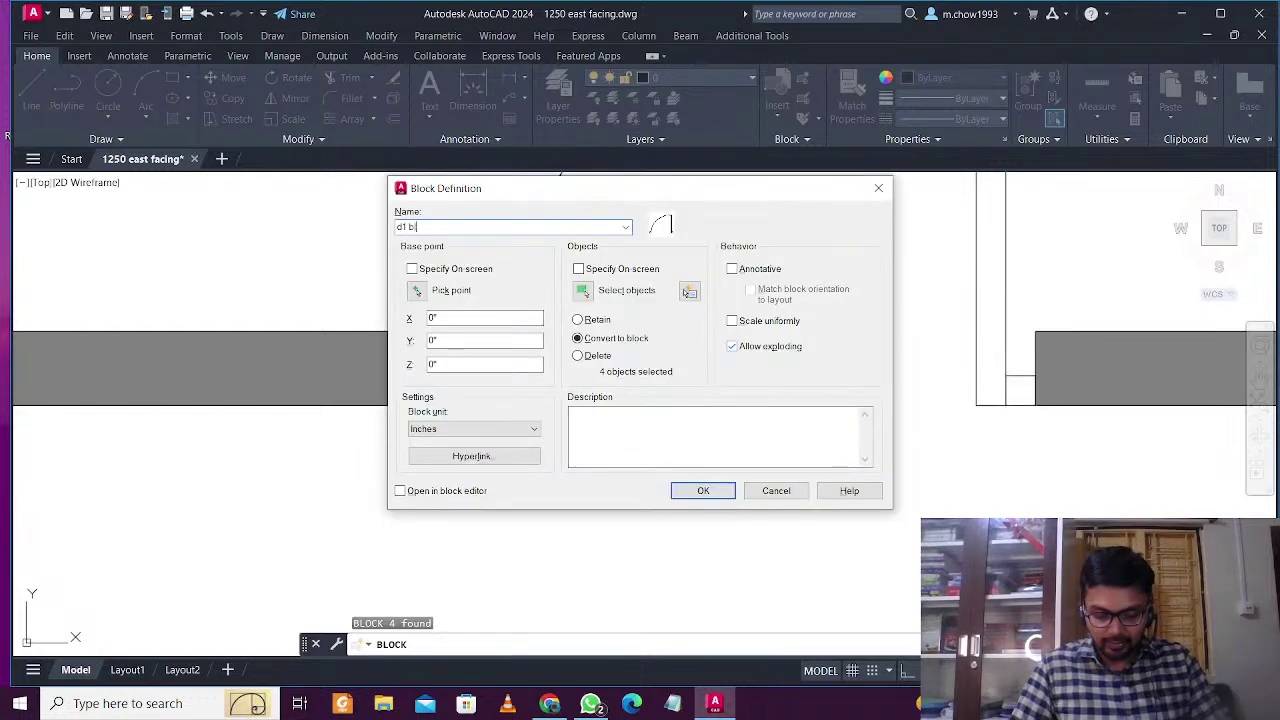
type("ock")
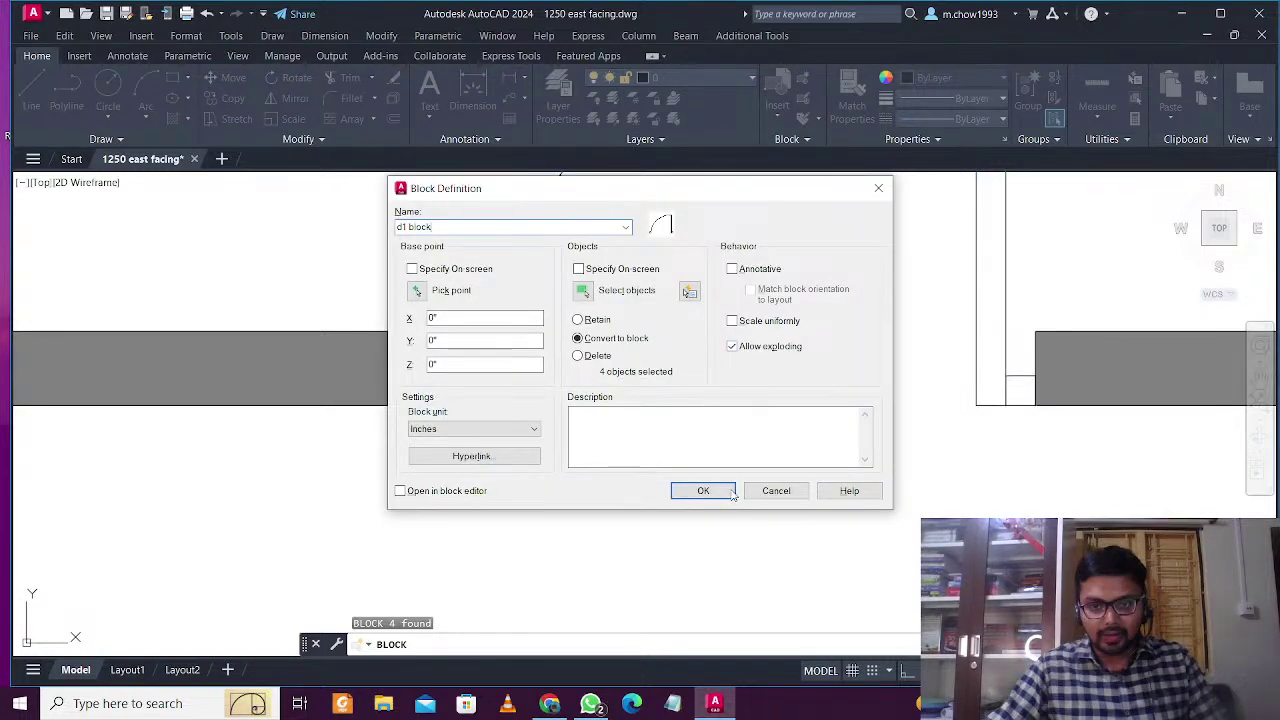
left_click(731, 491)
Edit "d1 block" to fill its leaf and both frame squares with a solid orange hatch (242,103,34), and save the block
left_click(1003, 330)
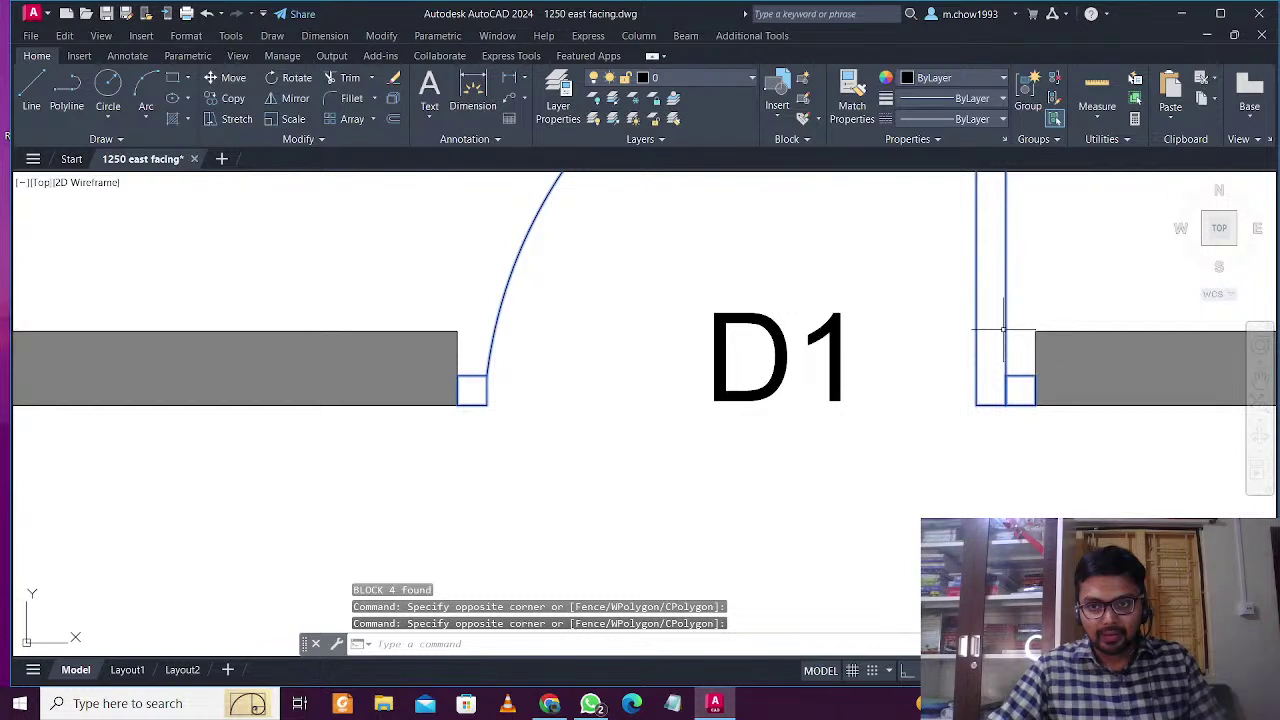
double_click(1006, 328)
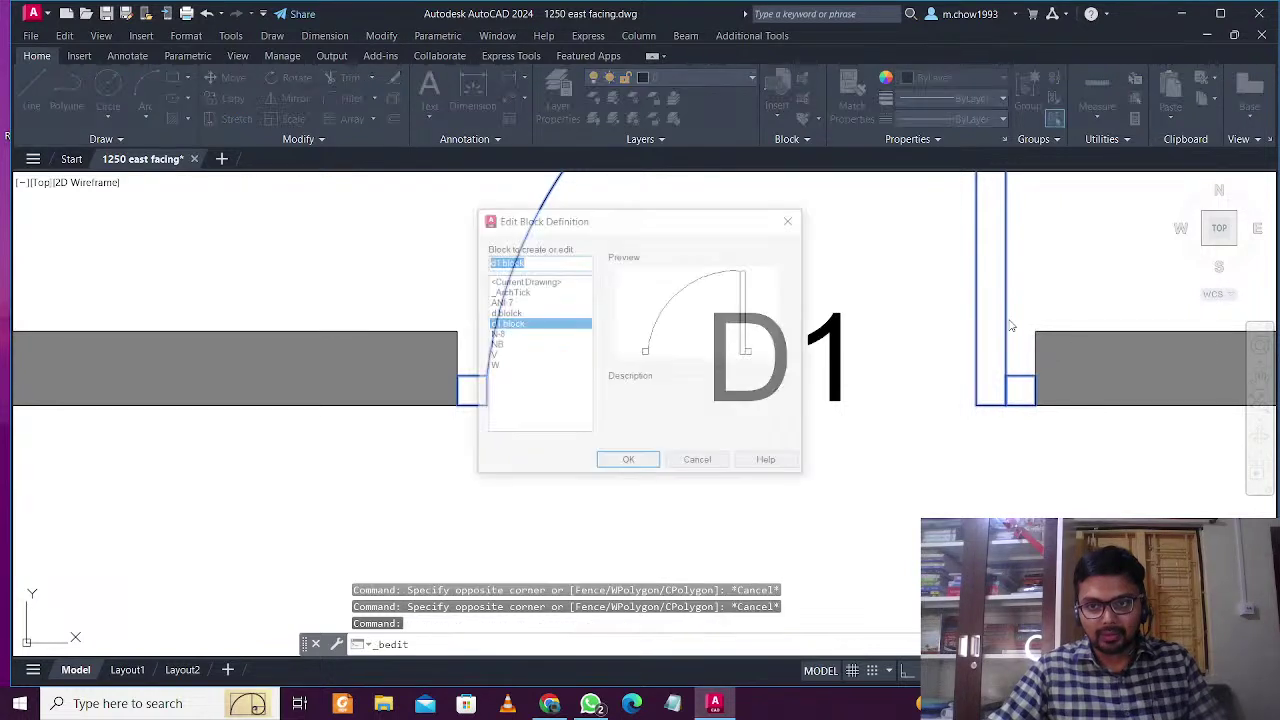
left_click(630, 459)
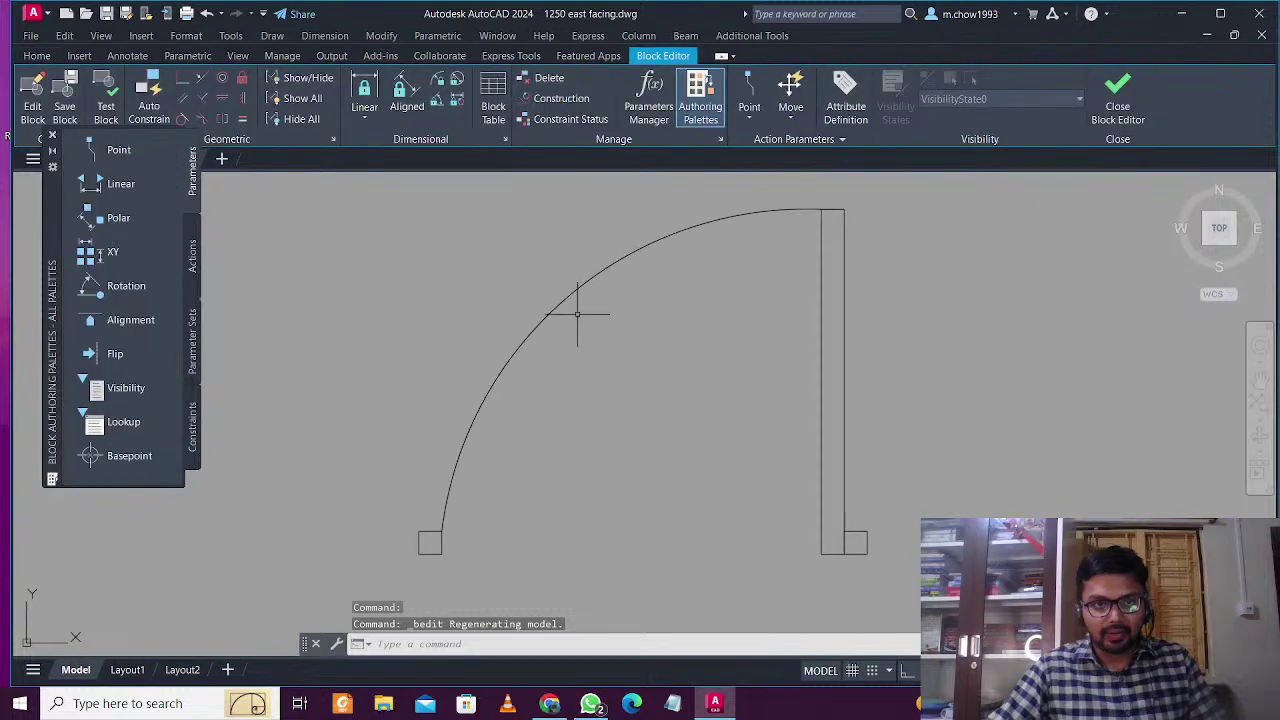
type("h")
key("Return")
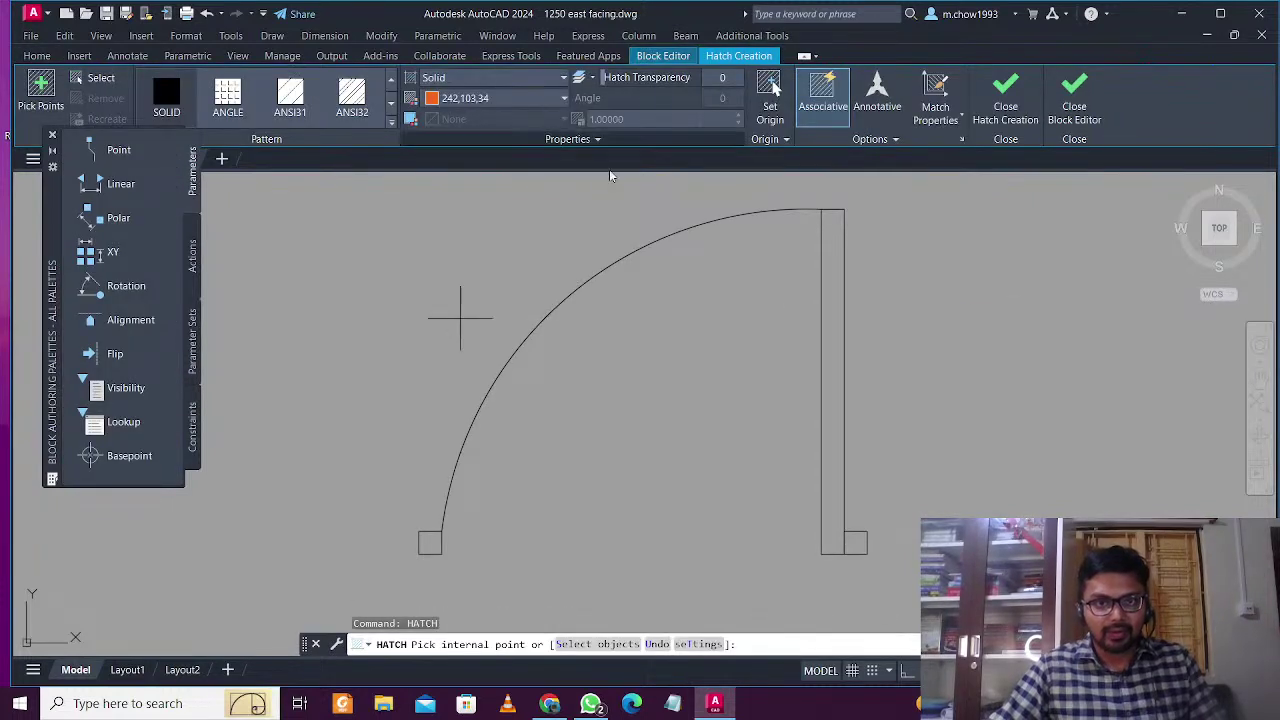
left_click(826, 312)
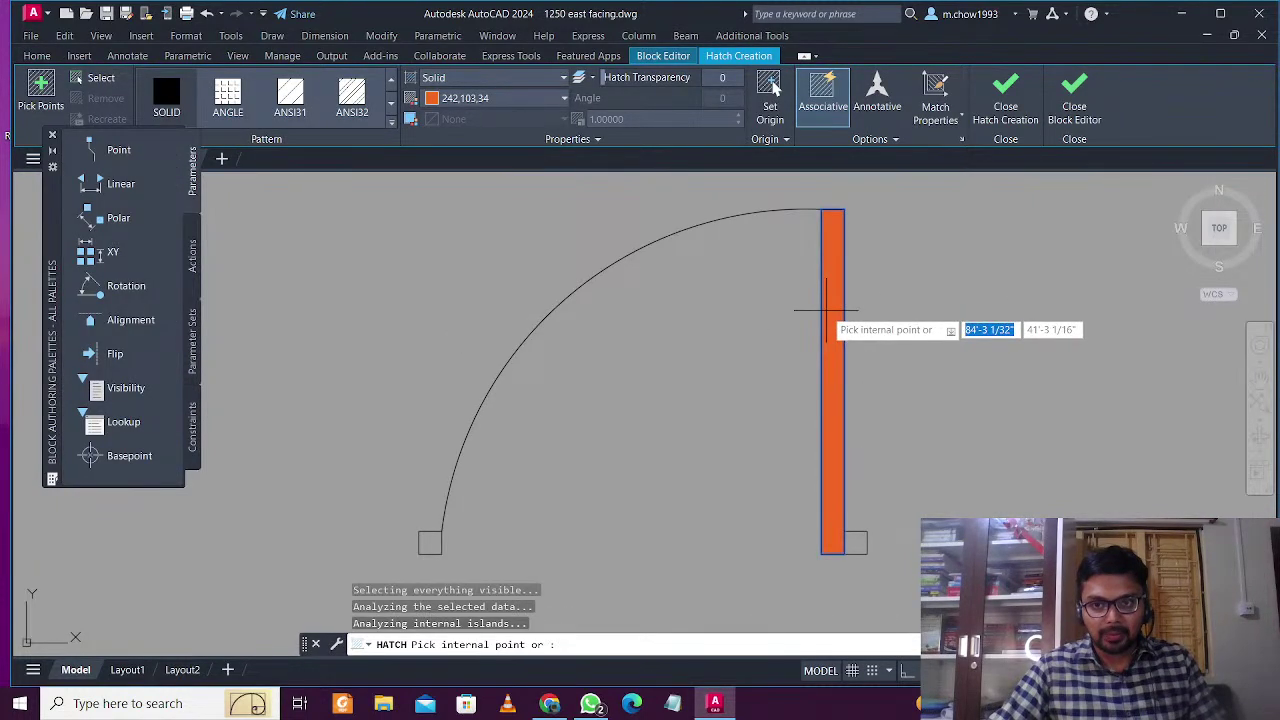
left_click(430, 543)
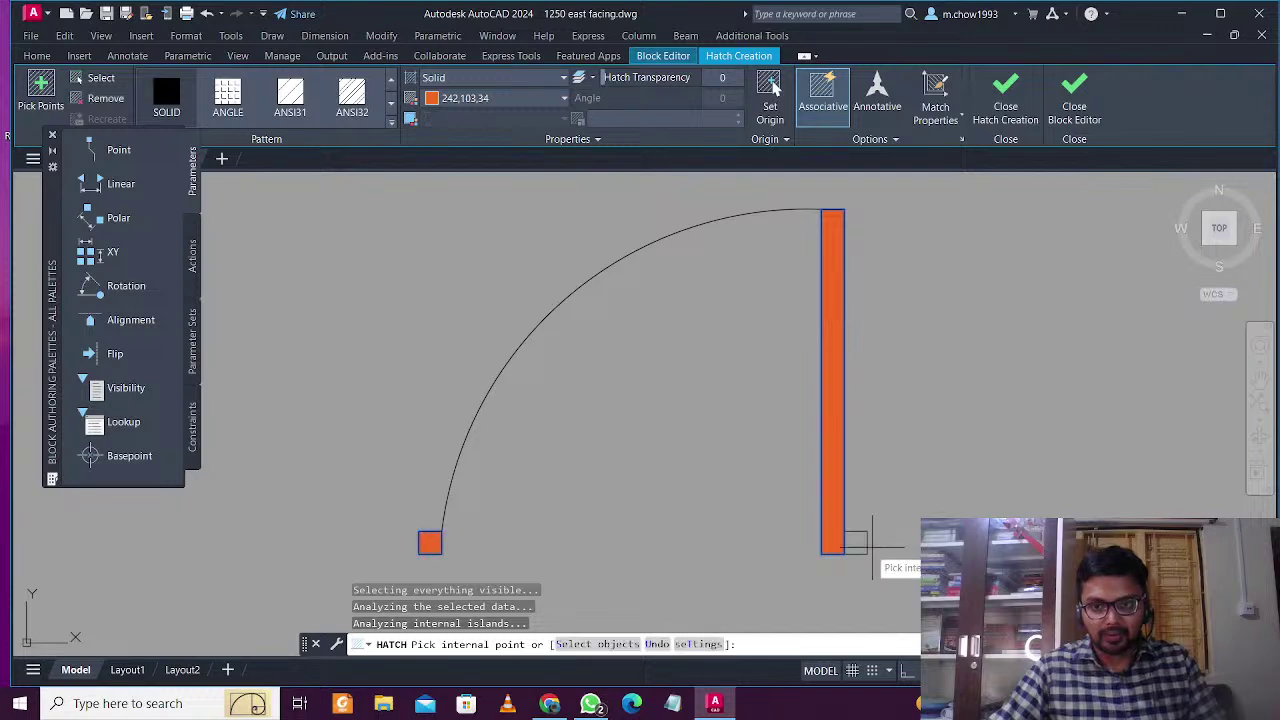
left_click(862, 544)
left_click(1074, 100)
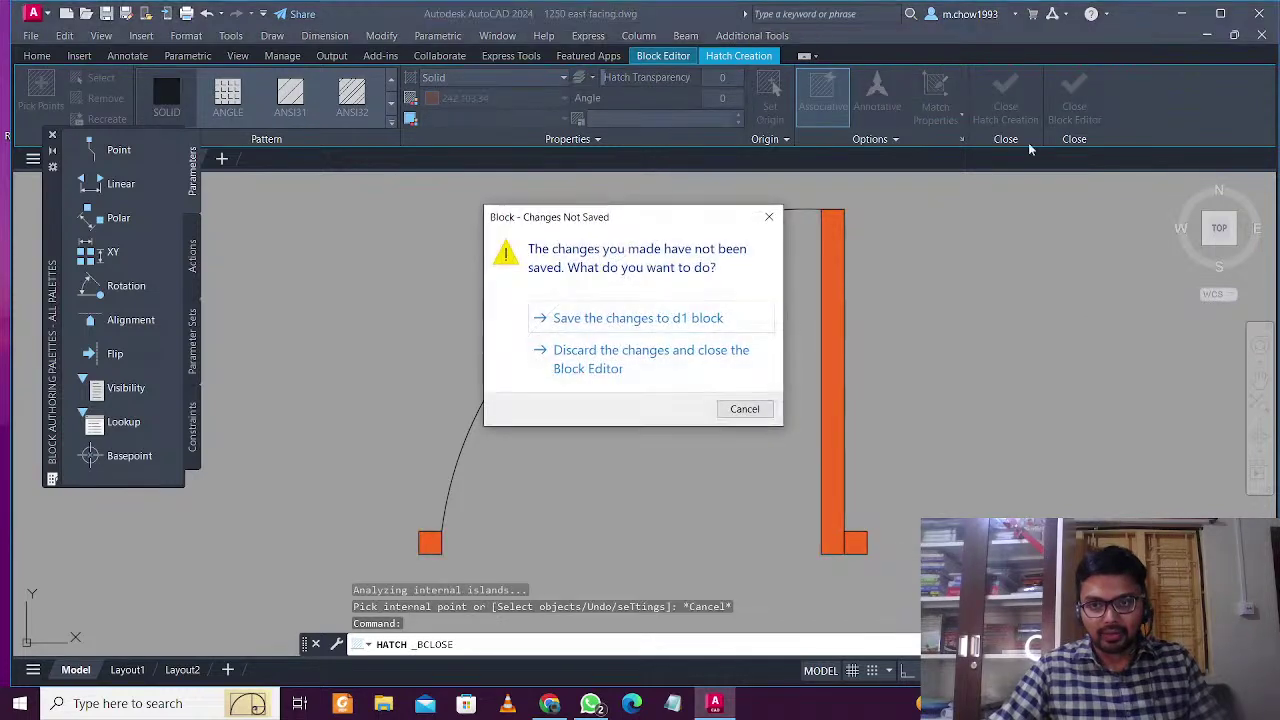
left_click(665, 318)
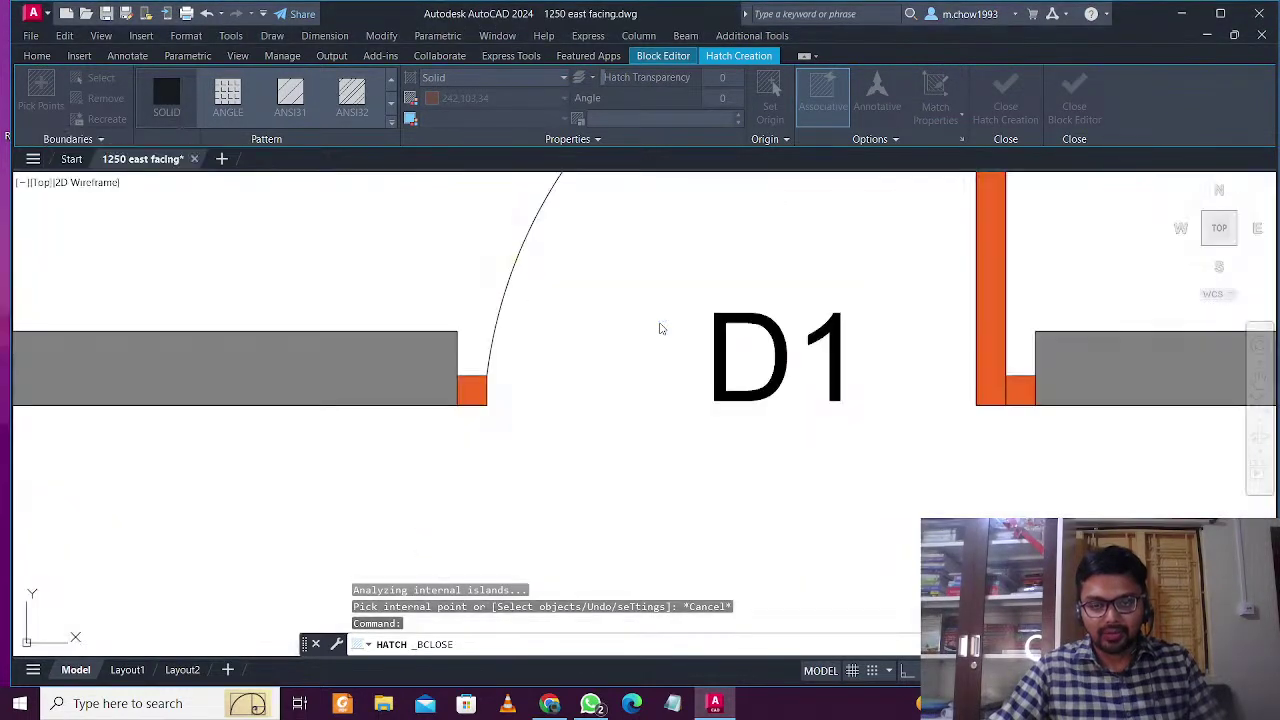
scroll(662, 332, "down", 8)
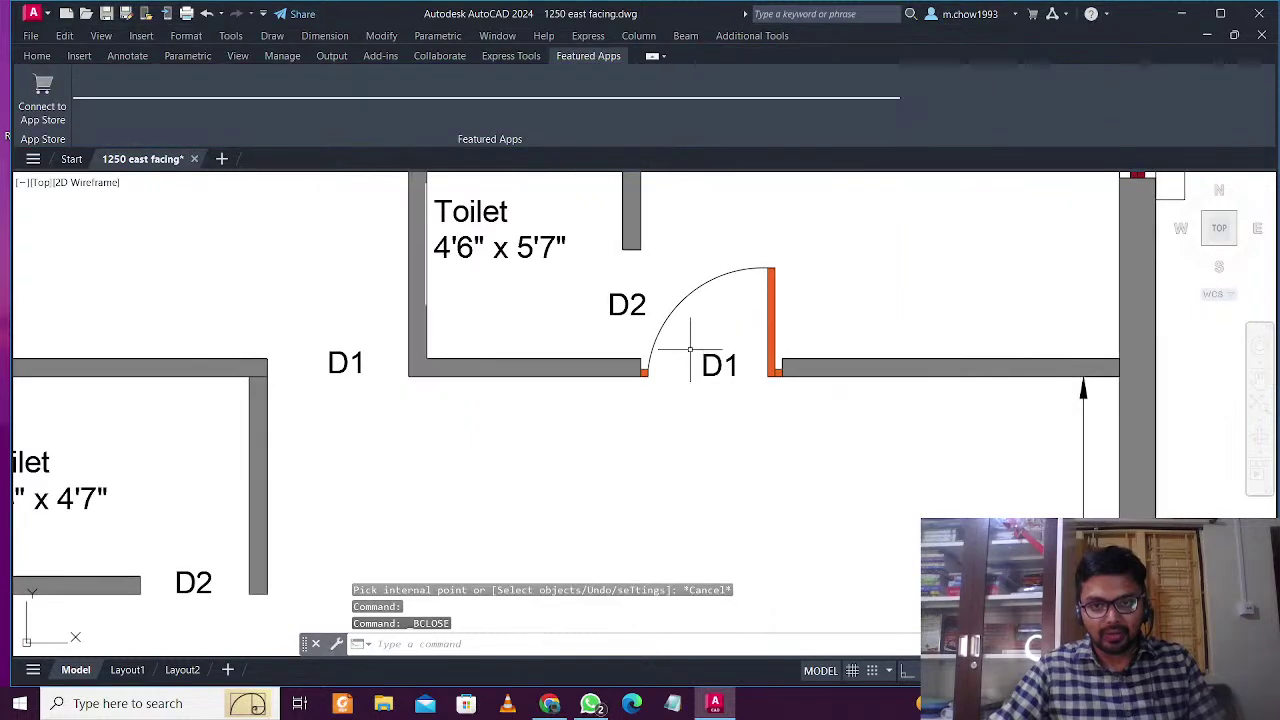
Copy the D1 door block with its label by its lower right corner to the wall corner at the west bedroom's D1 opening
scroll(715, 409, "down", 3)
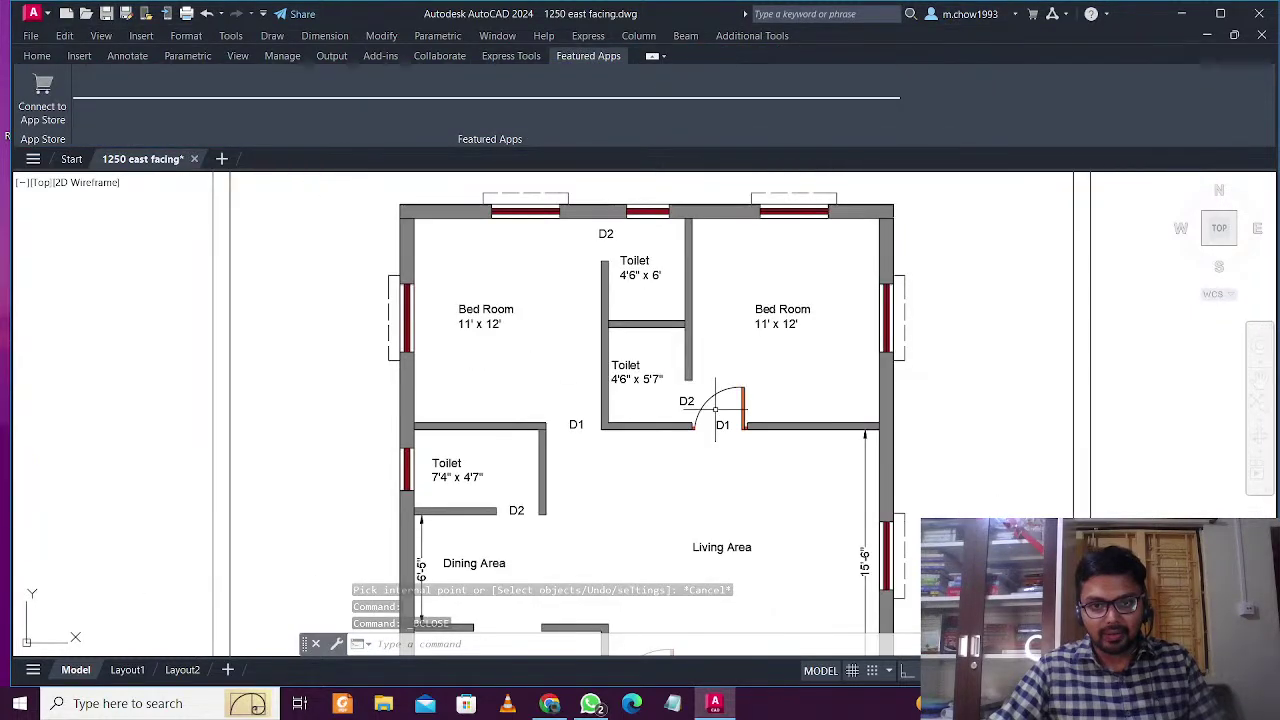
scroll(715, 409, "up", 4)
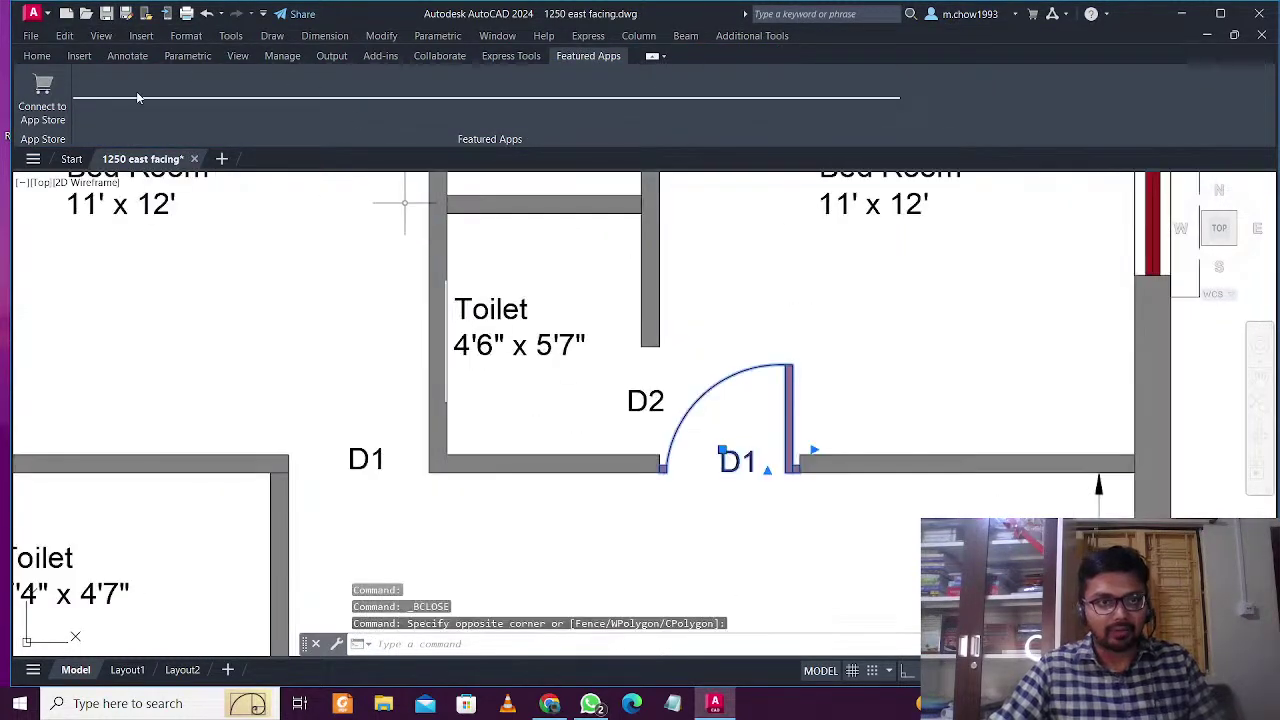
left_click(37, 56)
left_click(840, 446)
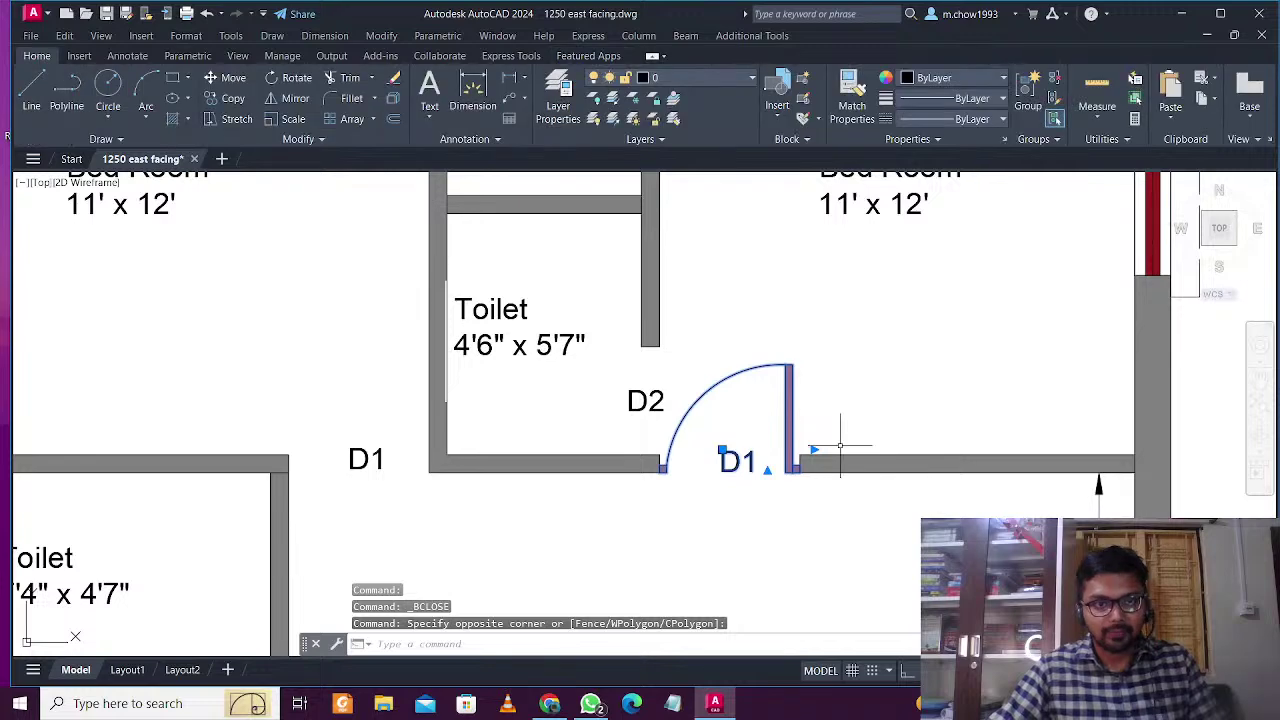
type("co")
key("space")
scroll(754, 465, "up", 2)
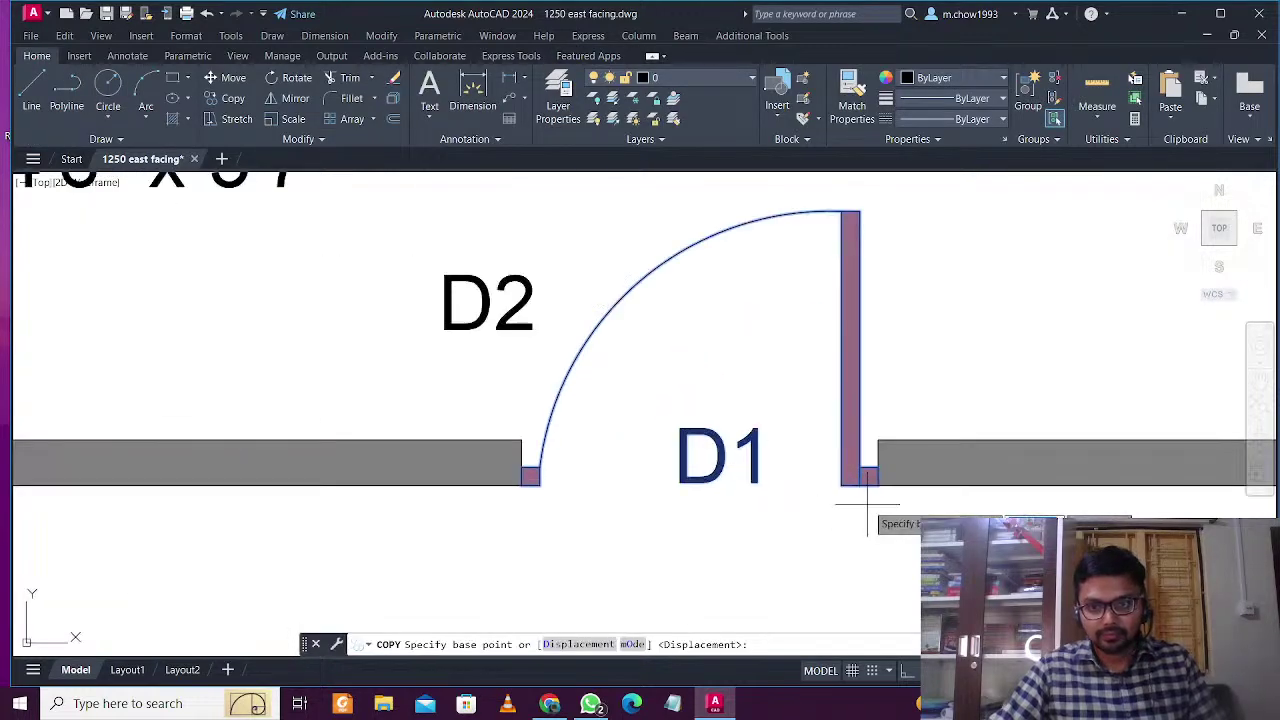
scroll(867, 502, "up", 1)
left_click(883, 473)
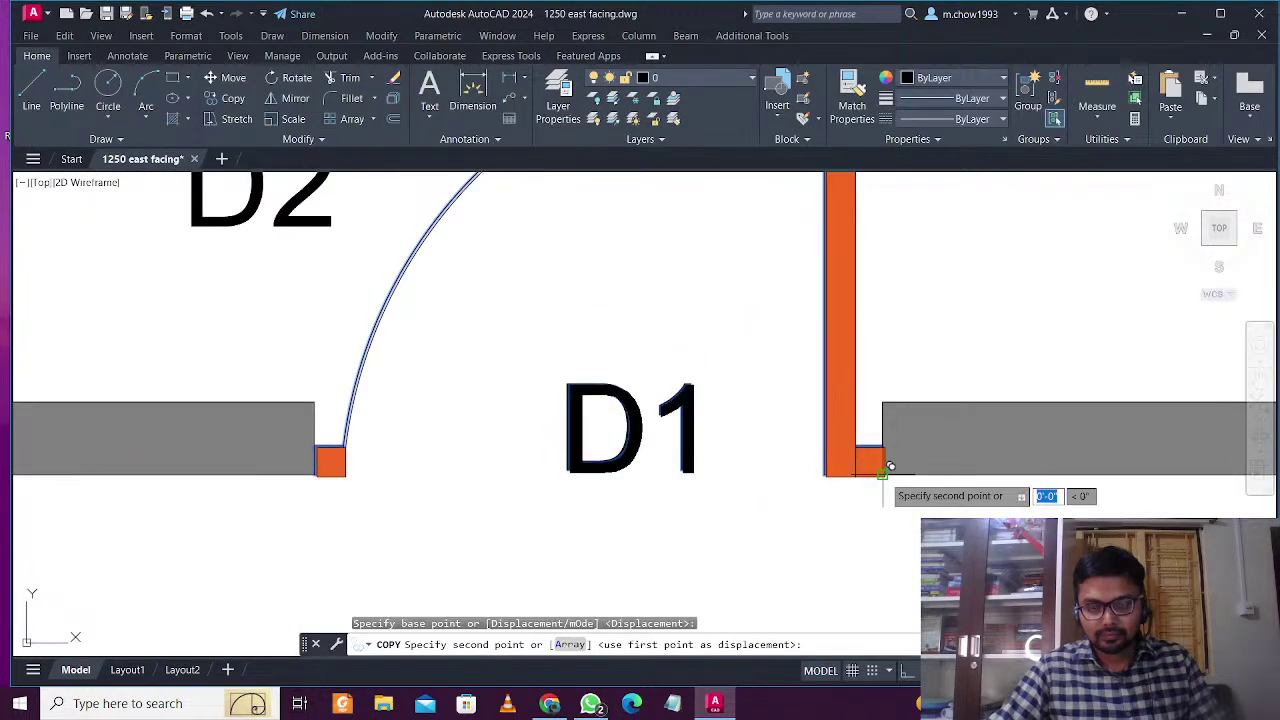
scroll(890, 466, "down", 4)
scroll(515, 457, "up", 2)
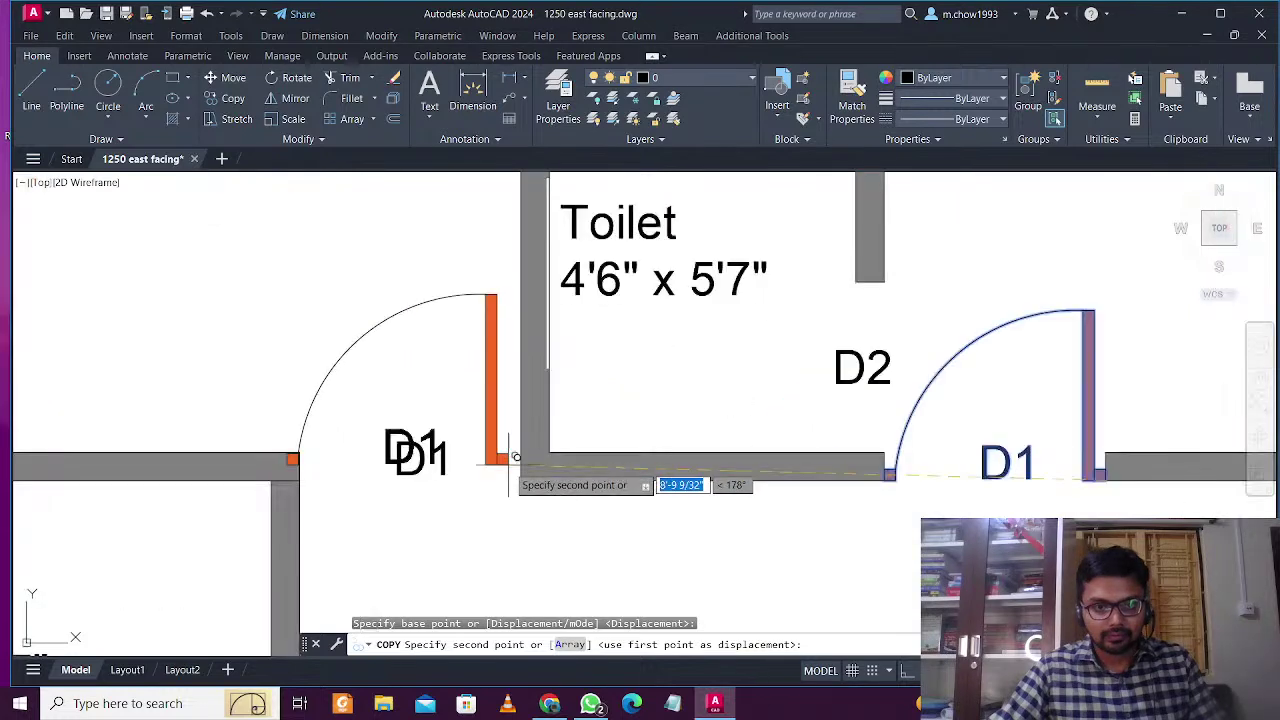
scroll(515, 457, "up", 1)
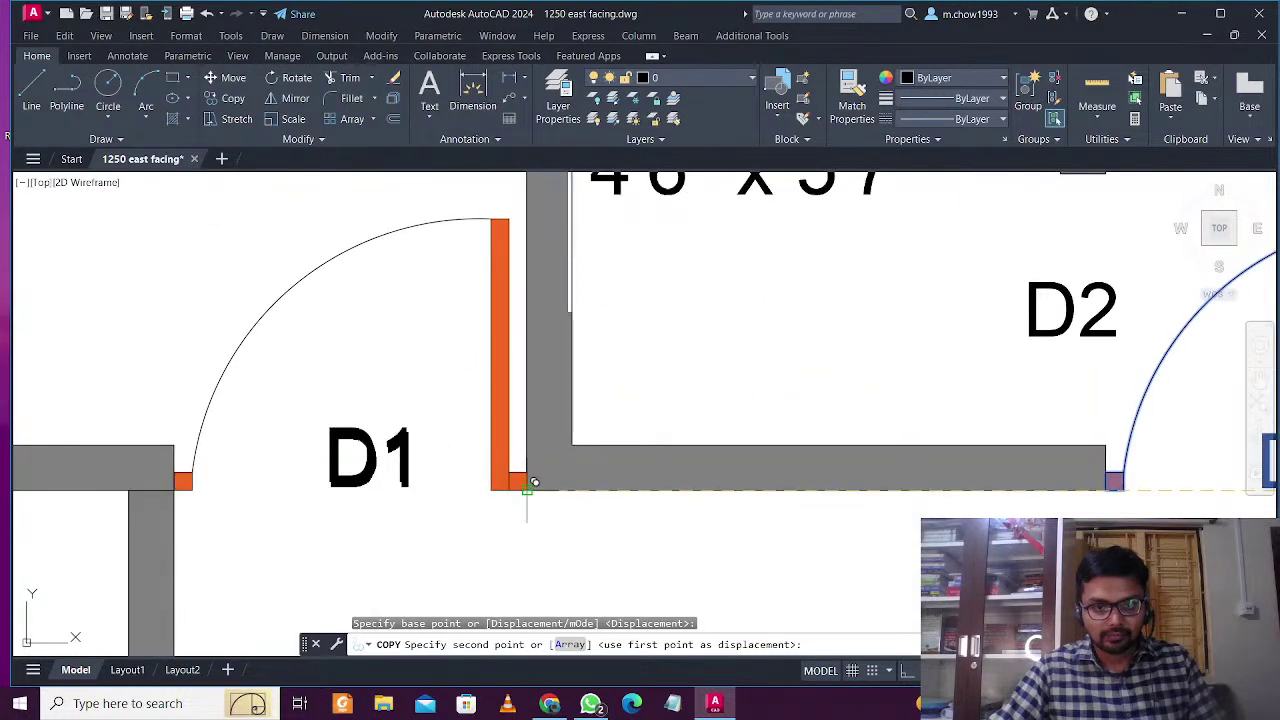
left_click(534, 483)
key("Escape")
scroll(532, 446, "down", 8)
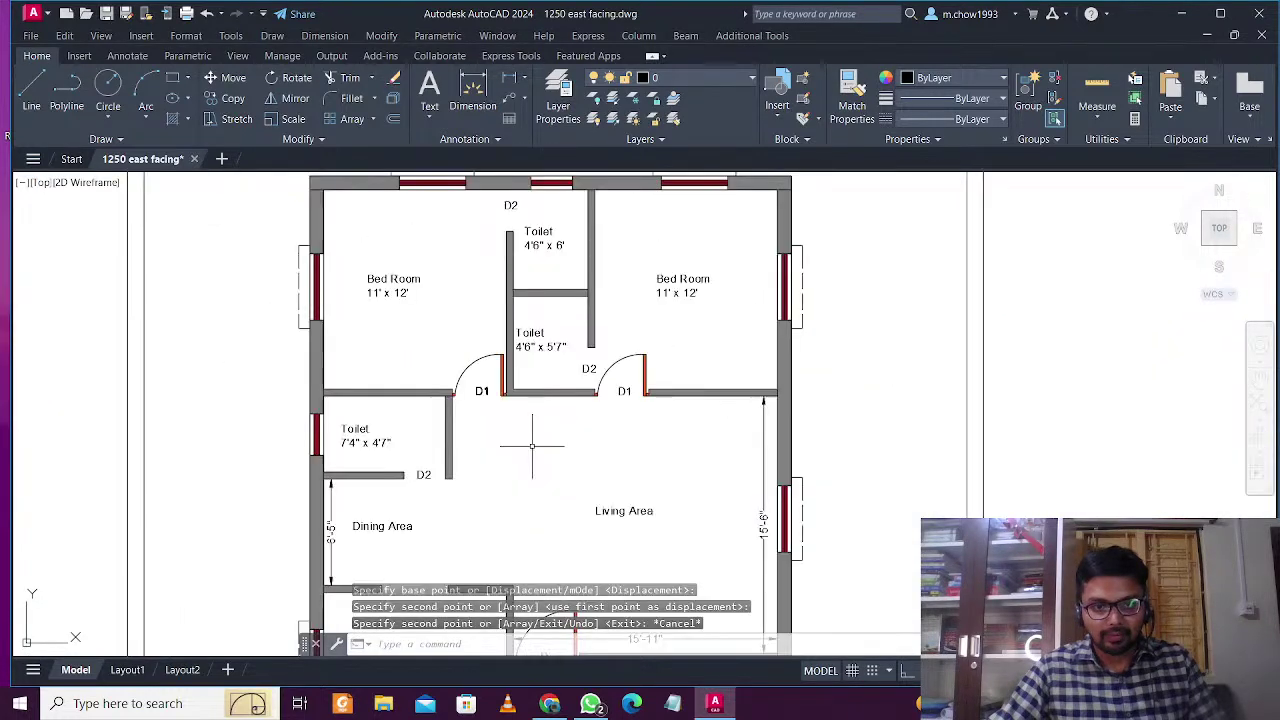
Draw a 2" x 2" square from the lower left end of the wall east of the 7'4" x 4'7" toilet's D2 opening
middle_click_drag(532, 446, 608, 488)
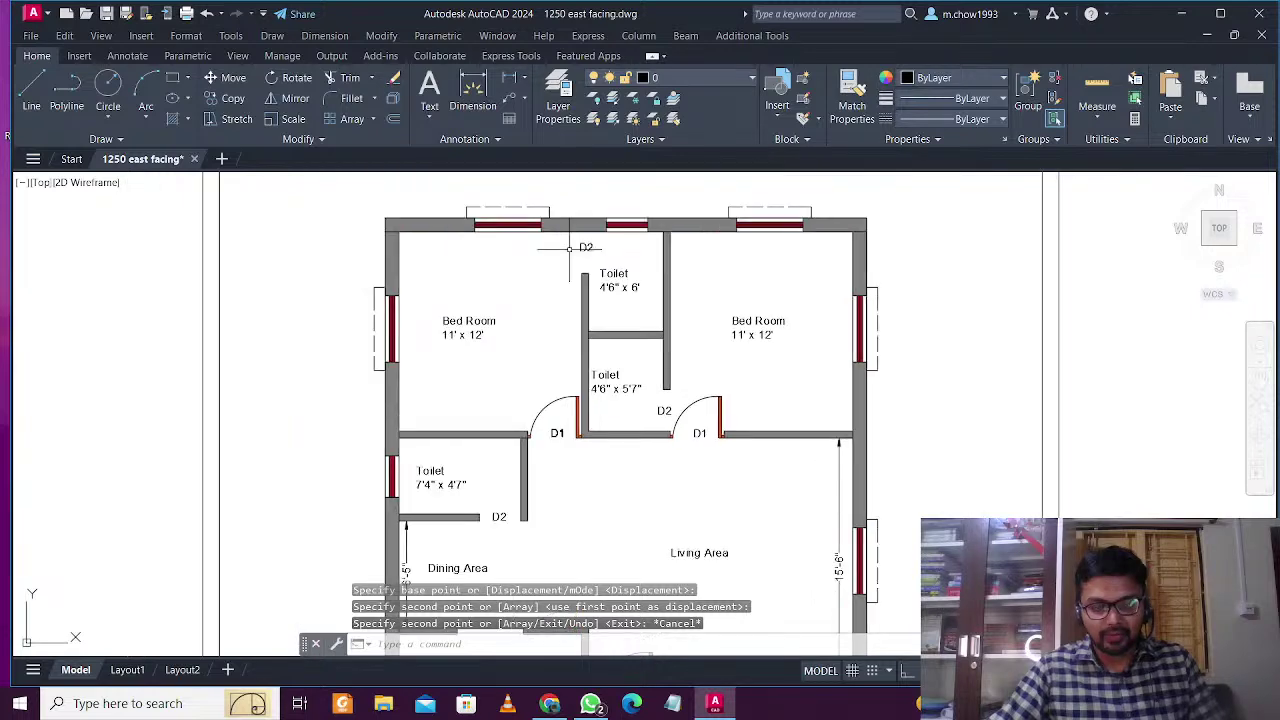
scroll(648, 455, "up", 2)
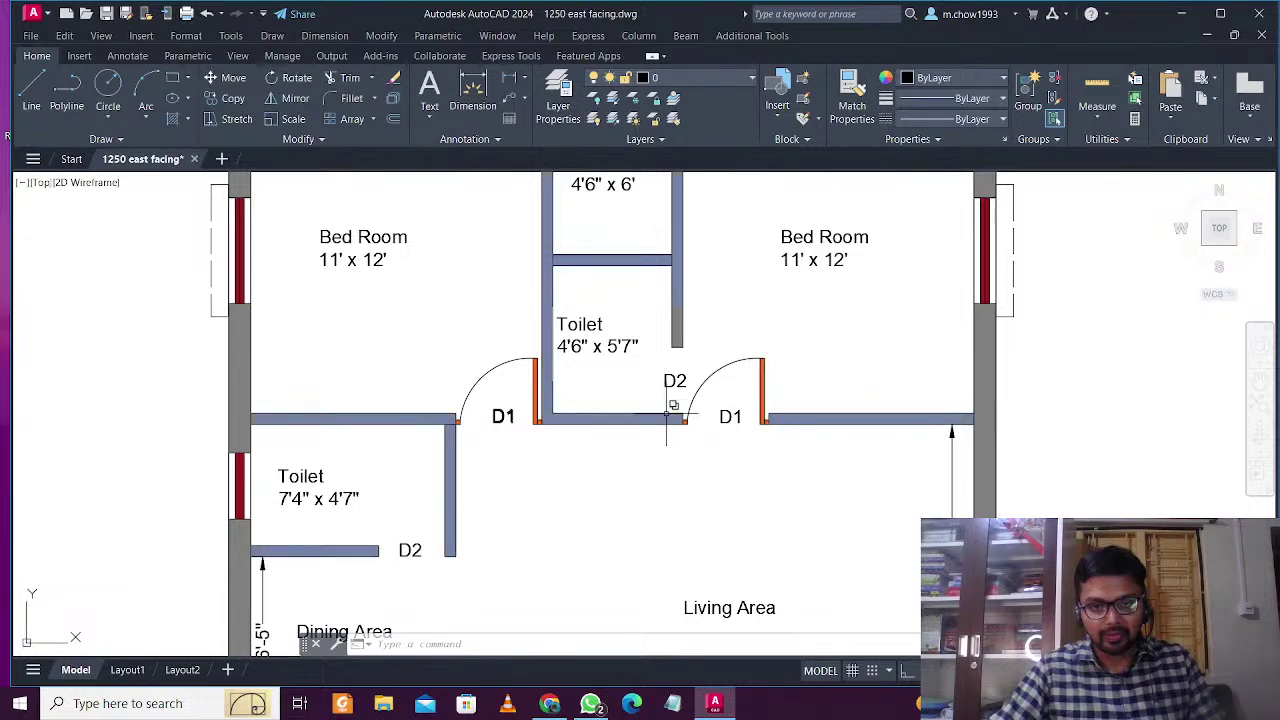
middle_click_drag(666, 413, 650, 486)
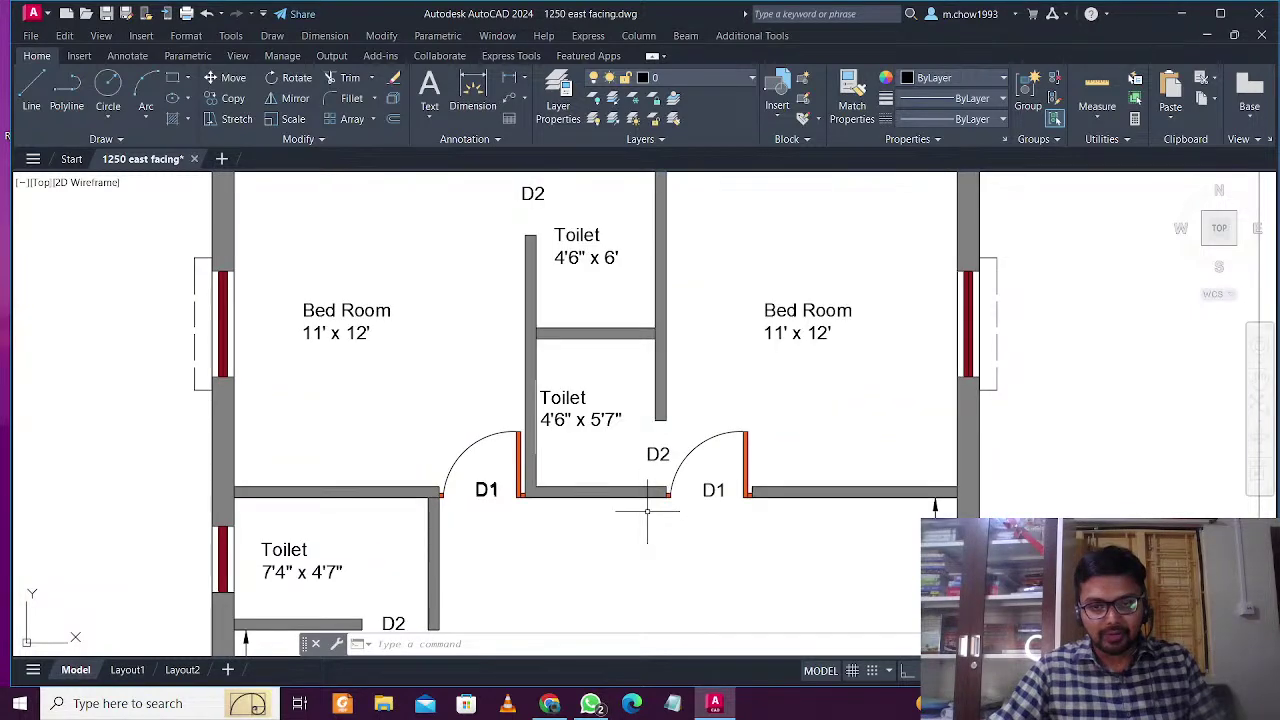
scroll(647, 511, "down", 2)
scroll(509, 500, "up", 5)
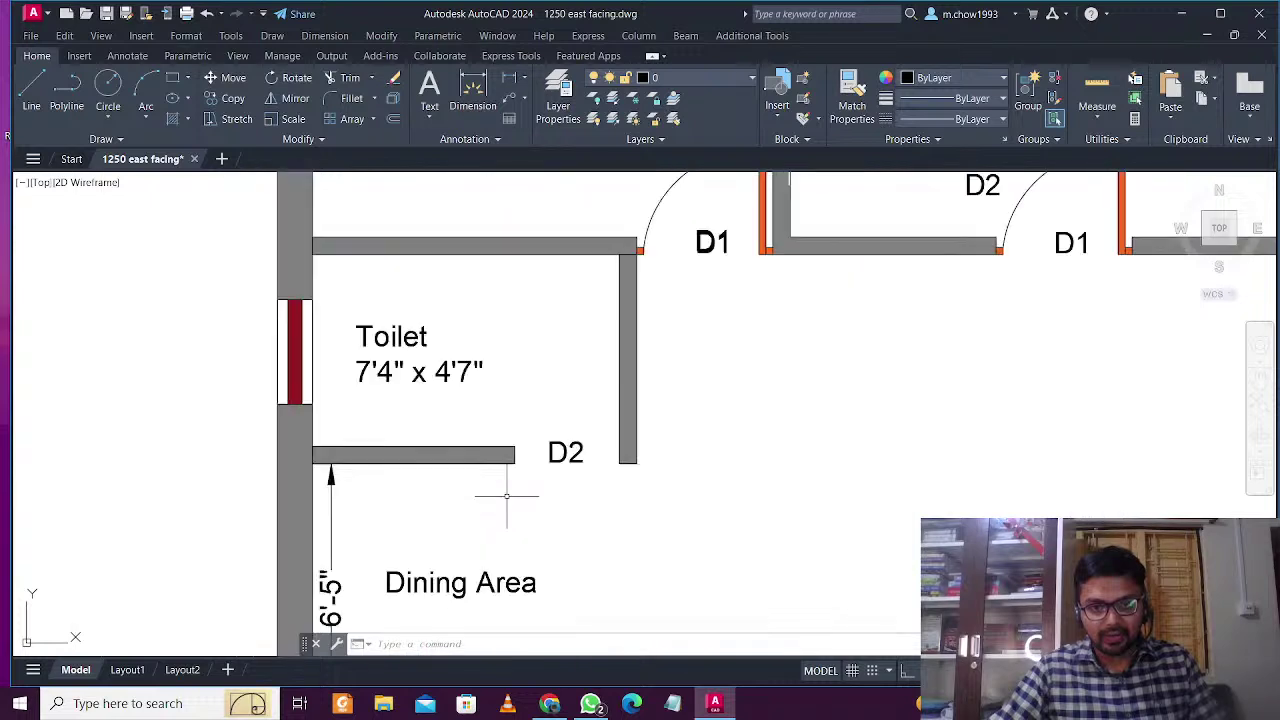
scroll(570, 470, "up", 2)
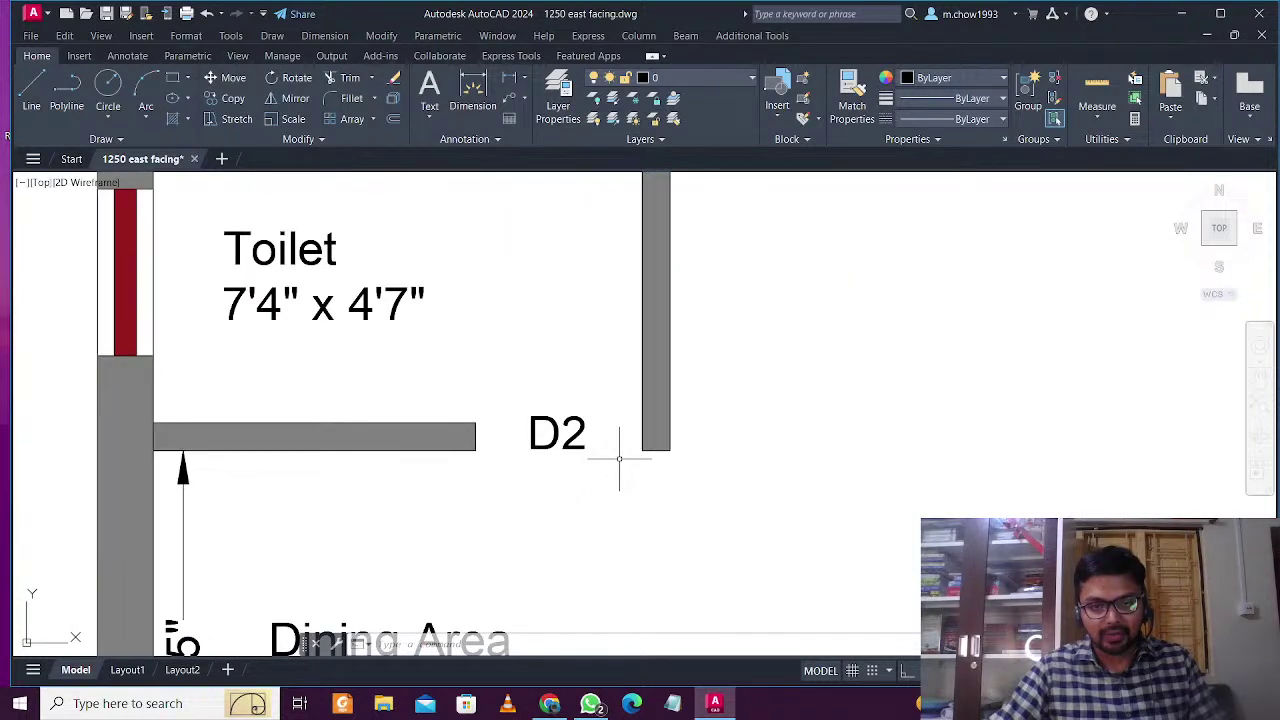
scroll(619, 458, "up", 1)
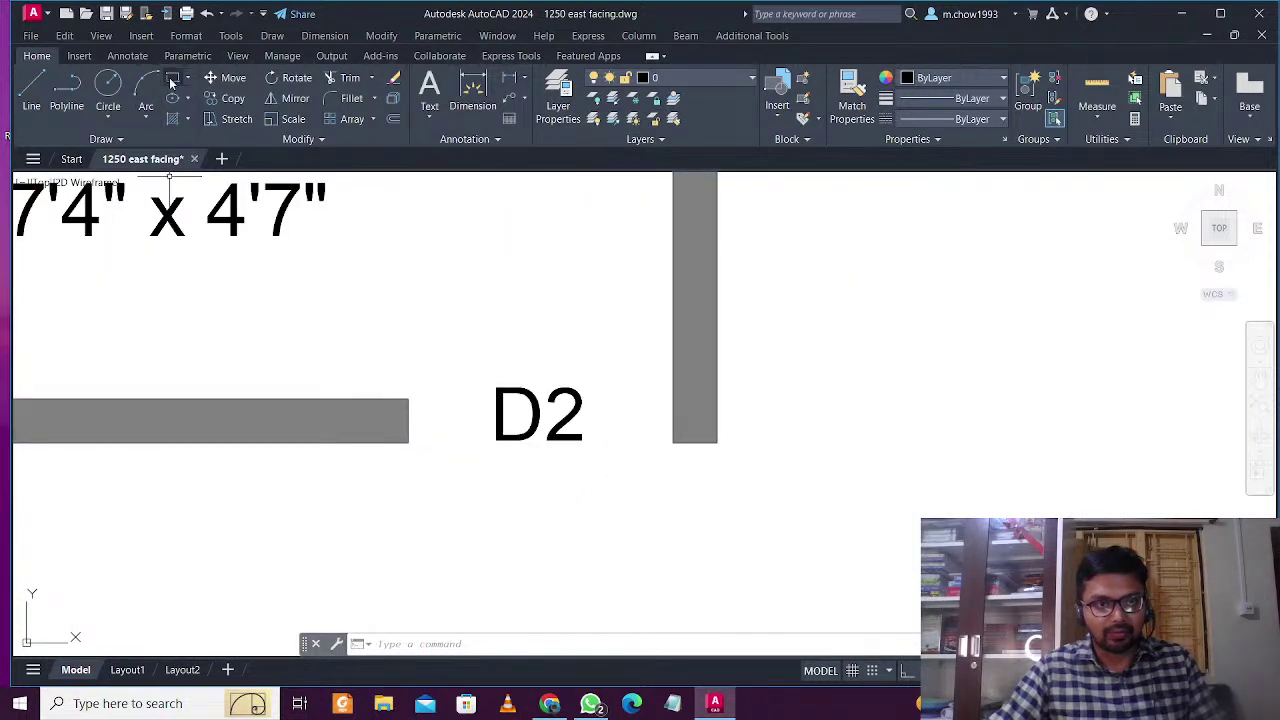
type("rec")
key("Return")
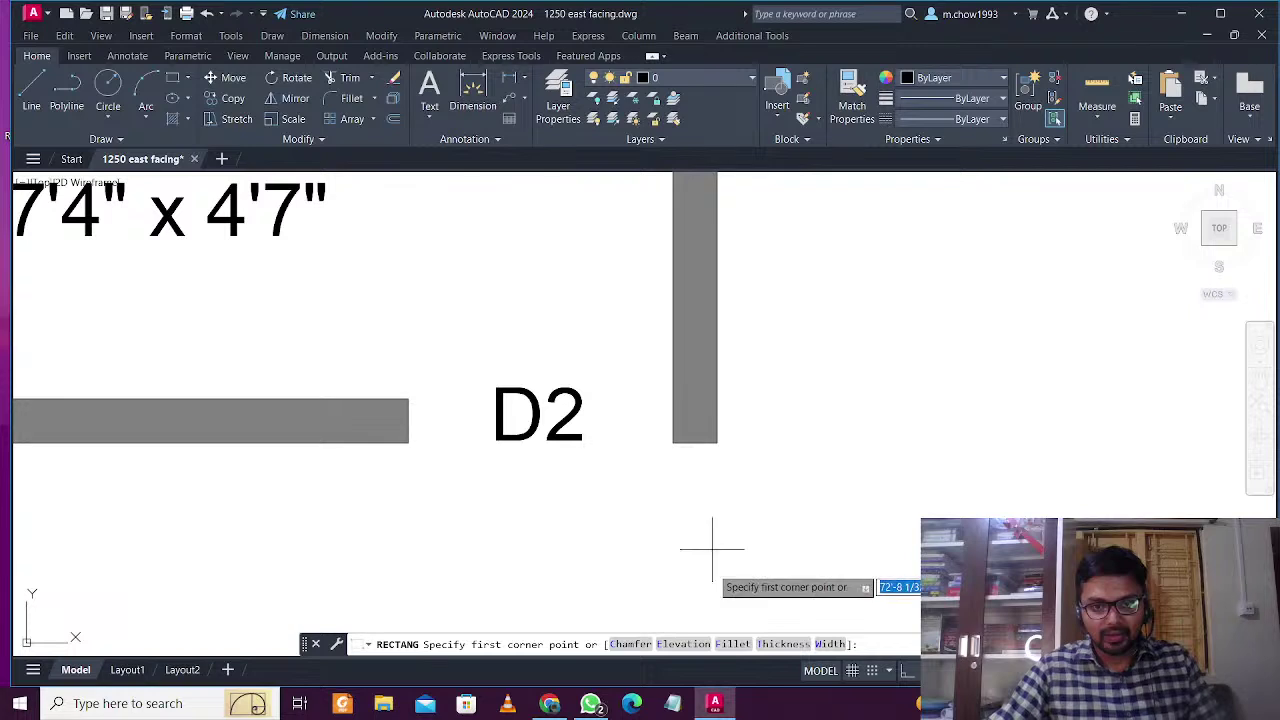
left_click(672, 442)
type("2")
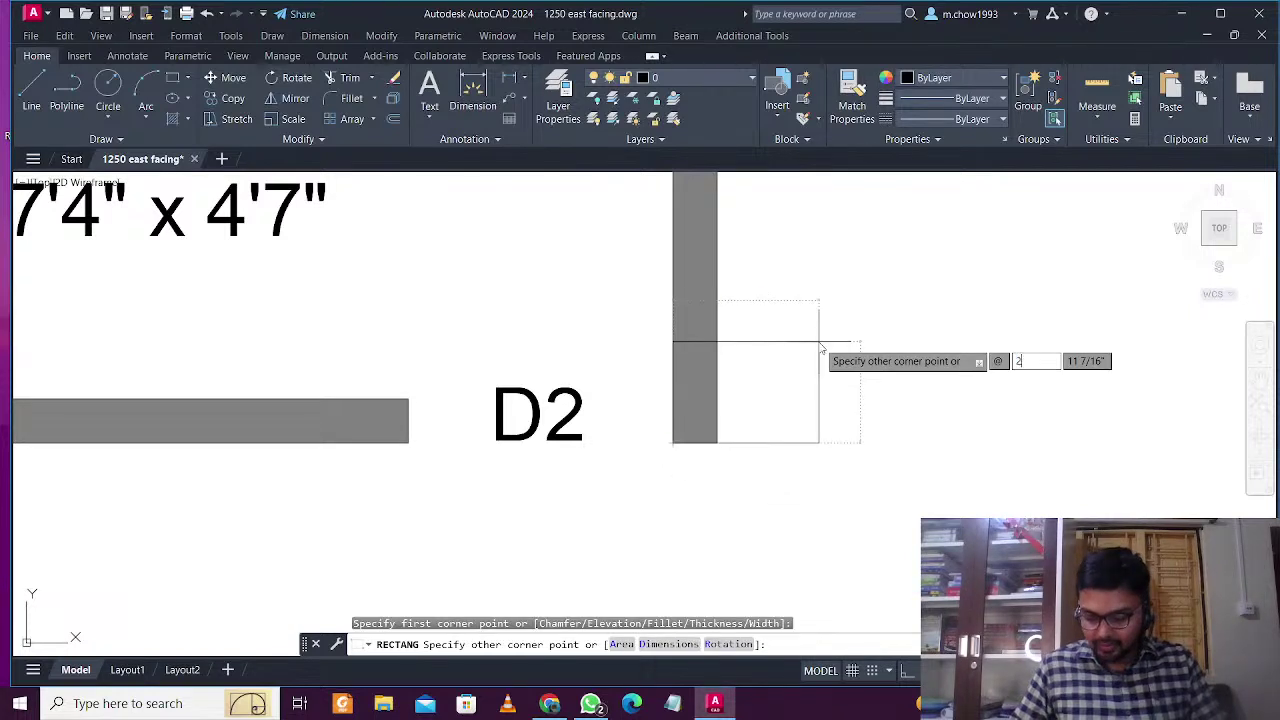
key("Tab")
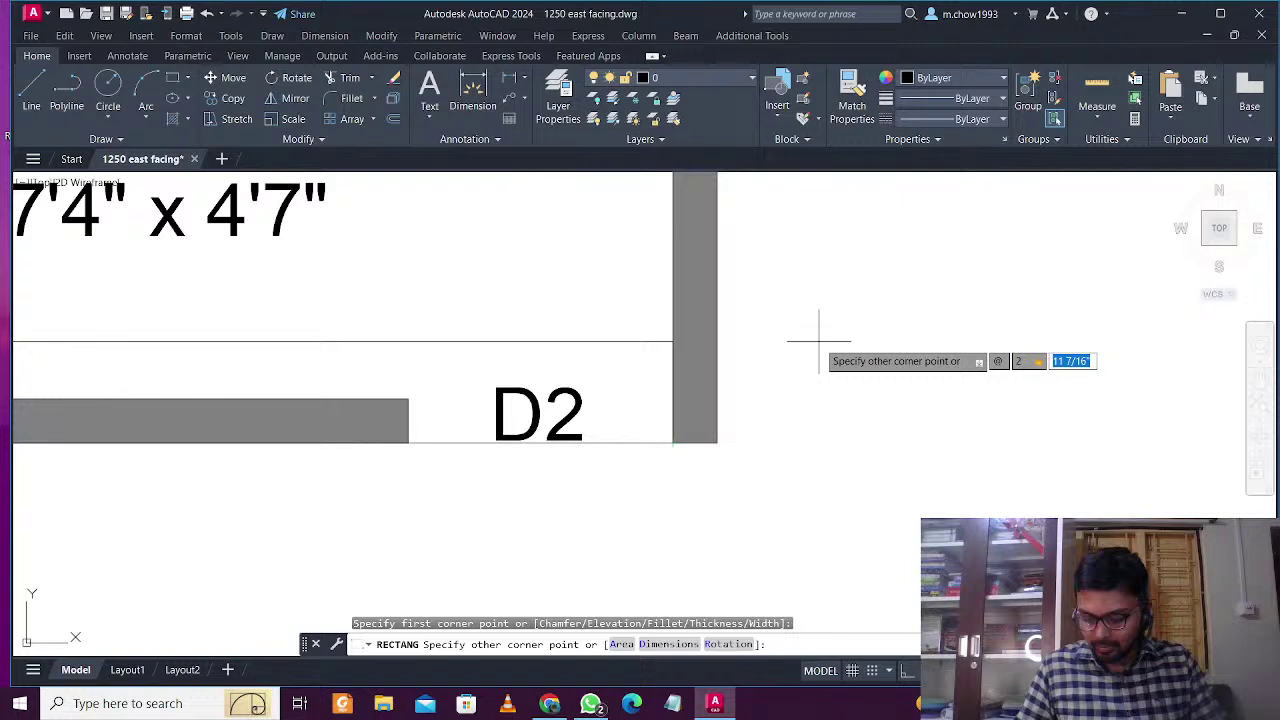
type("2")
key("Return")
Move the square by its lower right corner to the wall's lower left corner so it sits inside the D2 opening
left_click(682, 433)
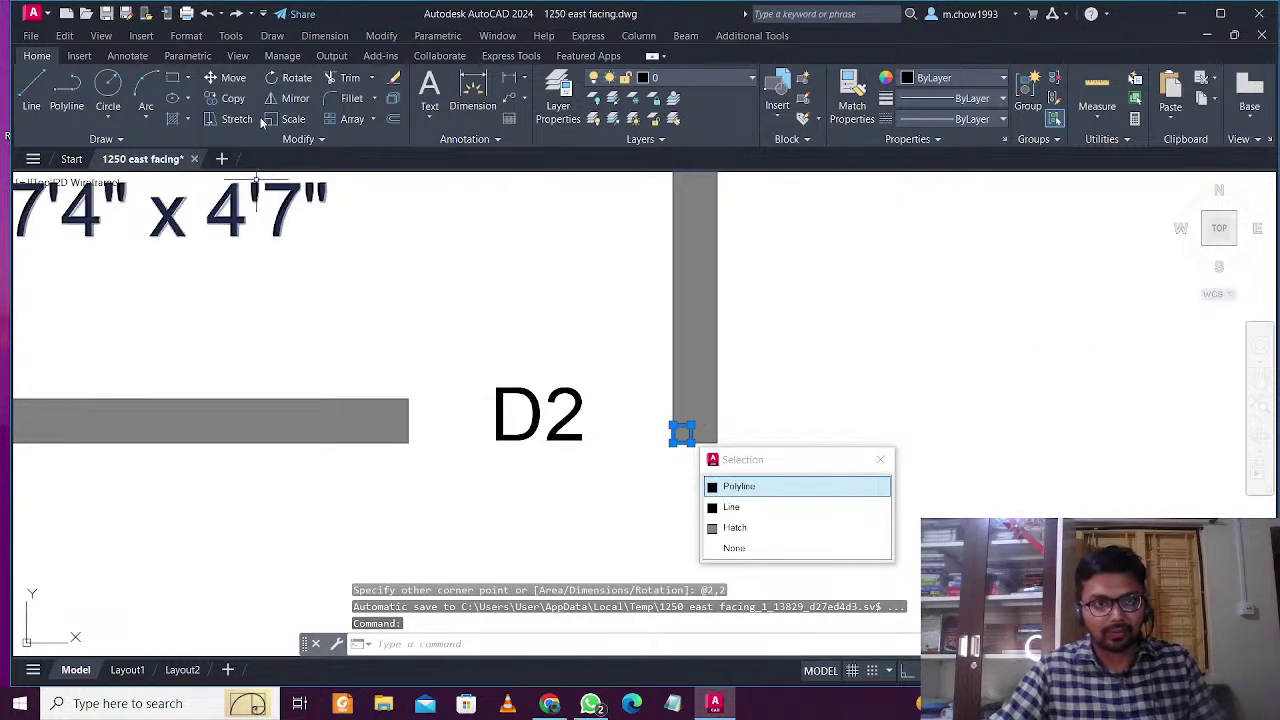
left_click(233, 78)
scroll(682, 428, "up", 2)
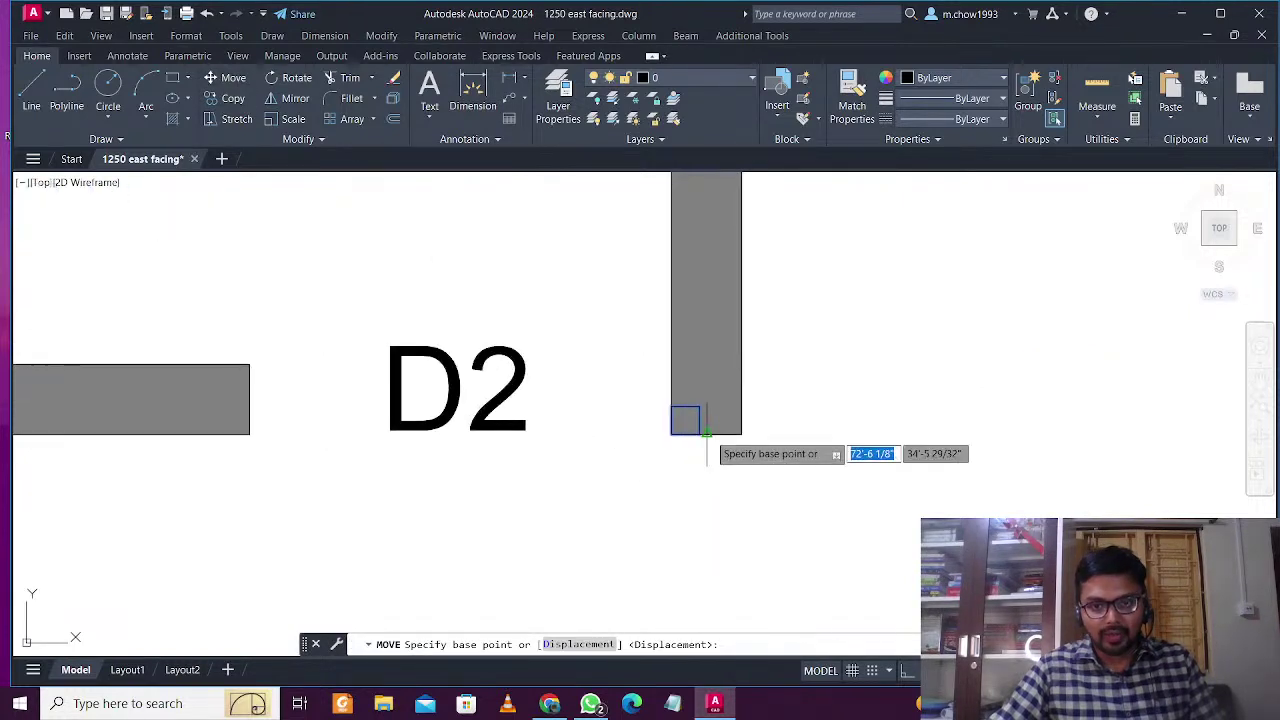
left_click(700, 434)
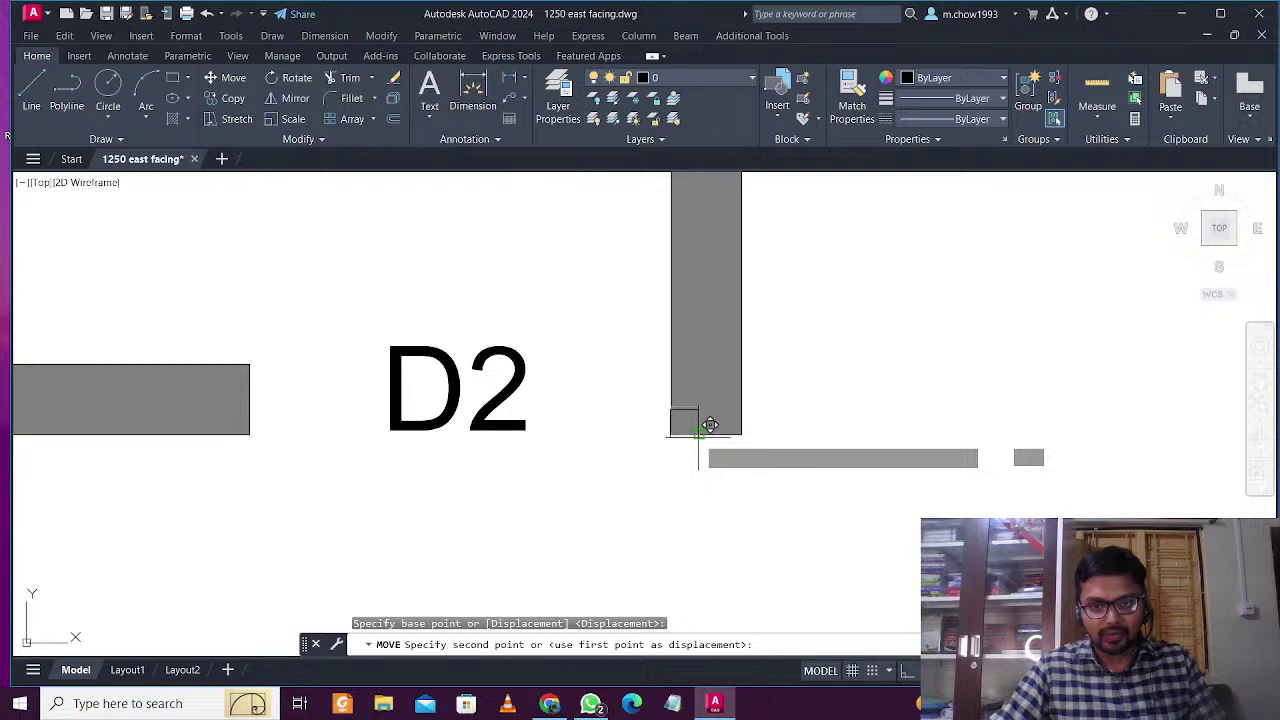
left_click(672, 434)
Copy the frame square by its lower left corner to the lower right corner of the wall across the D2 opening
left_click(638, 387)
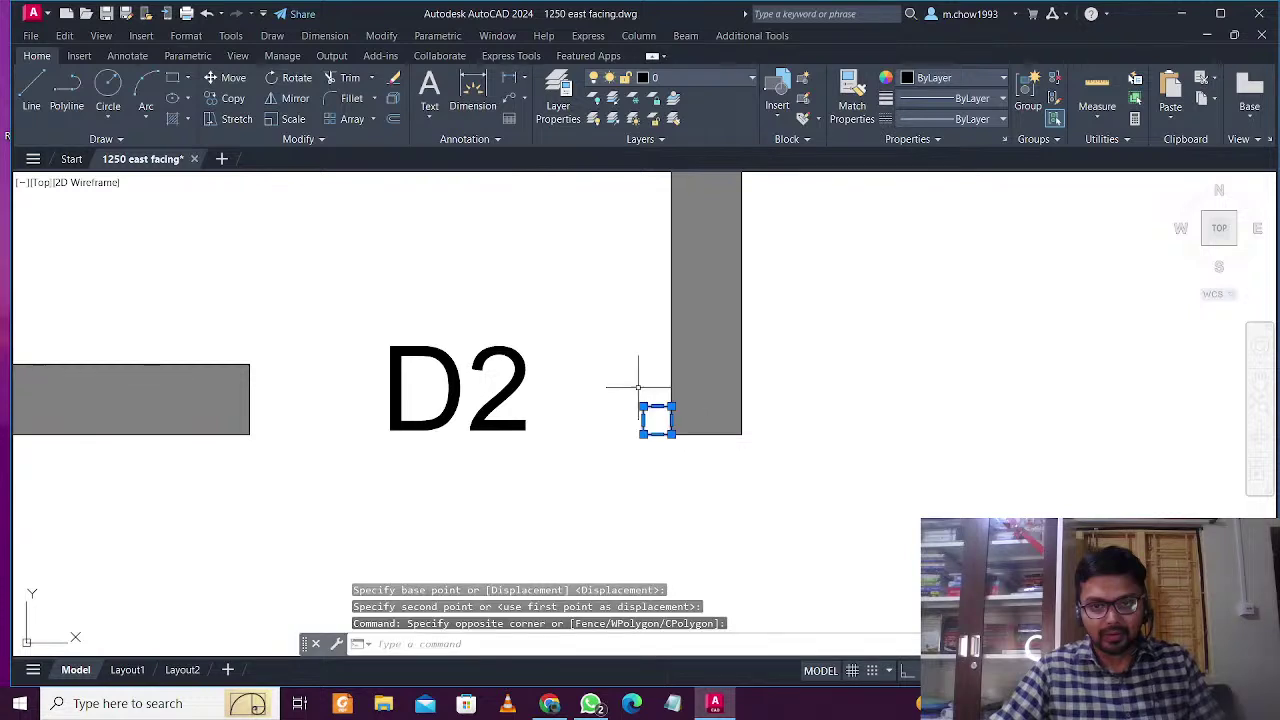
type("co")
key("Return")
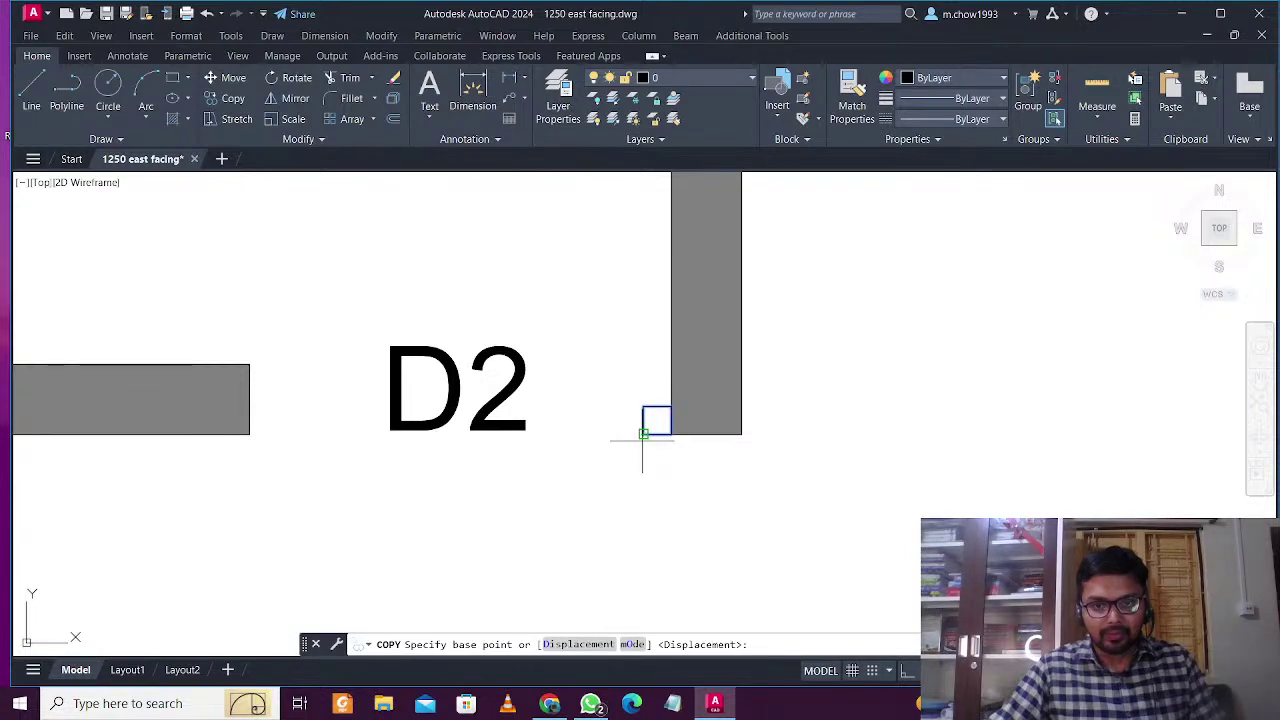
left_click(643, 434)
left_click(250, 434)
key("Escape")
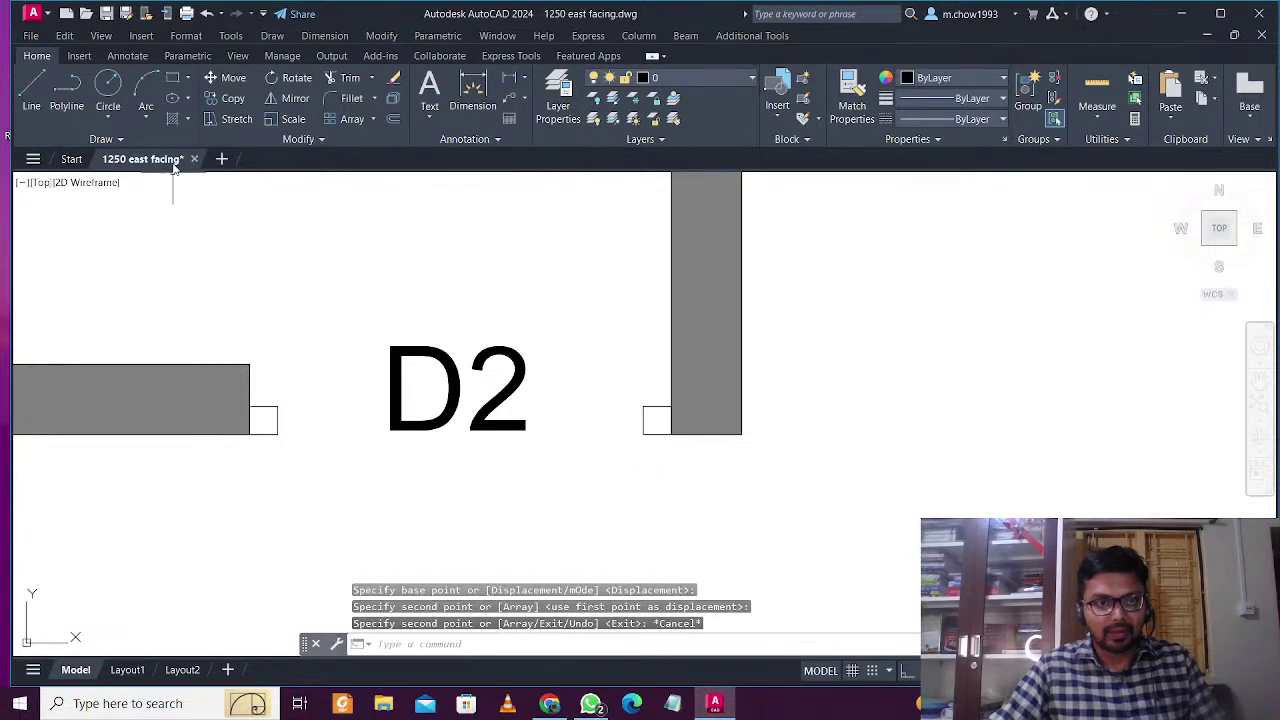
Draw the D2 door leaf as a 2" x 1'6" rectangle above the opening
left_click(173, 78)
left_click(573, 260)
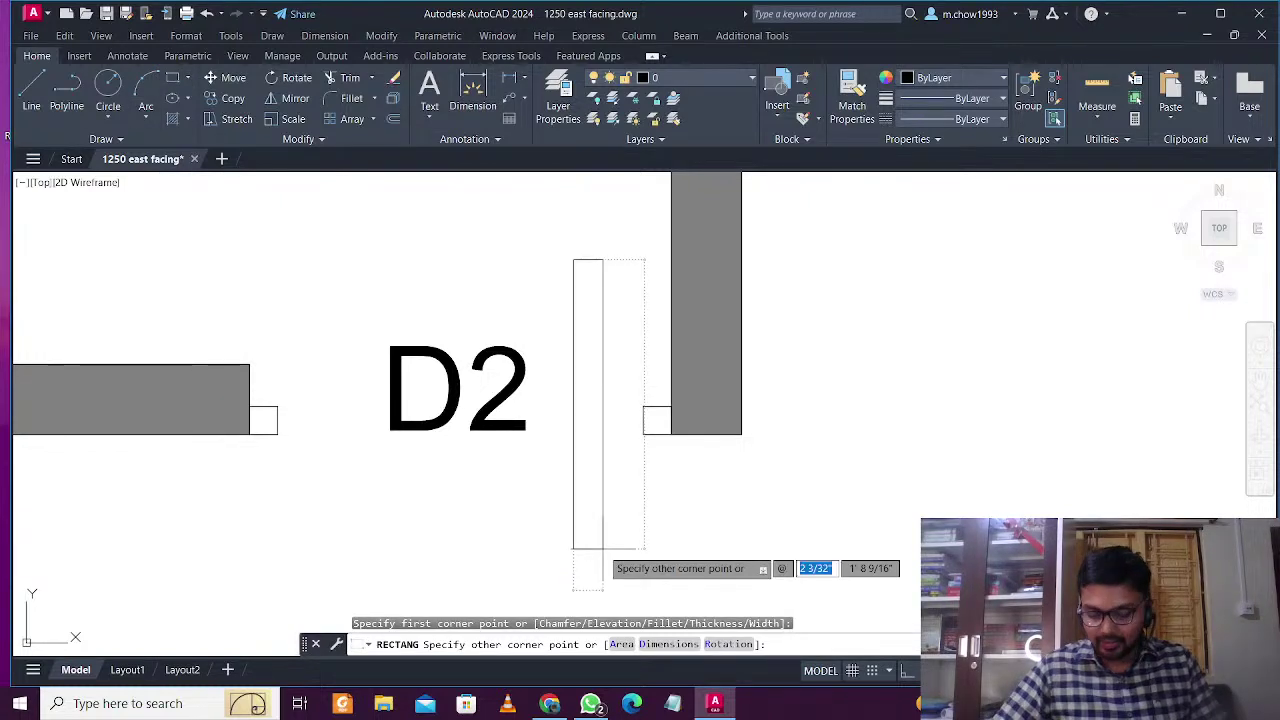
type("2")
key("Tab")
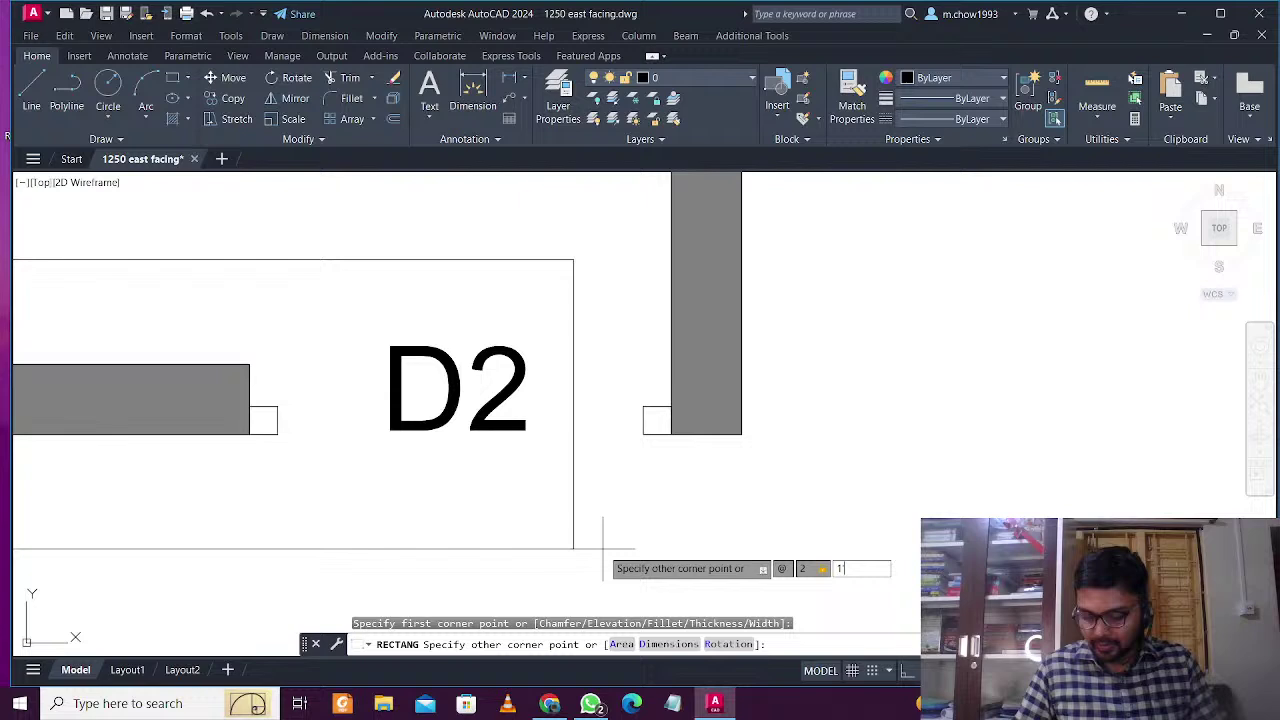
type("1'6")
key("Return")
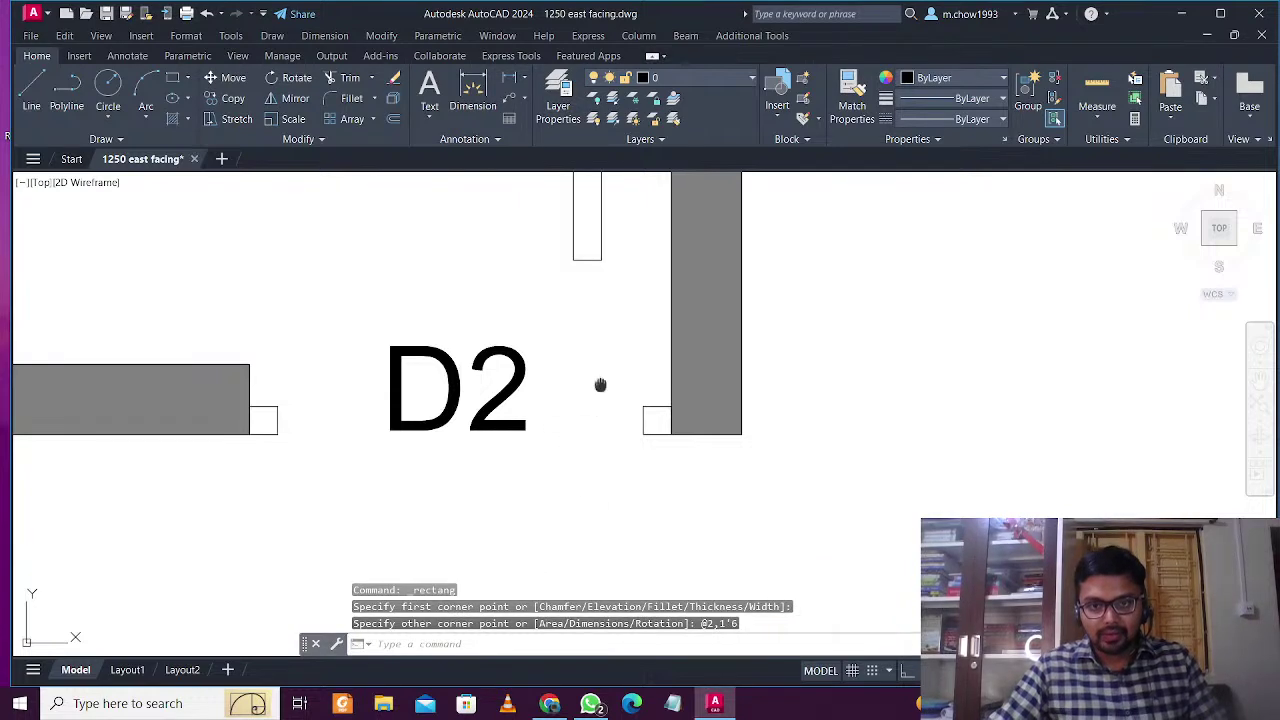
Move the D2 door leaf by its lower right corner to the lower left corner of the east frame square
middle_click_drag(600, 386, 651, 519)
left_click(666, 449)
left_click(534, 310)
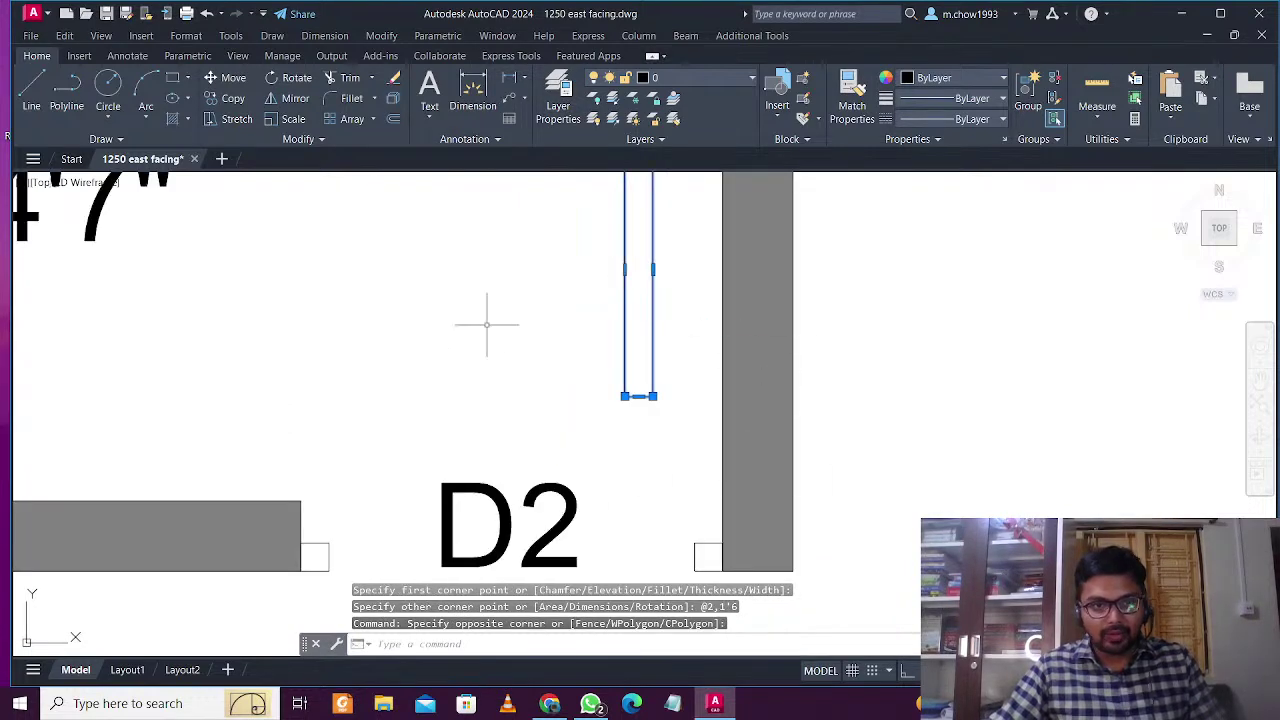
type("m")
key("Return")
left_click(654, 396)
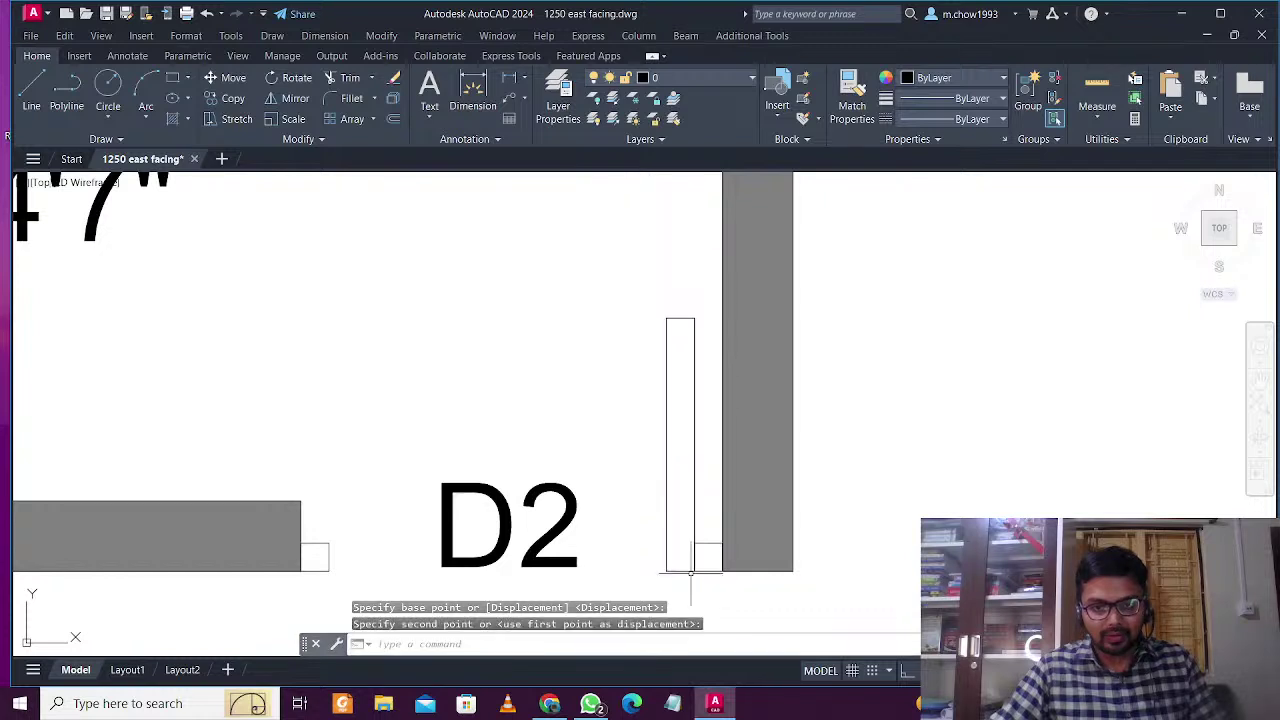
Draw a three-point swing arc from the west square's upper right corner to the leaf's upper left corner, and flatten it by its midpoint
type("a")
key("Return")
left_click(329, 543)
left_click(457, 344)
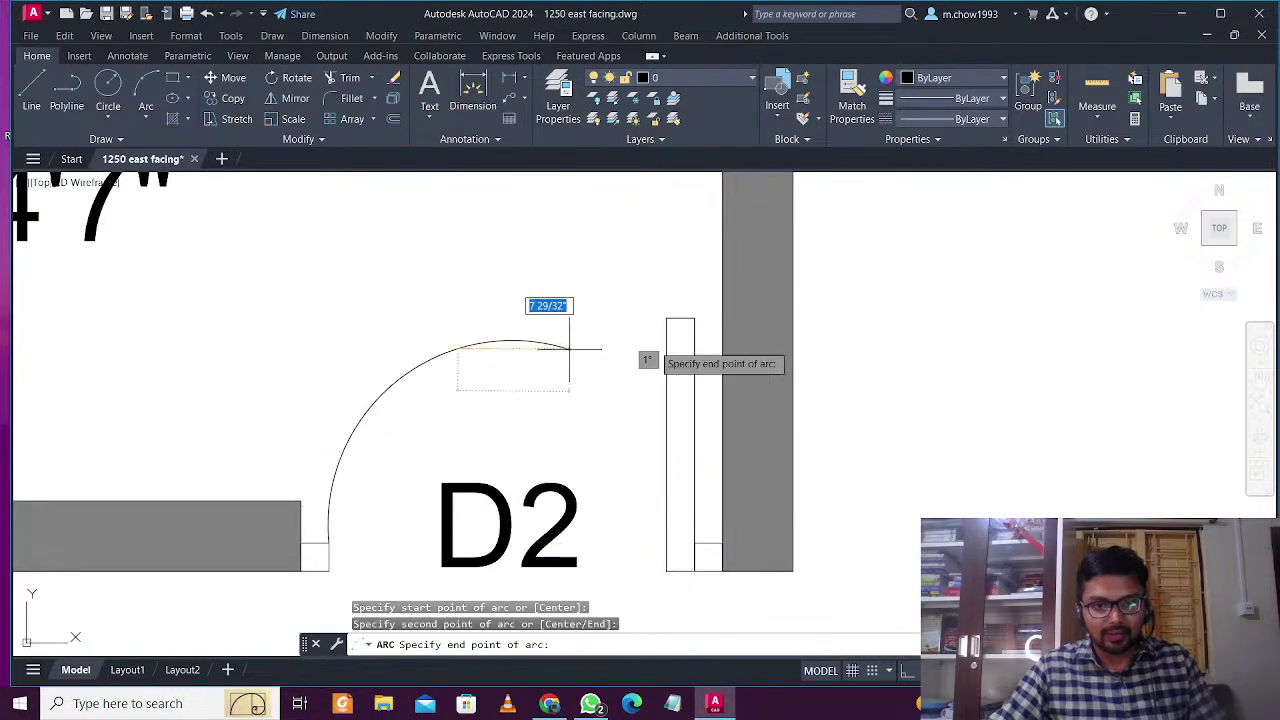
left_click(666, 318)
left_click(480, 345)
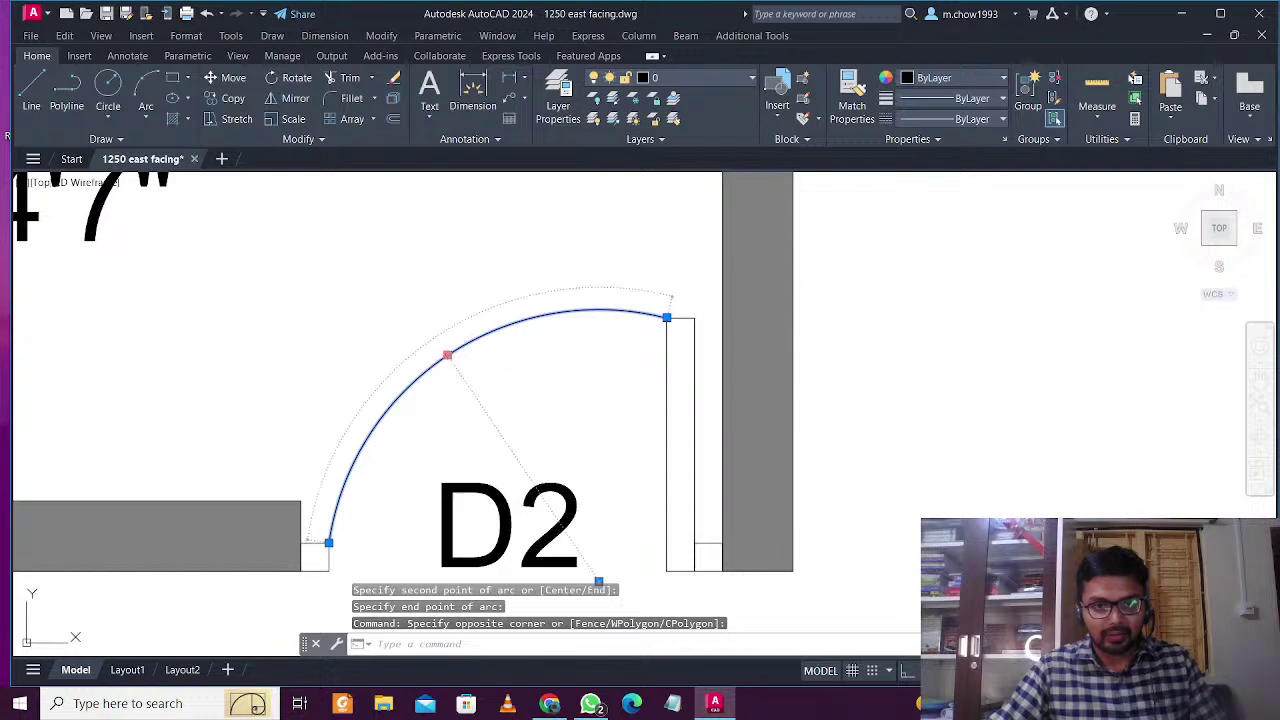
Define the D2 door leaf, swing arc and both frame squares as a block named "d2 b"
left_click(594, 246)
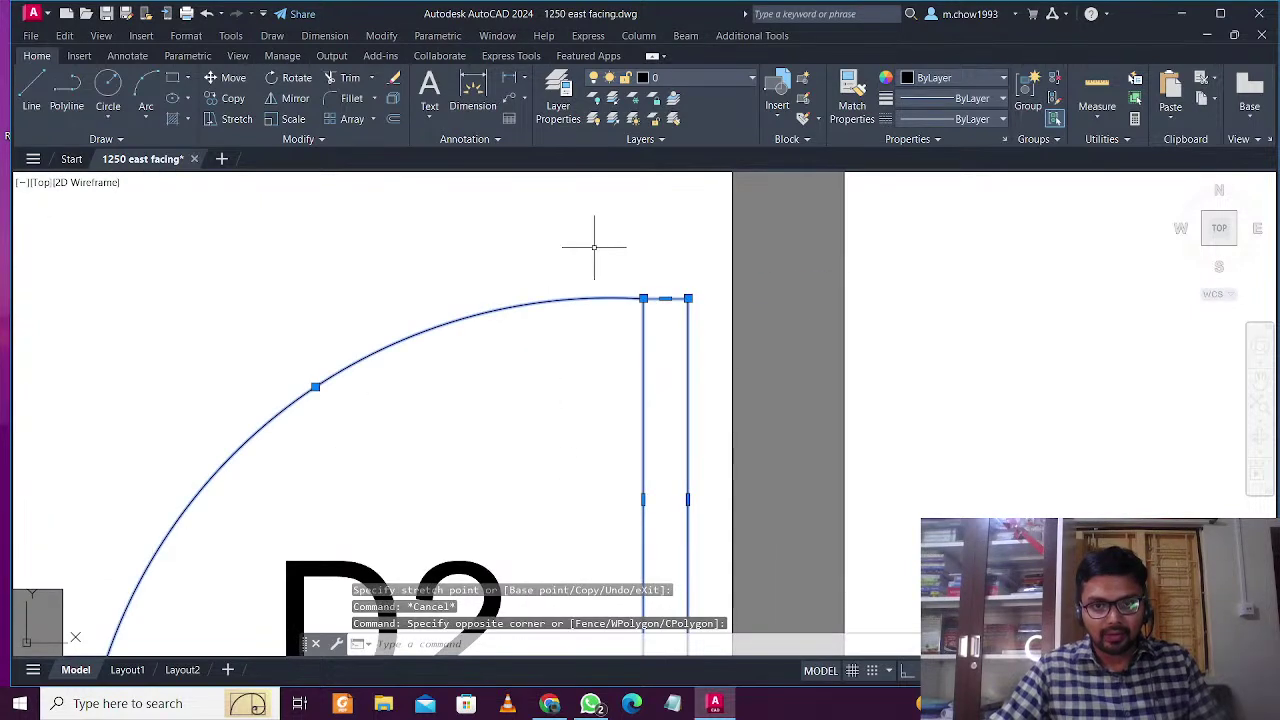
scroll(660, 254, "down", 2)
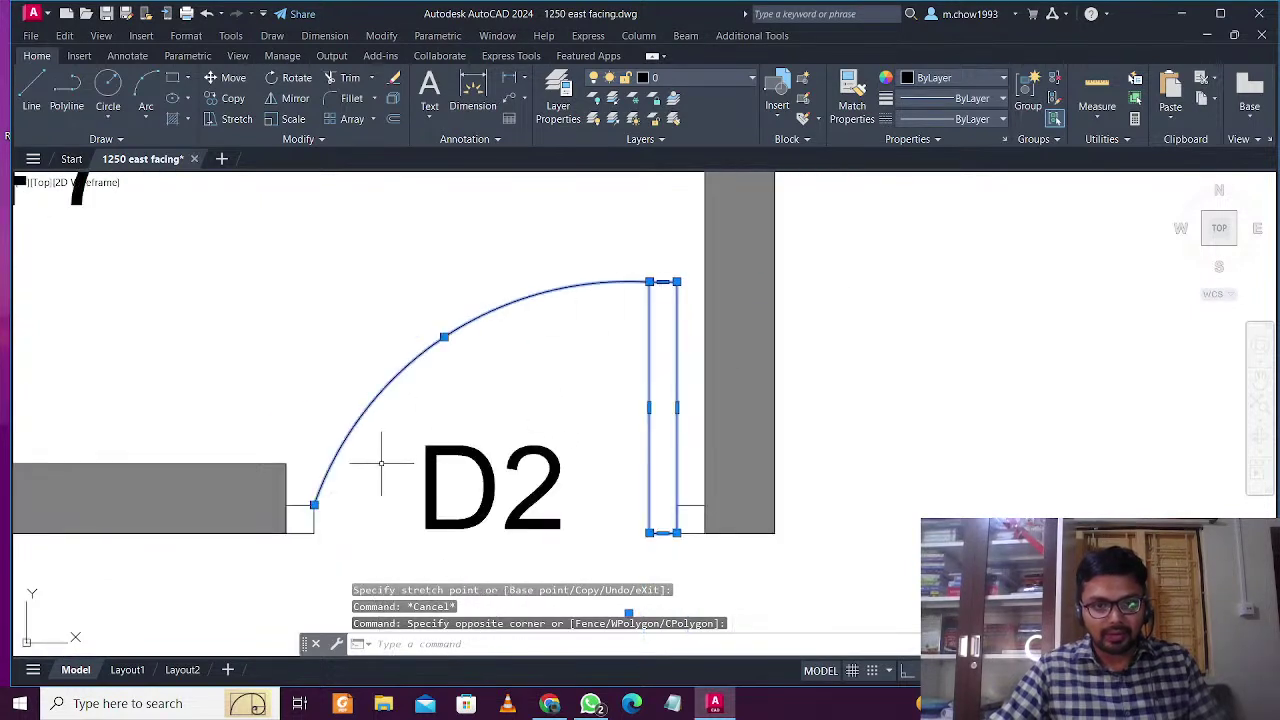
scroll(355, 526, "up", 4)
left_click(348, 584)
left_click(243, 436)
scroll(674, 493, "down", 2)
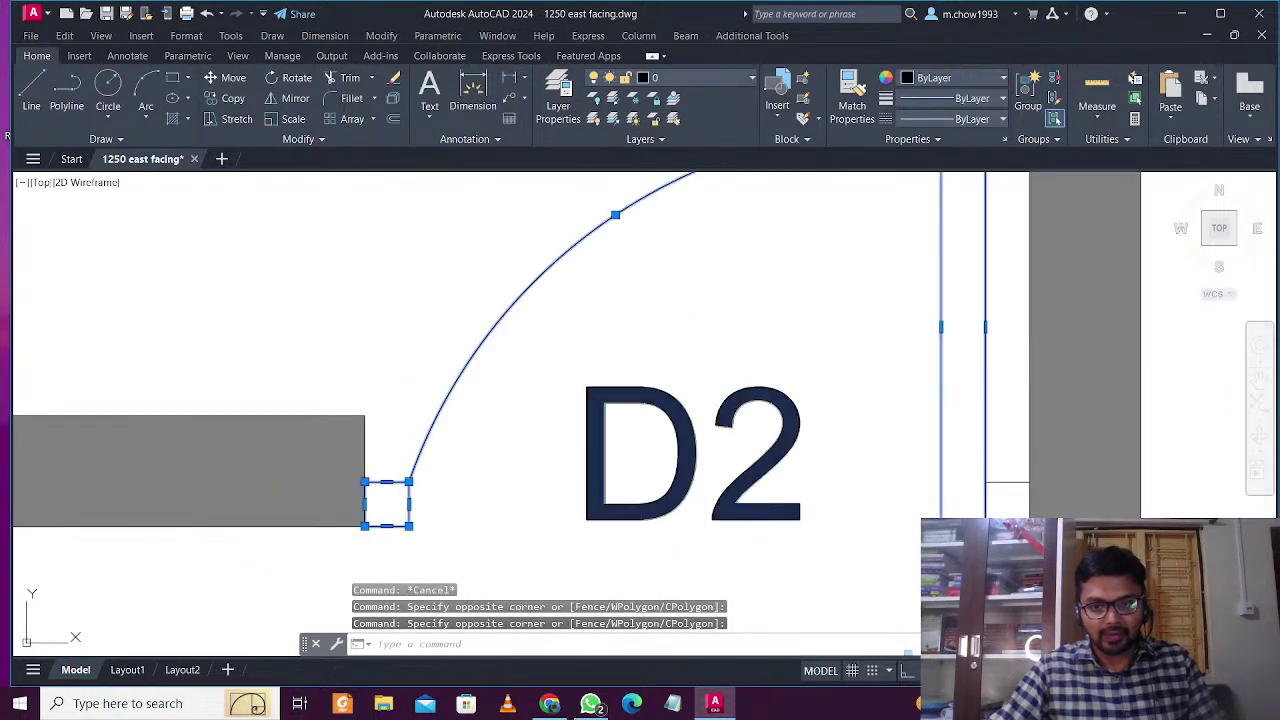
left_click(1010, 555)
left_click(970, 420)
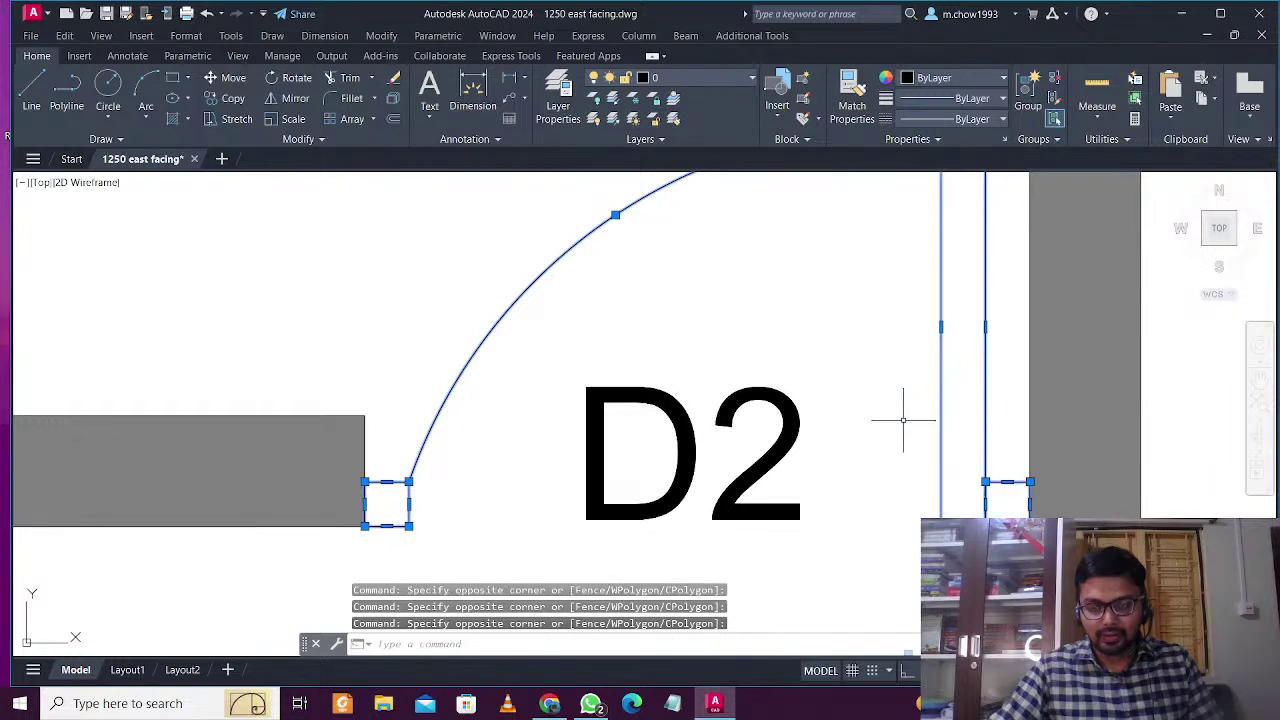
type("b")
key("Return")
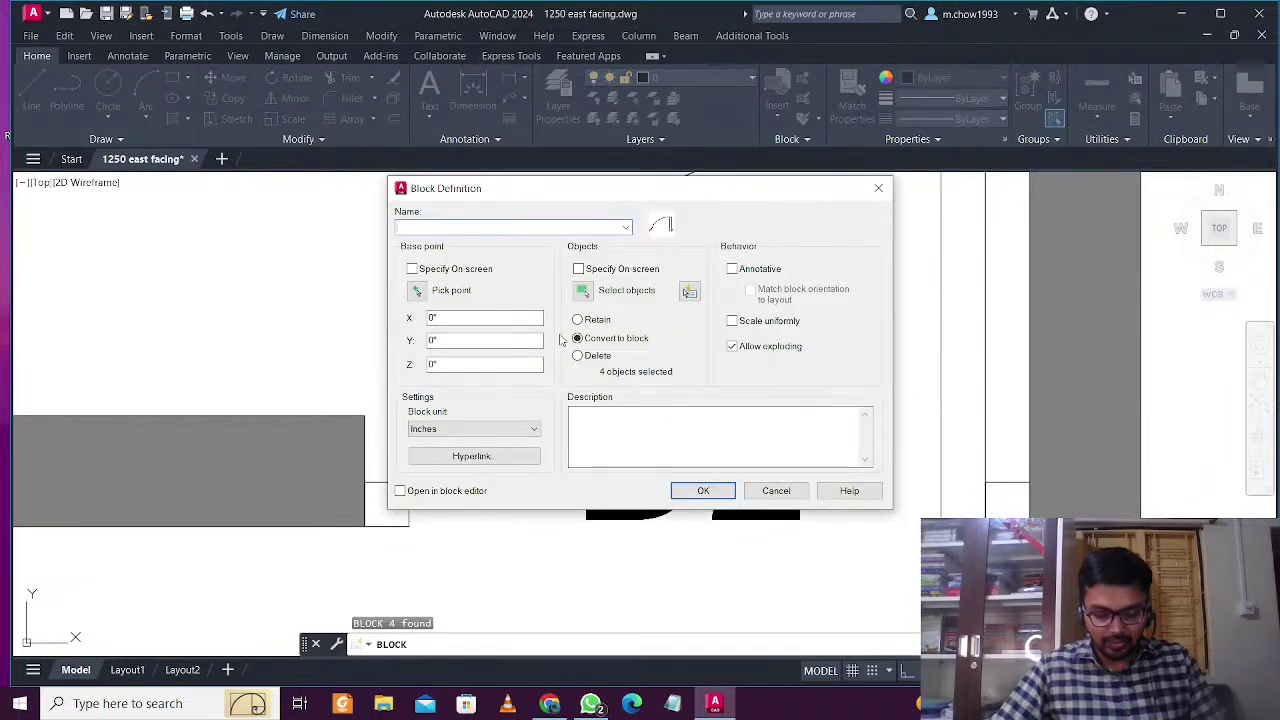
type("d2")
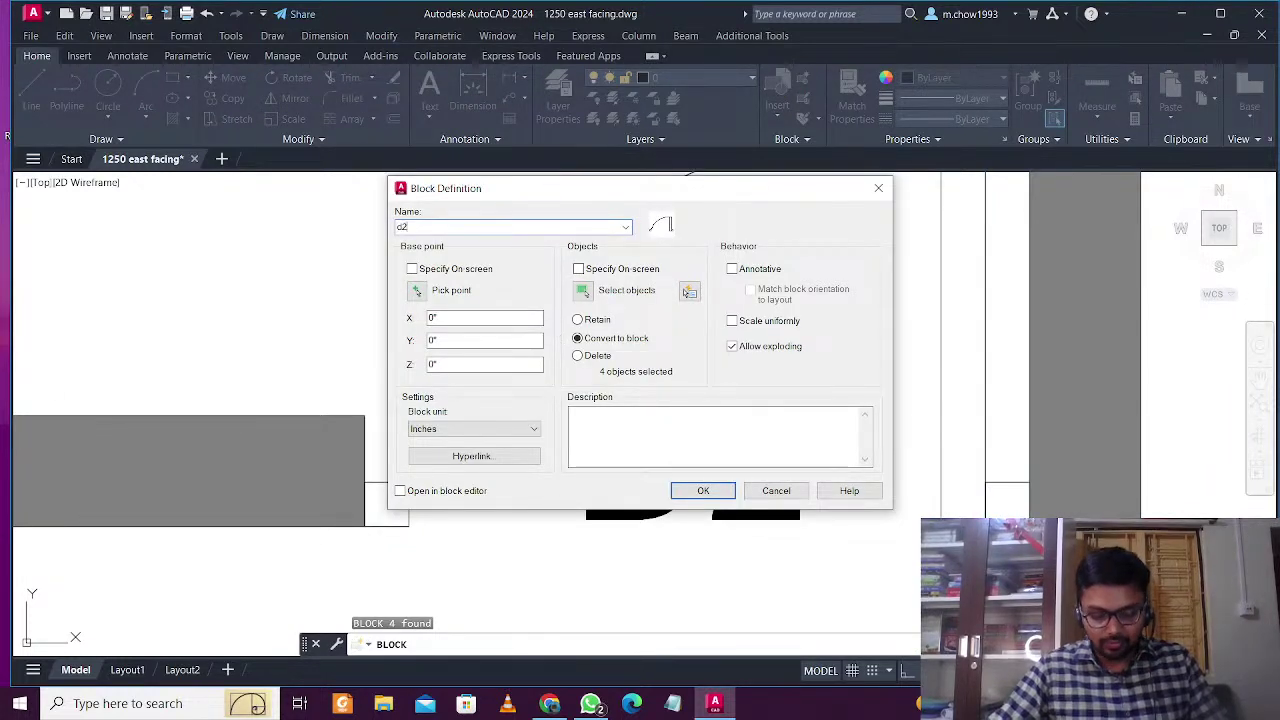
key("Return")
Edit the d2 b block, fill its leaf and both frame squares with a solid 242,103,34 hatch, and save the changes
left_click(990, 349)
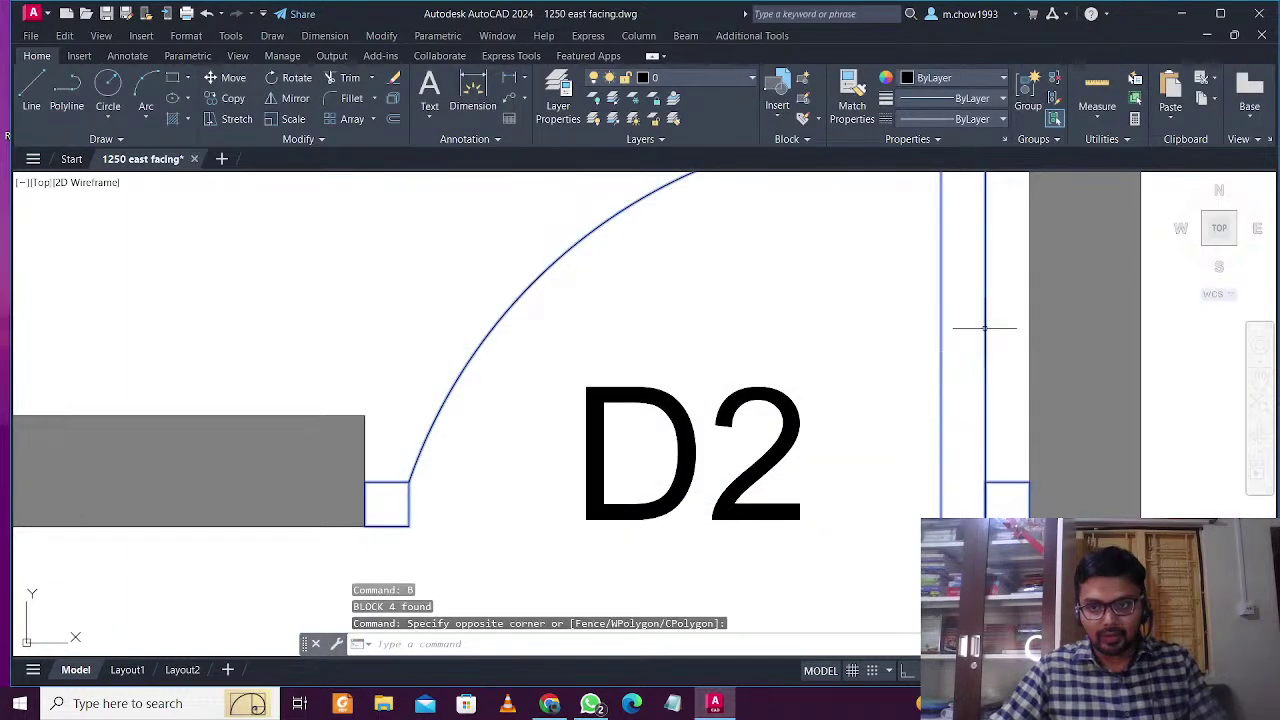
double_click(985, 327)
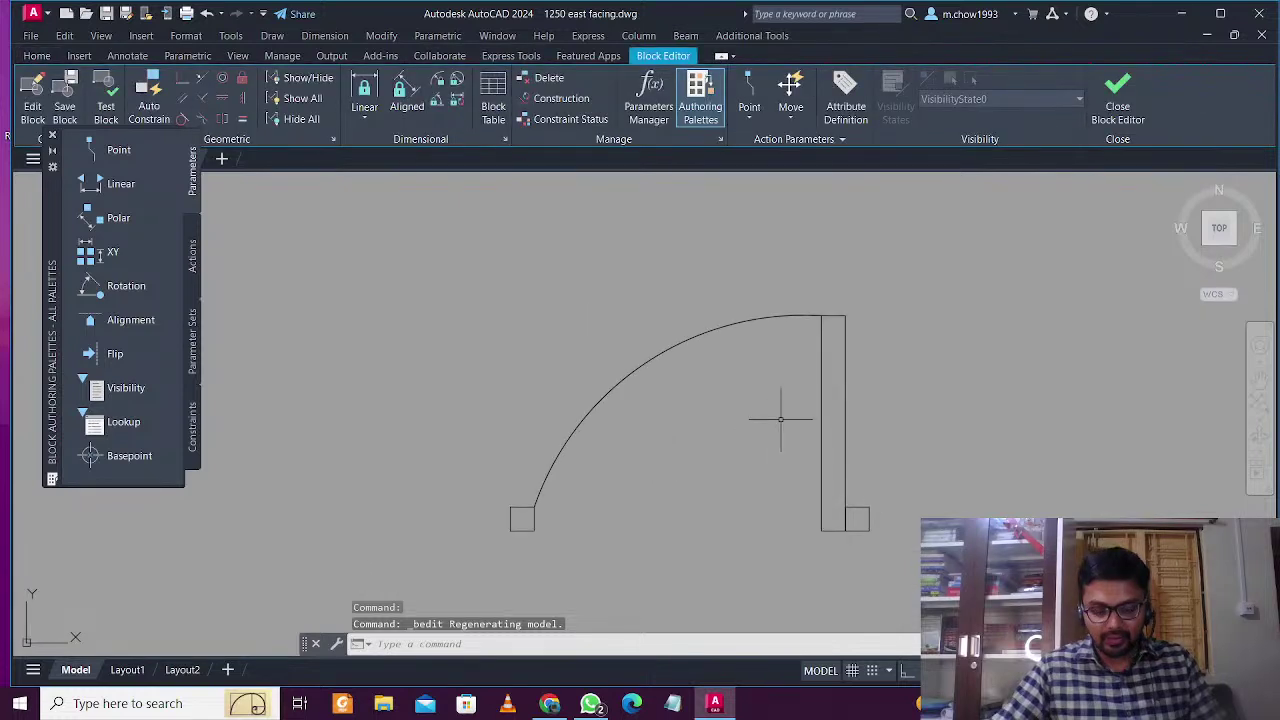
type("h")
key("Return")
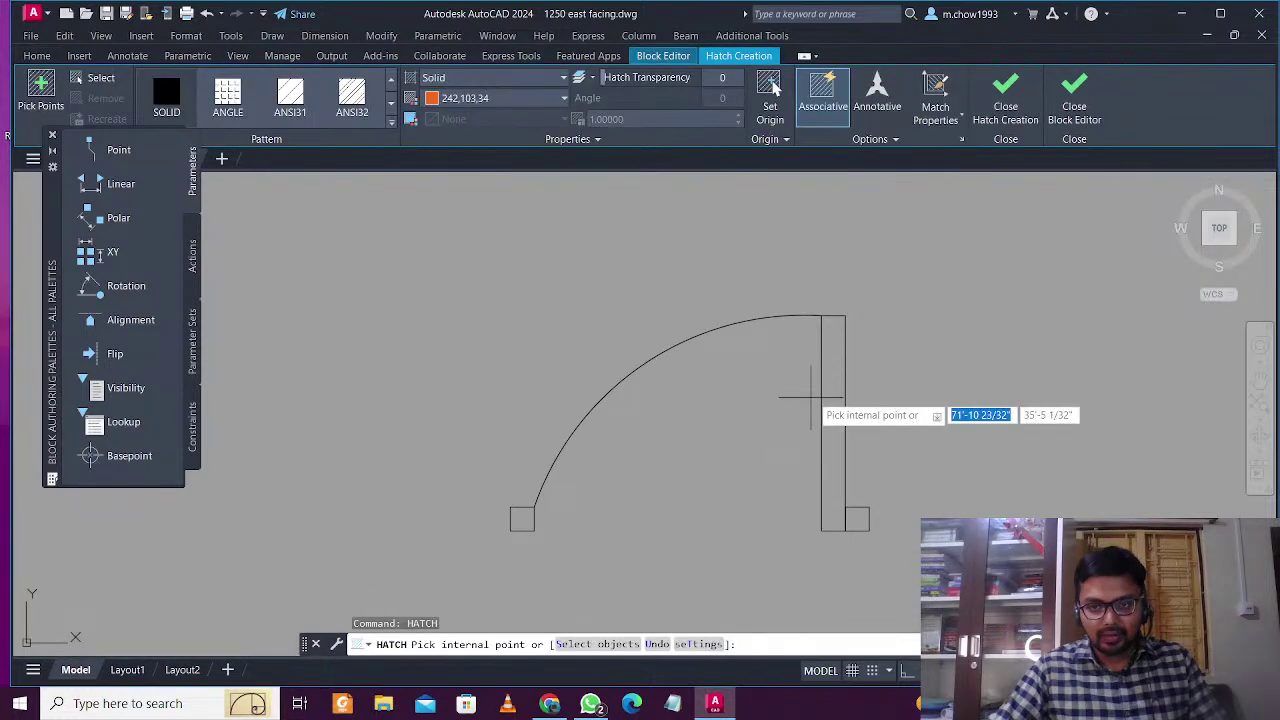
left_click(811, 397)
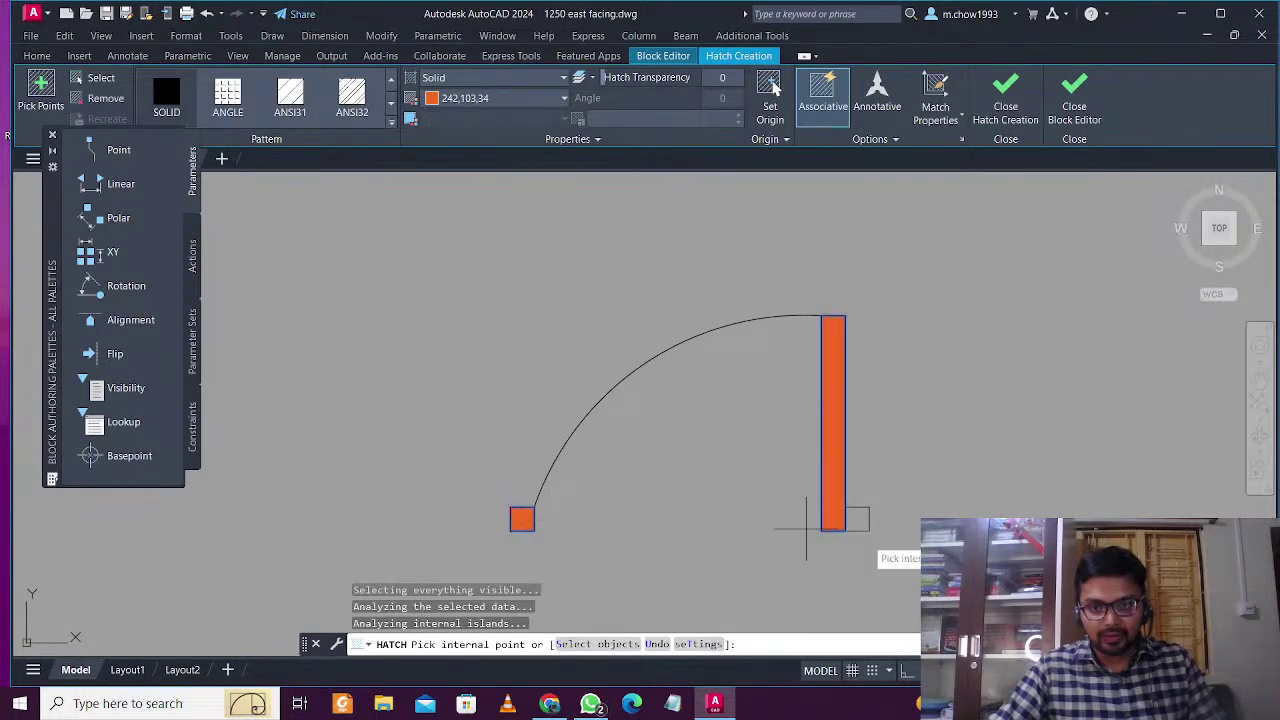
left_click(857, 518)
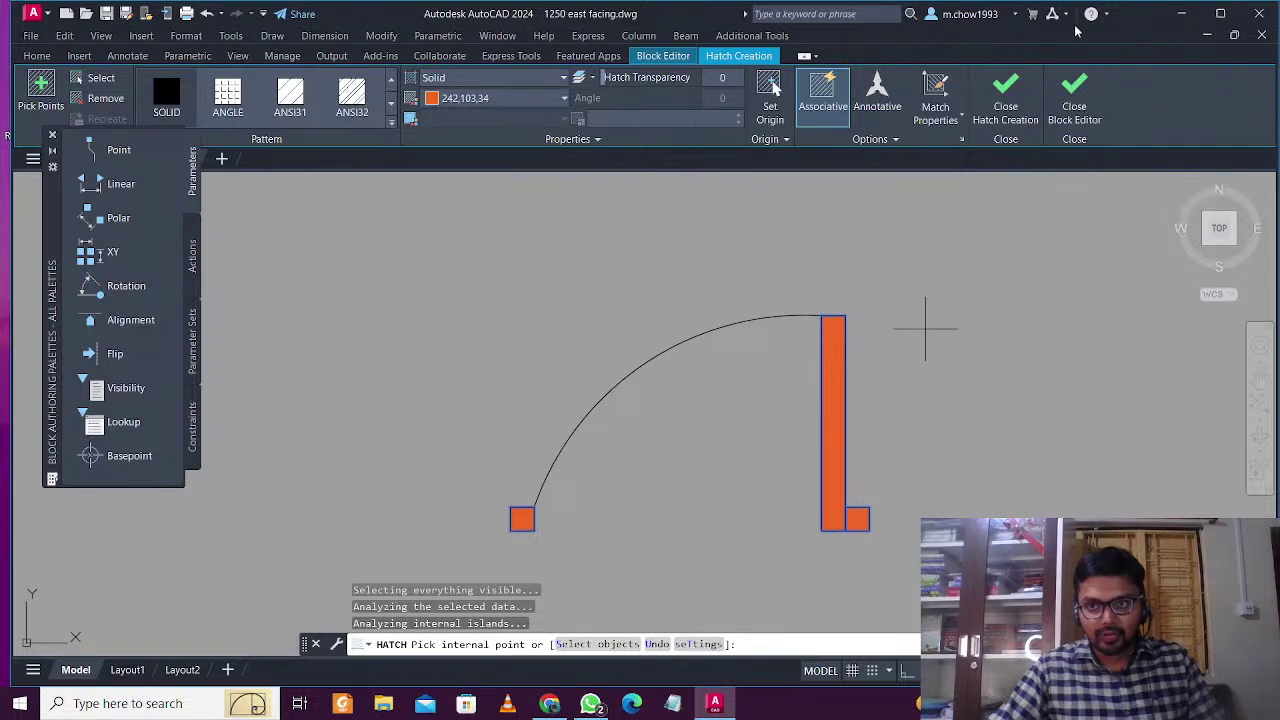
left_click(1074, 100)
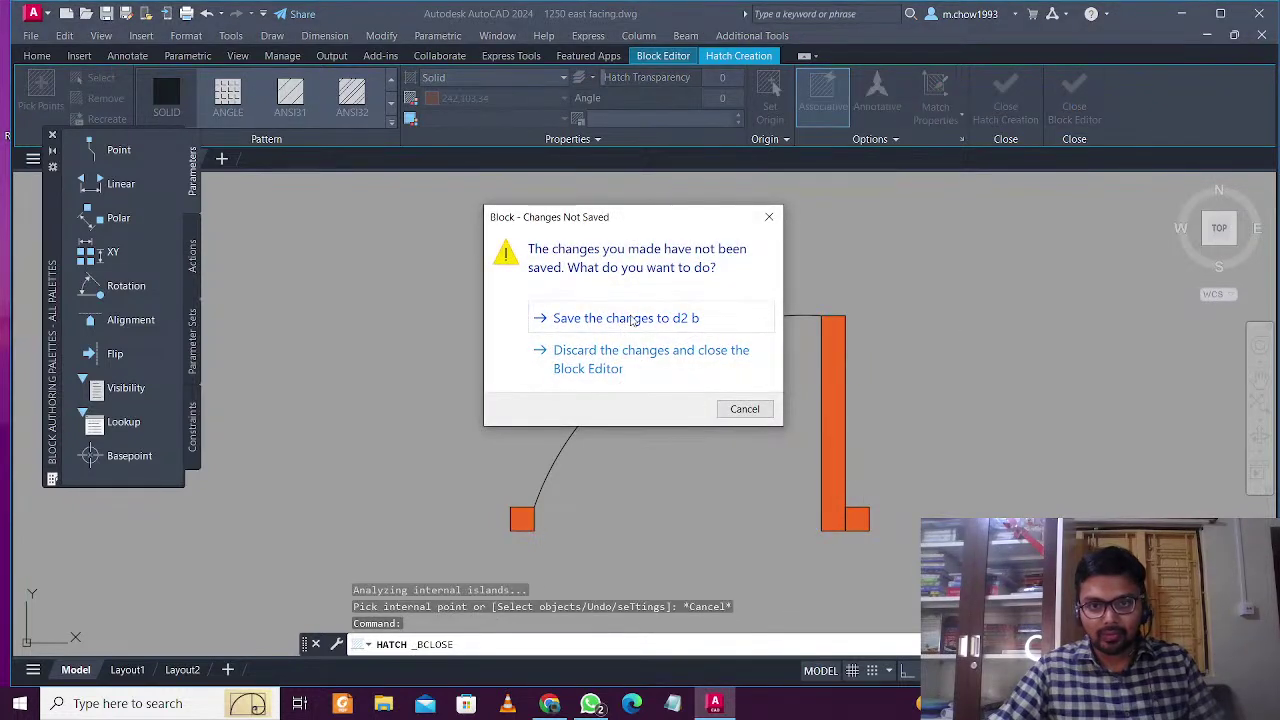
left_click(634, 320)
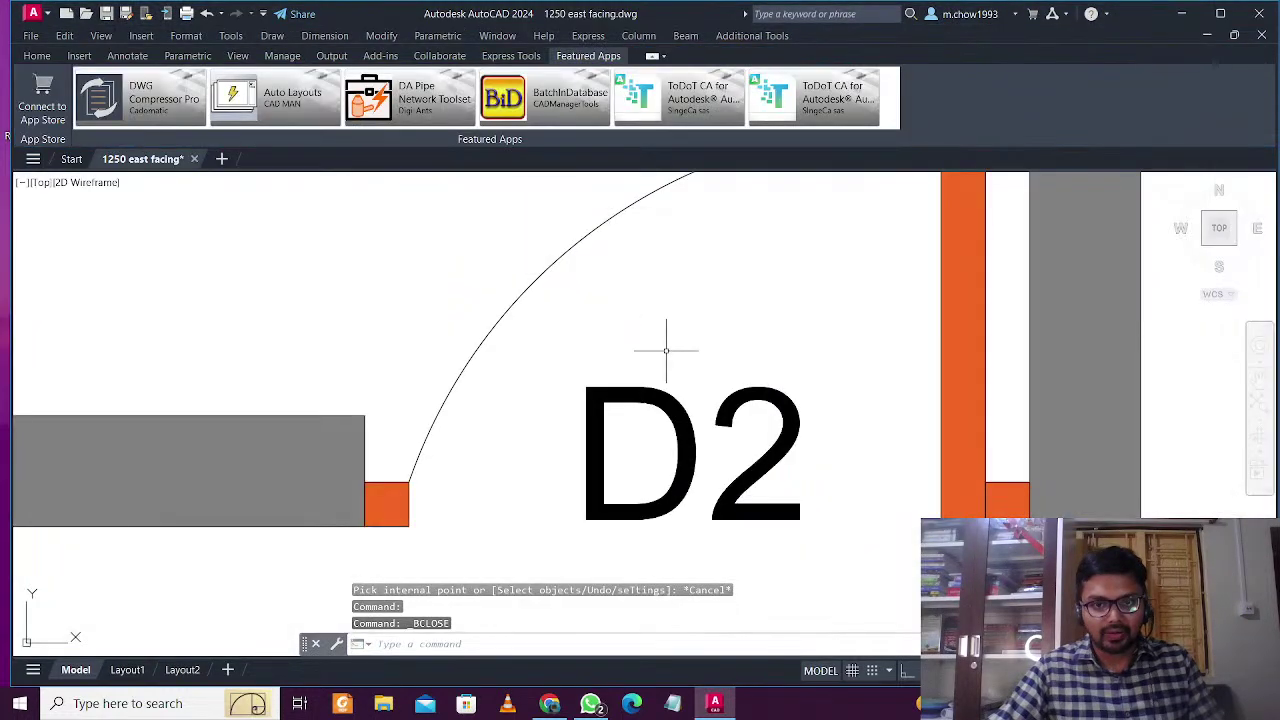
Copy the D2 door block by its lower right corner into the 4'6" x 5'7" toilet and the 4'6" x 6' toilet
scroll(849, 500, "down", 10)
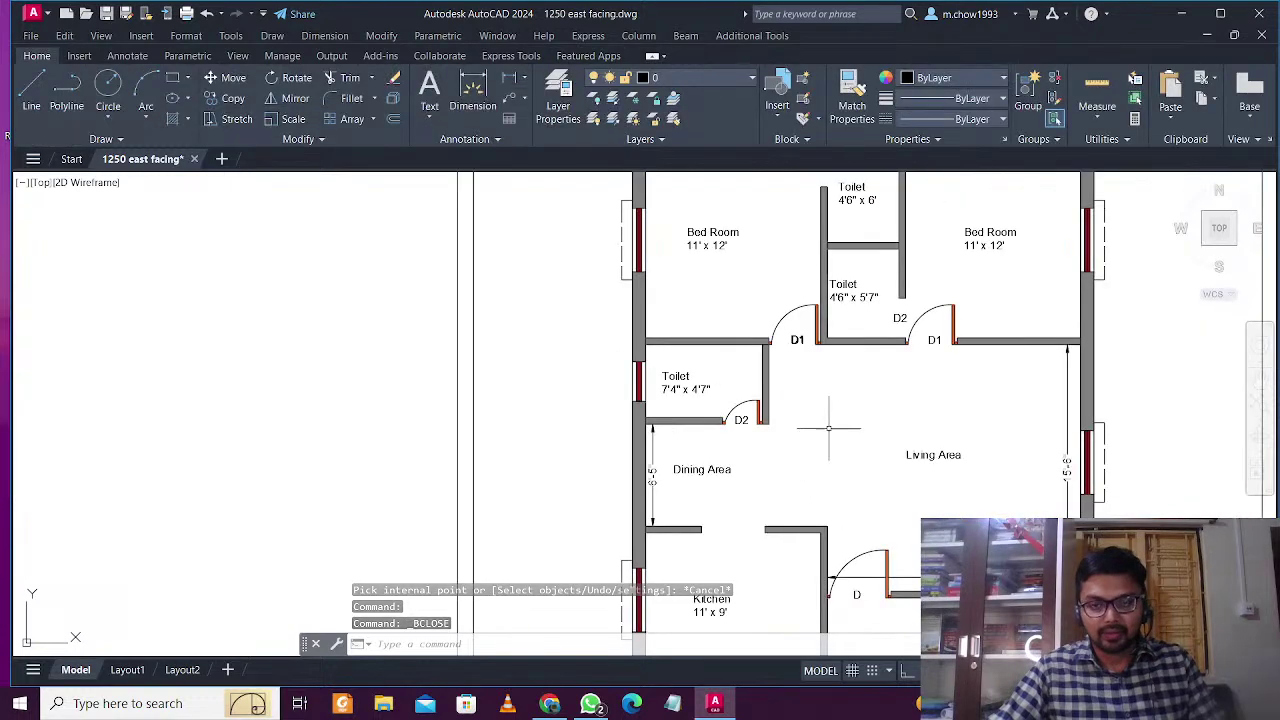
middle_click_drag(865, 488, 822, 499)
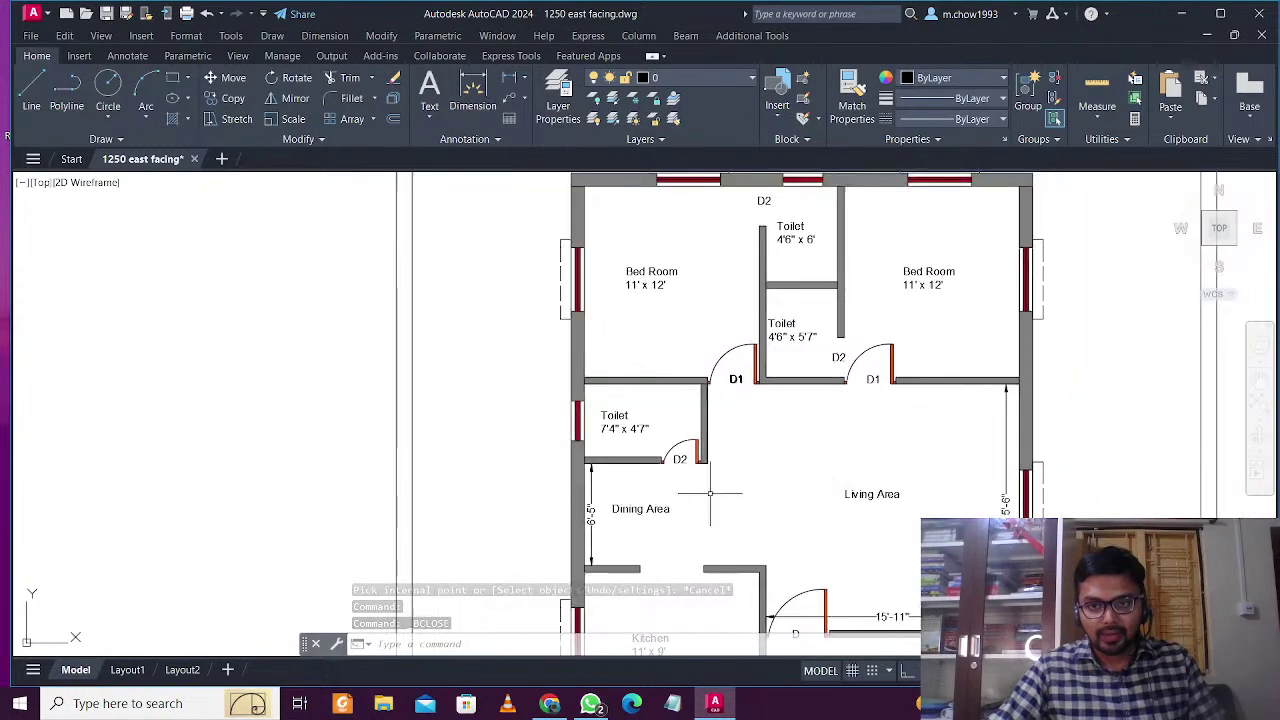
scroll(688, 480, "up", 5)
left_click(683, 415)
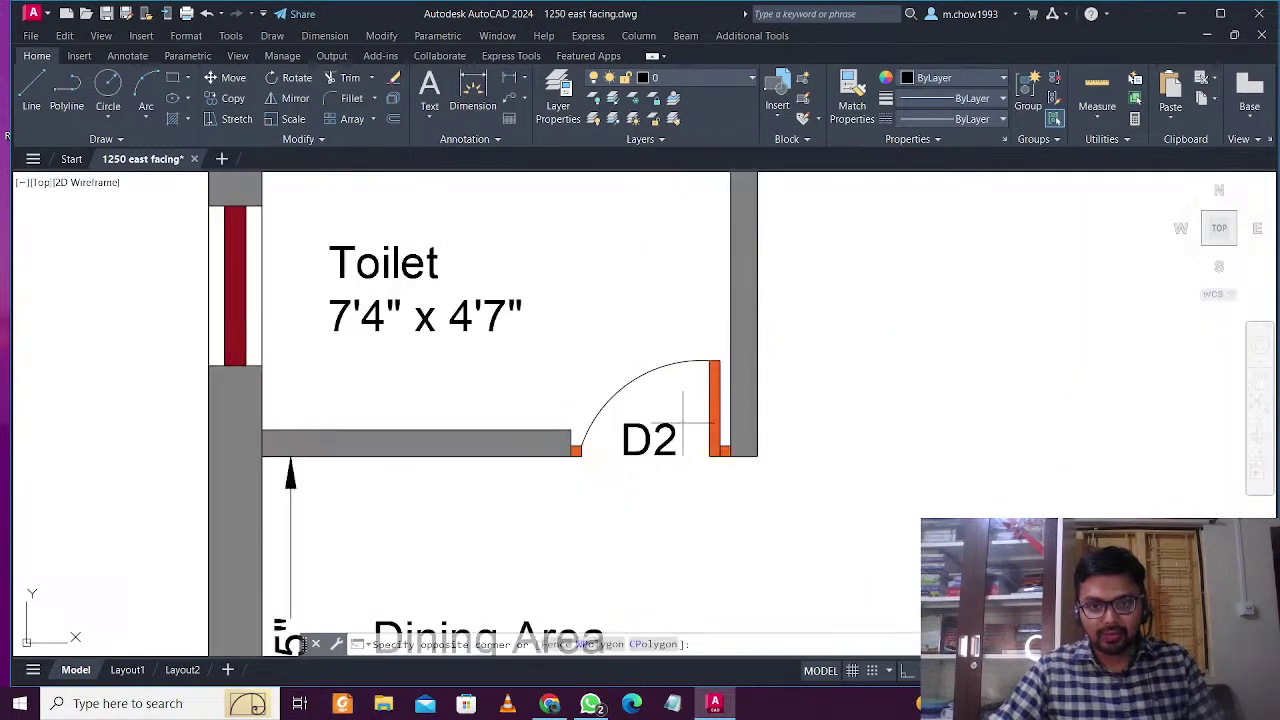
left_click(677, 374)
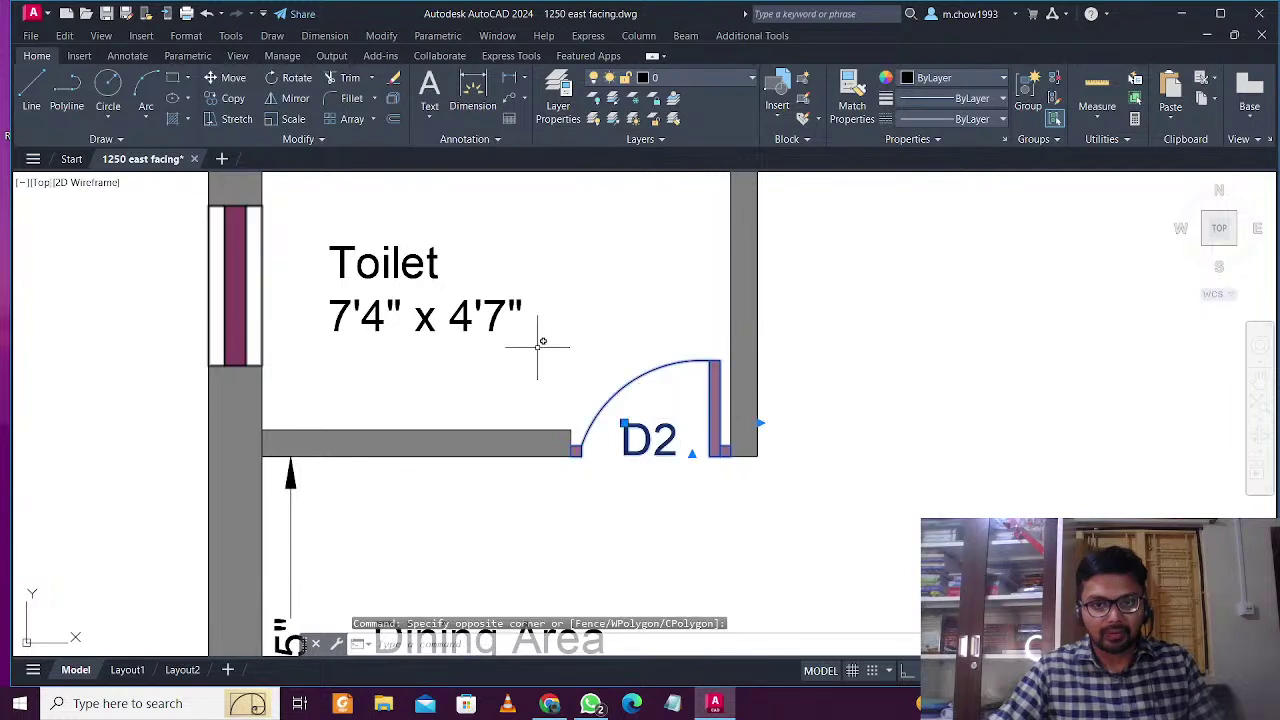
type("co")
key("Return")
scroll(702, 448, "up", 6)
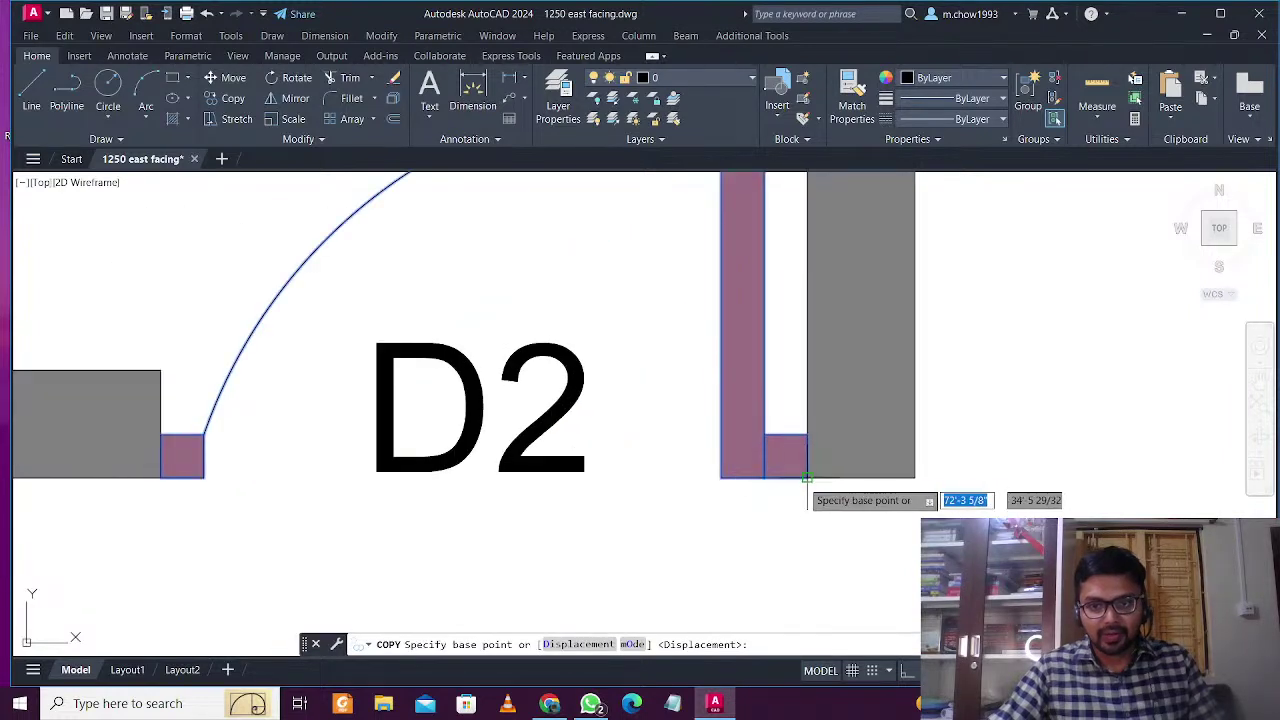
left_click(797, 478)
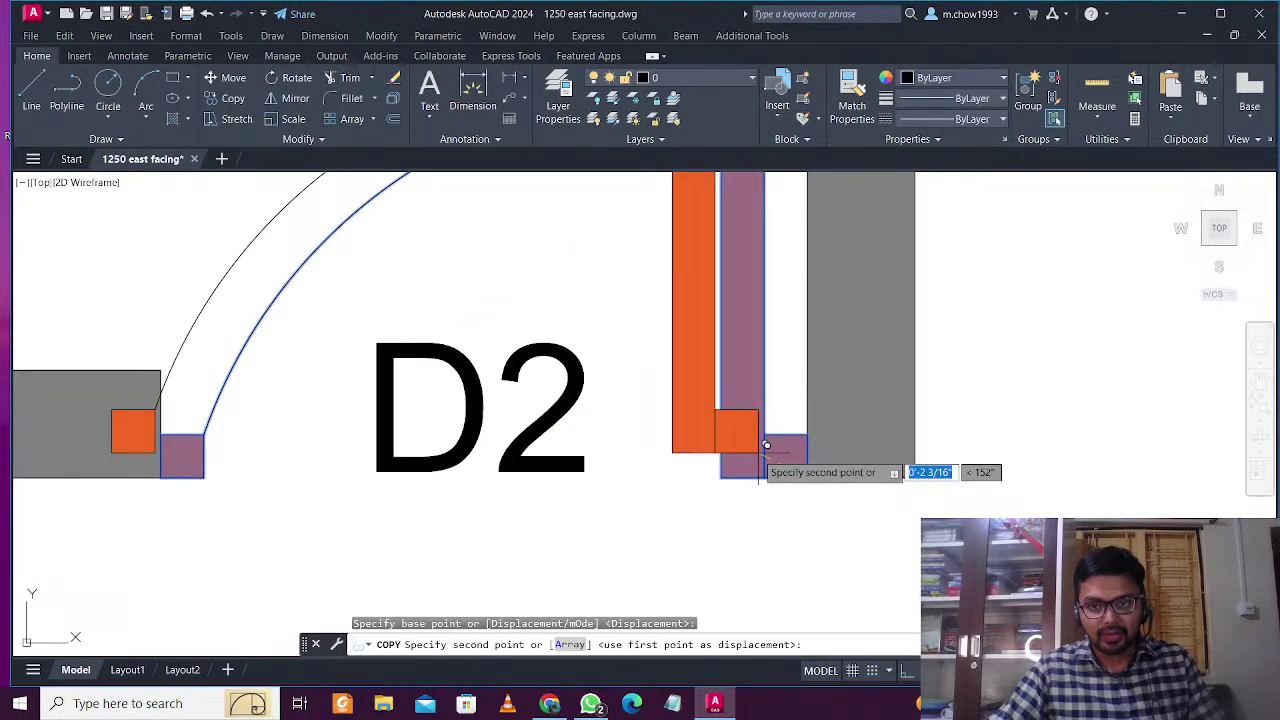
scroll(766, 446, "down", 8)
scroll(688, 495, "up", 2)
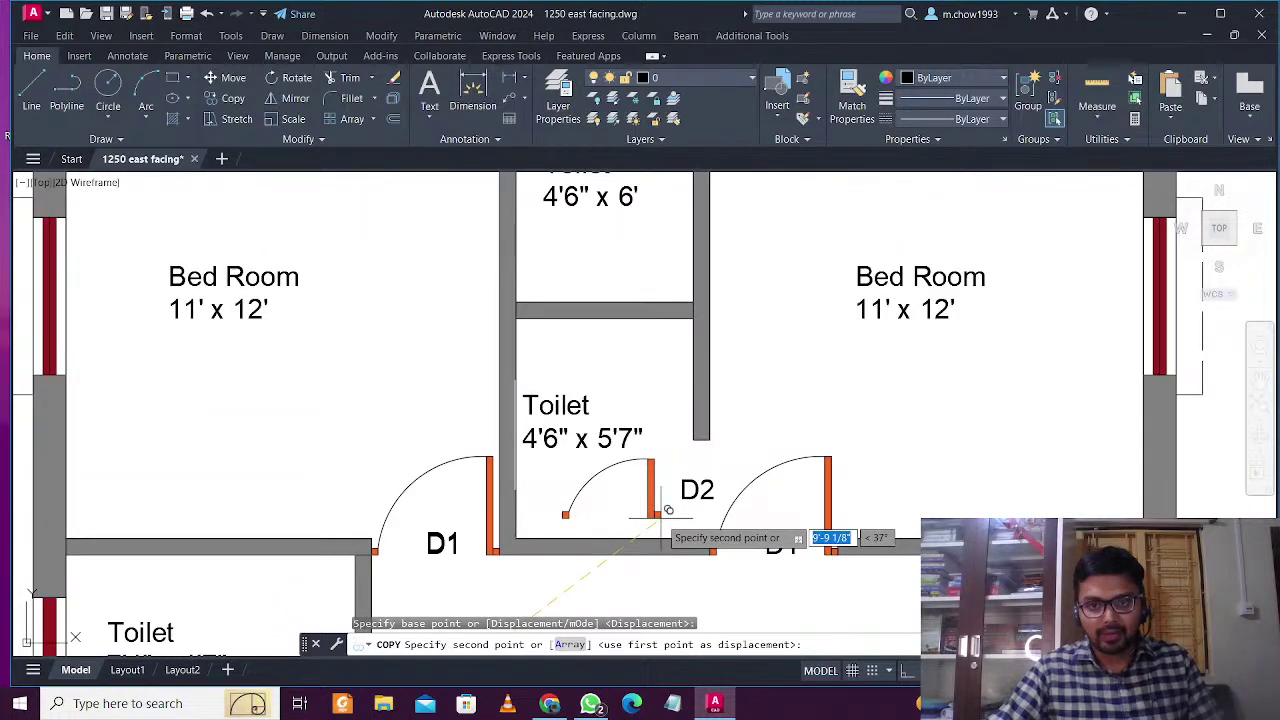
left_click(660, 518)
key("Escape")
With Ortho on, rotate the D2 door in the 4'6" x 5'7" toilet 90° about its right frame square's upper right corner
scroll(659, 454, "down", 3)
scroll(659, 466, "up", 4)
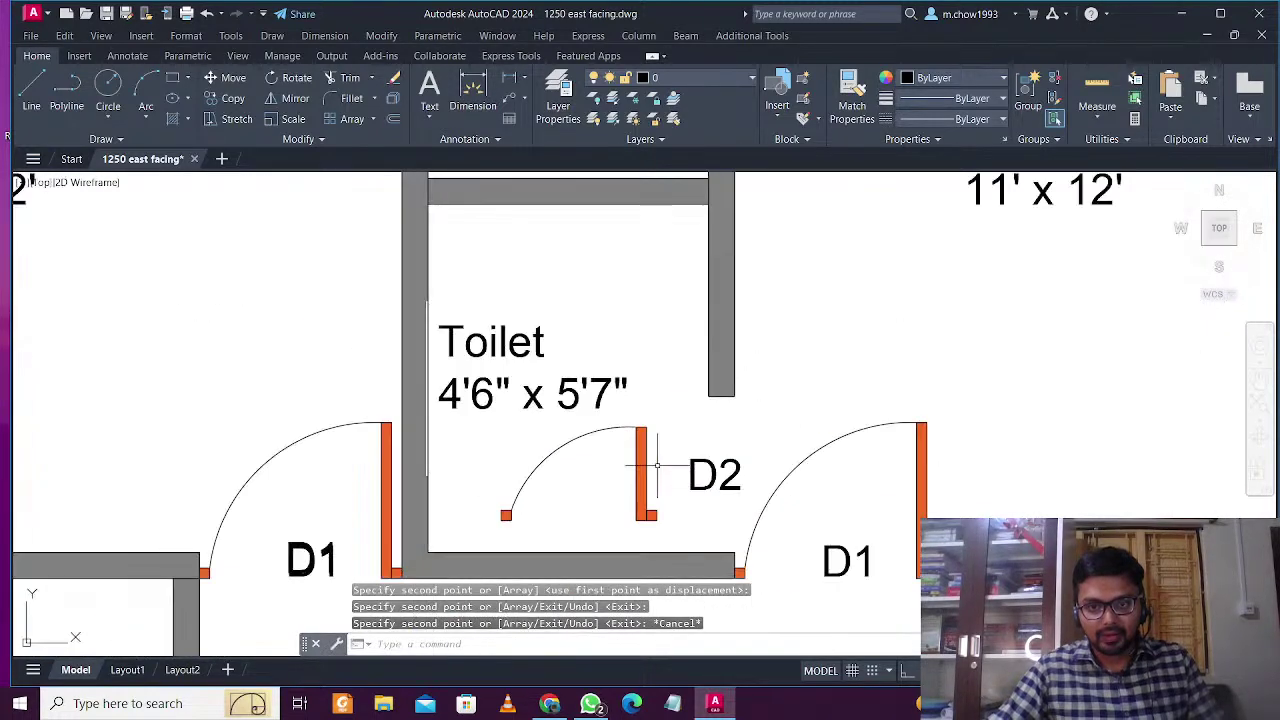
left_click(665, 459)
left_click(608, 469)
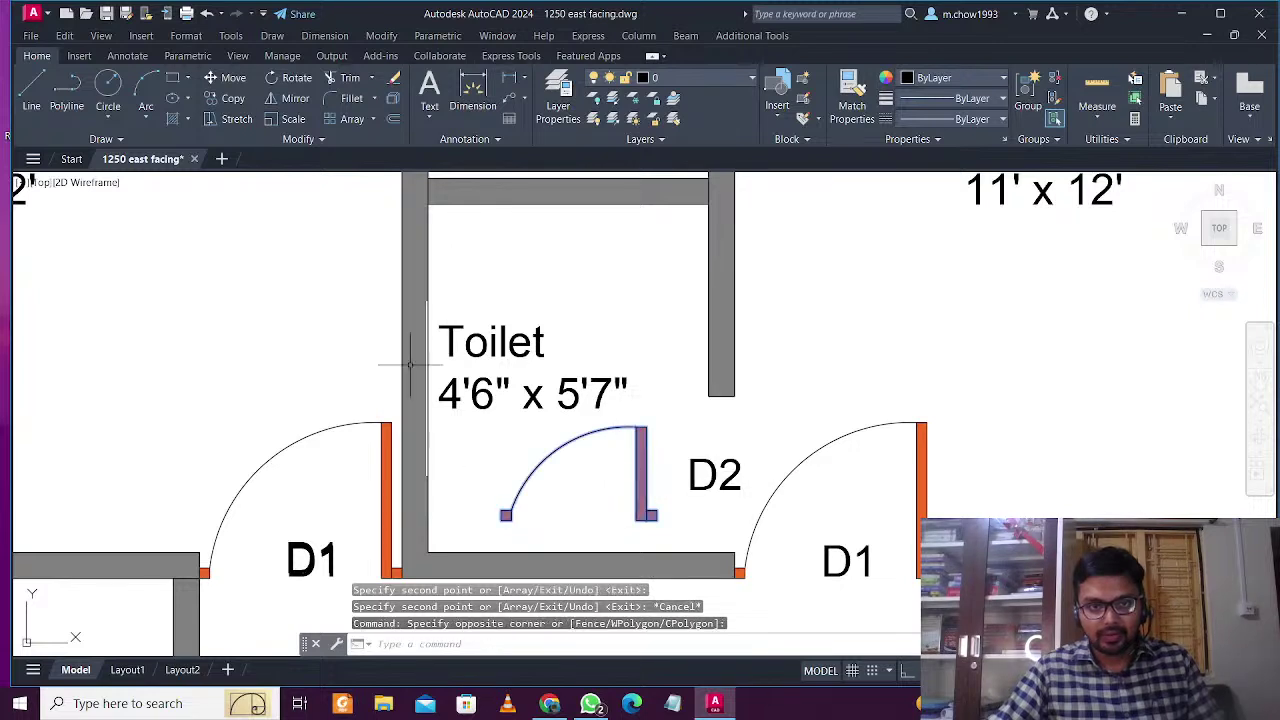
left_click(291, 77)
left_click(908, 671)
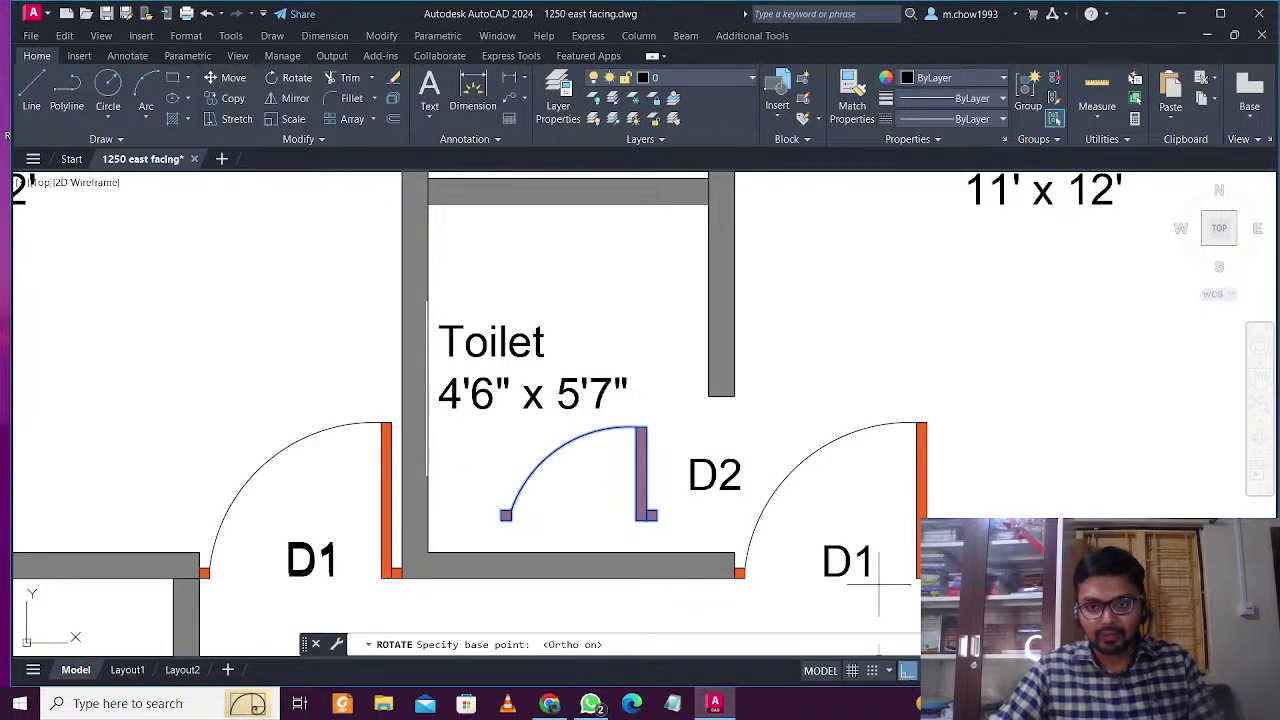
left_click(657, 510)
left_click(665, 389)
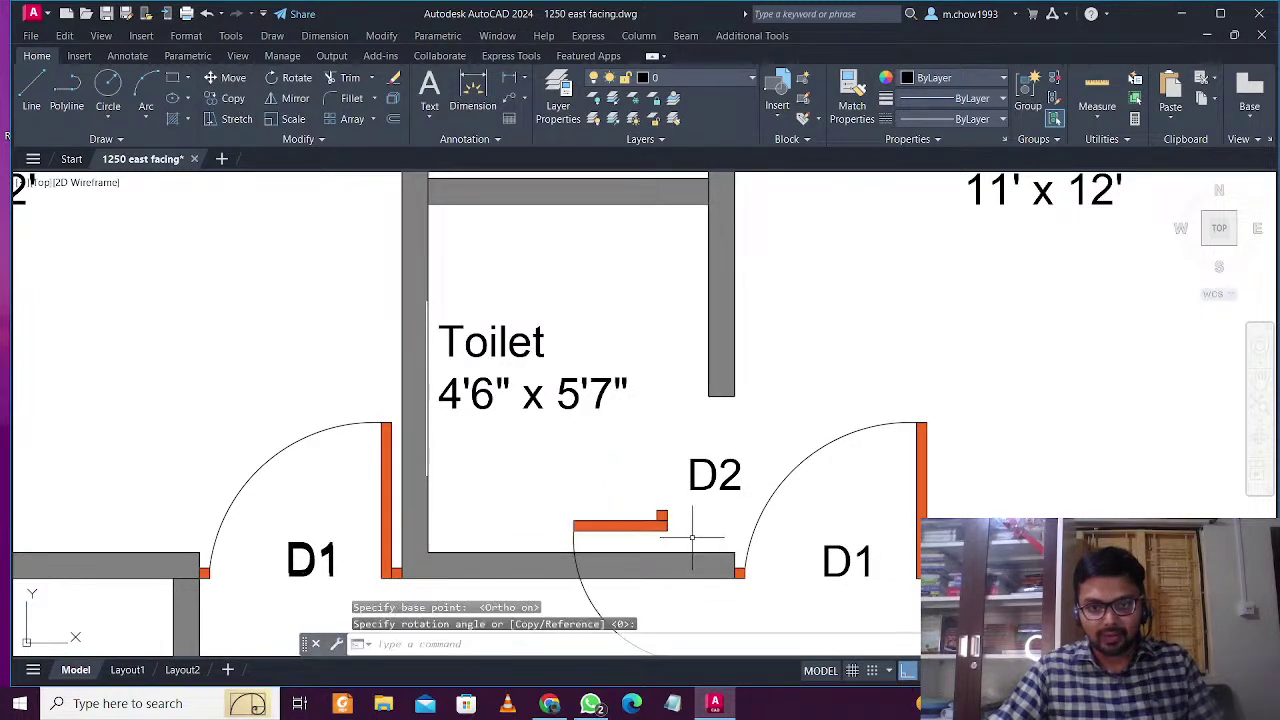
Mirror the rotated D2 door across a horizontal line through its frame square's upper right corner, erasing the source
left_click(693, 537)
left_click(623, 491)
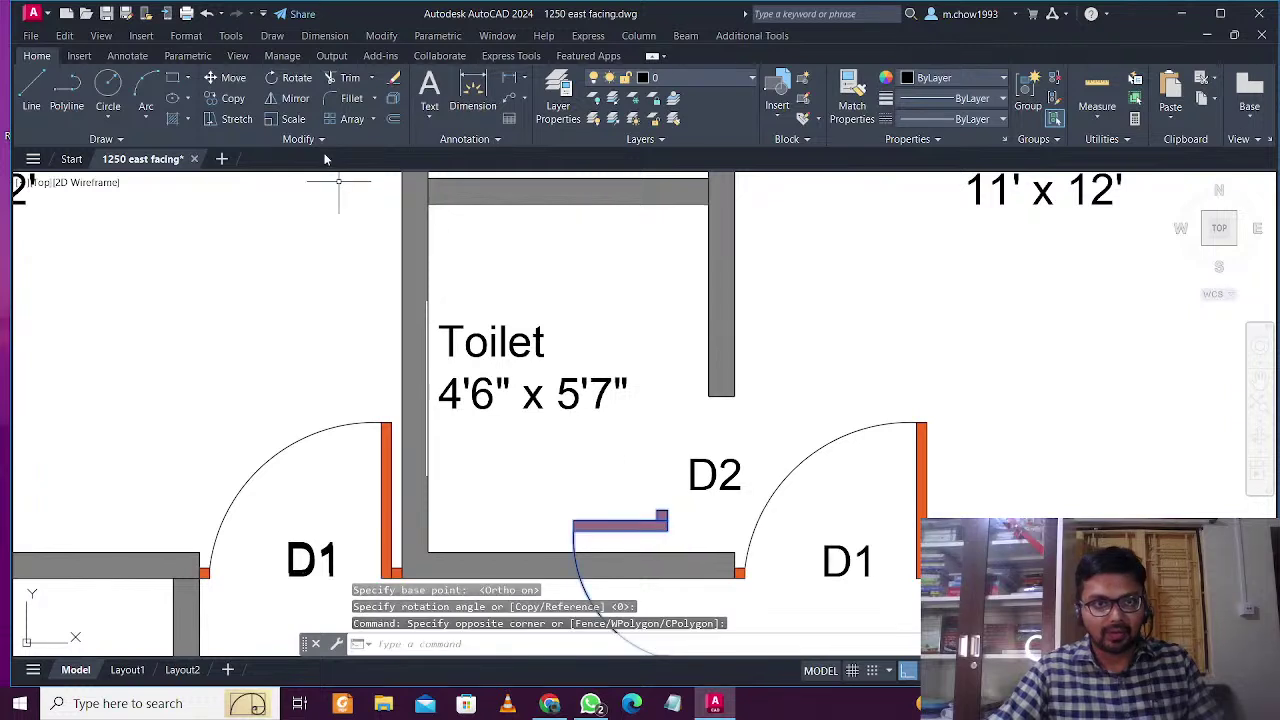
left_click(295, 98)
left_click(665, 509)
left_click(529, 492)
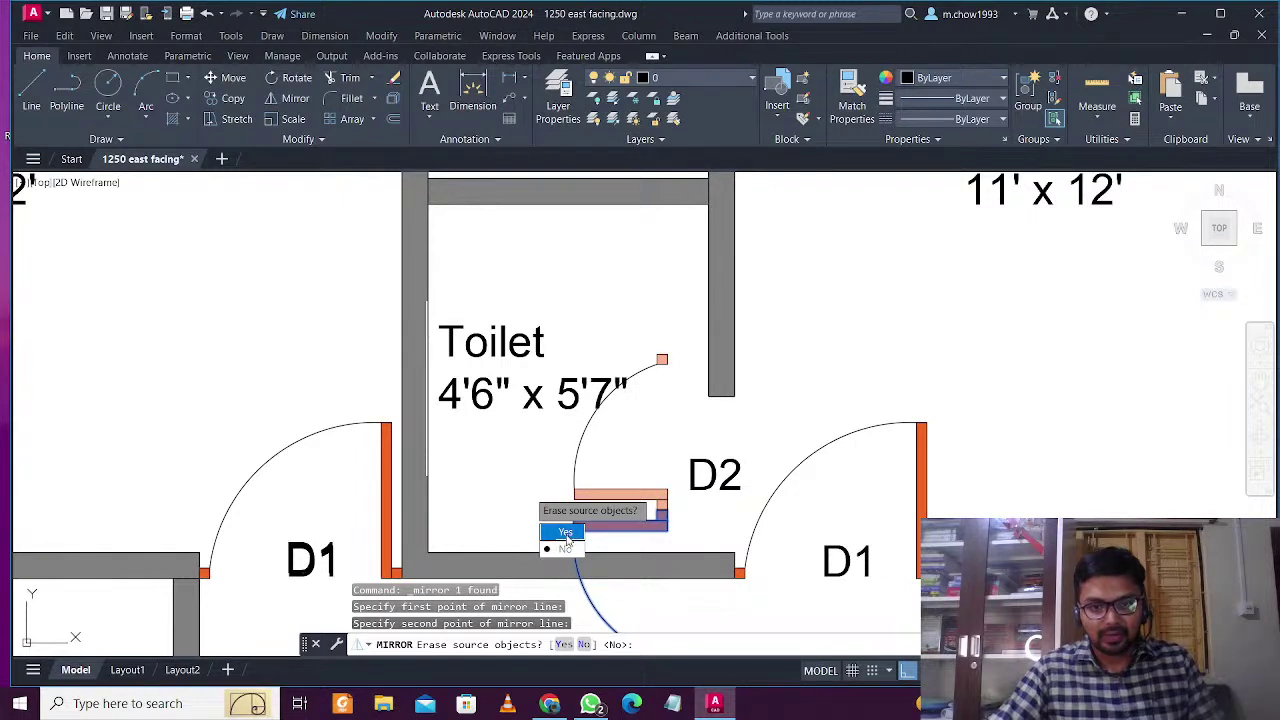
left_click(566, 534)
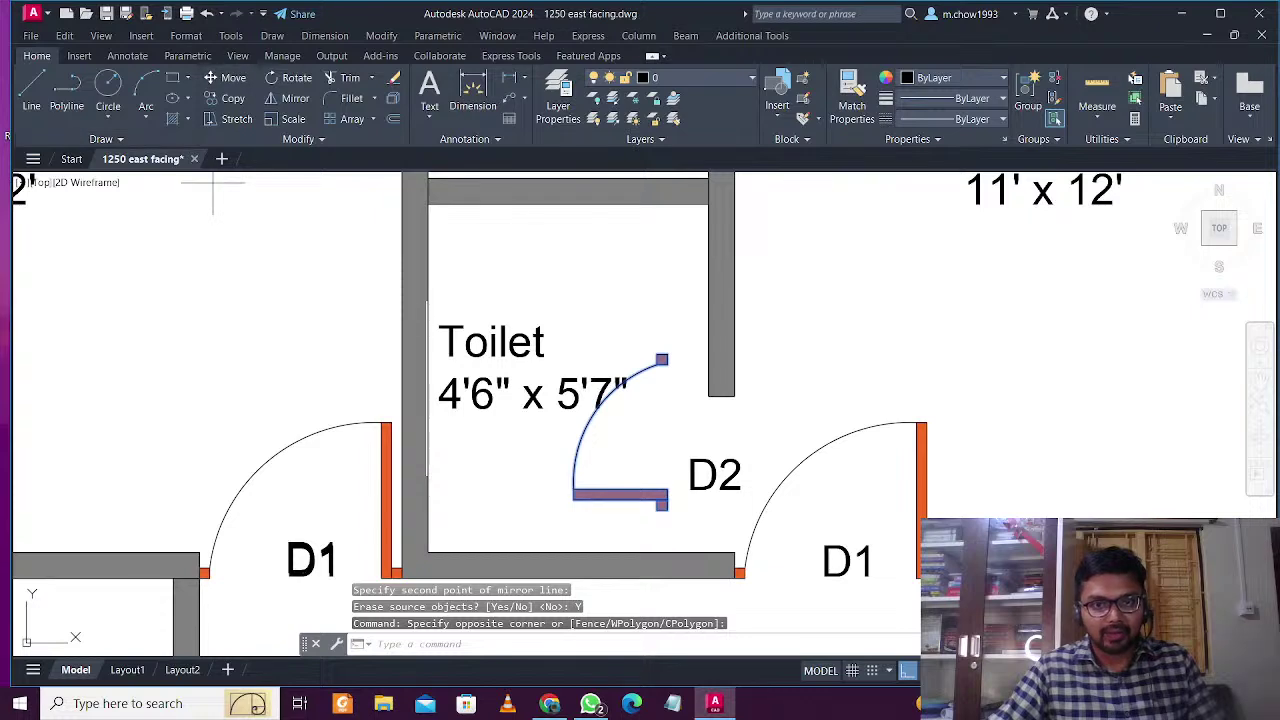
Move the mirrored D2 door by its upper frame square's upper right corner to the lower right corner of the wall above the opening
type("m")
key("space")
left_click(661, 360)
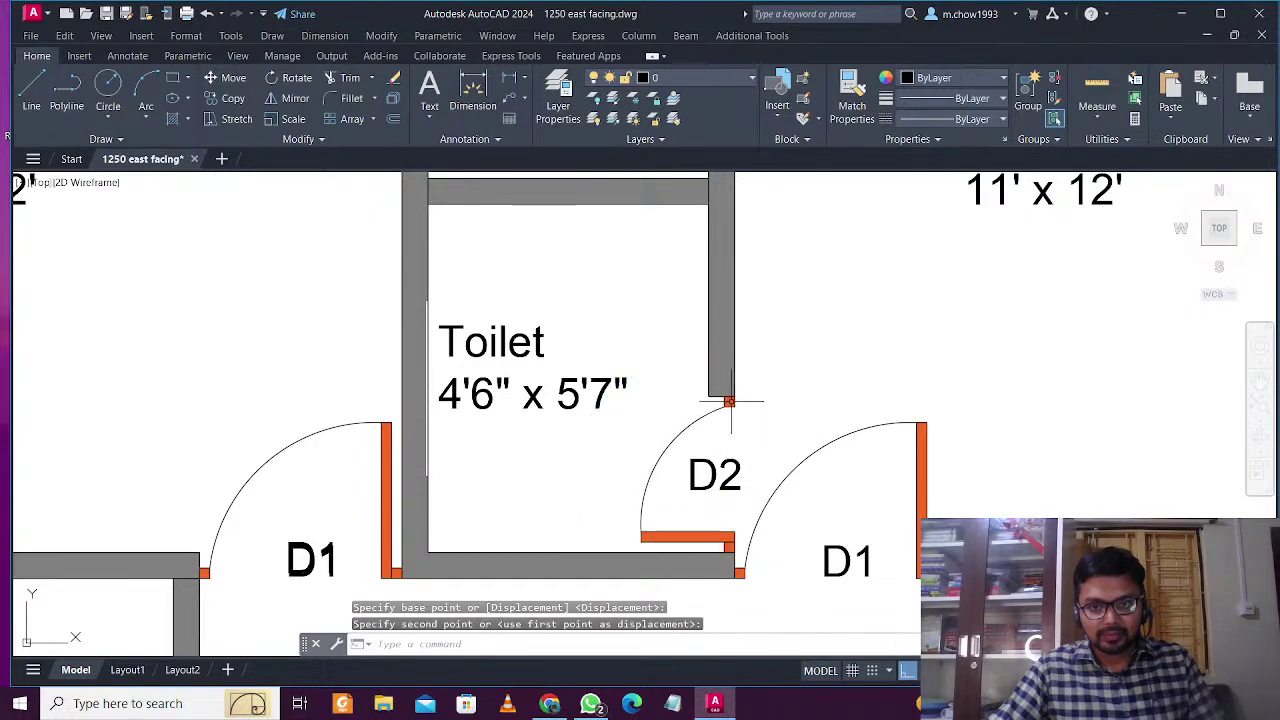
Rotate the D2 door copy at the 4'6" x 6' toilet 90° about its right frame square's upper right corner
scroll(640, 445, "down", 4)
scroll(591, 243, "up", 5)
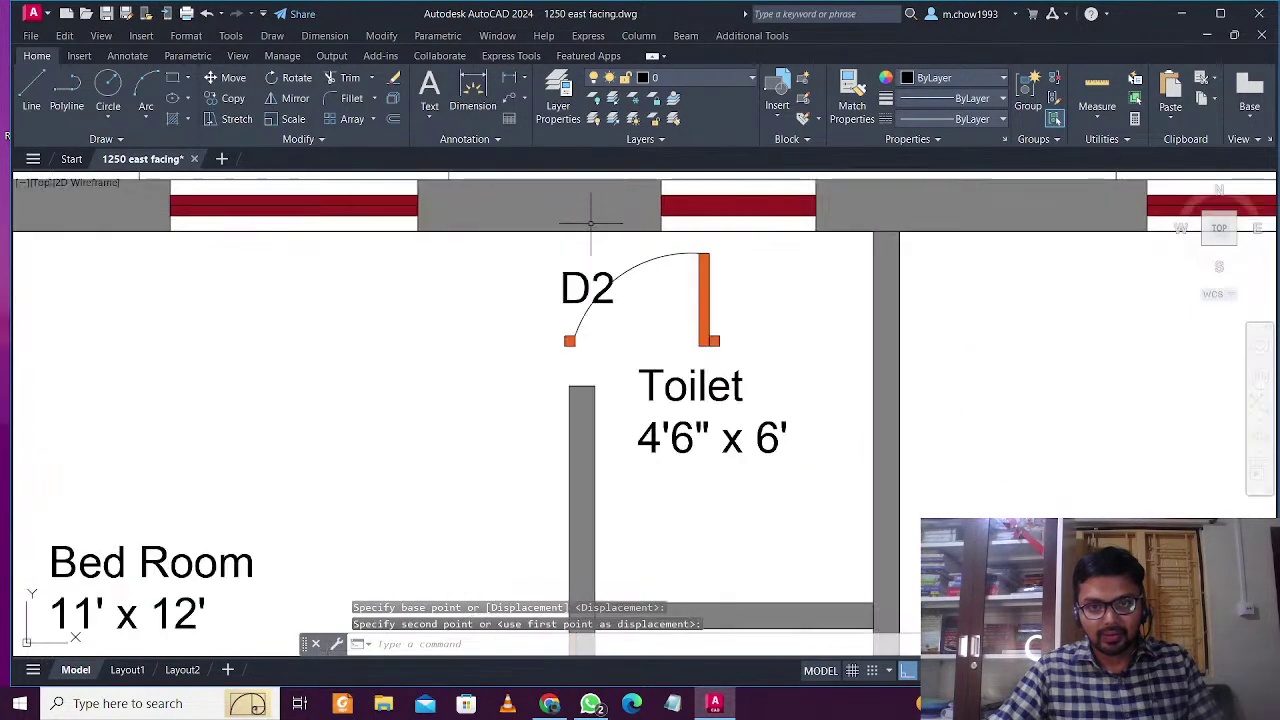
left_click(703, 293)
left_click(703, 293)
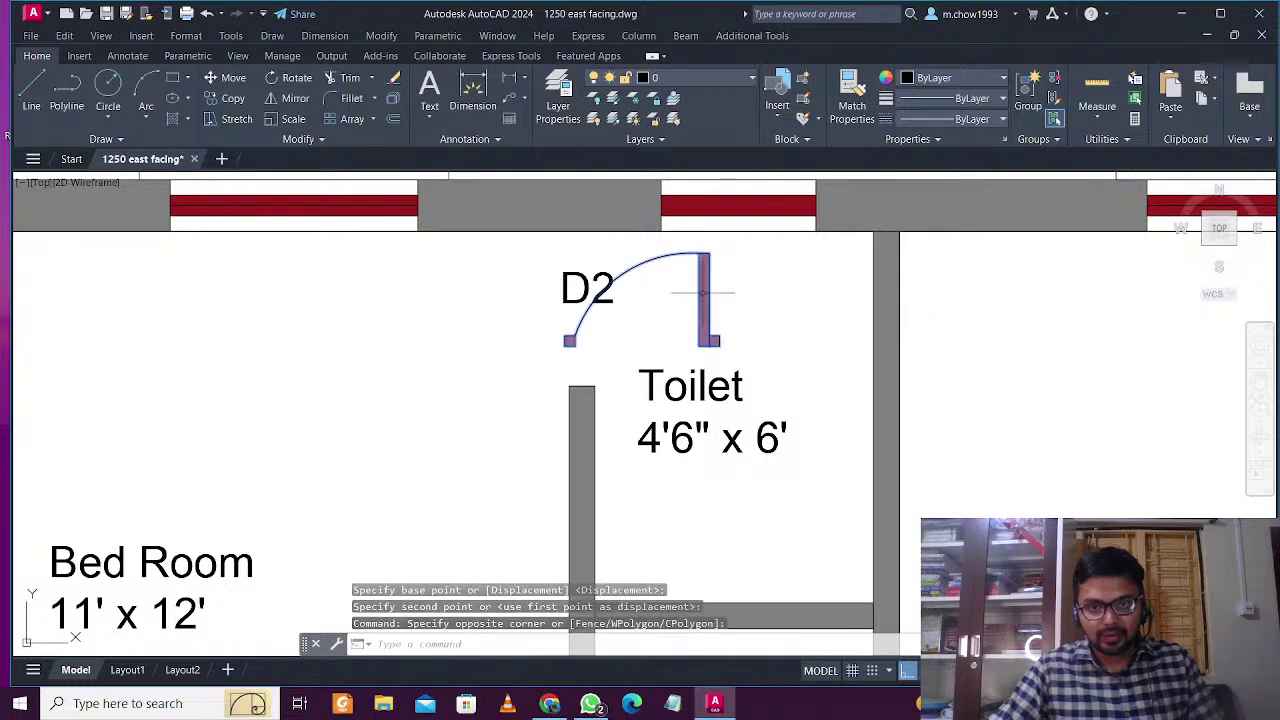
left_click(291, 80)
scroll(760, 380, "up", 3)
scroll(691, 323, "down", 2)
middle_click_drag(712, 335, 705, 458)
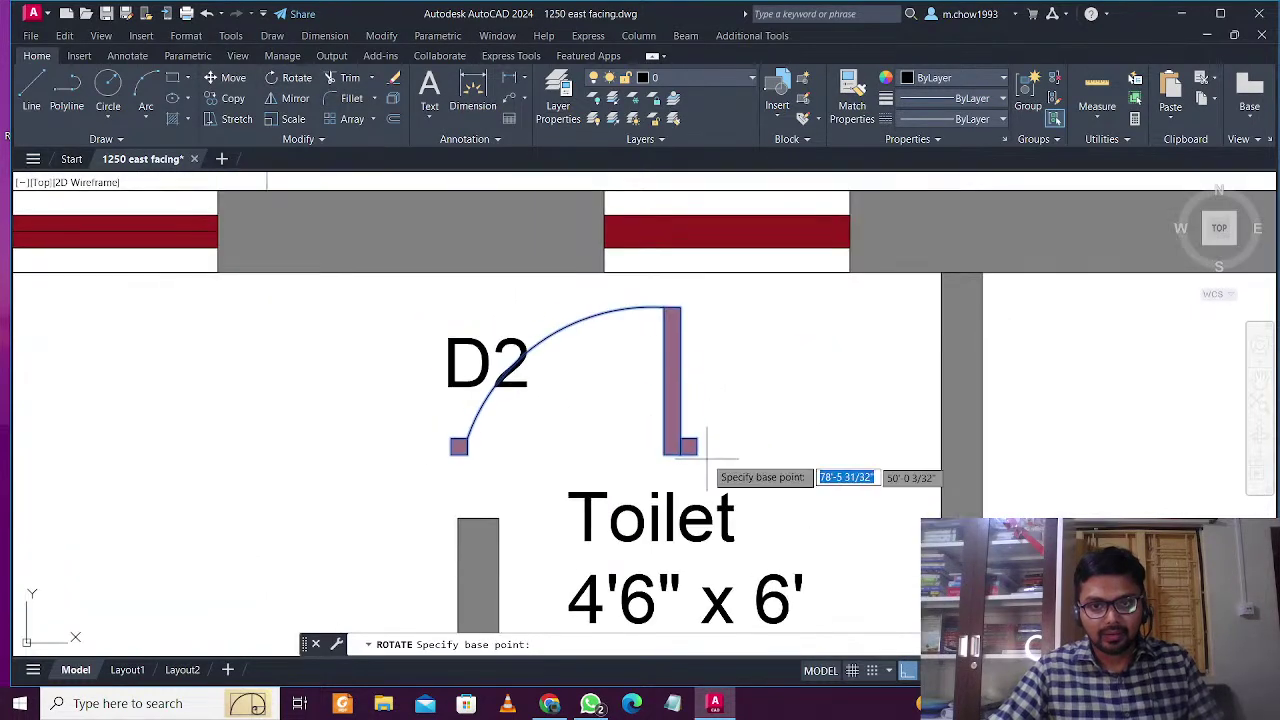
left_click(701, 442)
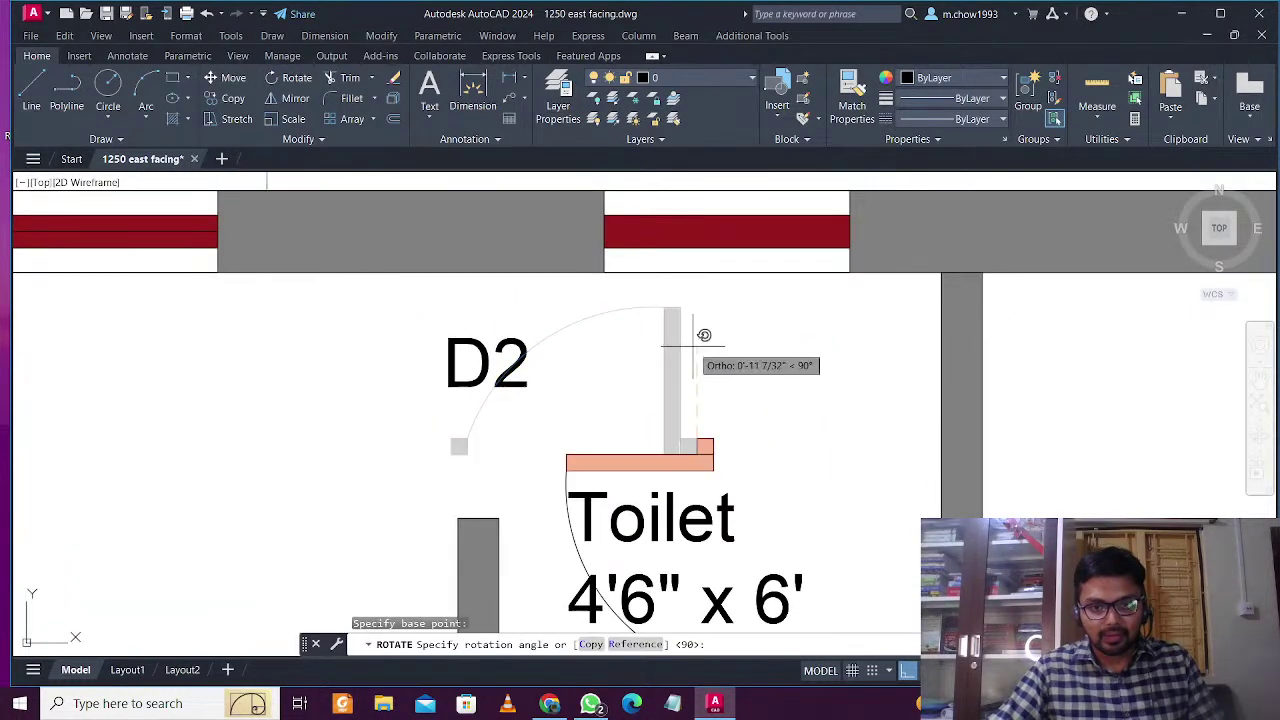
left_click(704, 335)
Rotate the D2 door at the 4'6" x 6' toilet a further 180° about its frame square's upper right corner
left_click(762, 476)
left_click(704, 412)
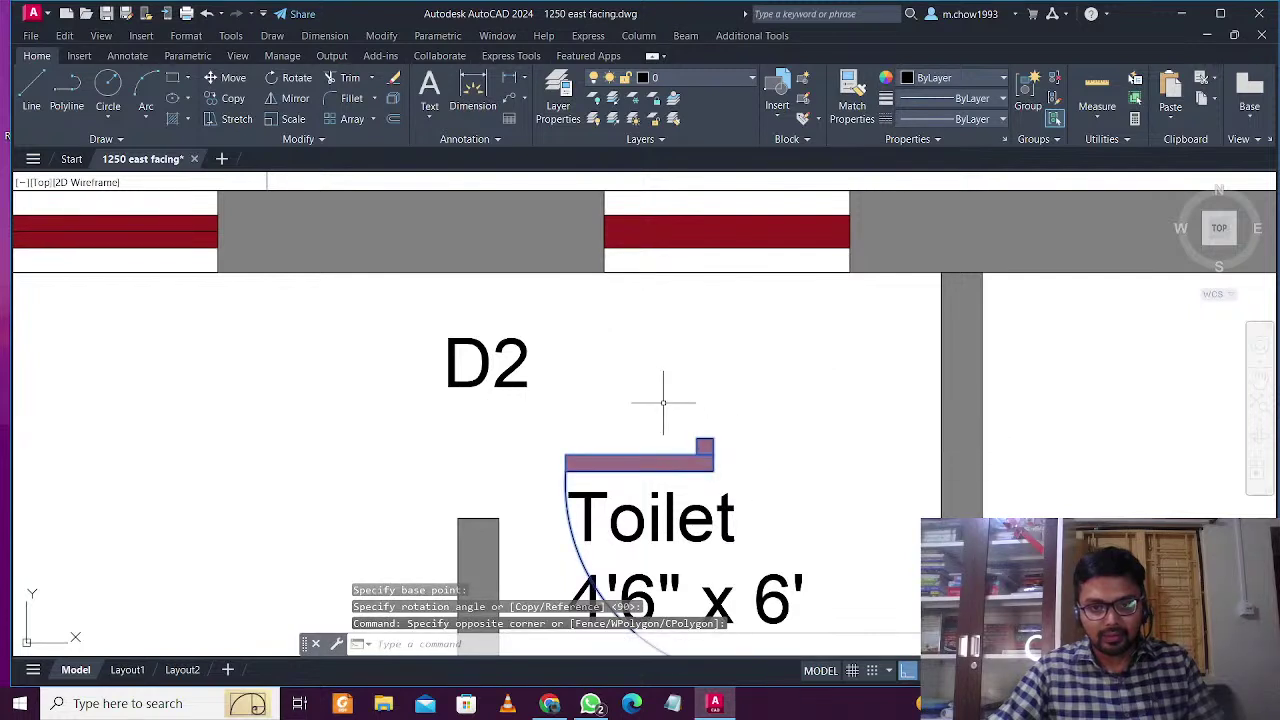
left_click(306, 80)
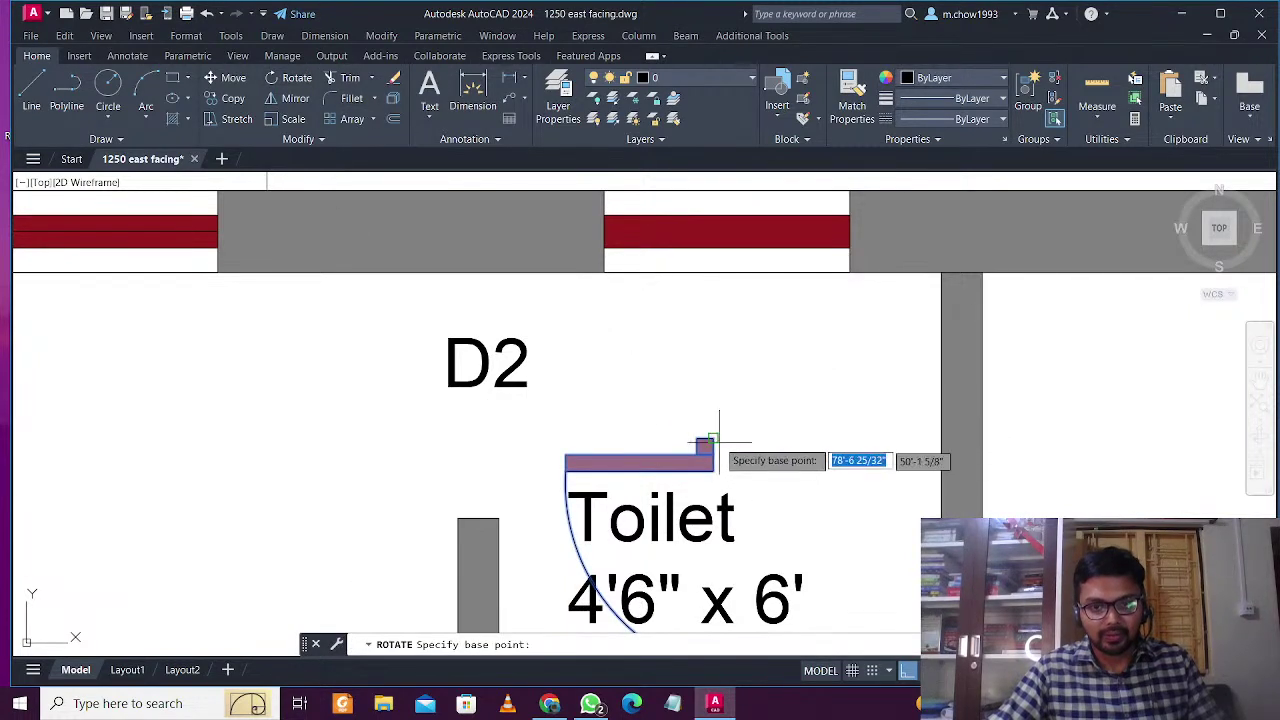
left_click(713, 438)
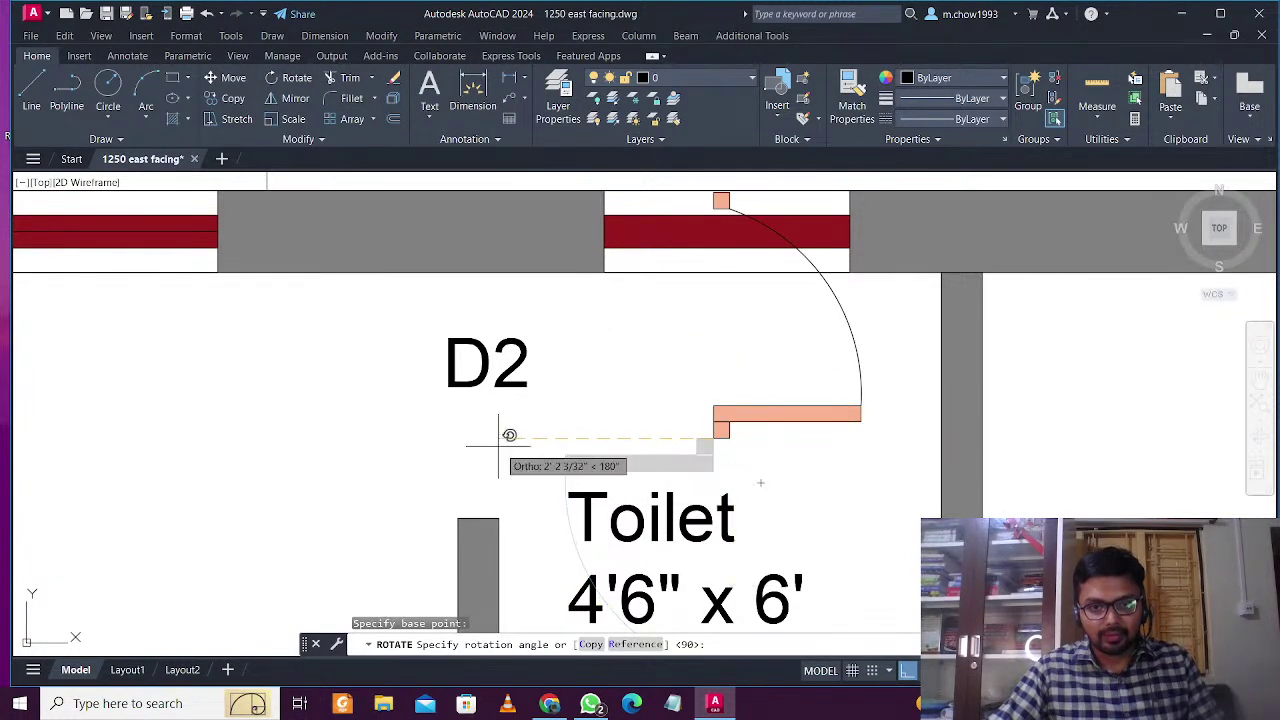
key("Escape")
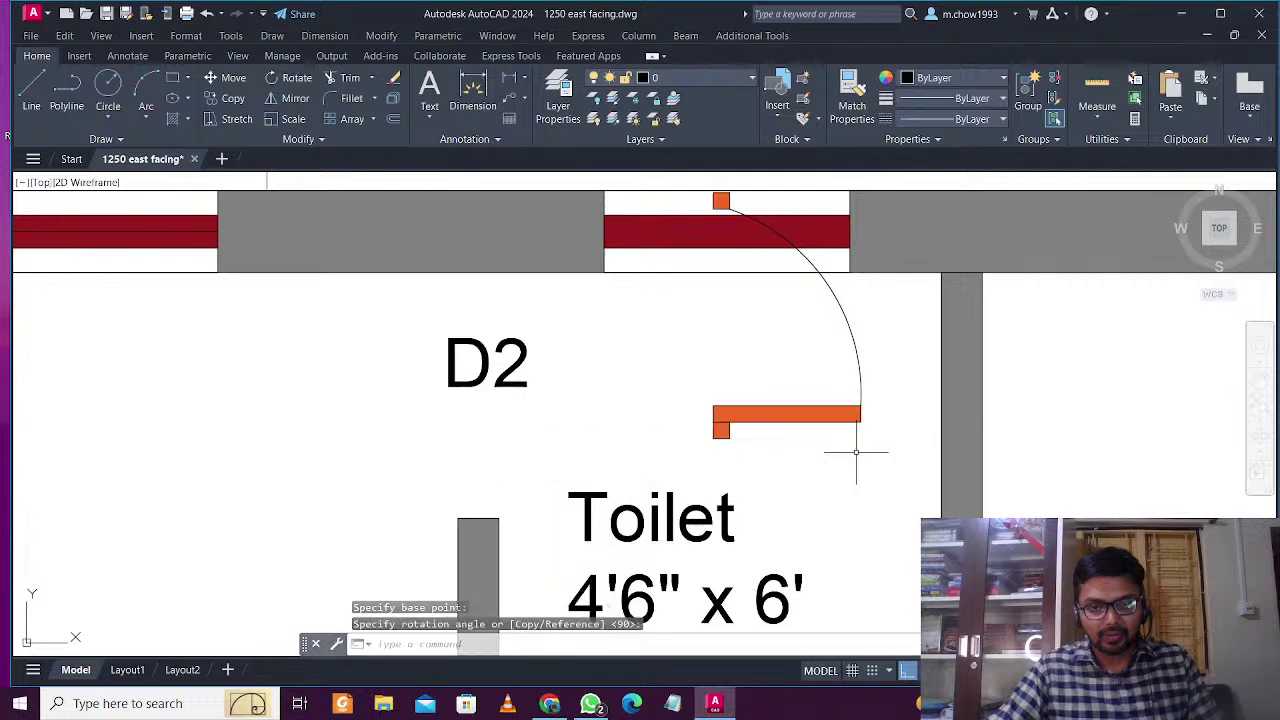
Mirror the rotated D2 door across a horizontal line through its lower frame square's lower left corner, erasing the source
type("mi")
key("Return")
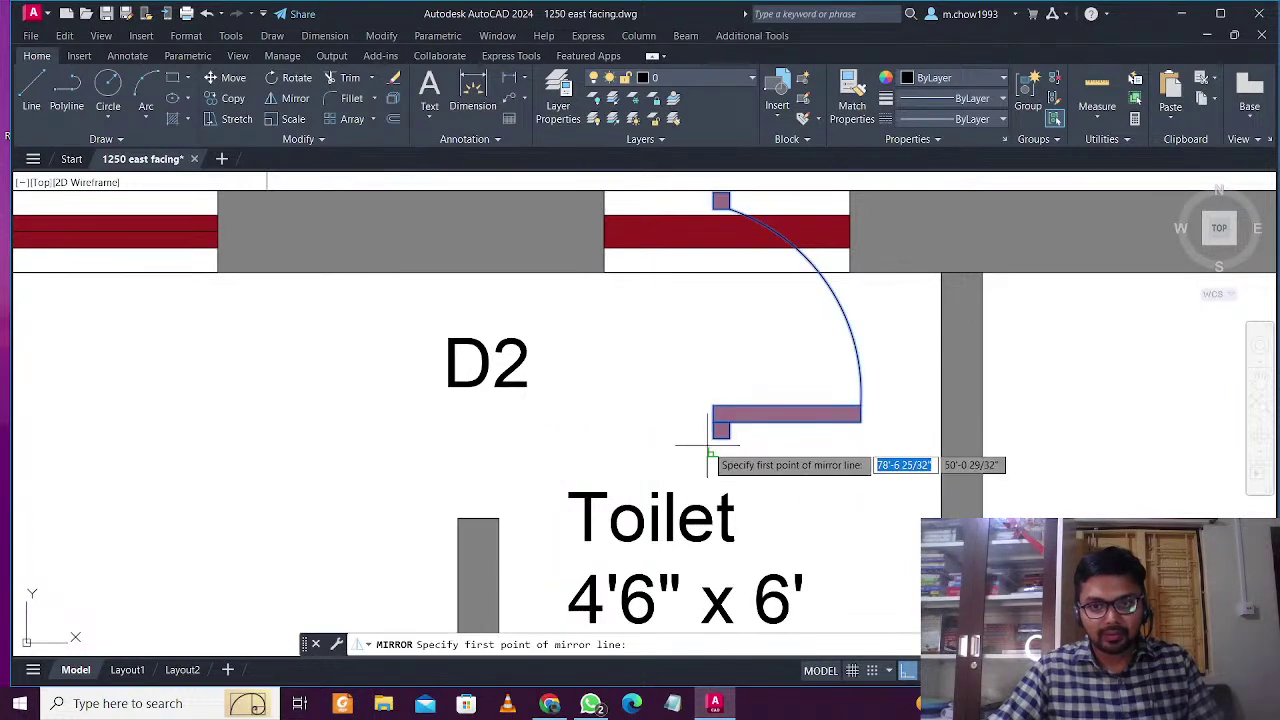
left_click(714, 436)
left_click(910, 438)
type("y")
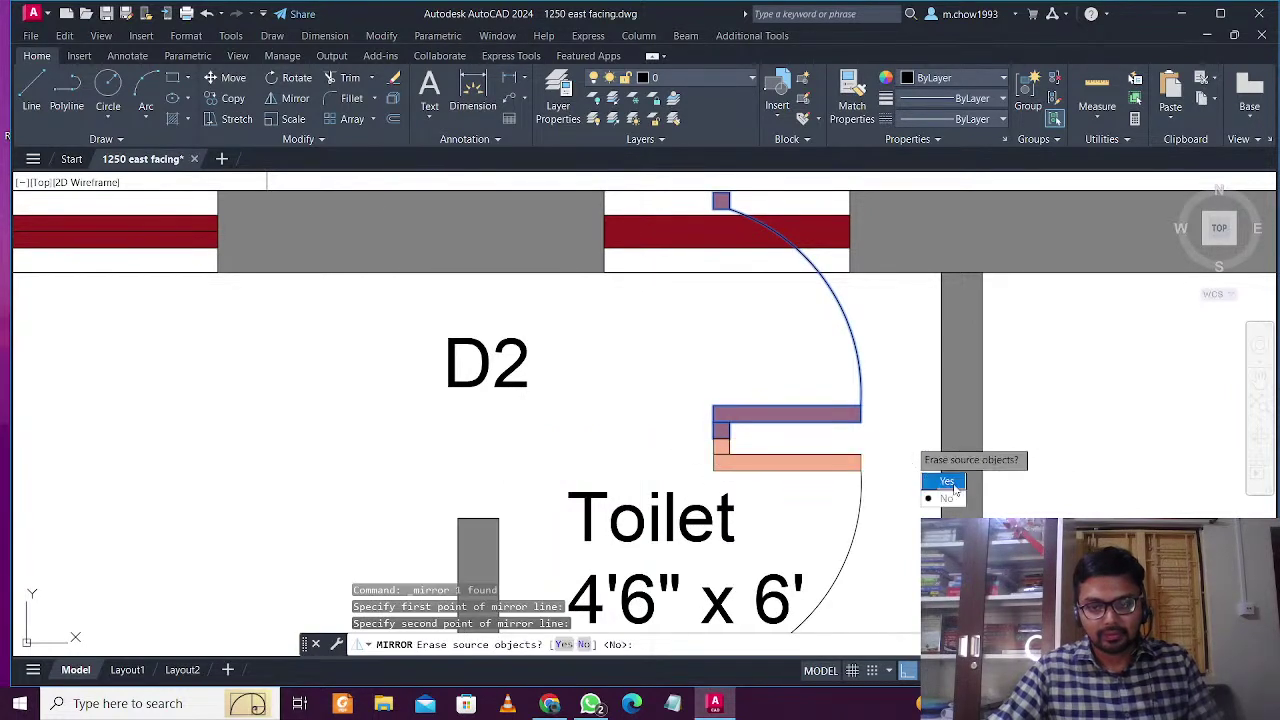
key("Return")
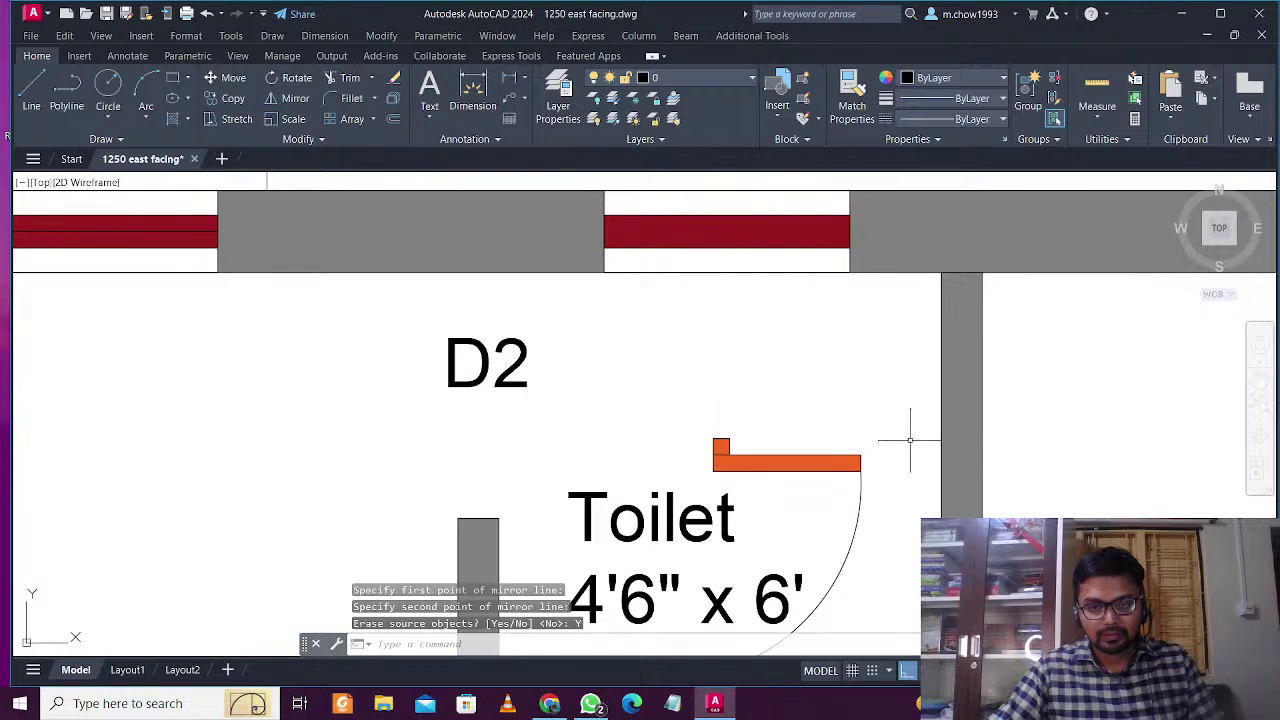
Move the mirrored D2 door by its lower frame square's lower left corner to the upper left corner of the wall below the opening
left_click(805, 483)
left_click(729, 414)
middle_click_drag(729, 414, 705, 366)
middle_click_drag(629, 440, 641, 300)
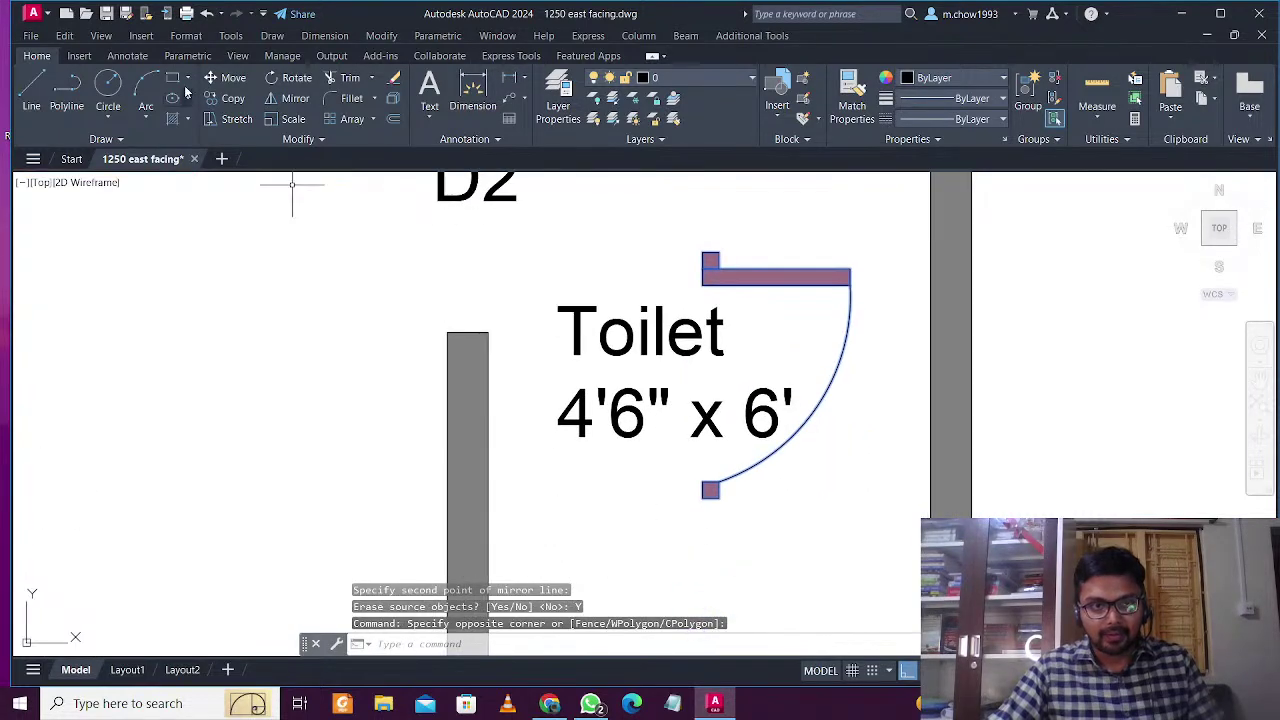
left_click(216, 78)
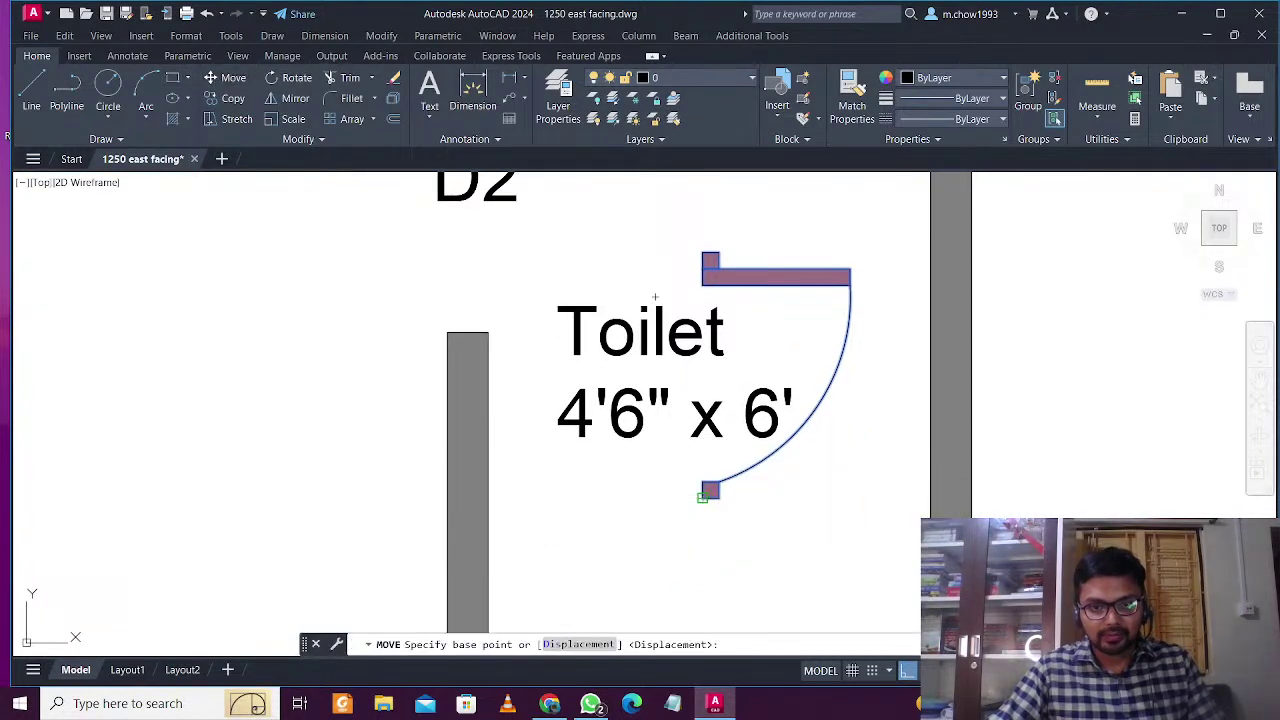
left_click(703, 497)
left_click(448, 331)
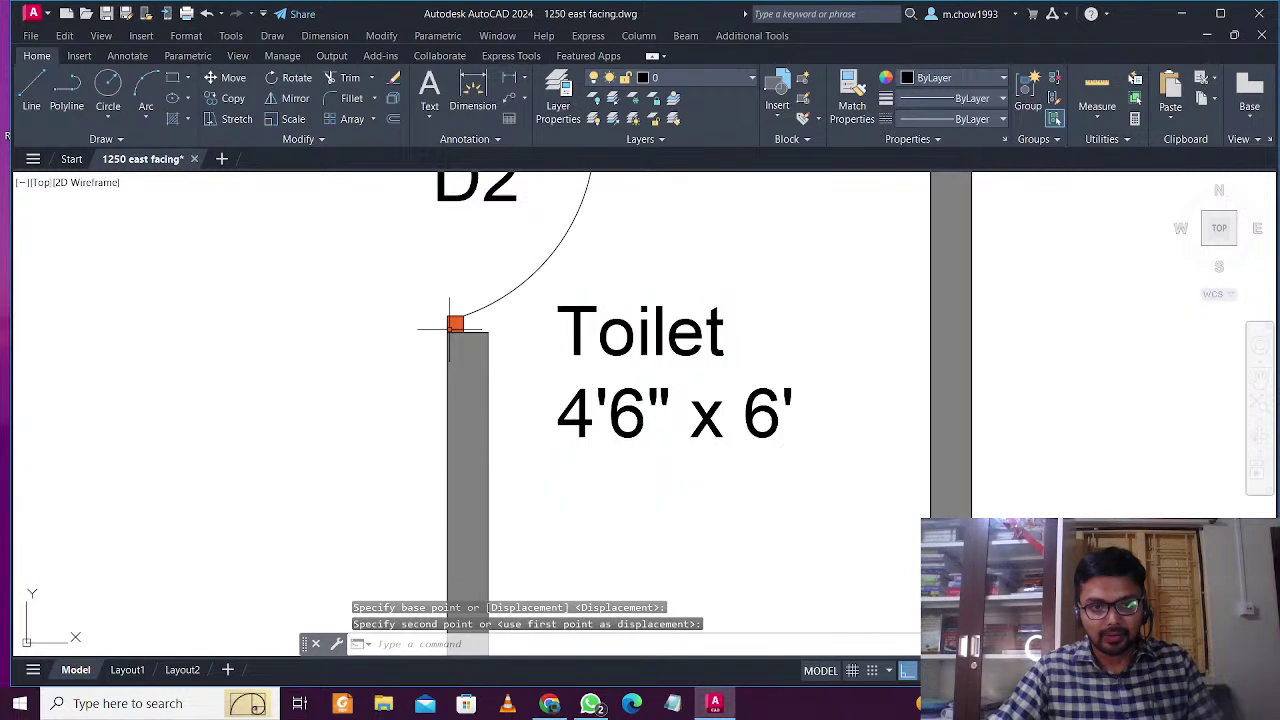
With Ortho off, copy the D2 label from the 7'4" x 4'7" toilet to above the right bedroom's north window
scroll(449, 326, "down", 8)
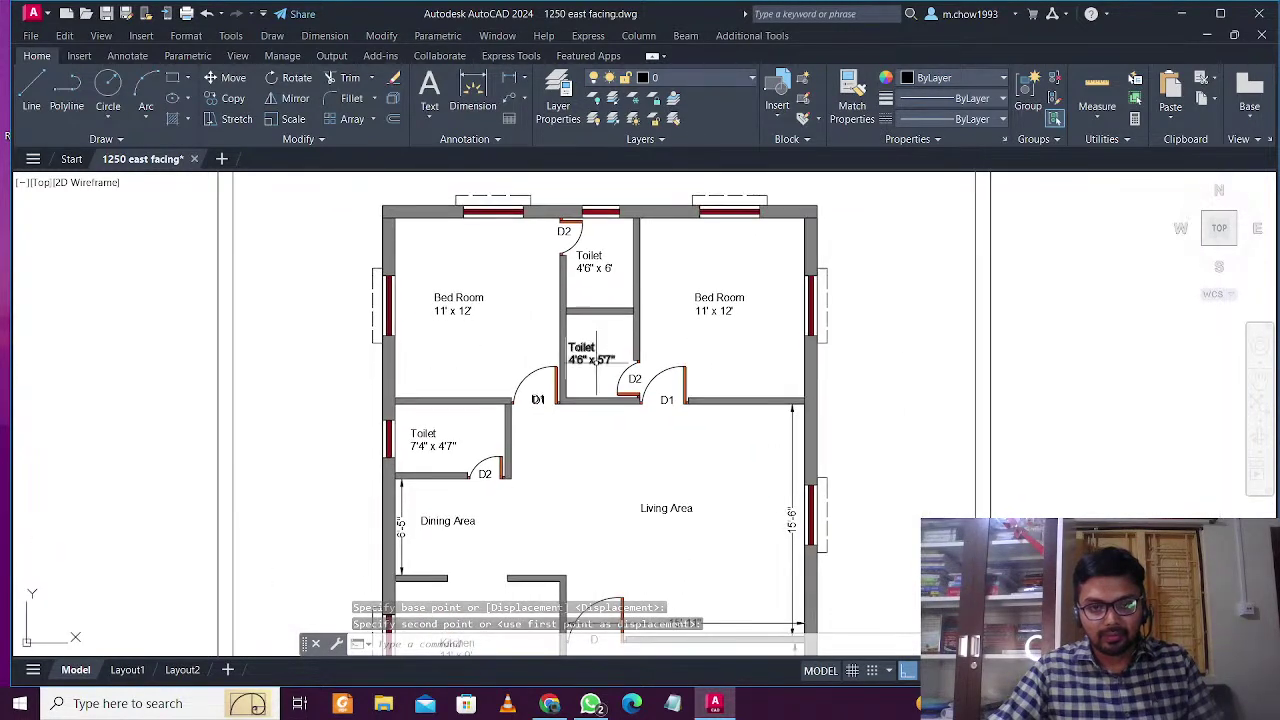
scroll(409, 560, "up", 2)
left_click(545, 438)
left_click(528, 426)
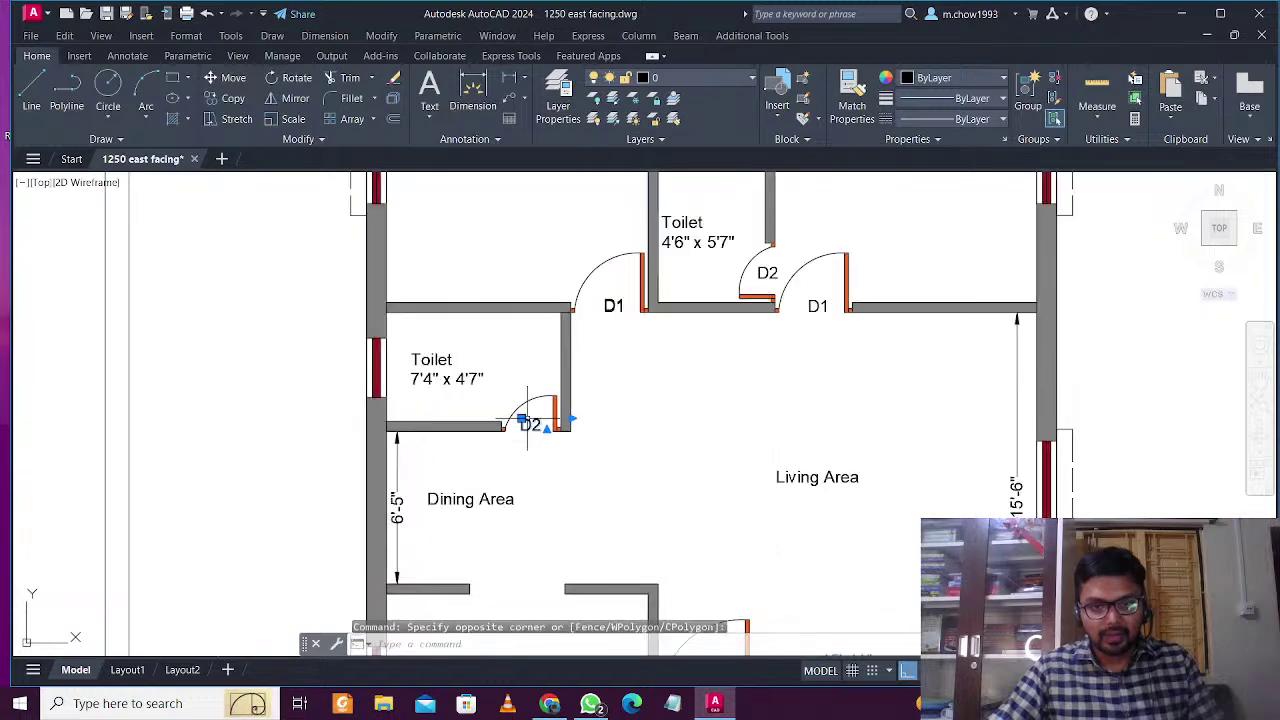
left_click(233, 101)
left_click(528, 420)
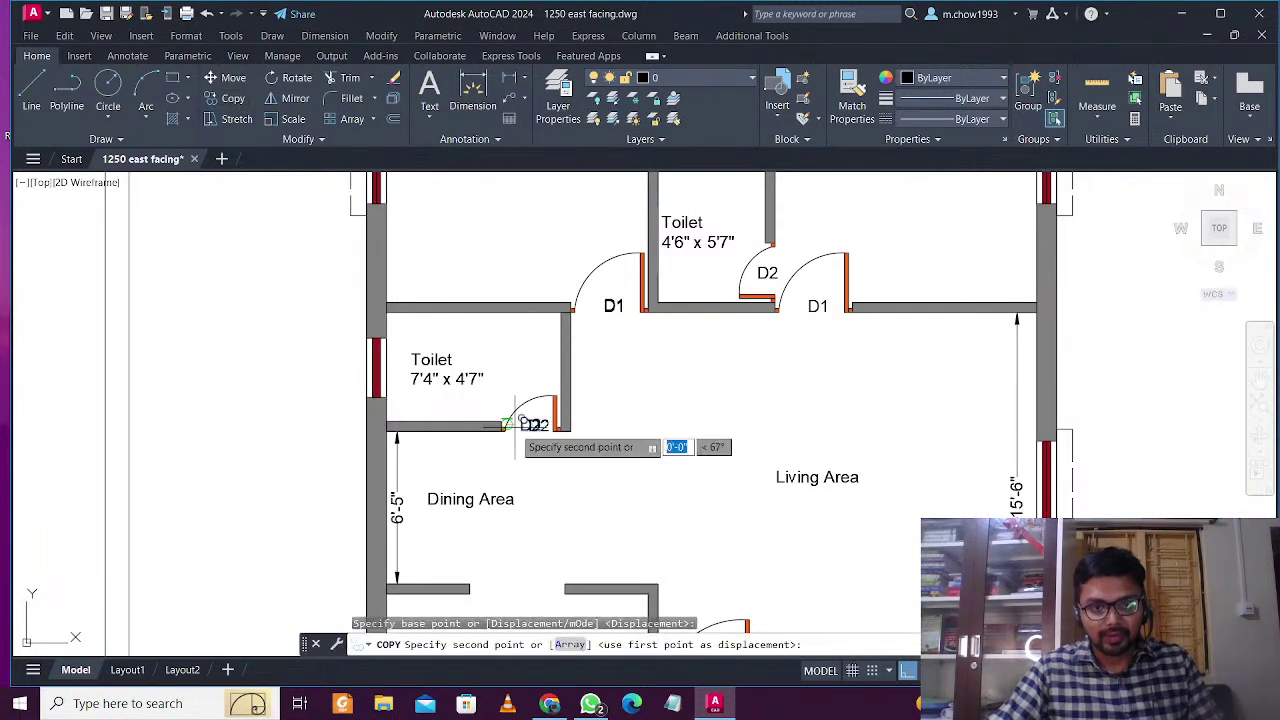
scroll(540, 430, "down", 5)
mouse_move(556, 450)
middle_mouse_down()
mouse_move(482, 314)
mouse_move(511, 320)
mouse_move(536, 476)
middle_mouse_up()
scroll(363, 477, "up", 3)
scroll(362, 476, "down", 2)
scroll(616, 433, "down", 2)
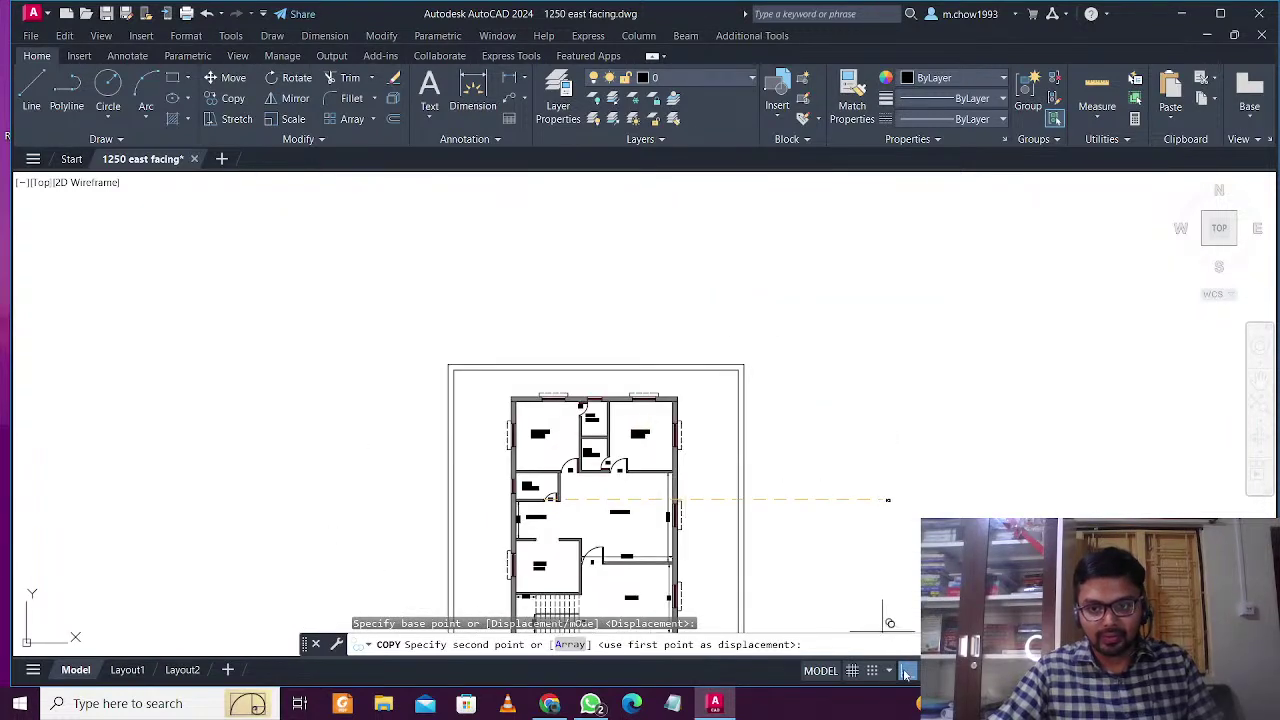
scroll(605, 415, "up", 5)
scroll(578, 397, "up", 2)
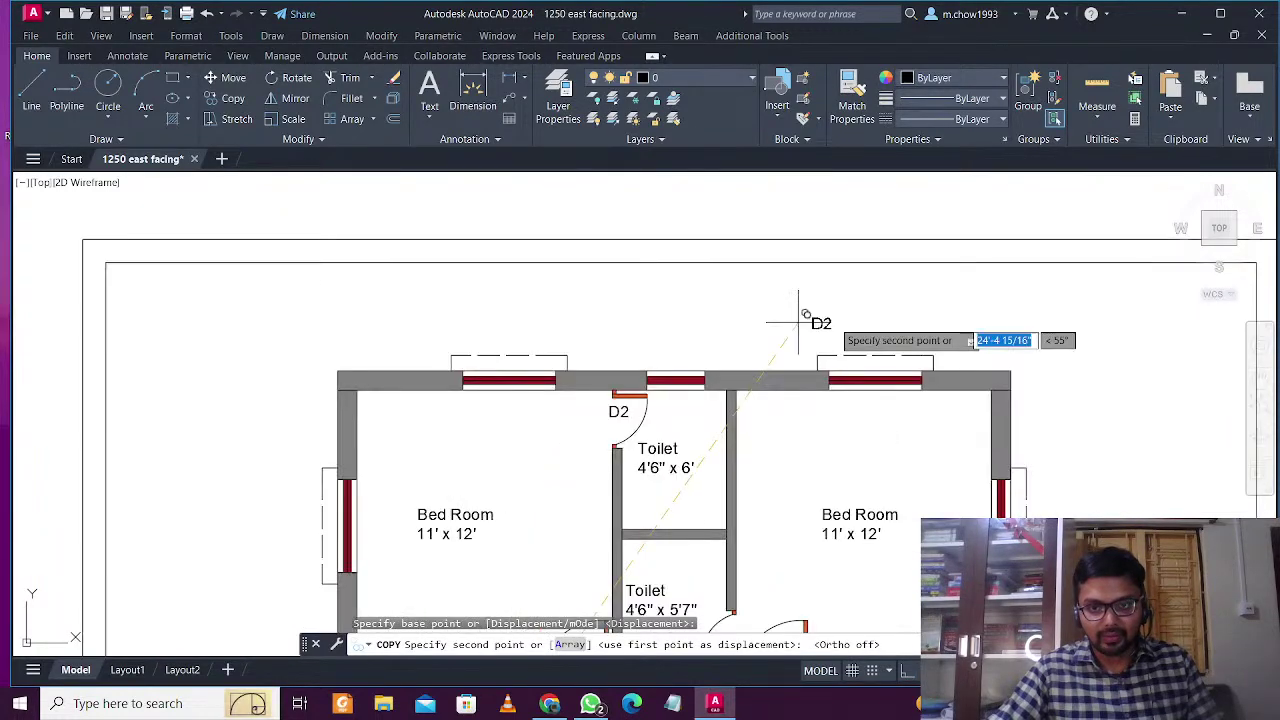
left_click(867, 322)
scroll(867, 322, "up", 2)
key("Escape")
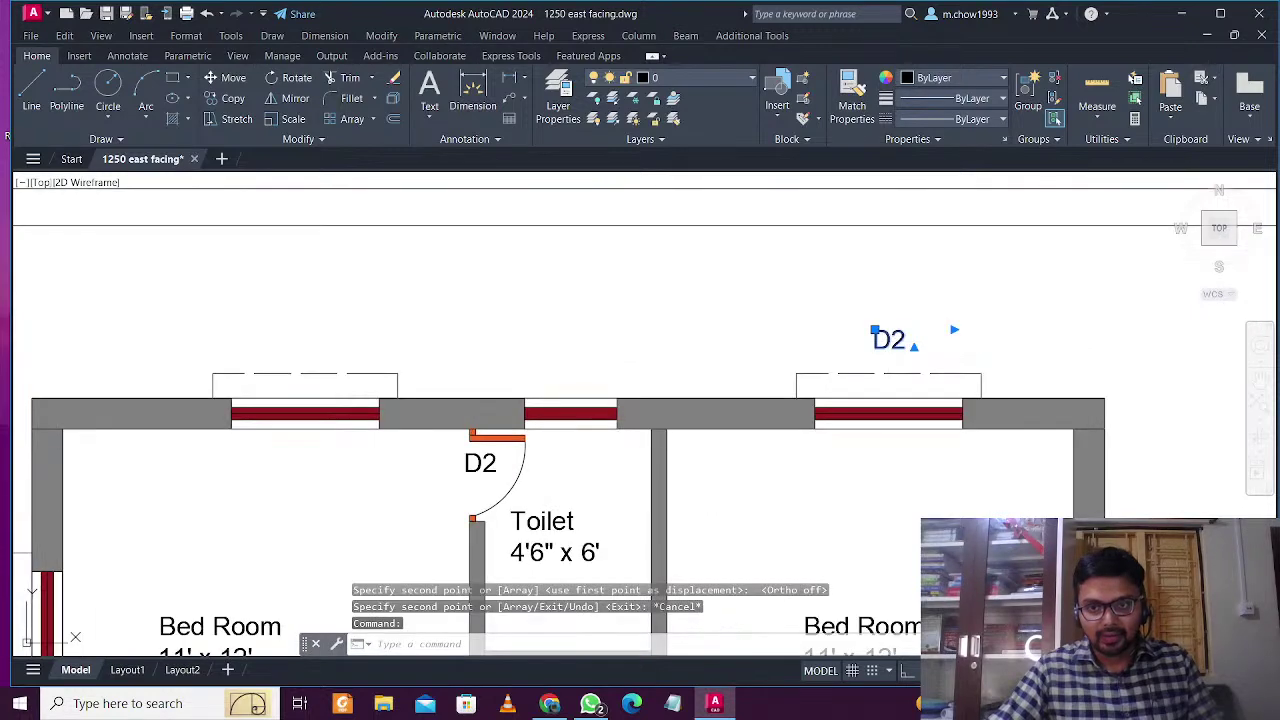
Change the copied label's text to W and move it about 6" down, just above the window's sunshade outline
double_click(884, 342)
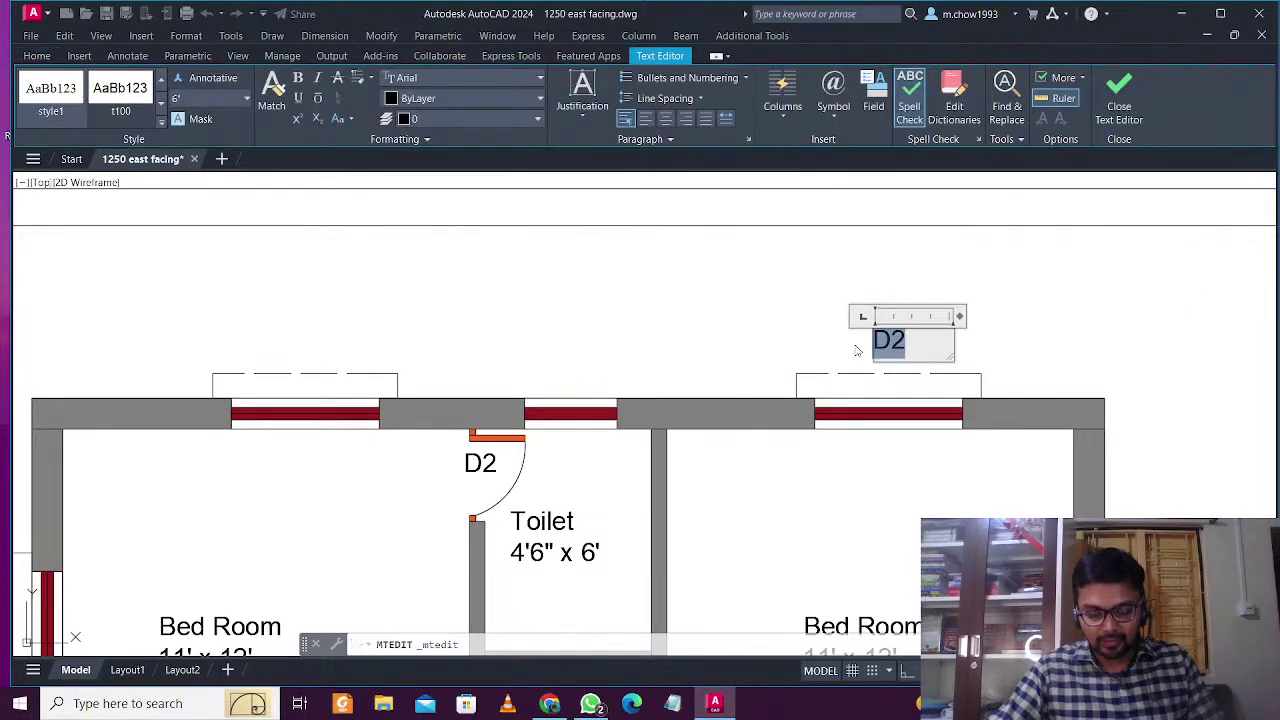
type("W")
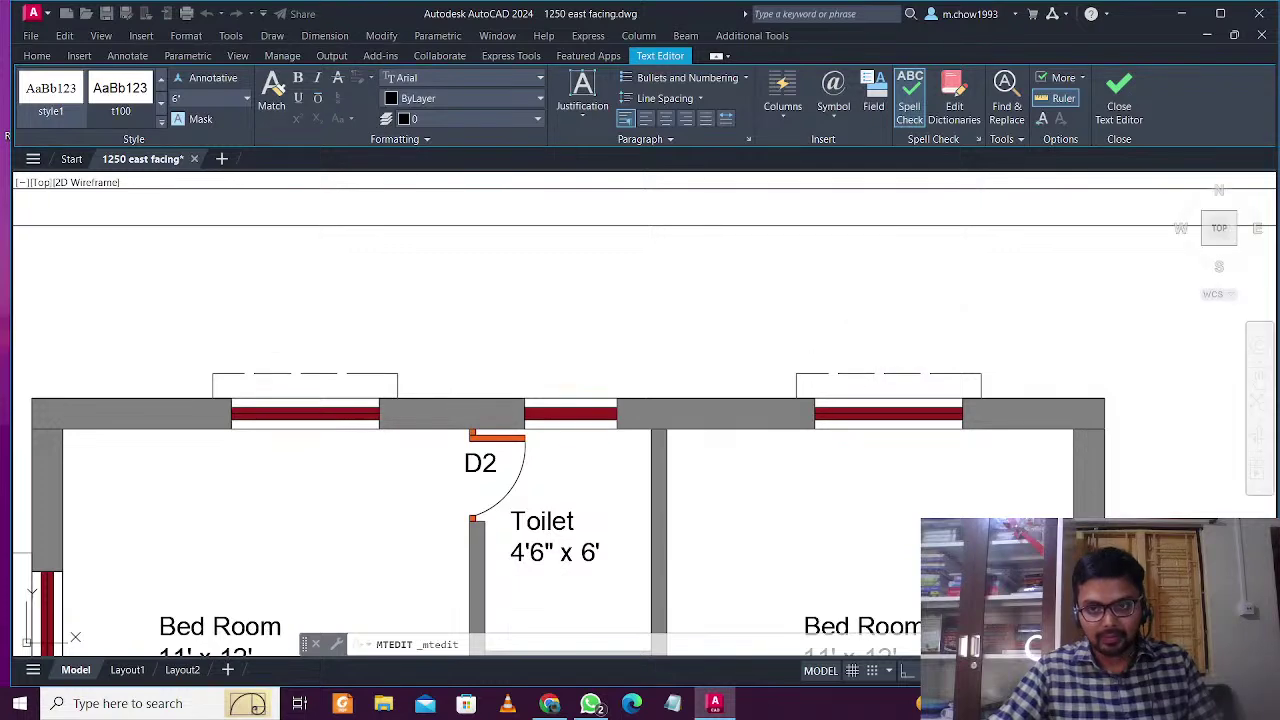
left_click(925, 360)
left_click(825, 290)
type("m")
key("space")
left_click(821, 272)
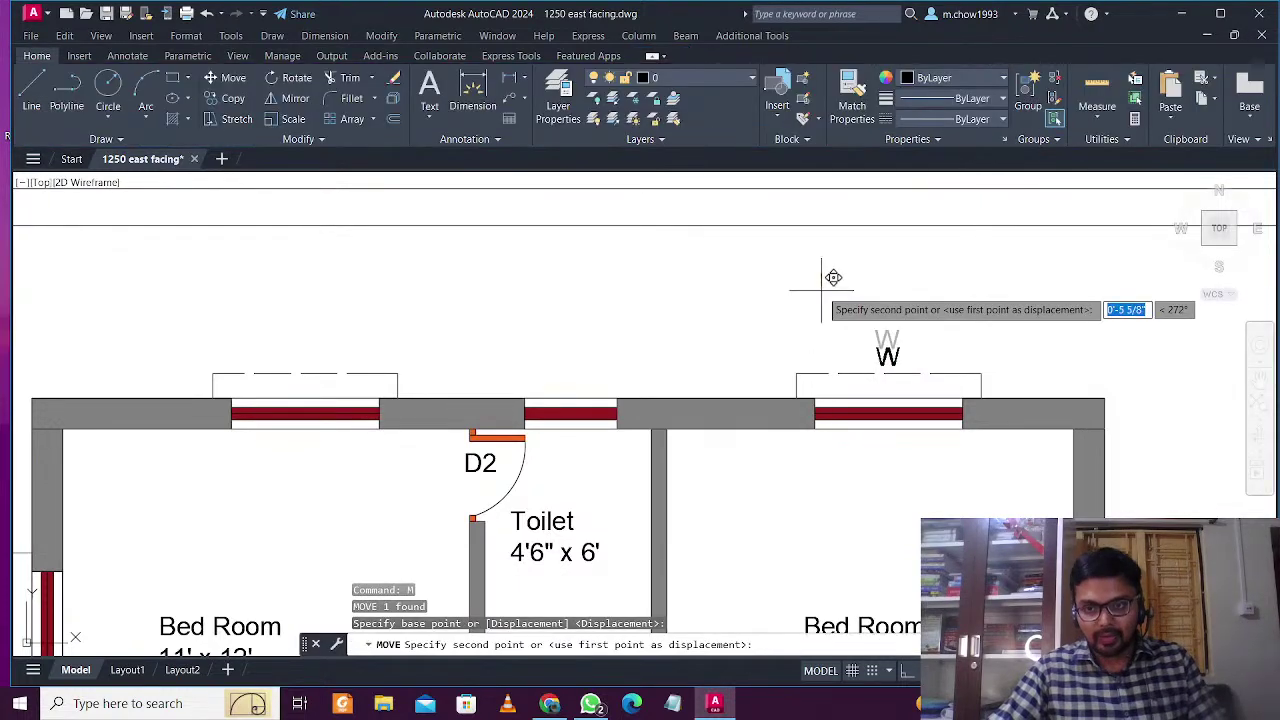
left_click(821, 291)
With Ortho on, copy the W label horizontally to above the left bedroom's north window
left_click(832, 330)
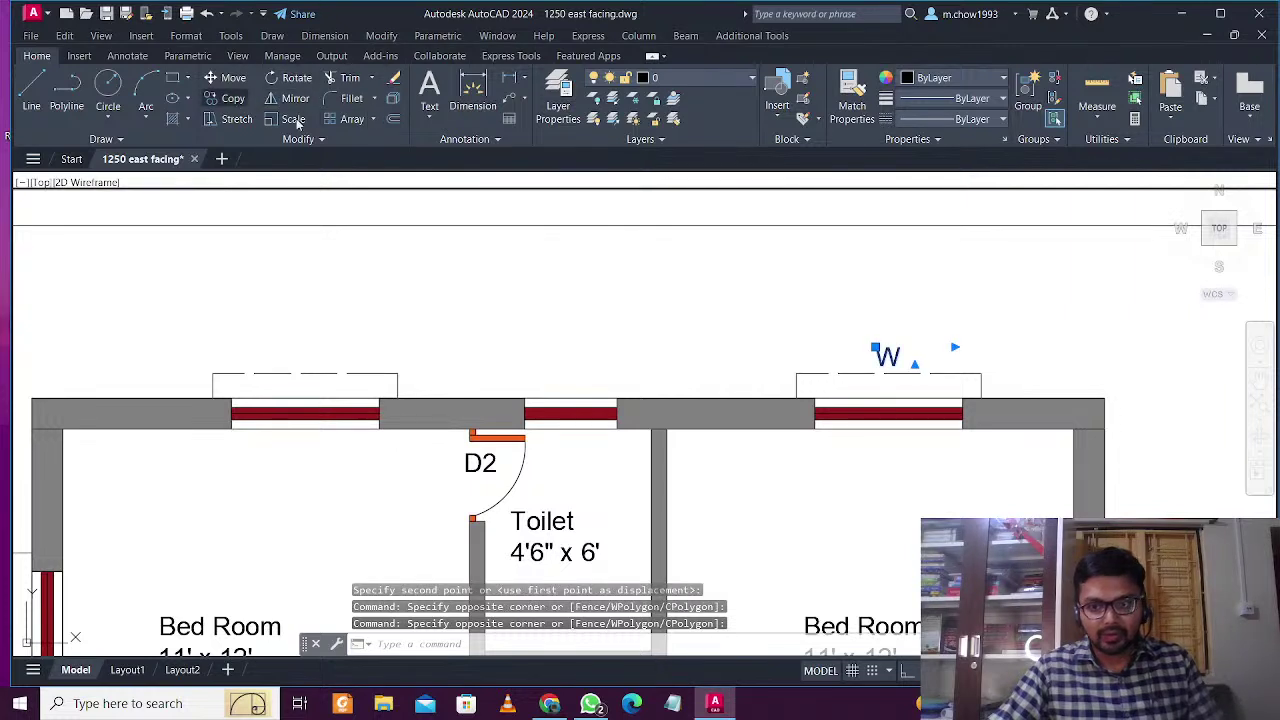
left_click(233, 98)
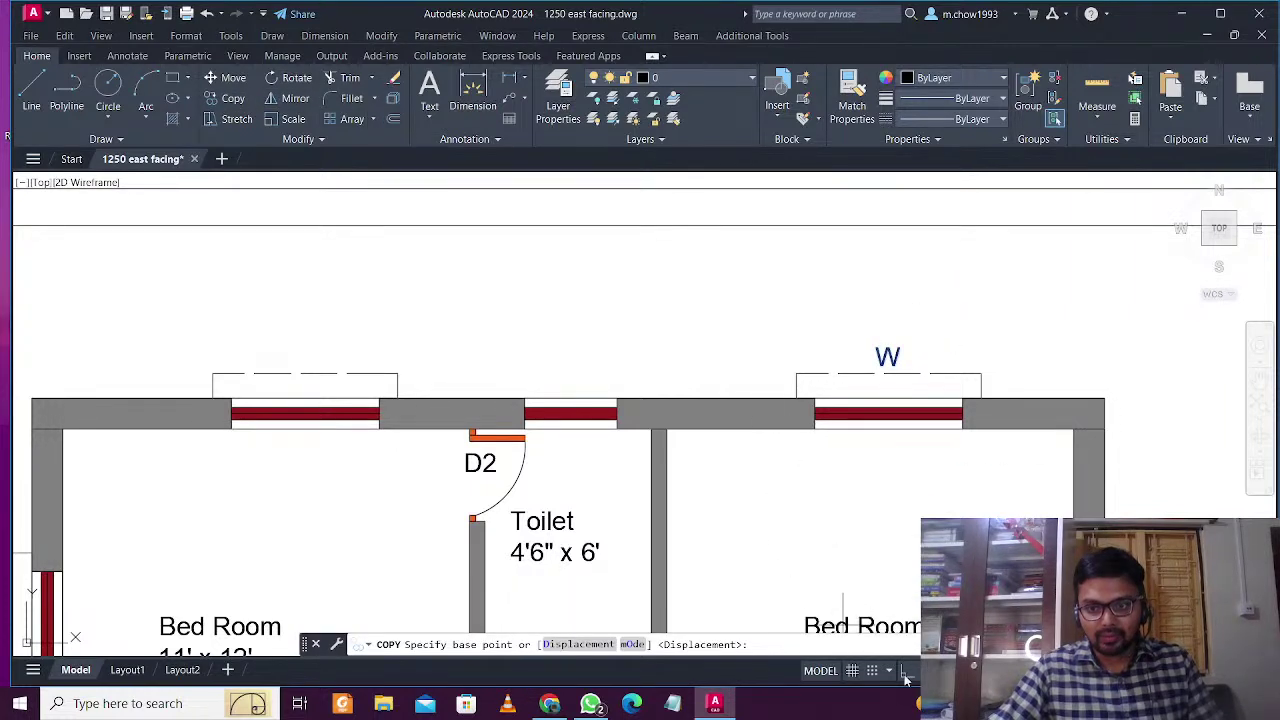
key("F8")
left_click(918, 300)
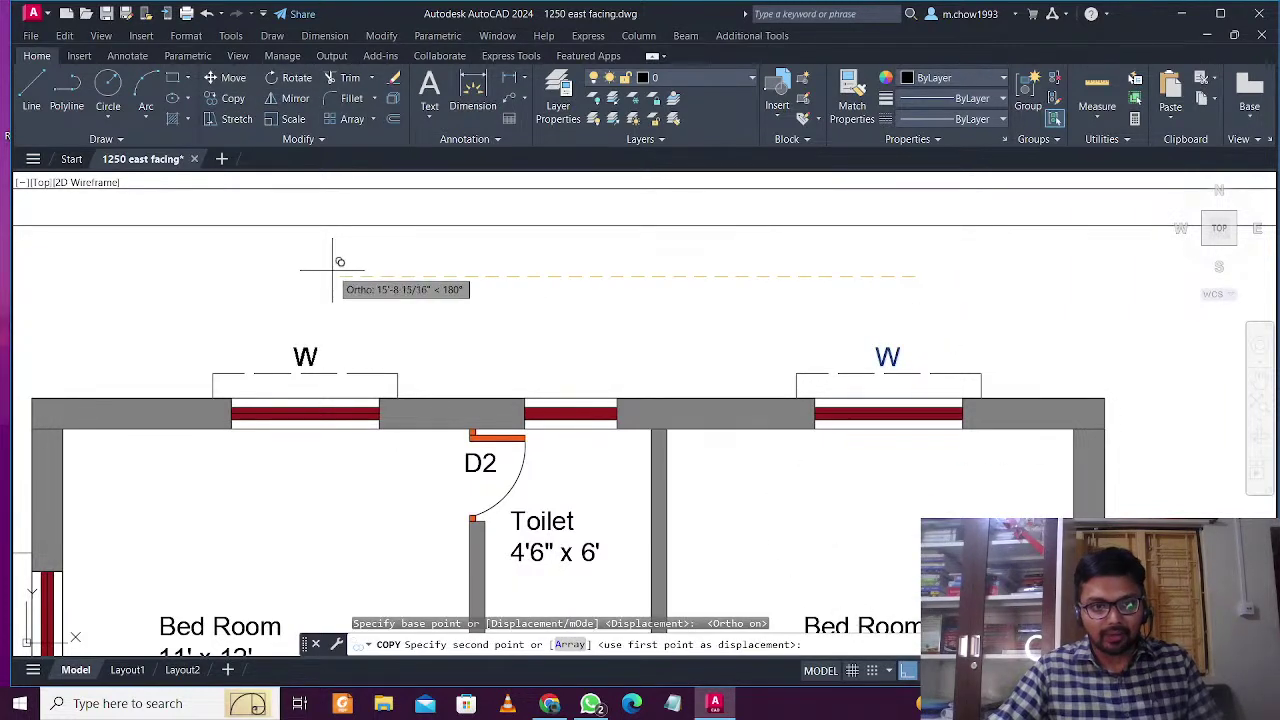
left_click(343, 257)
key("Escape")
scroll(490, 292, "down", 2)
scroll(675, 351, "up", 2)
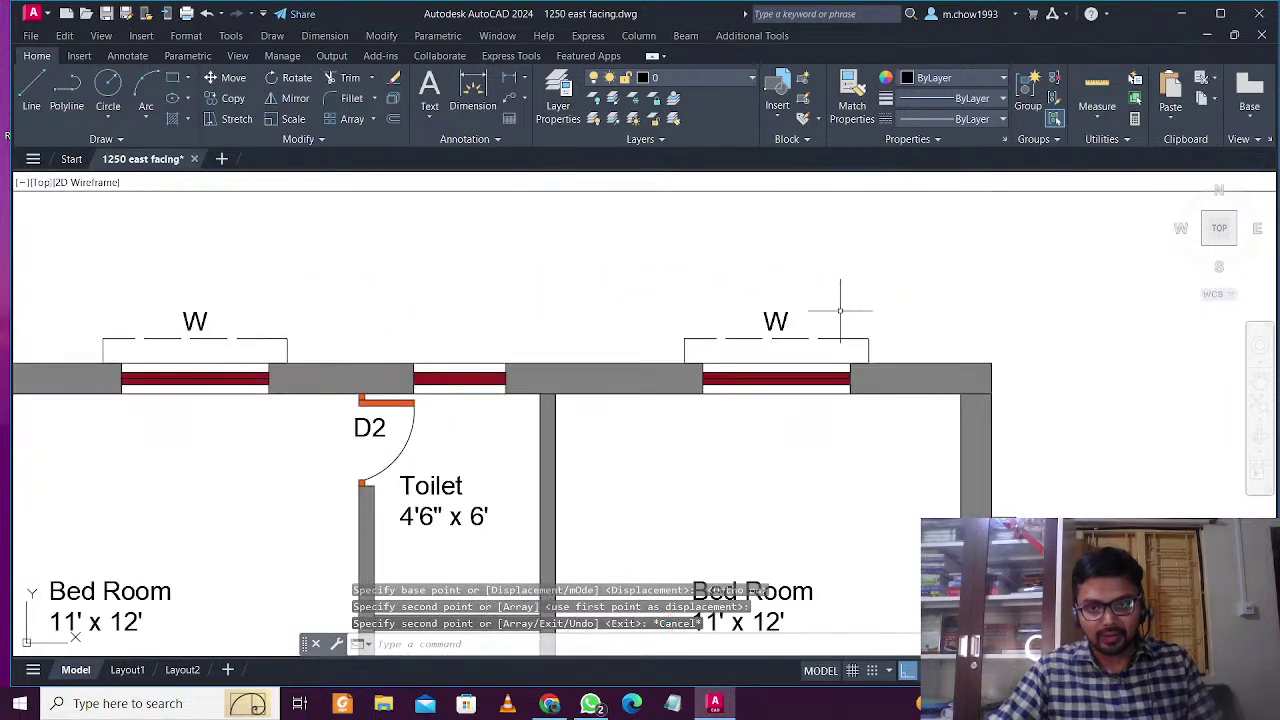
With Ortho off, copy the right bedroom's north W label beside the east-wall windows of that bedroom, the living area and the parking
left_click(840, 310)
left_click(785, 317)
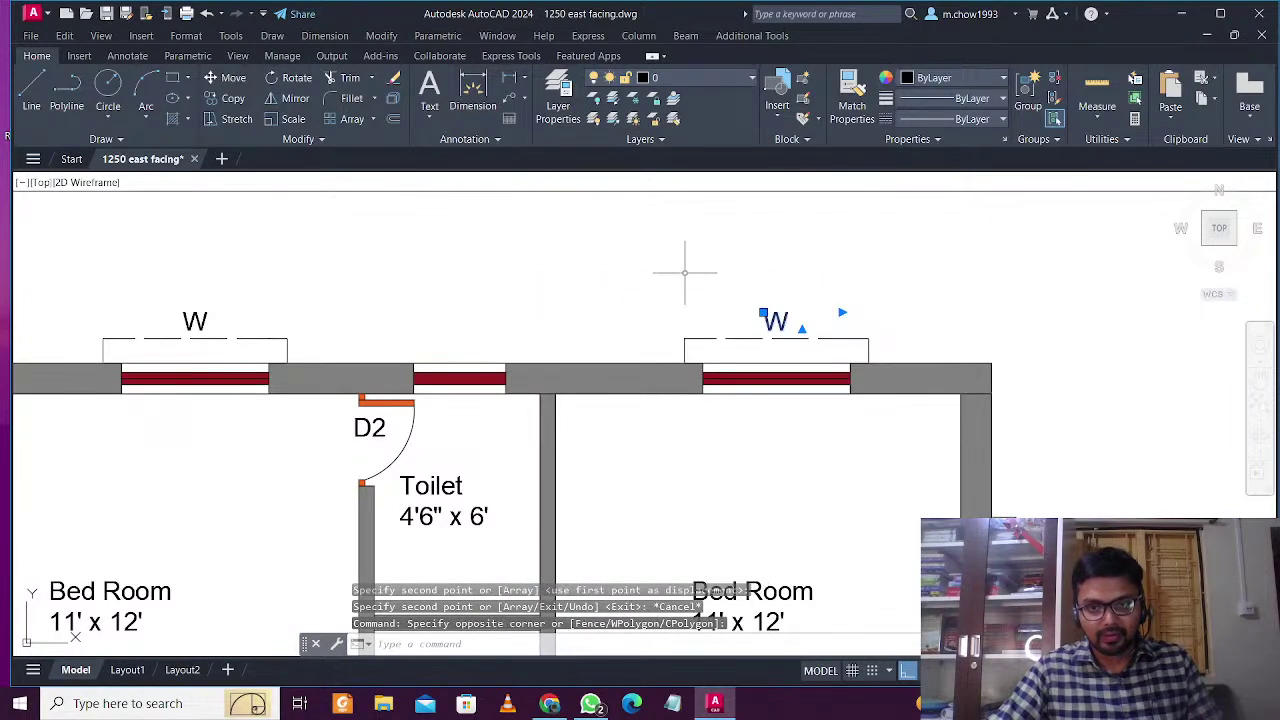
left_click(228, 98)
left_click(762, 316)
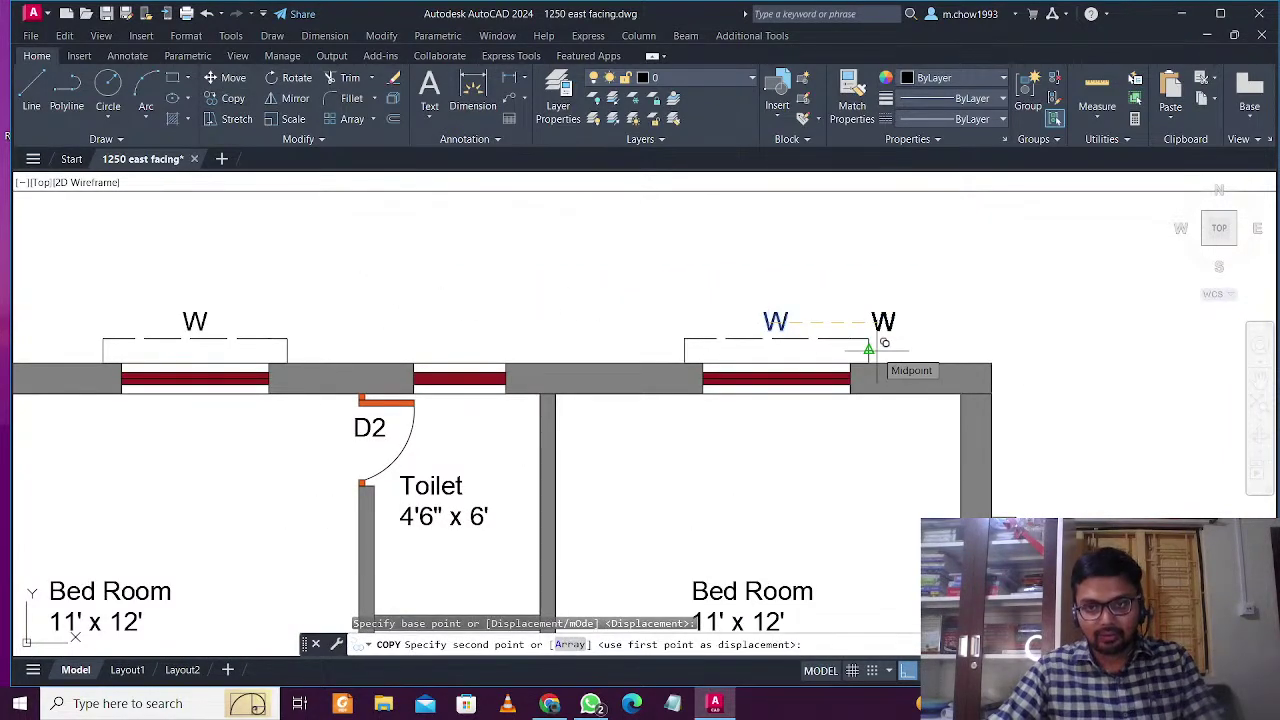
key("F8")
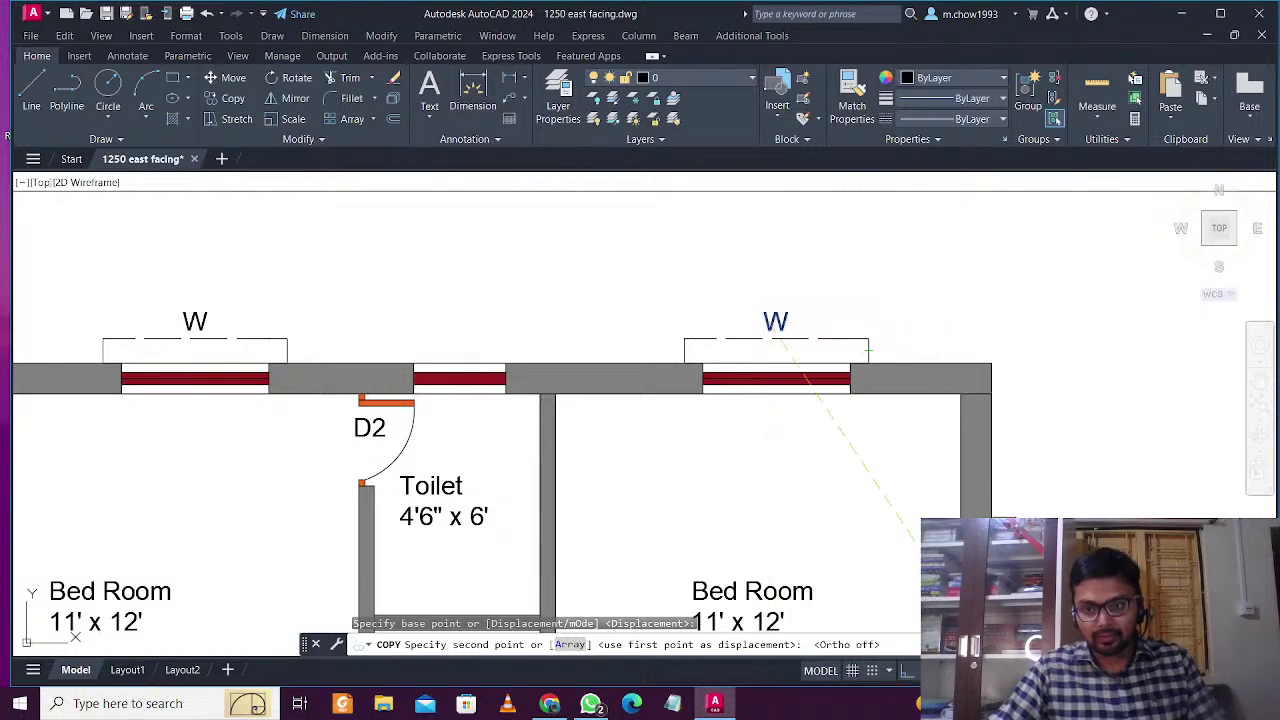
middle_click_drag(1083, 541, 820, 351)
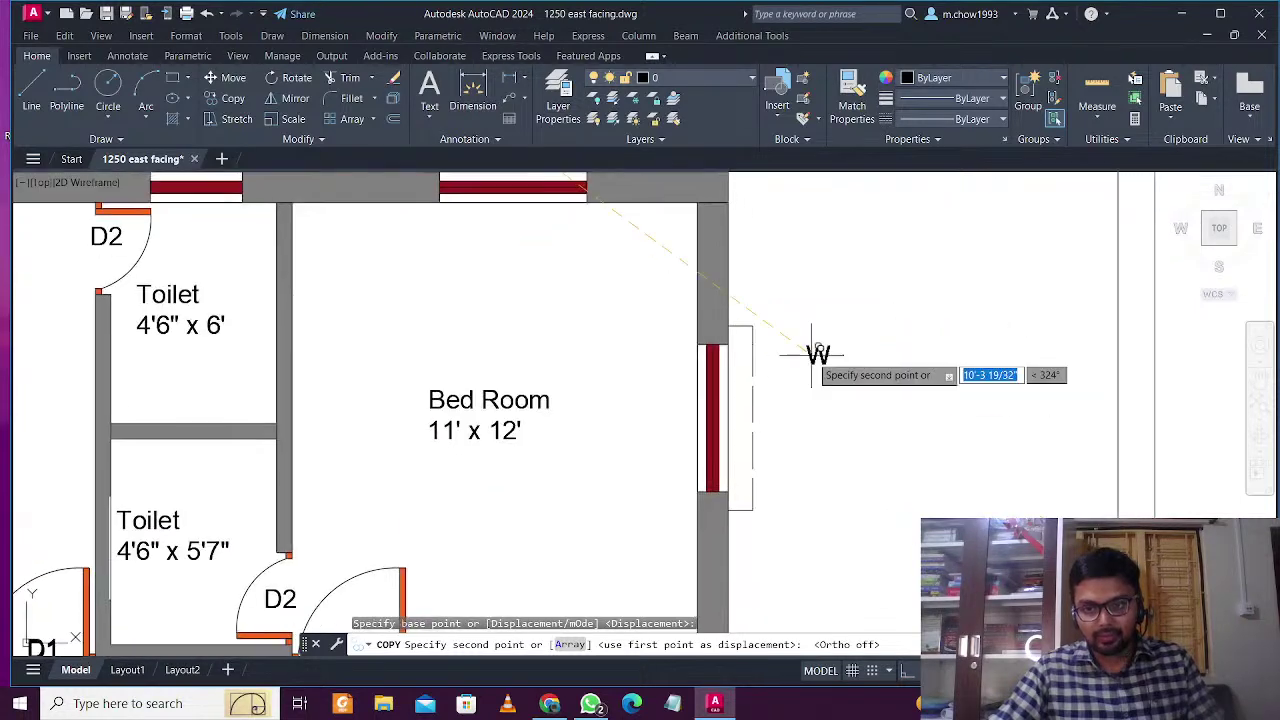
left_click(773, 413)
middle_click_drag(773, 413, 784, 197)
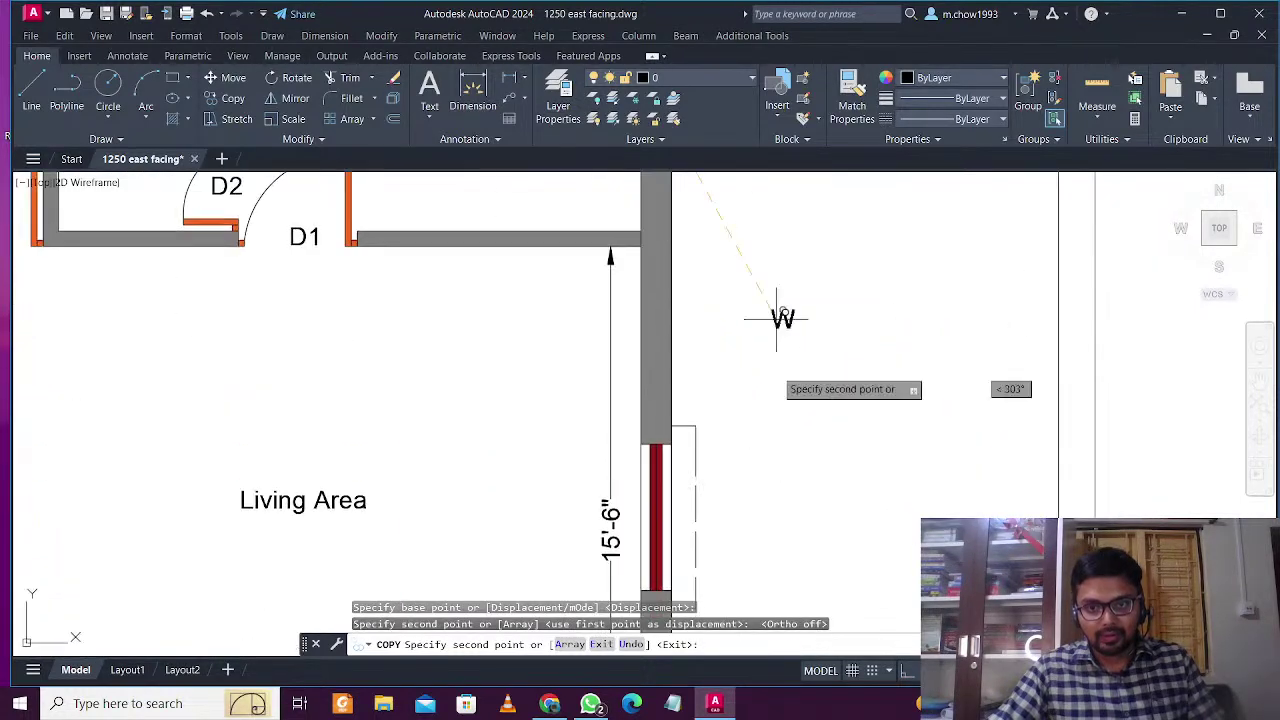
left_click(720, 528)
scroll(758, 420, "down", 5)
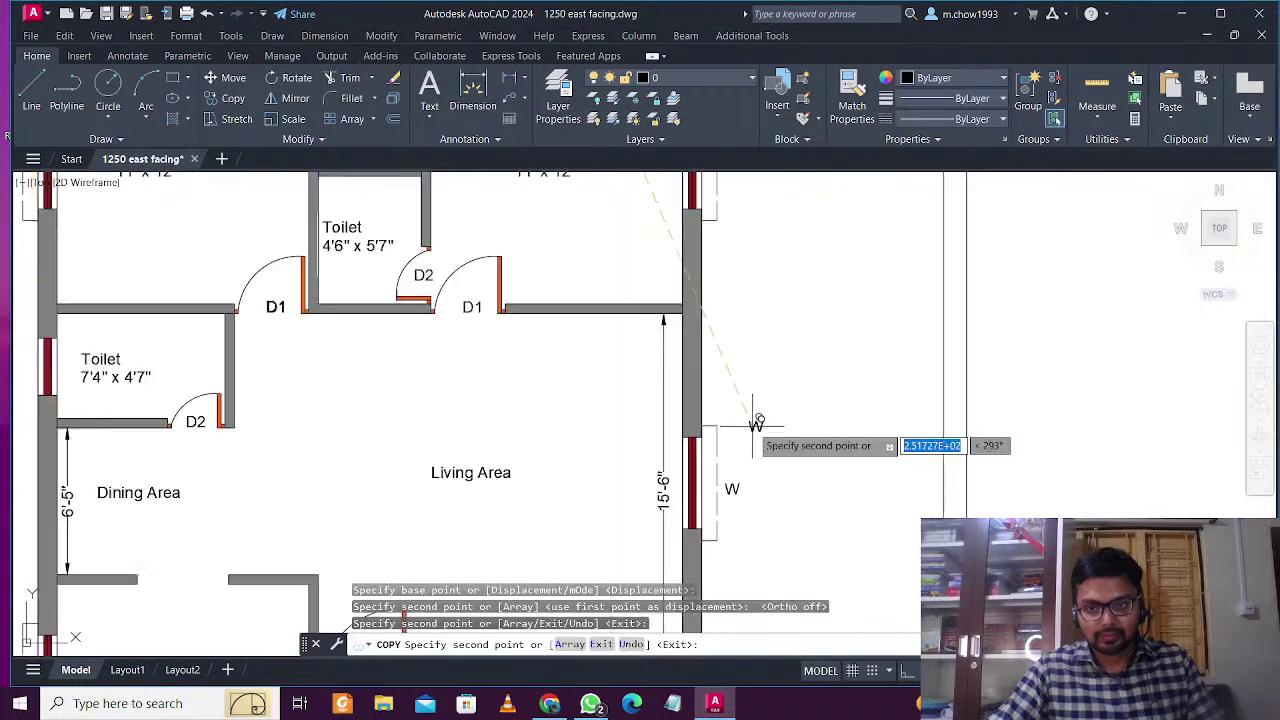
scroll(760, 418, "up", 5)
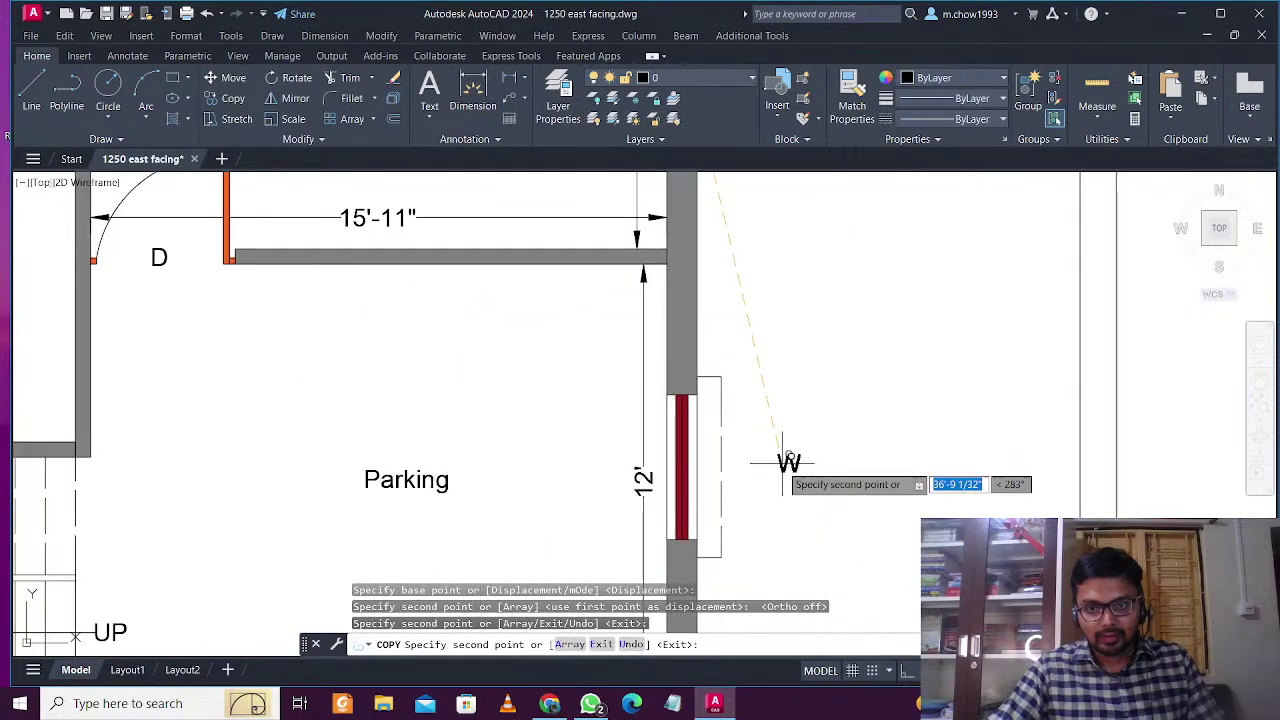
left_click(737, 463)
Copy the W label beside the west-wall windows of the kitchen, the left bedroom and the 7'4" x 4'7" toilet
scroll(700, 400, "down", 5)
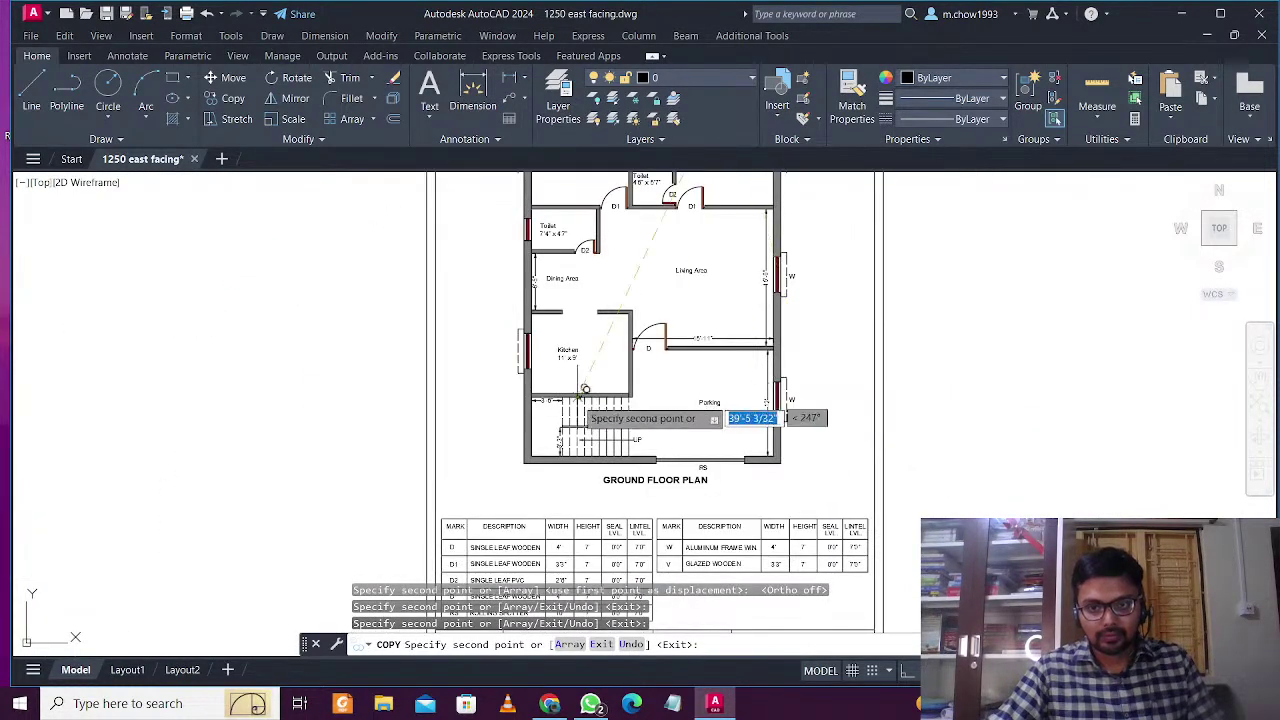
scroll(575, 382, "up", 6)
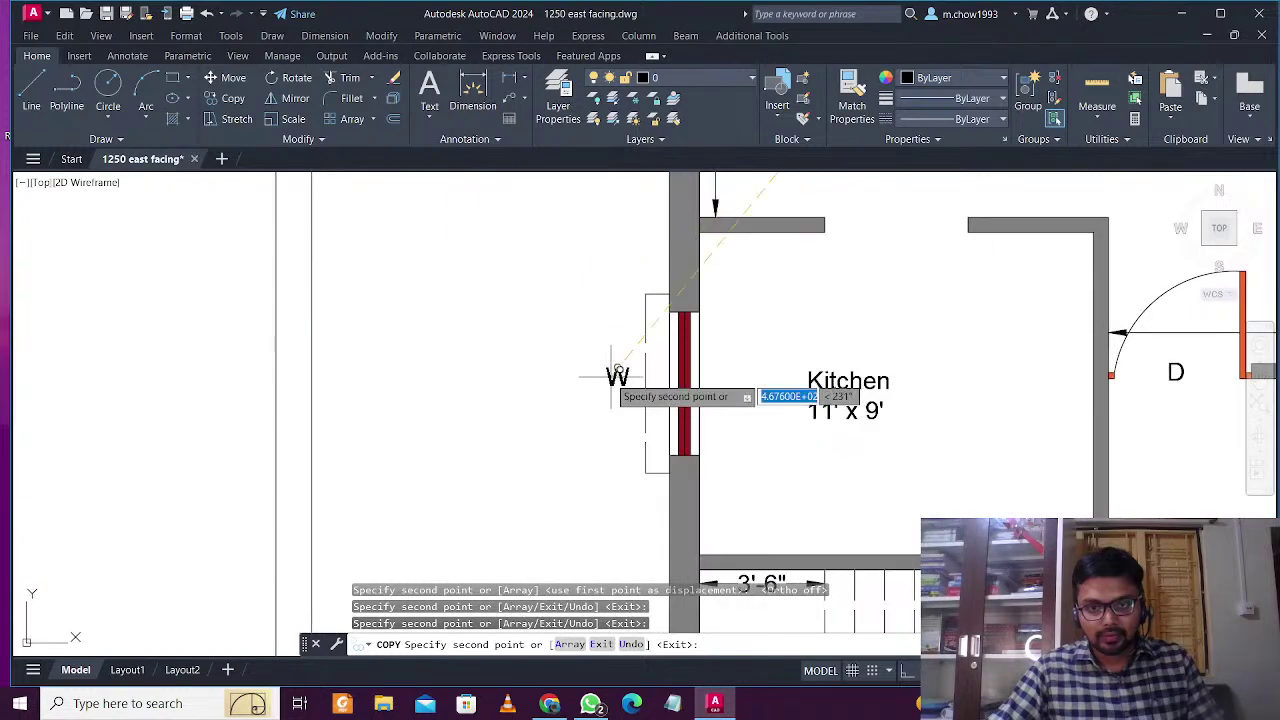
scroll(617, 375, "down", 5)
scroll(660, 400, "up", 5)
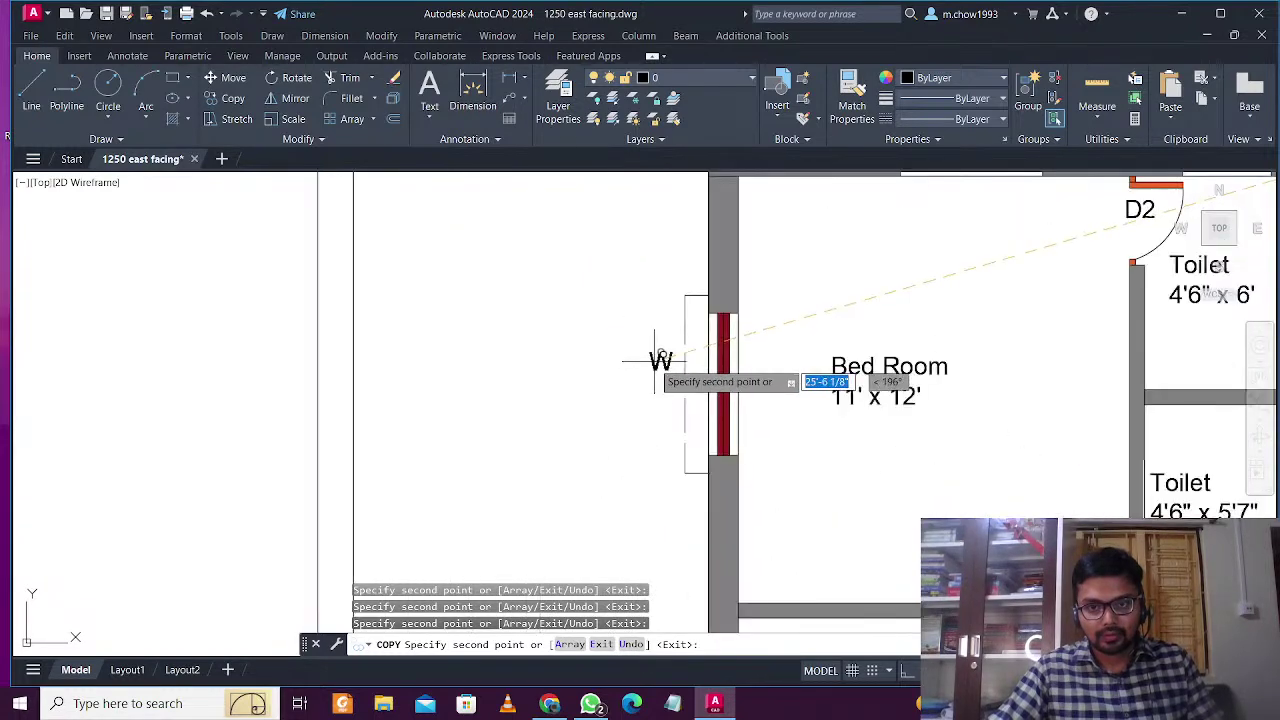
left_click(660, 385)
scroll(646, 323, "down", 5)
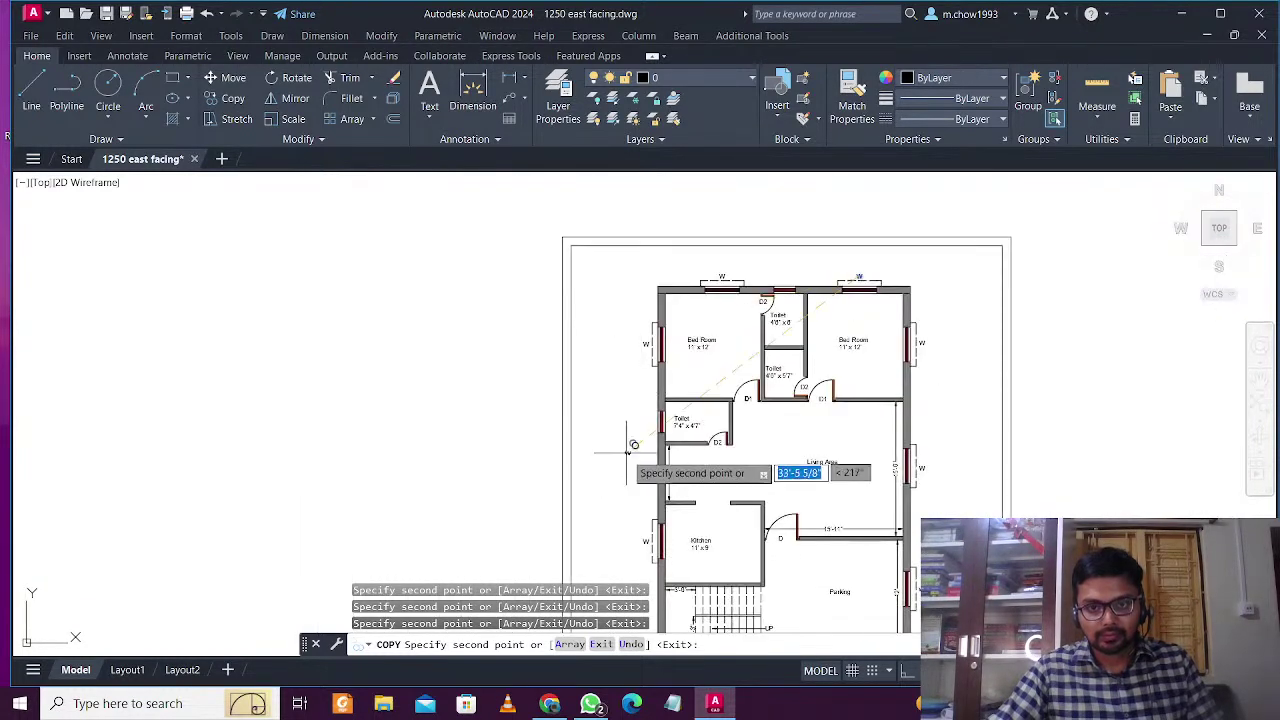
scroll(640, 450, "up", 6)
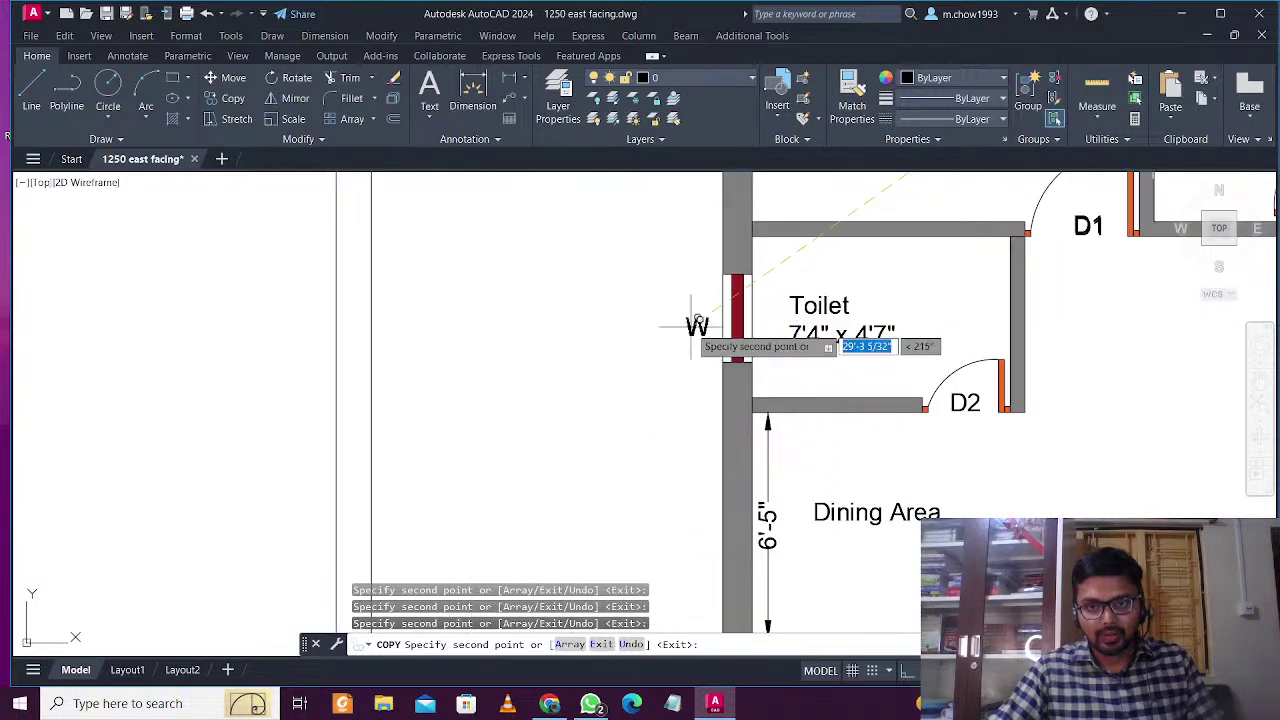
key("Escape")
Change the label at the 7'4" x 4'7" toilet's window to V and move it slightly closer to the wall
double_click(691, 327)
left_click_drag(711, 326, 610, 325)
type("V")
left_click(634, 371)
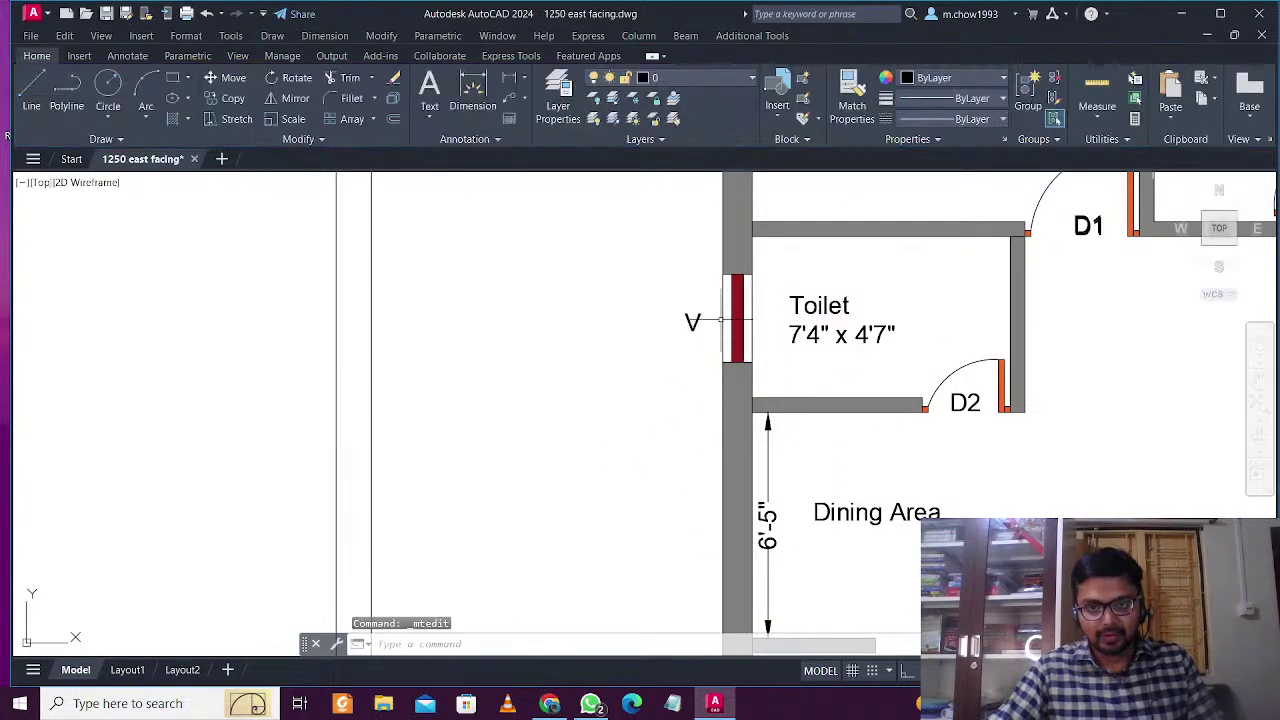
left_click(655, 280)
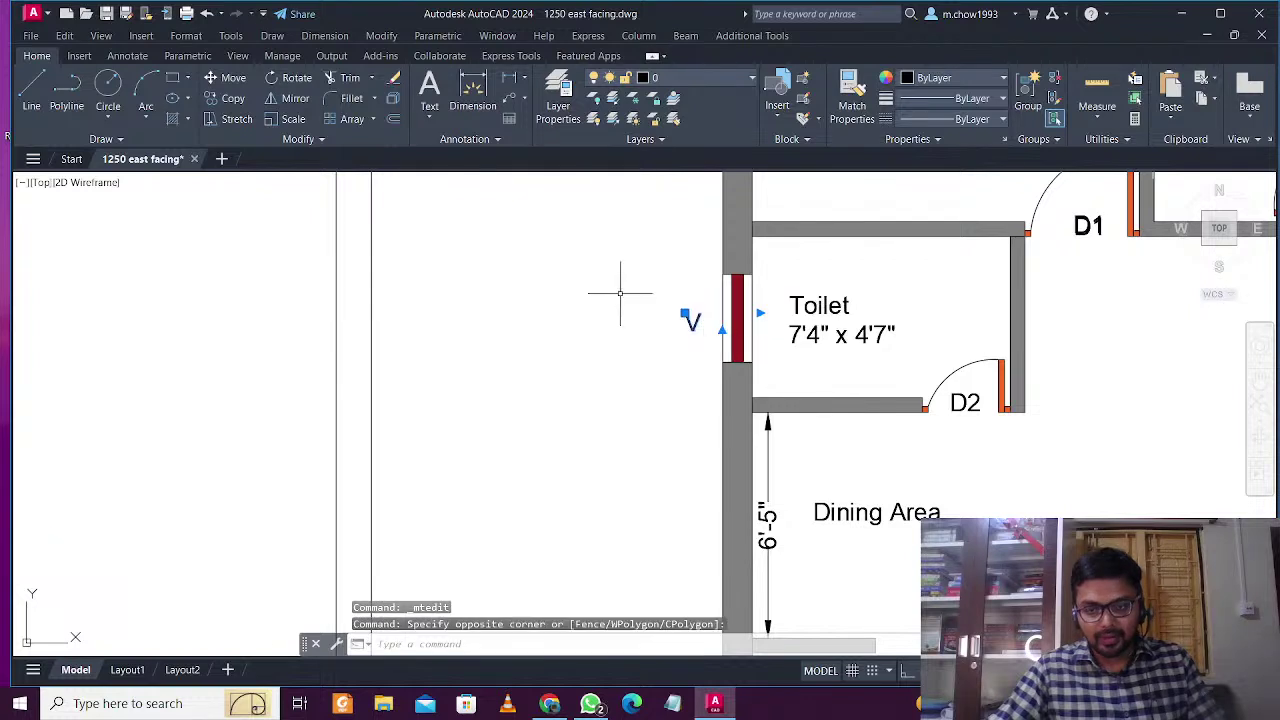
left_click_drag(686, 318, 697, 317)
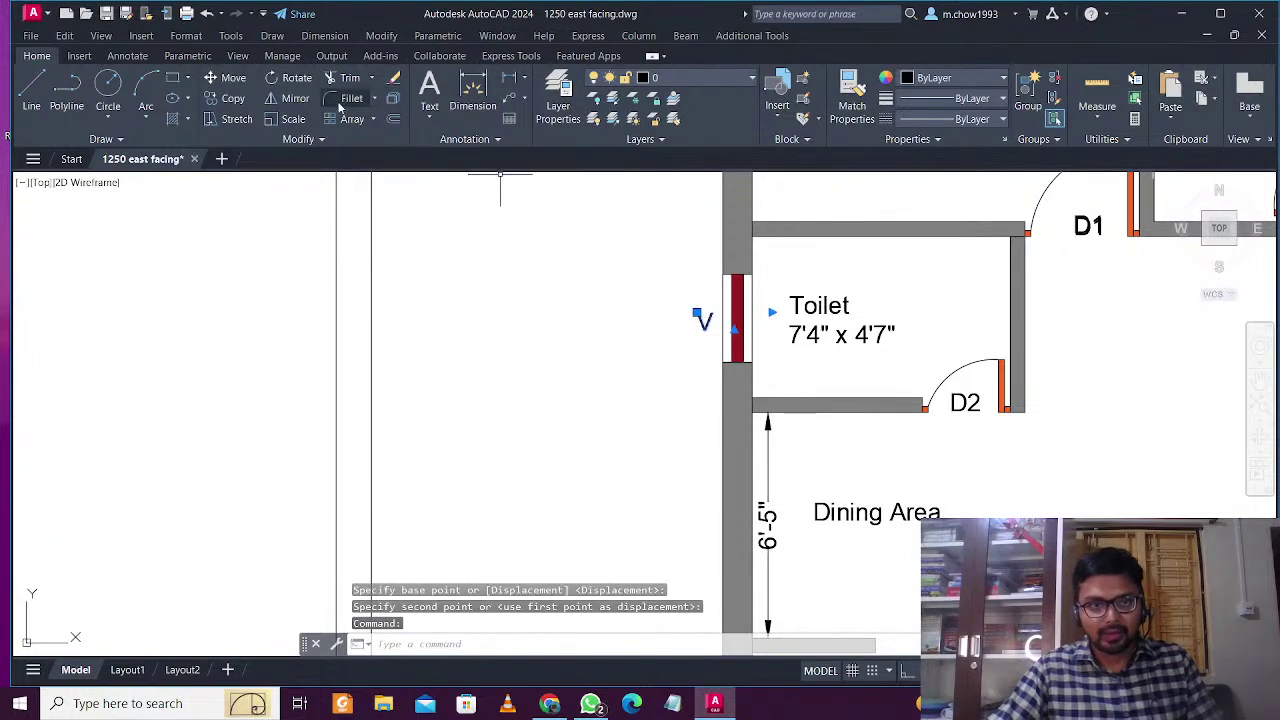
Copy the V label from the 7'4" x 4'7" toilet to above the north window of the 4'6" x 6' toilet
left_click(231, 99)
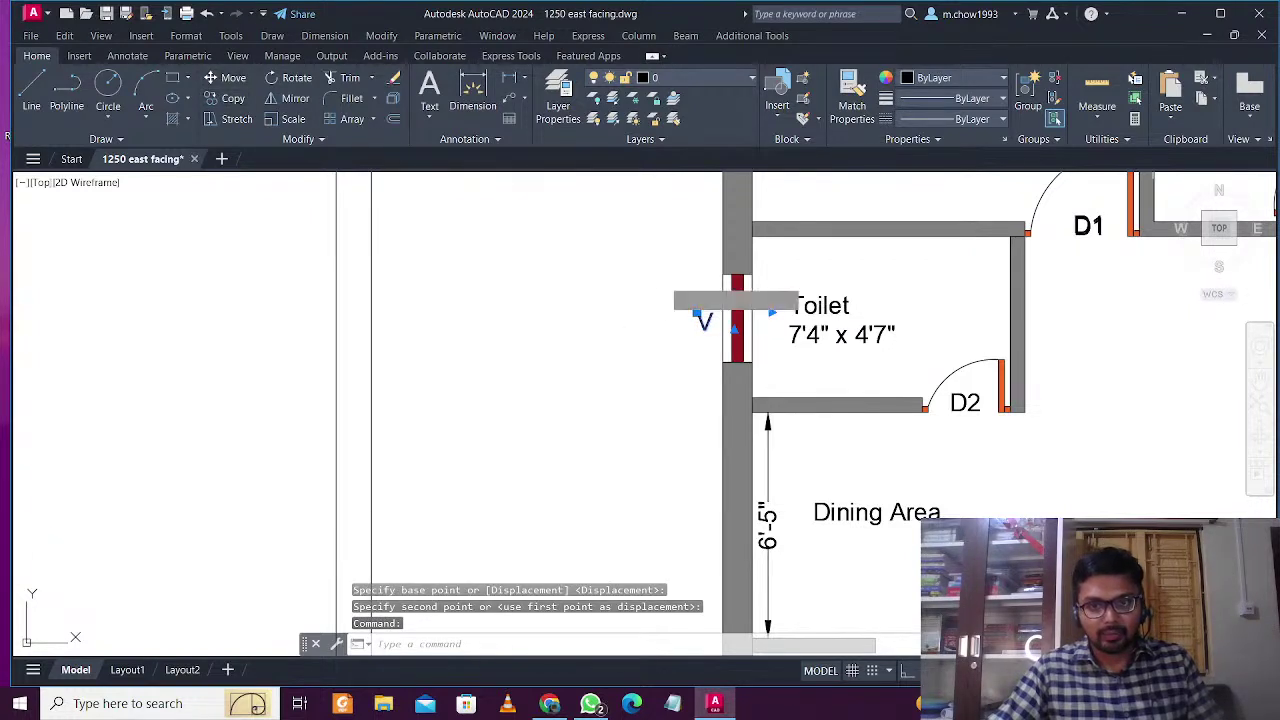
left_click(702, 331)
scroll(471, 565, "down", 4)
scroll(794, 225, "up", 4)
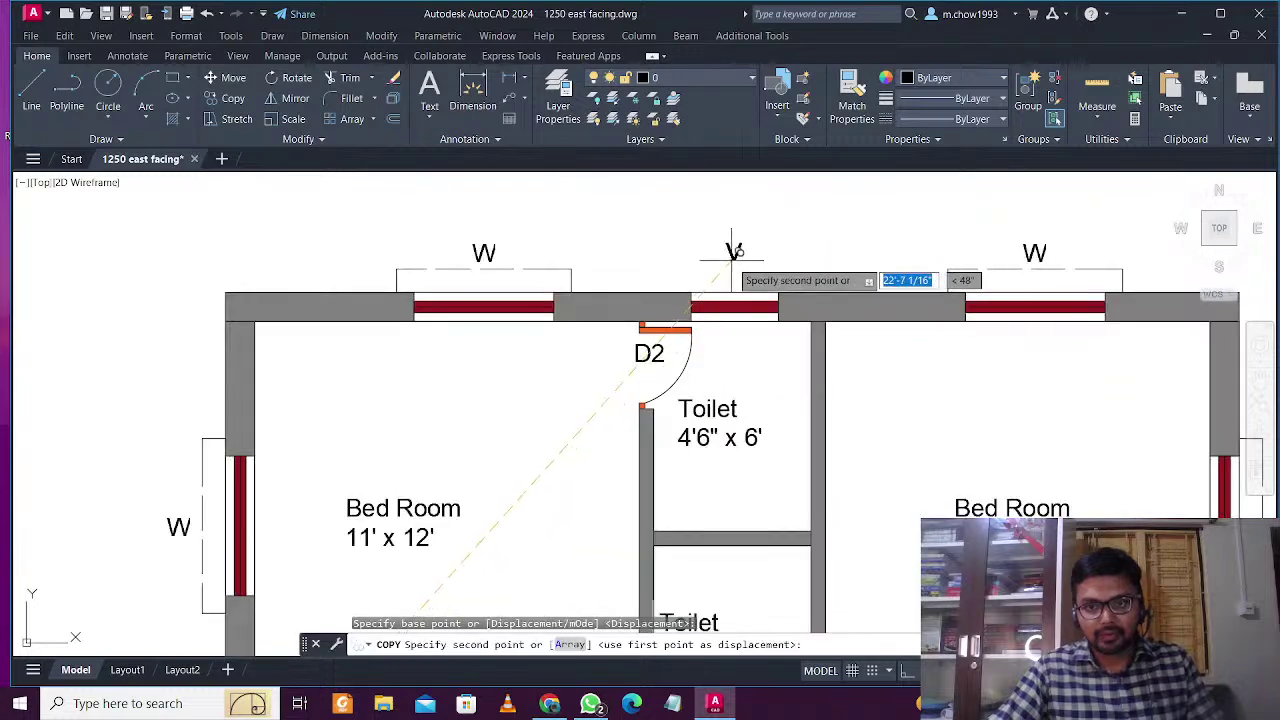
left_click(731, 275)
scroll(747, 259, "down", 4)
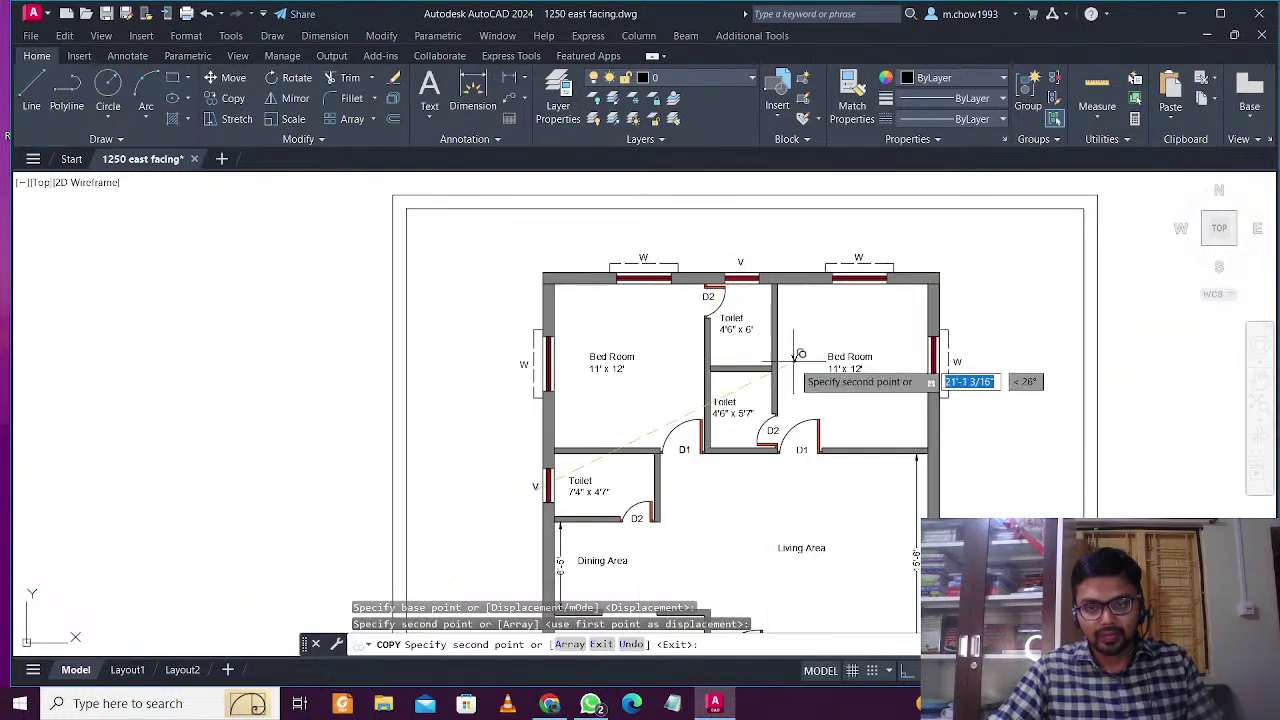
key("Escape")
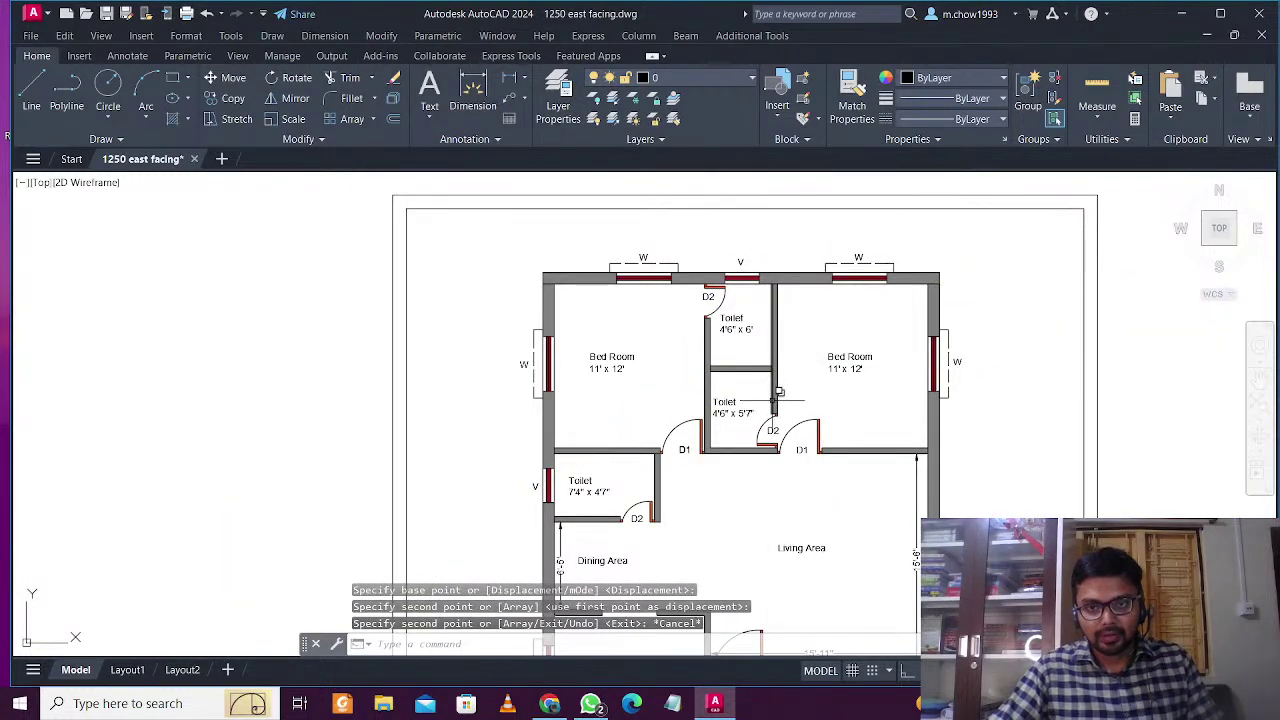
Review the door and window labels across the ground floor plan and check which layers the drawing has
scroll(778, 395, "down", 6)
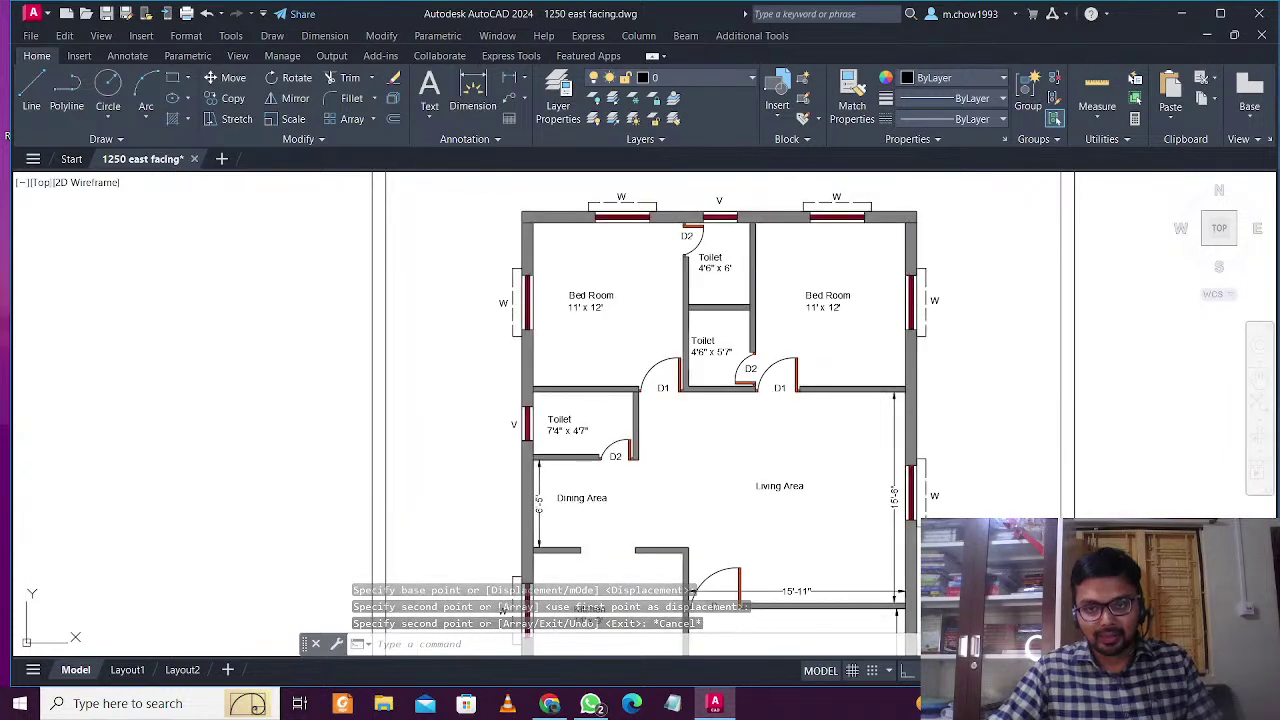
middle_click_drag(646, 630, 646, 621)
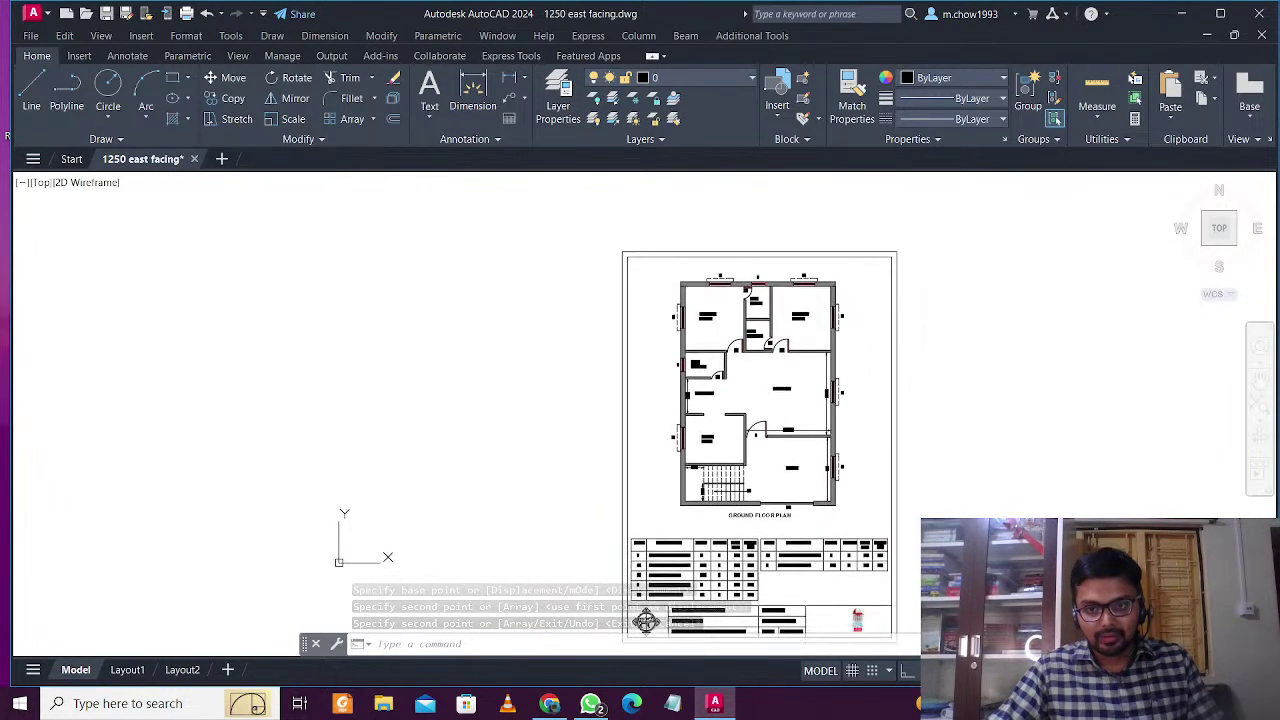
scroll(763, 409, "up", 4)
scroll(760, 400, "down", 2)
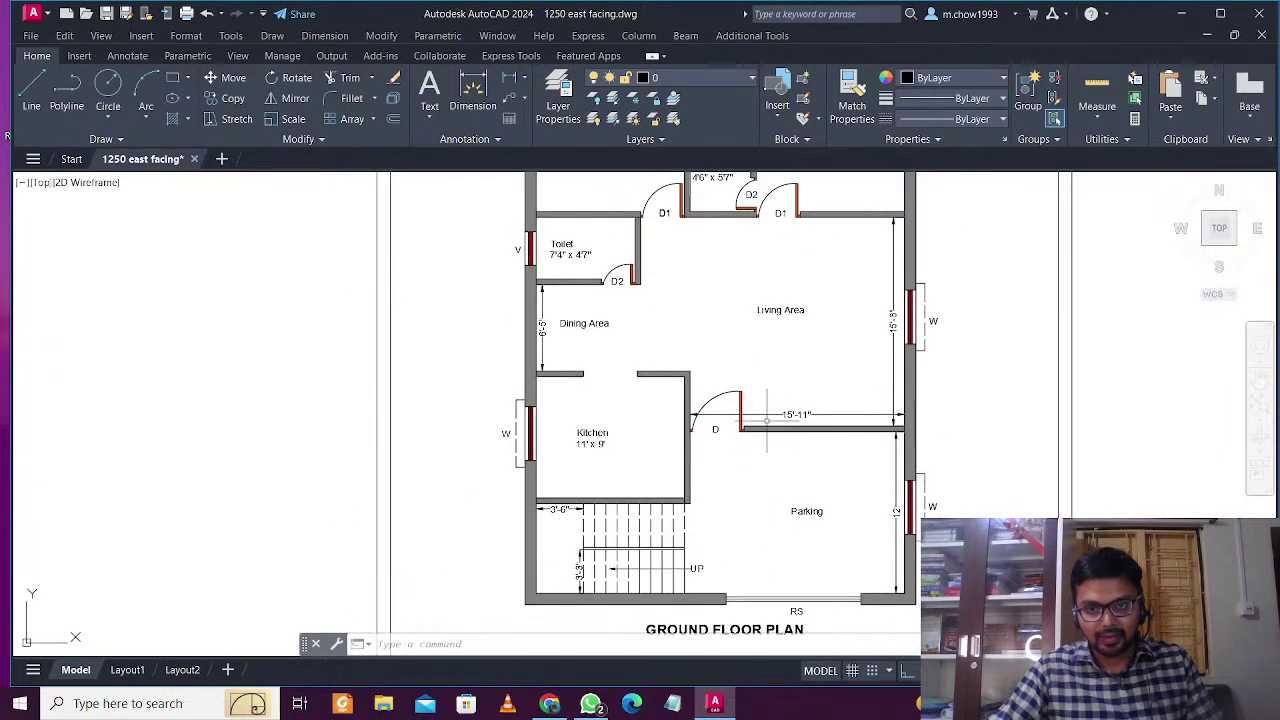
mouse_move(786, 478)
middle_mouse_down()
mouse_move(770, 441)
mouse_move(757, 486)
middle_mouse_up()
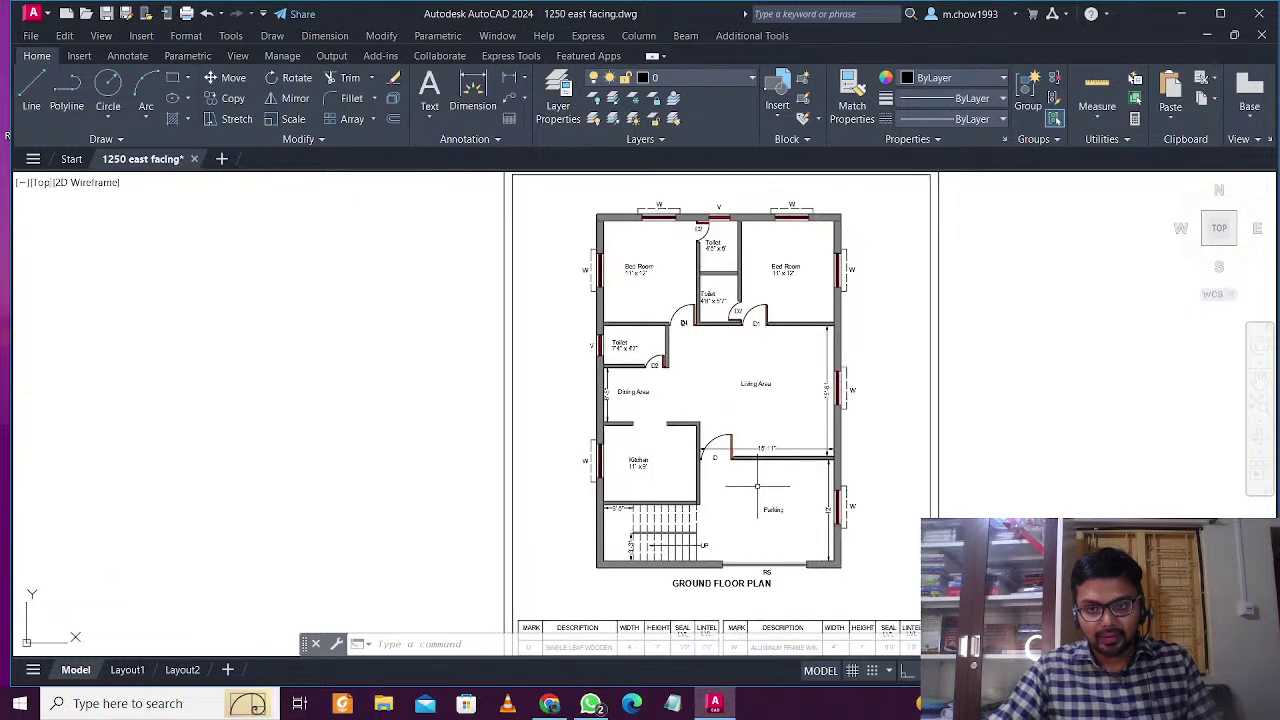
scroll(757, 486, "down", 2)
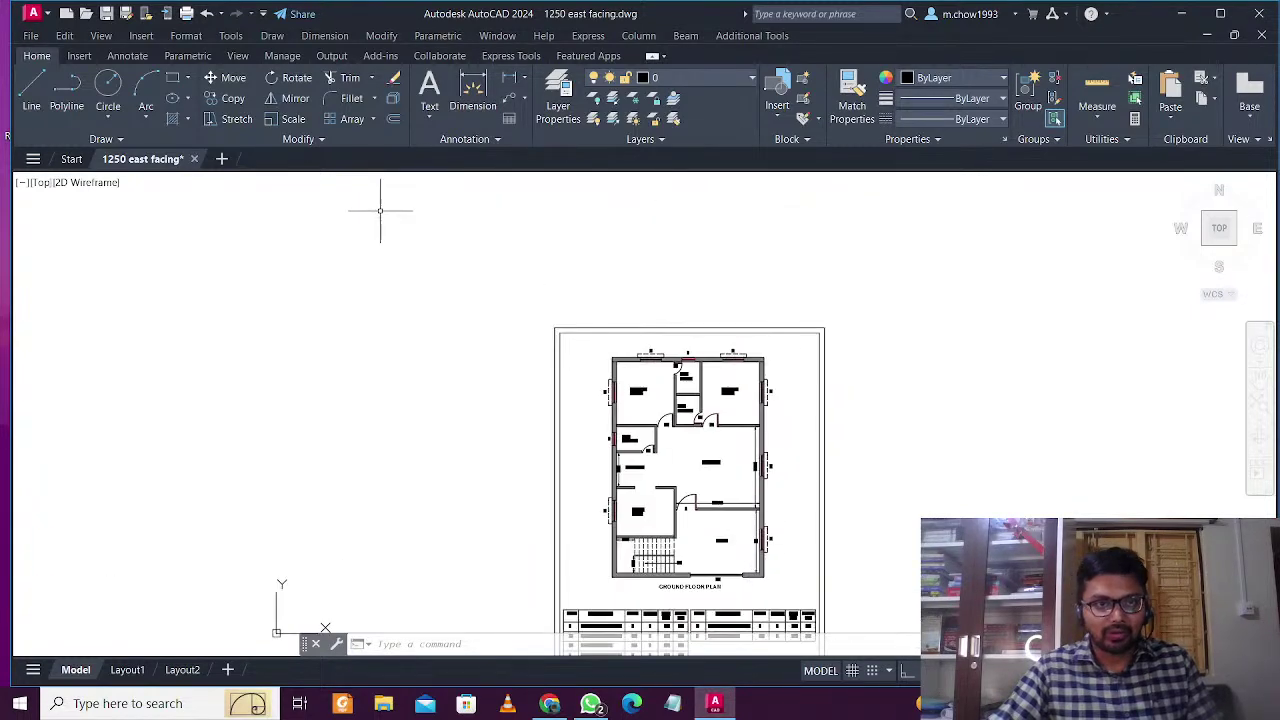
left_click(694, 78)
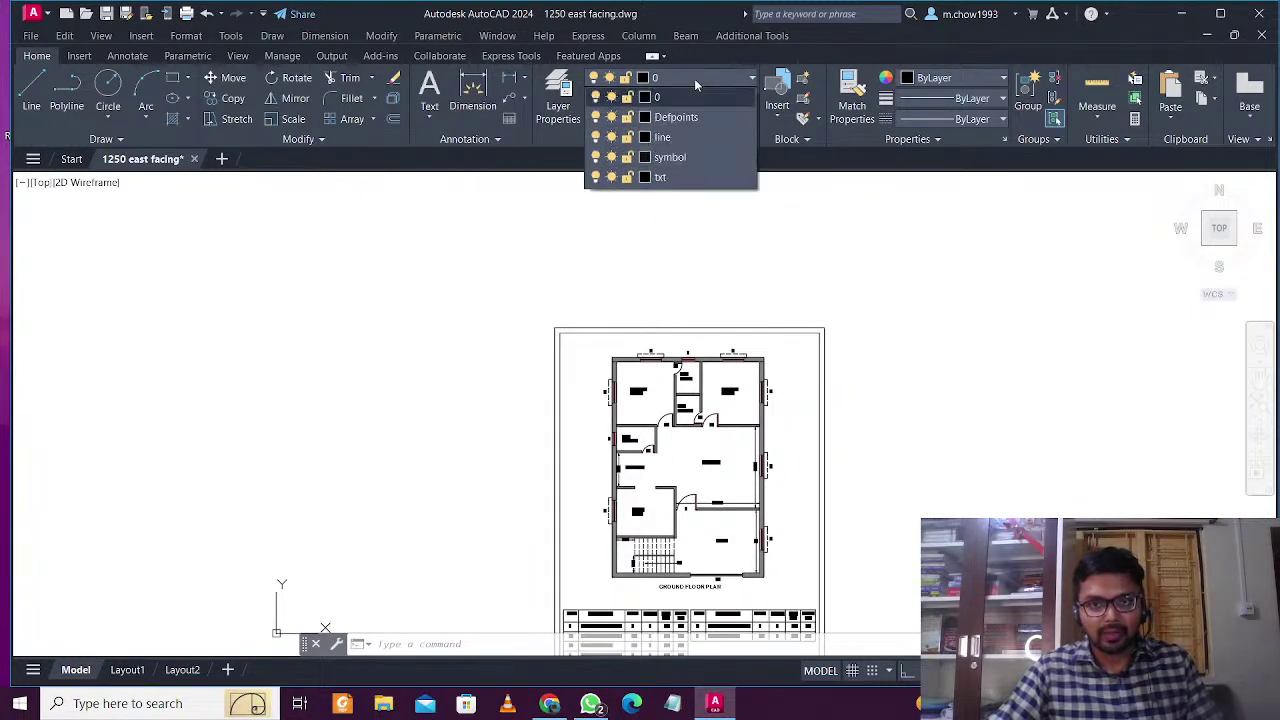
left_click(694, 78)
left_click(694, 78)
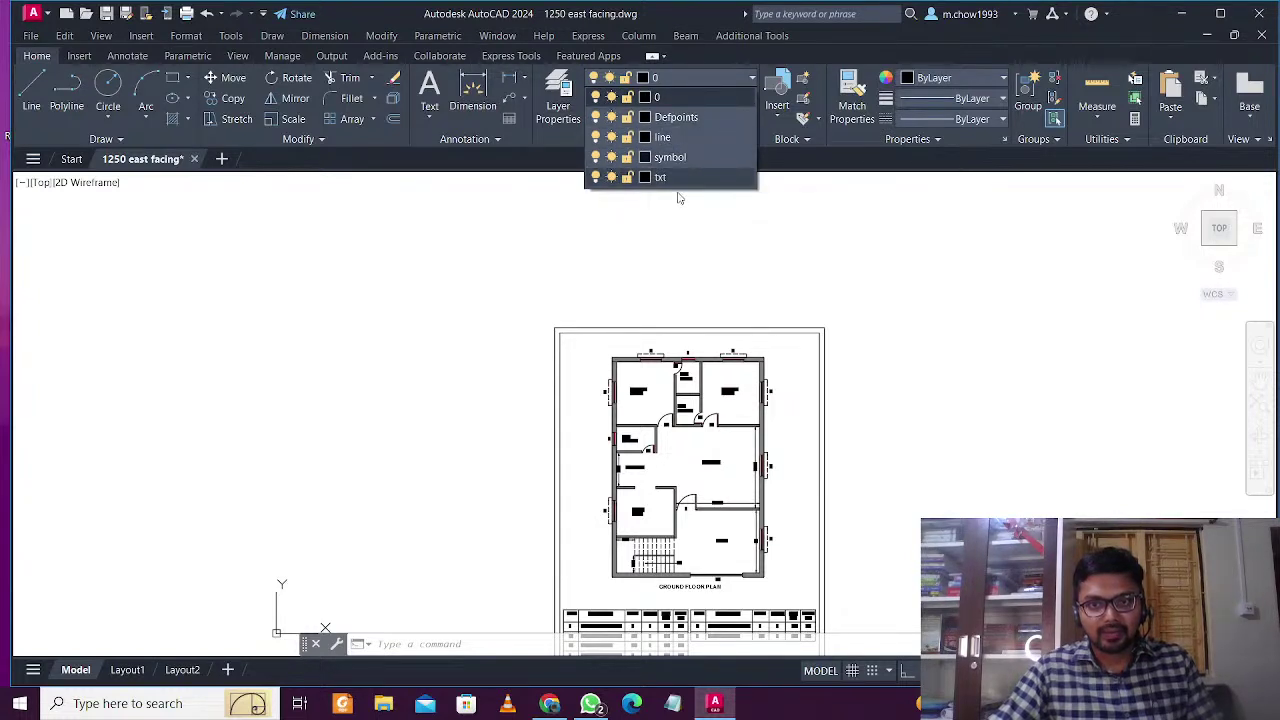
left_click(677, 80)
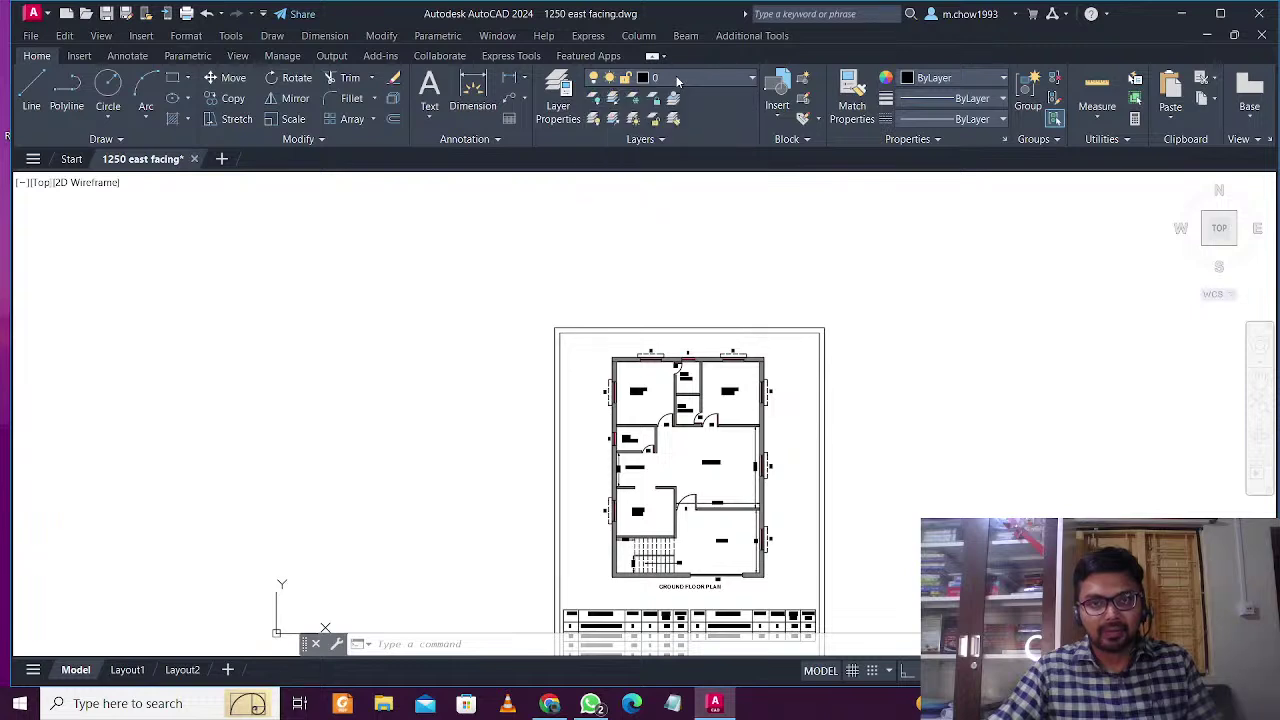
Create a layer named Column with the color red and make it the current layer
left_click(558, 105)
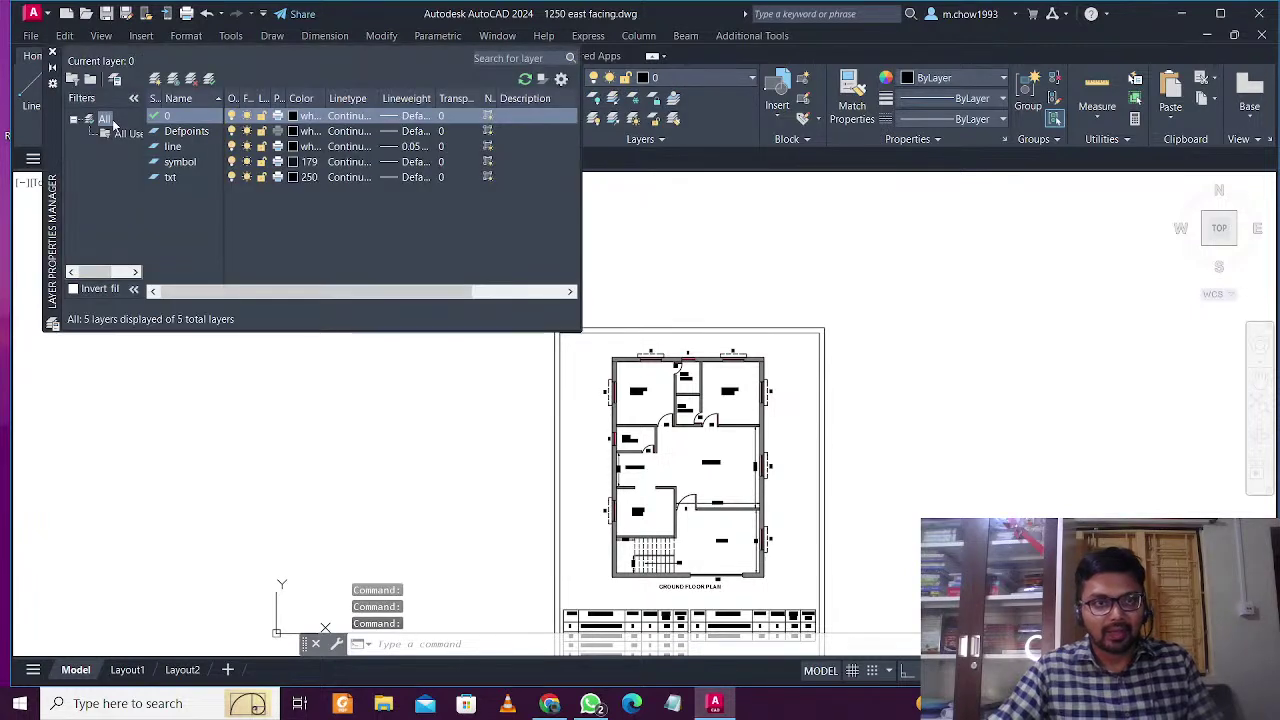
left_click(158, 84)
type("Column")
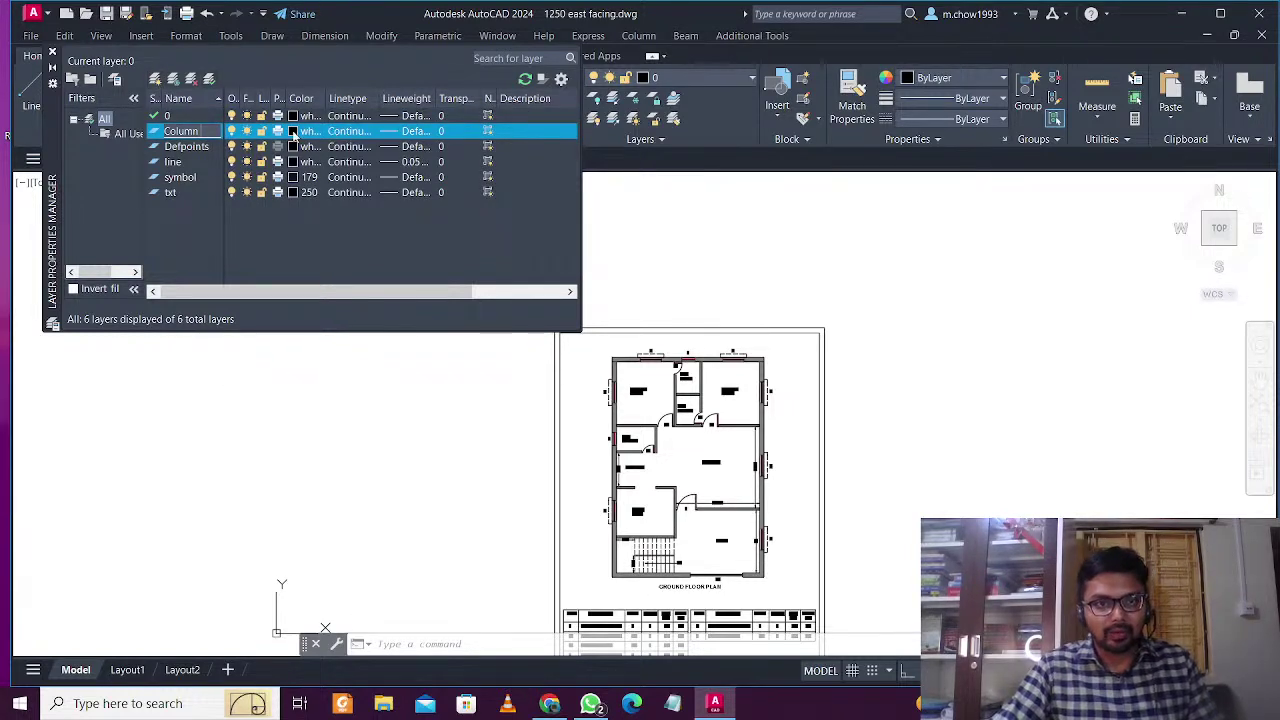
left_click(292, 131)
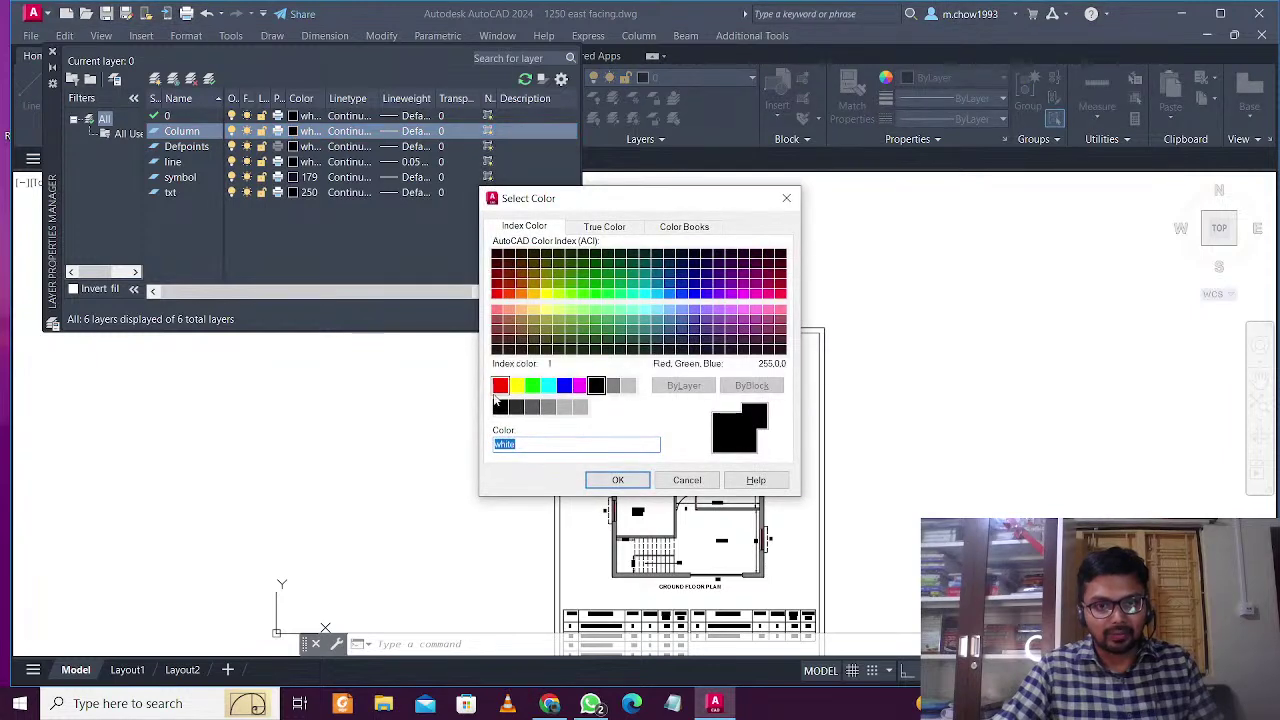
left_click(500, 386)
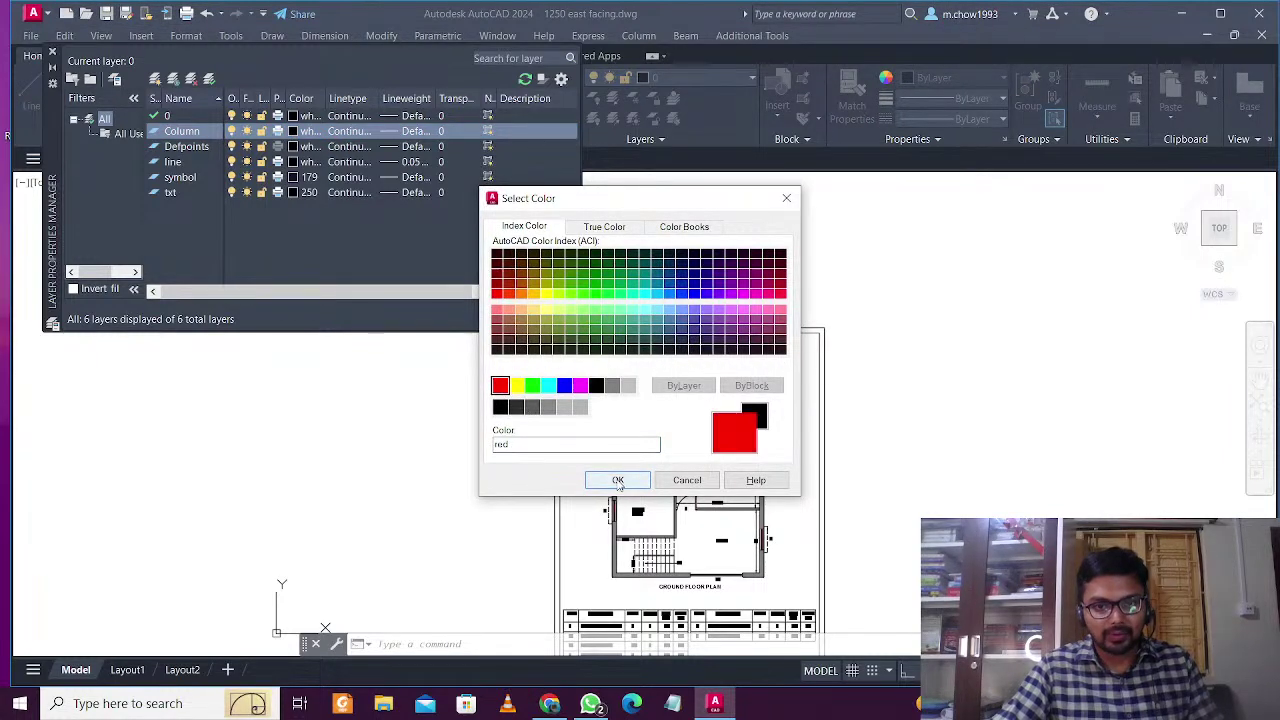
left_click(618, 480)
left_click(52, 53)
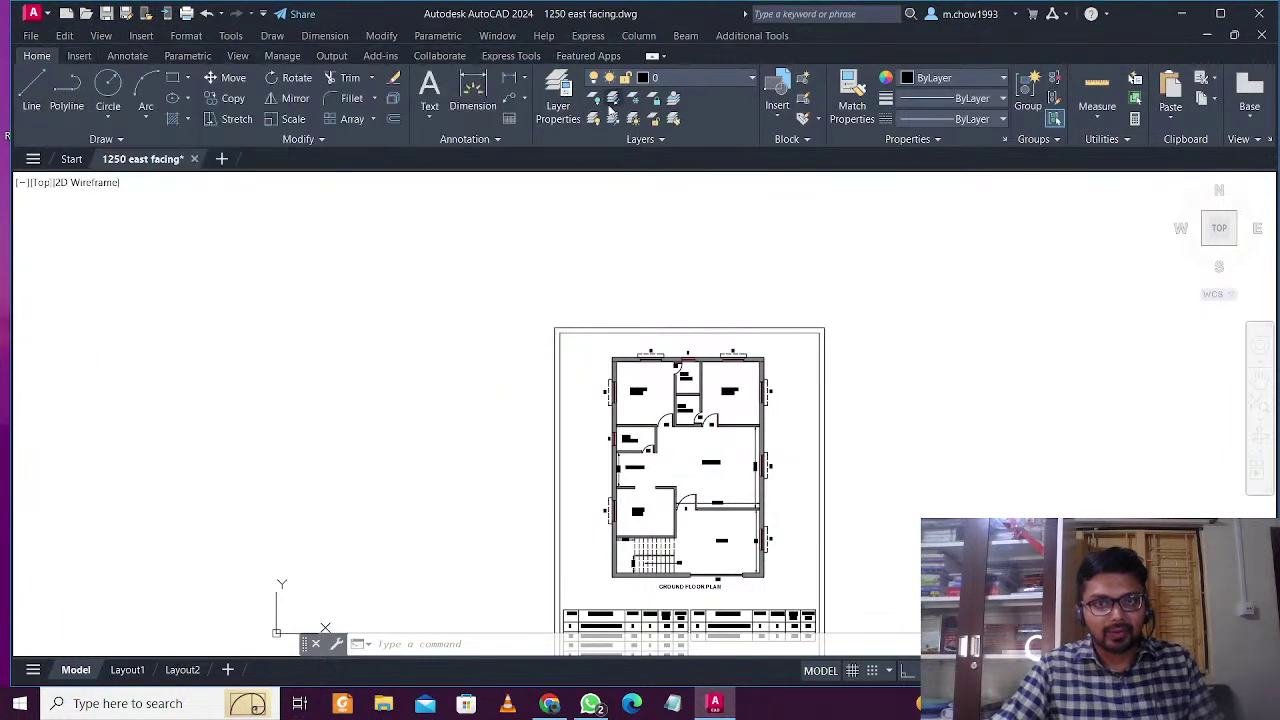
left_click(670, 78)
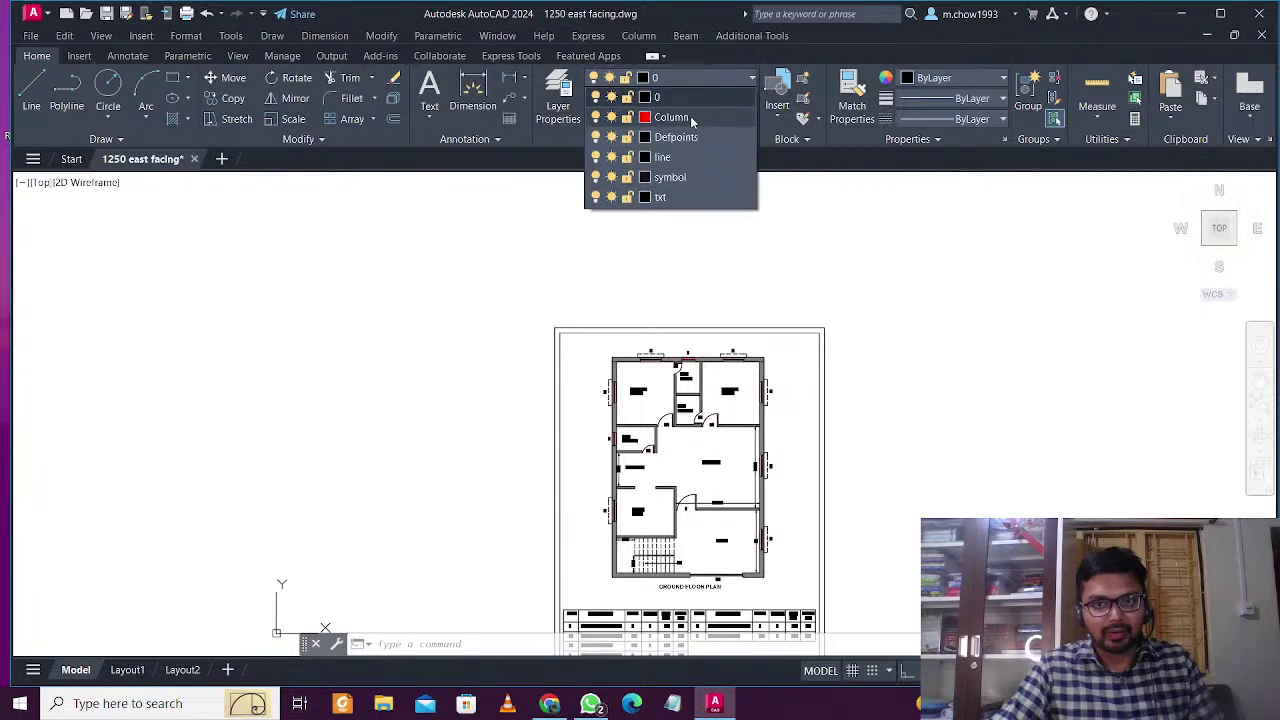
left_click(671, 117)
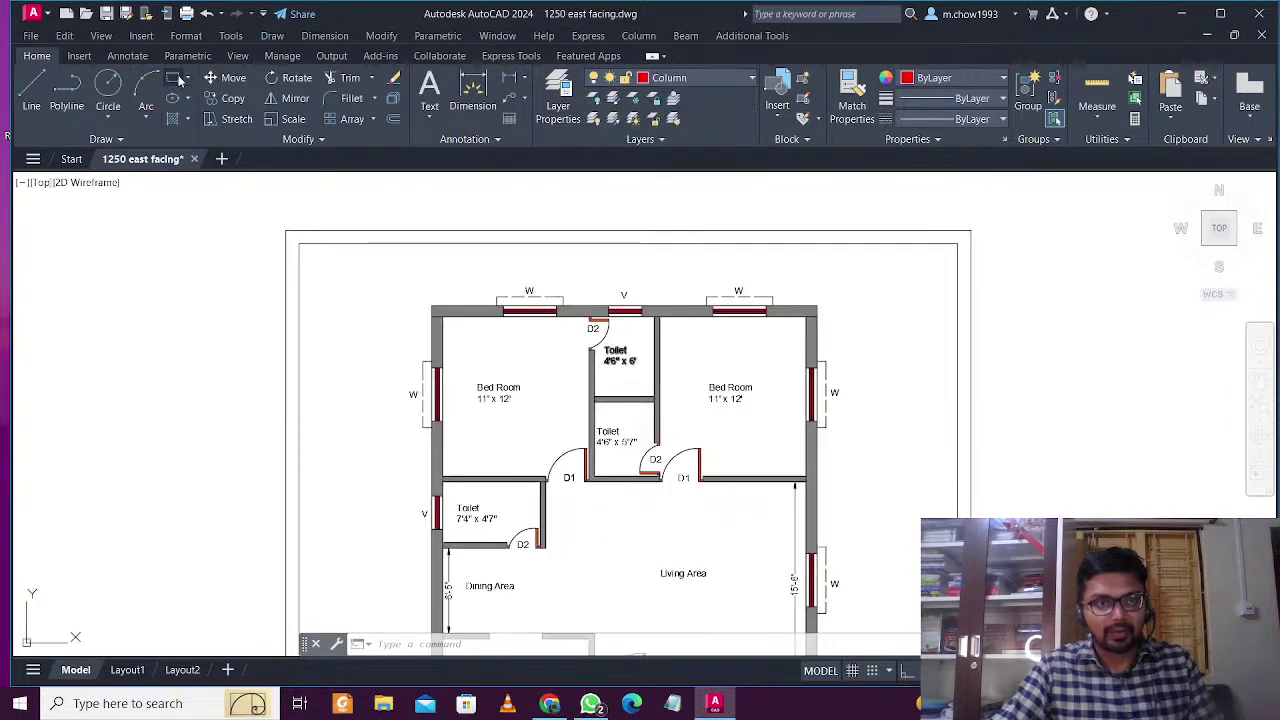
Draw a 1' x 1' square for the column in the empty space to the right of the drawing sheet
left_click(172, 77)
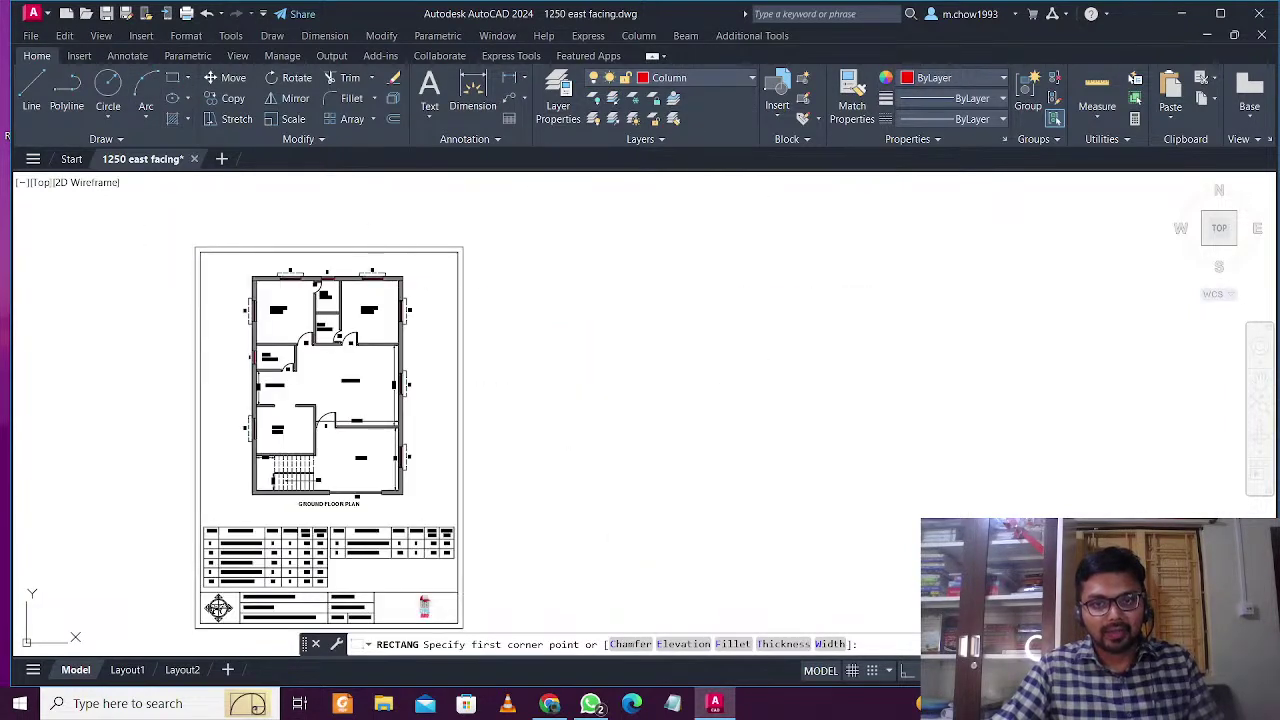
left_click(574, 278)
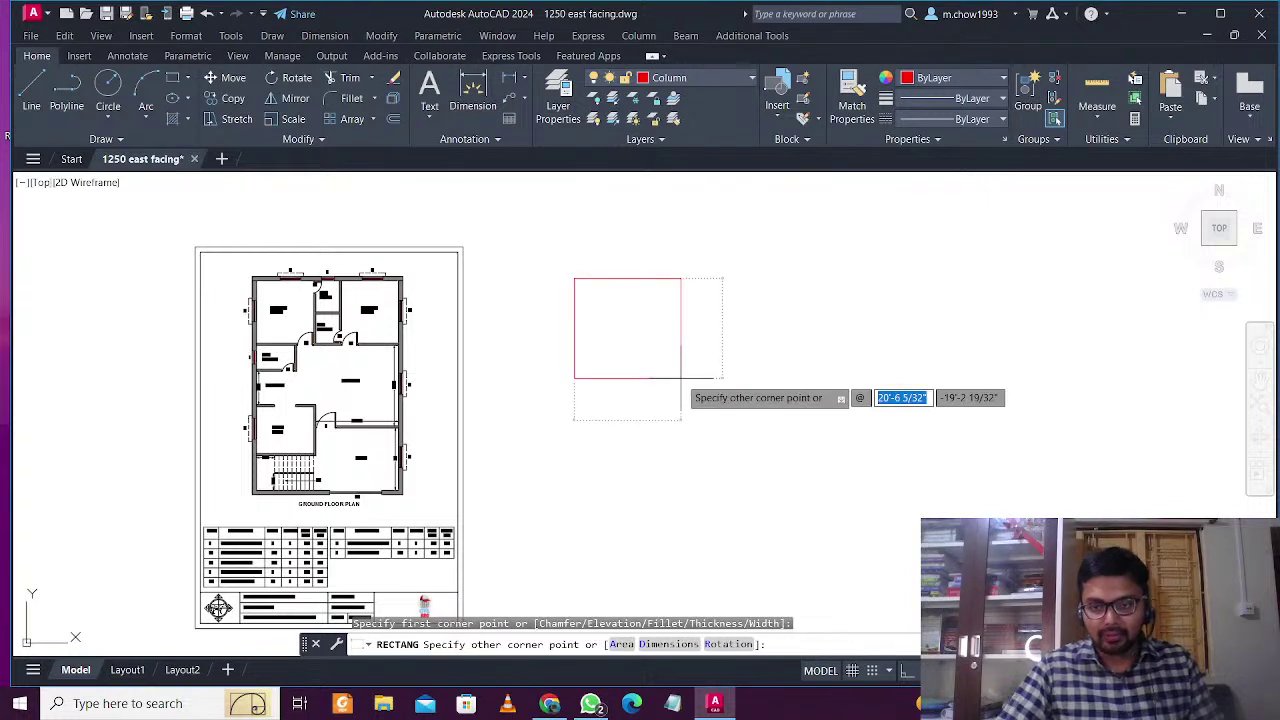
type("1")
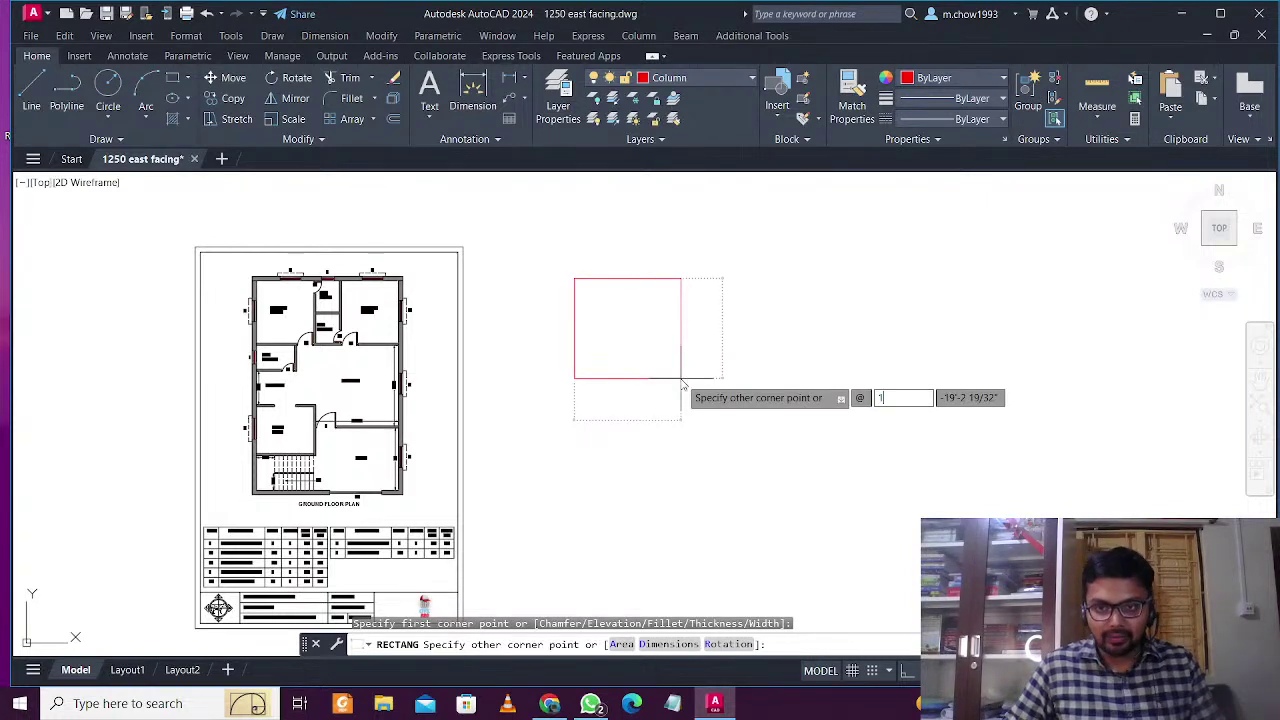
type("'")
key("Tab")
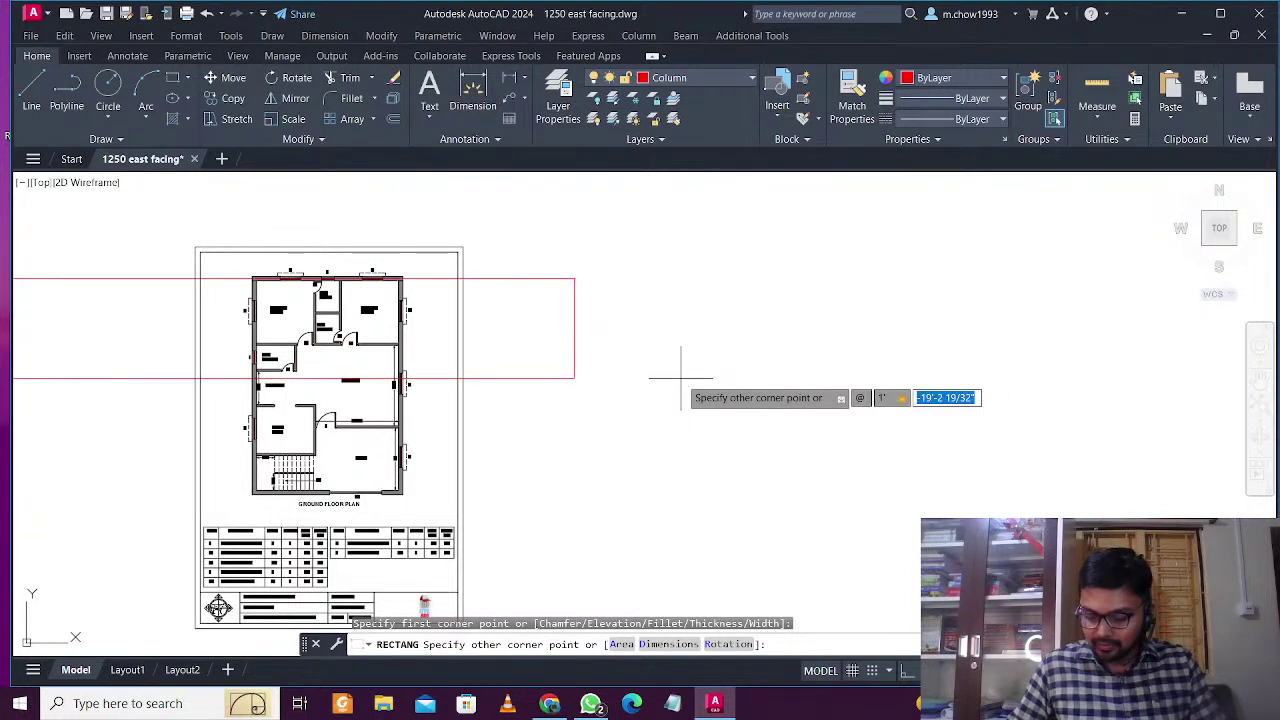
type("1'")
key("Return")
scroll(580, 286, "up", 10)
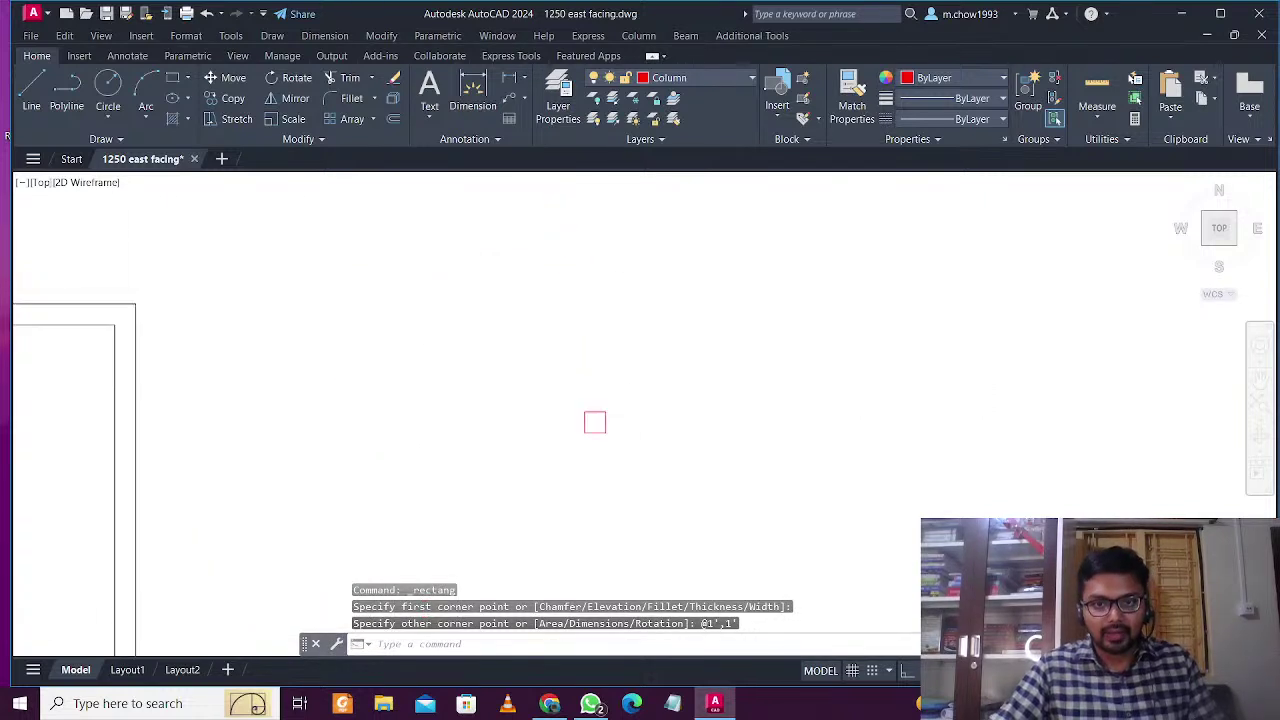
scroll(614, 422, "up", 2)
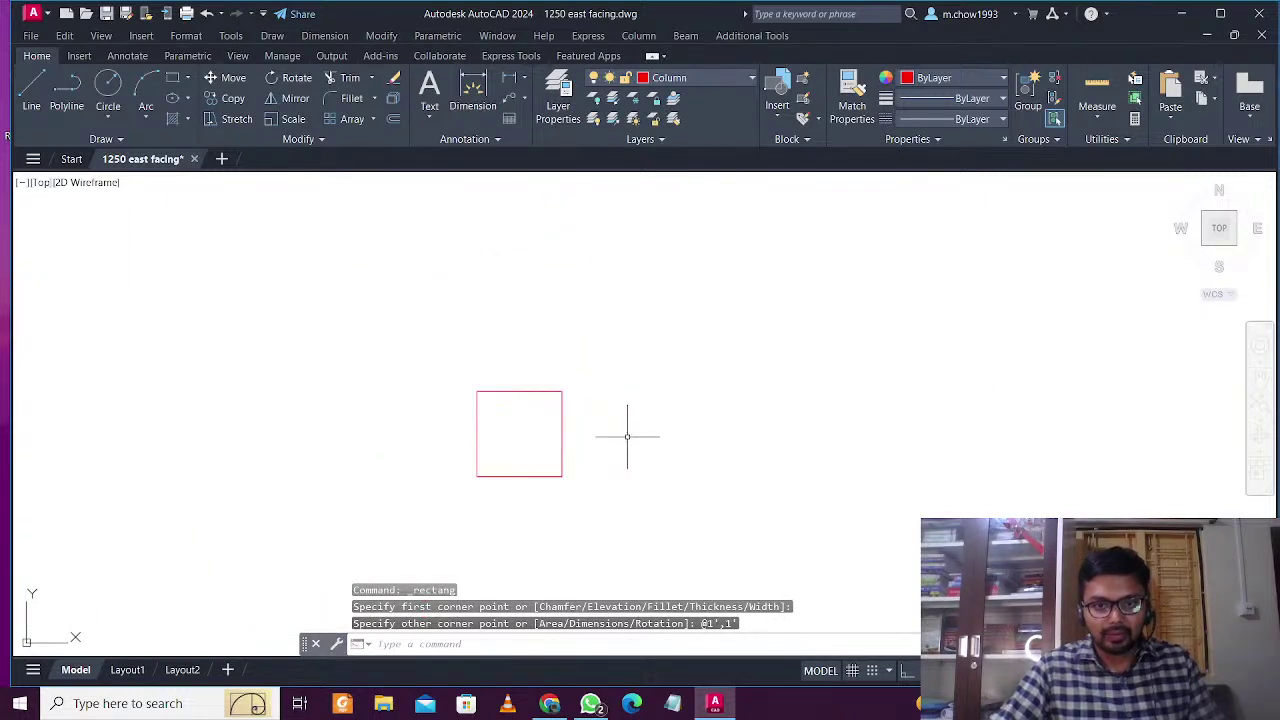
scroll(690, 441, "down", 8)
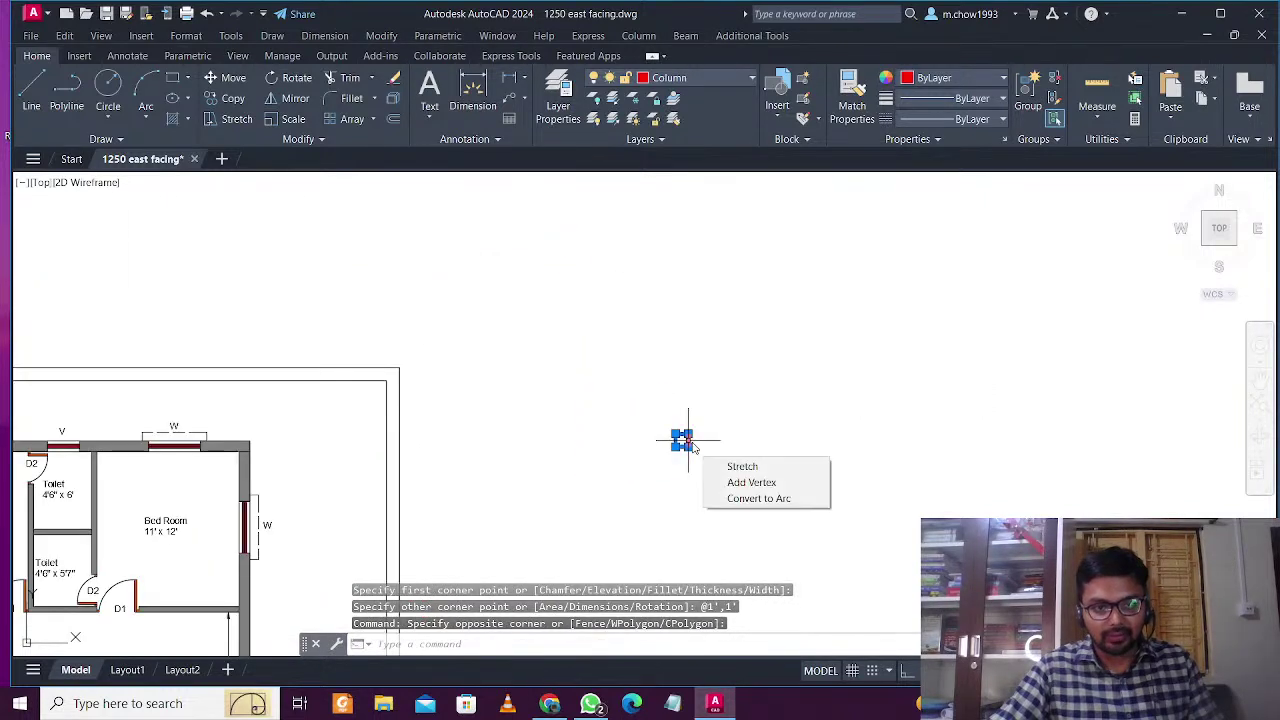
scroll(678, 443, "up", 6)
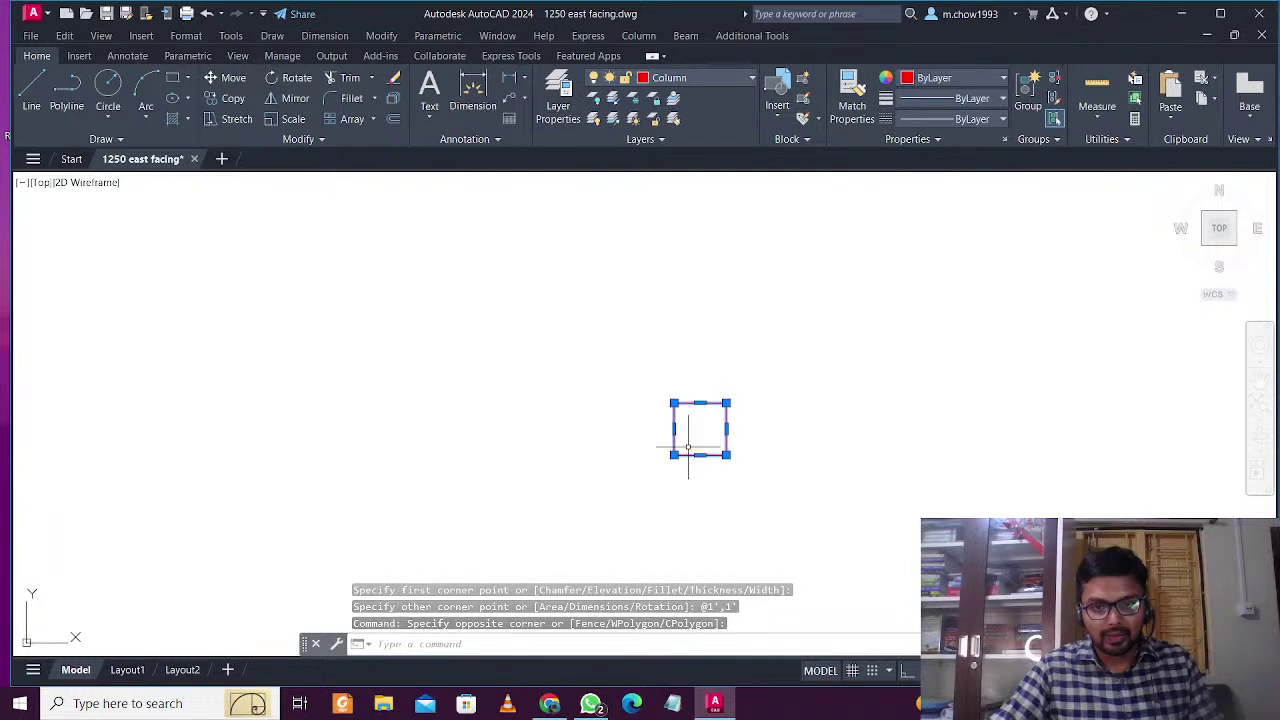
Fill the 1' x 1' column square with a Solid hatch
key("Escape")
type("h")
key("Return")
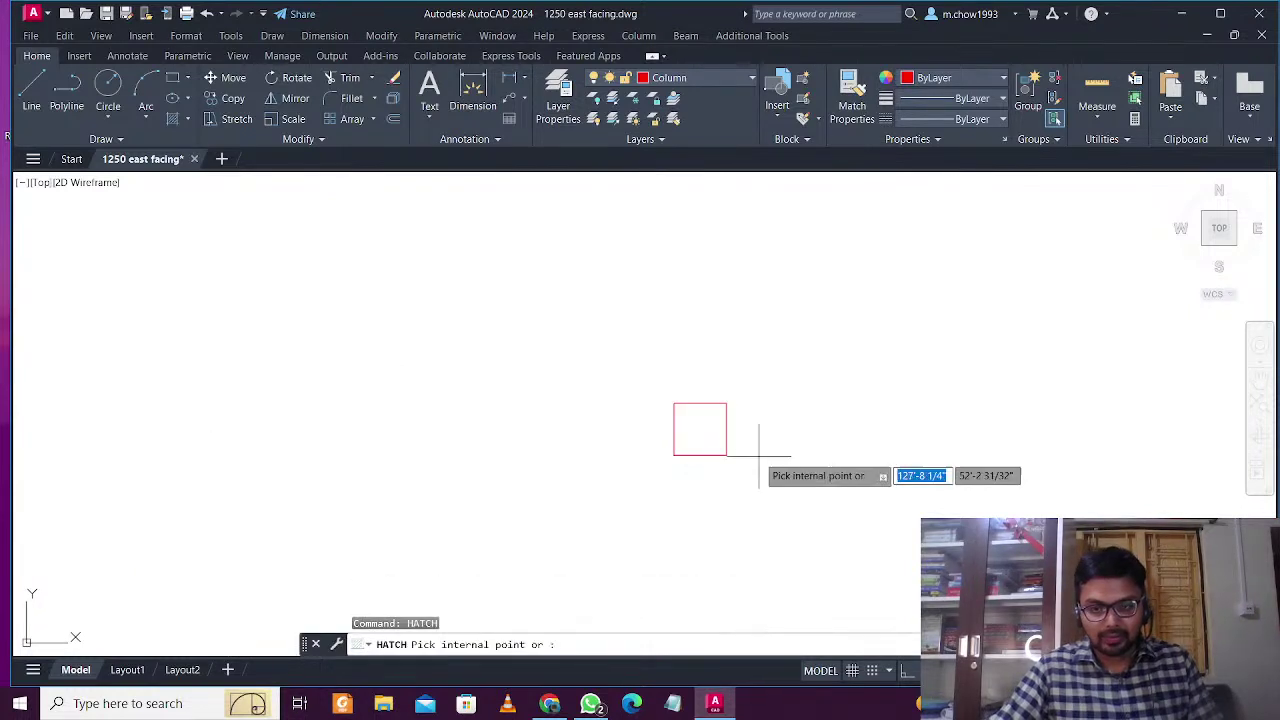
left_click(699, 432)
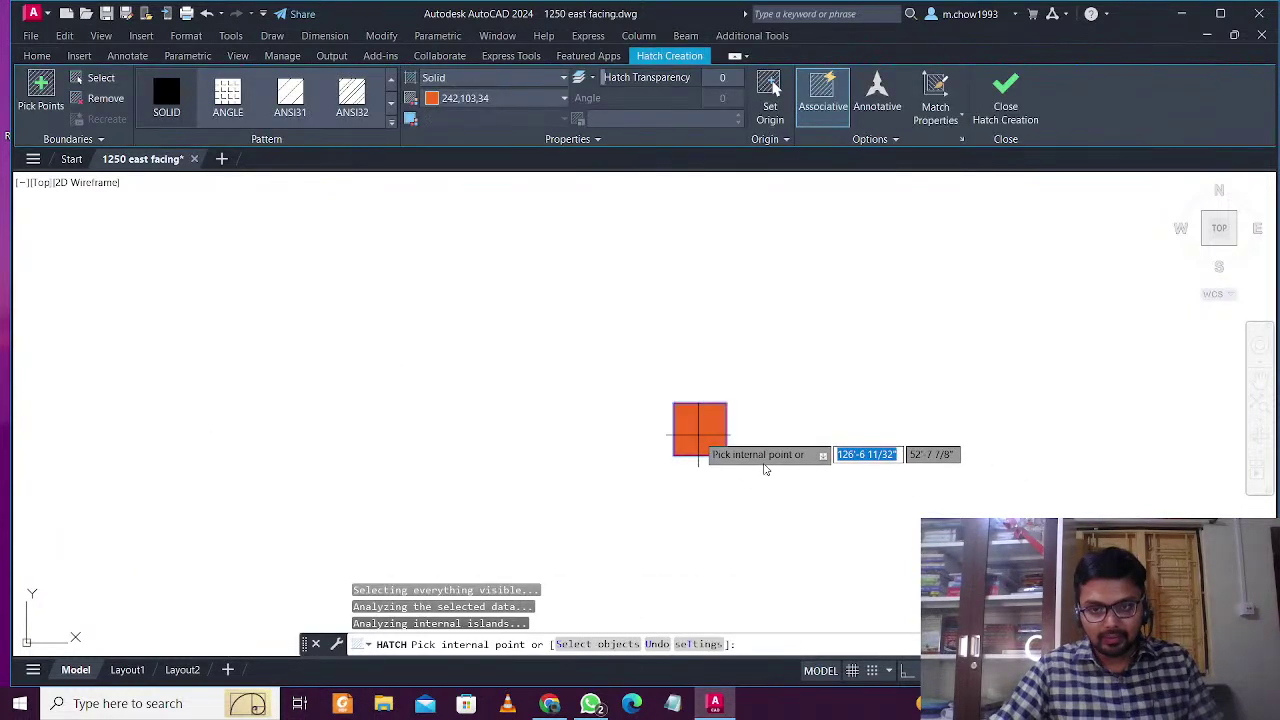
key("Escape")
Set the column hatch's color to ByLayer
left_click(700, 428)
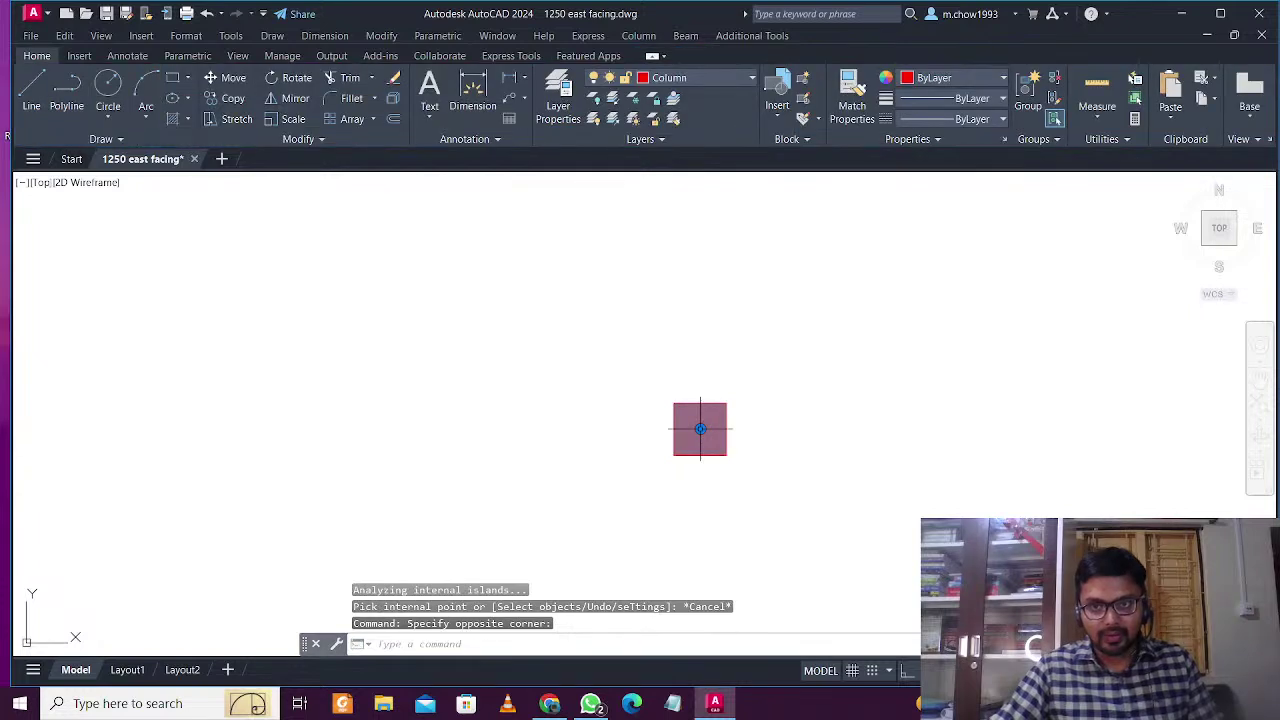
left_click(514, 98)
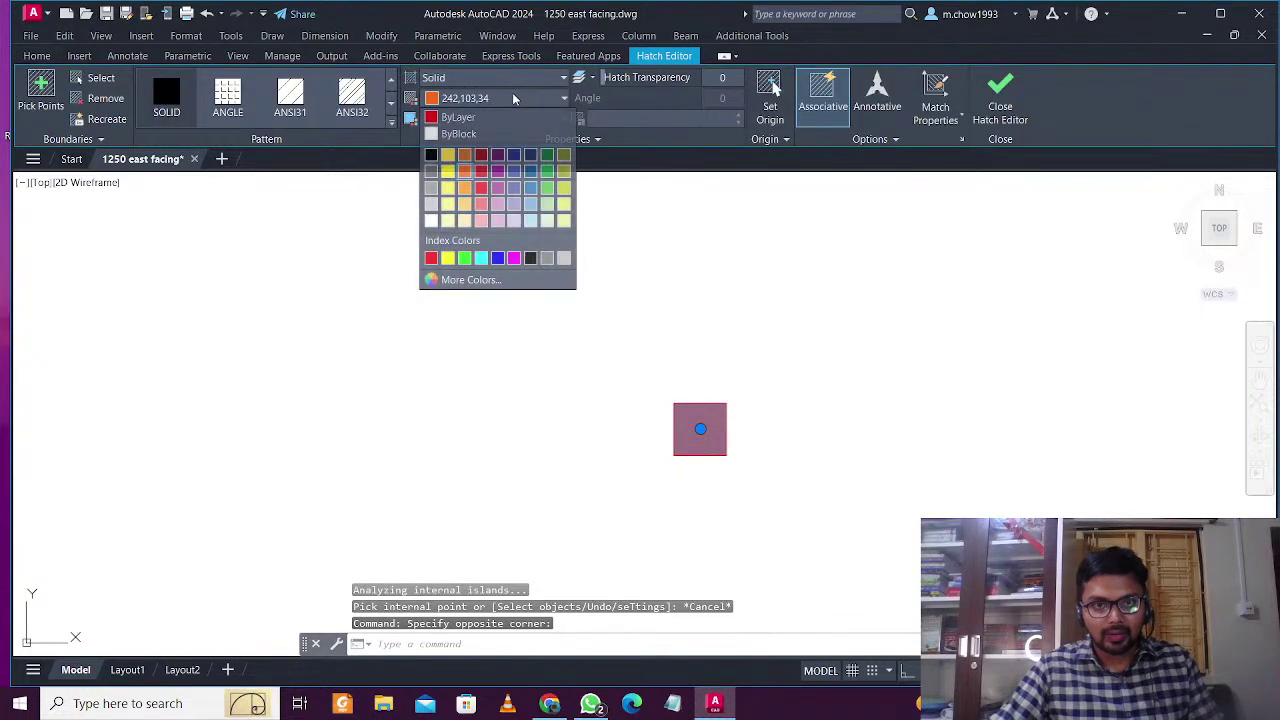
left_click(458, 117)
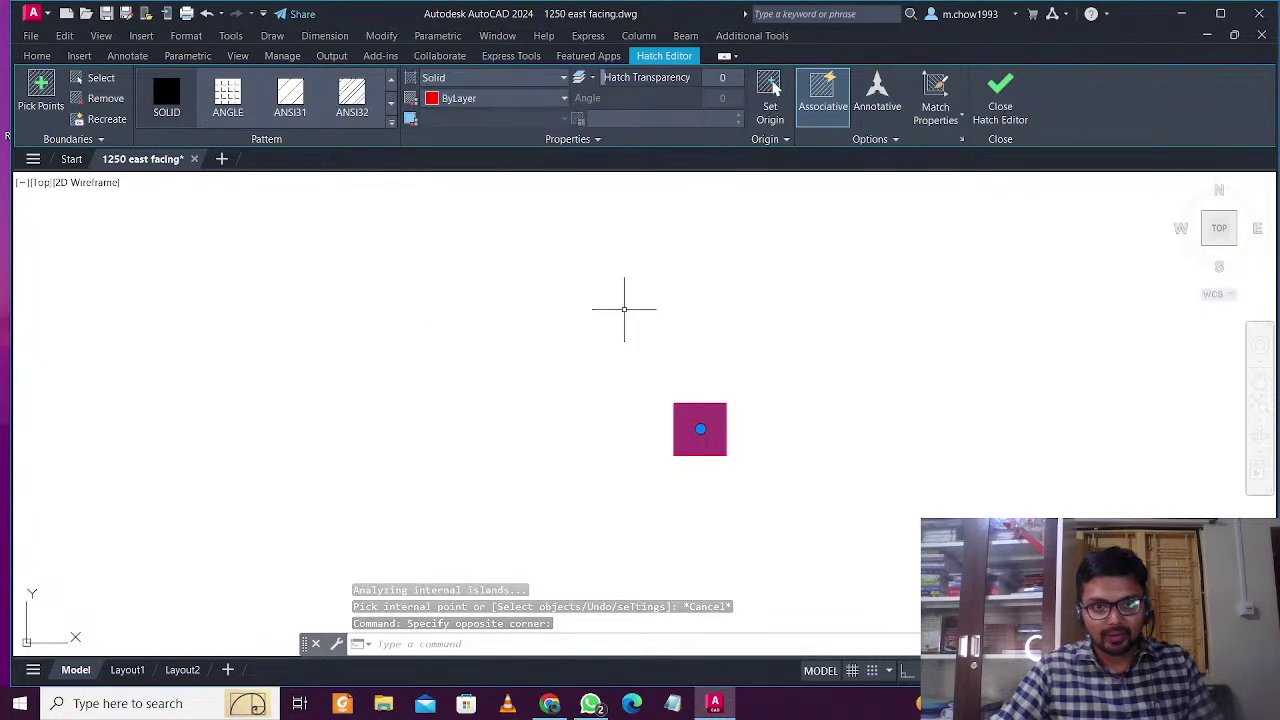
key("Escape")
Convert the column square and its hatch into a block named c
left_click(855, 512)
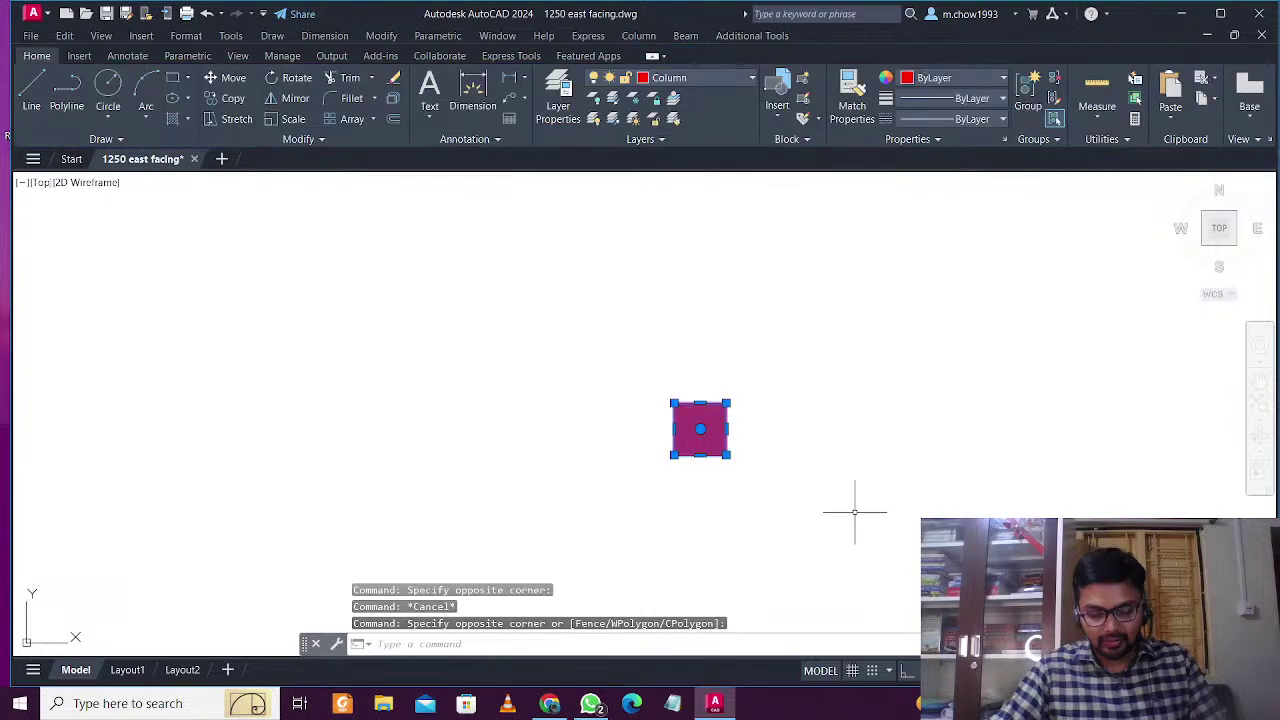
type("b")
key("Return")
type("c")
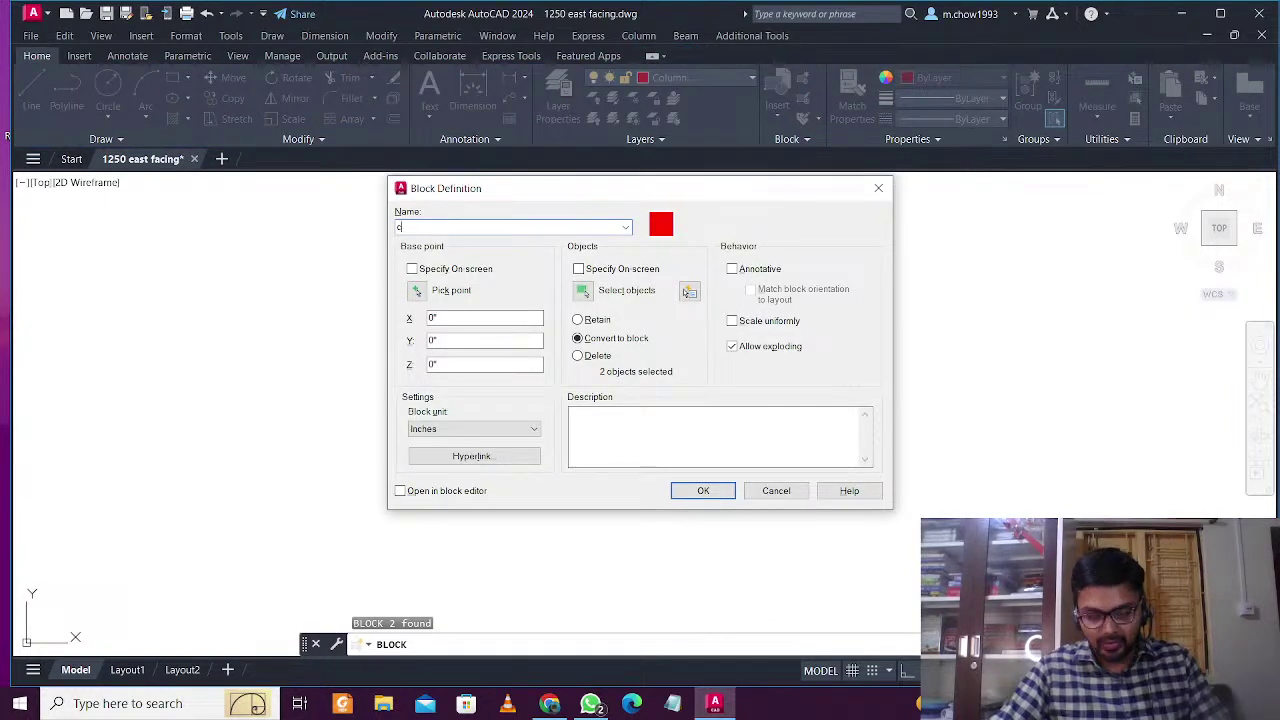
key("Return")
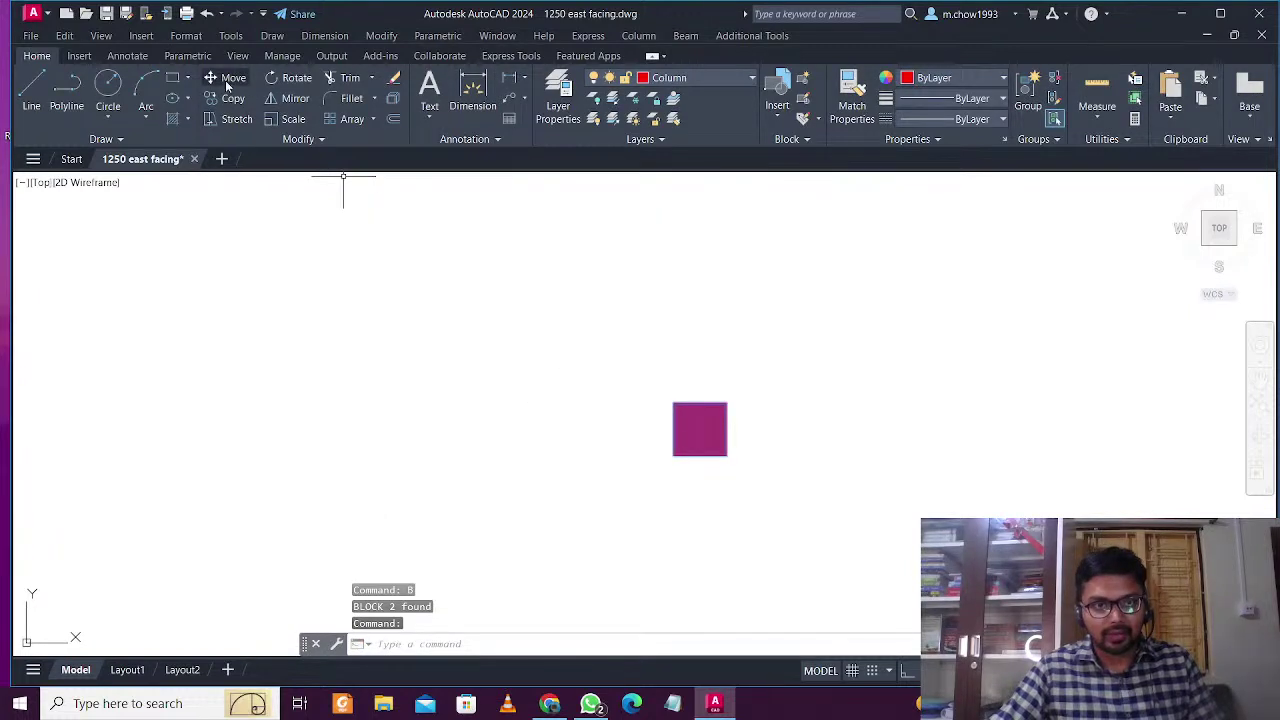
Move the column block by its upper-left corner onto the northwest outer corner of the ground floor plan's walls
left_click(794, 460)
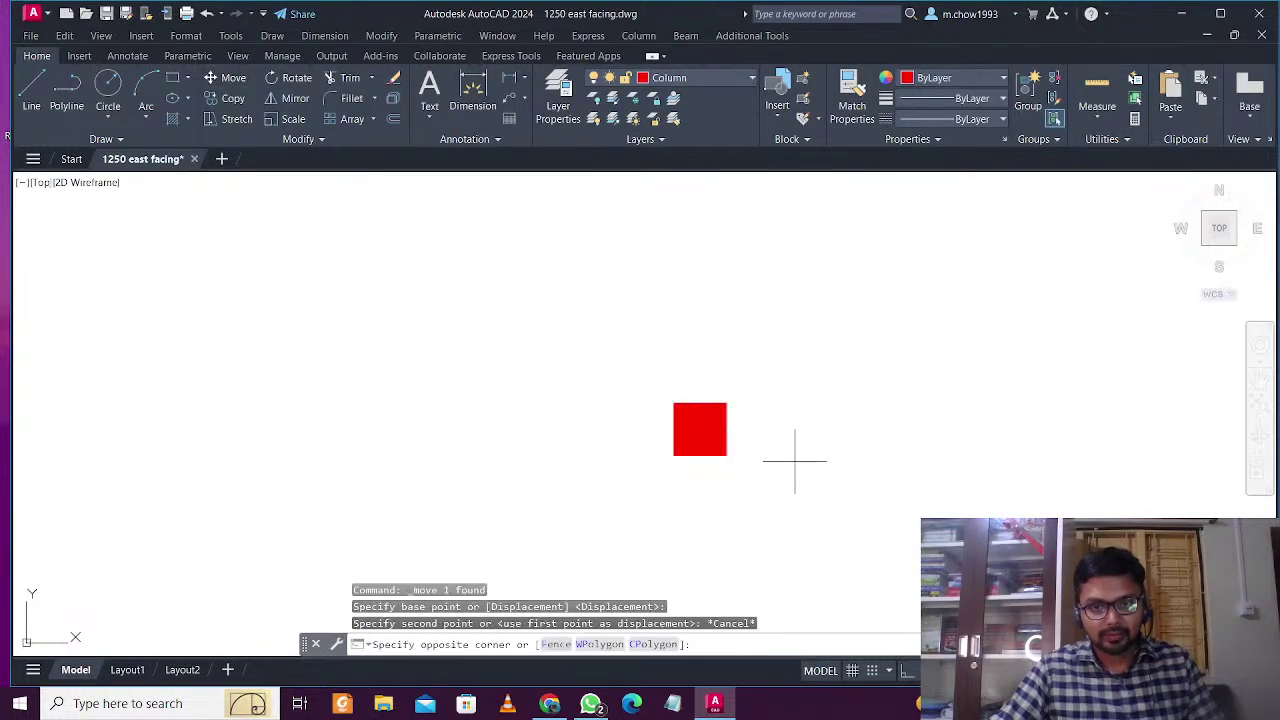
left_click(640, 368)
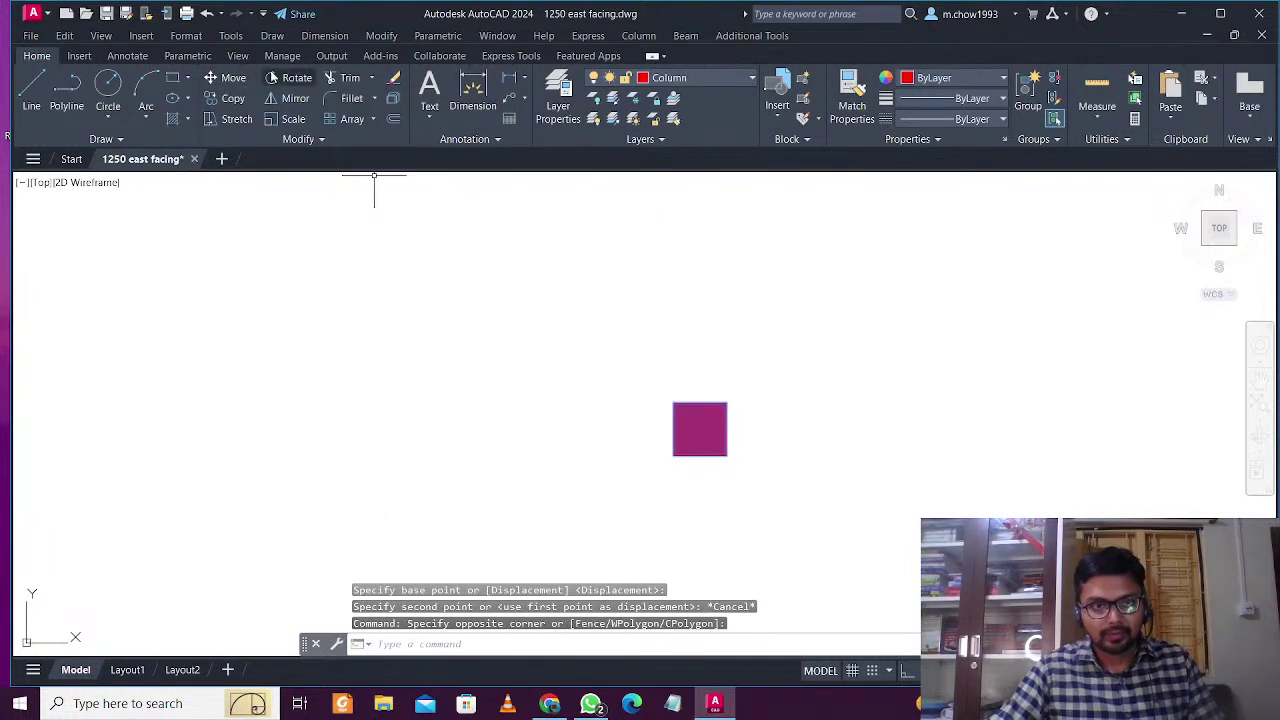
left_click(226, 78)
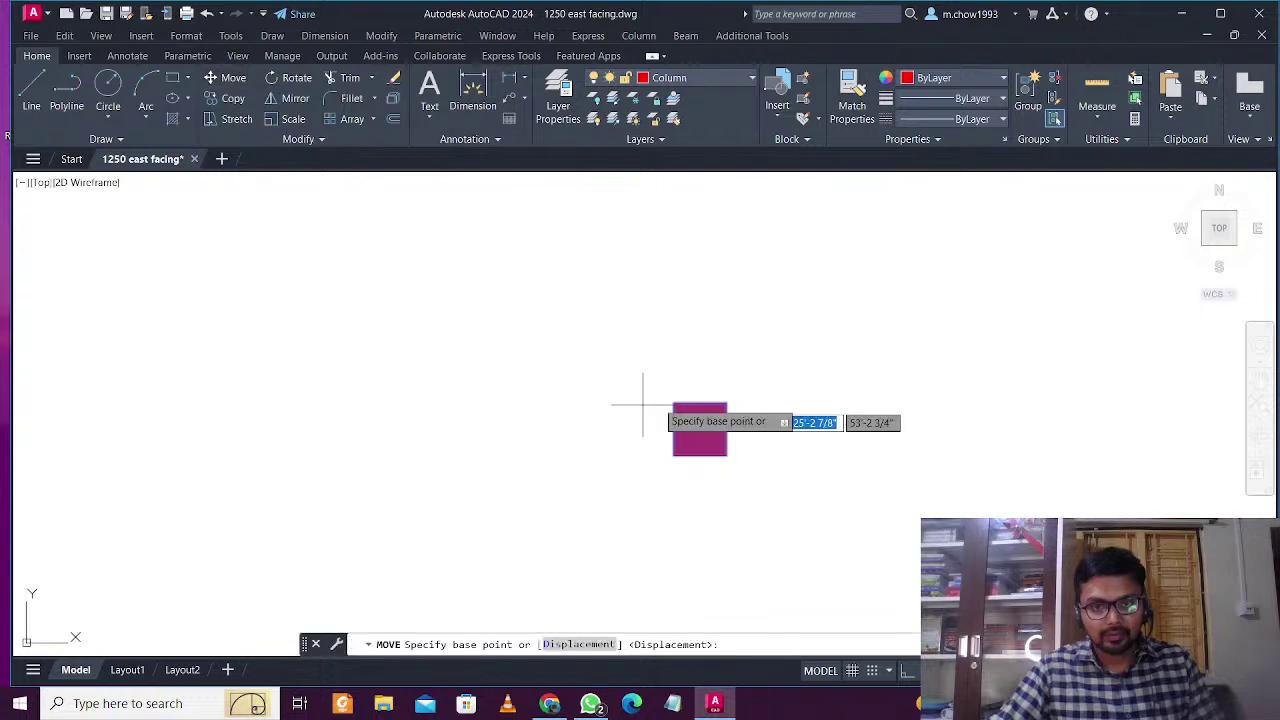
left_click(673, 403)
scroll(673, 403, "down", 5)
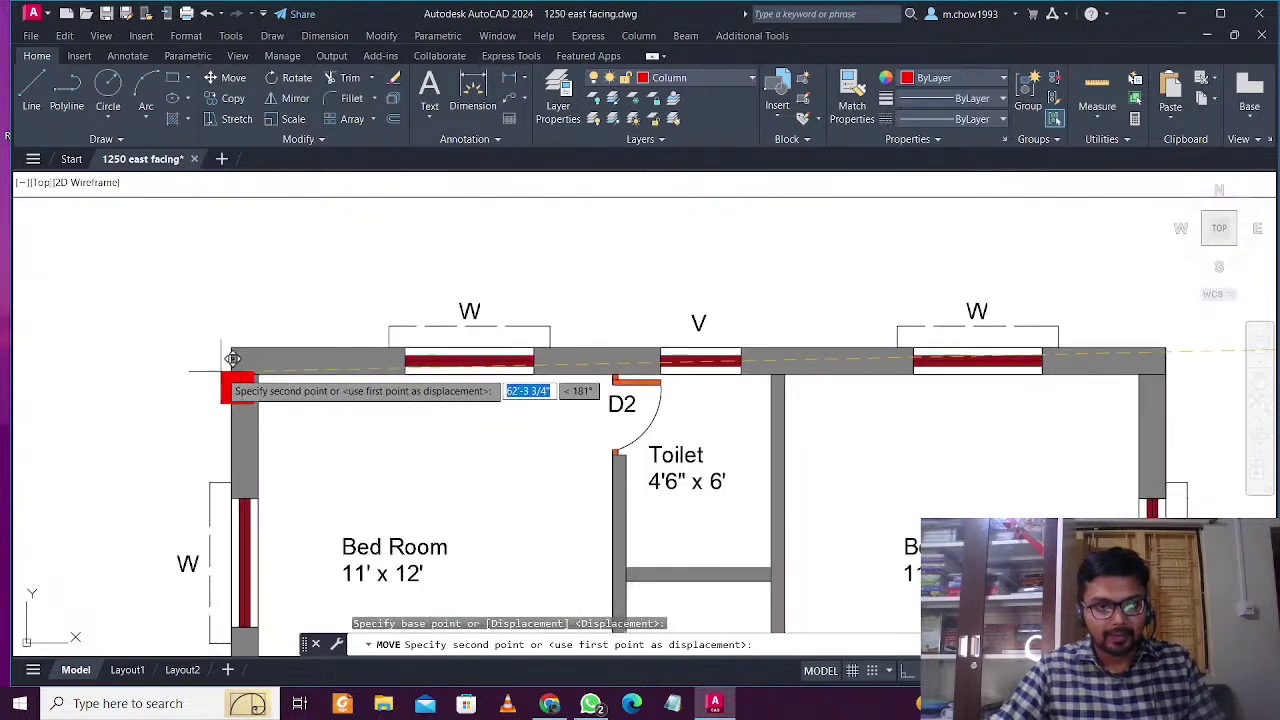
scroll(221, 370, "up", 2)
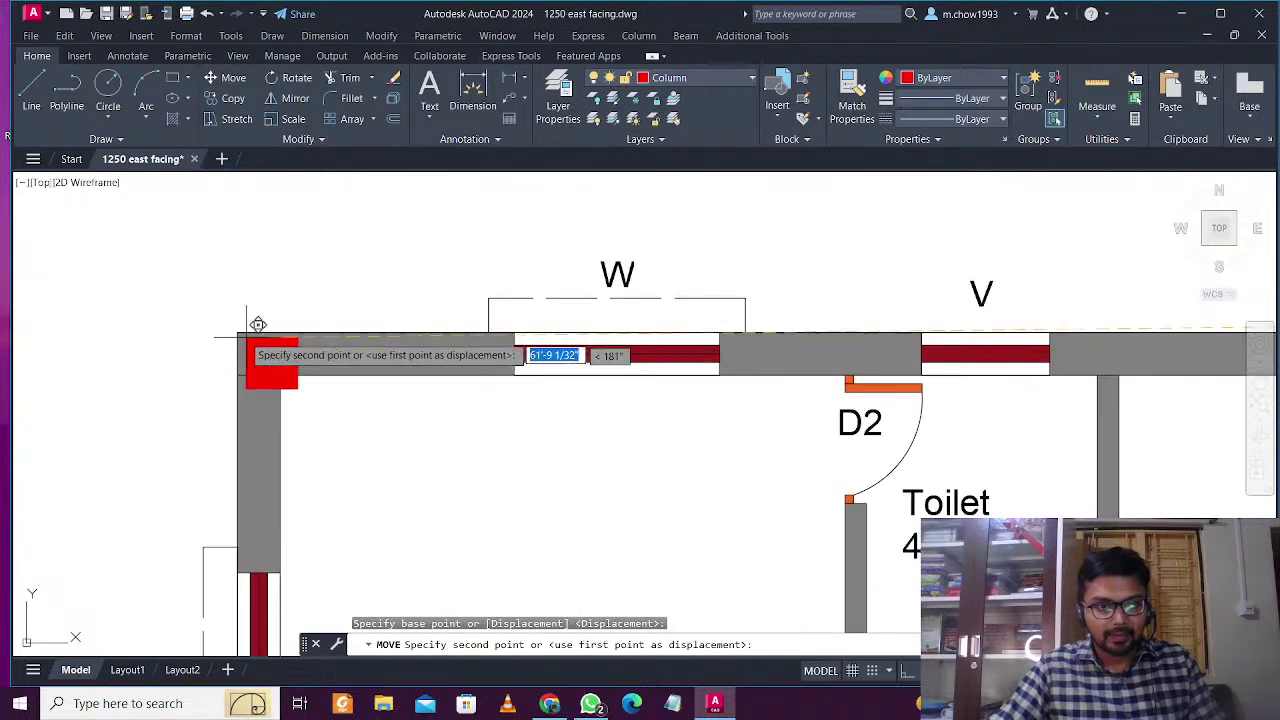
left_click(237, 332)
Copy the northwest column to where the north wall meets the wall between the 4'6" x 6' toilet and the east bedroom
scroll(266, 366, "up", 3)
left_click(351, 400)
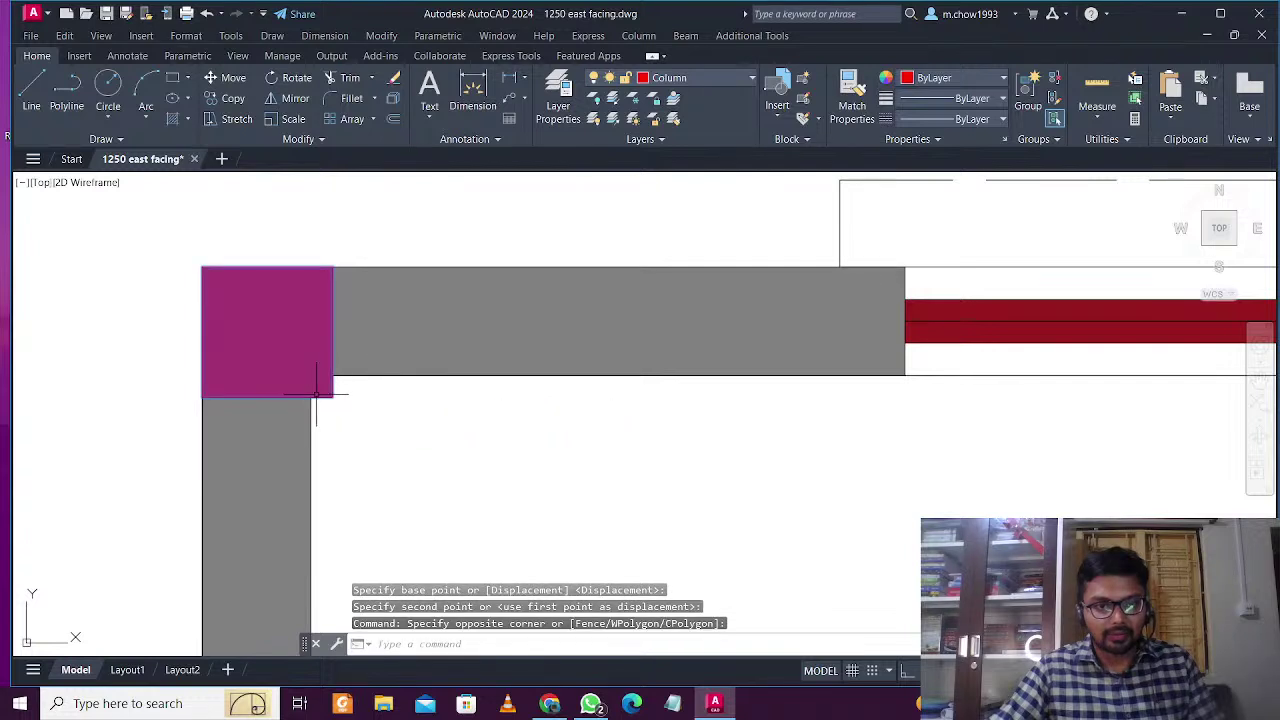
left_click(332, 267)
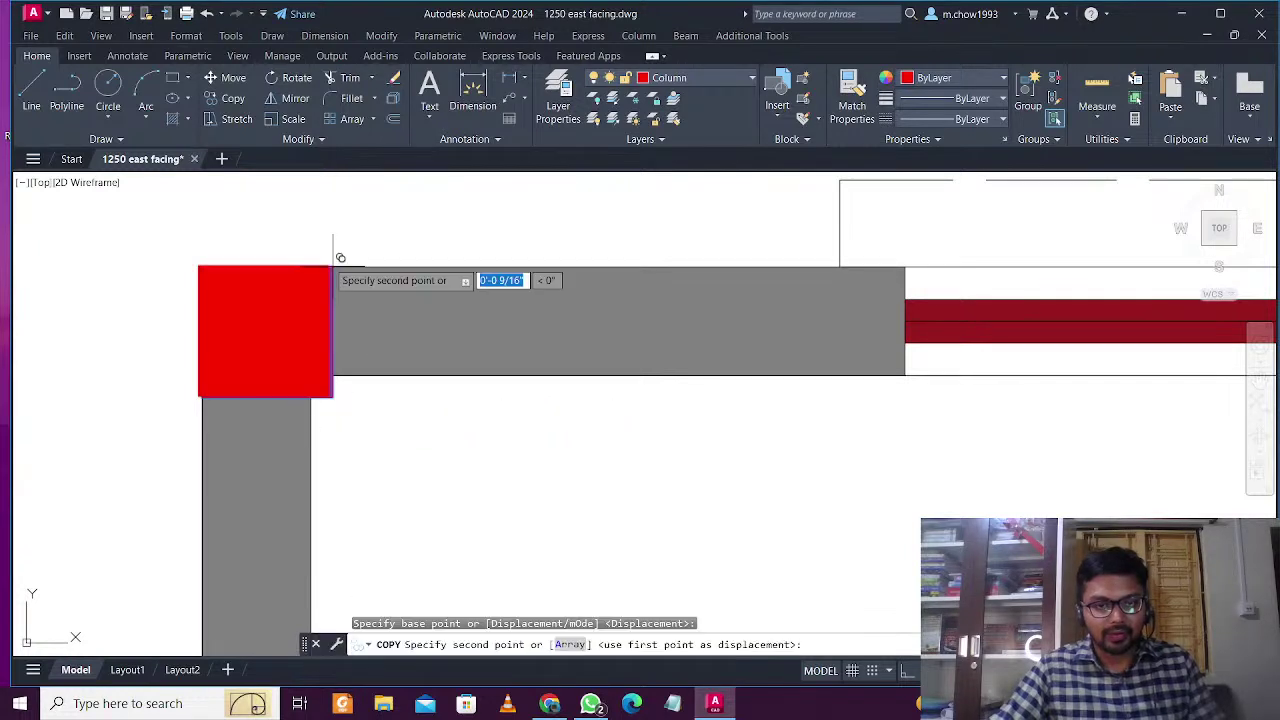
scroll(323, 256, "down", 5)
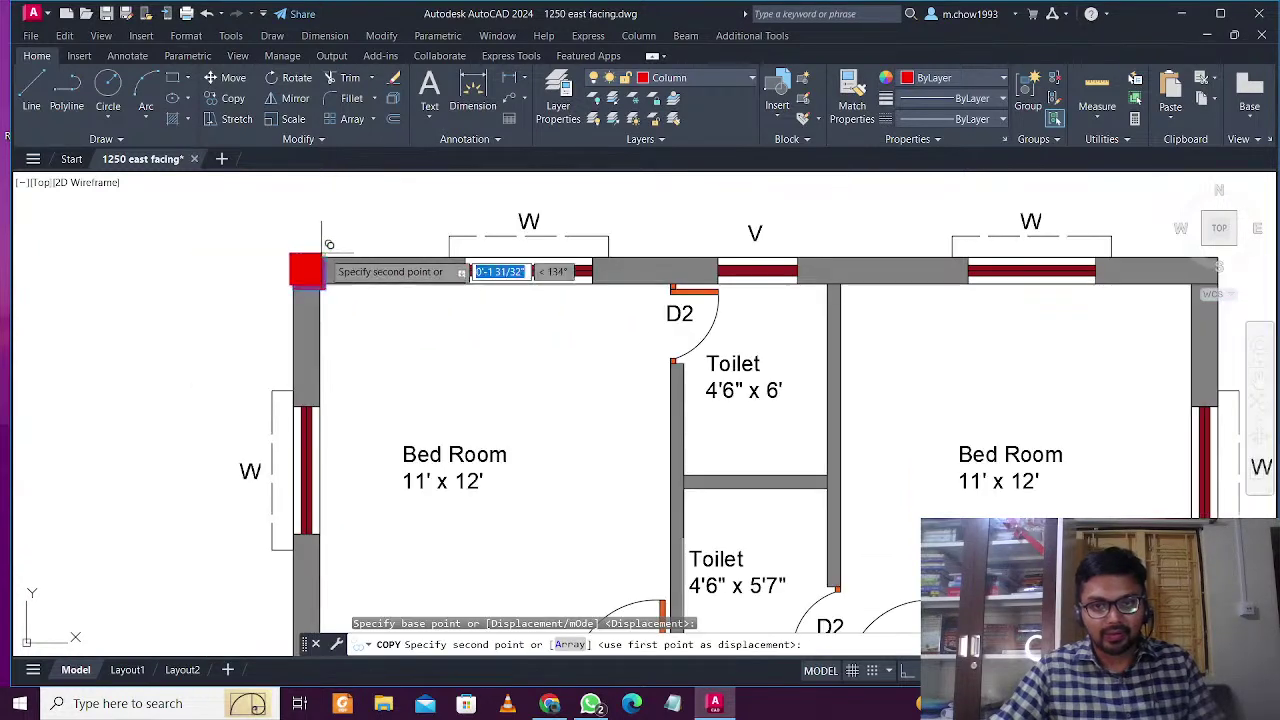
scroll(798, 258, "down", 2)
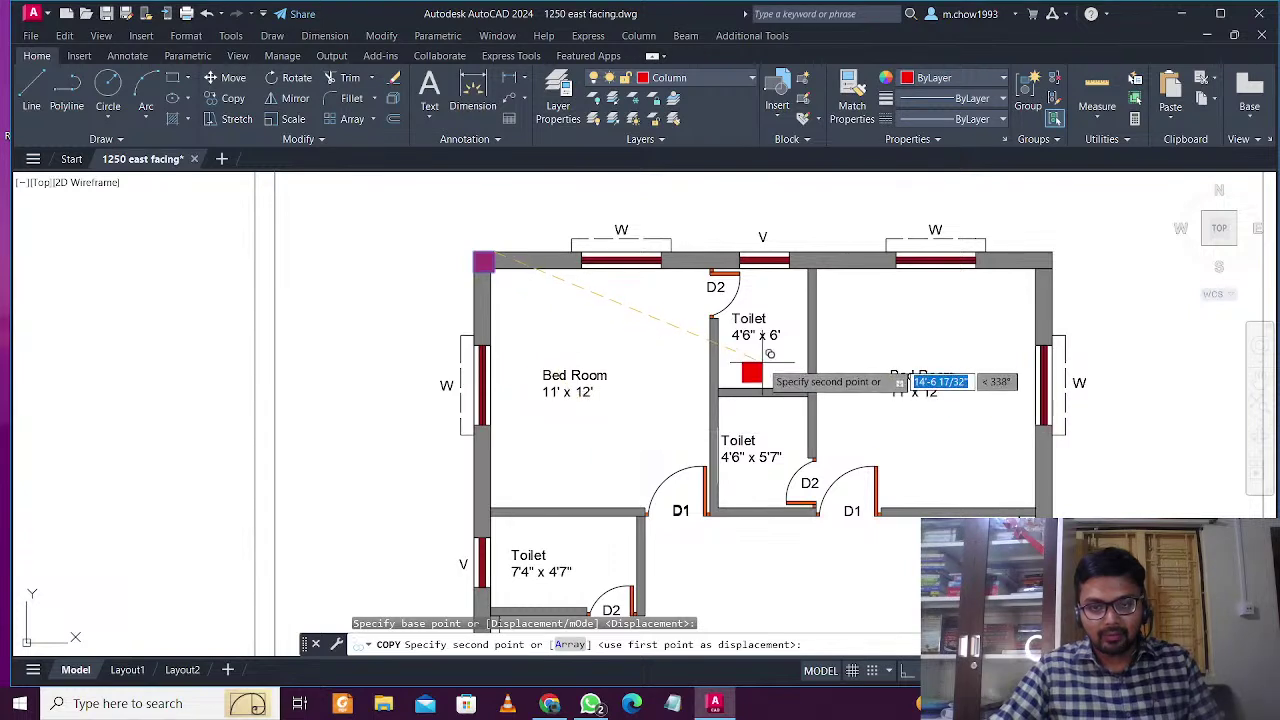
scroll(830, 246, "up", 4)
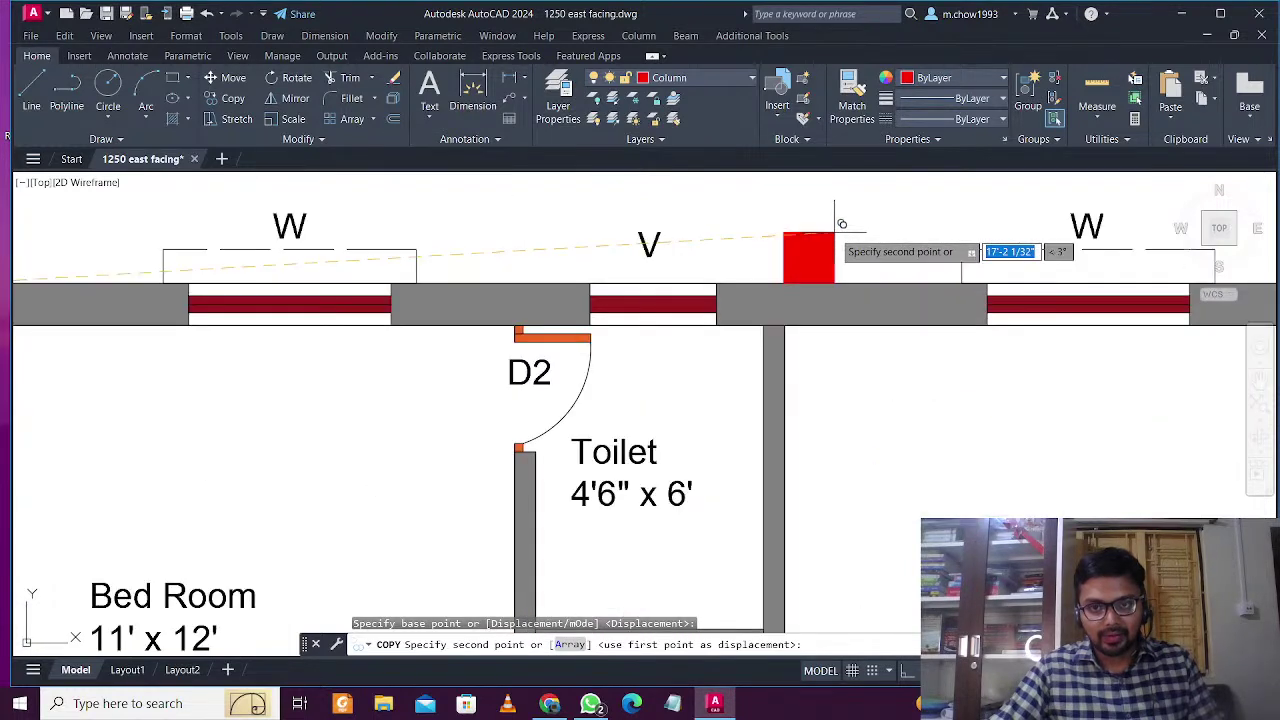
left_click(799, 314)
scroll(825, 285, "down", 4)
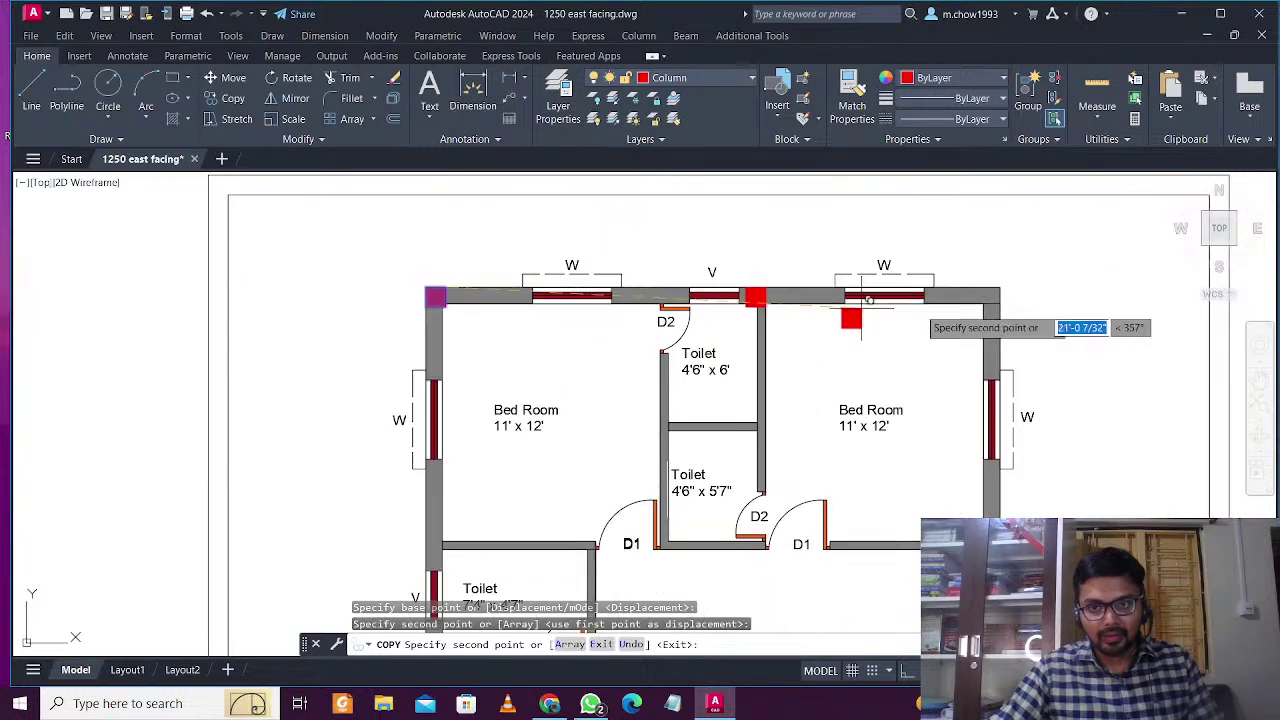
Place another copy of the column at the northeast outer corner of the plan and end the copying
scroll(990, 283, "up", 4)
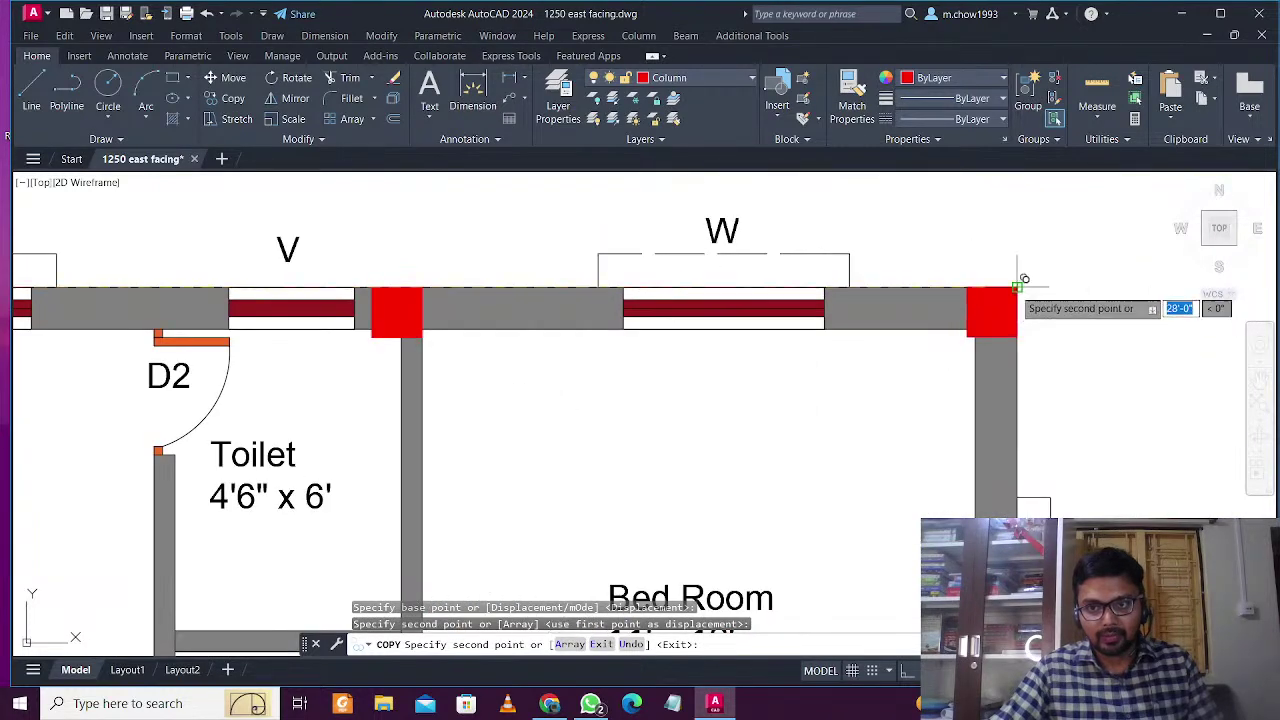
left_click(1015, 285)
scroll(1000, 285, "down", 3)
scroll(968, 301, "down", 2)
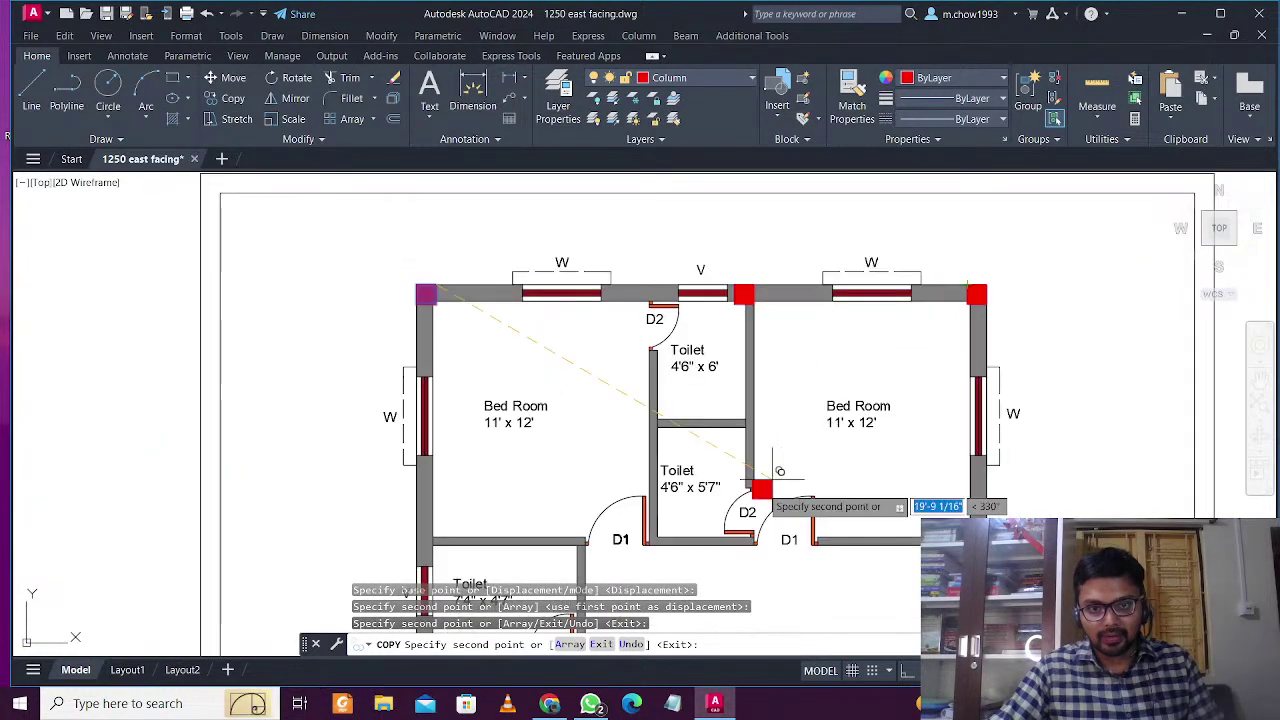
key("Escape")
Select the three column blocks along the ground floor plan's north wall
scroll(430, 290, "up", 8)
left_click(482, 372)
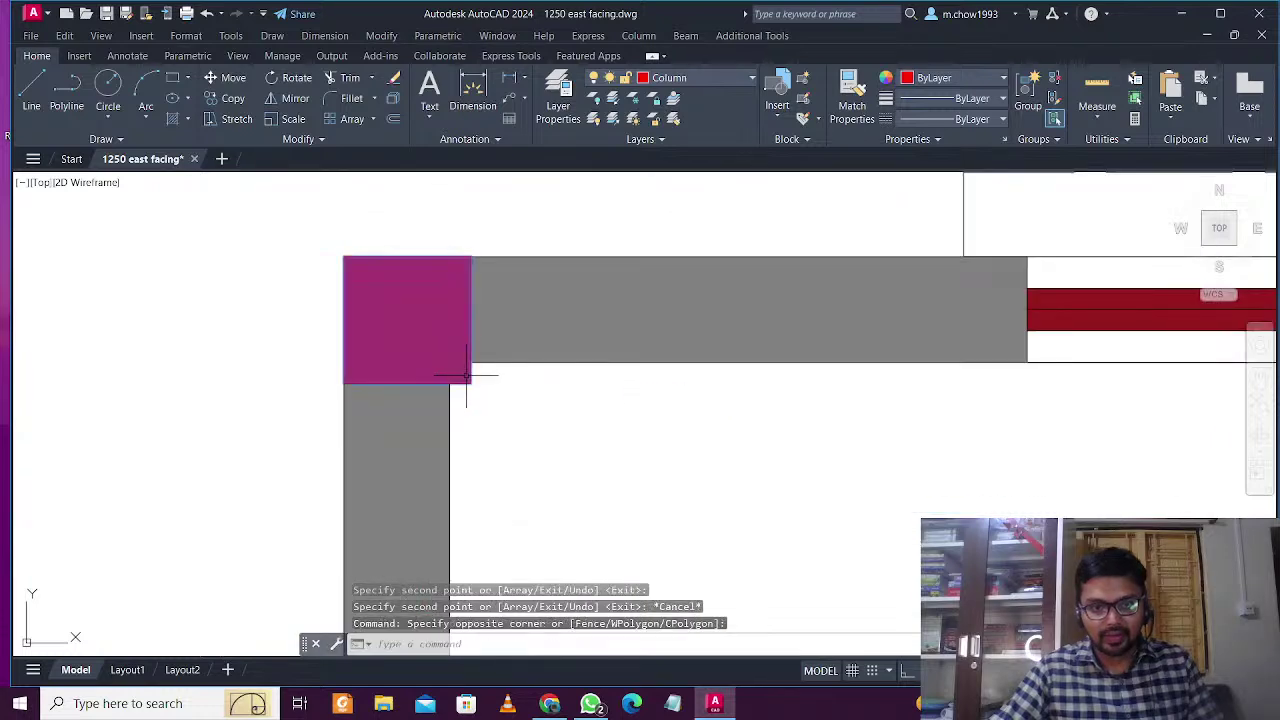
scroll(466, 376, "down", 5)
scroll(505, 392, "up", 3)
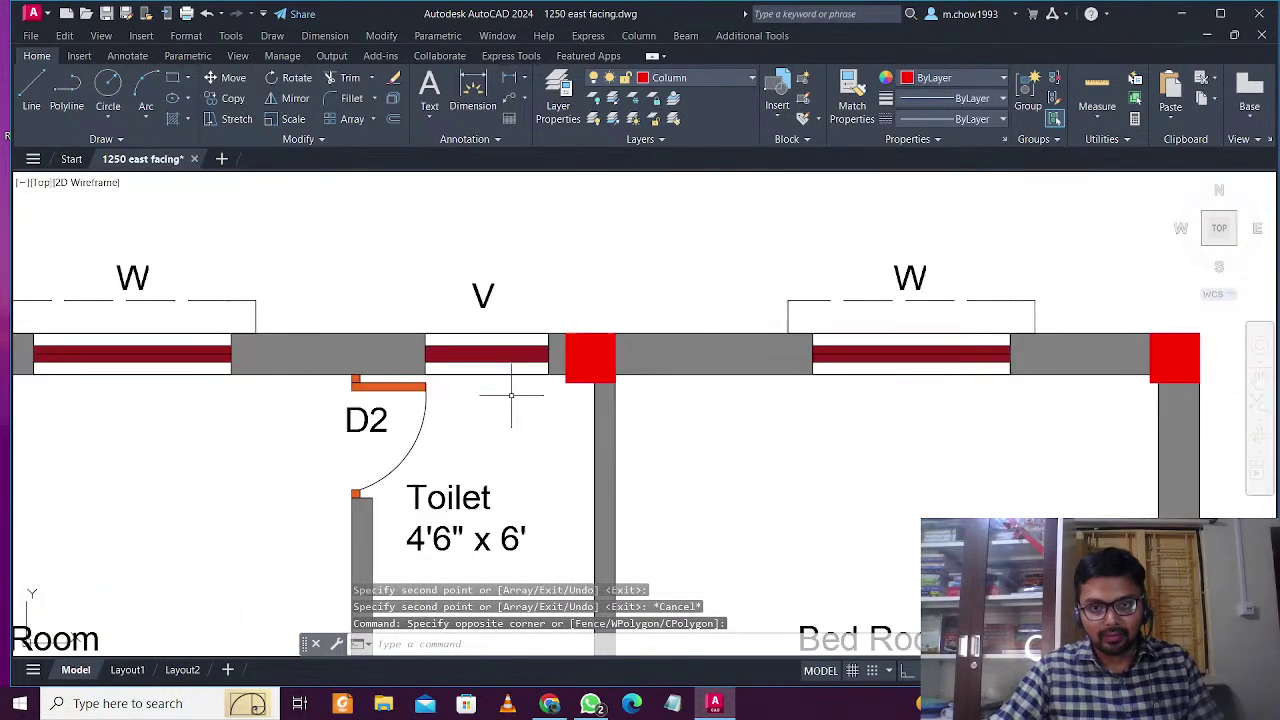
scroll(511, 395, "down", 2)
scroll(686, 371, "up", 12)
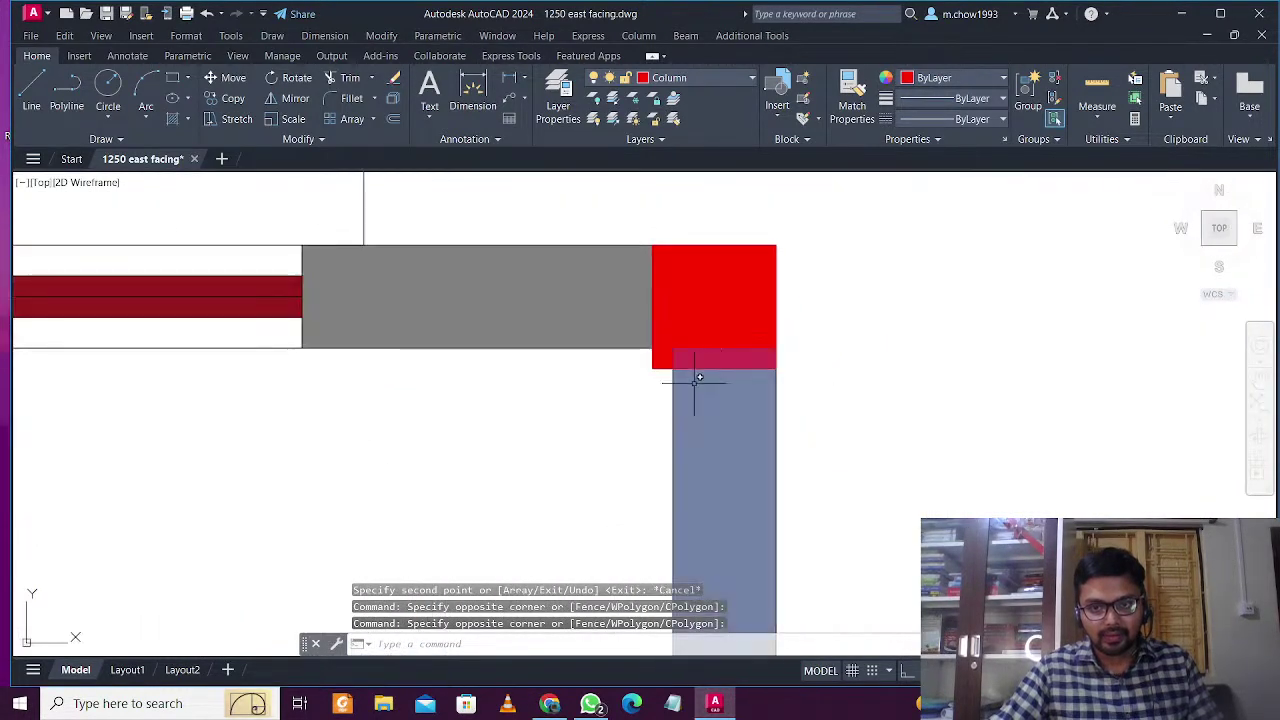
left_click(558, 366)
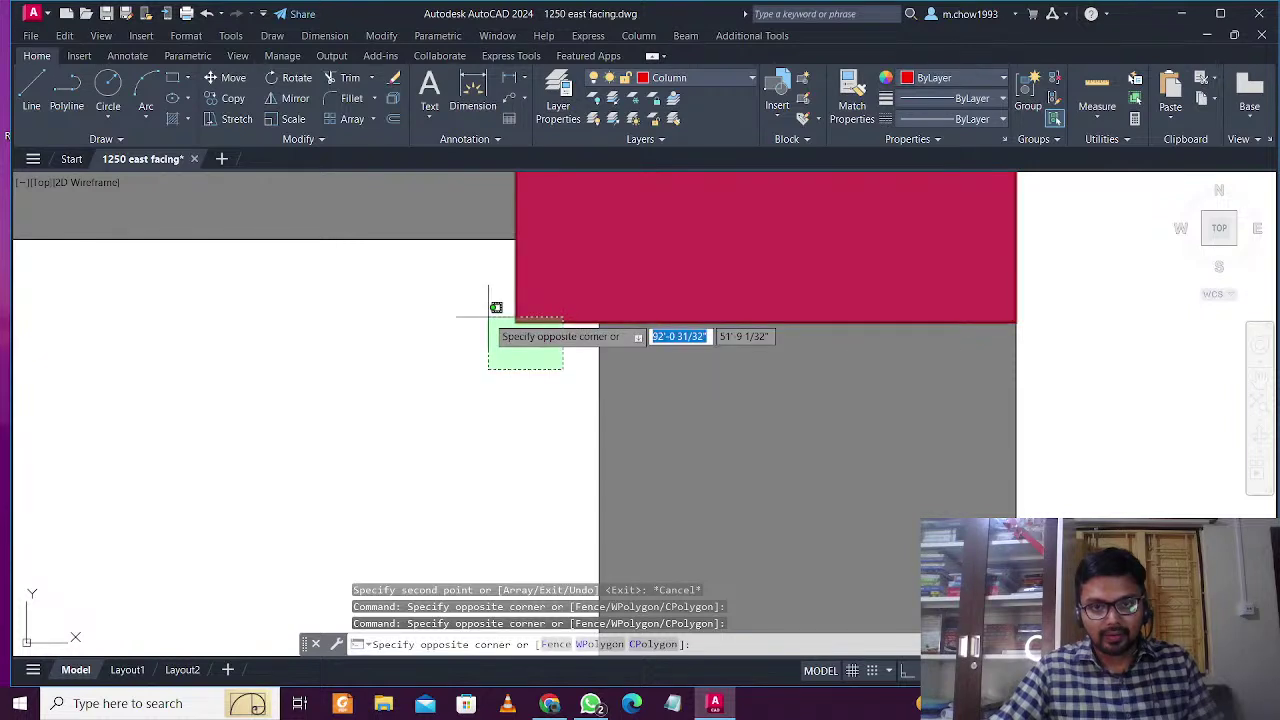
left_click(489, 318)
scroll(489, 318, "down", 8)
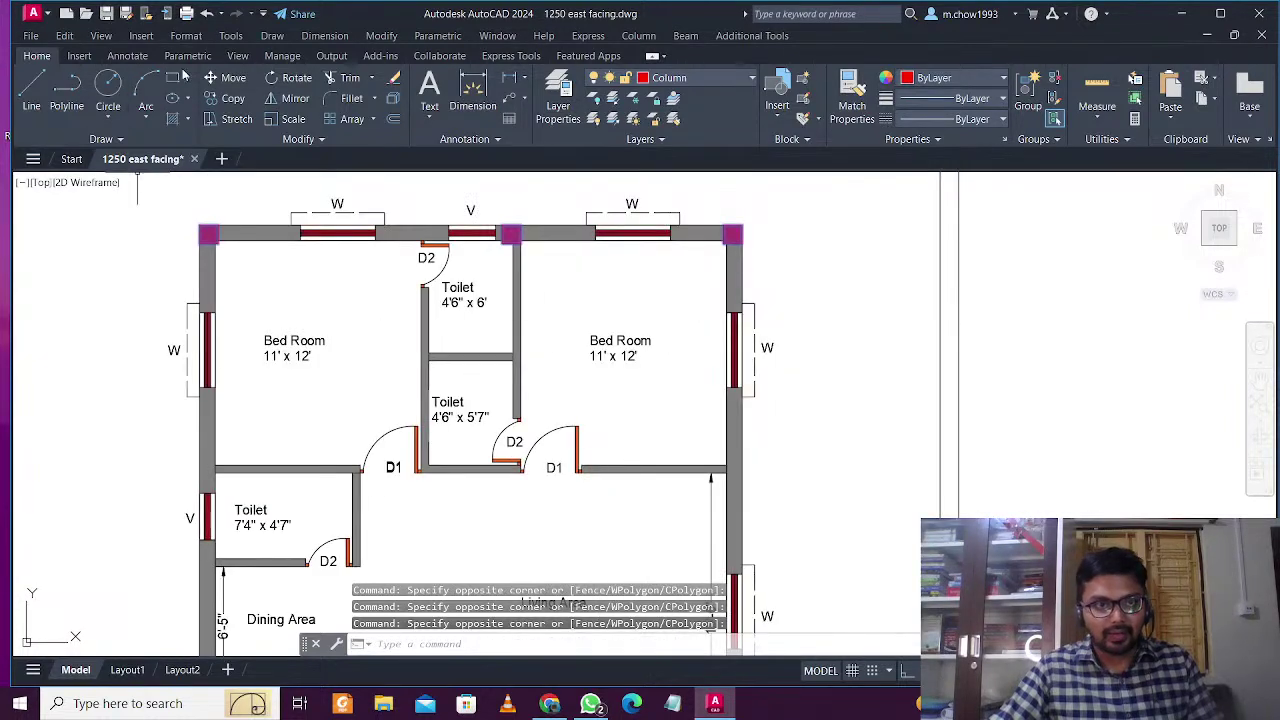
Copy the three columns straight down with Ortho on, from the northwest column's lower edge at the wall's inner face to the bedrooms' south wall
left_click(233, 98)
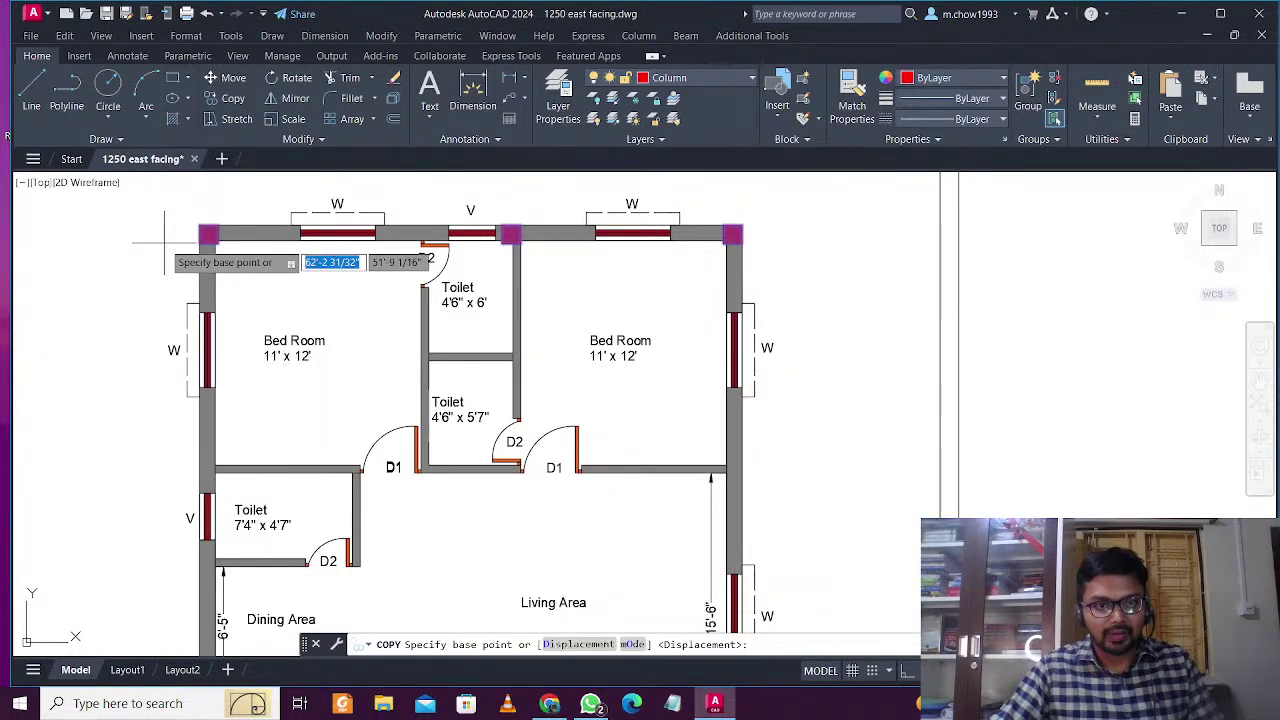
scroll(200, 258, "up", 2)
middle_click_drag(224, 272, 417, 317)
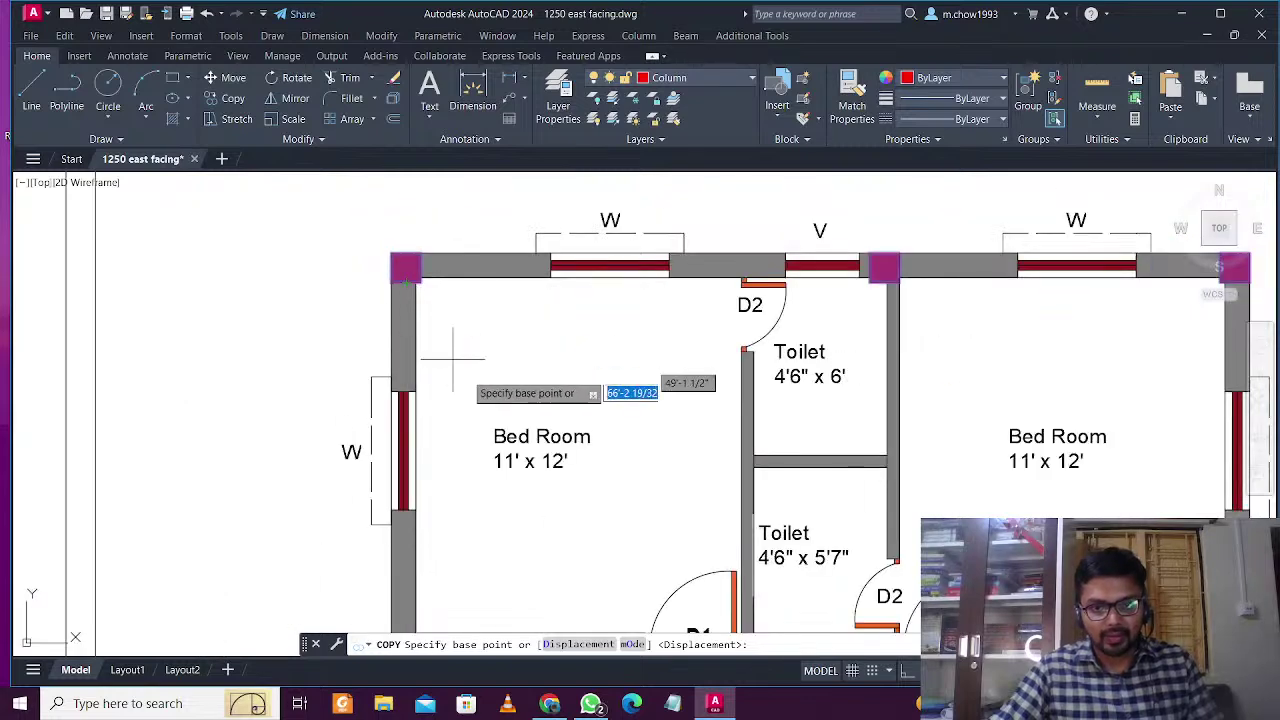
middle_click_drag(495, 414, 477, 303)
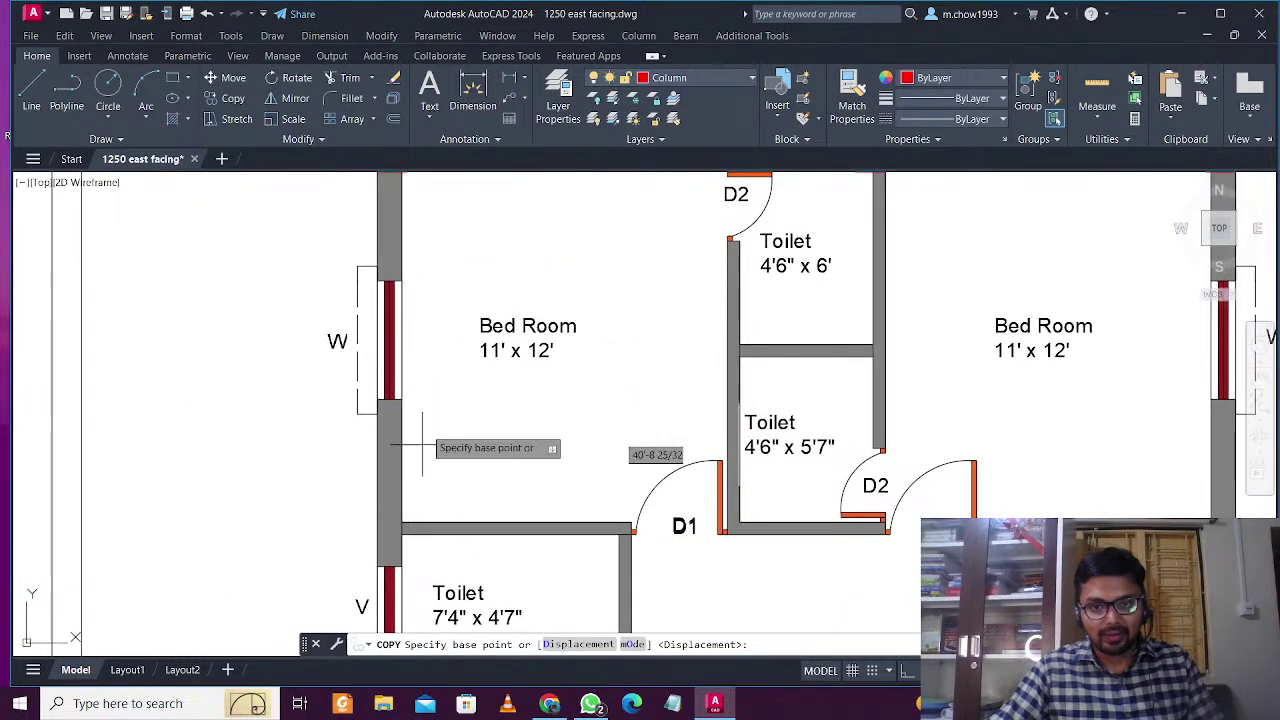
middle_click_drag(423, 444, 445, 510)
middle_click_drag(488, 470, 484, 333)
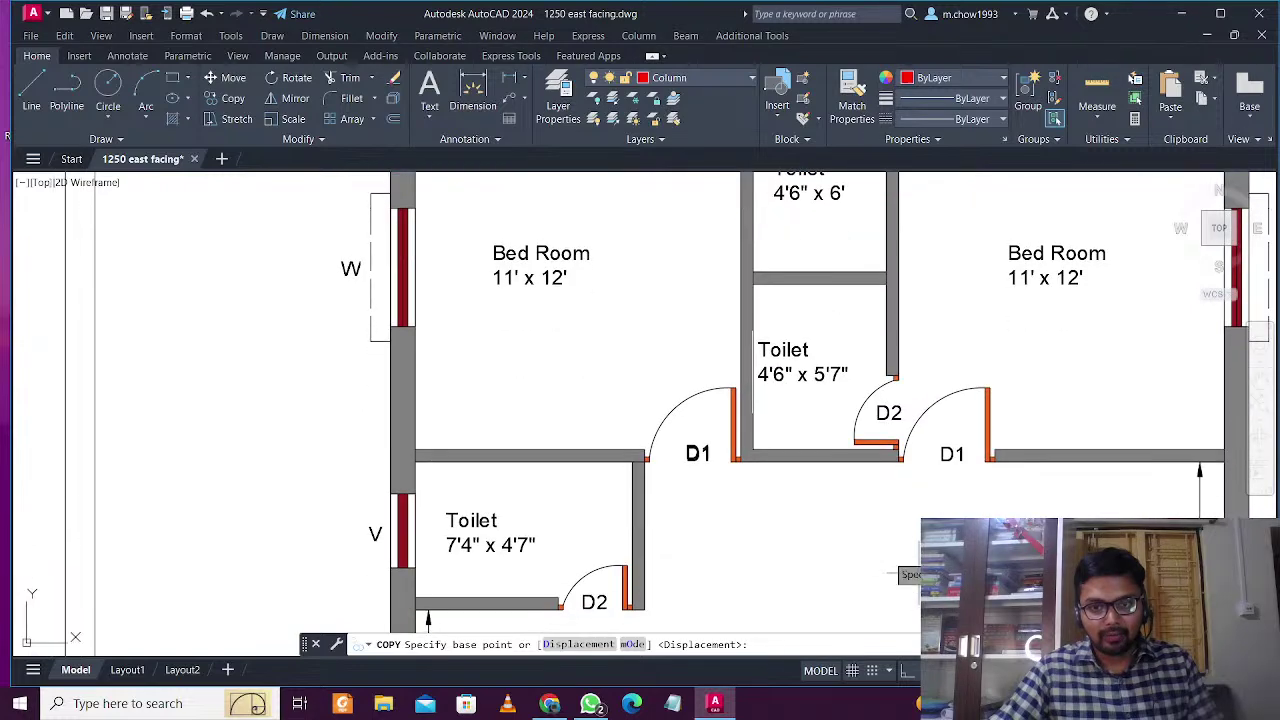
scroll(499, 295, "down", 2)
middle_click_drag(534, 347, 534, 404)
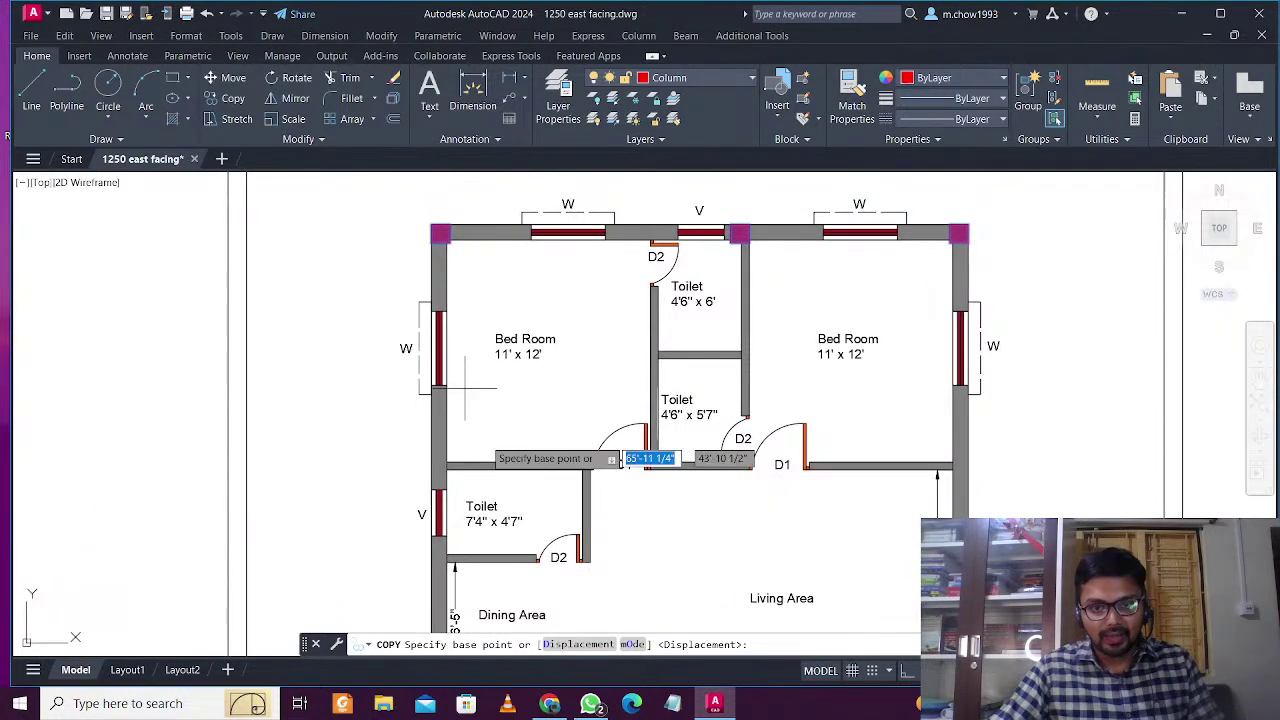
middle_click_drag(497, 494, 528, 529)
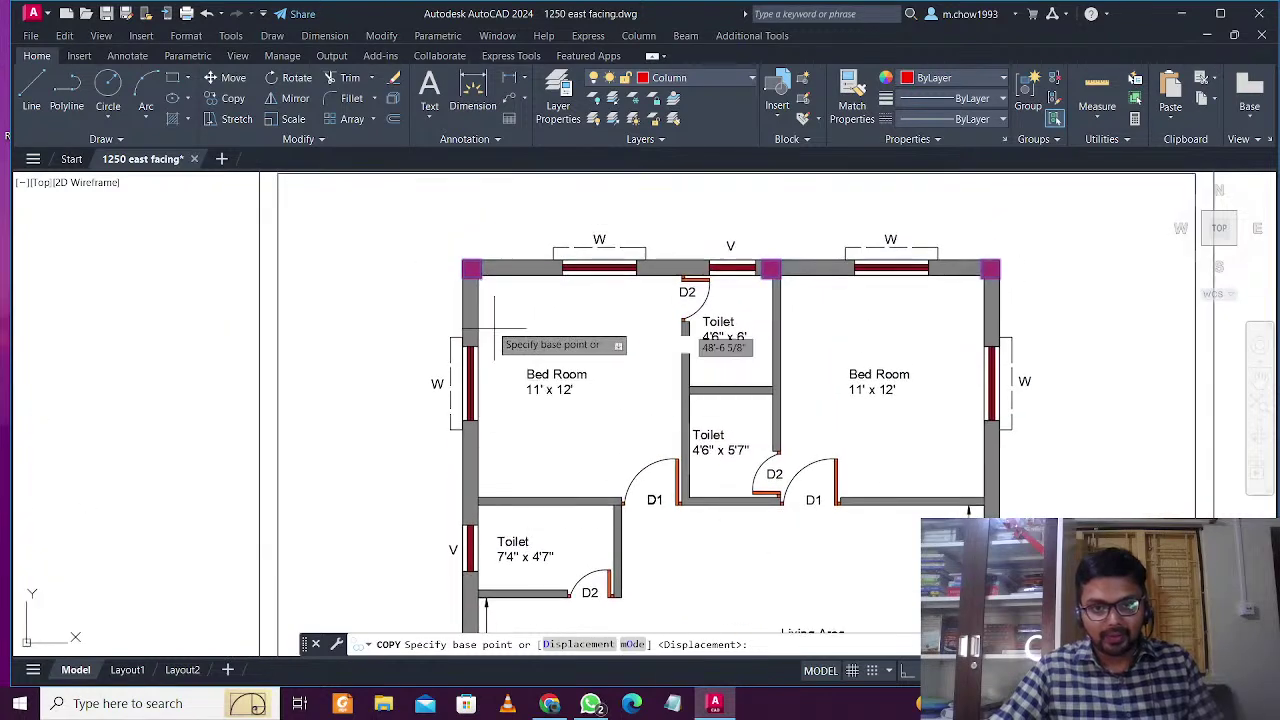
scroll(485, 307, "up", 2)
scroll(485, 307, "up", 2)
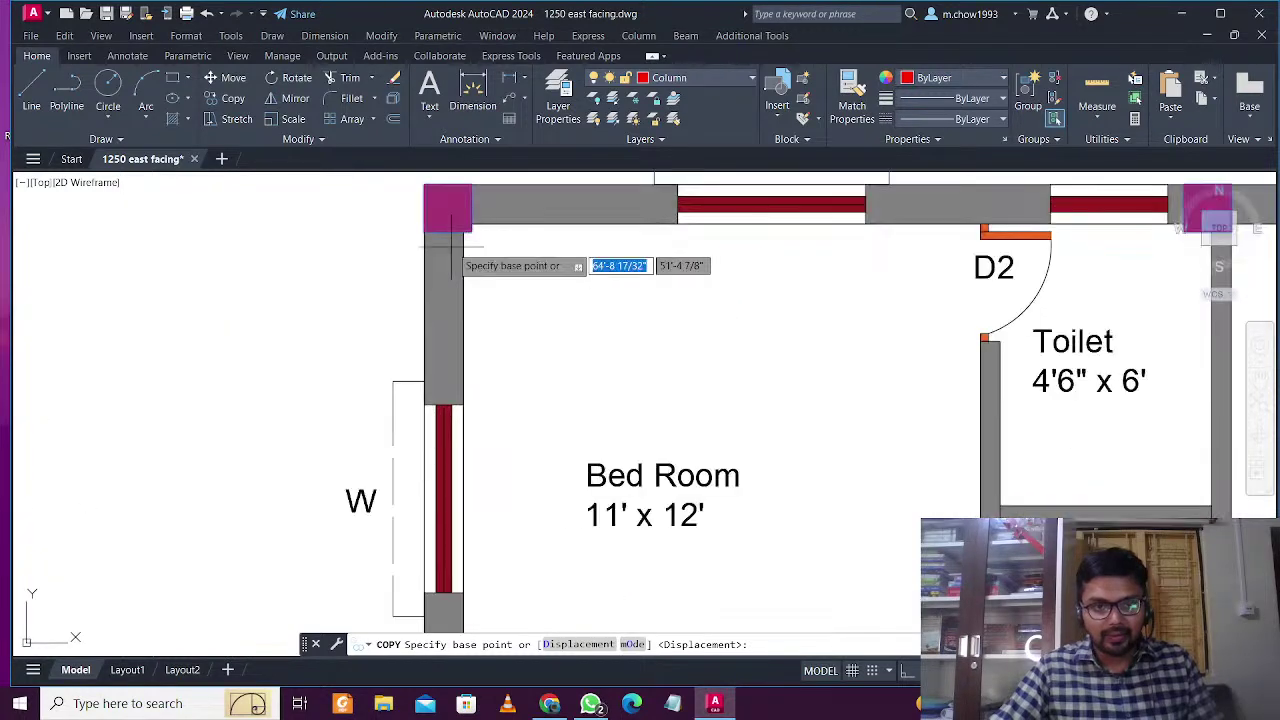
left_click(448, 240)
scroll(472, 440, "down", 4)
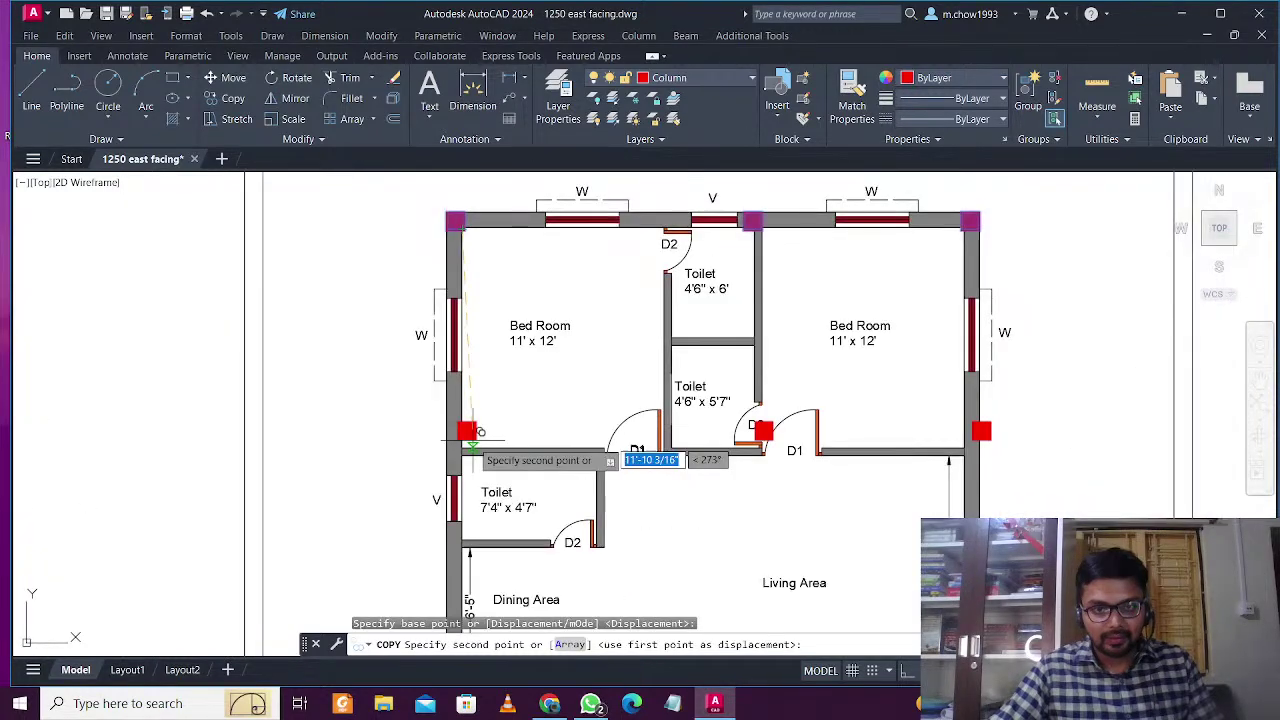
scroll(472, 443, "up", 5)
key("F8")
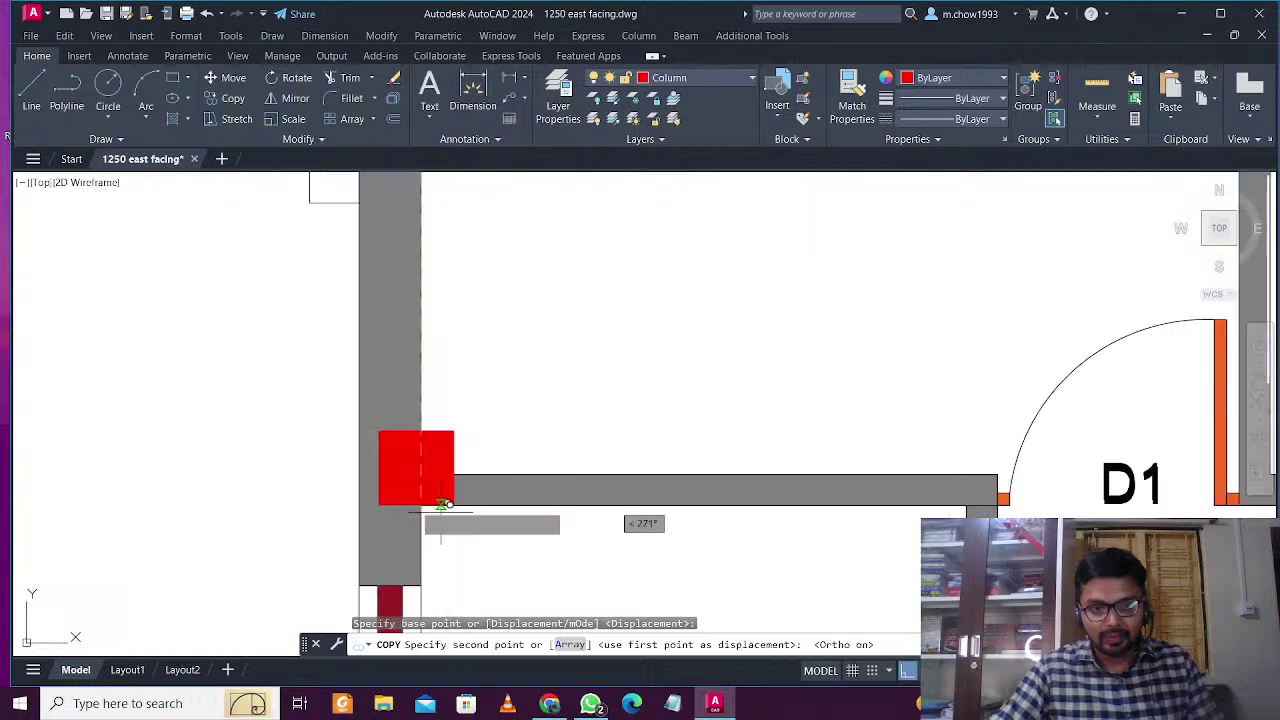
left_click(441, 503)
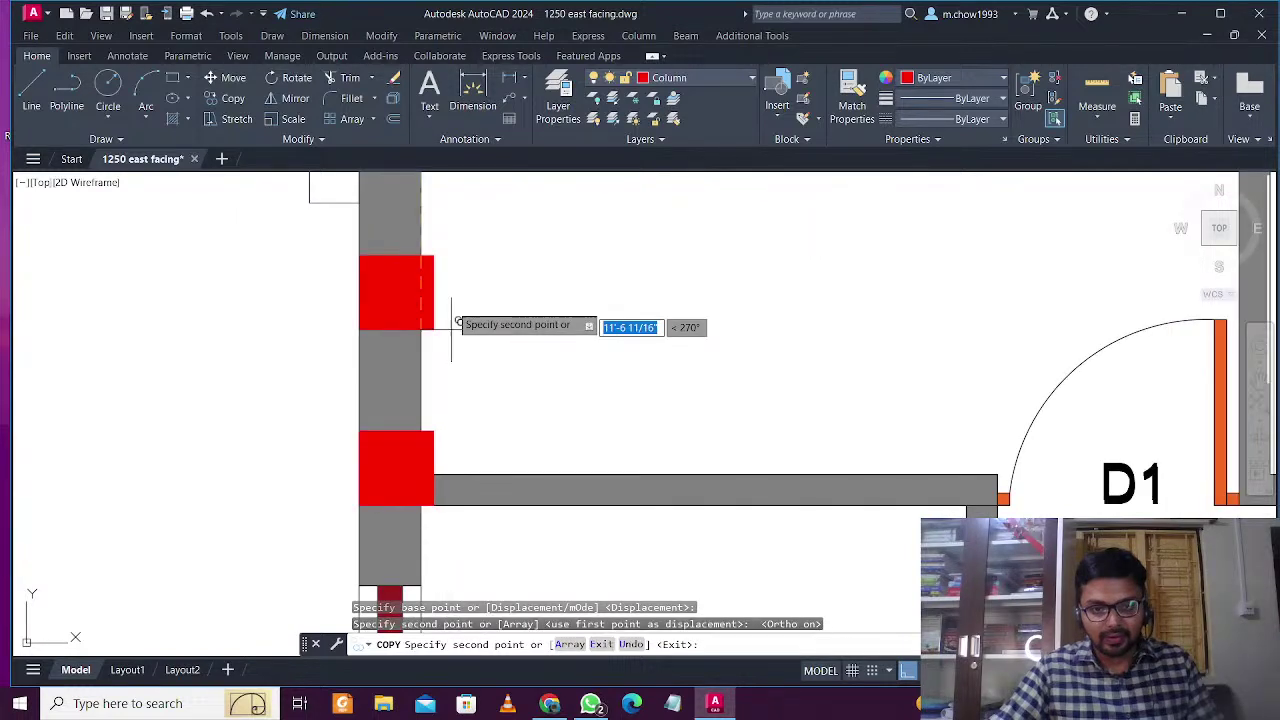
Place another copy of the column row level with the kitchen's north wall, lower edges aligned with that wall's south face
scroll(452, 322, "down", 5)
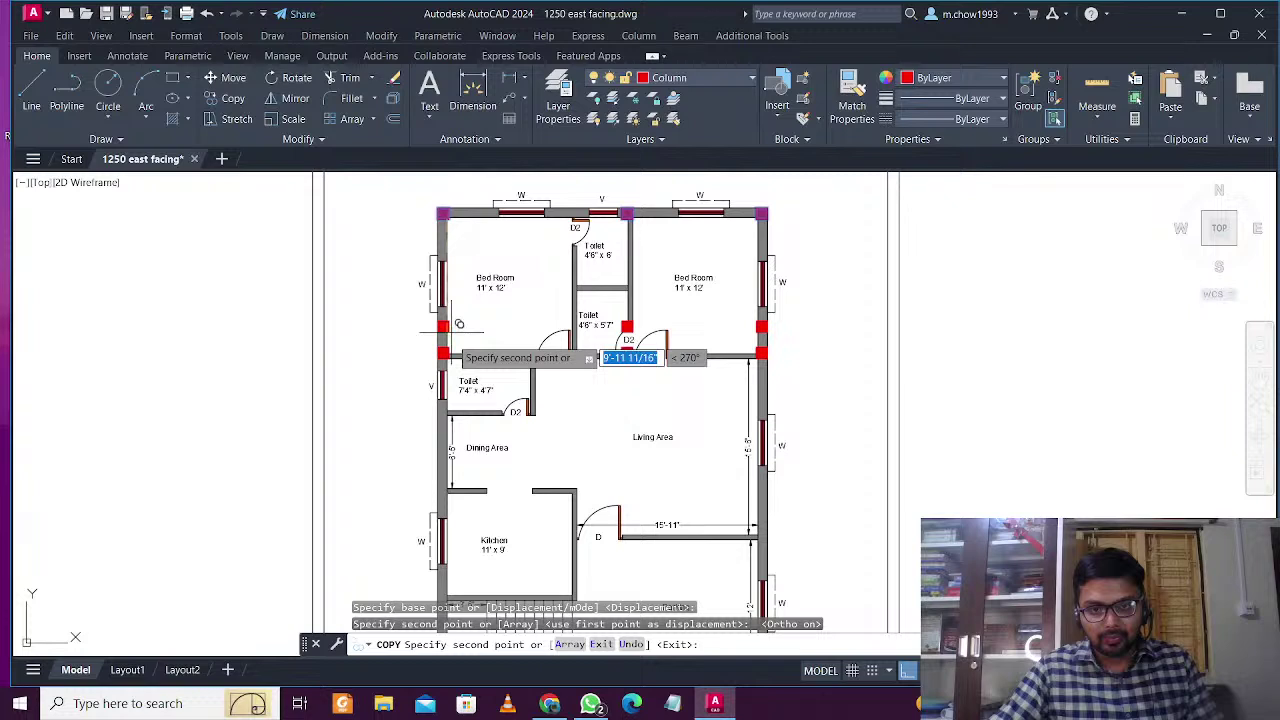
scroll(448, 490, "up", 2)
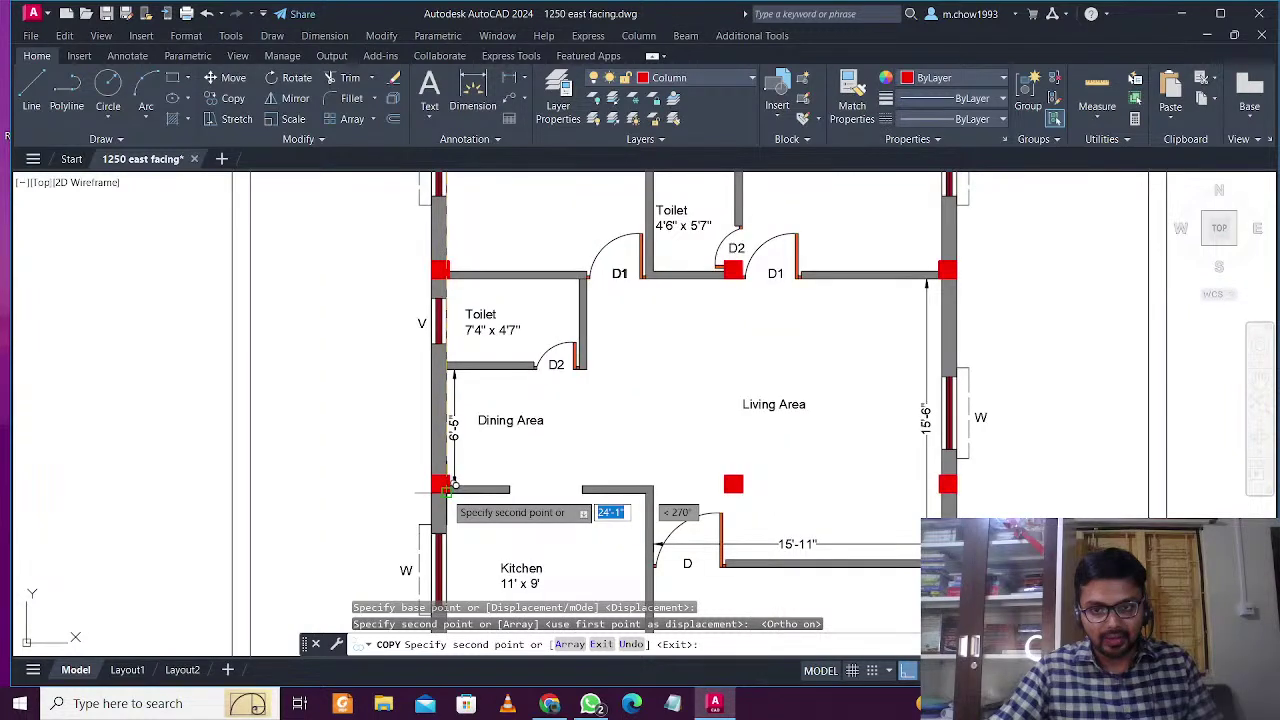
scroll(452, 486, "up", 2)
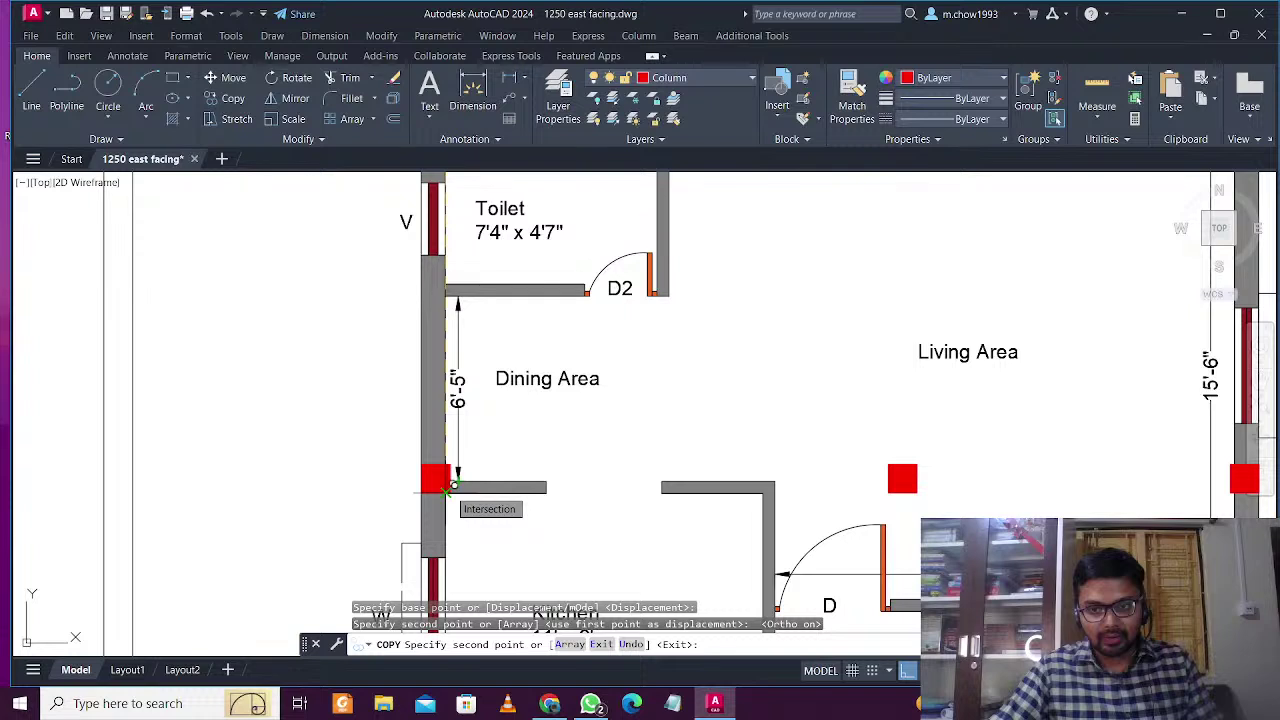
scroll(452, 485, "down", 2)
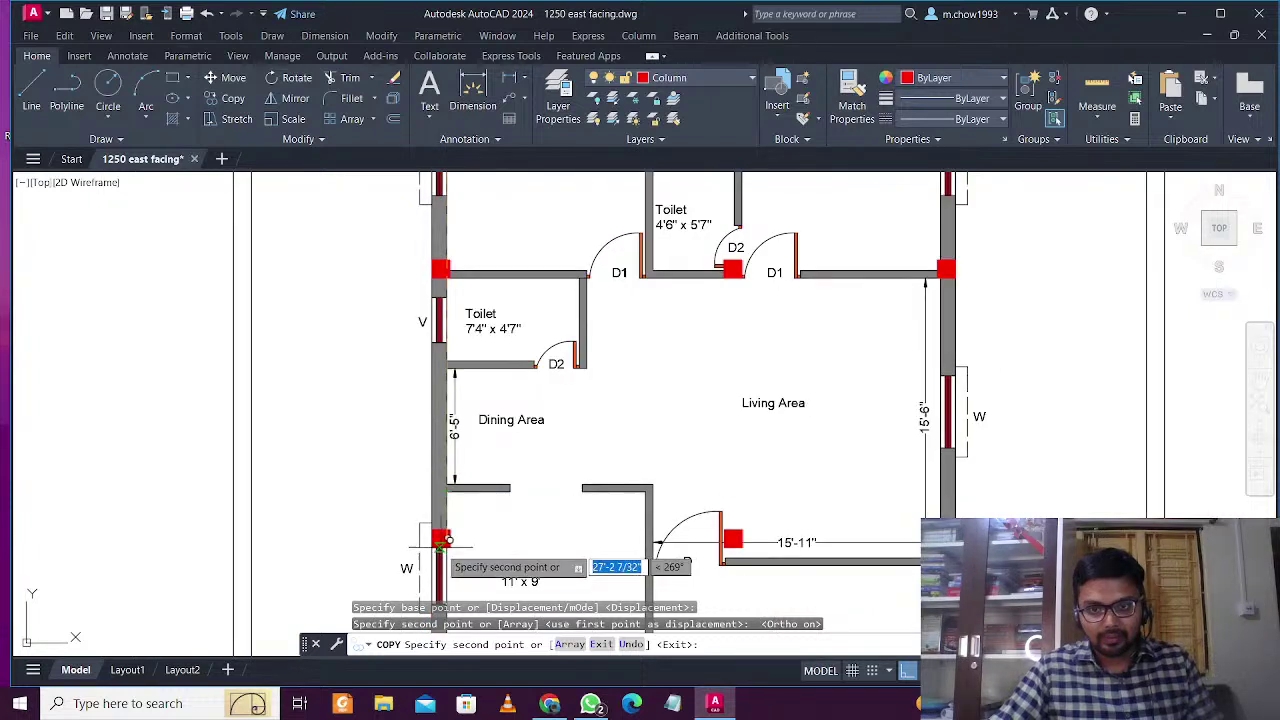
middle_click_drag(440, 541, 435, 403)
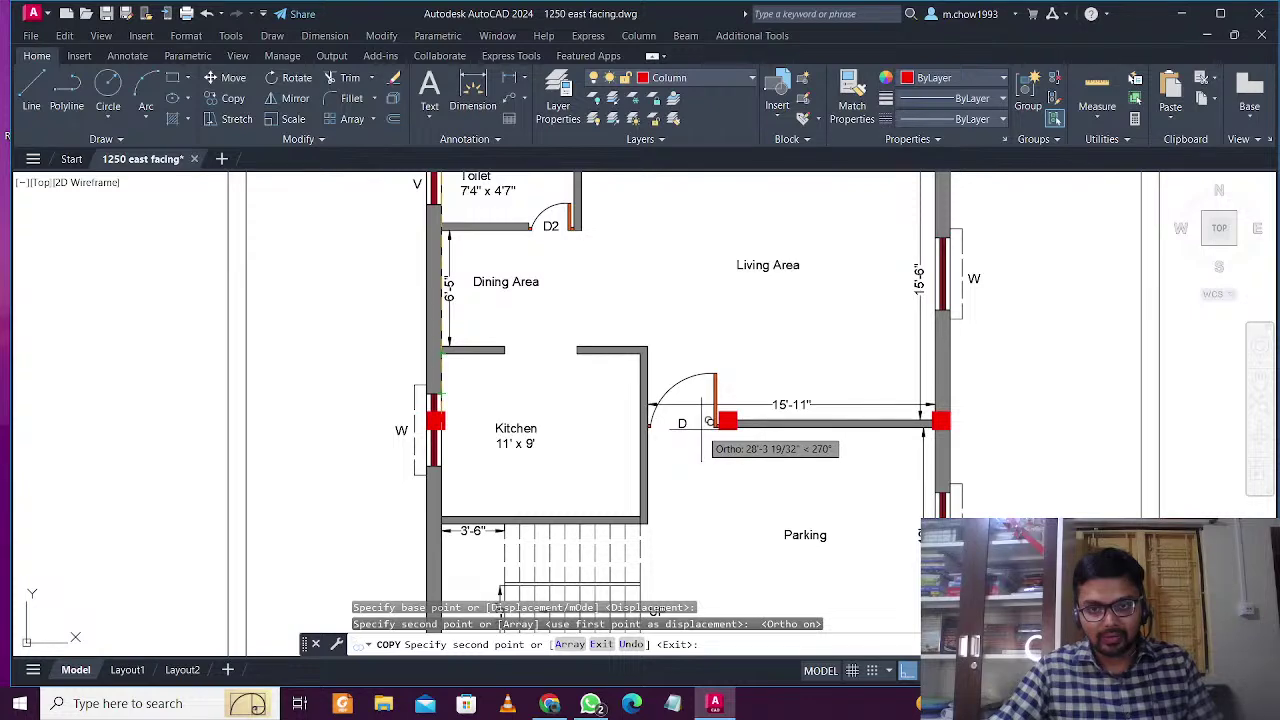
scroll(421, 374, "up", 2)
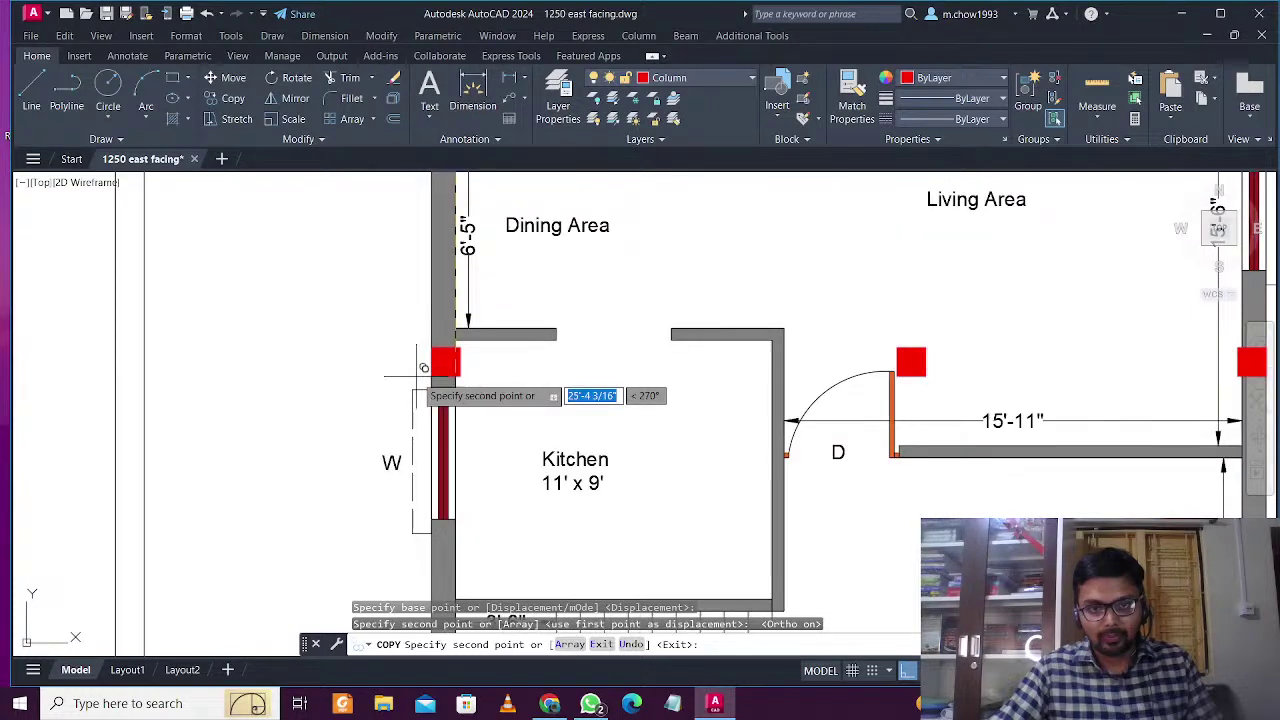
scroll(424, 368, "down", 5)
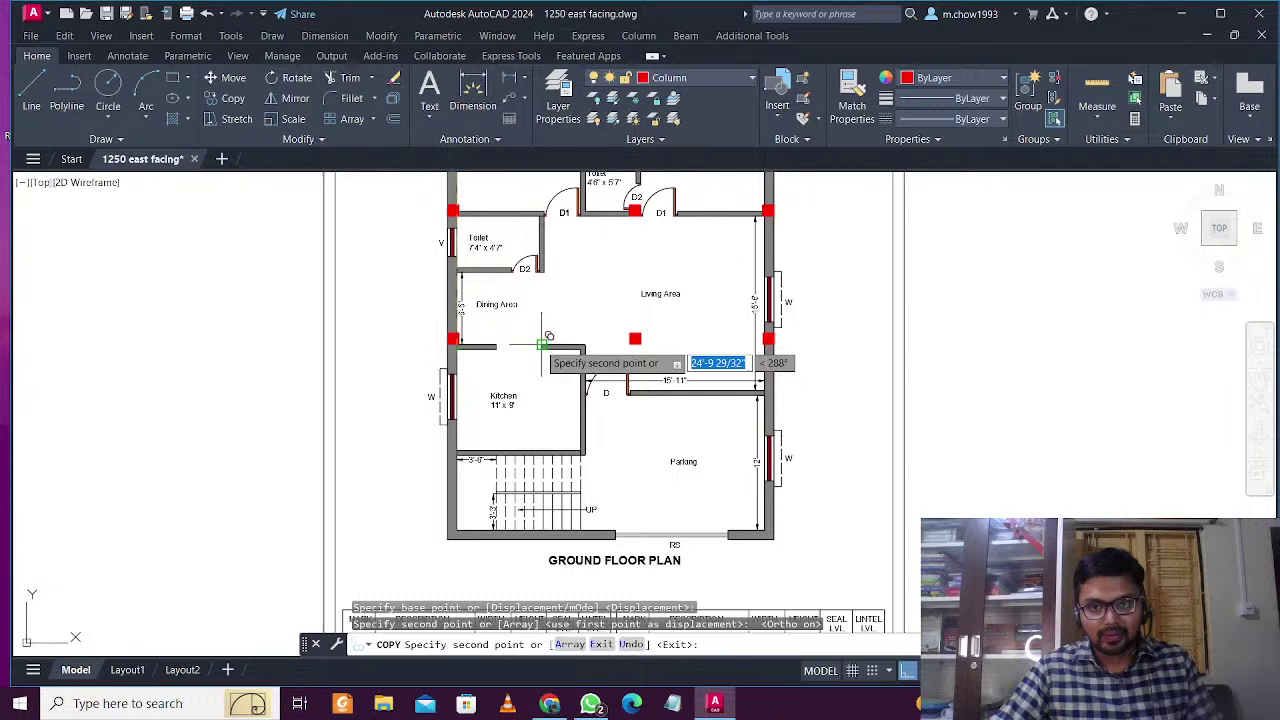
scroll(541, 344, "up", 2)
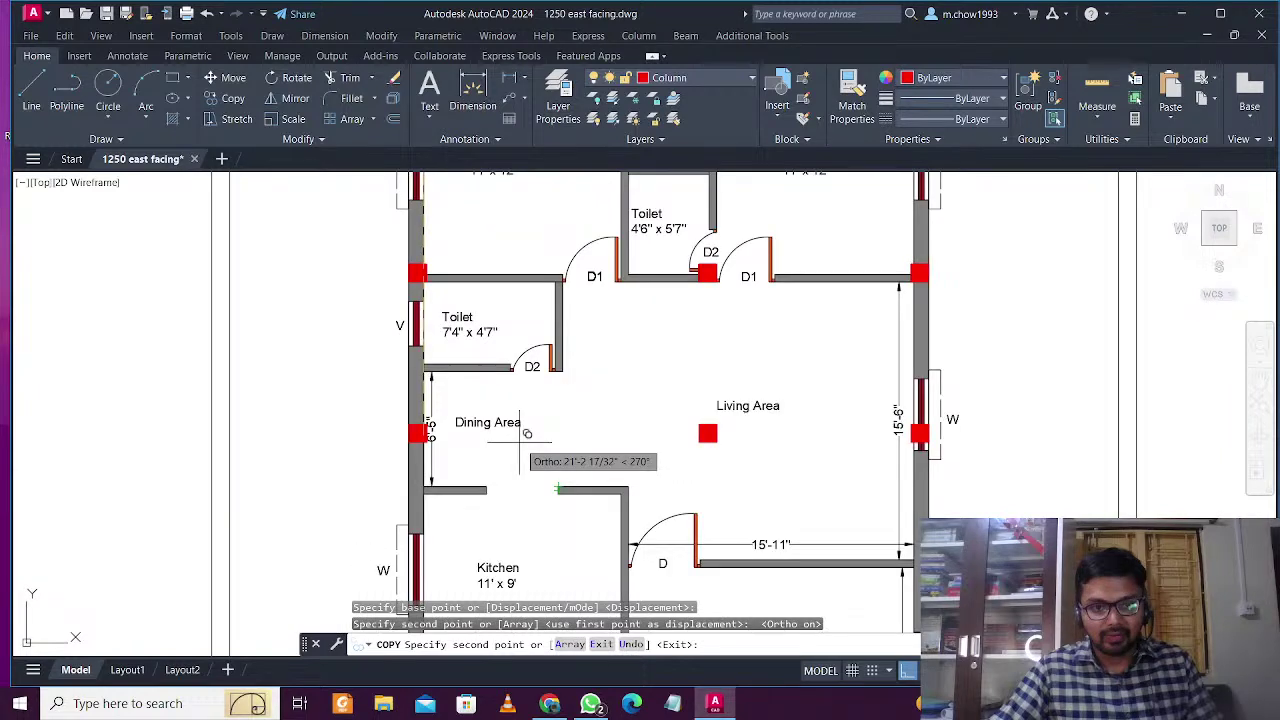
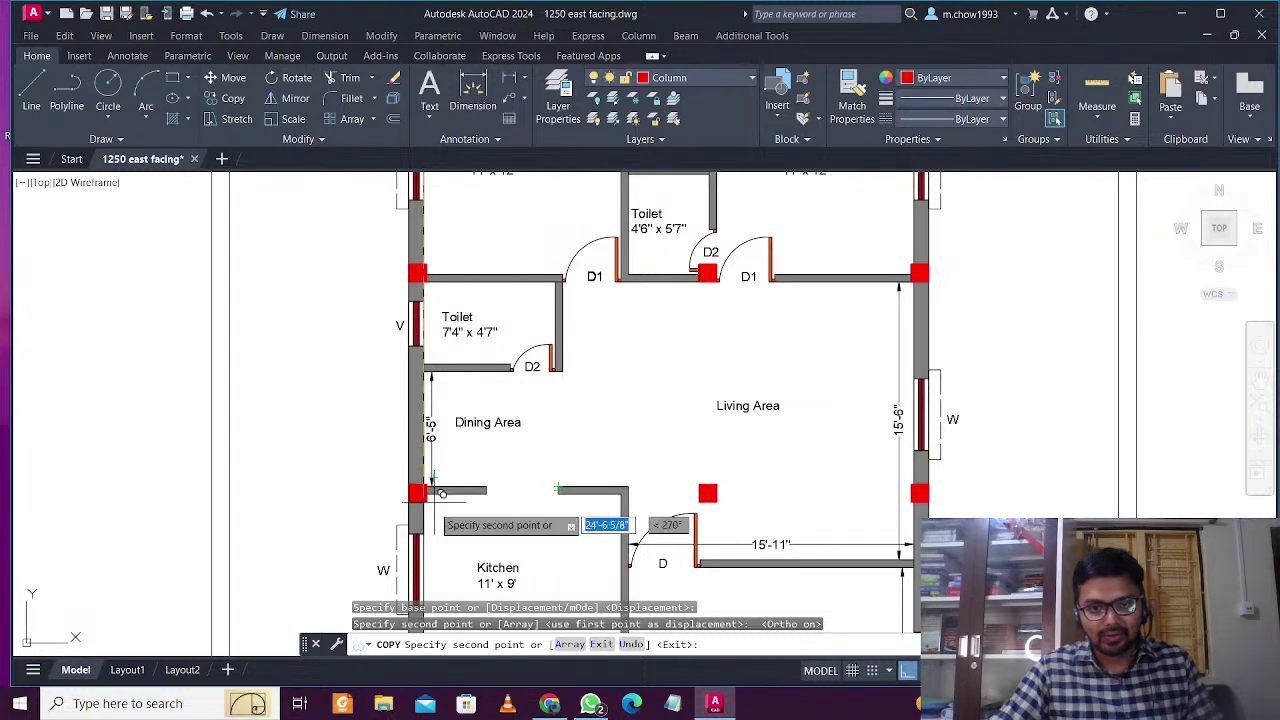
scroll(432, 492, "up", 3)
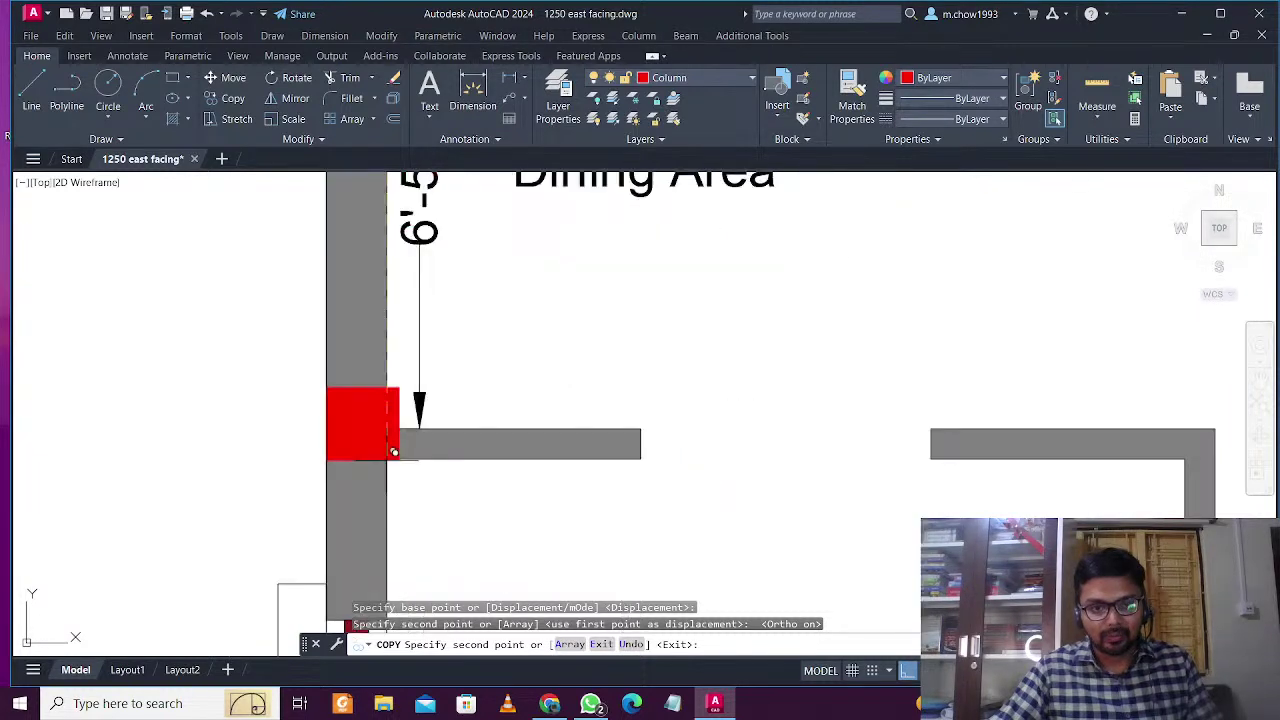
scroll(395, 452, "down", 3)
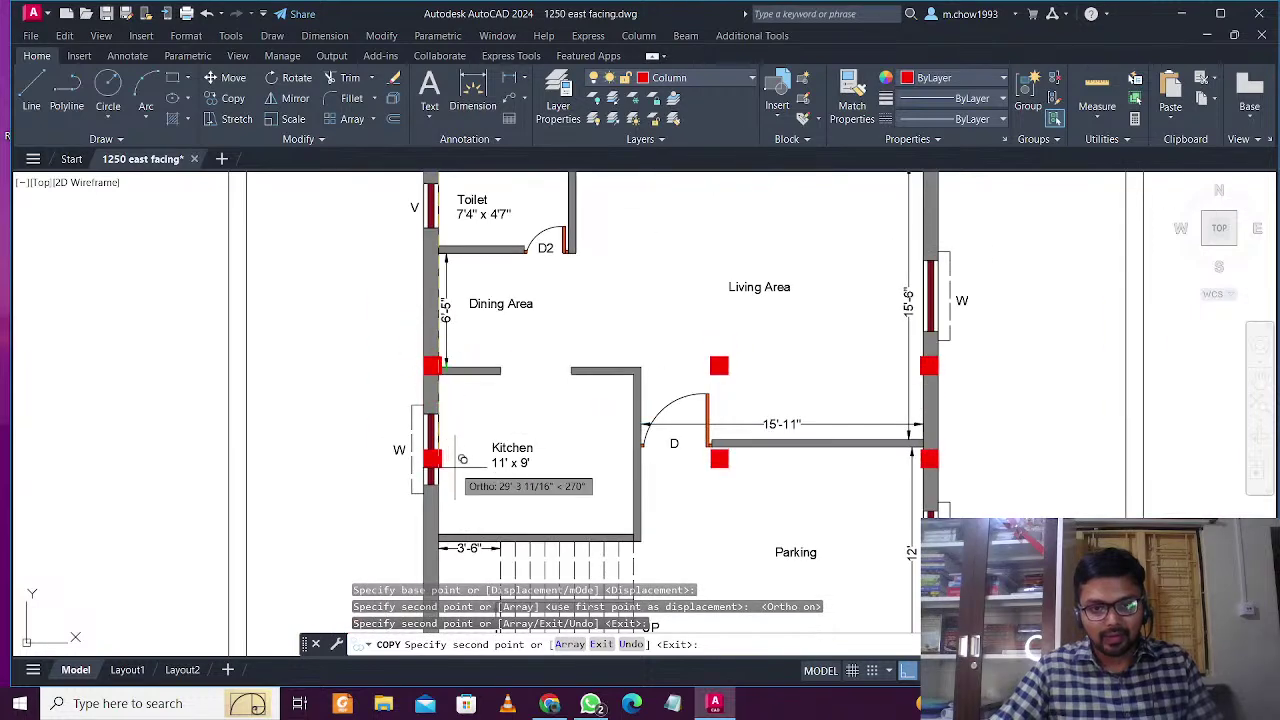
Place a further copy of the column row along the plan's south outer wall, 41'-0" down from the base point, and end the copying
middle_click_drag(440, 467, 449, 312)
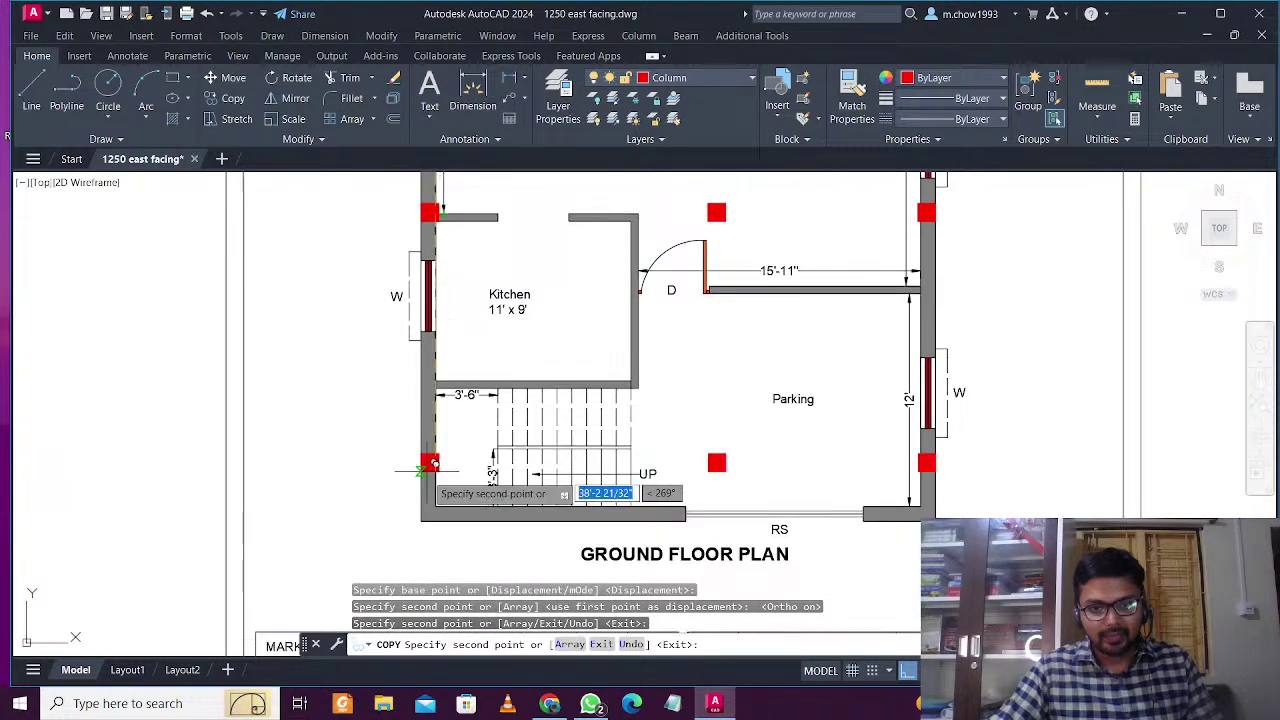
scroll(431, 465, "up", 4)
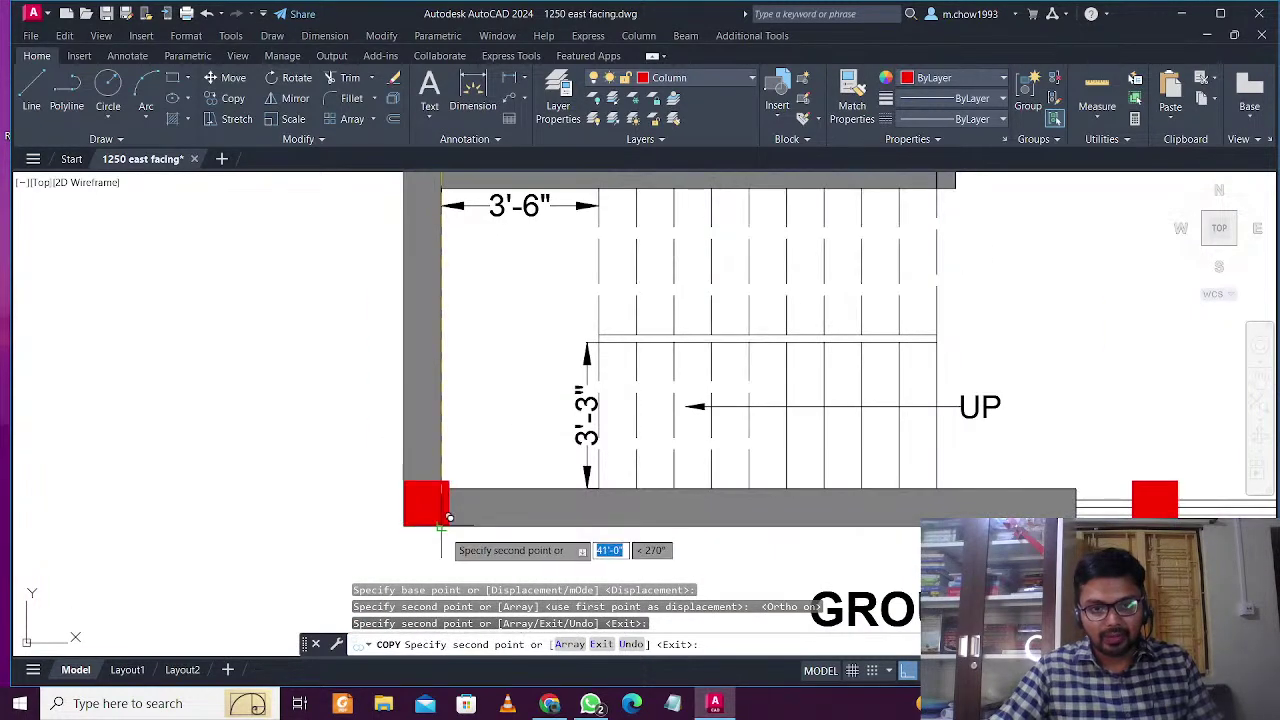
left_click(449, 517)
scroll(449, 517, "down", 7)
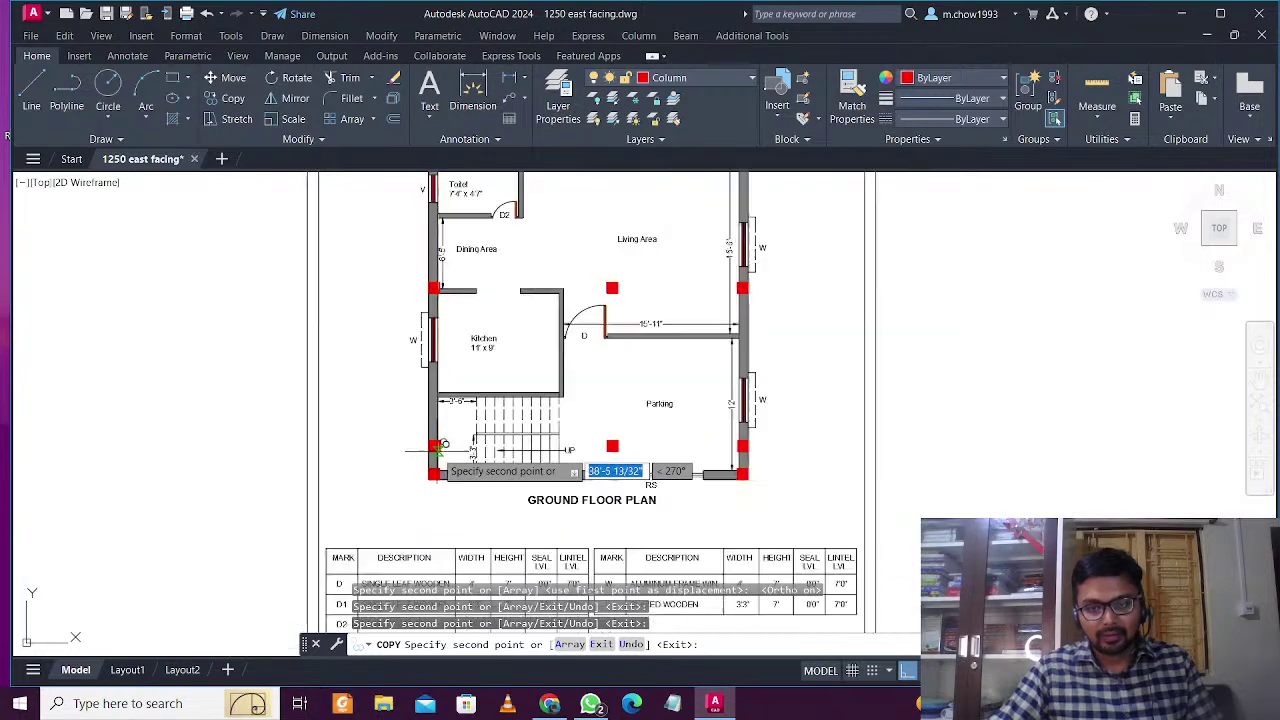
key("Escape")
Delete the column that sits in the RS opening of the south wall
scroll(567, 465, "up", 4)
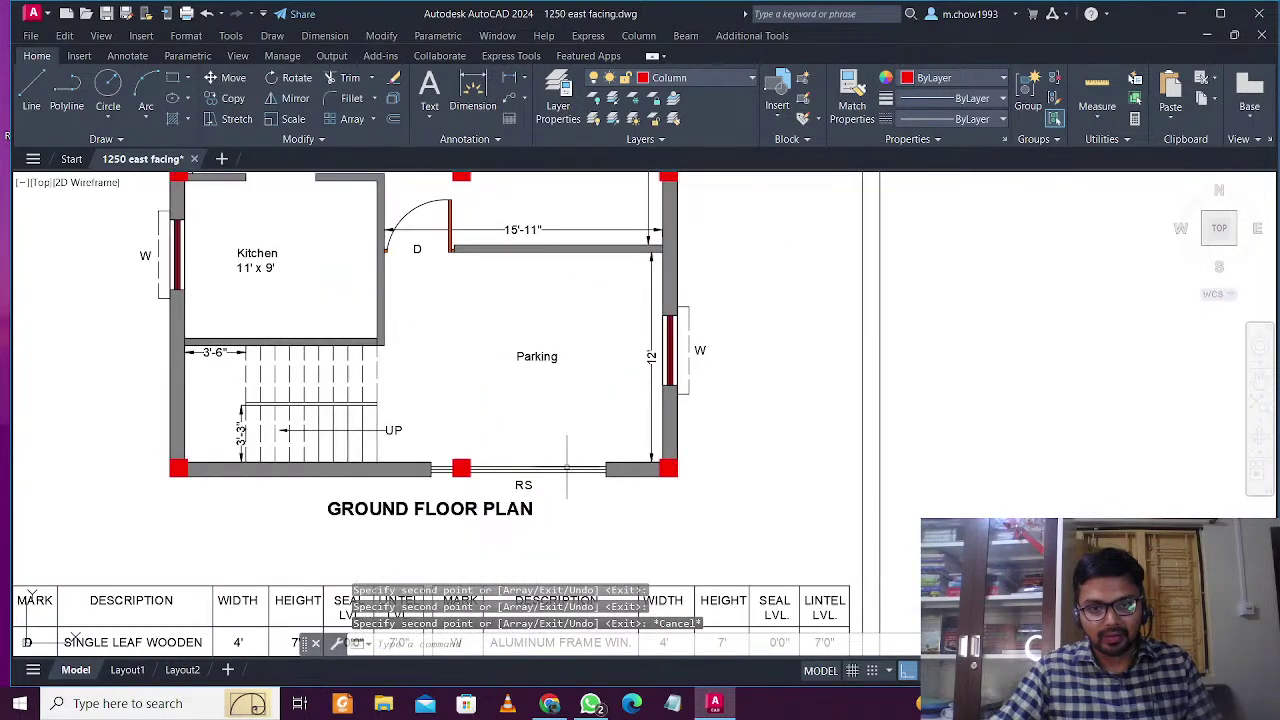
scroll(439, 465, "up", 6)
left_click(588, 456)
left_click(443, 398)
key("Delete")
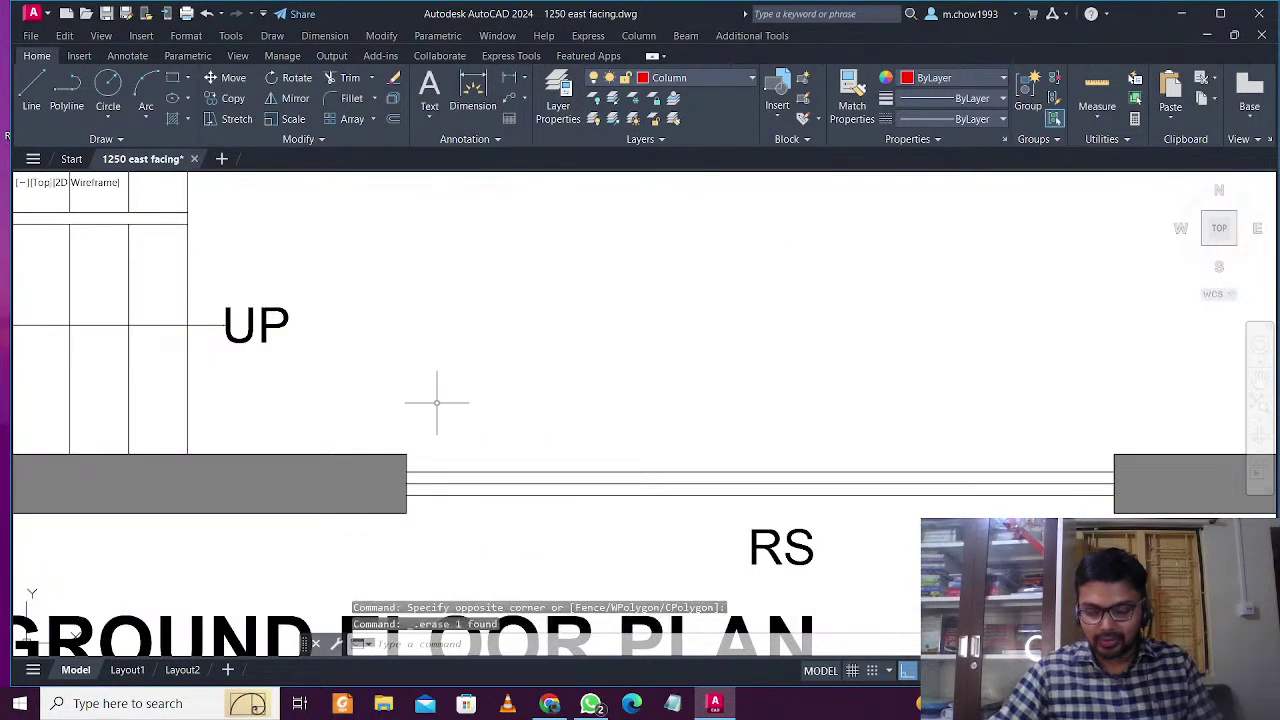
scroll(436, 402, "down", 6)
middle_click_drag(538, 427, 554, 437)
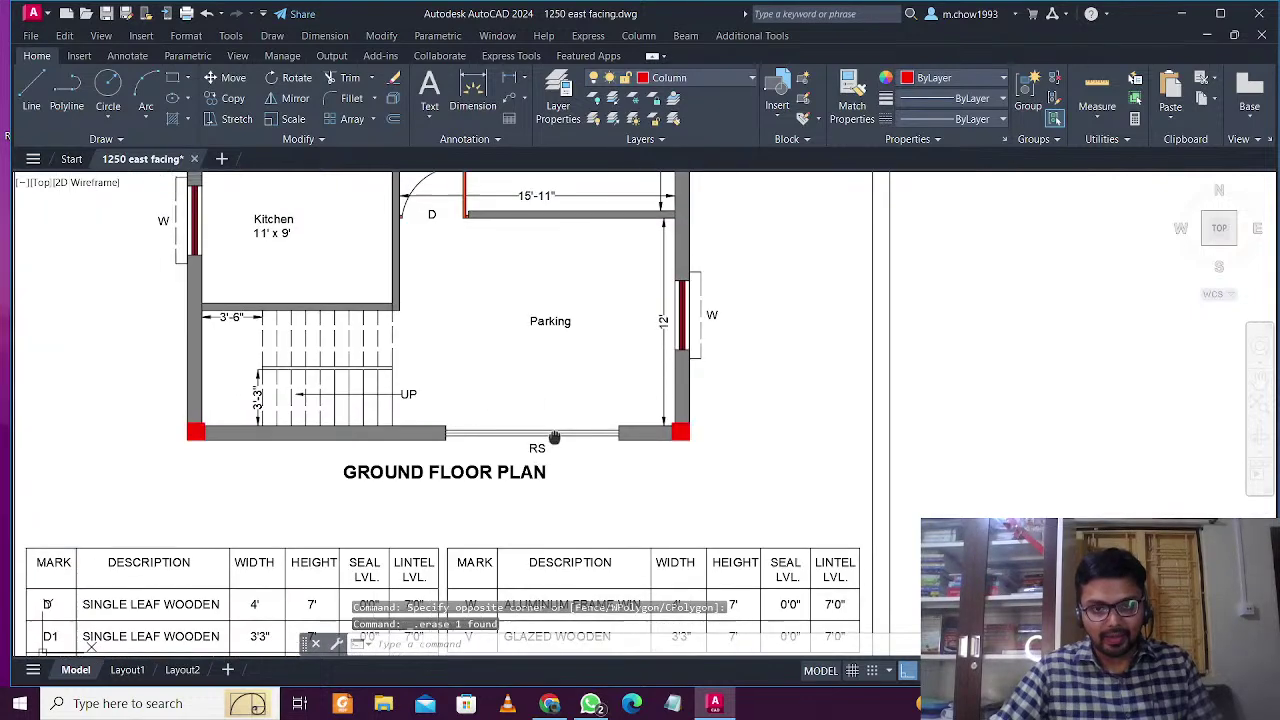
scroll(554, 437, "down", 2)
scroll(631, 408, "up", 3)
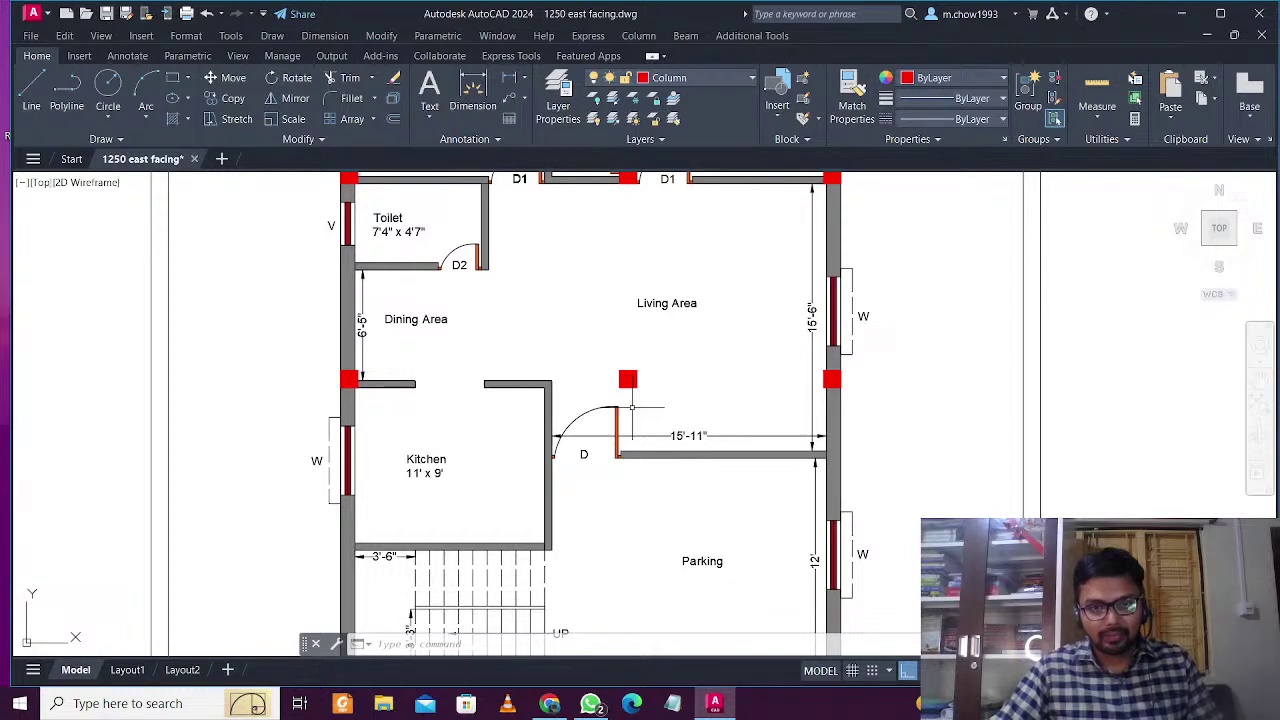
middle_click_drag(631, 407, 646, 438)
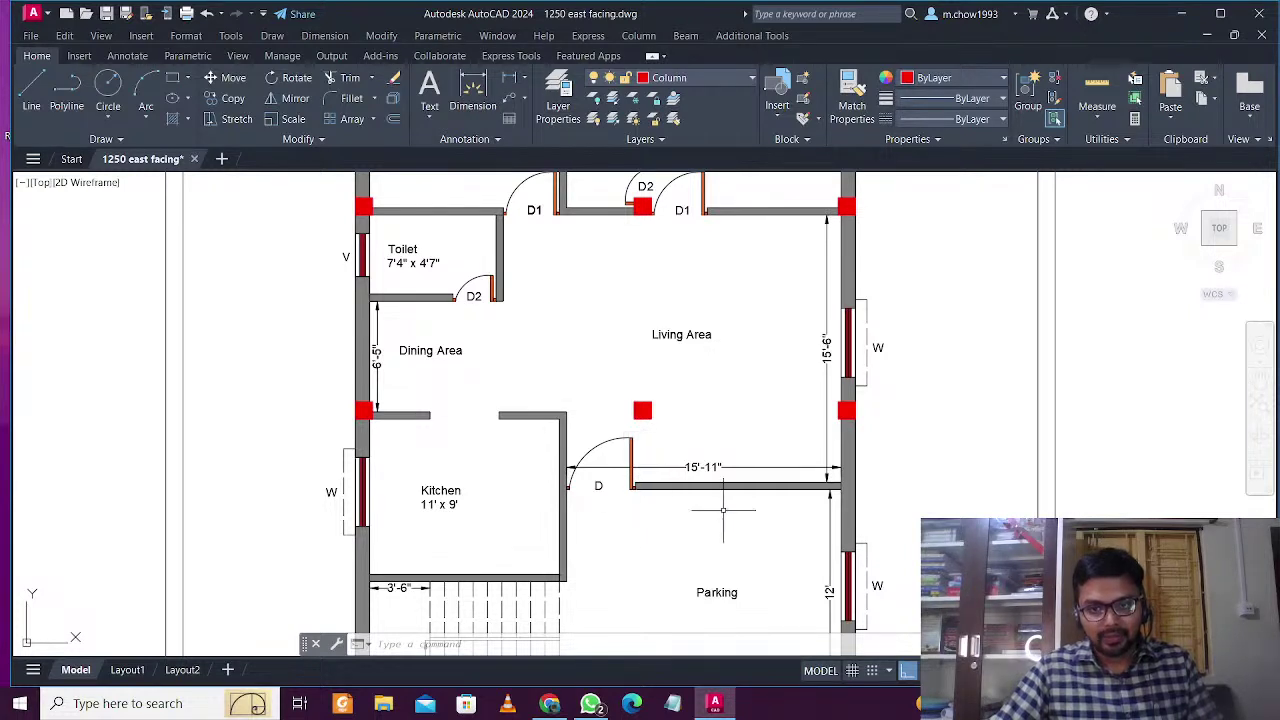
middle_click_drag(723, 510, 705, 344)
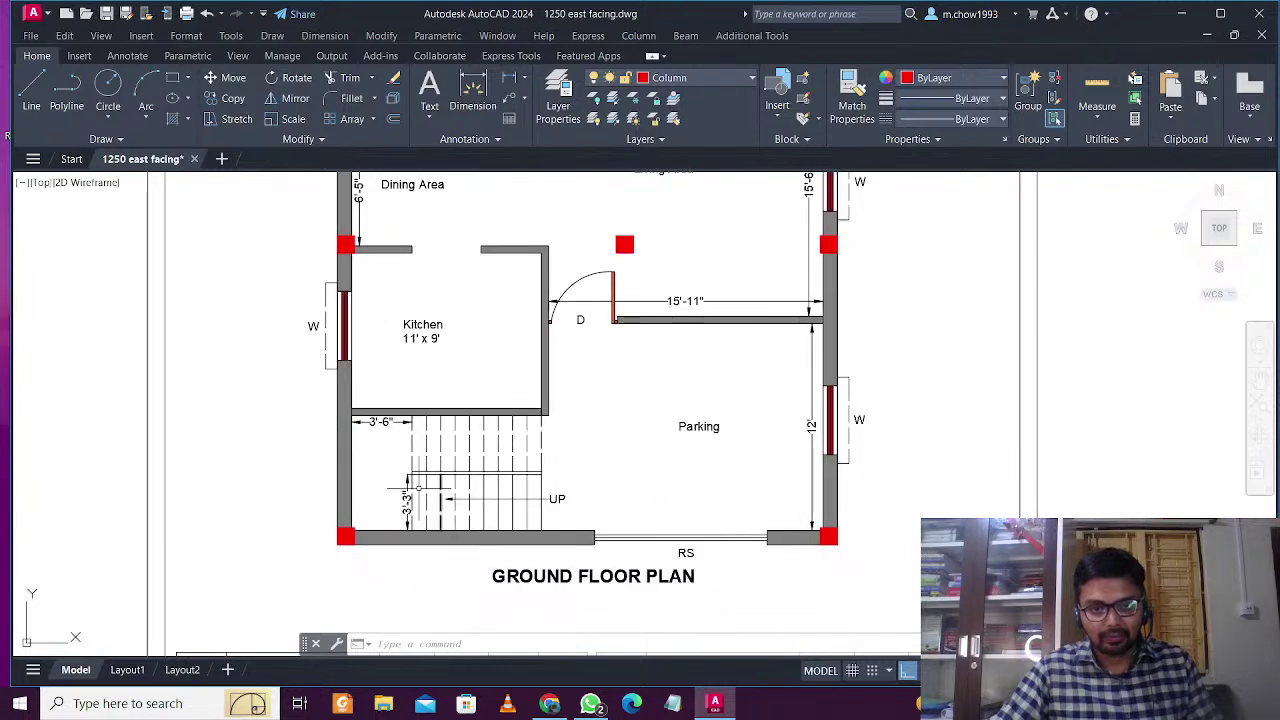
Copy the southwest corner column 6'-11" straight up the west wall, its top edge aligned with the north face of the kitchen's south wall
scroll(347, 537, "up", 10)
left_click(521, 398)
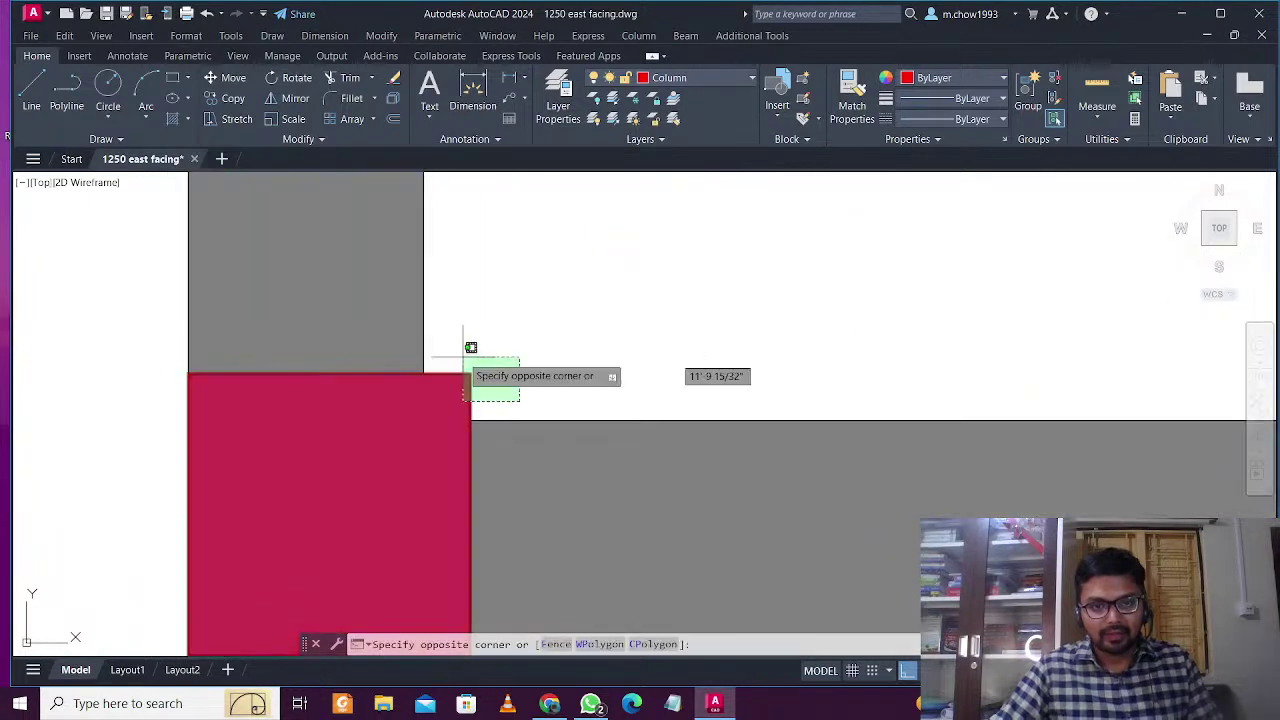
left_click(463, 359)
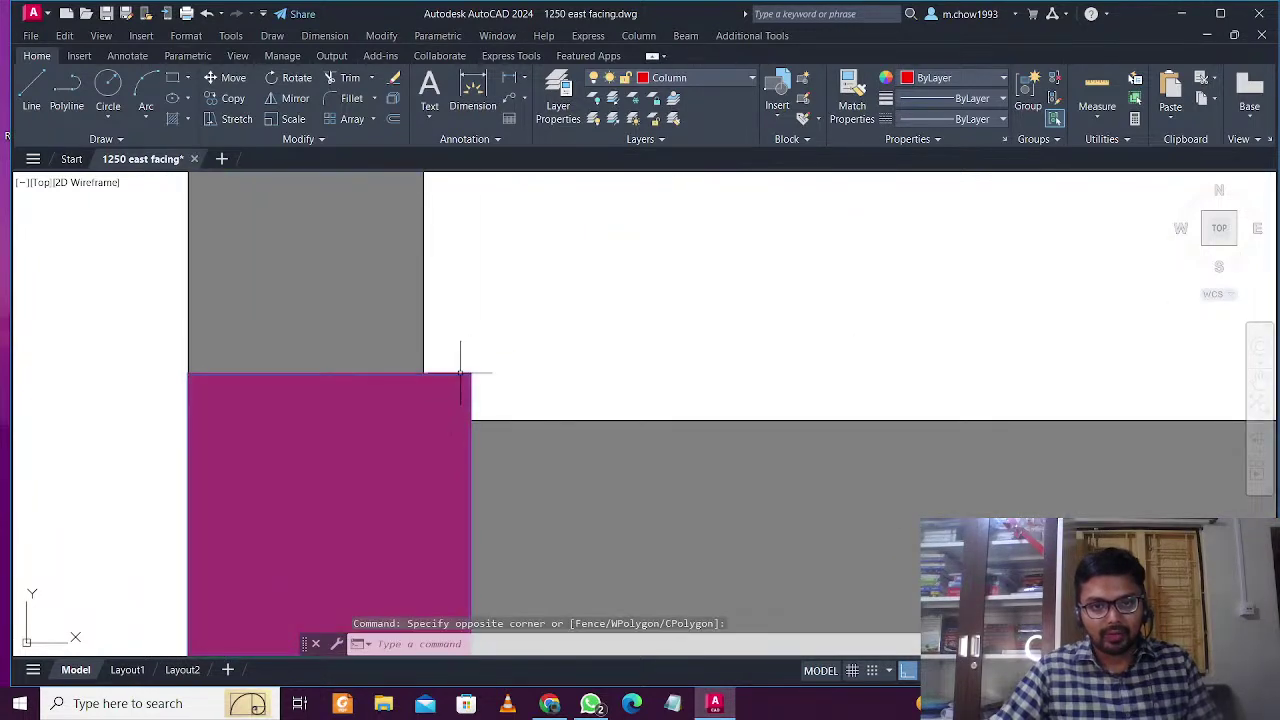
left_click(233, 98)
scroll(514, 457, "up", 3)
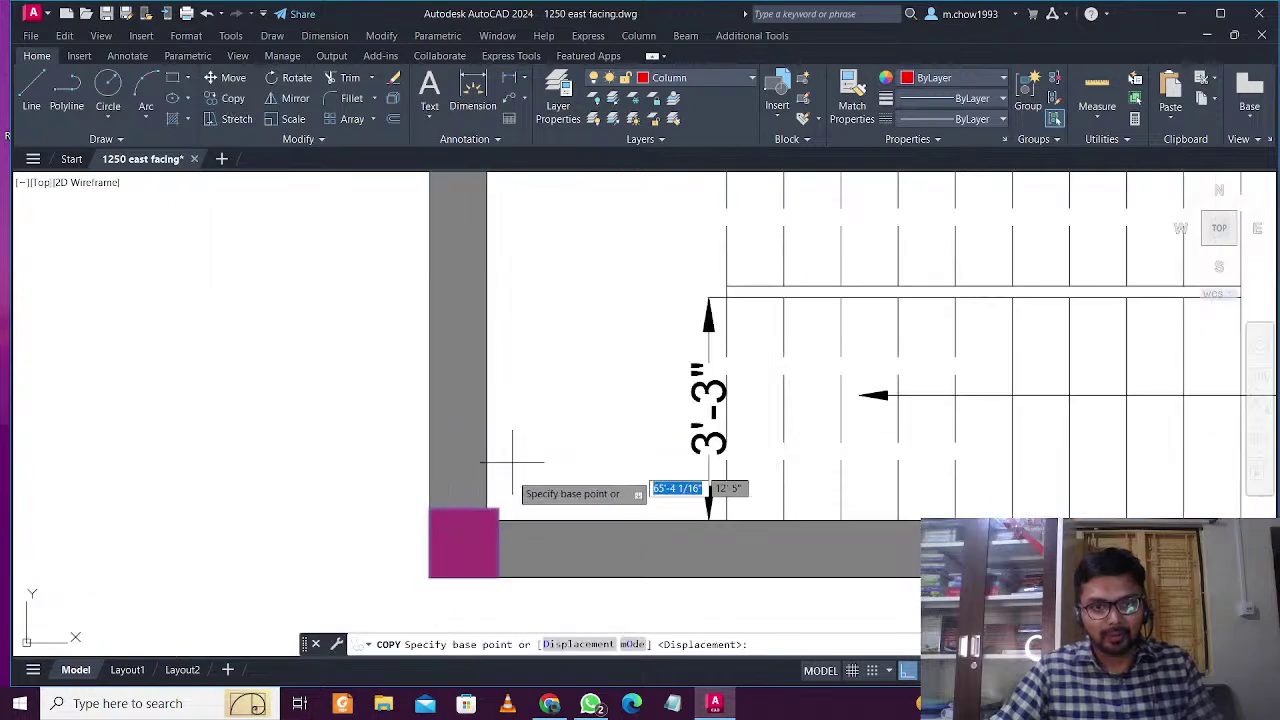
scroll(508, 473, "down", 2)
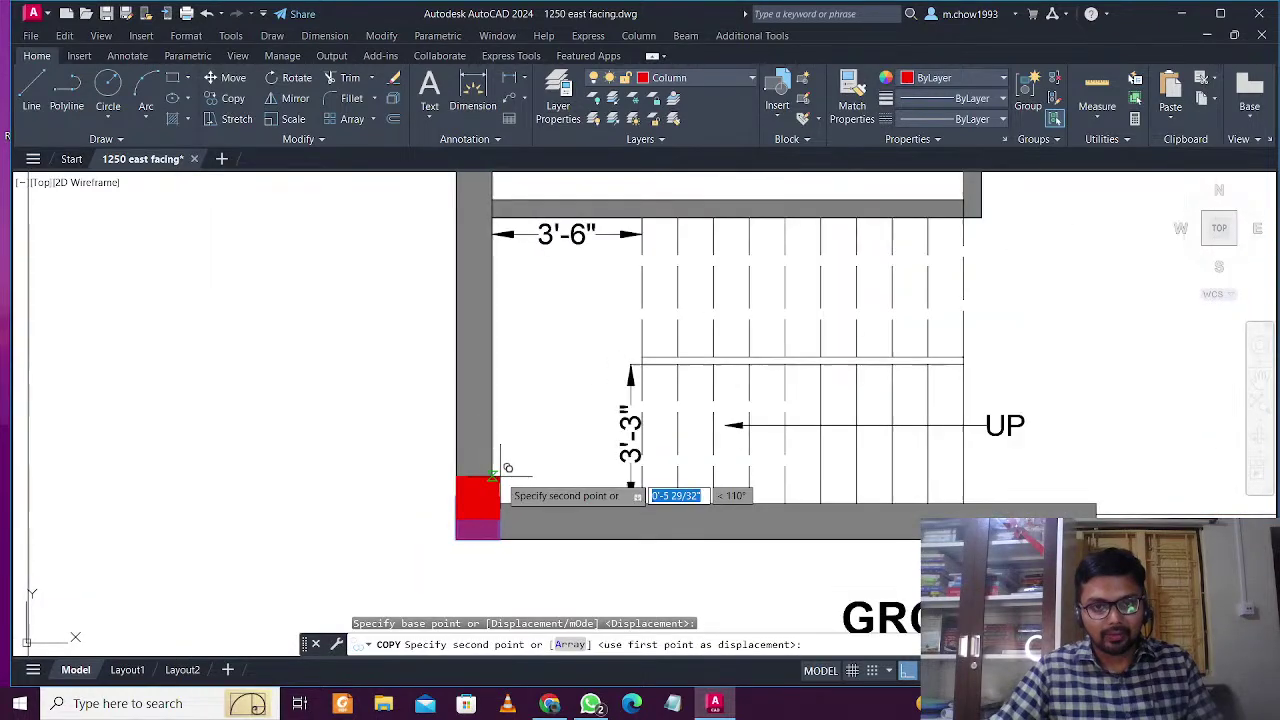
scroll(500, 476, "down", 1)
scroll(496, 302, "up", 3)
left_click(514, 302)
scroll(514, 302, "down", 3)
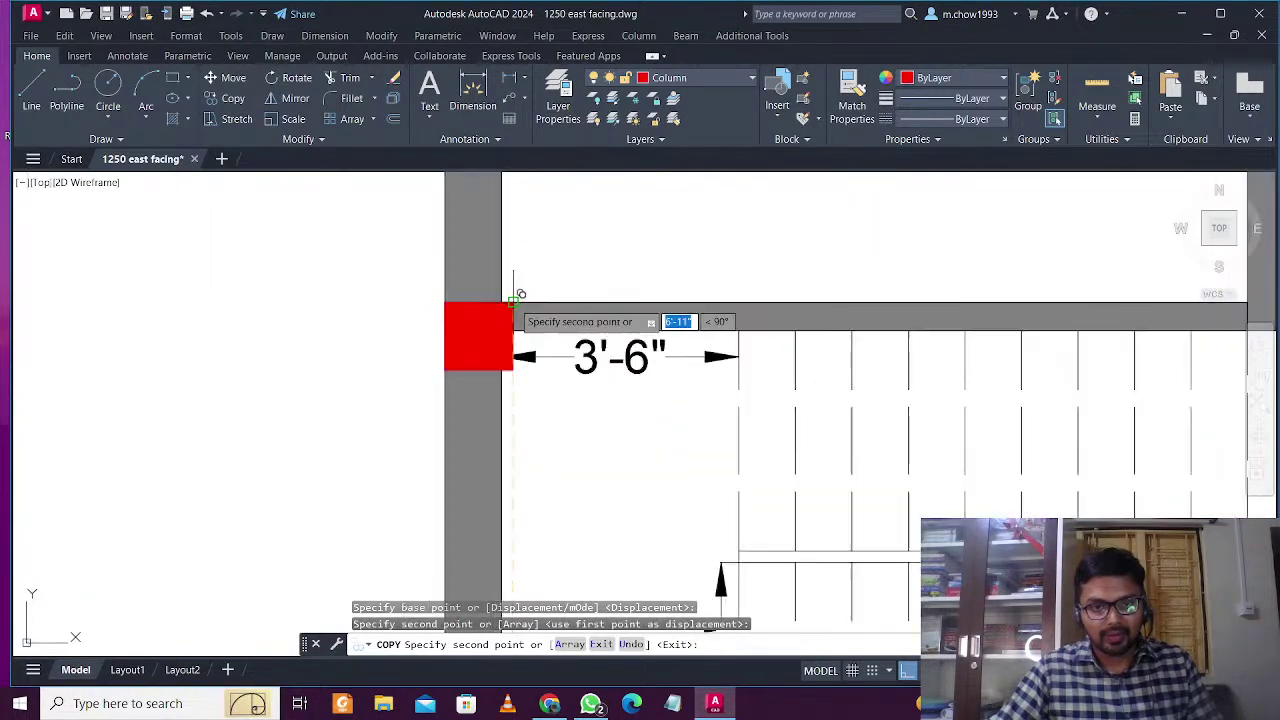
key("Escape")
key("Escape")
Copy the southeast corner column about 14'-7" west along the south outer wall, near the west end of the RS opening
mouse_move(523, 420)
middle_mouse_down()
mouse_move(409, 480)
mouse_move(437, 483)
middle_mouse_up()
scroll(436, 480, "down", 2)
mouse_move(528, 508)
middle_mouse_down()
mouse_move(544, 494)
mouse_move(534, 603)
middle_mouse_up()
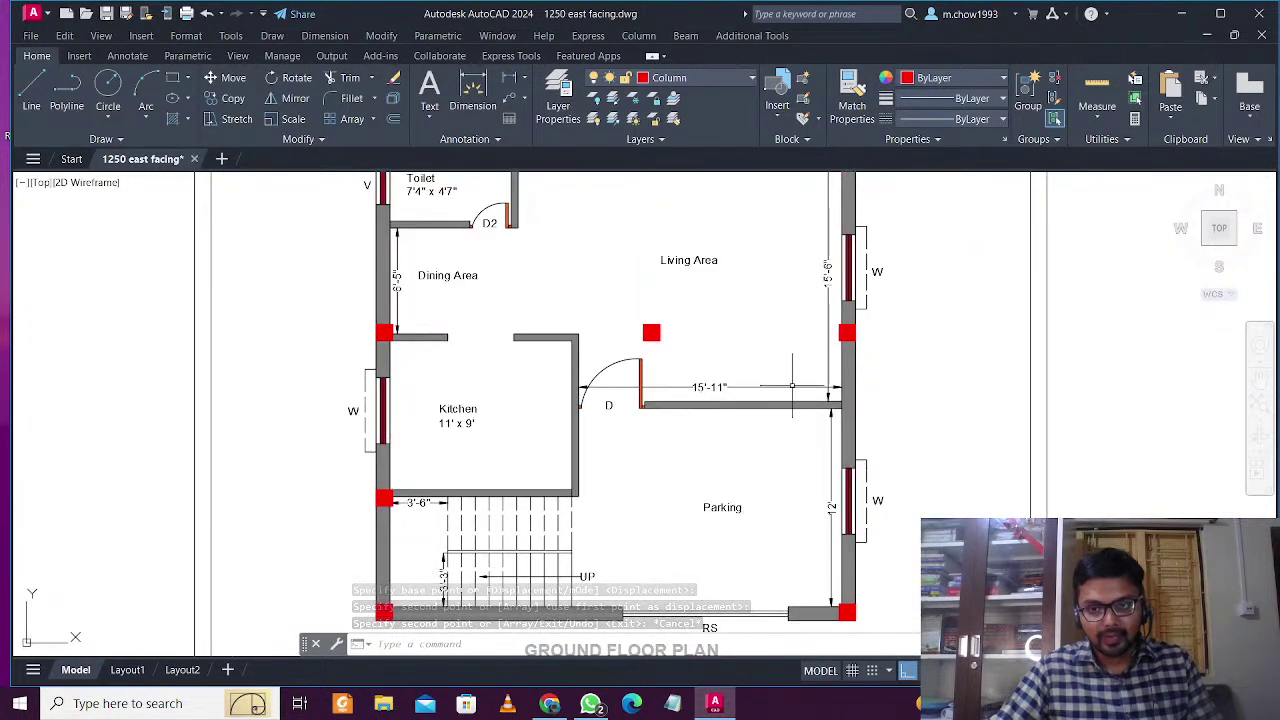
scroll(780, 490, "down", 2)
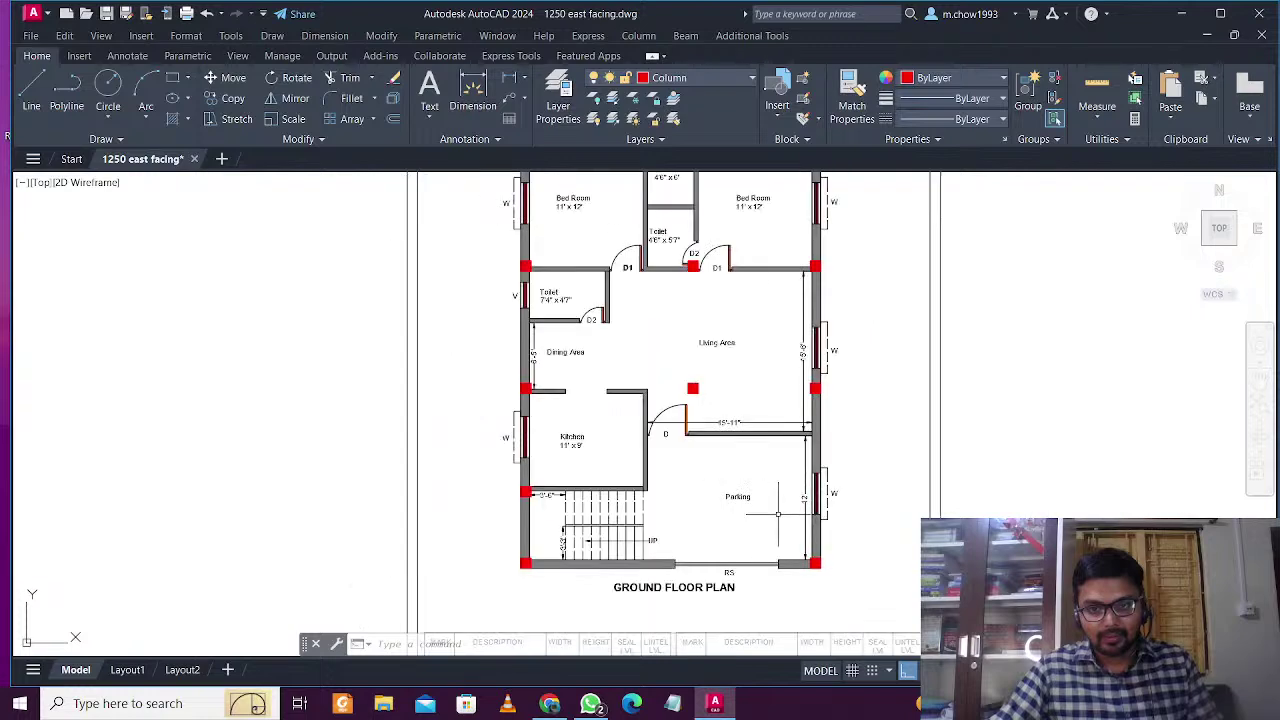
scroll(706, 547, "up", 2)
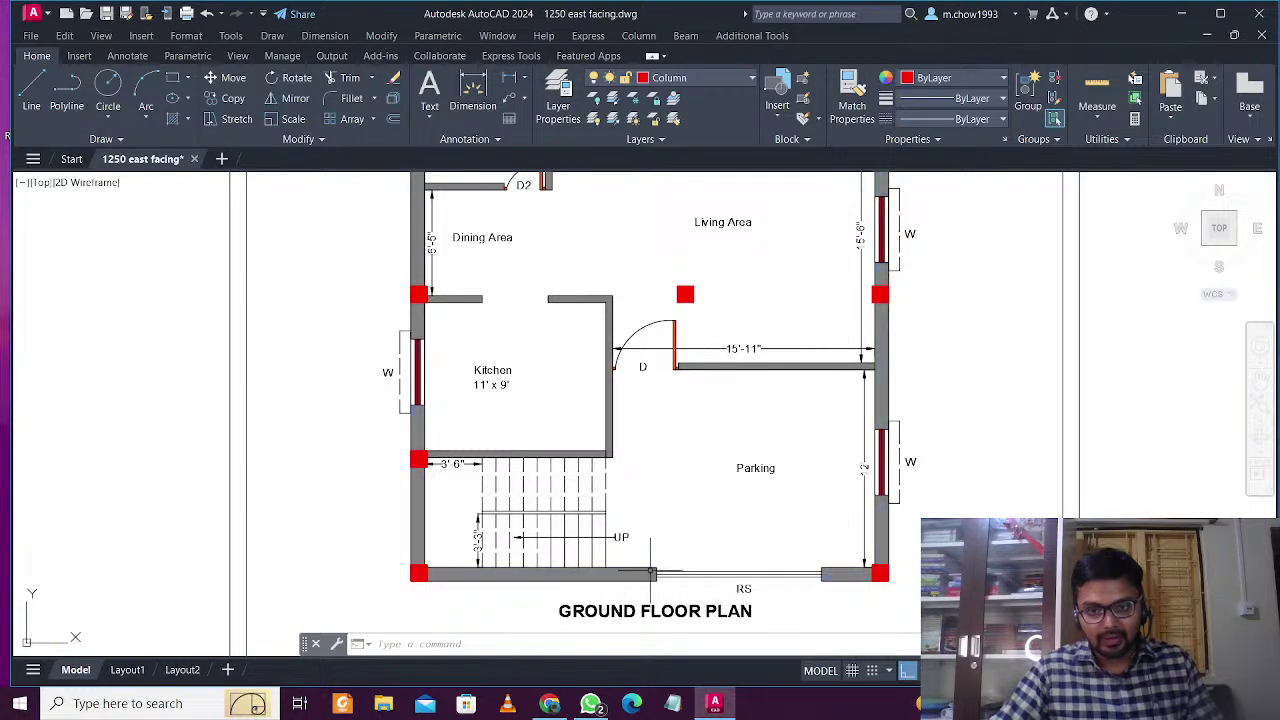
scroll(878, 585, "up", 10)
left_click(786, 295)
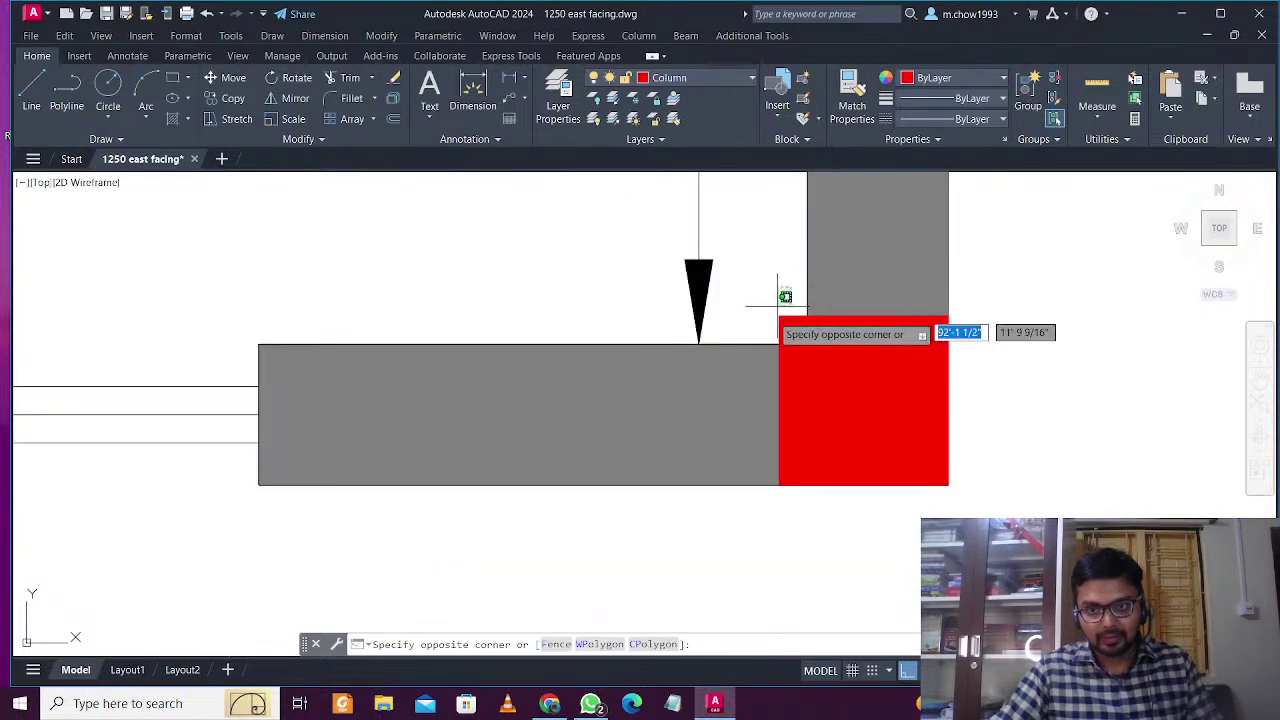
left_click(751, 323)
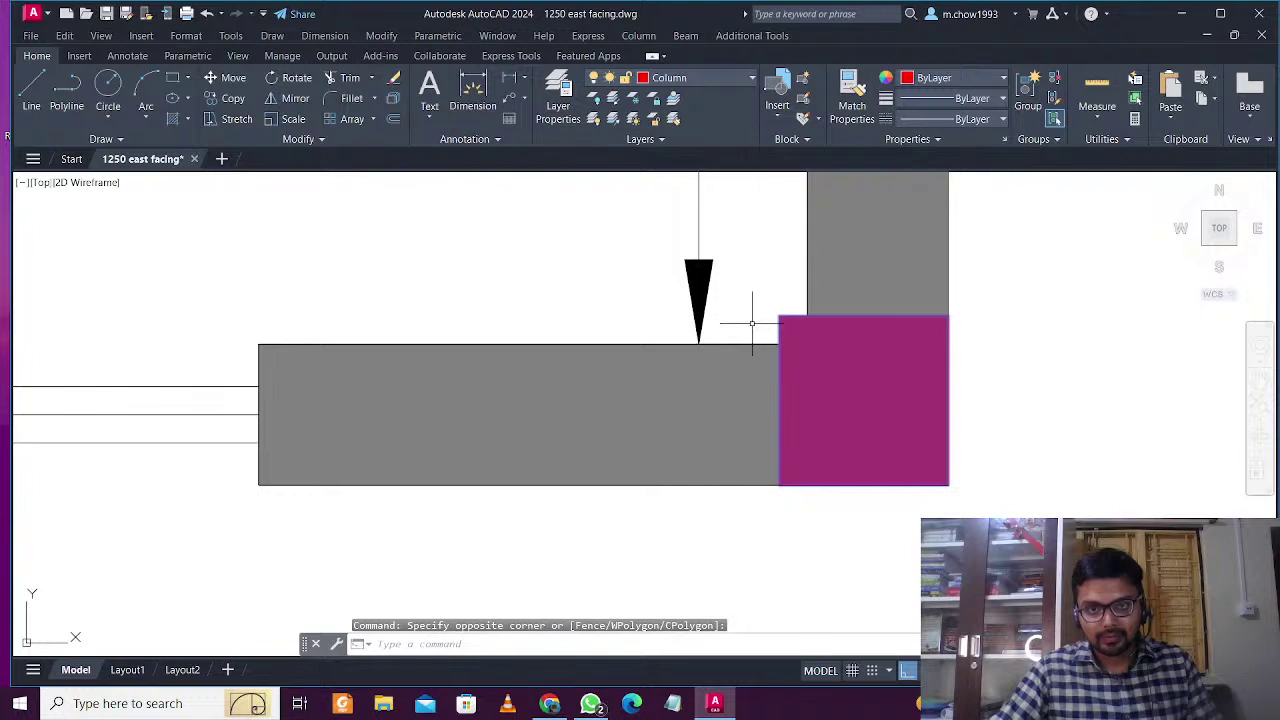
left_click(233, 100)
left_click(779, 486)
scroll(781, 487, "down", 6)
middle_click_drag(470, 508, 731, 500)
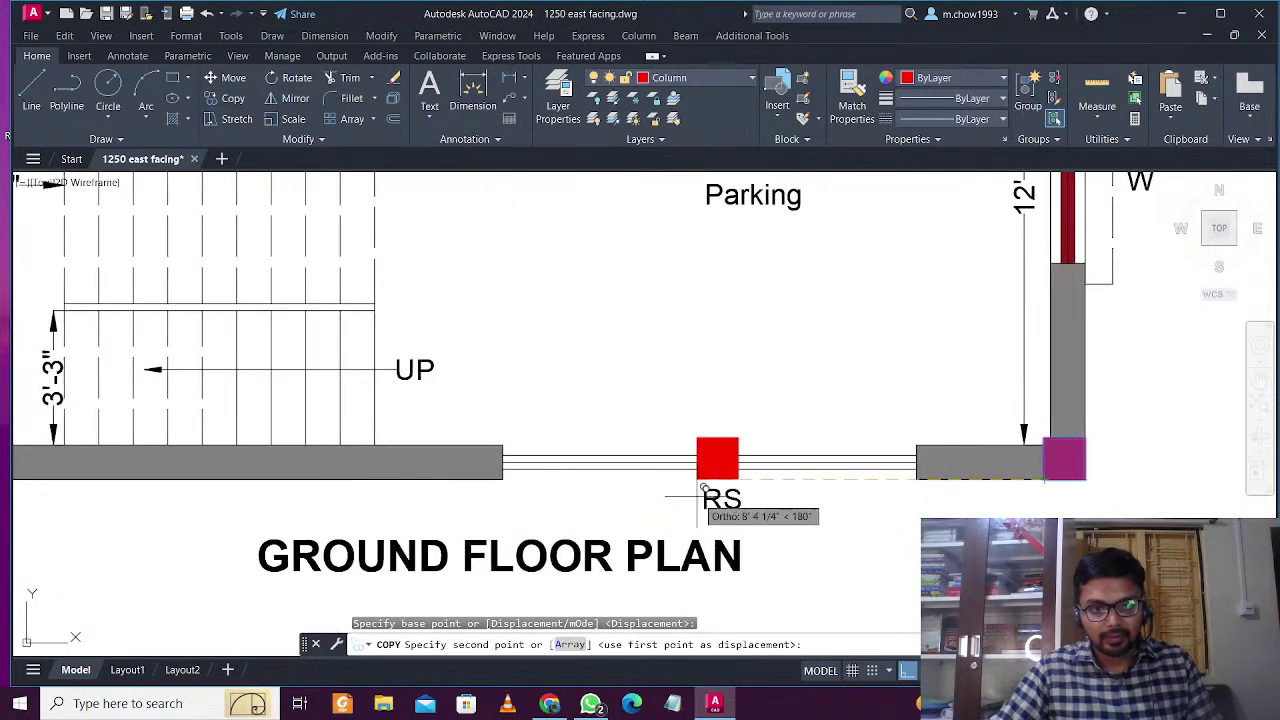
scroll(697, 502, "down", 2)
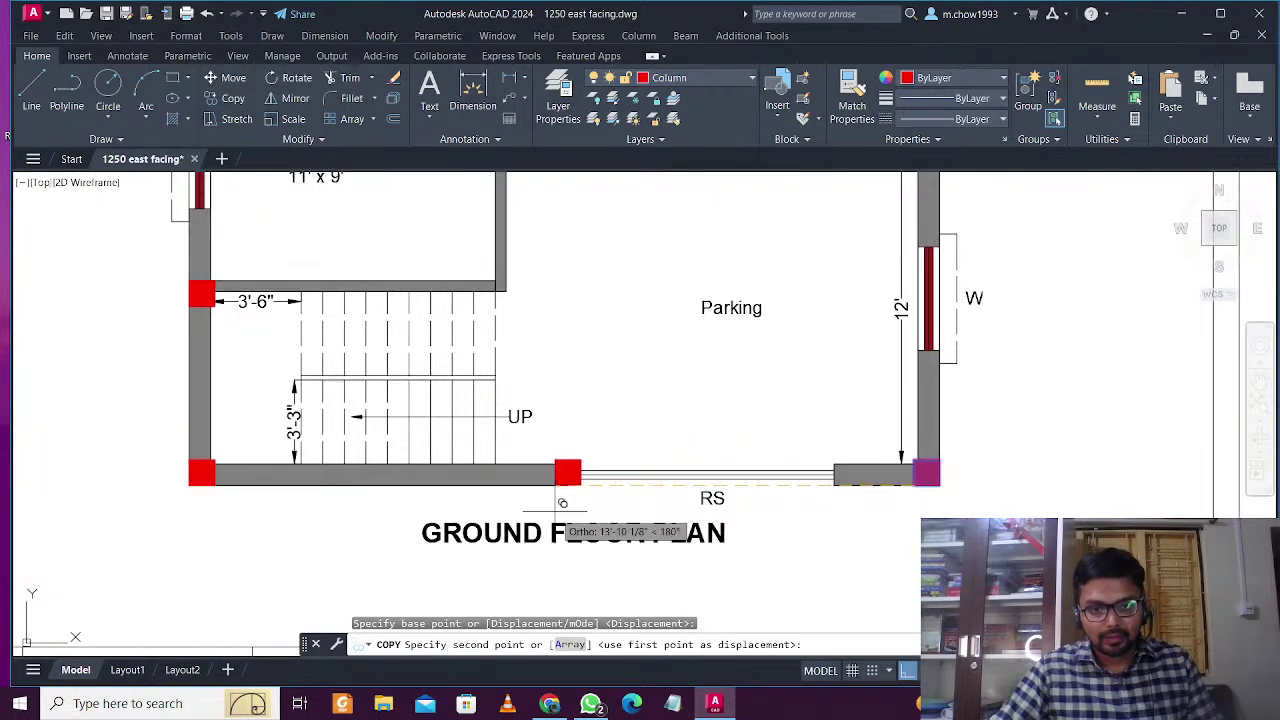
scroll(545, 500, "up", 2)
scroll(535, 497, "down", 4)
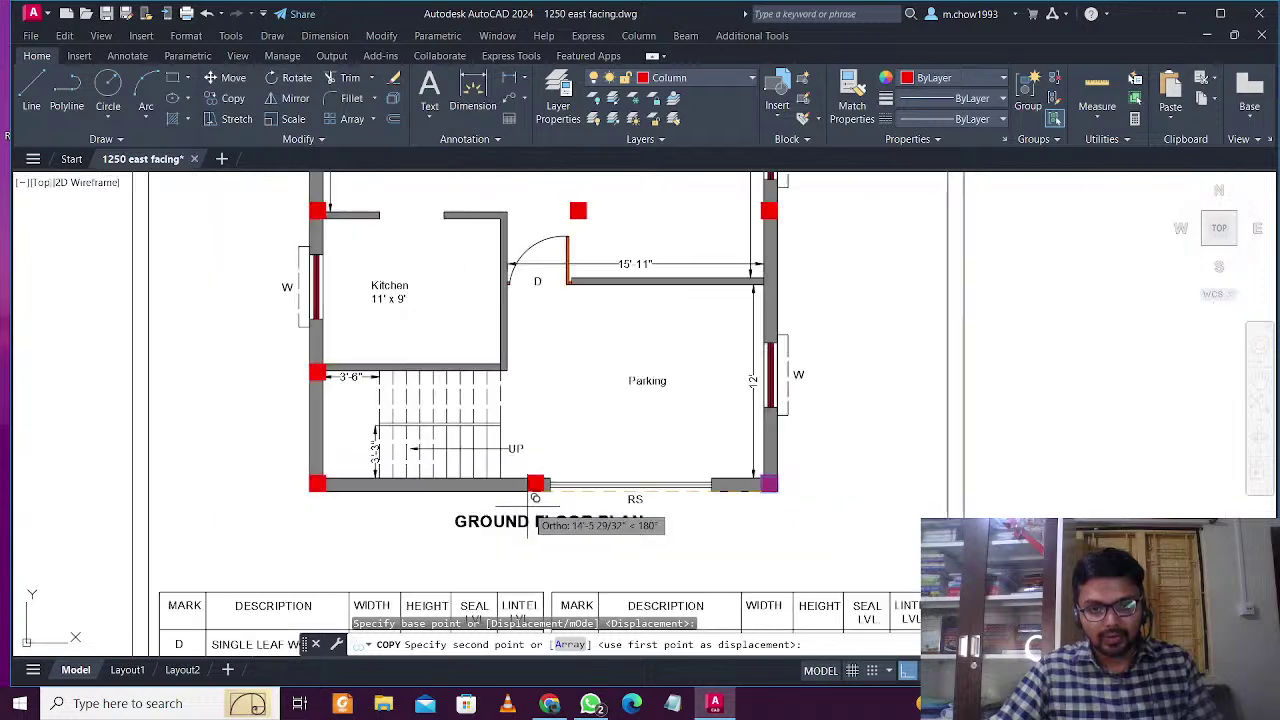
scroll(535, 497, "up", 2)
scroll(535, 497, "down", 3)
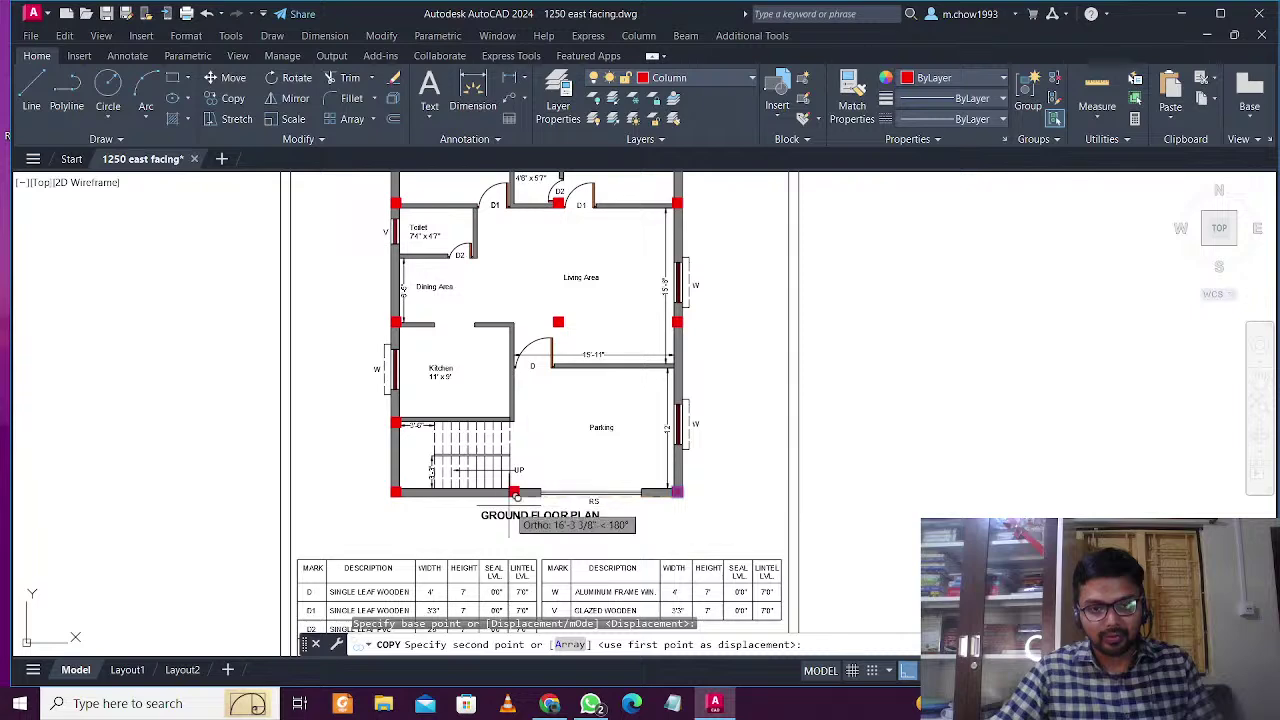
scroll(515, 493, "up", 5)
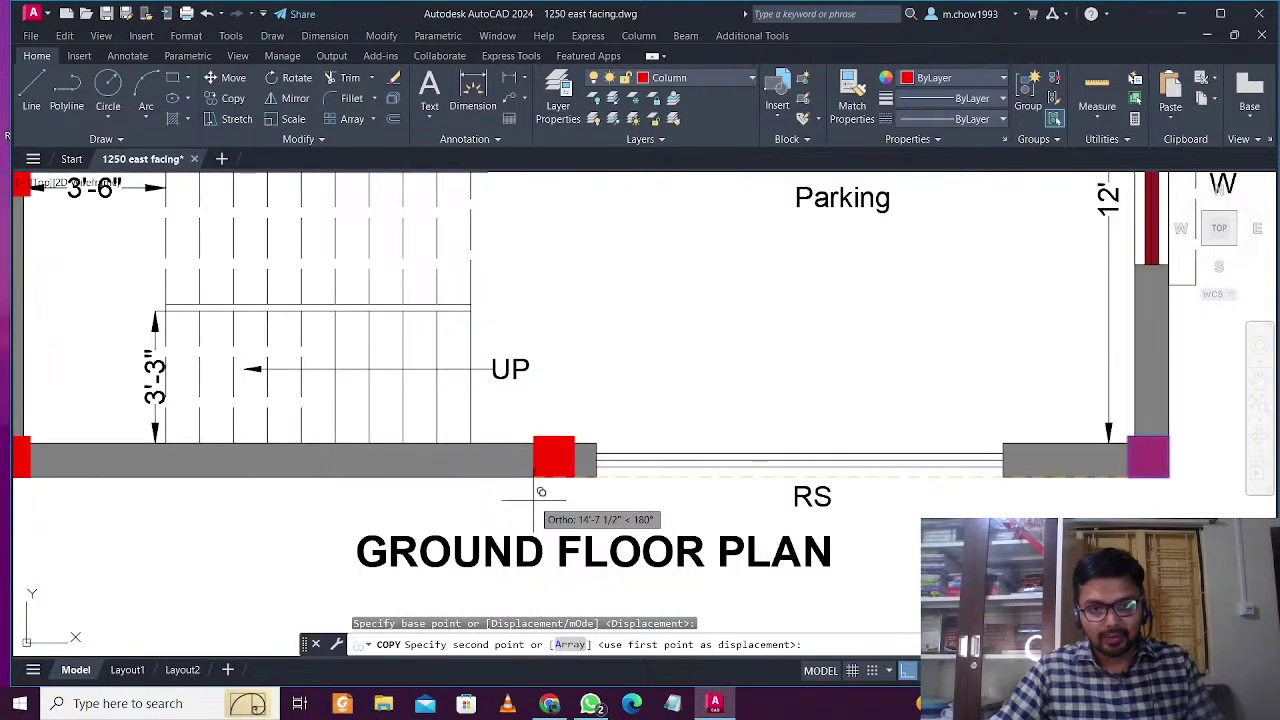
scroll(541, 491, "down", 4)
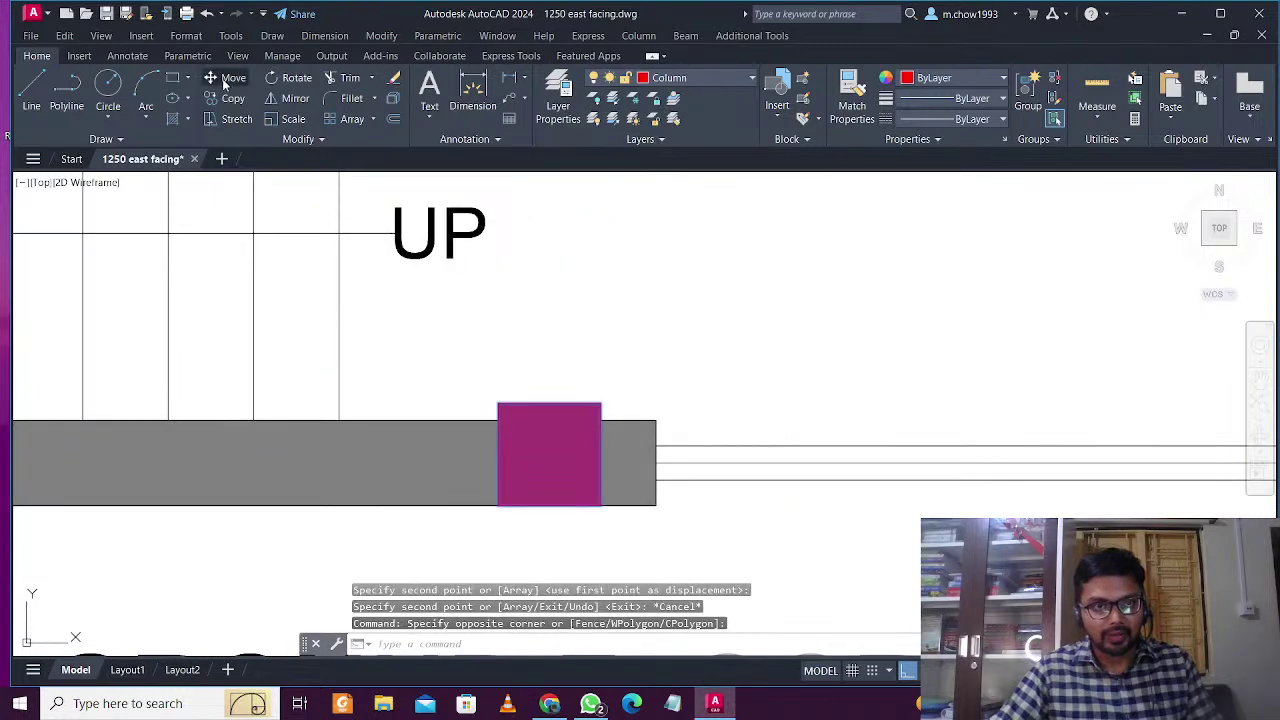
Move the new south wall column about 6 1/2" east so its east face is flush with the wall end at the RS opening
left_click(235, 79)
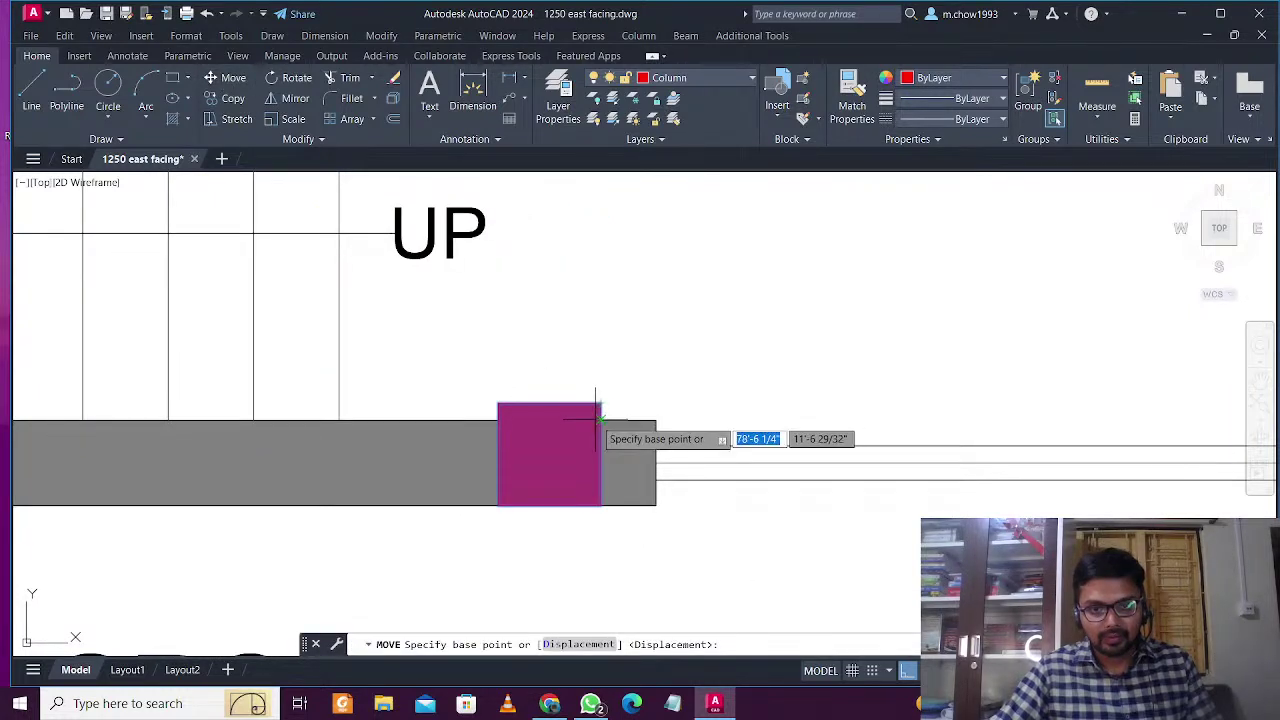
left_click(598, 417)
scroll(598, 417, "up", 6)
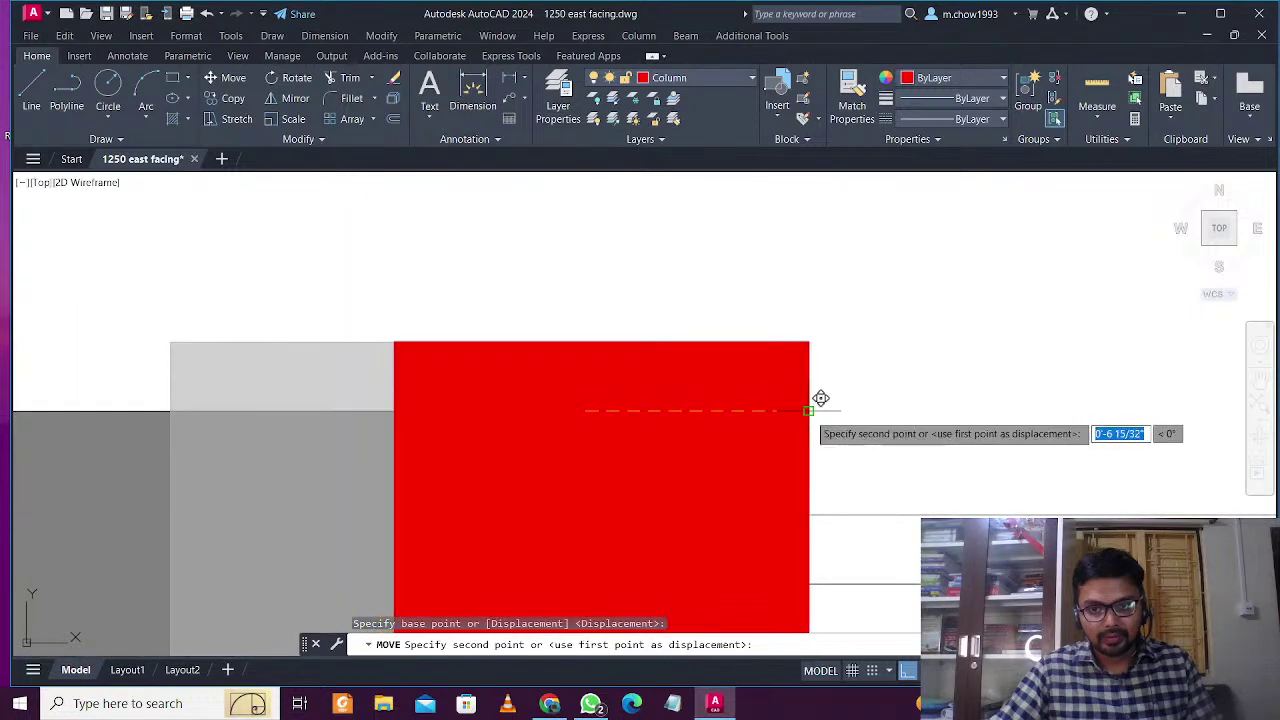
left_click(810, 408)
scroll(538, 440, "down", 5)
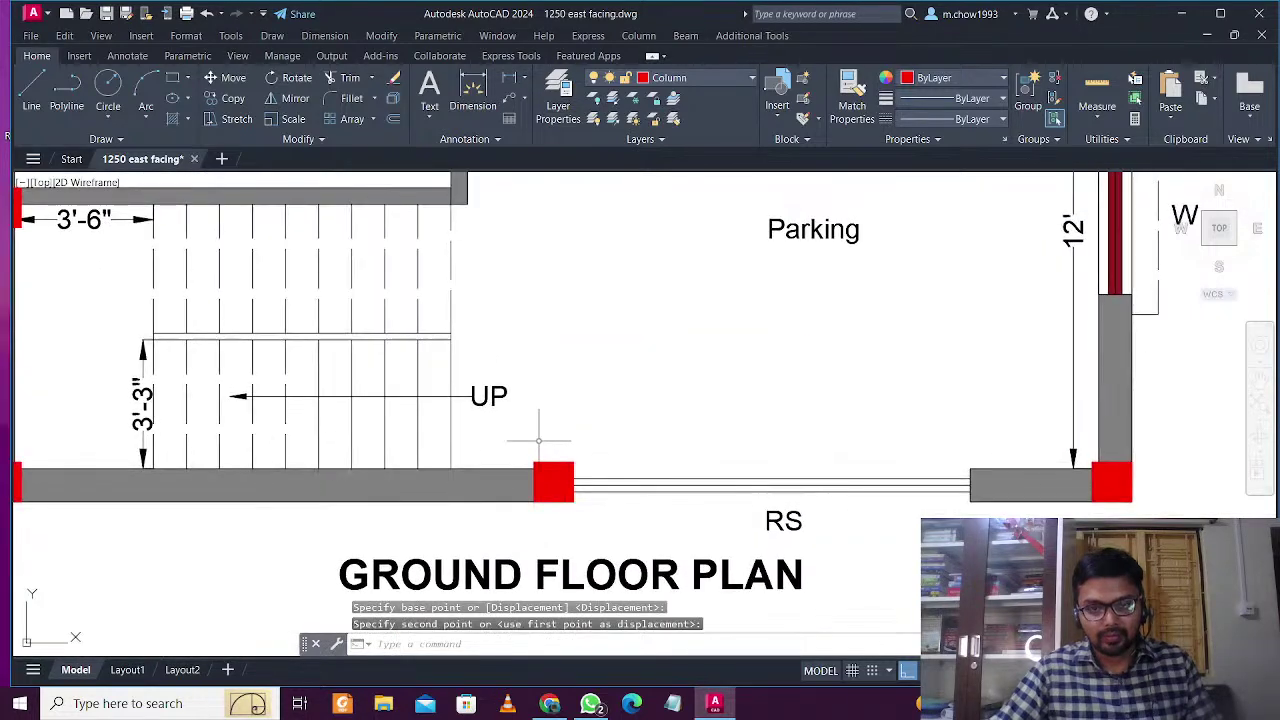
Examine the column layout around the kitchen, parking and living area, including the freestanding column near door D
scroll(535, 437, "down", 4)
mouse_move(535, 437)
middle_mouse_down()
mouse_move(620, 472)
mouse_move(639, 506)
middle_mouse_up()
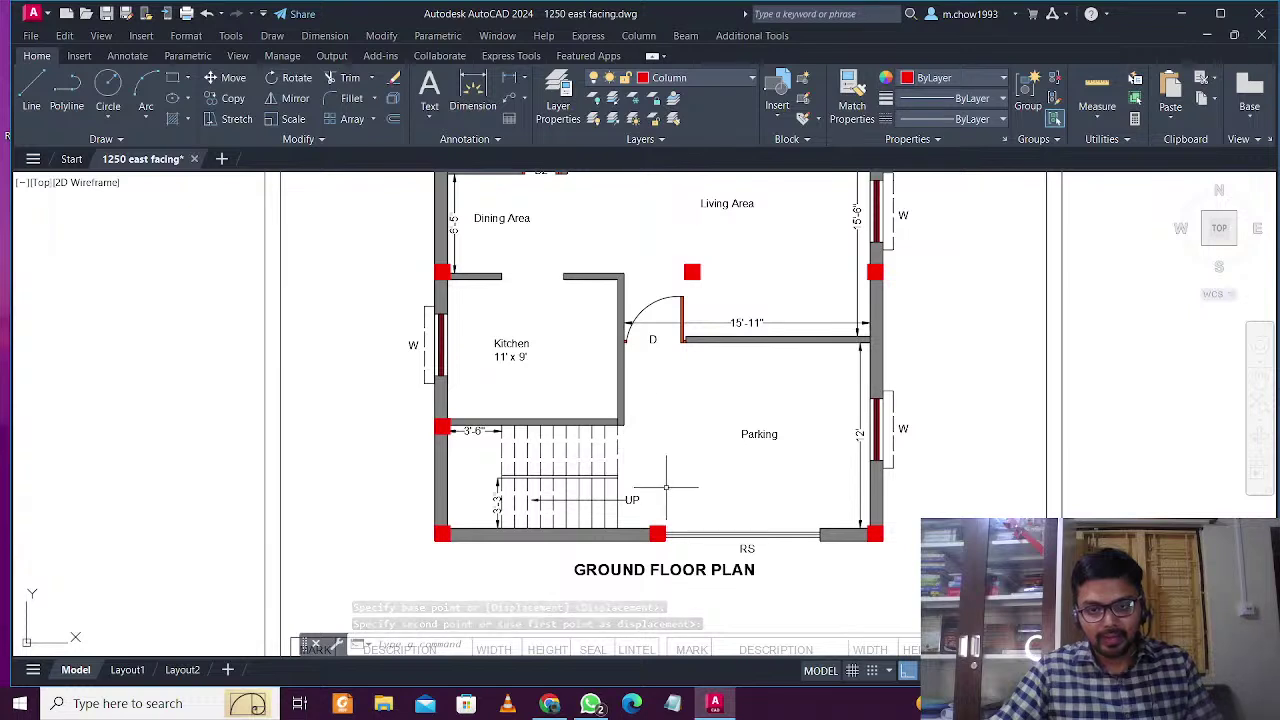
middle_click_drag(694, 491, 705, 548)
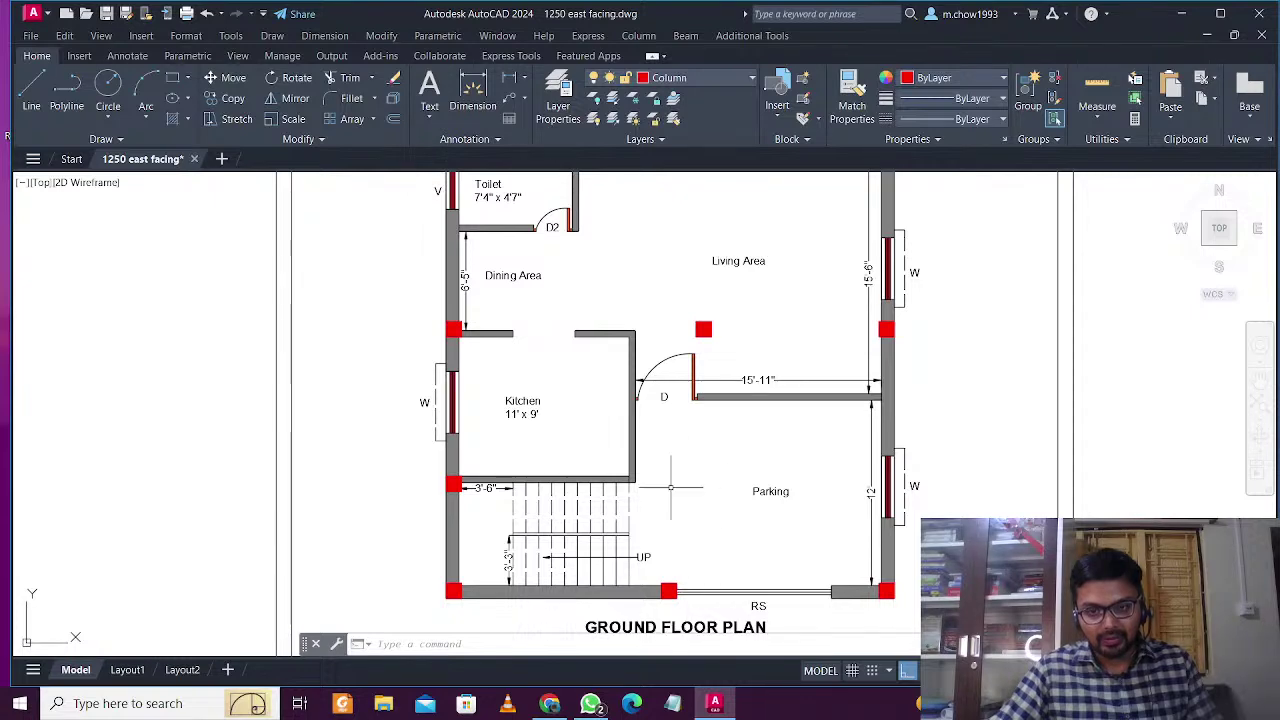
scroll(675, 491, "down", 2)
scroll(576, 484, "up", 2)
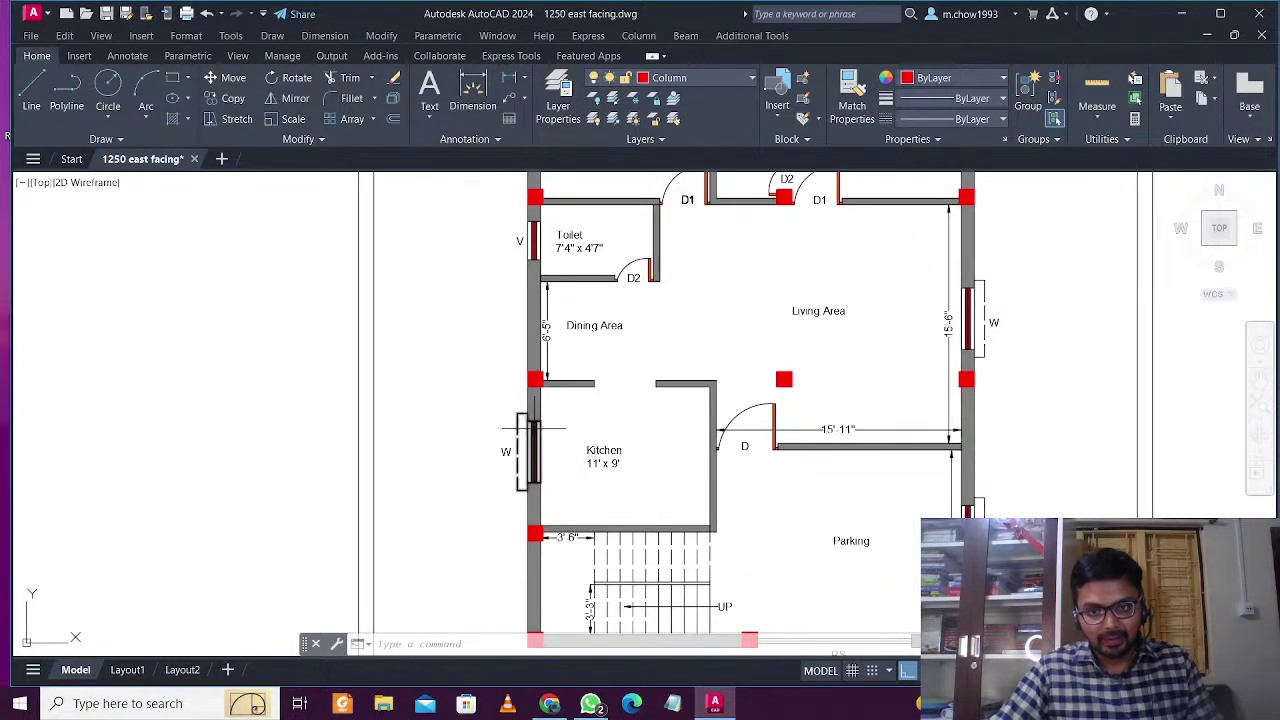
middle_click_drag(872, 425, 660, 466)
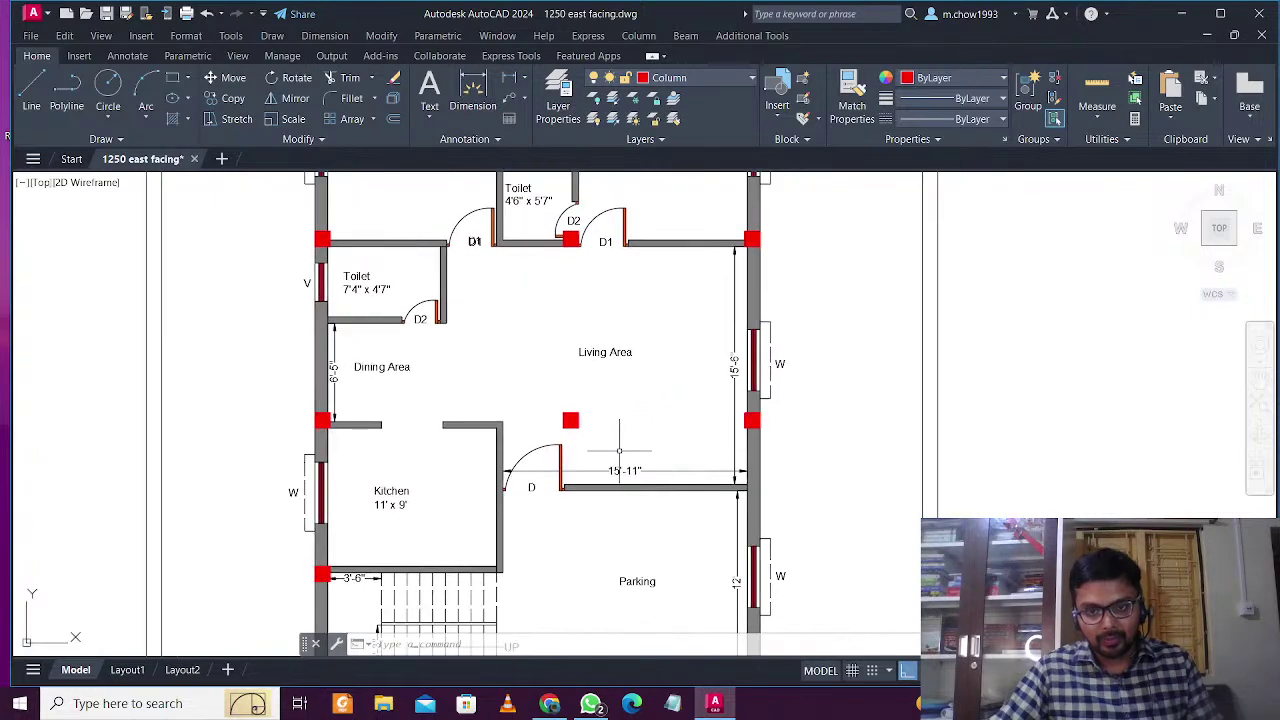
scroll(620, 449, "up", 4)
scroll(567, 433, "down", 2)
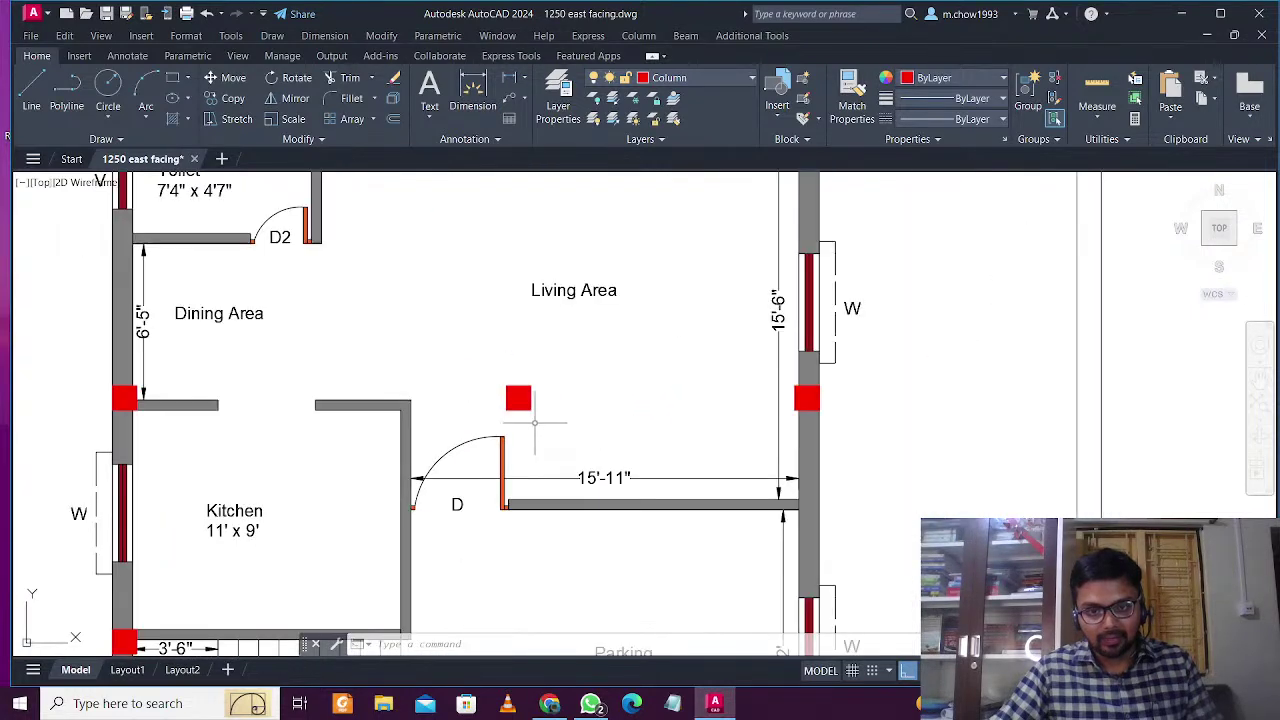
Move the three columns in the row below the living and dining areas down about 4'-1" to align with the living/parking wall
scroll(540, 422, "down", 2)
left_click(559, 409)
left_click(616, 439)
scroll(744, 446, "up", 4)
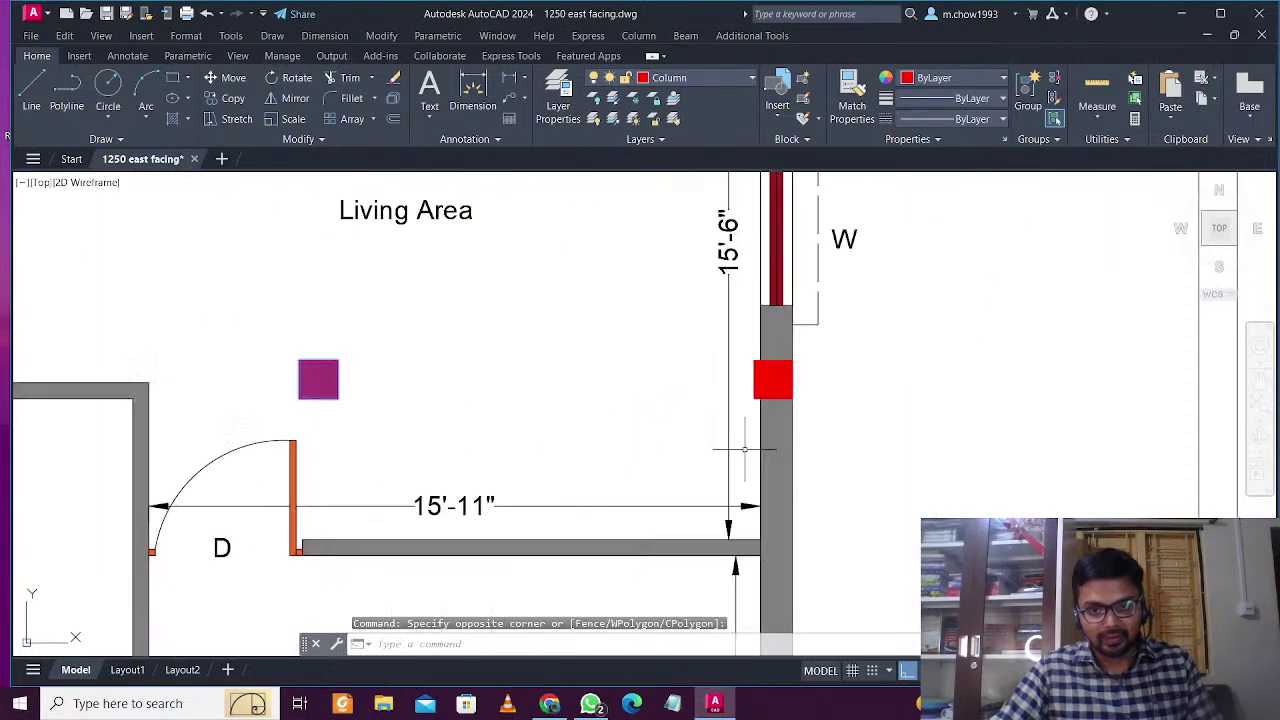
scroll(764, 402, "up", 4)
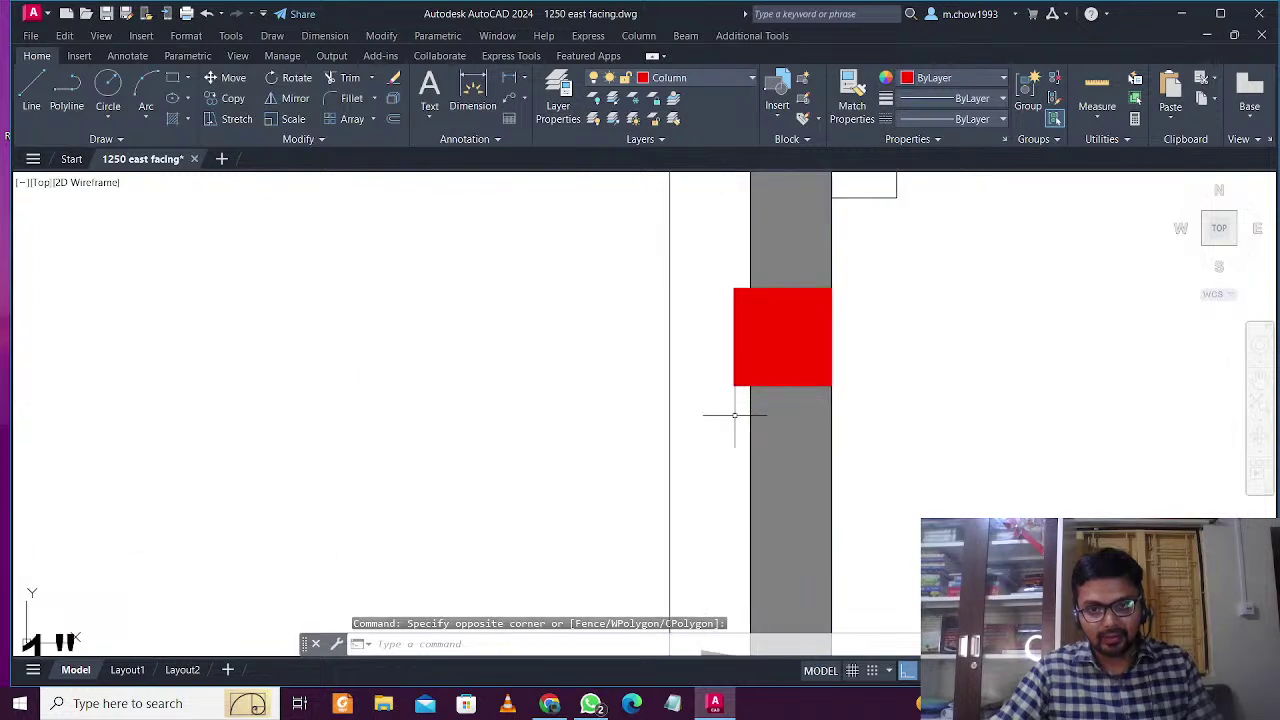
scroll(508, 400, "down", 2)
scroll(537, 409, "up", 2)
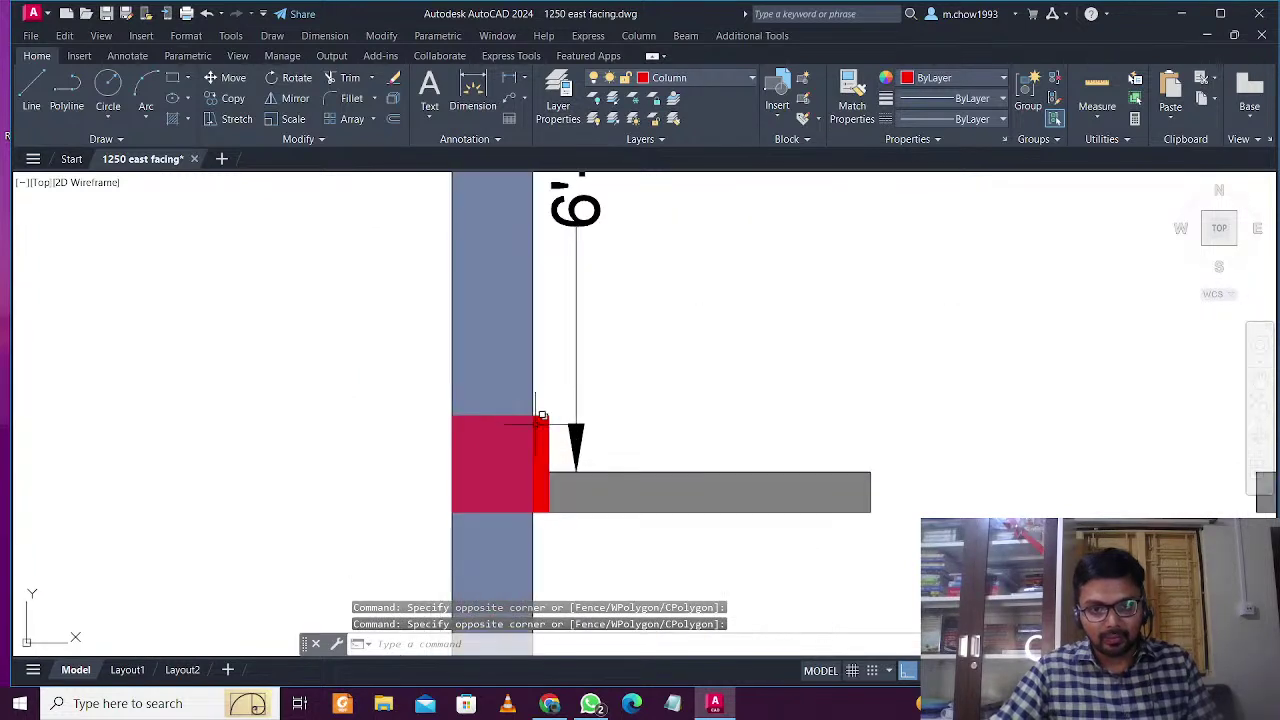
left_click(546, 428)
left_click(540, 398)
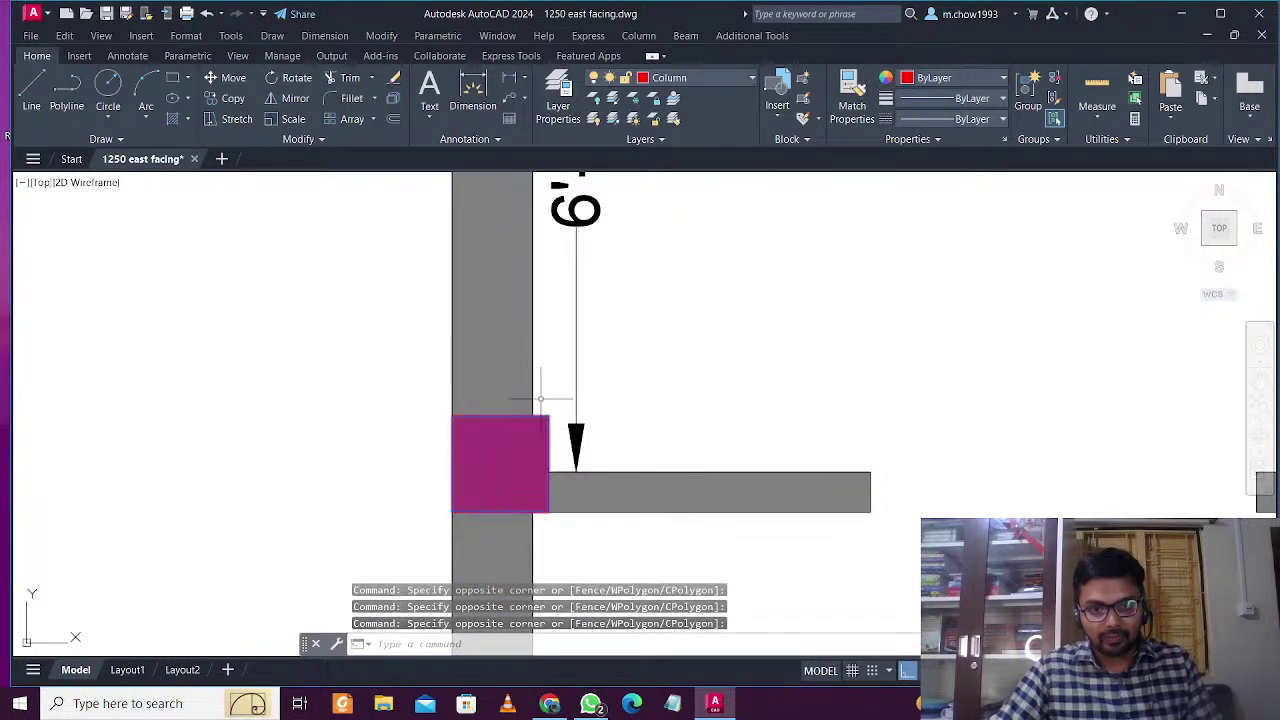
scroll(540, 398, "down", 3)
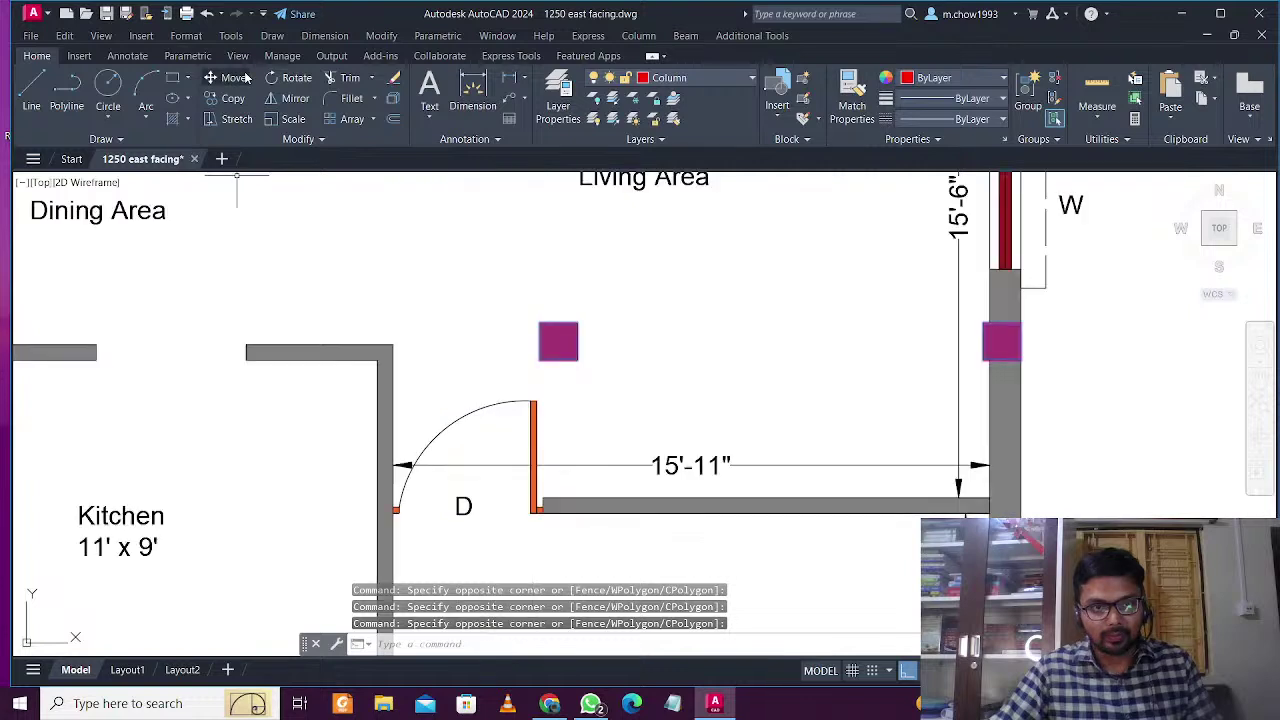
left_click(245, 78)
left_click(578, 361)
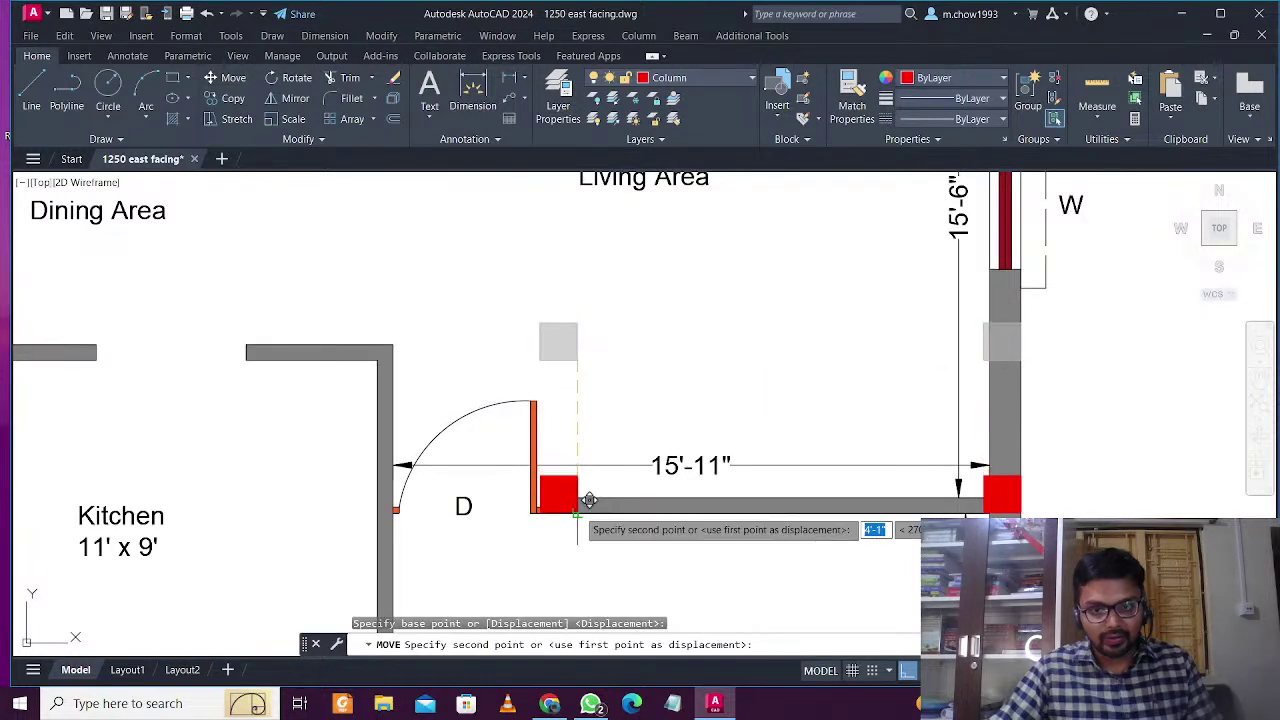
scroll(578, 512, "down", 6)
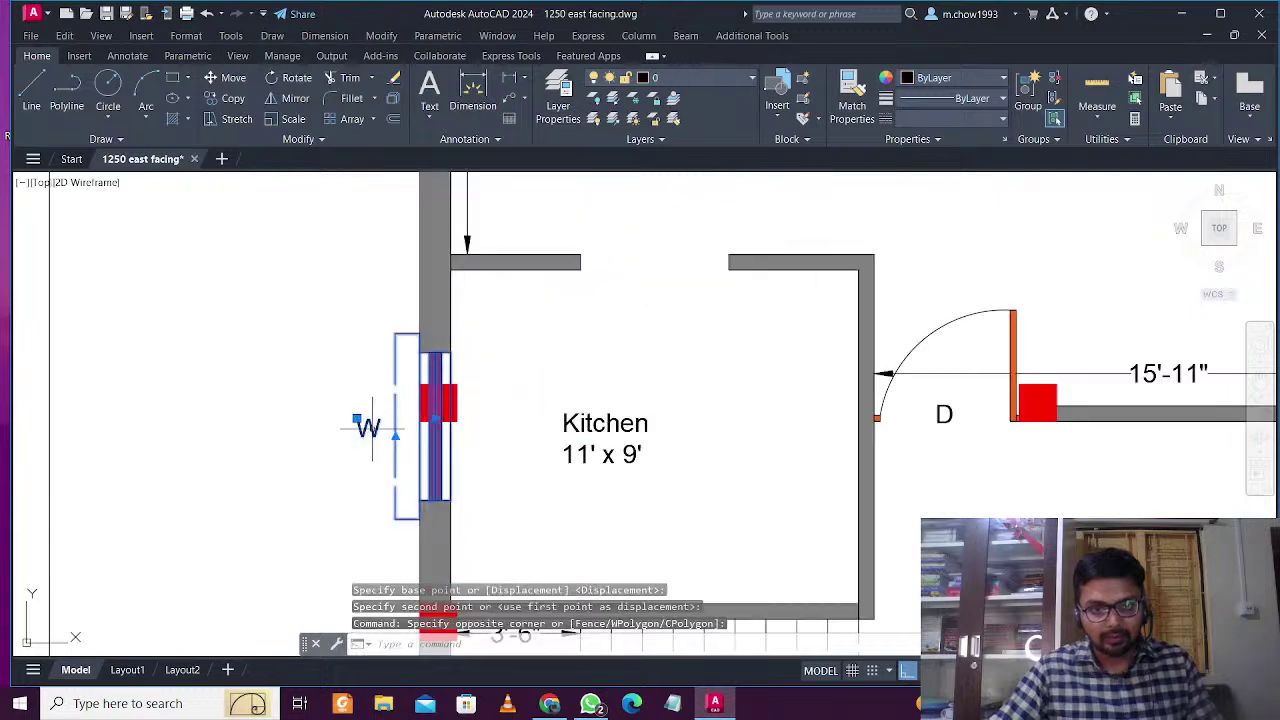
Delete the solid grey hatch from the outer walls of the ground floor plan
scroll(388, 430, "down", 4)
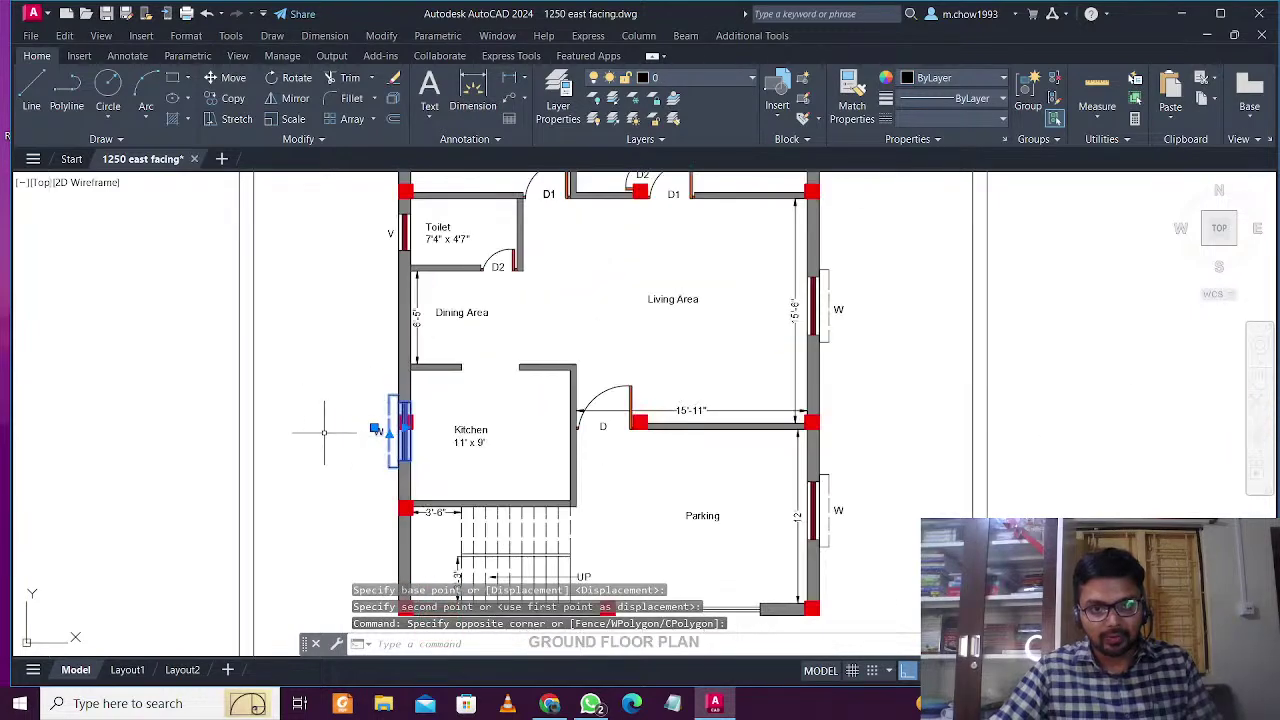
key("Escape")
left_click(405, 378)
scroll(401, 379, "up", 4)
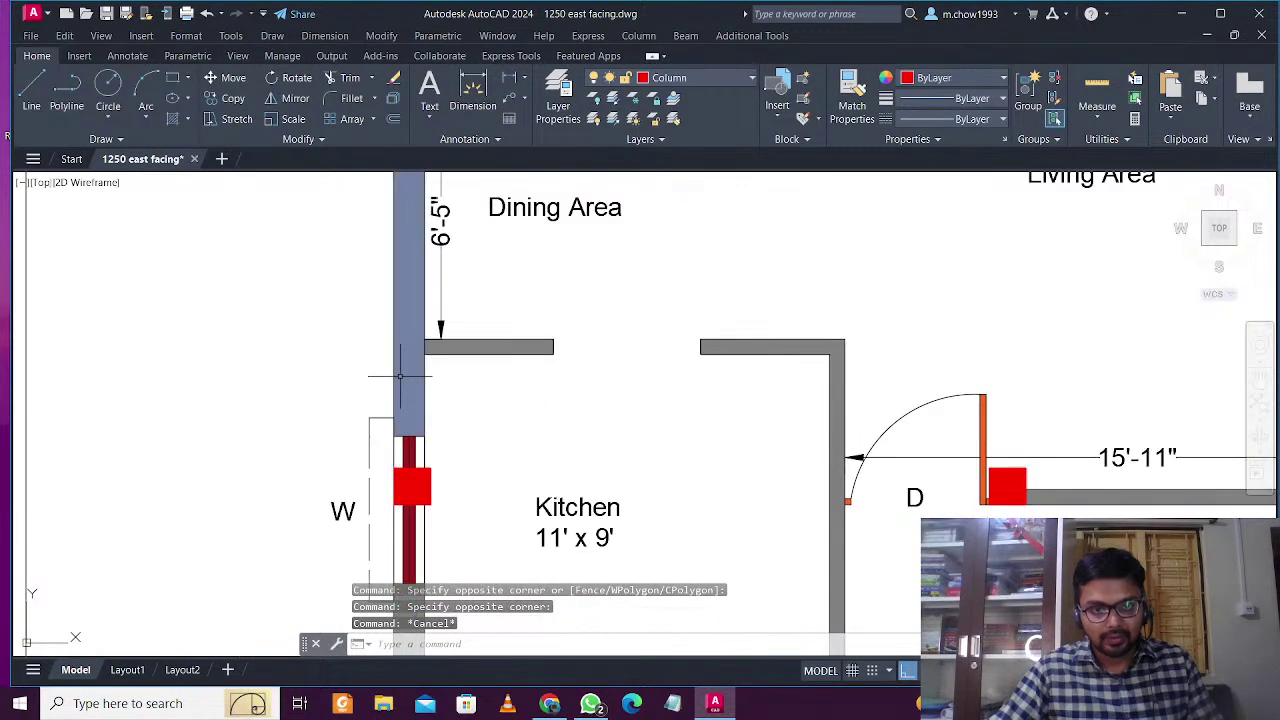
scroll(405, 373, "down", 4)
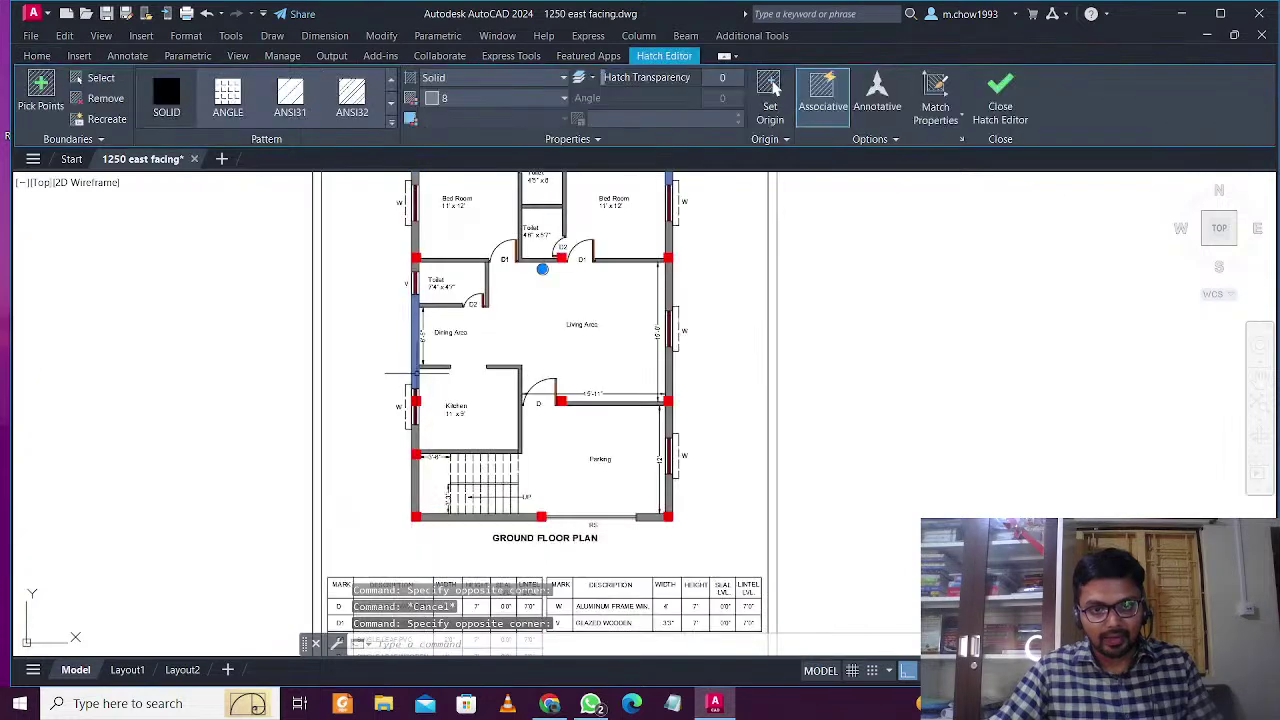
scroll(408, 472, "up", 4)
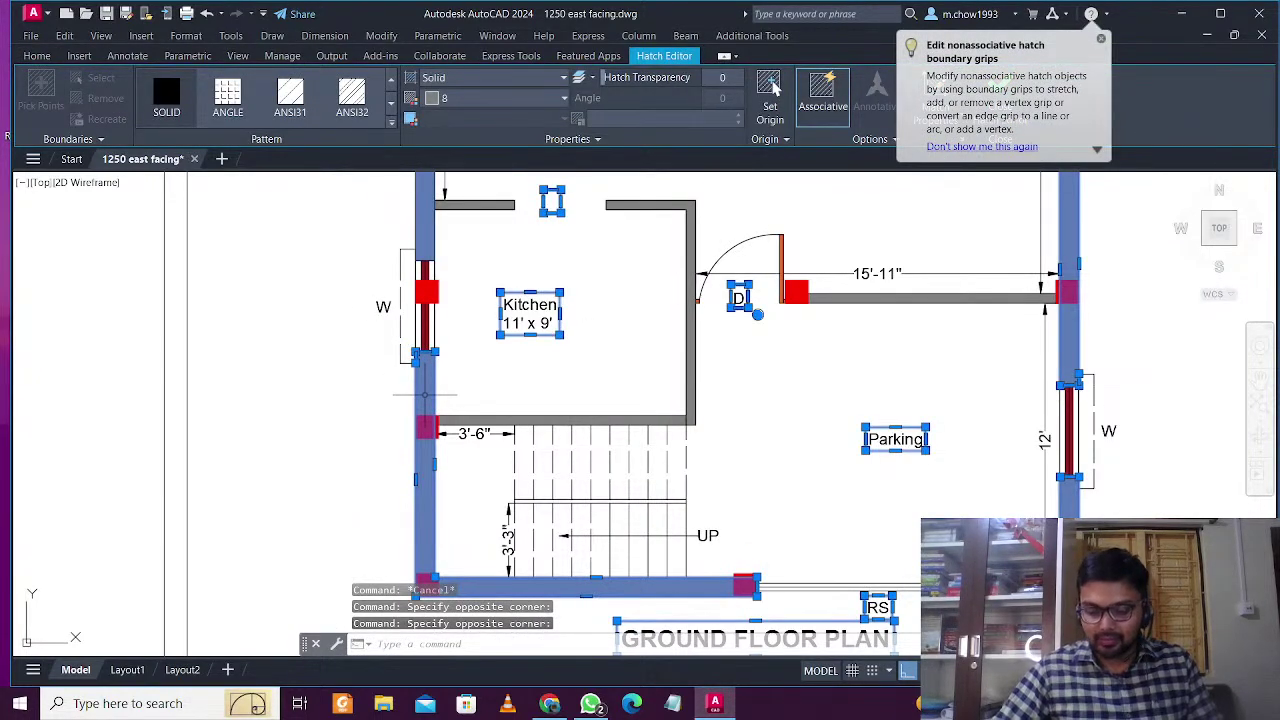
key("Delete")
Move the kitchen window and its W label straight down the outer wall so it clears the column
scroll(425, 393, "up", 2)
left_click(433, 369)
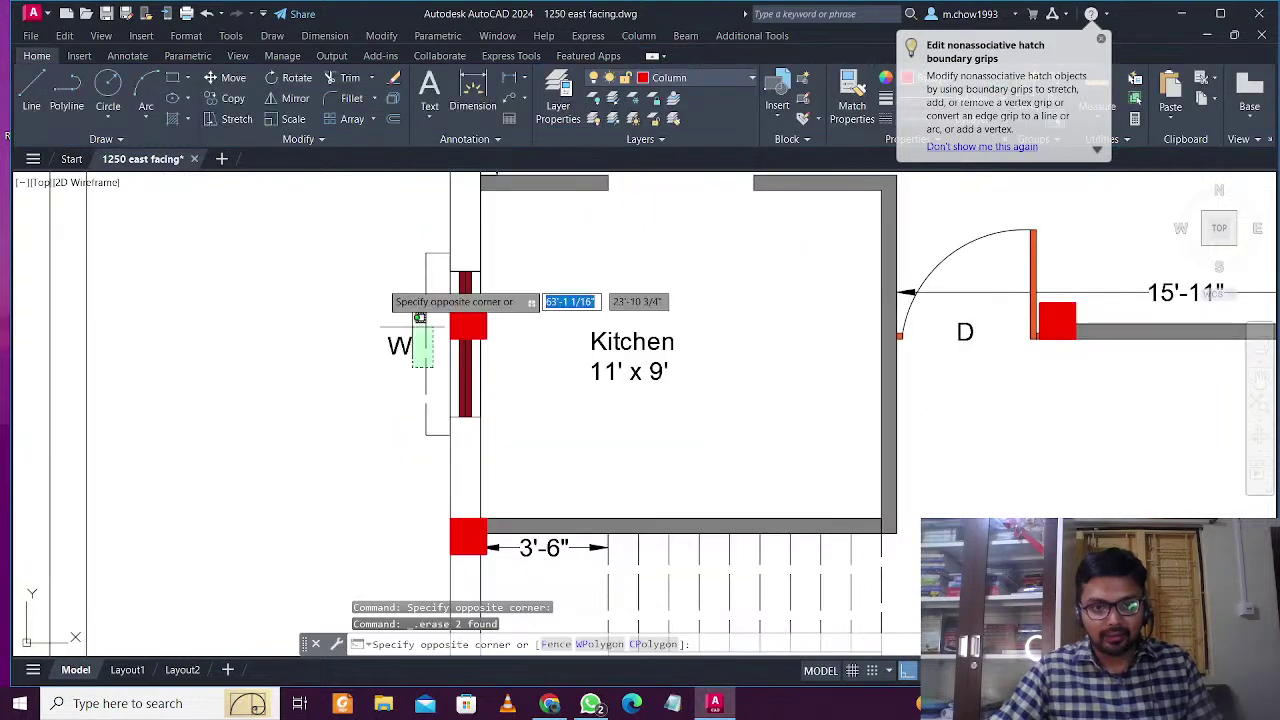
left_click(375, 271)
scroll(386, 350, "down", 2)
middle_click_drag(386, 350, 461, 494)
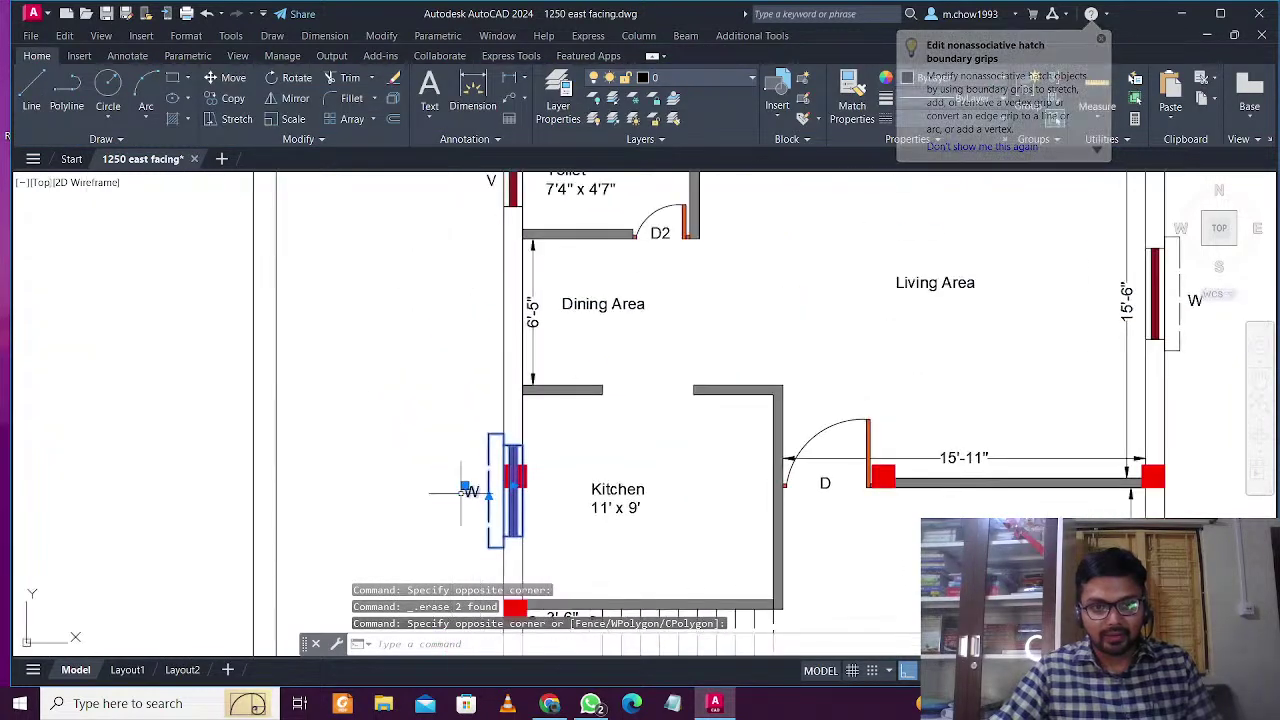
type("m")
key("Return")
left_click(380, 476)
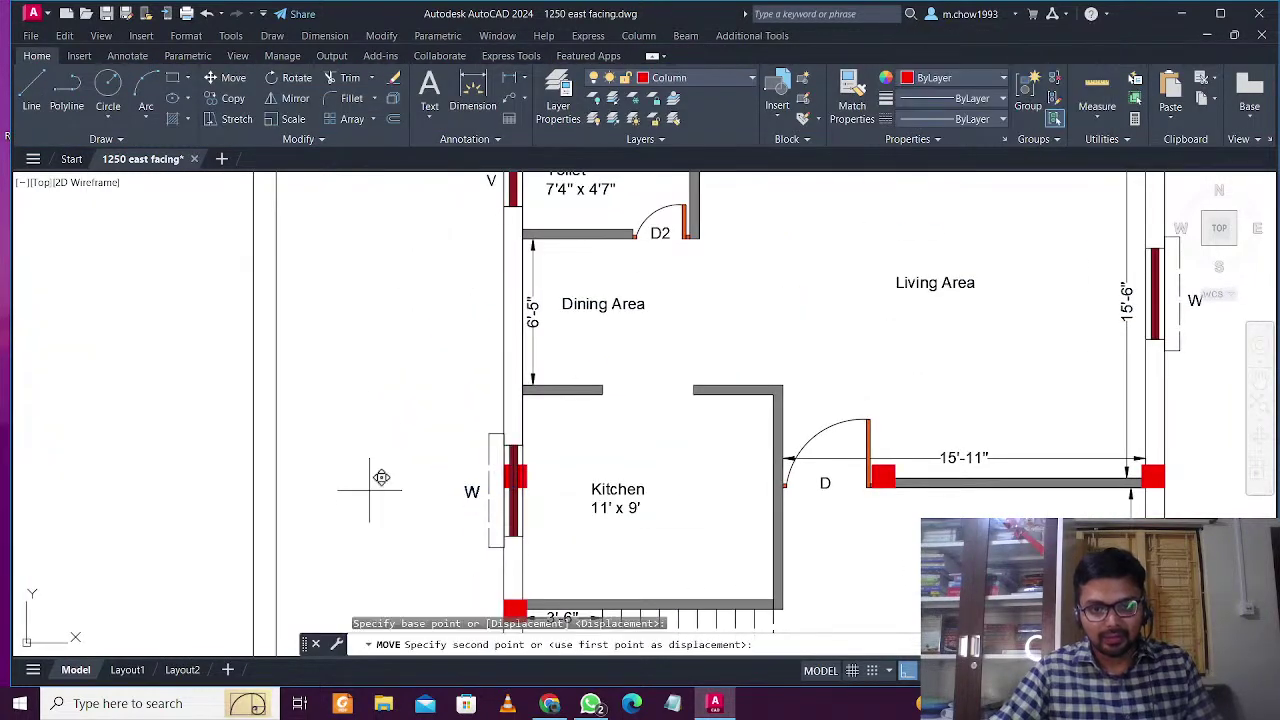
left_click(369, 541)
scroll(283, 401, "down", 2)
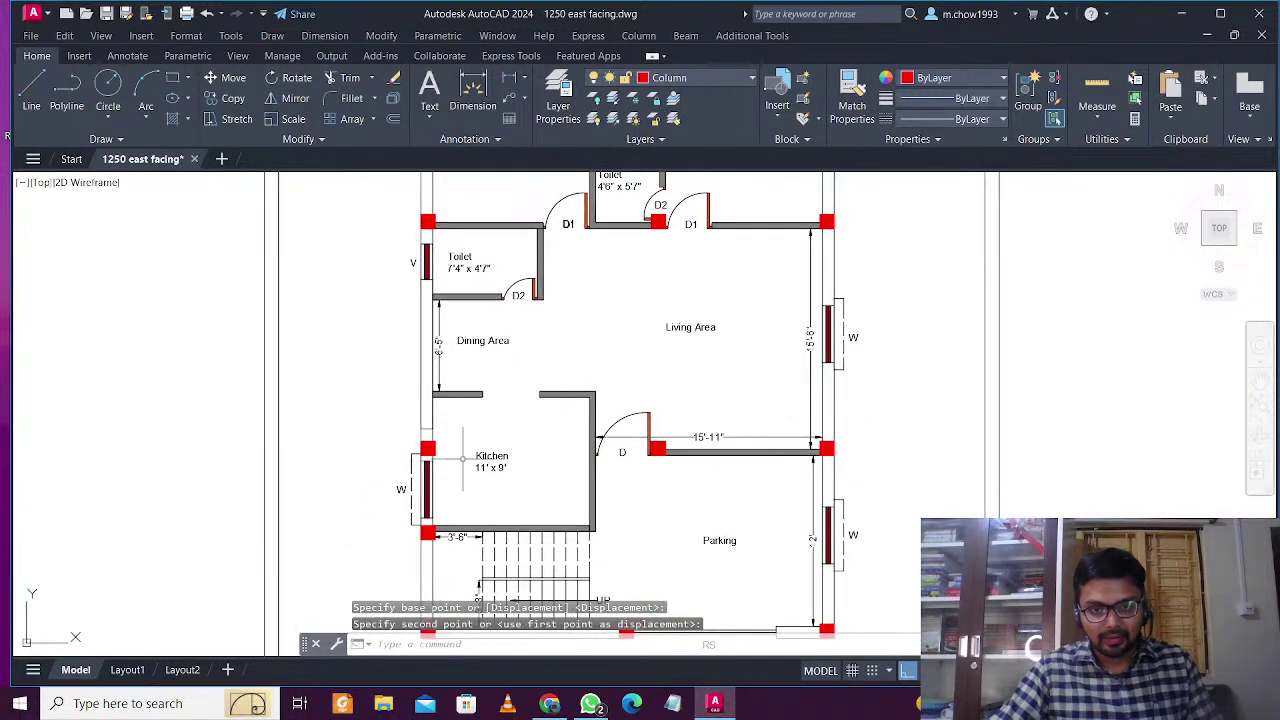
Review the revised column layout, the door and window schedule, and the title block of the ground floor plan
middle_click_drag(457, 460, 456, 421)
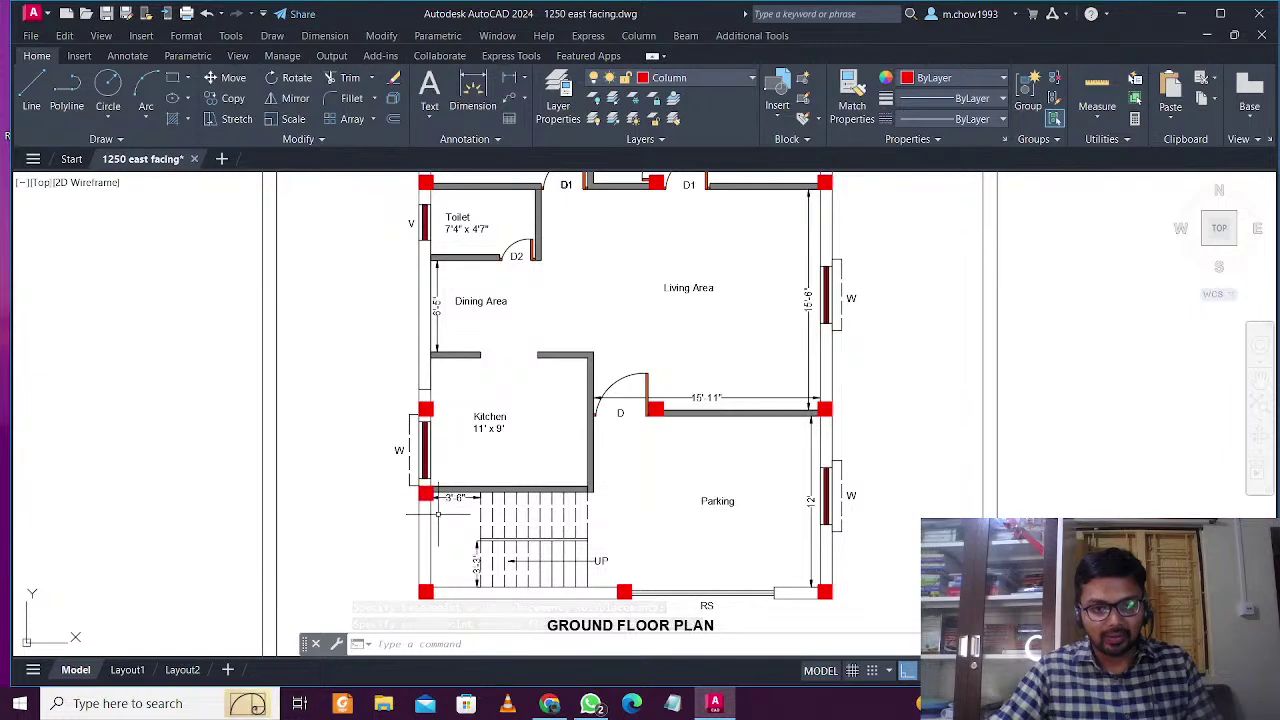
scroll(437, 513, "down", 2)
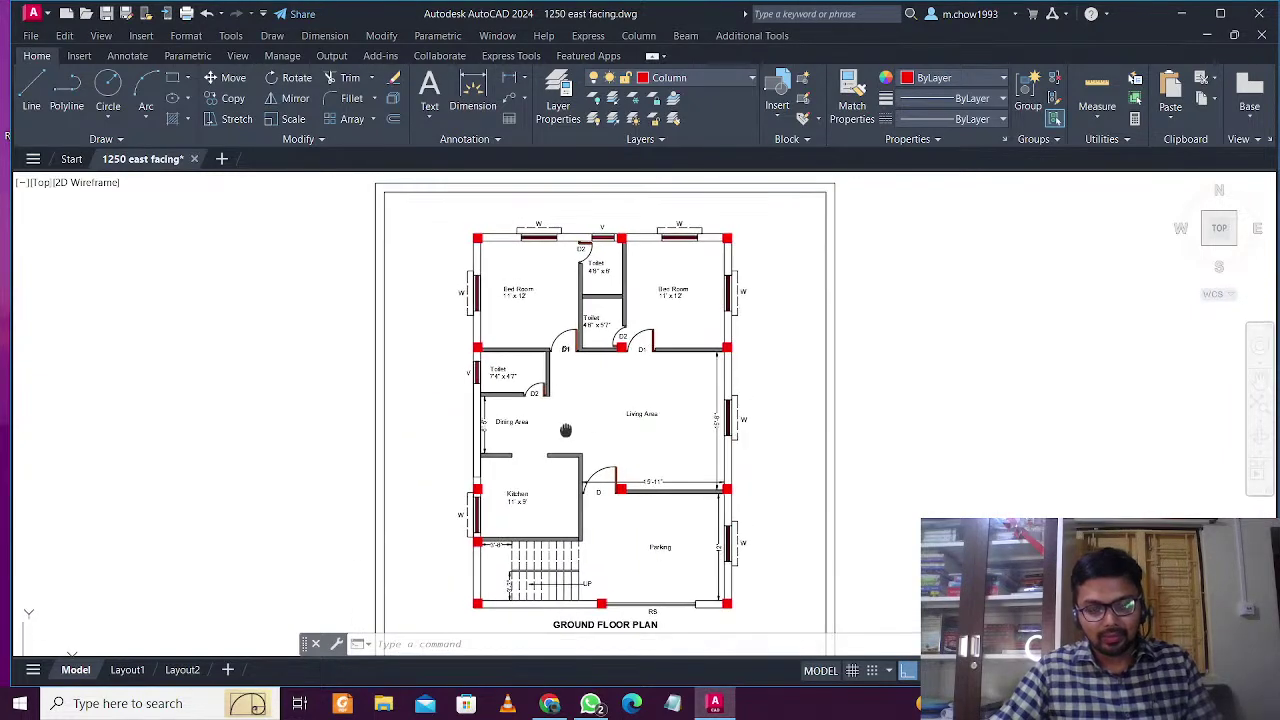
scroll(542, 268, "up", 4)
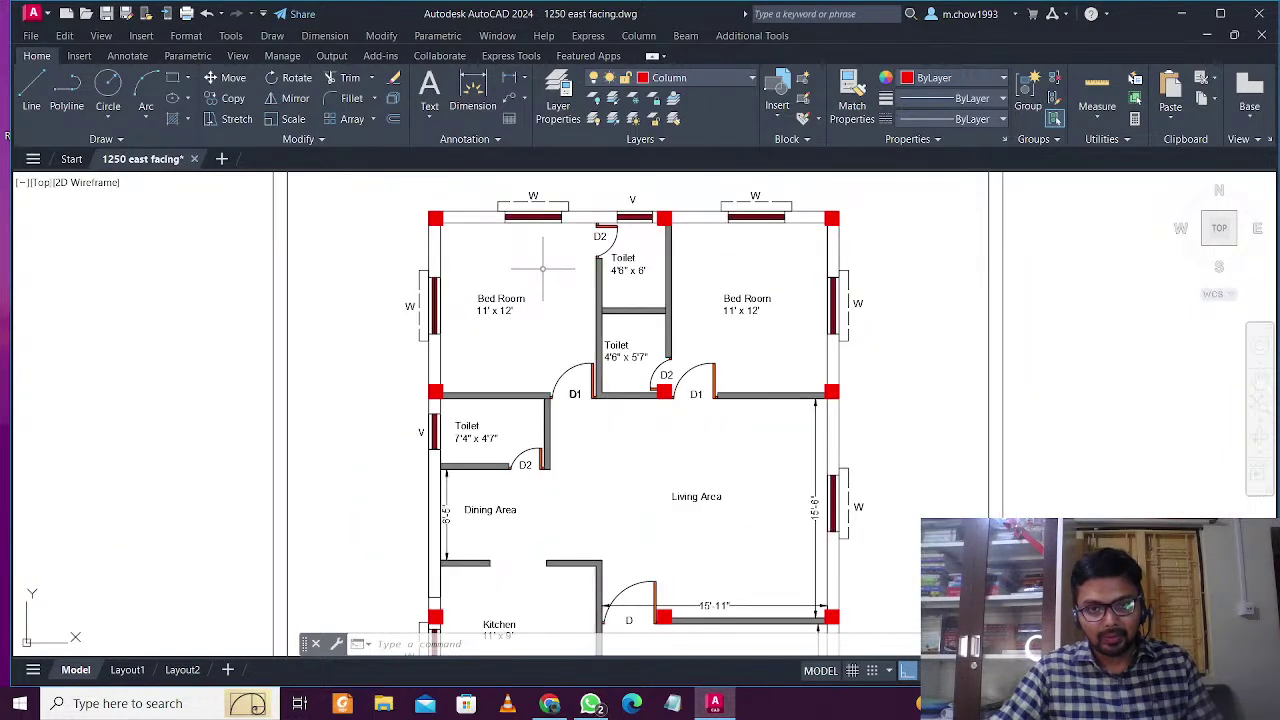
middle_click_drag(579, 594, 549, 433)
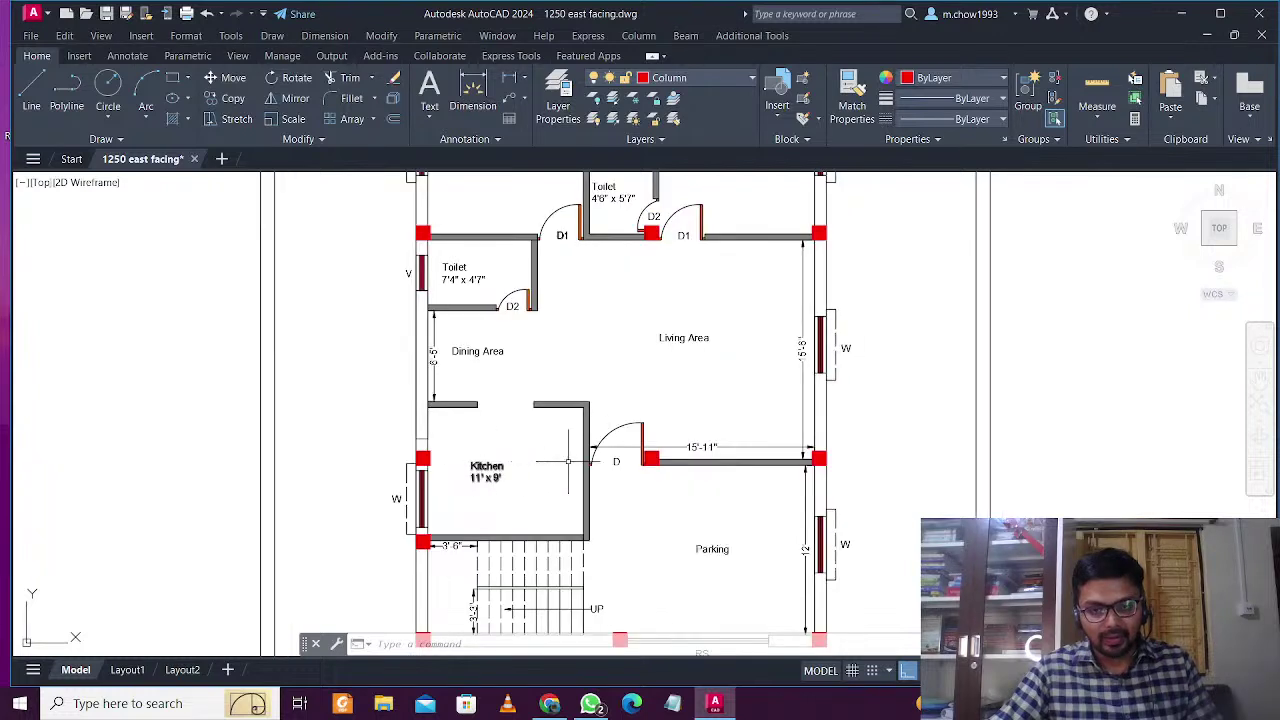
middle_click_drag(575, 478, 582, 407)
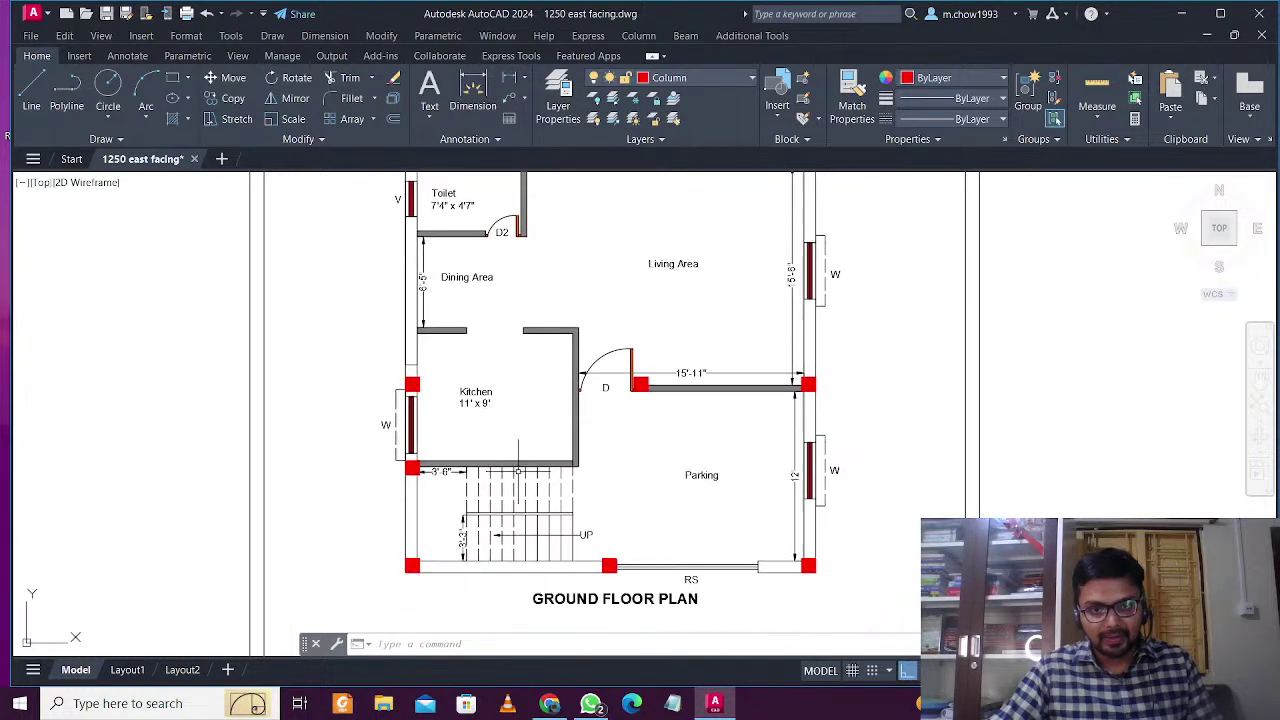
scroll(518, 470, "down", 2)
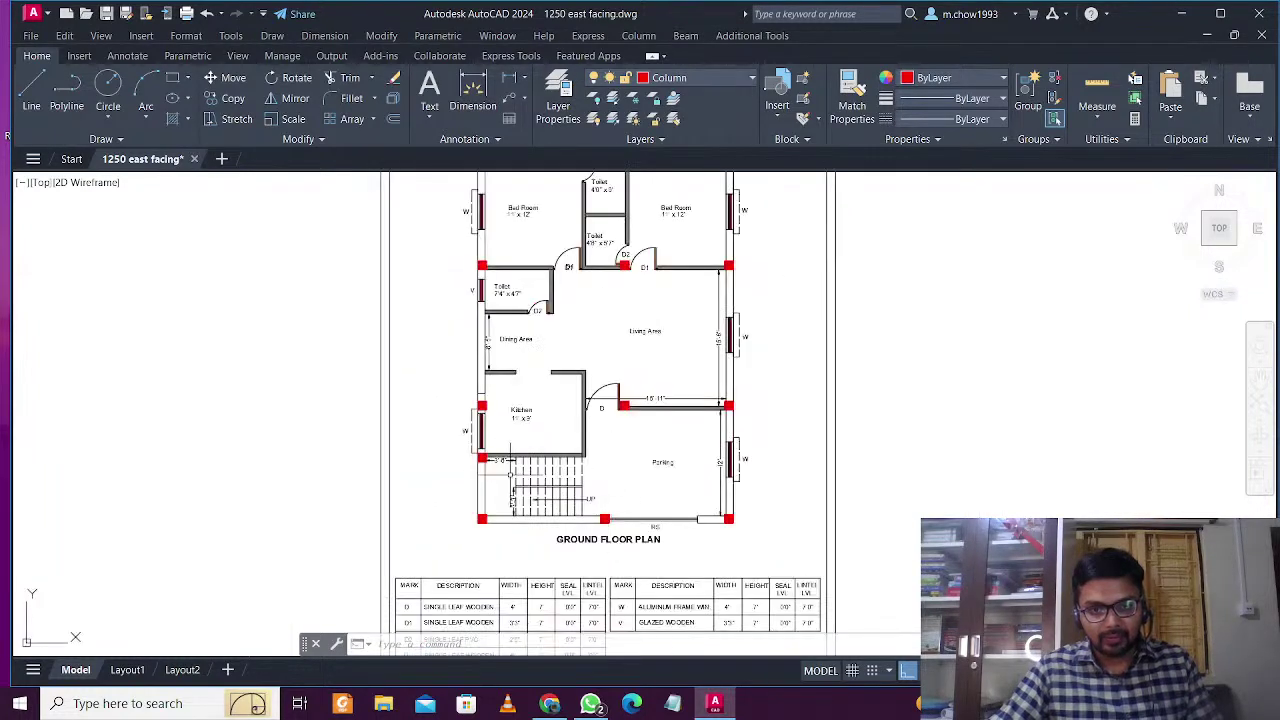
middle_click_drag(548, 497, 553, 386)
scroll(480, 600, "up", 2)
middle_click_drag(480, 600, 493, 488)
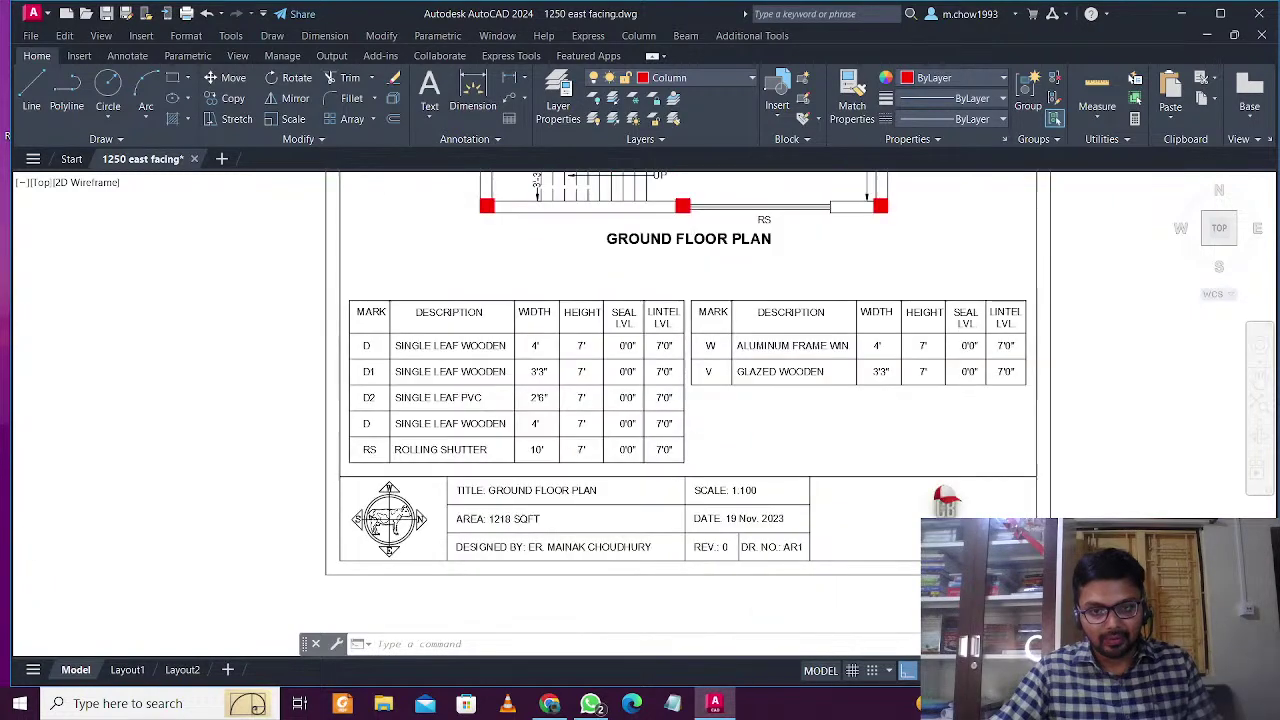
scroll(518, 517, "up", 2)
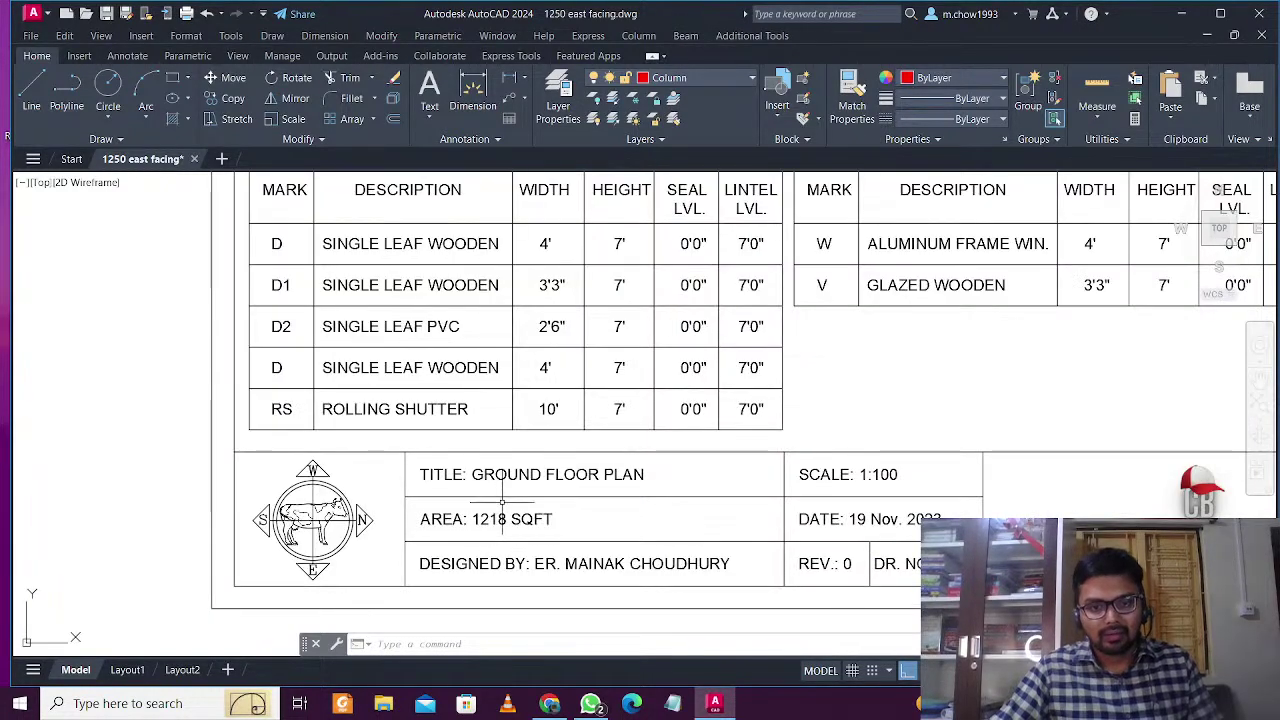
scroll(504, 503, "down", 2)
Examine the rooms, walls and columns across the whole ground floor plan from the bedrooms to the parking
middle_click_drag(537, 411, 532, 570)
mouse_move(603, 292)
middle_mouse_down()
mouse_move(562, 433)
mouse_move(571, 570)
middle_mouse_up()
mouse_move(594, 272)
middle_mouse_down()
mouse_move(534, 434)
mouse_move(531, 305)
middle_mouse_up()
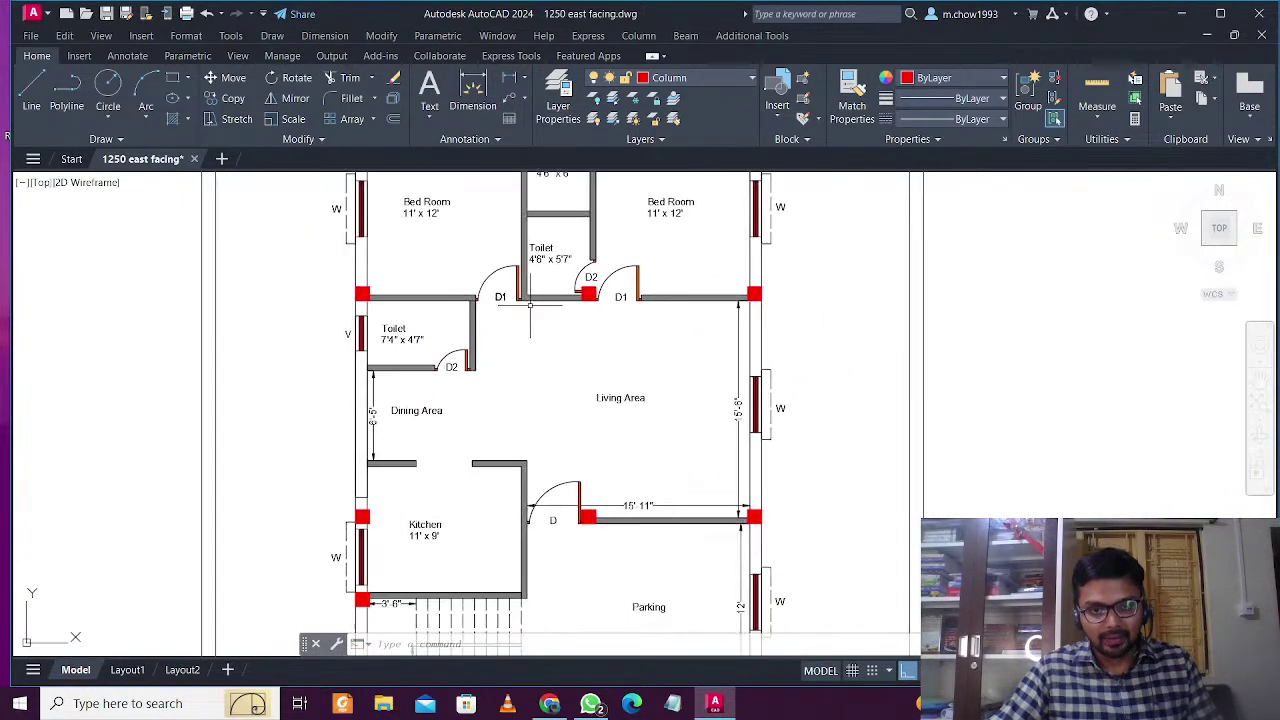
middle_click_drag(506, 404, 514, 306)
scroll(367, 410, "up", 7)
scroll(394, 366, "down", 5)
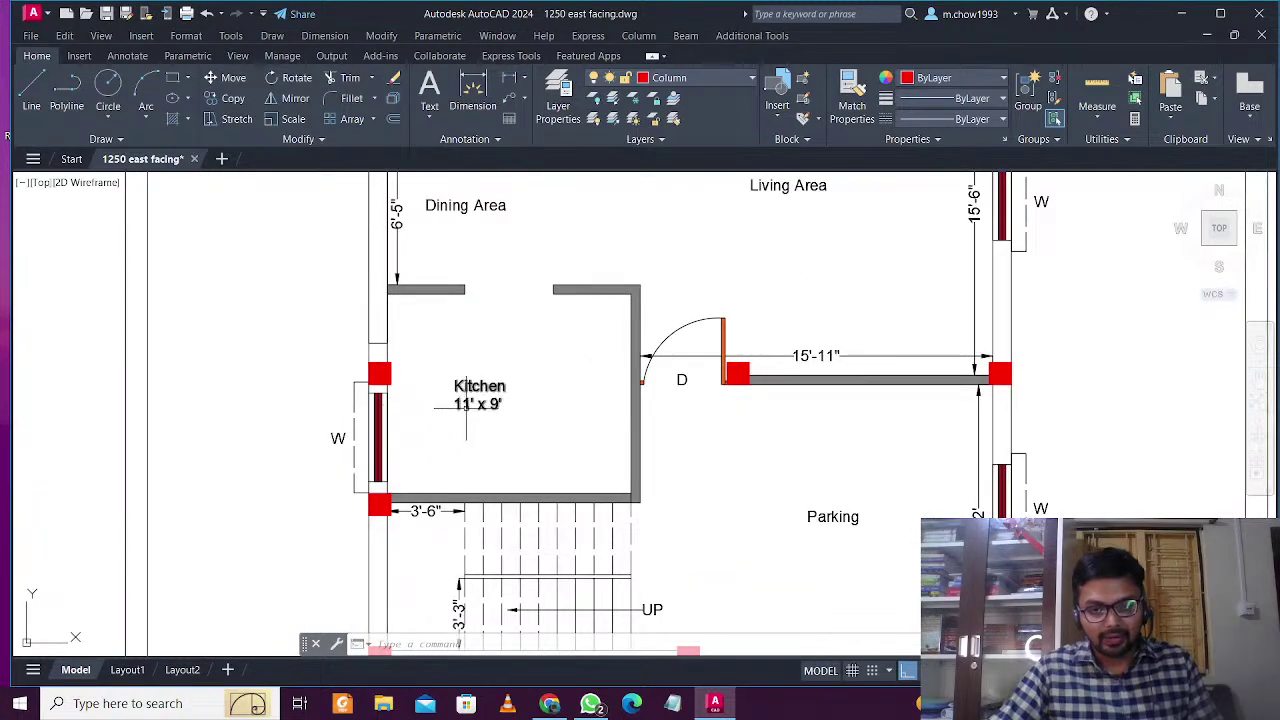
scroll(466, 405, "down", 2)
middle_click_drag(607, 395, 540, 597)
scroll(618, 354, "down", 2)
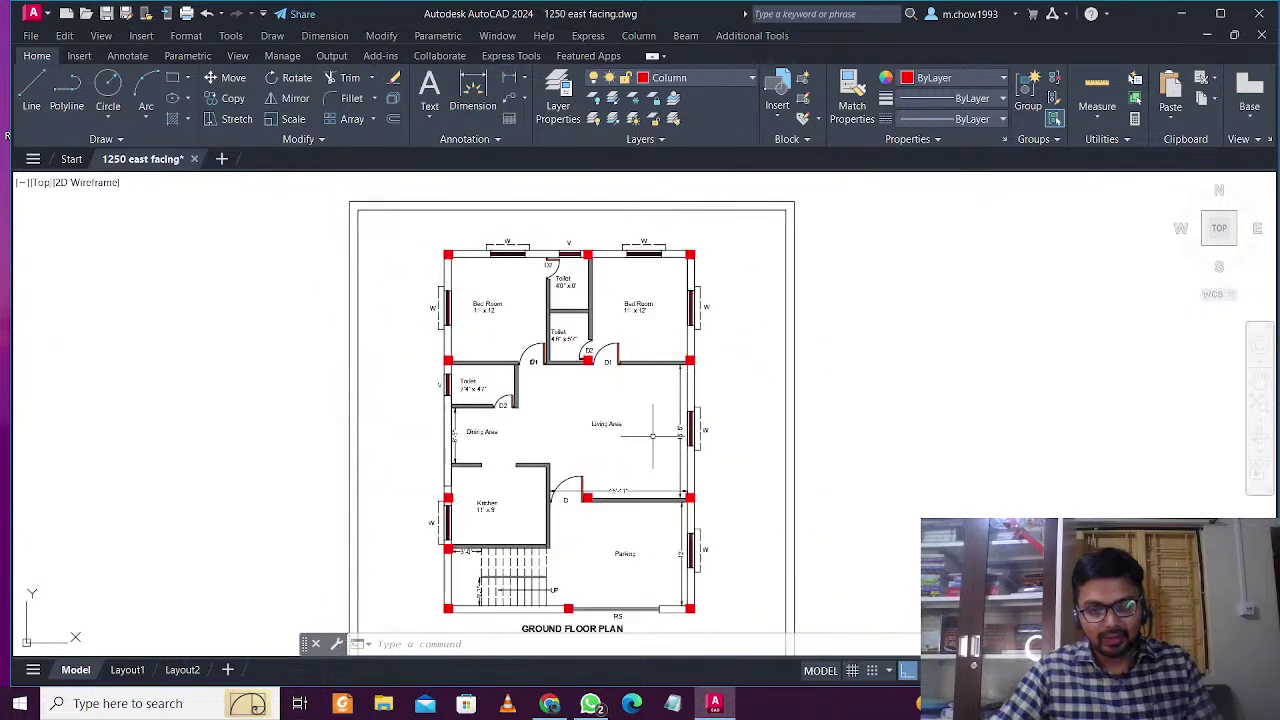
middle_click_drag(652, 437, 640, 343)
middle_click_drag(635, 397, 645, 457)
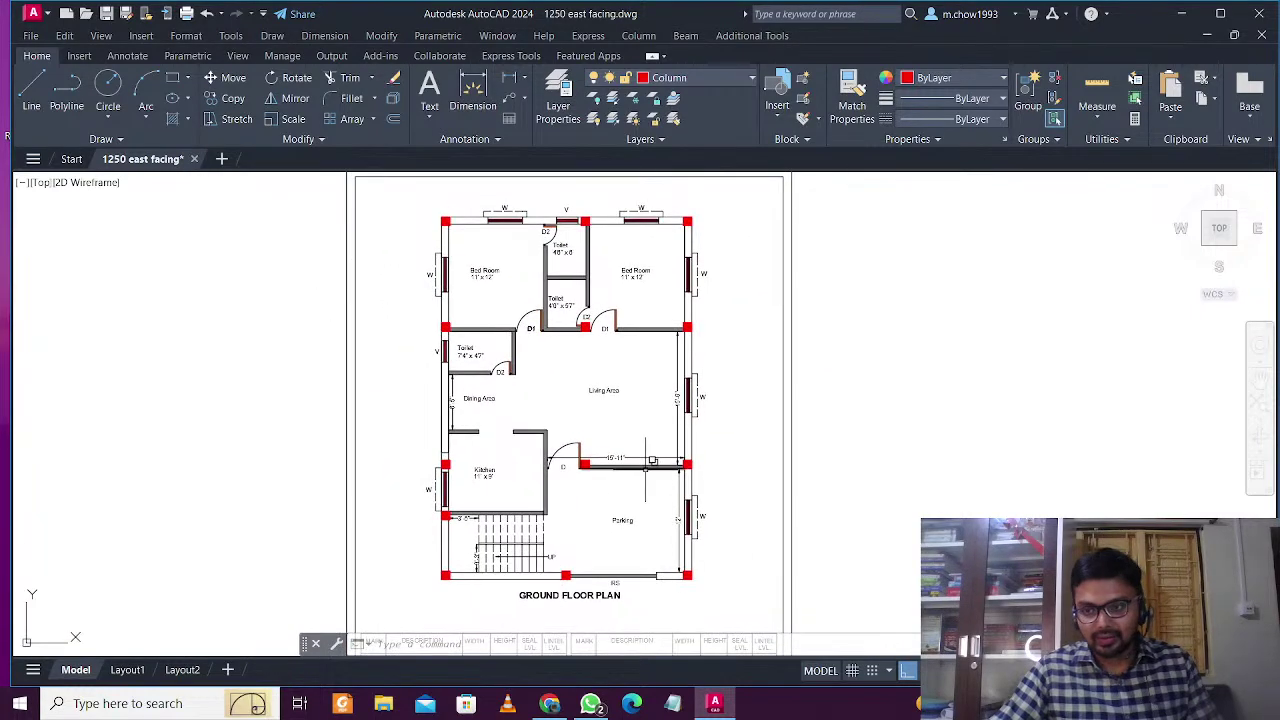
middle_click_drag(631, 526, 632, 468)
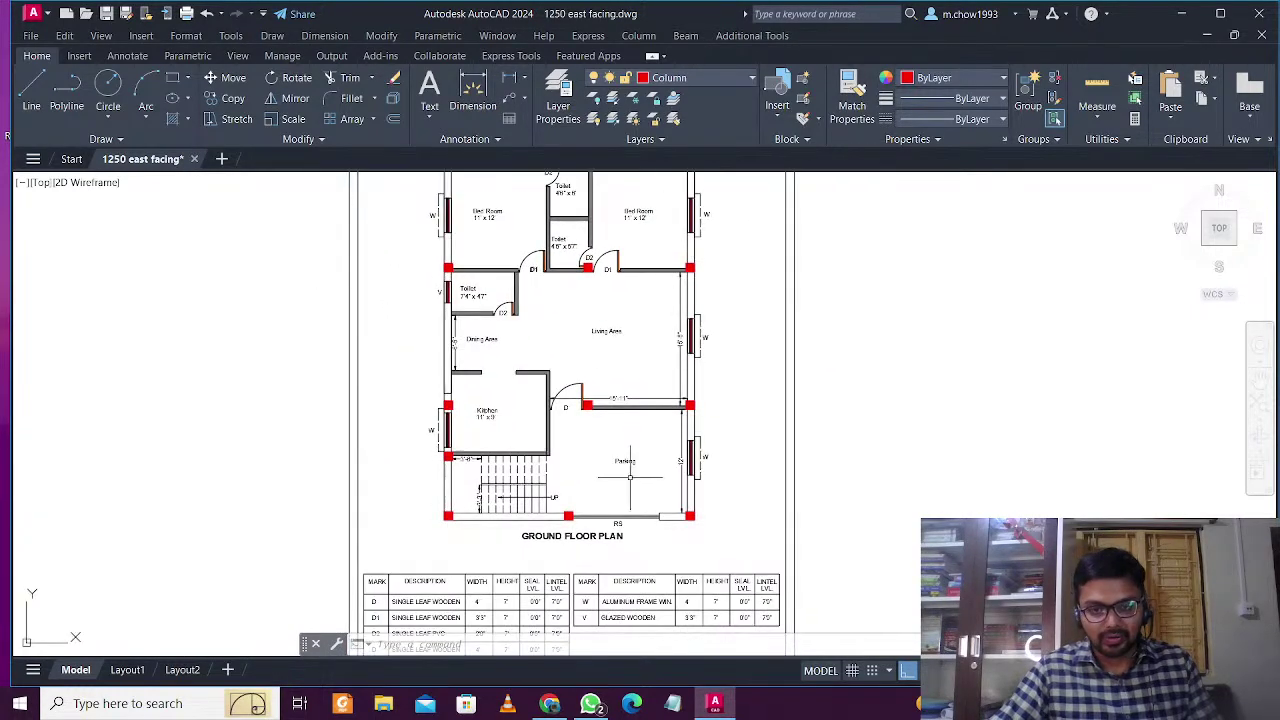
middle_click_drag(627, 398, 623, 424)
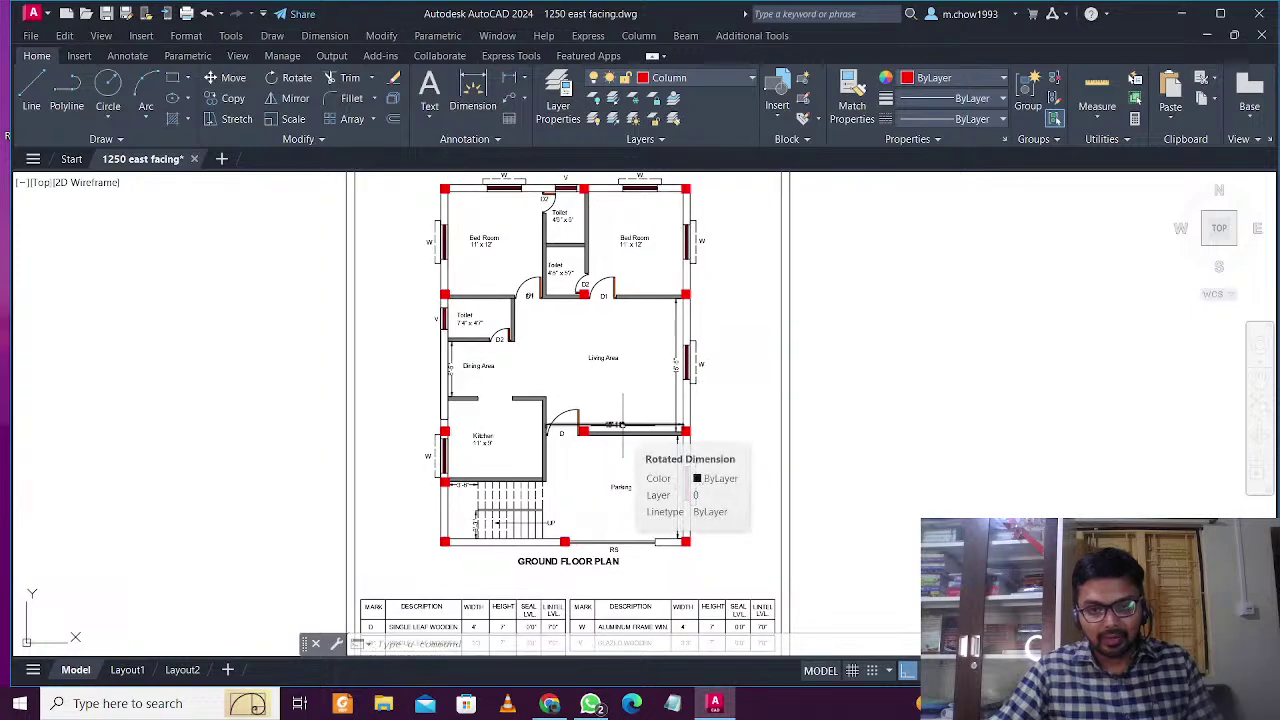
scroll(622, 426, "down", 2)
middle_click_drag(607, 493, 586, 430)
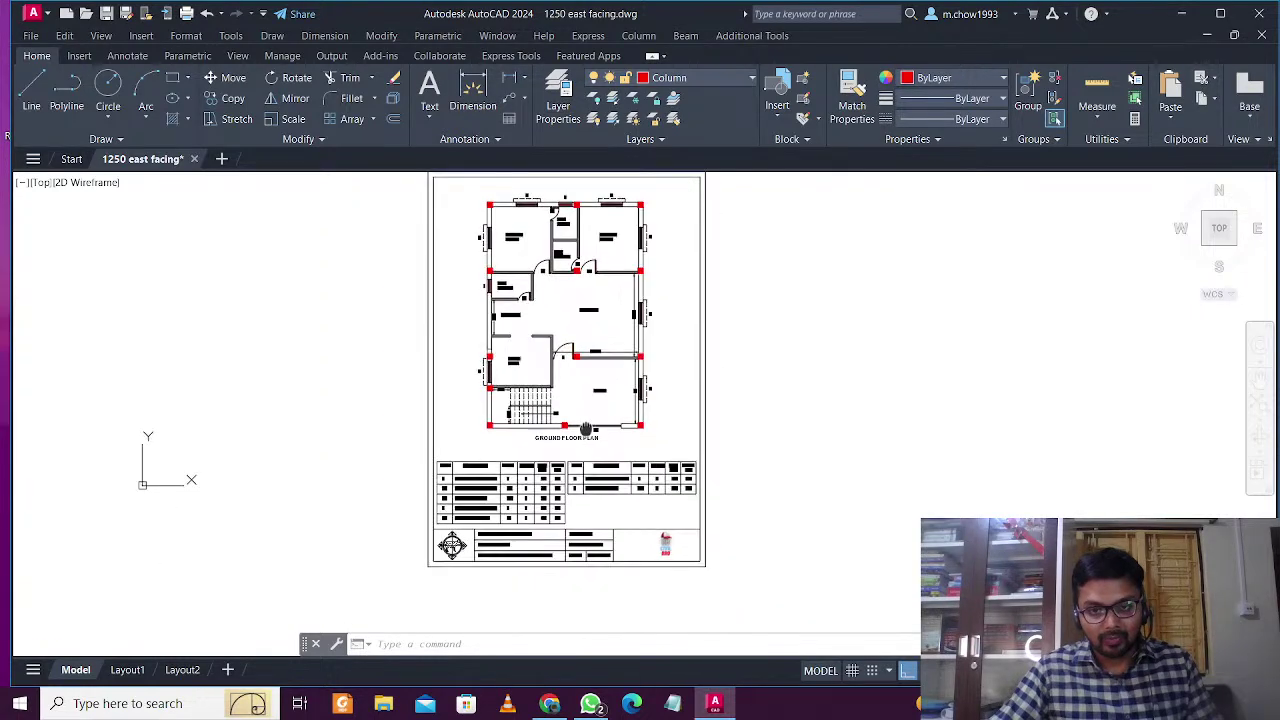
Copy the ground floor plan with its sheet border and title block, excluding the door and window schedules, to the right of the original
middle_click_drag(456, 224, 491, 327)
left_click(494, 308)
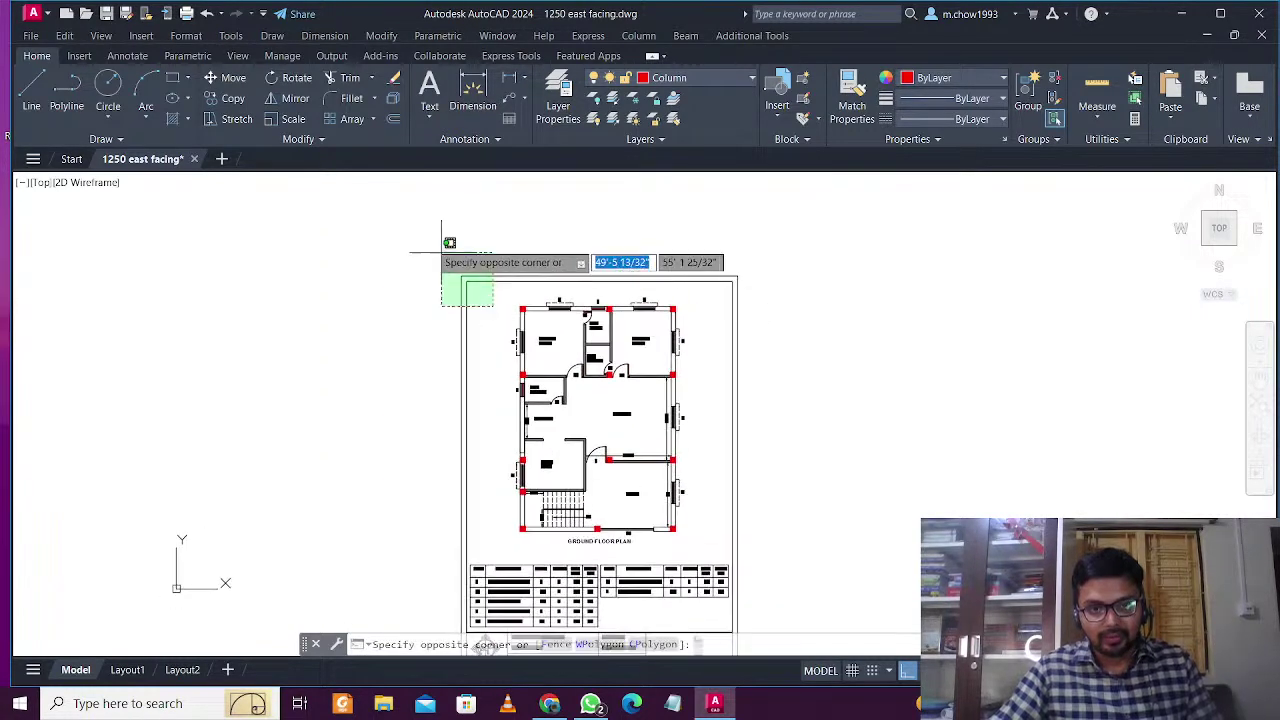
left_click(442, 250)
scroll(482, 263, "down", 2)
scroll(475, 491, "up", 2)
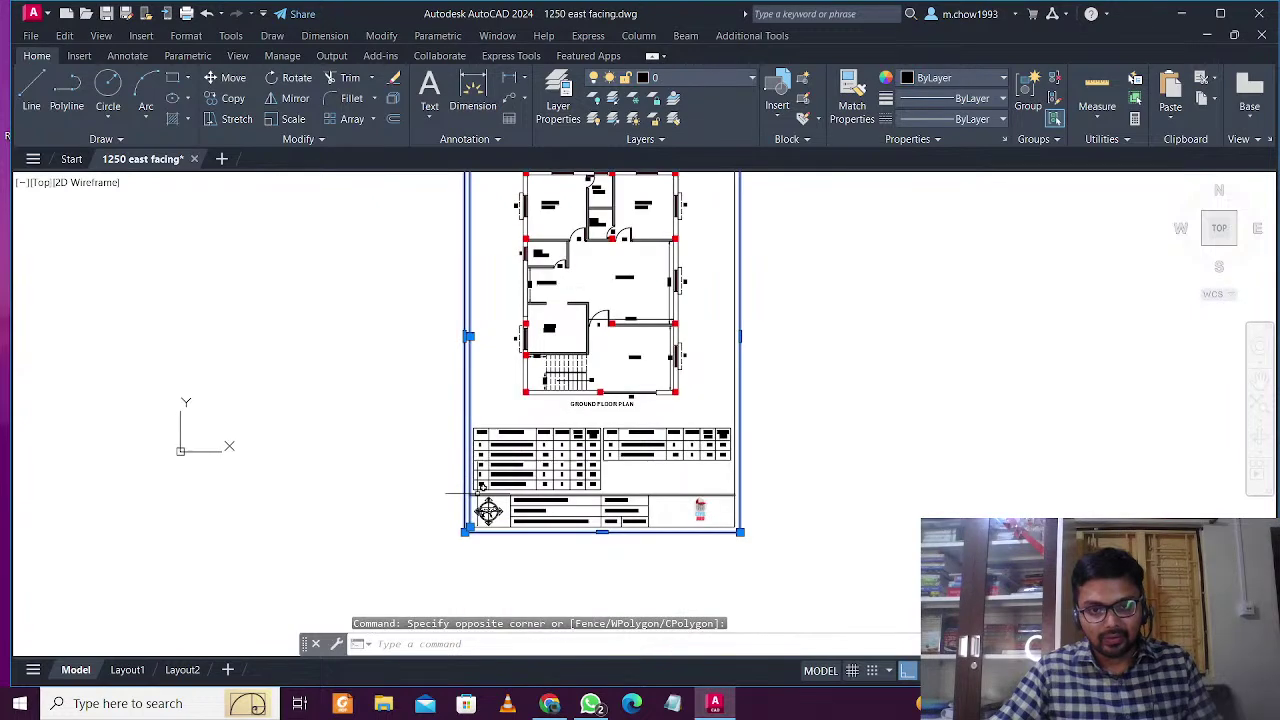
scroll(481, 490, "up", 2)
left_click(354, 337)
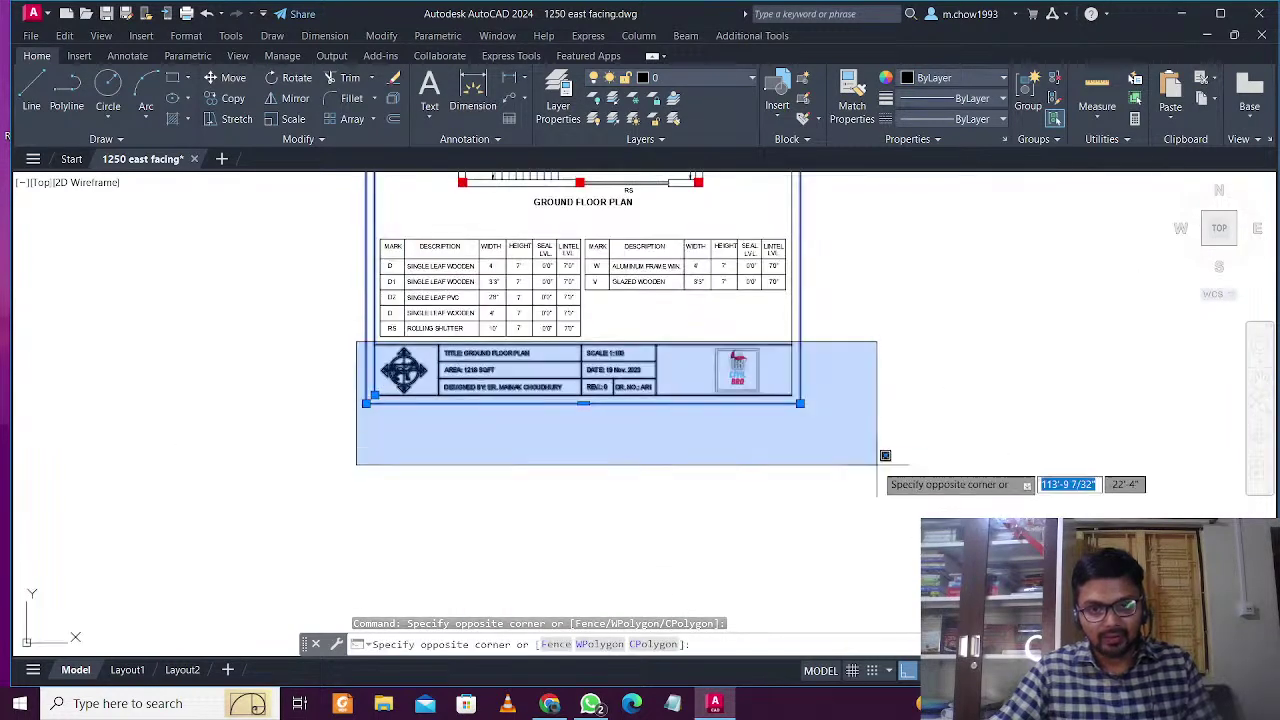
left_click(880, 457)
scroll(499, 434, "down", 4)
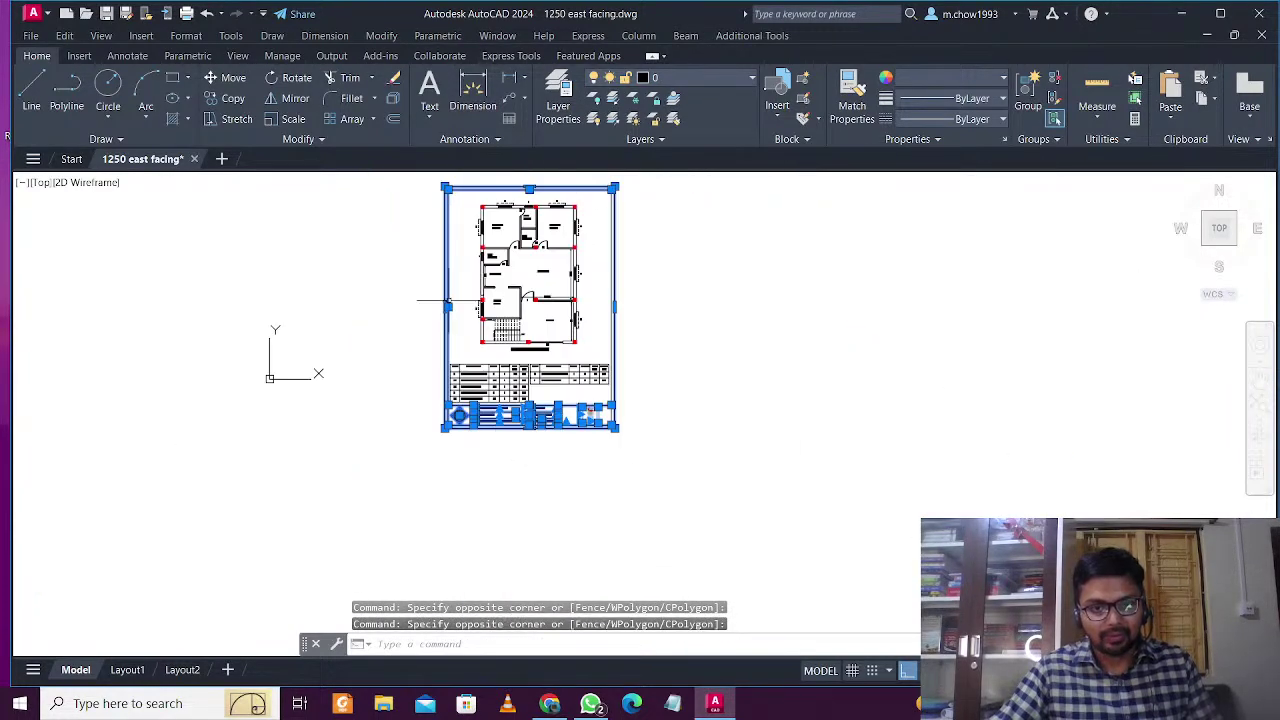
scroll(526, 317, "up", 4)
scroll(540, 415, "down", 2)
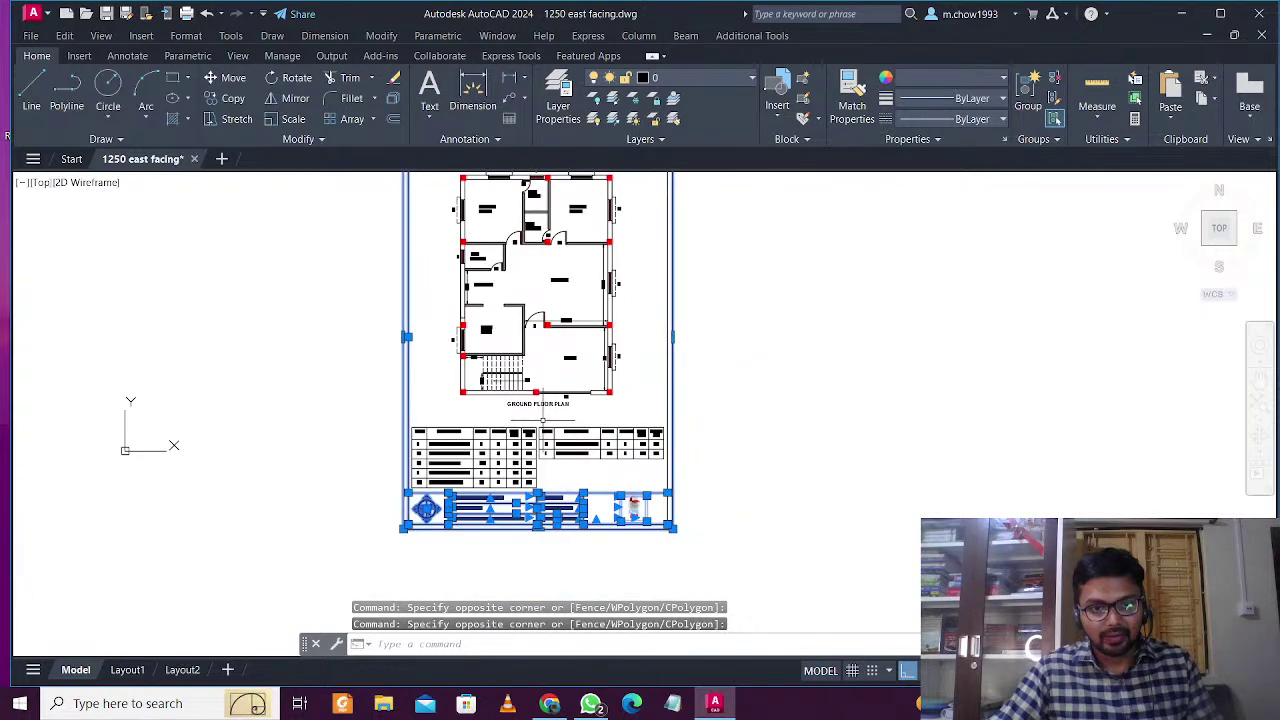
middle_click_drag(543, 420, 546, 471)
left_click(453, 219)
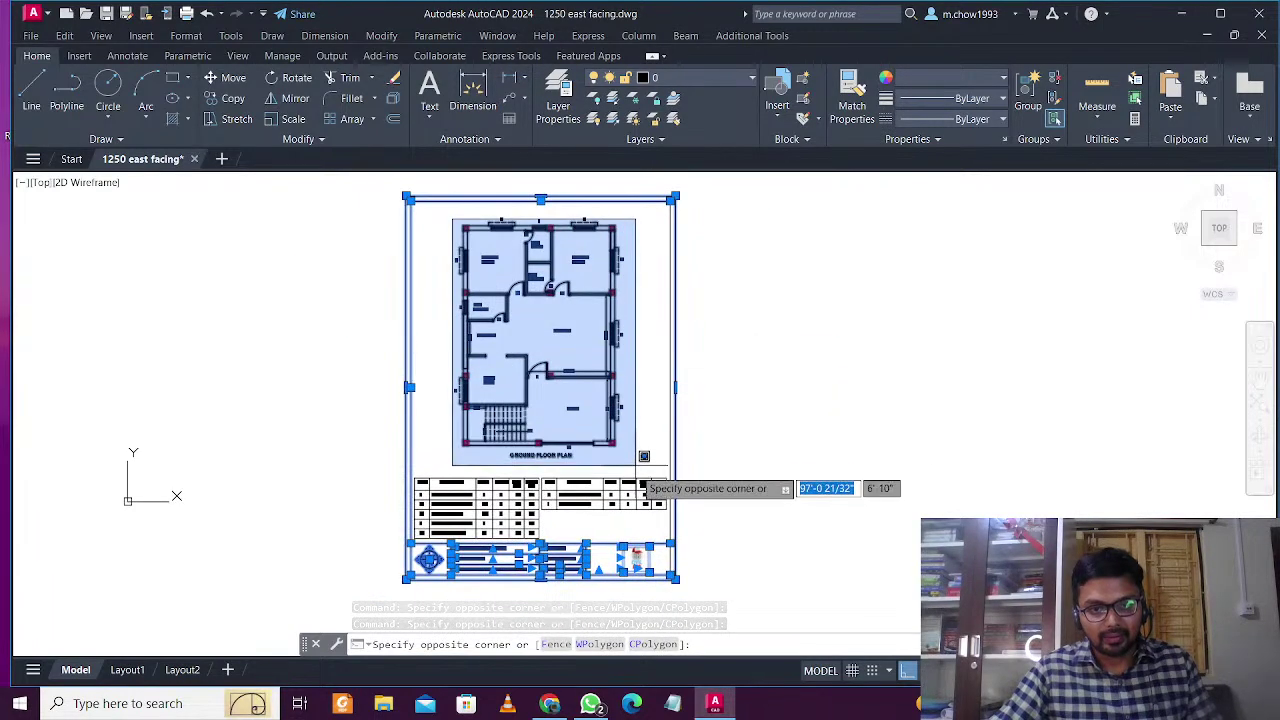
left_click(634, 469)
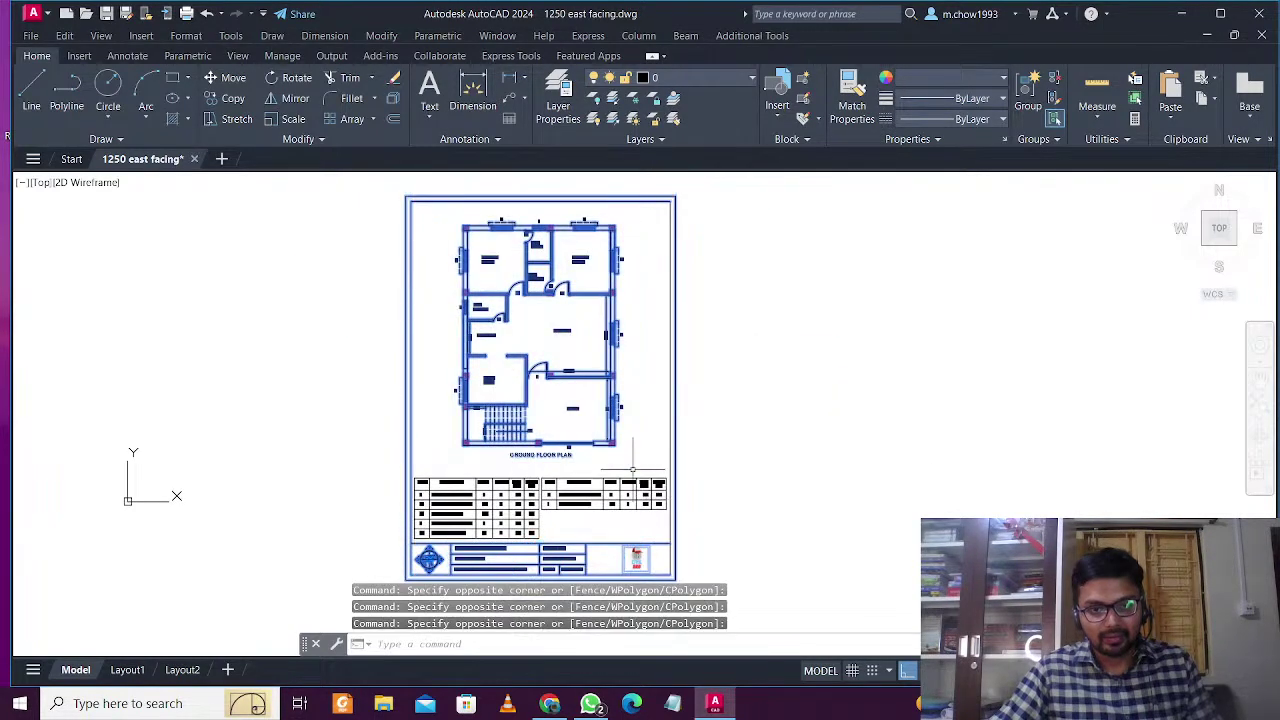
left_click(235, 97)
scroll(376, 178, "down", 4)
left_click(429, 360)
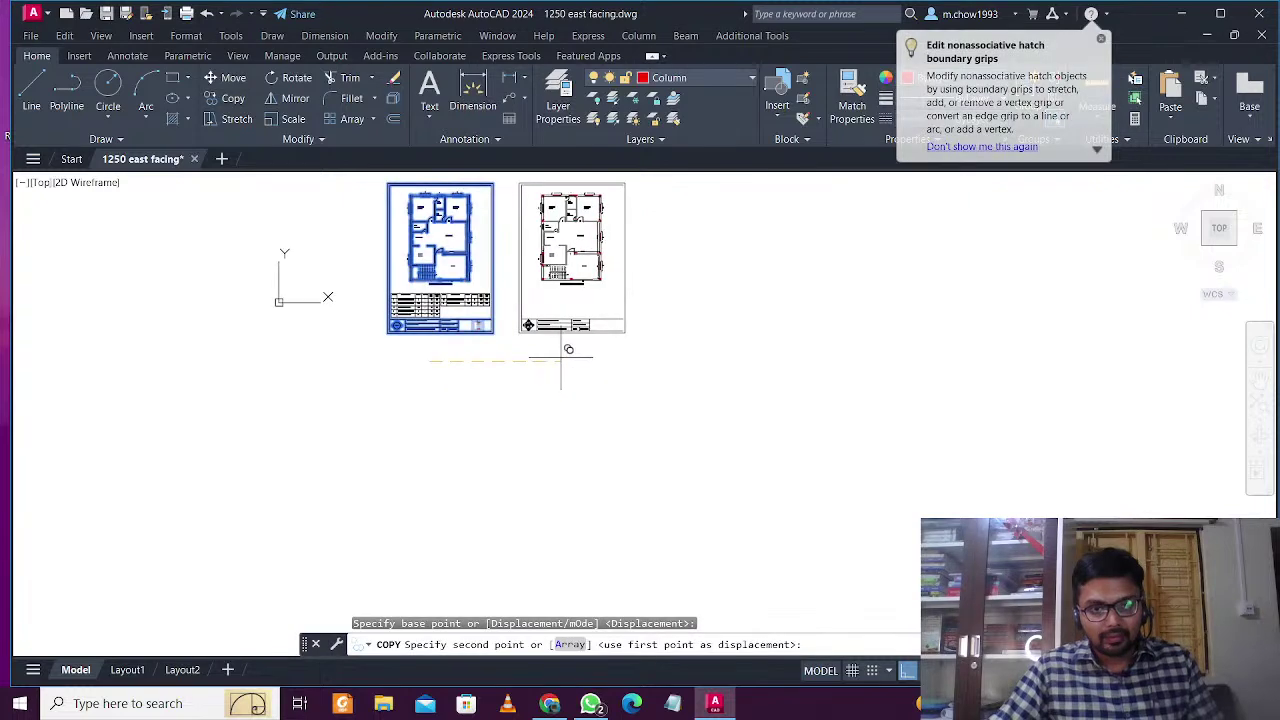
left_click(563, 358)
key("Escape")
Change the title under the copied plan to FIRST FLOOR PLAN
scroll(580, 246, "up", 2)
scroll(577, 249, "up", 5)
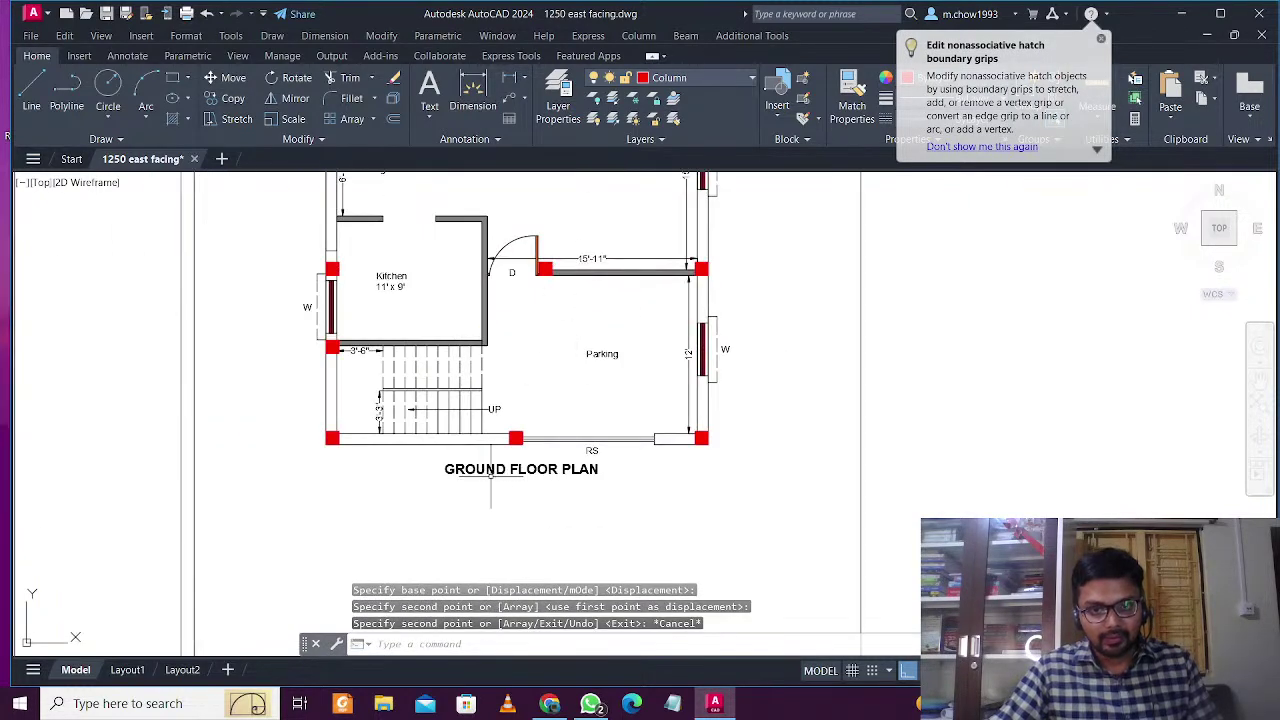
left_click(543, 470)
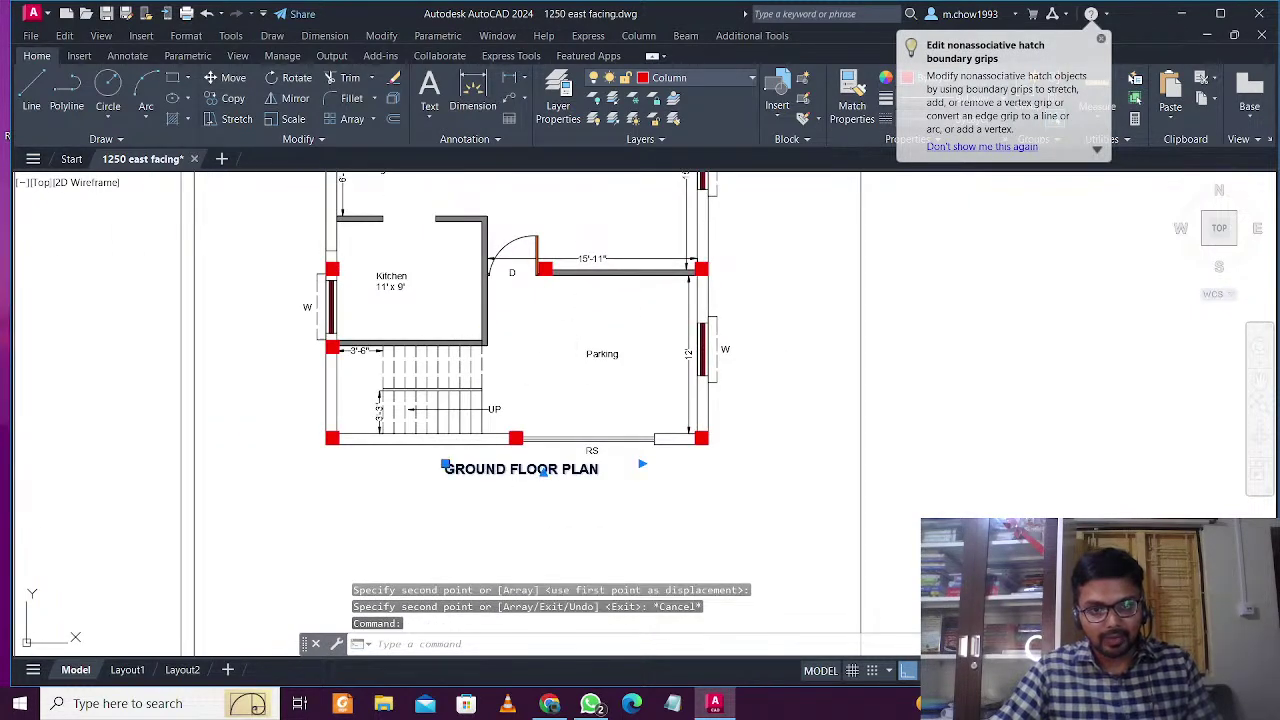
double_click(525, 471)
type("first")
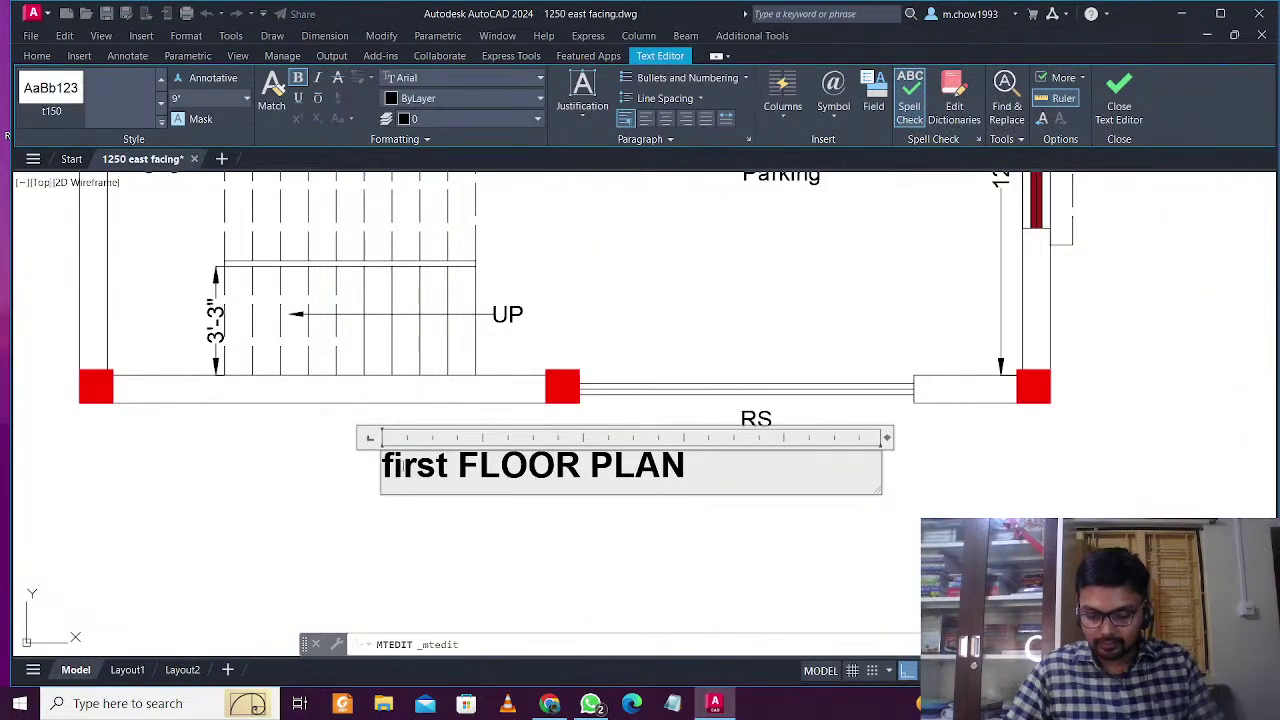
key("BackSpace")
key("BackSpace")
key("BackSpace")
key("BackSpace")
key("BackSpace")
type("FIRST")
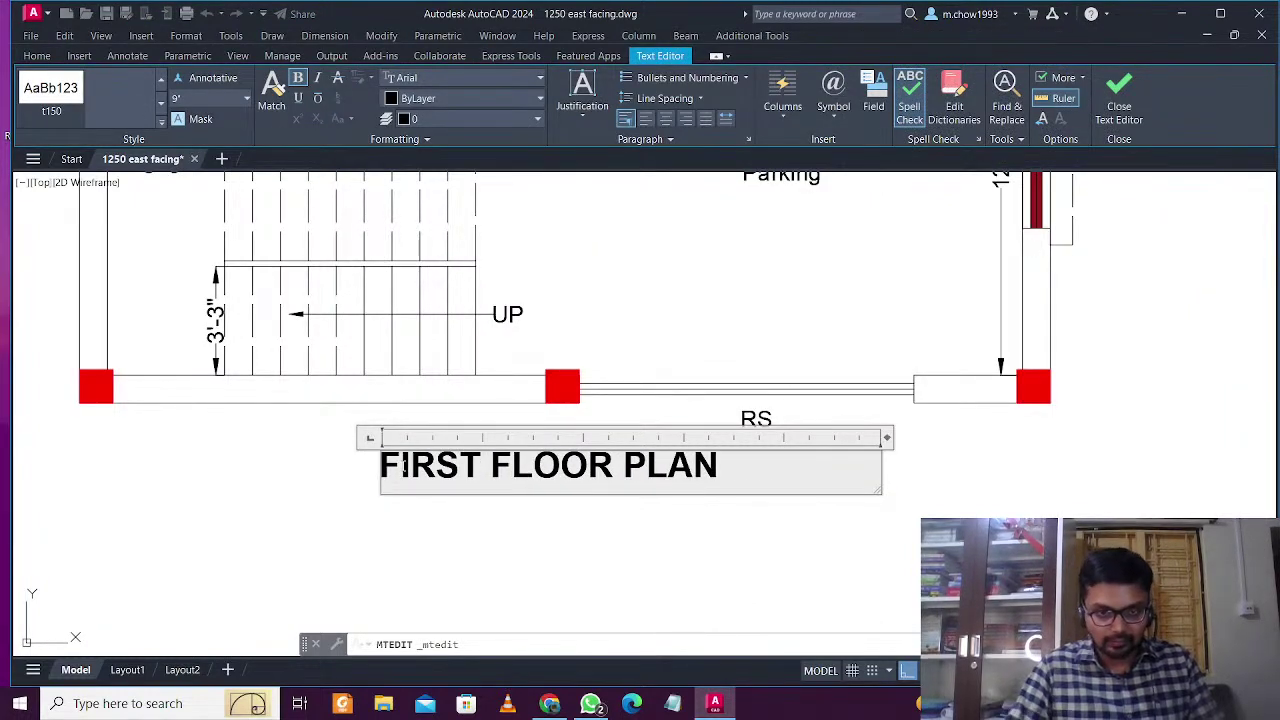
key("ctrl+Return")
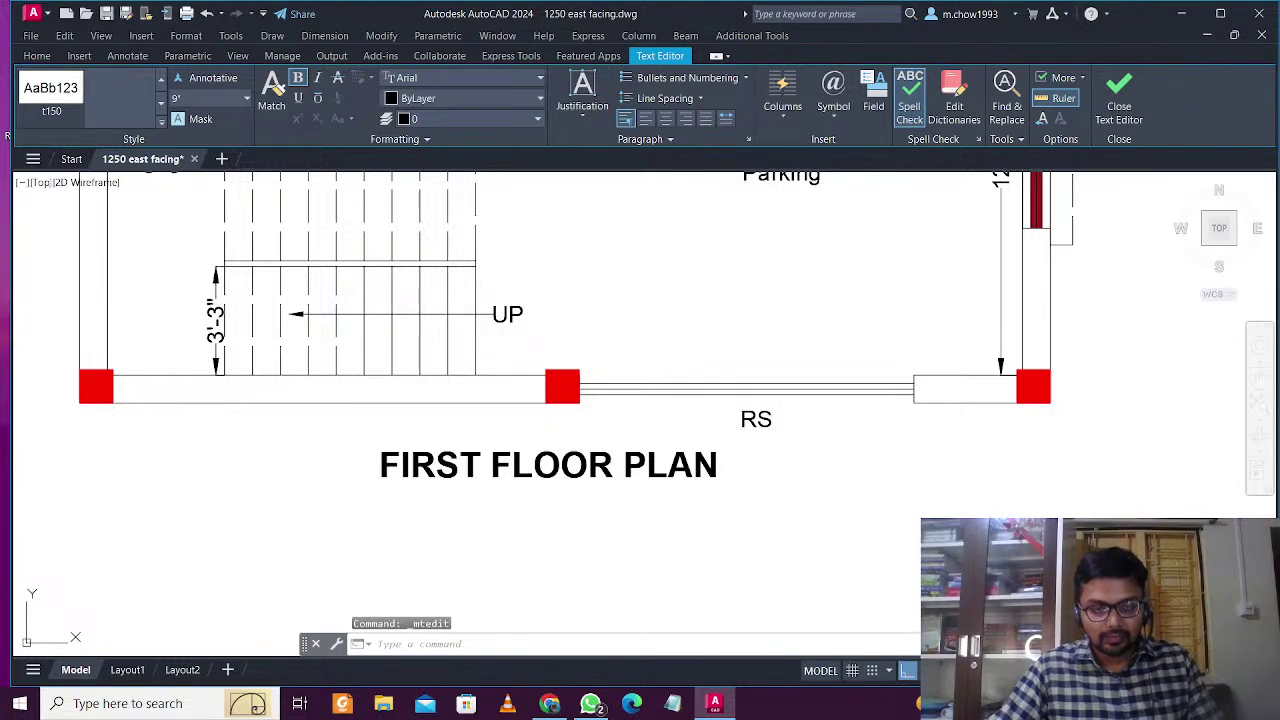
Delete the solid grey hatches from the kitchen's upper and right walls and the living area–parking wall on the first floor plan
scroll(438, 597, "down", 6)
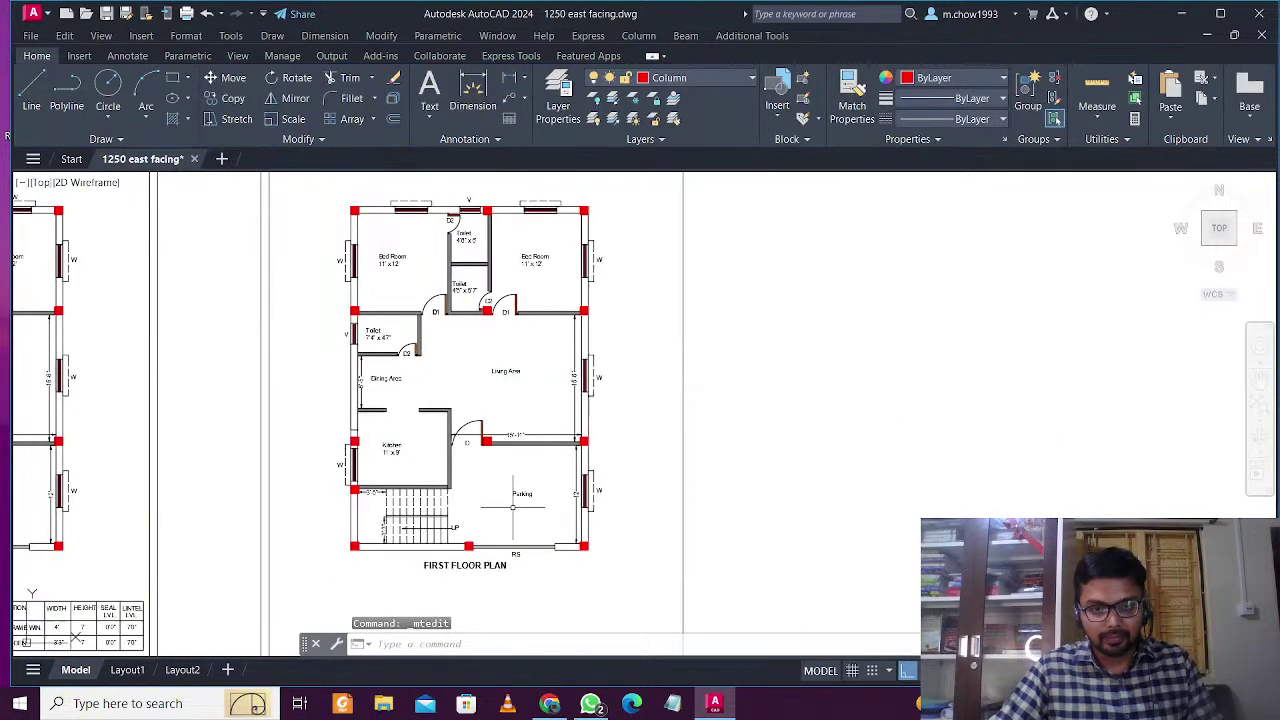
scroll(512, 471, "up", 6)
left_click(509, 357)
scroll(509, 357, "down", 2)
scroll(291, 400, "up", 4)
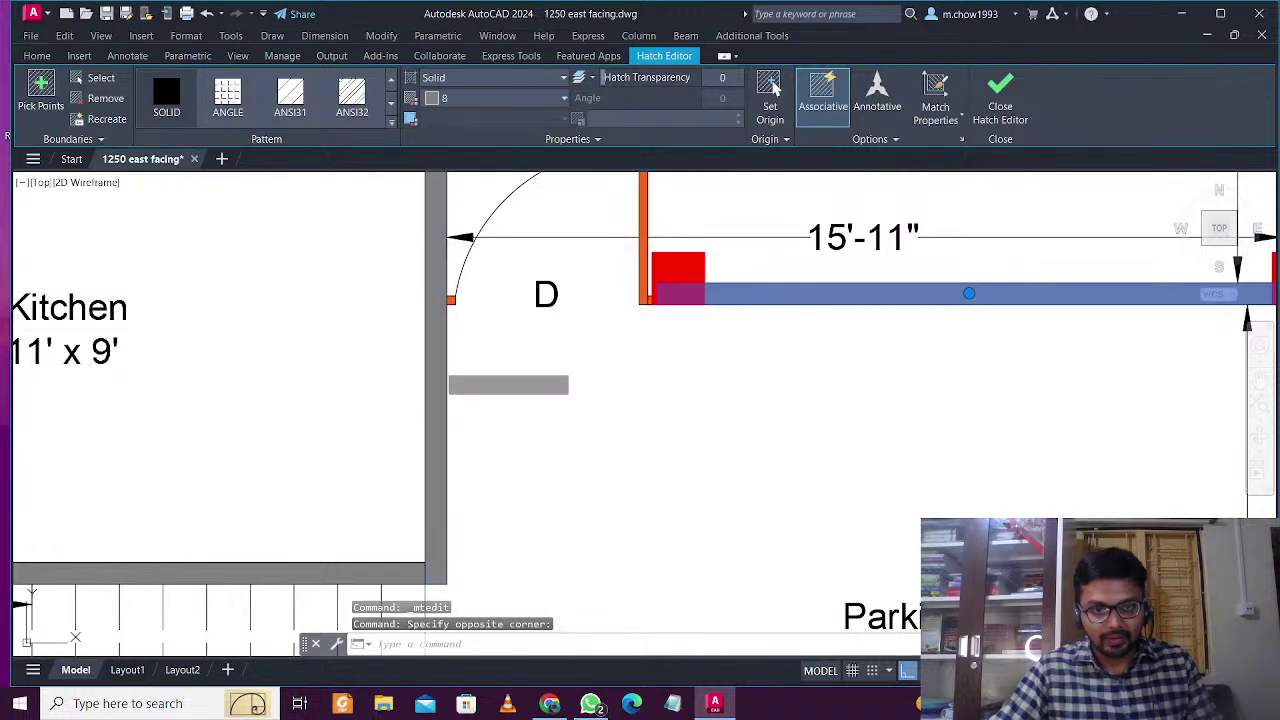
key("Delete")
scroll(542, 376, "down", 6)
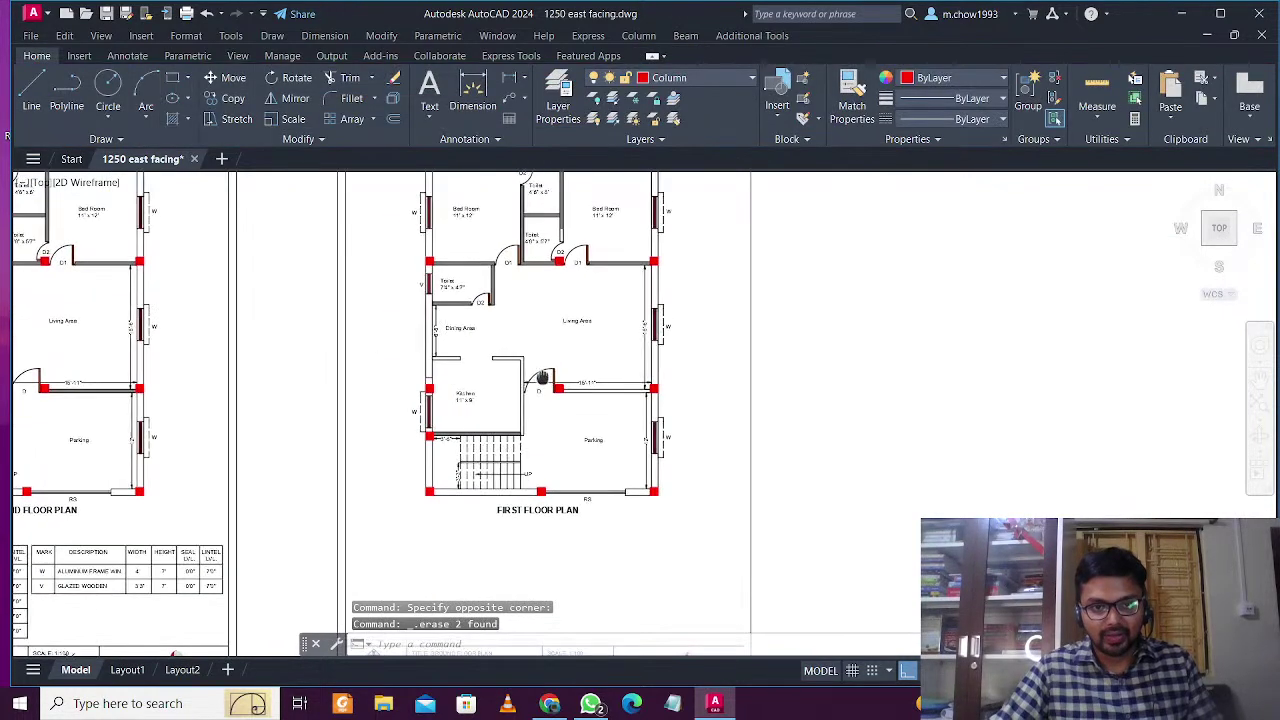
Examine the first floor plan beside the ground floor plan, especially the kitchen, staircase, living area and parking
middle_click_drag(542, 376, 660, 418)
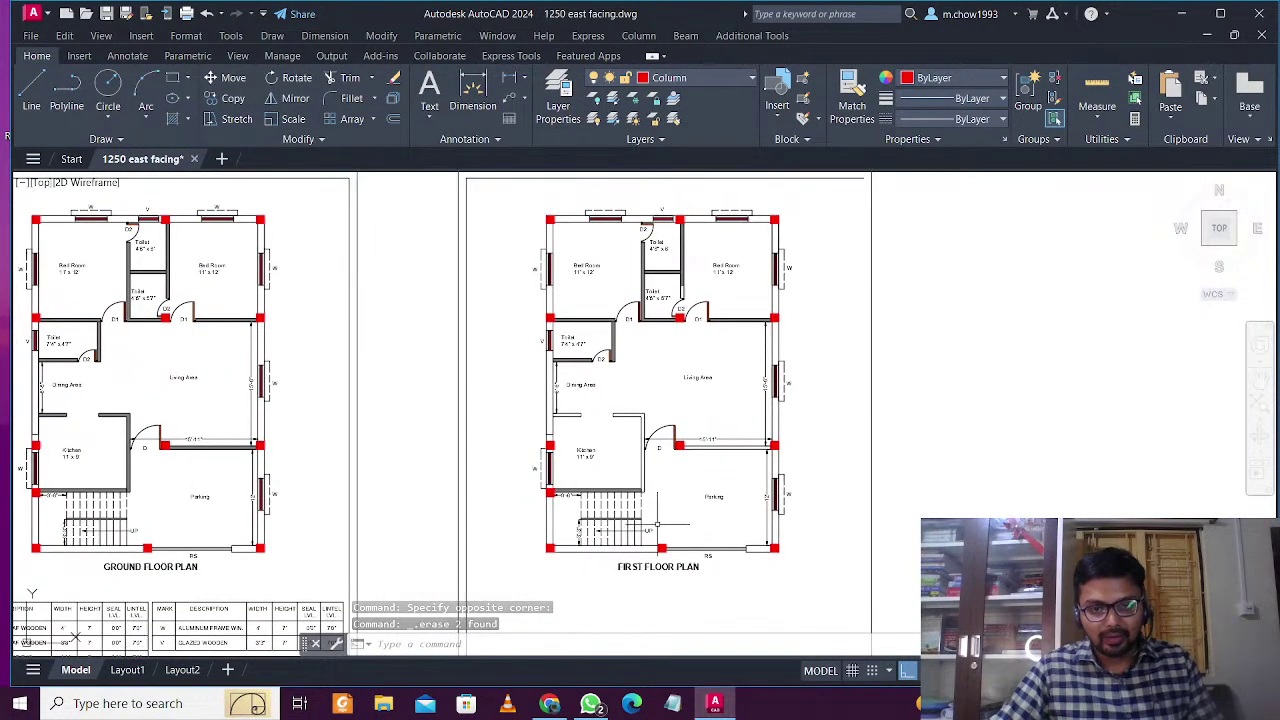
scroll(687, 539, "up", 2)
scroll(683, 543, "up", 2)
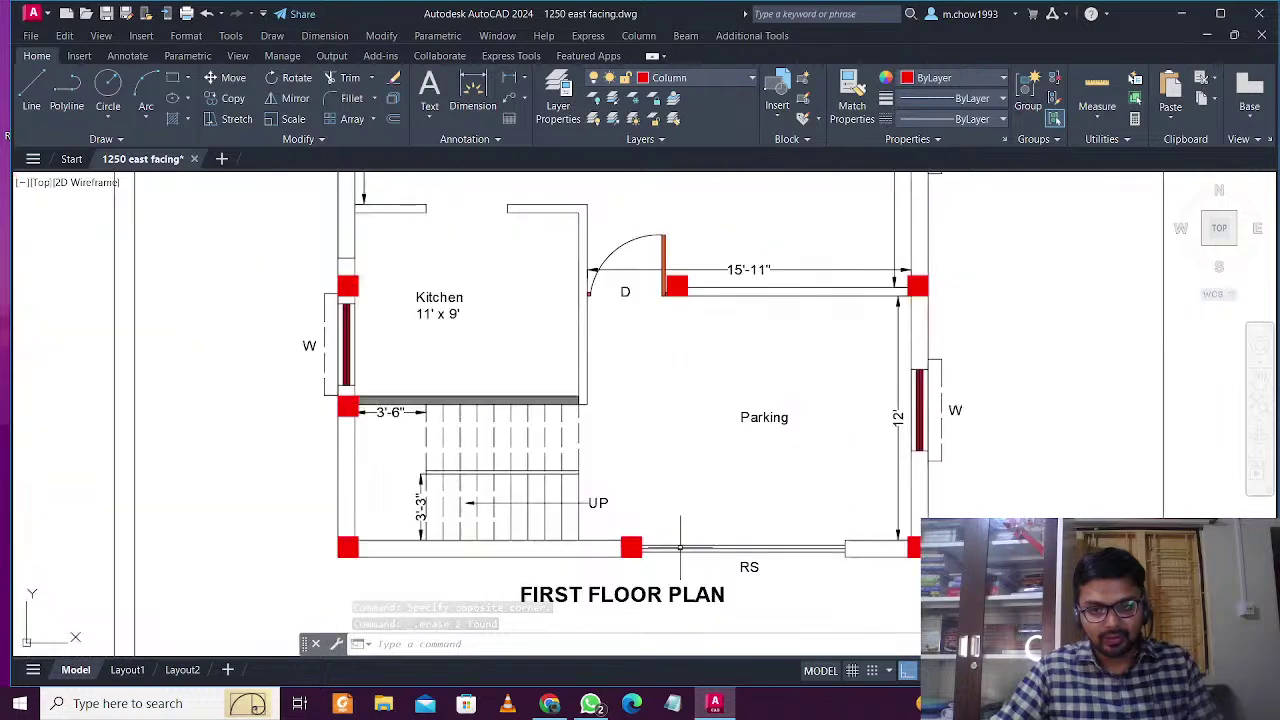
scroll(694, 508, "down", 3)
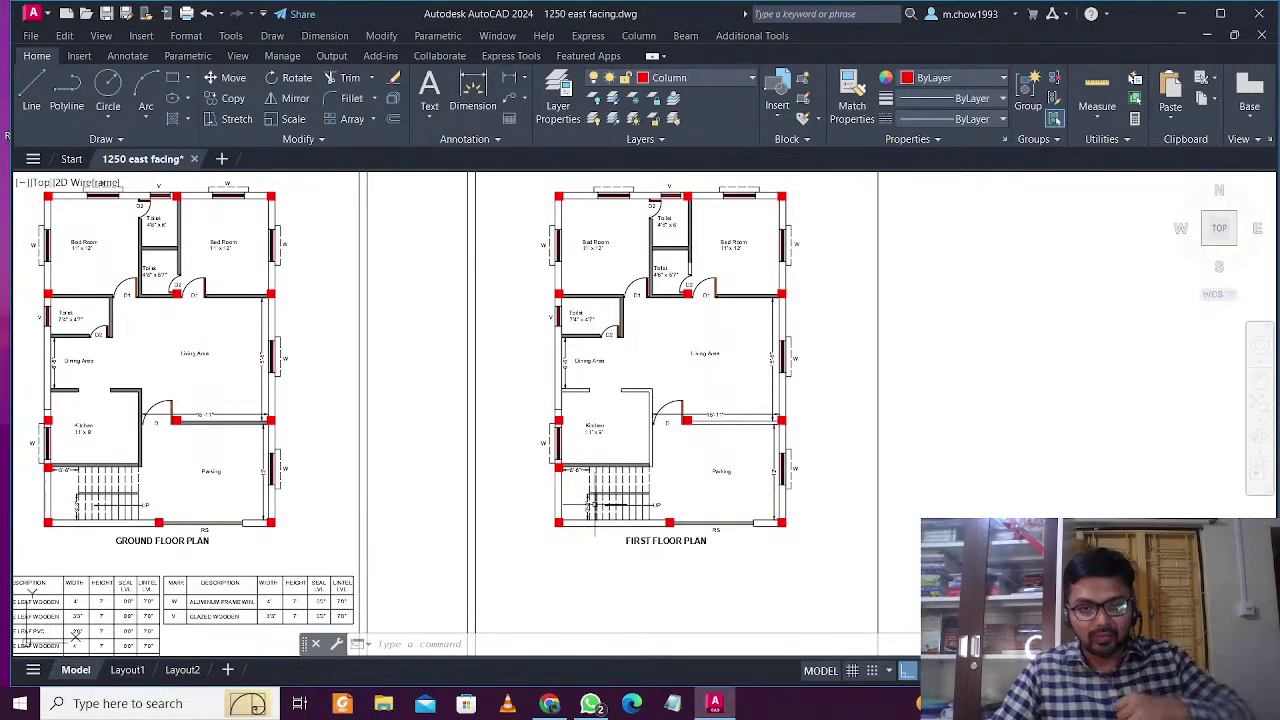
scroll(613, 621, "up", 2)
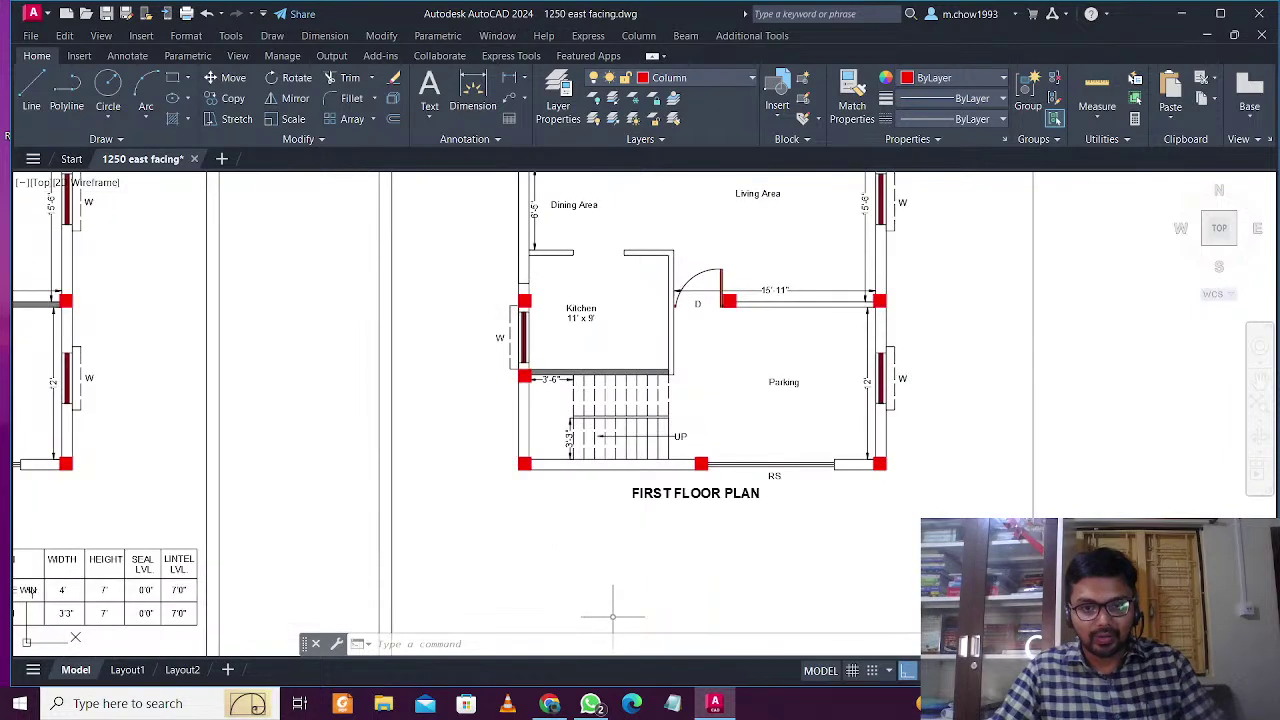
middle_click_drag(737, 292, 783, 507)
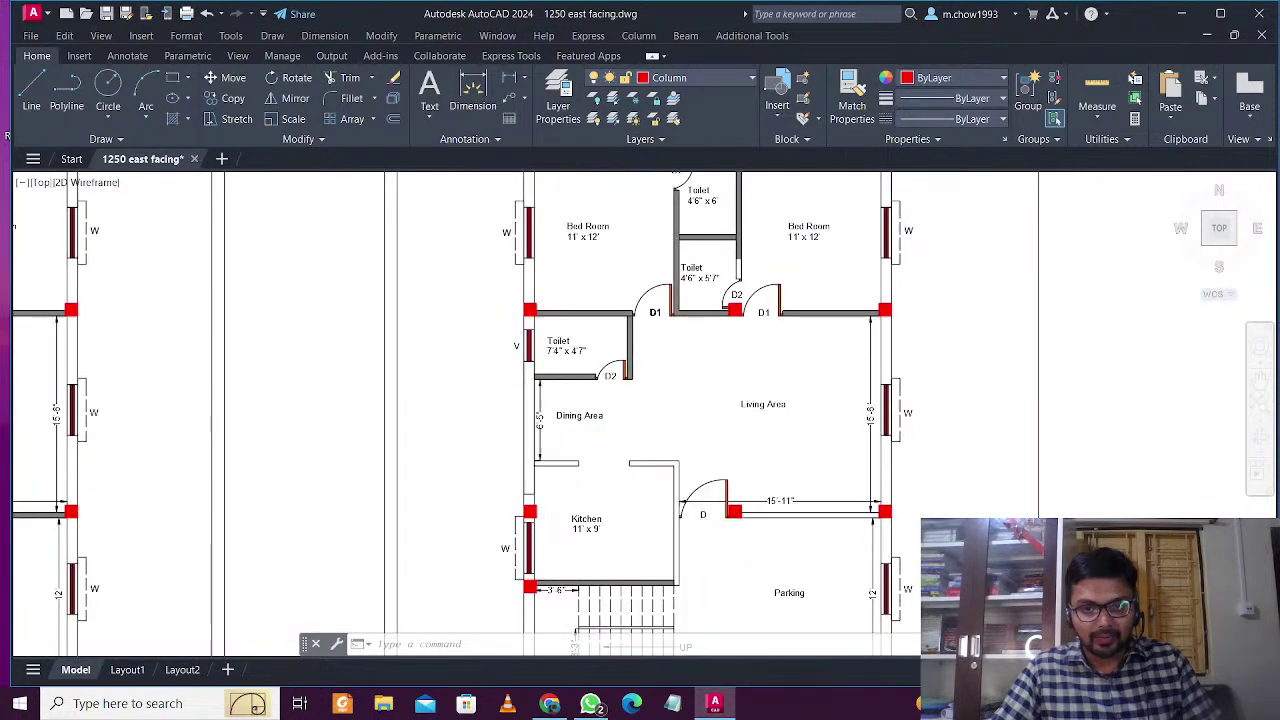
scroll(770, 428, "down", 2)
scroll(757, 551, "up", 2)
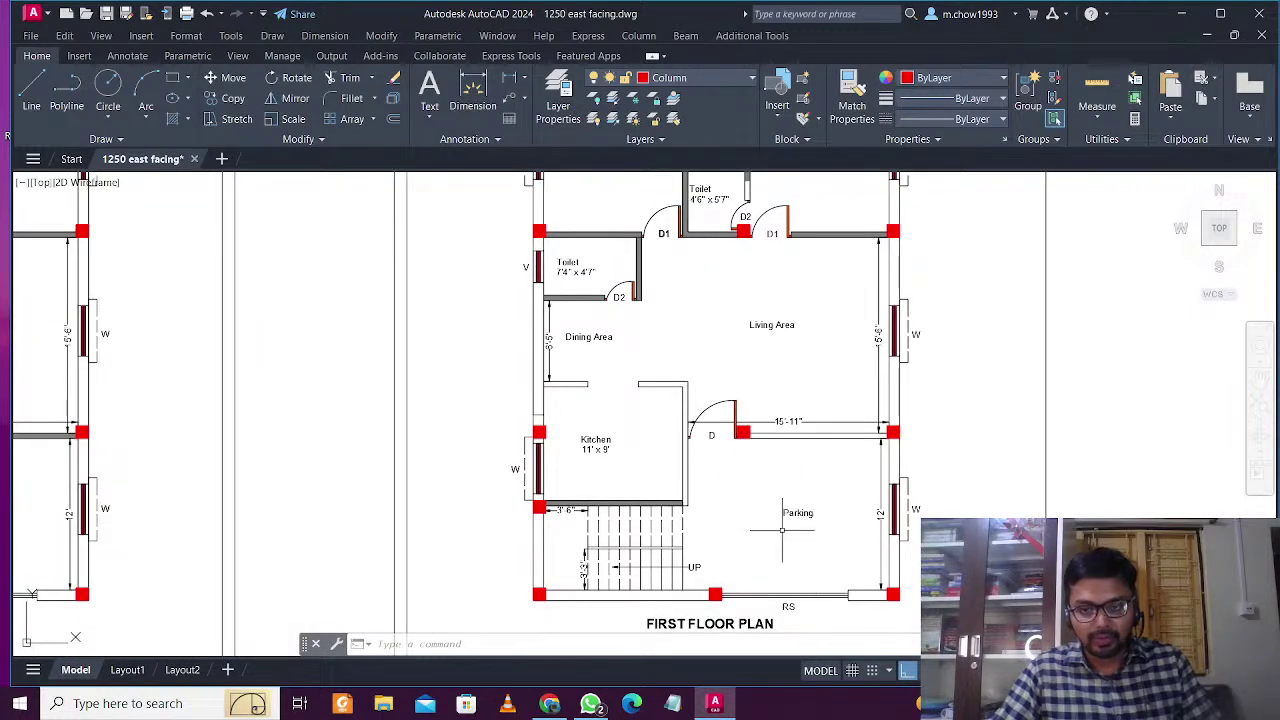
Delete the rolling shutter lines and their RS label from the front wall of the first floor plan's parking
scroll(805, 612, "up", 5)
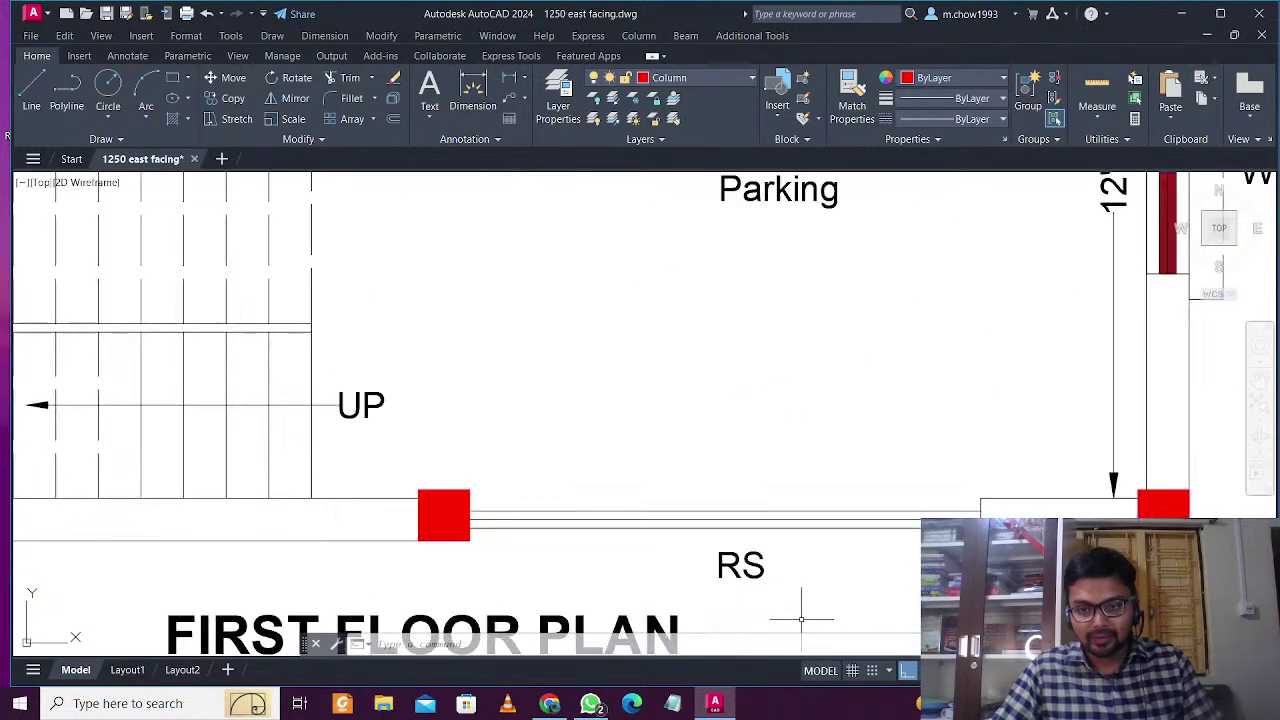
left_click(742, 562)
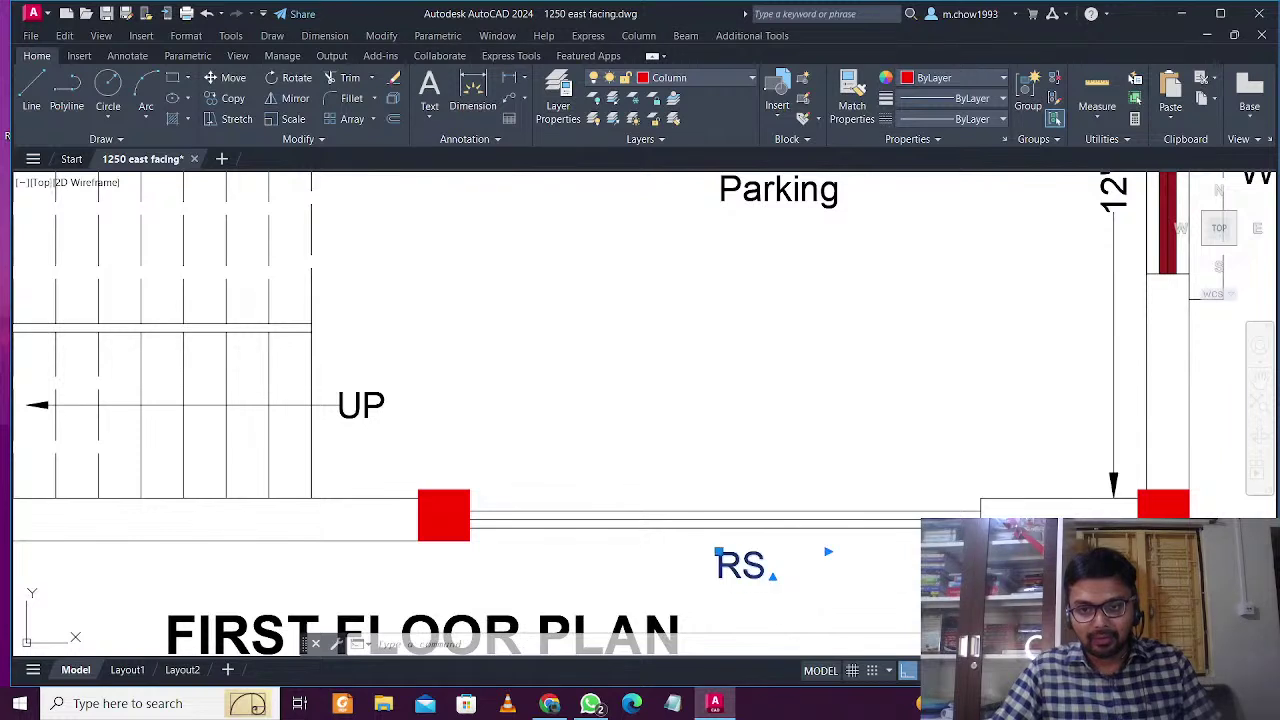
scroll(815, 512, "up", 2)
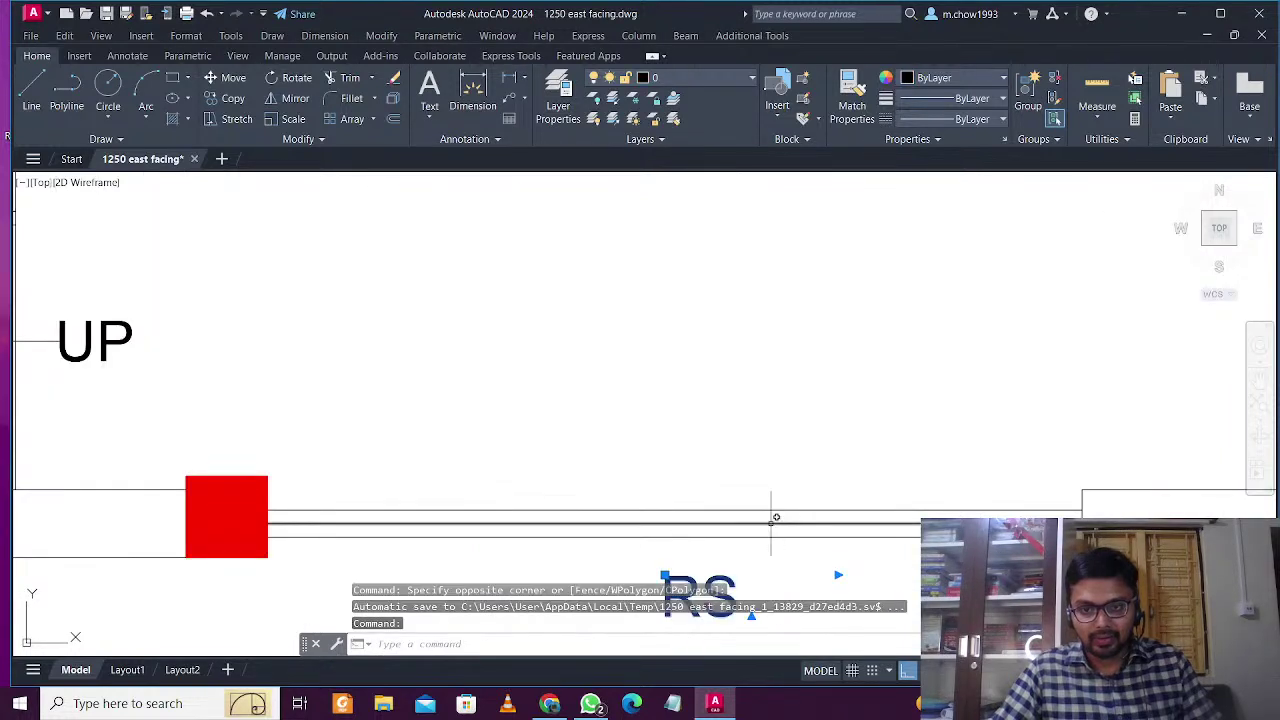
left_click(806, 555)
left_click(789, 471)
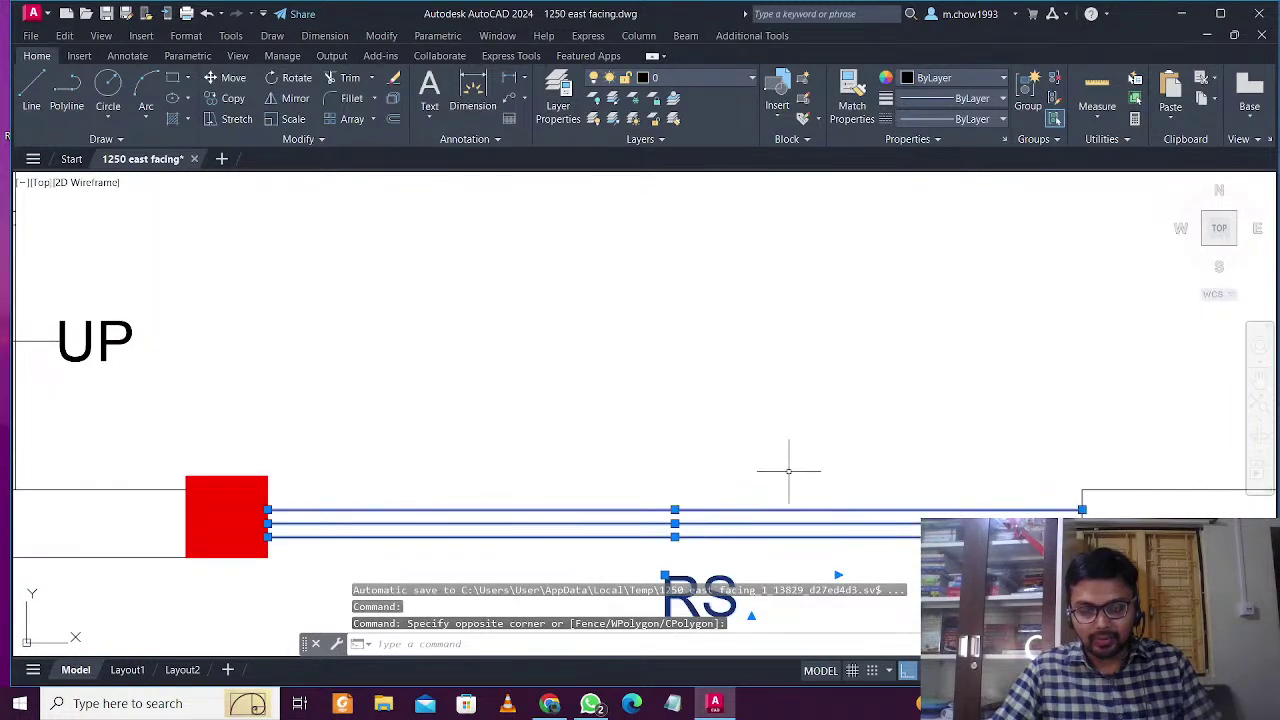
key("Delete")
scroll(789, 471, "down", 4)
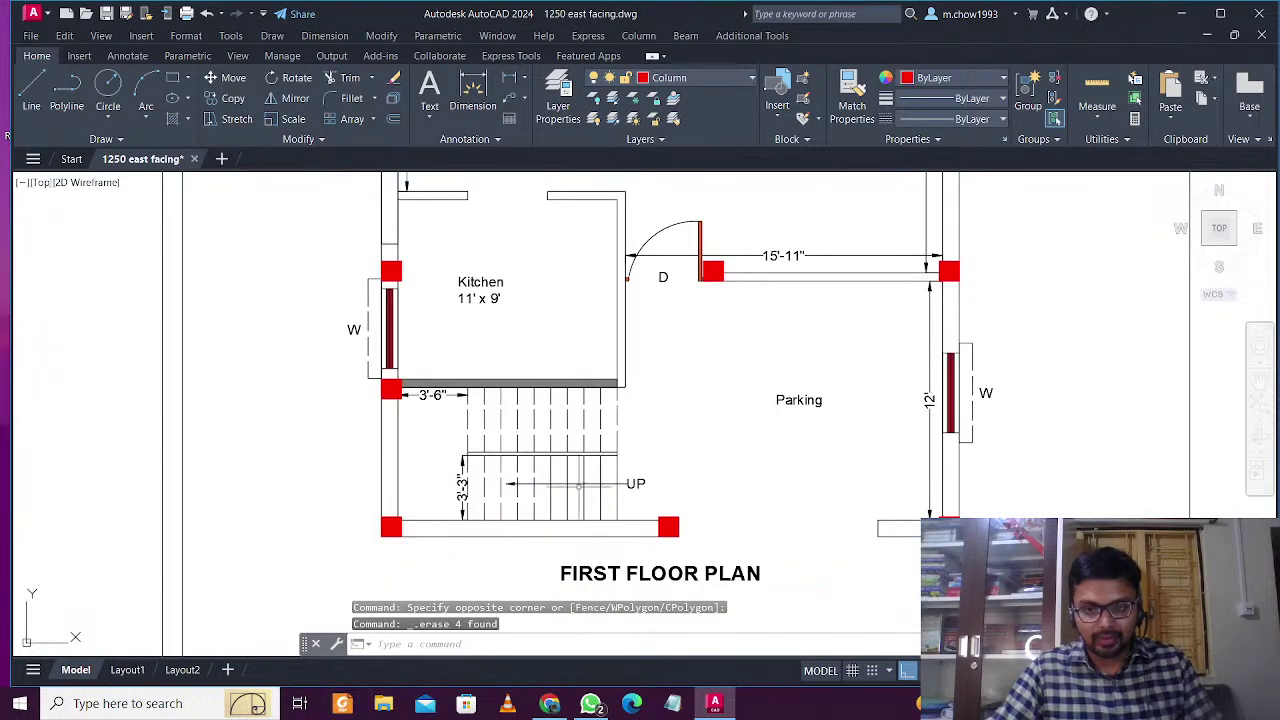
Review the first floor plan's room layout from the bedrooms down to the staircase and the open parking front
scroll(589, 480, "up", 2)
scroll(591, 480, "down", 2)
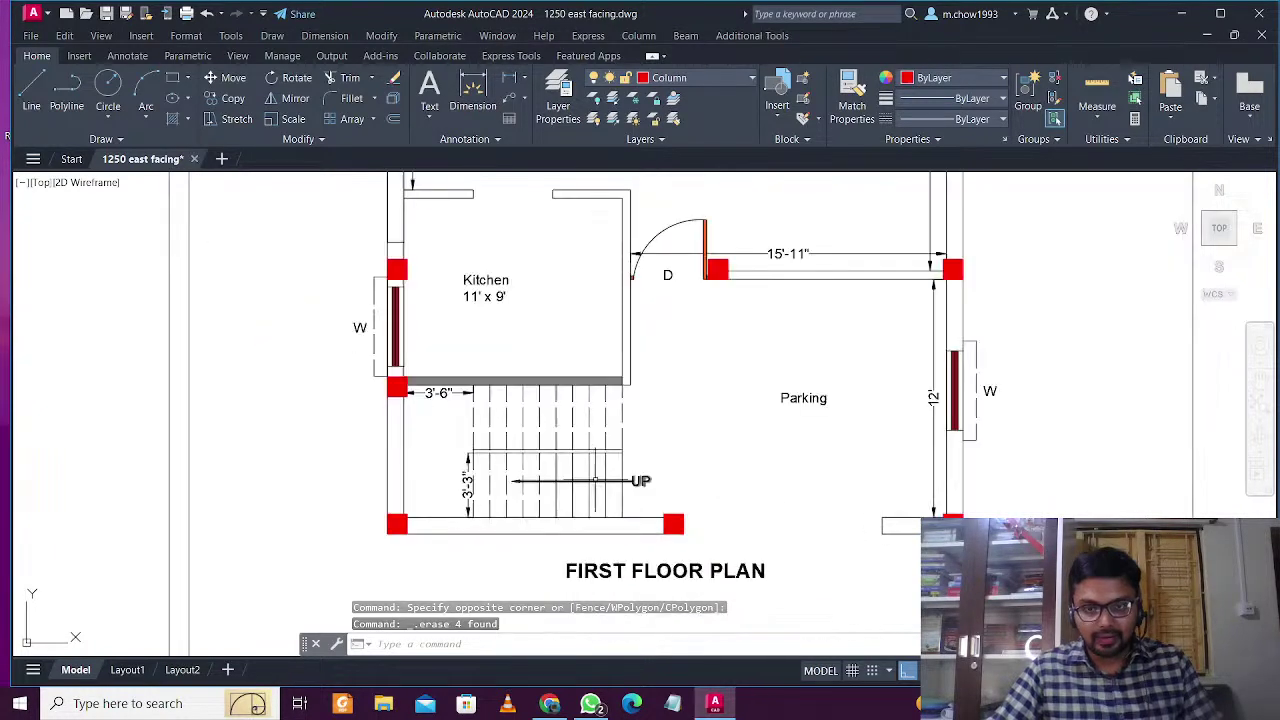
scroll(903, 491, "down", 1)
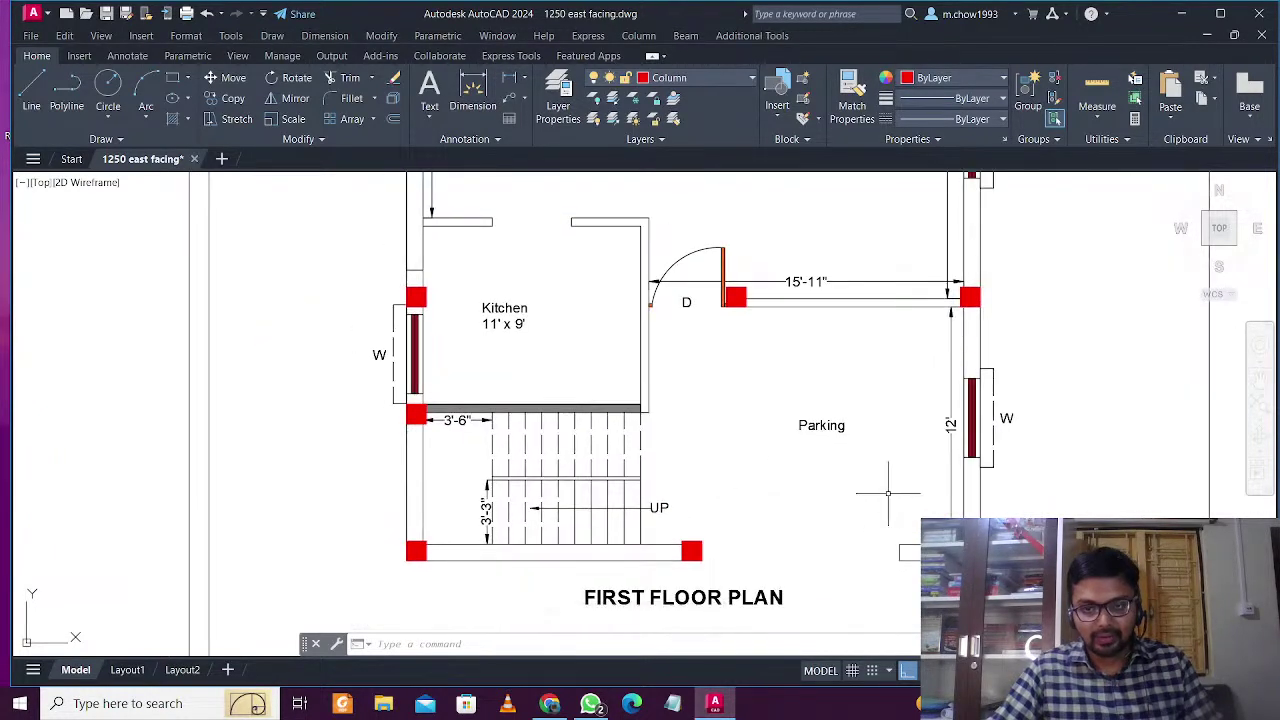
scroll(879, 491, "down", 1)
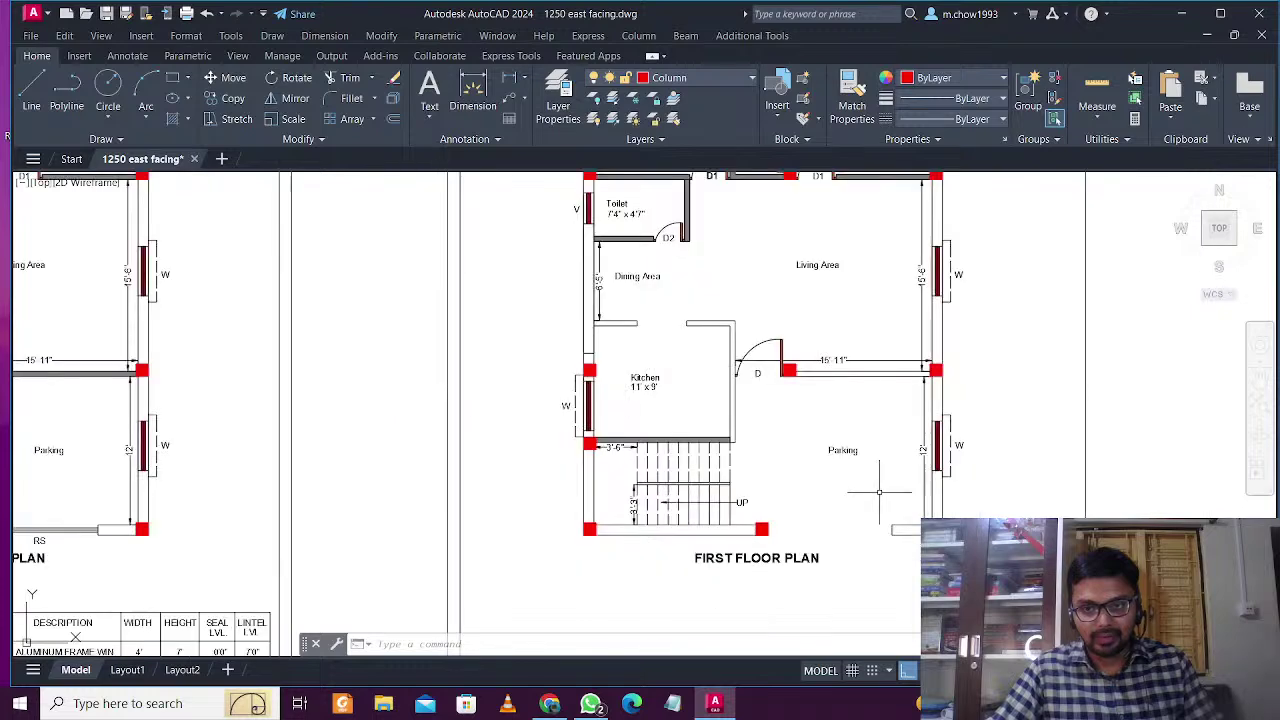
scroll(879, 491, "down", 2)
scroll(730, 445, "up", 4)
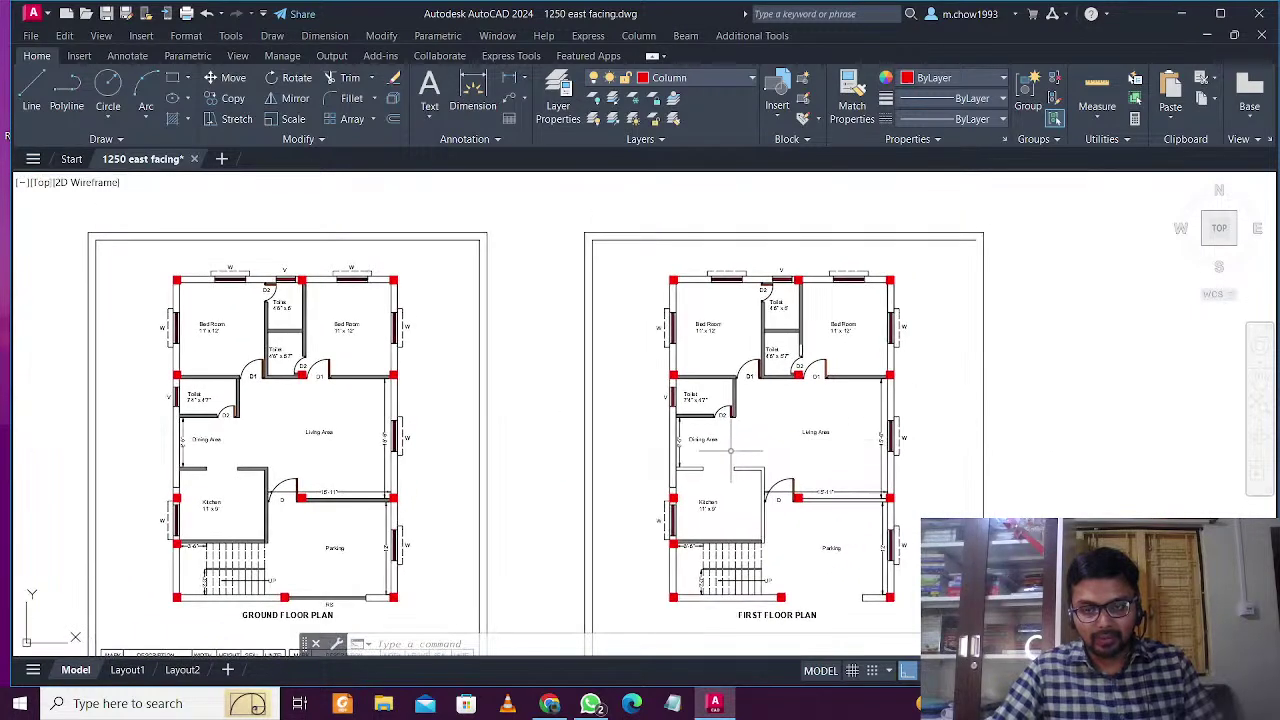
scroll(730, 445, "down", 1)
middle_click_drag(730, 445, 722, 477)
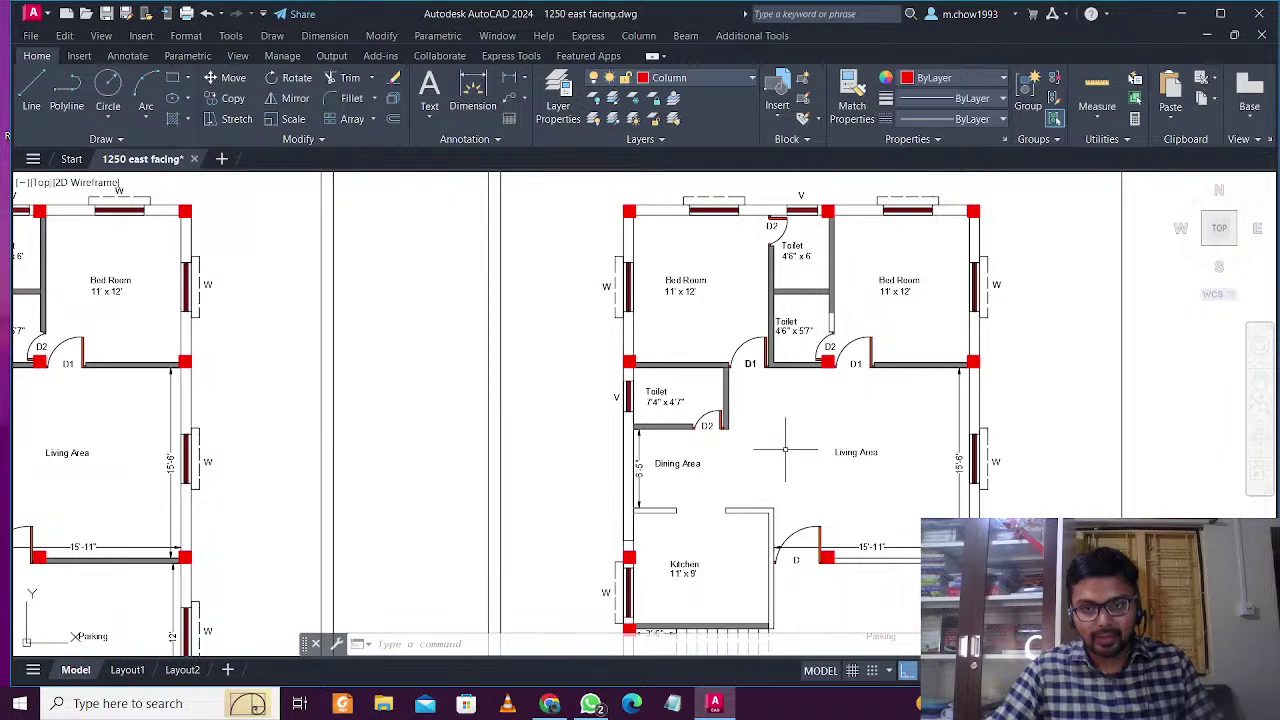
middle_click_drag(837, 466, 830, 382)
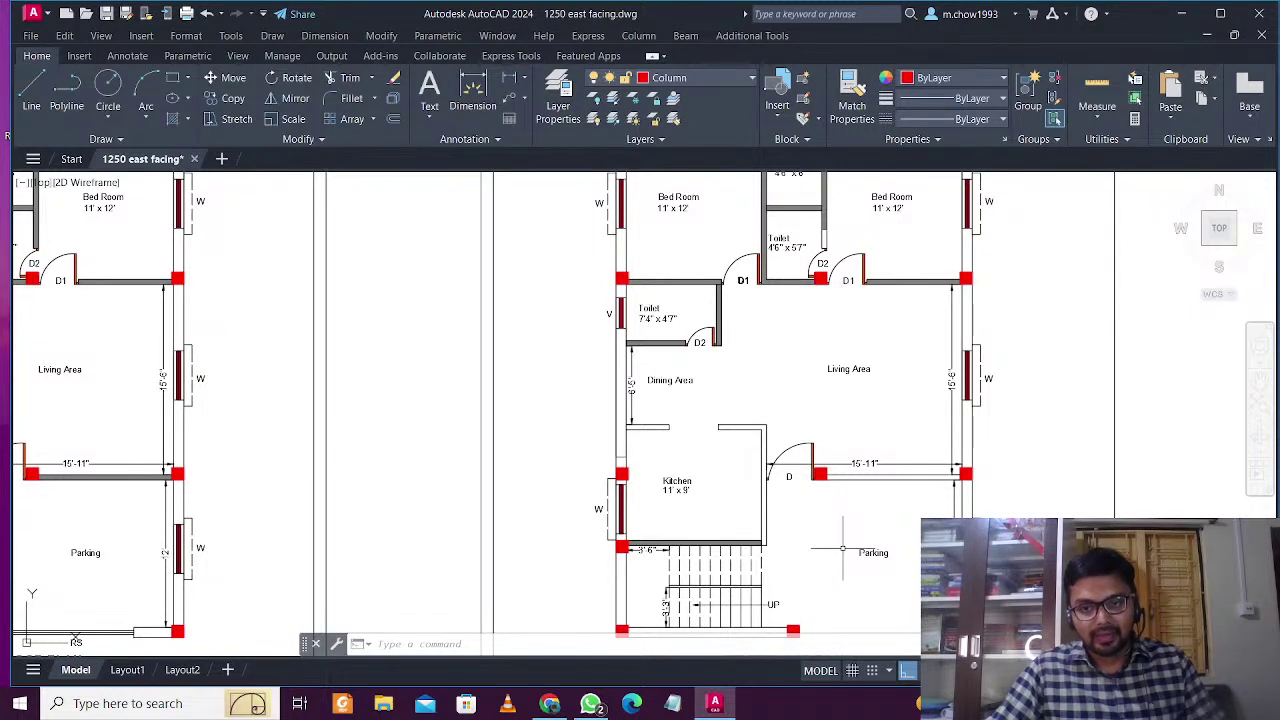
Measure the entrance passage's width from the kitchen's right wall to the main door's far jamb using a linear dimension
scroll(843, 550, "up", 2)
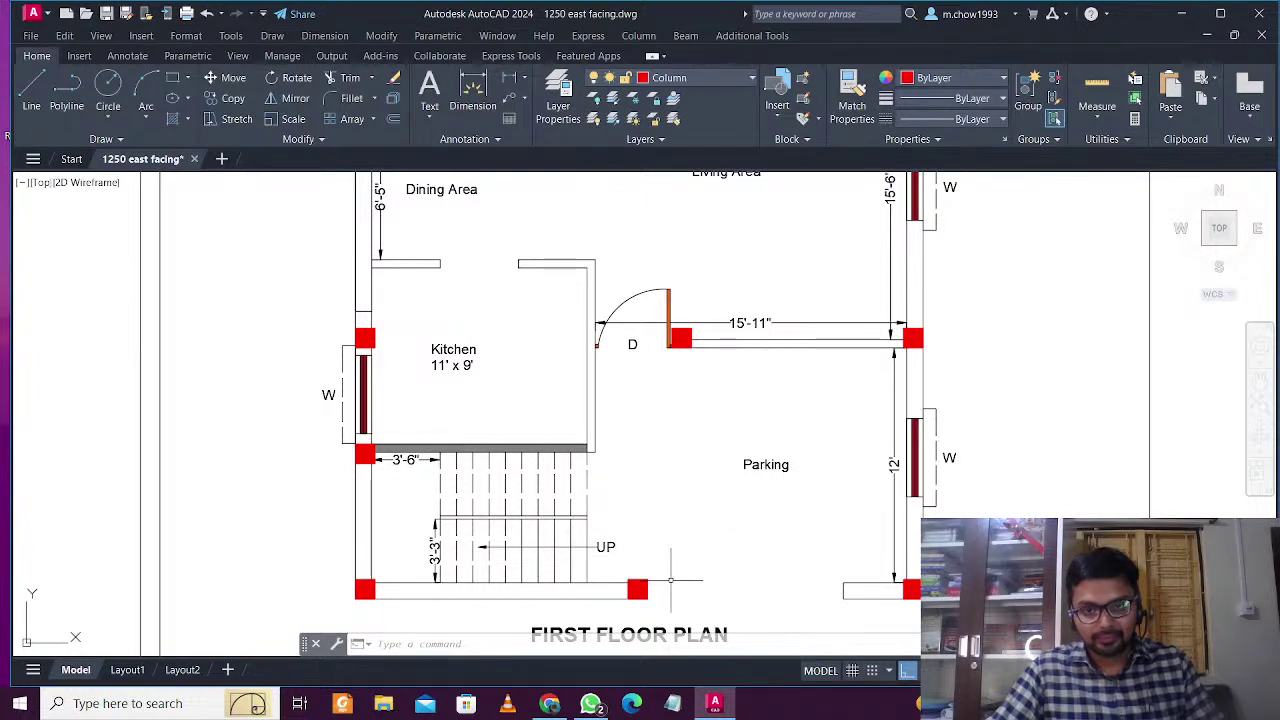
type("dli")
key("Return")
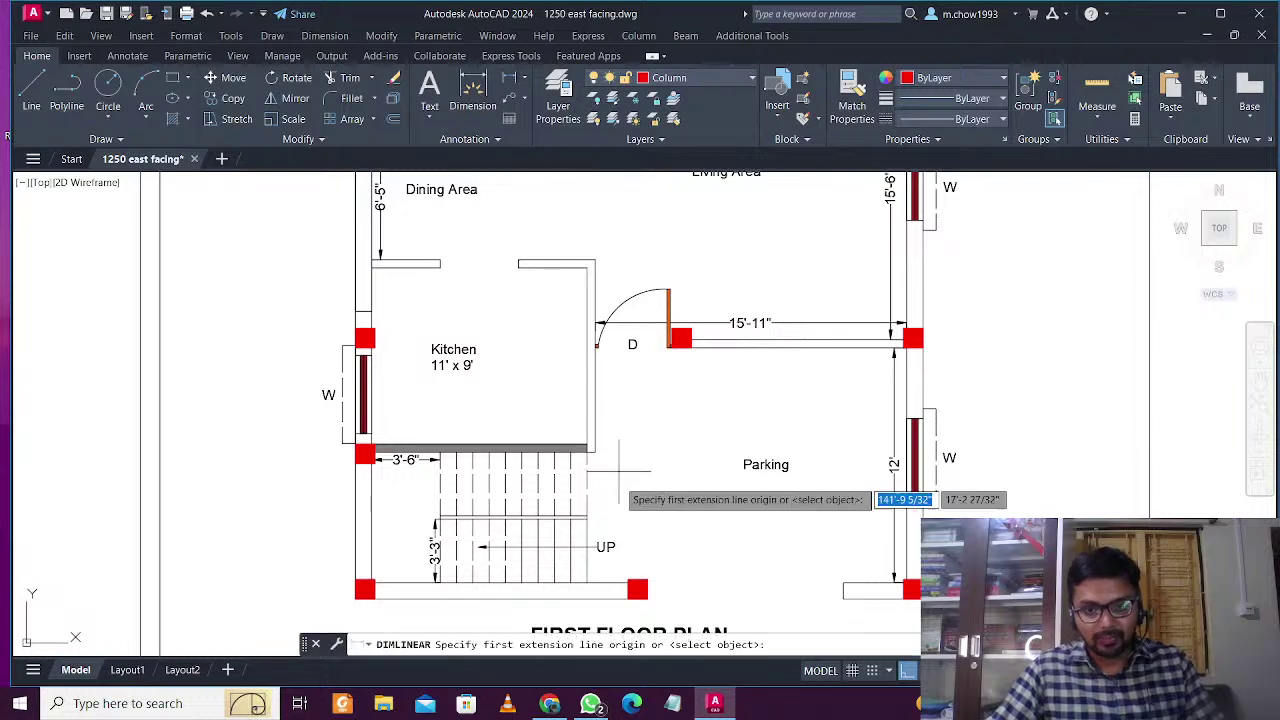
scroll(649, 480, "up", 2)
scroll(649, 480, "up", 2)
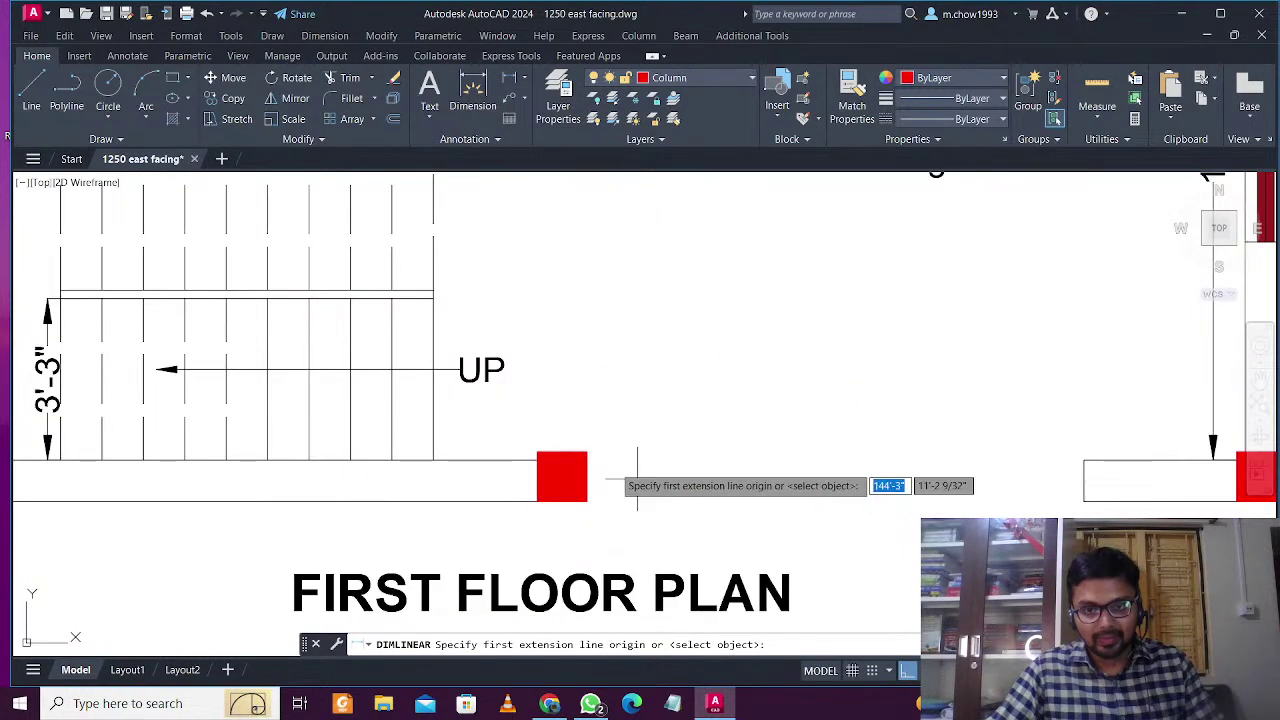
scroll(637, 479, "down", 5)
scroll(640, 378, "up", 5)
scroll(525, 364, "down", 4)
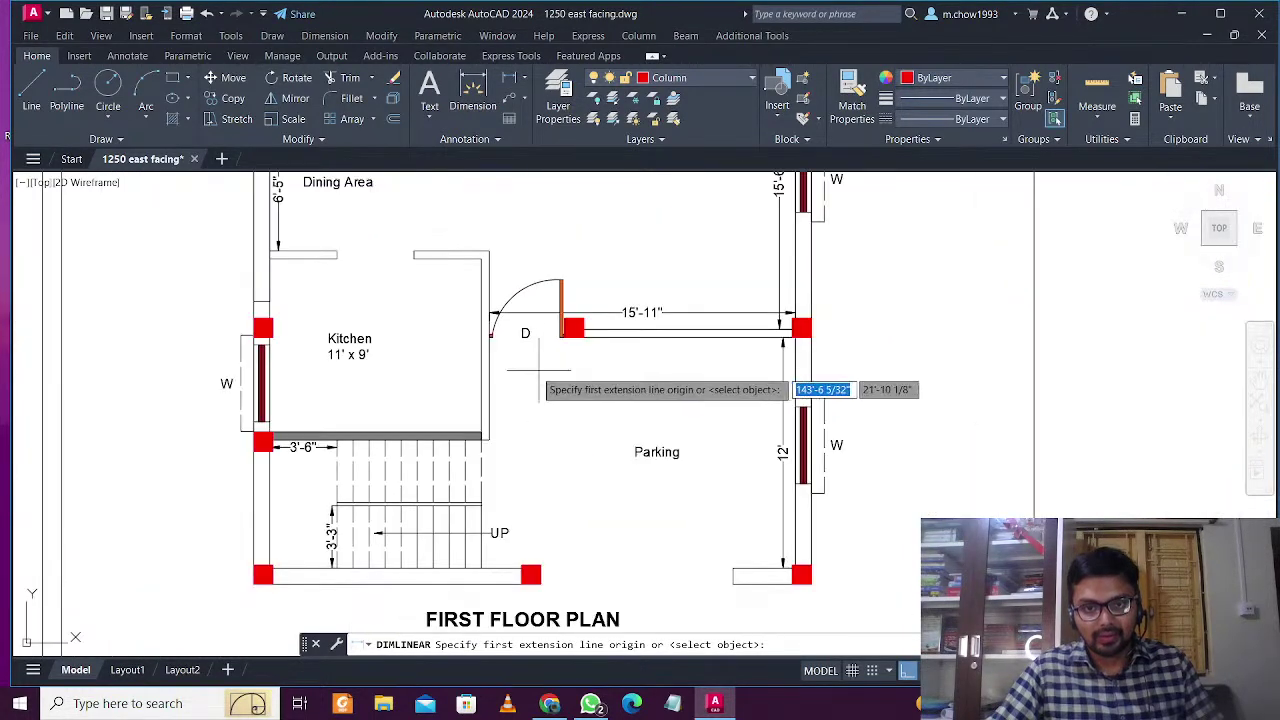
scroll(500, 334, "up", 4)
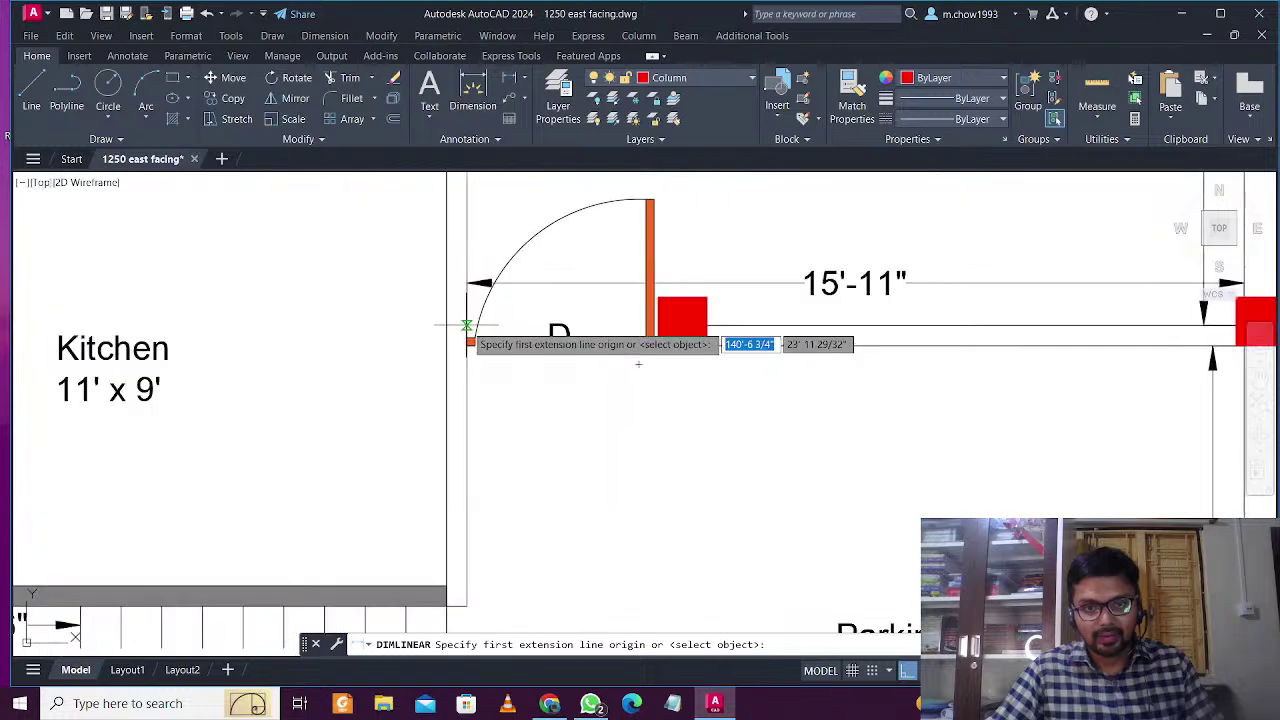
left_click(466, 326)
left_click(653, 338)
scroll(650, 345, "down", 8)
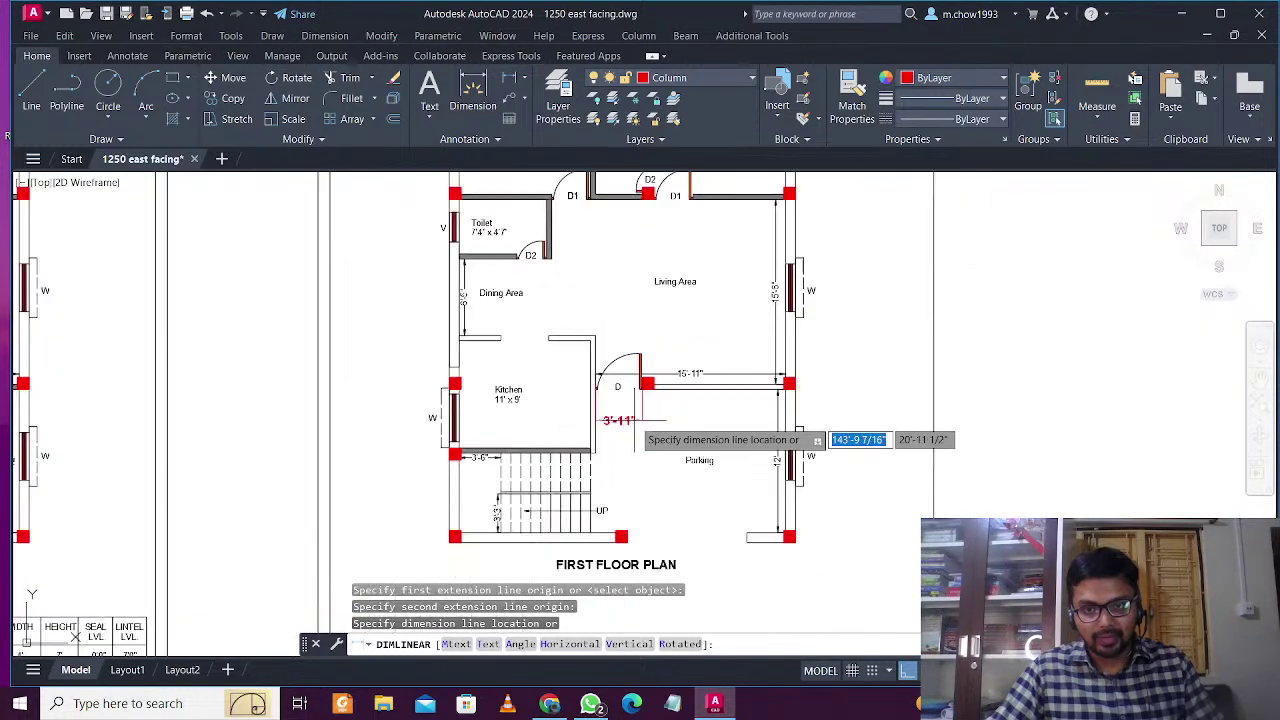
scroll(640, 428, "up", 5)
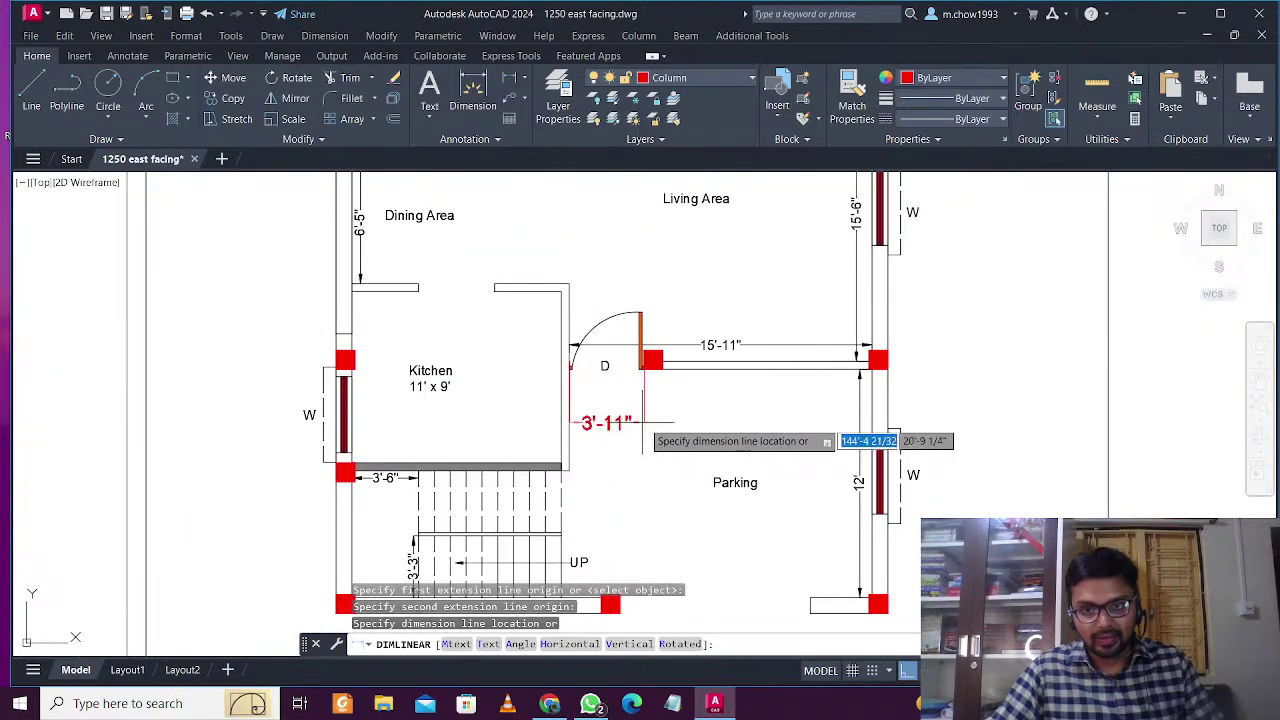
scroll(642, 440, "up", 2)
Make layer 0 current and measure the parking's clear width from the column beside the main door to the right wall
left_click(680, 77)
left_click(692, 96)
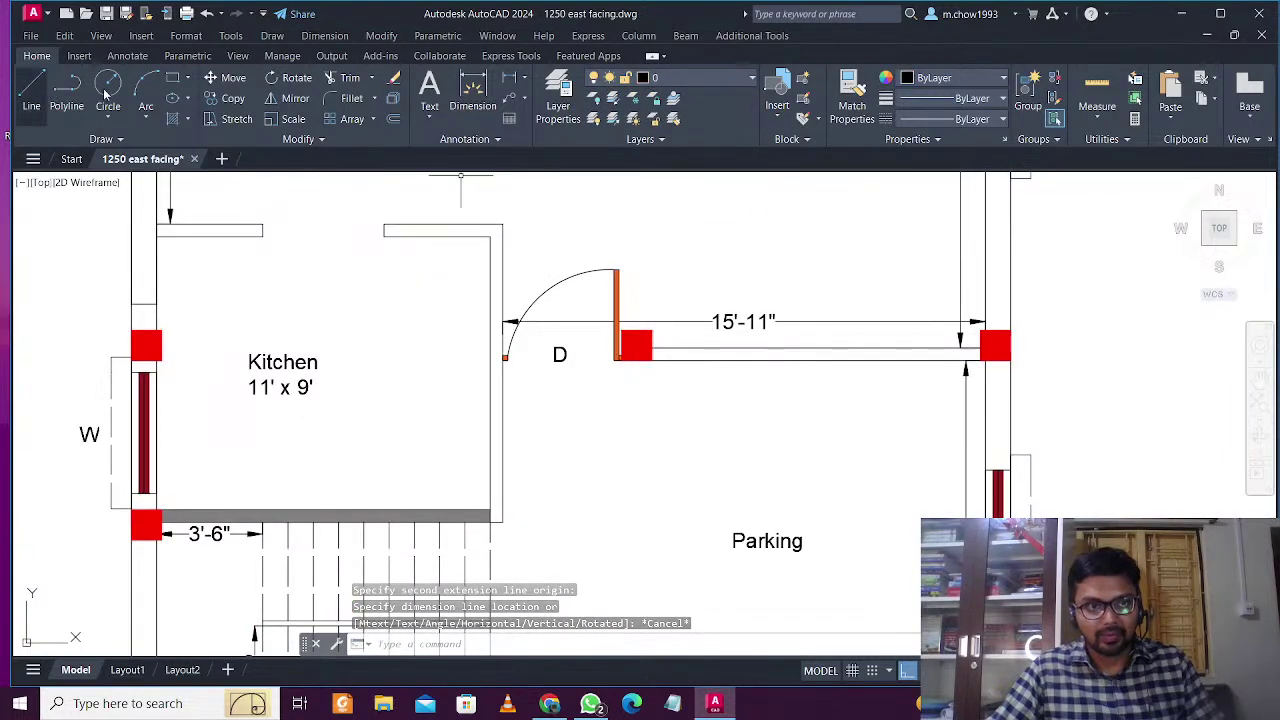
key("space")
scroll(634, 356, "up", 3)
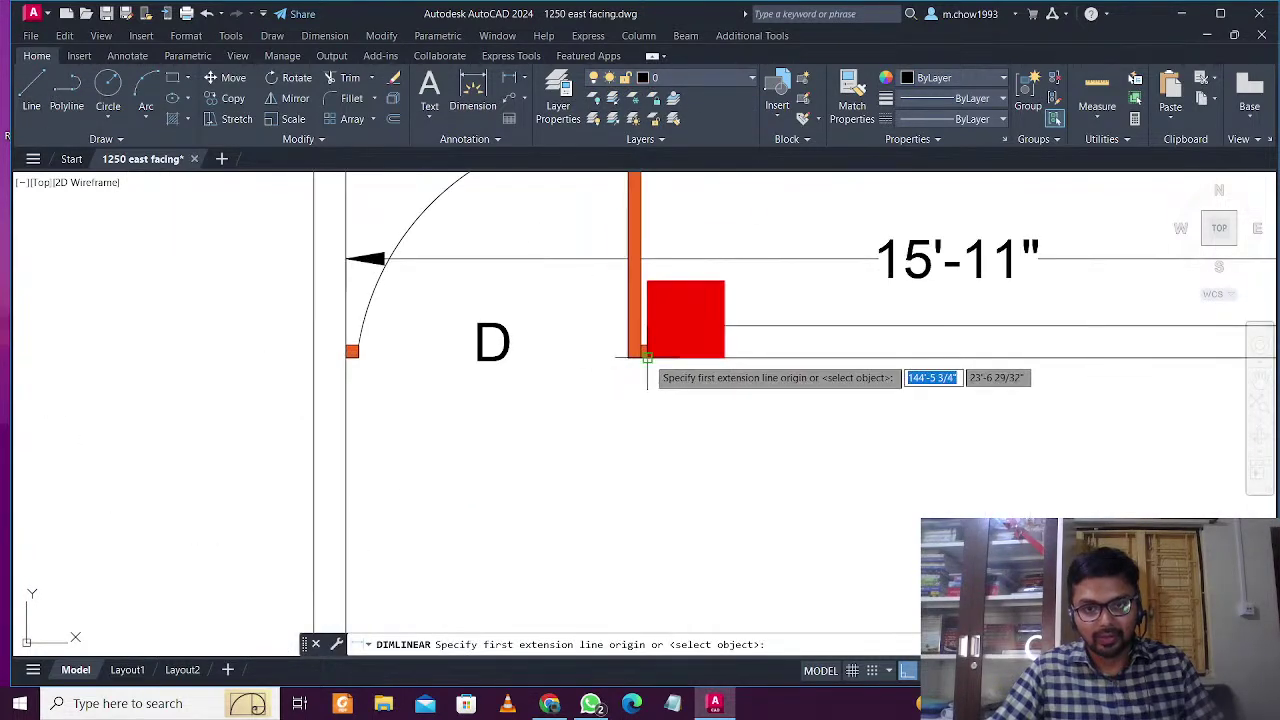
left_click(634, 356)
scroll(920, 376, "down", 4)
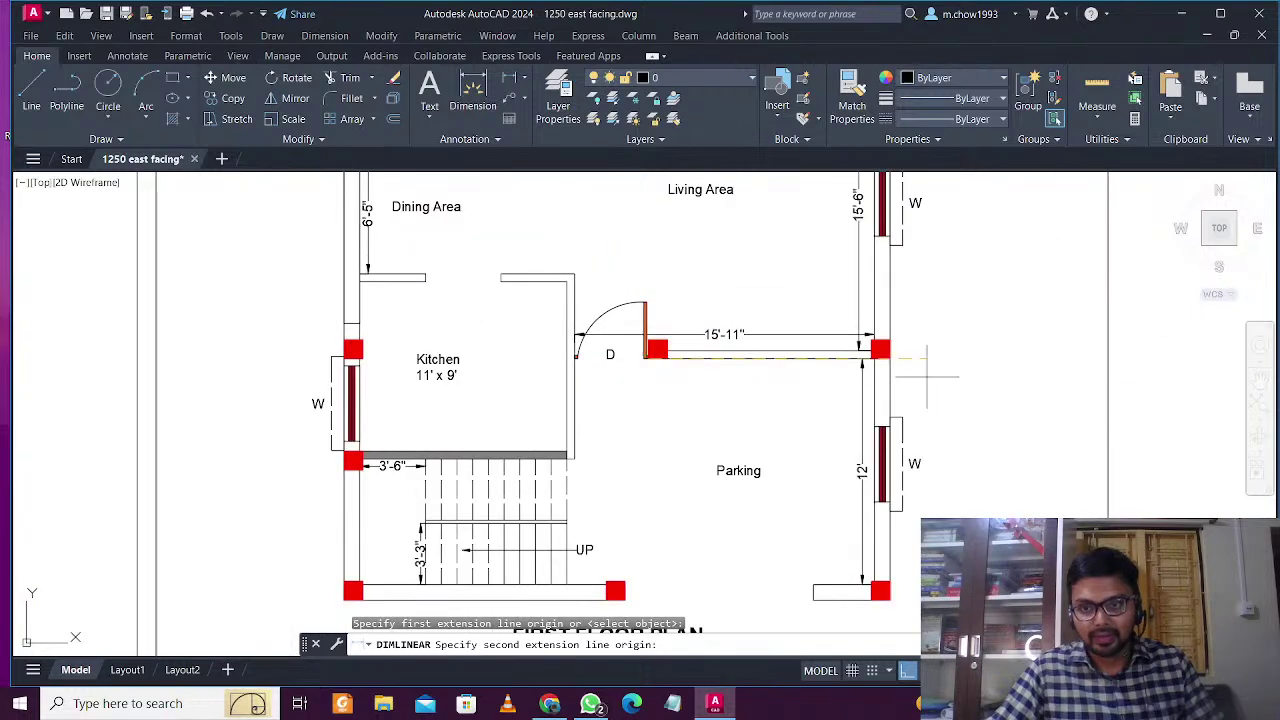
scroll(882, 366, "up", 3)
left_click(868, 358)
scroll(725, 365, "down", 3)
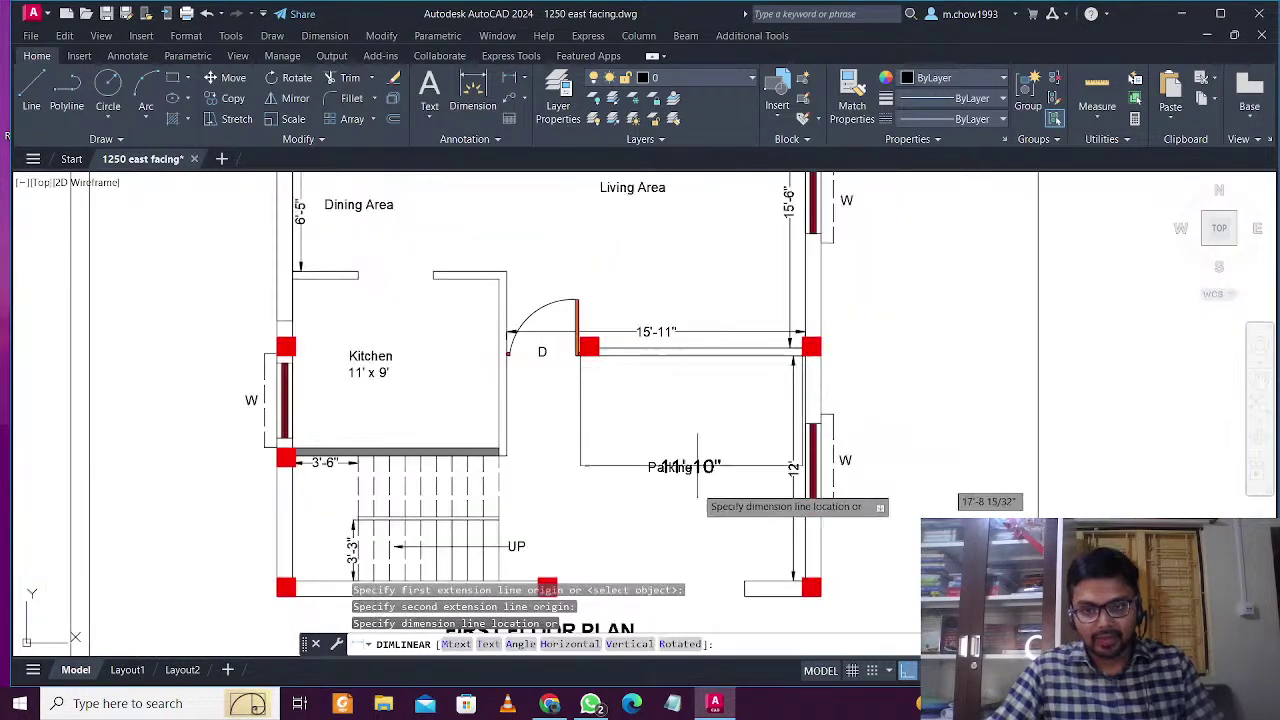
middle_click_drag(695, 501, 692, 419)
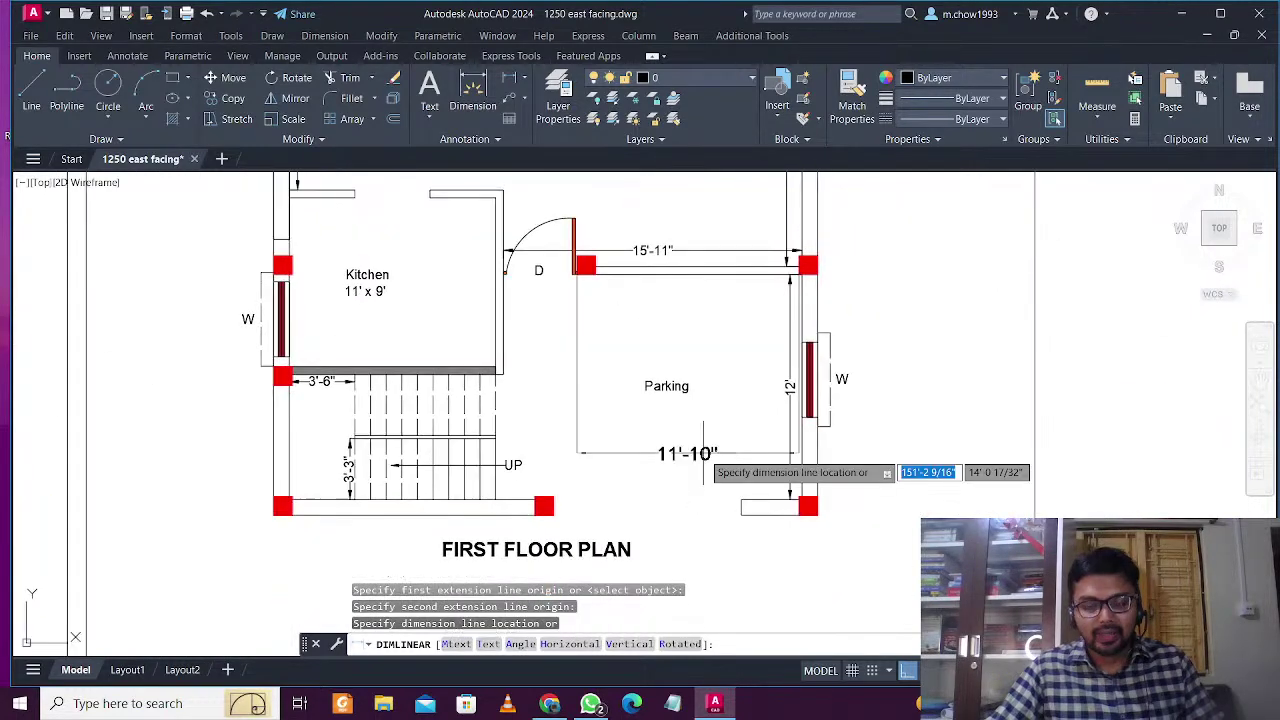
scroll(703, 456, "down", 5)
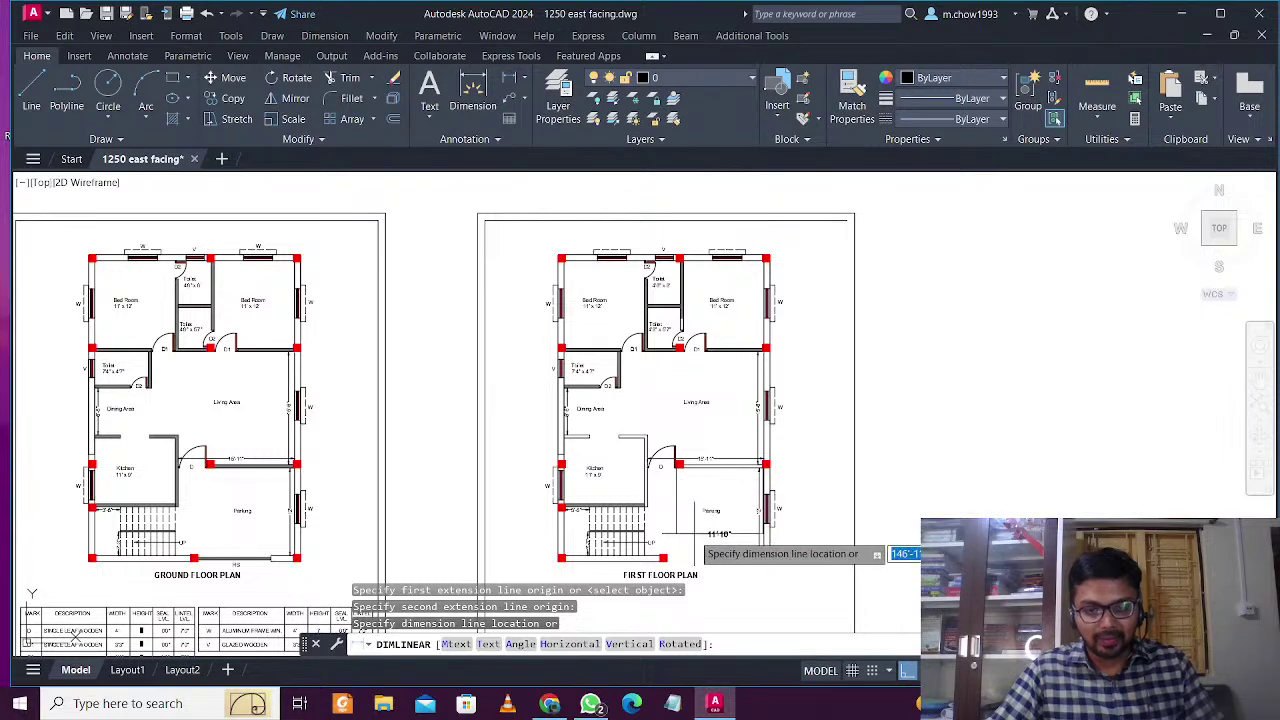
scroll(699, 562, "up", 2)
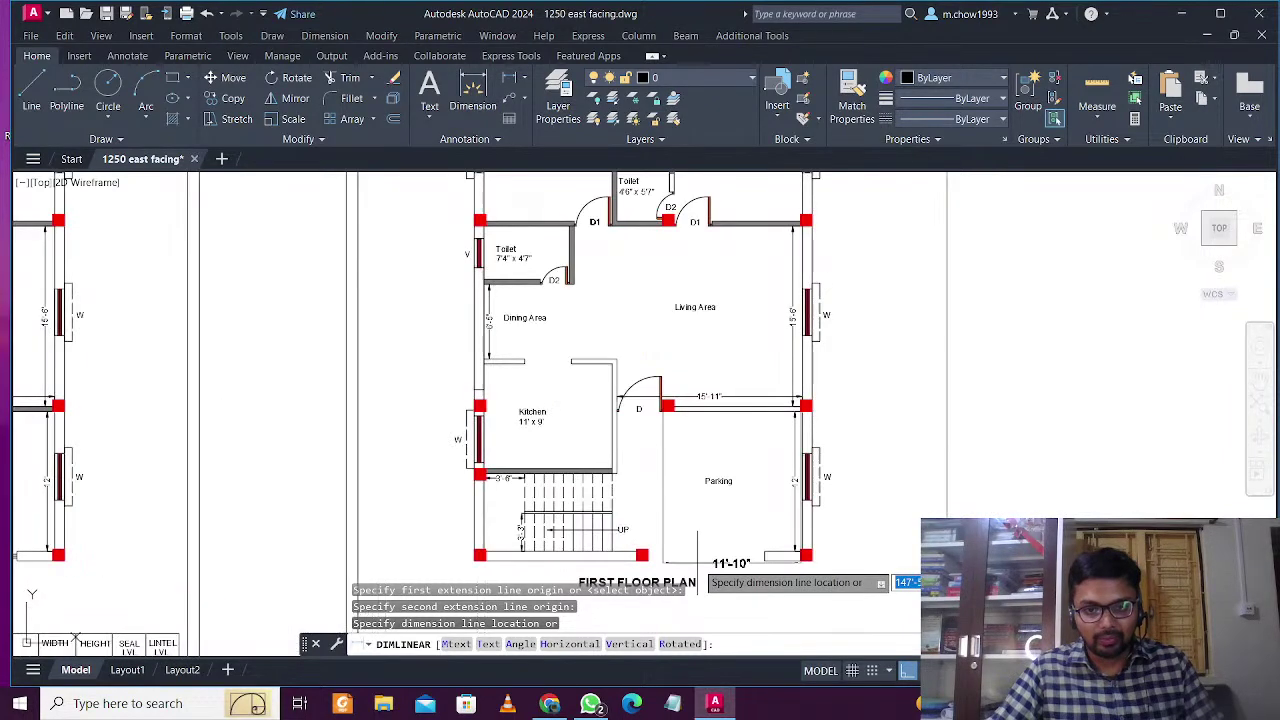
scroll(698, 563, "up", 2)
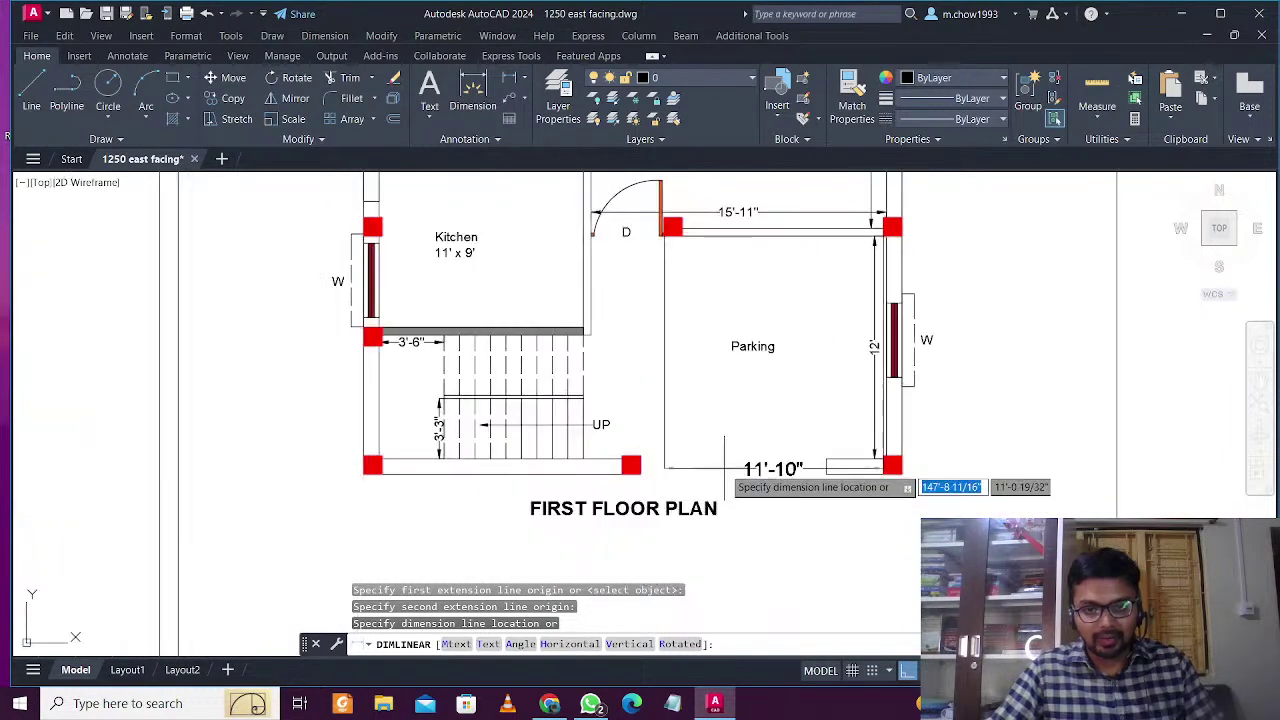
key("Escape")
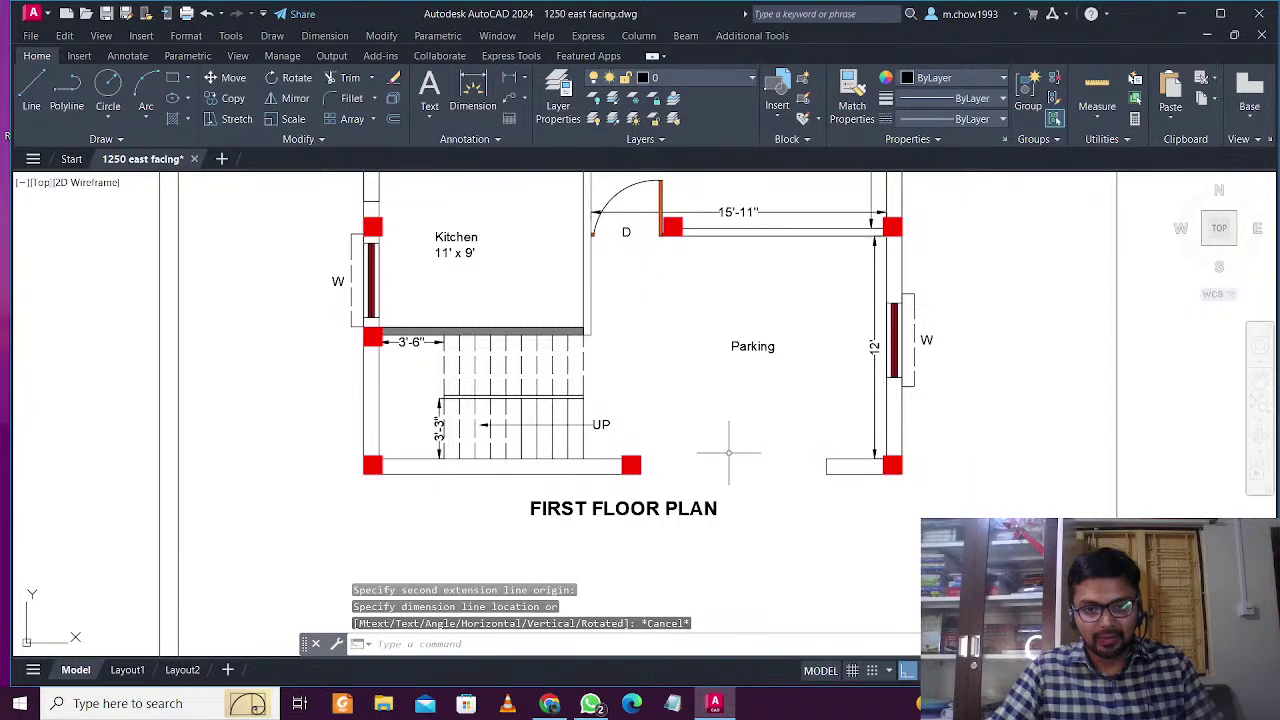
Move the FIRST FLOOR PLAN title straight down, farther from the front wall
left_click(788, 566)
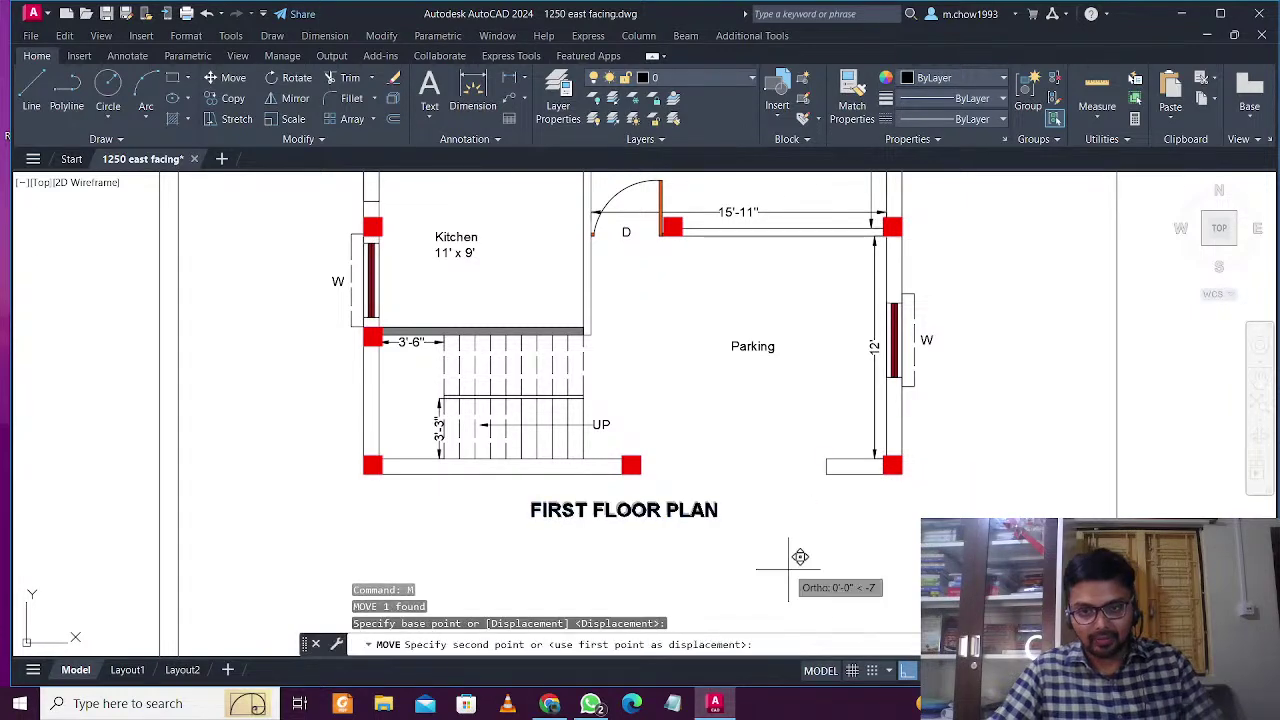
left_click(786, 623)
scroll(726, 491, "down", 2)
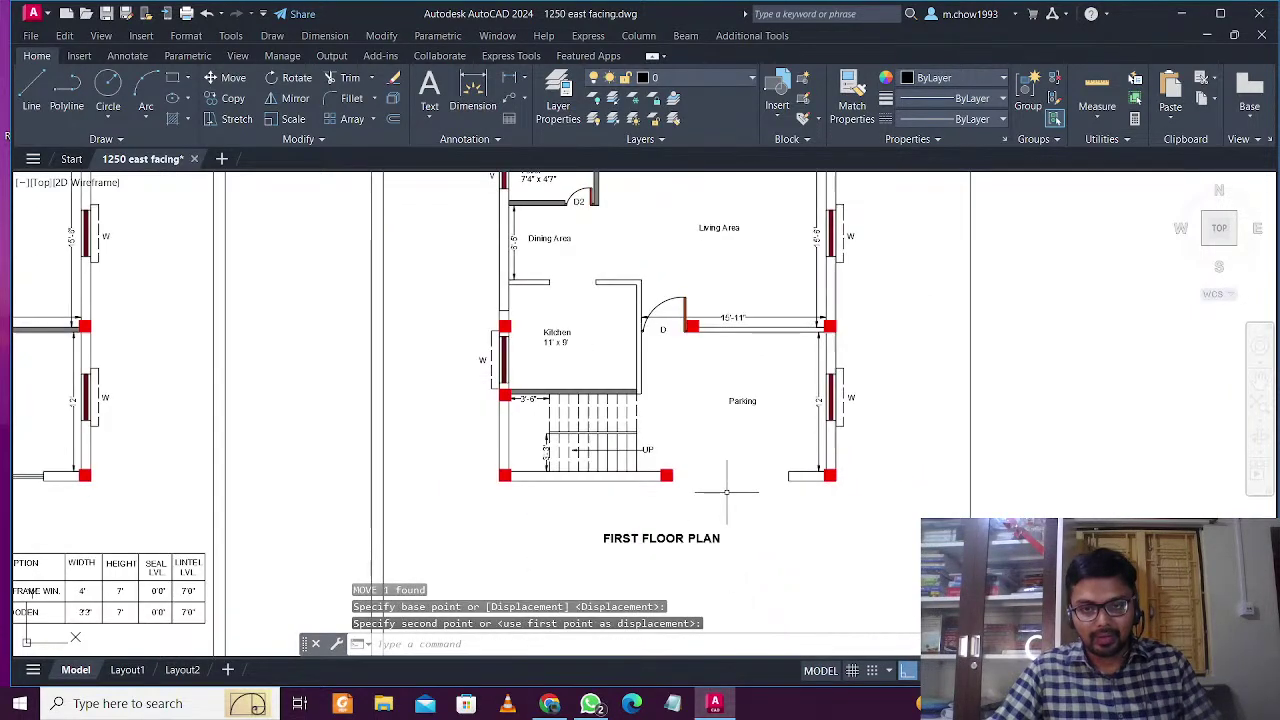
Change the Parking label on the first floor plan to ROOM
scroll(726, 491, "up", 2)
double_click(786, 364)
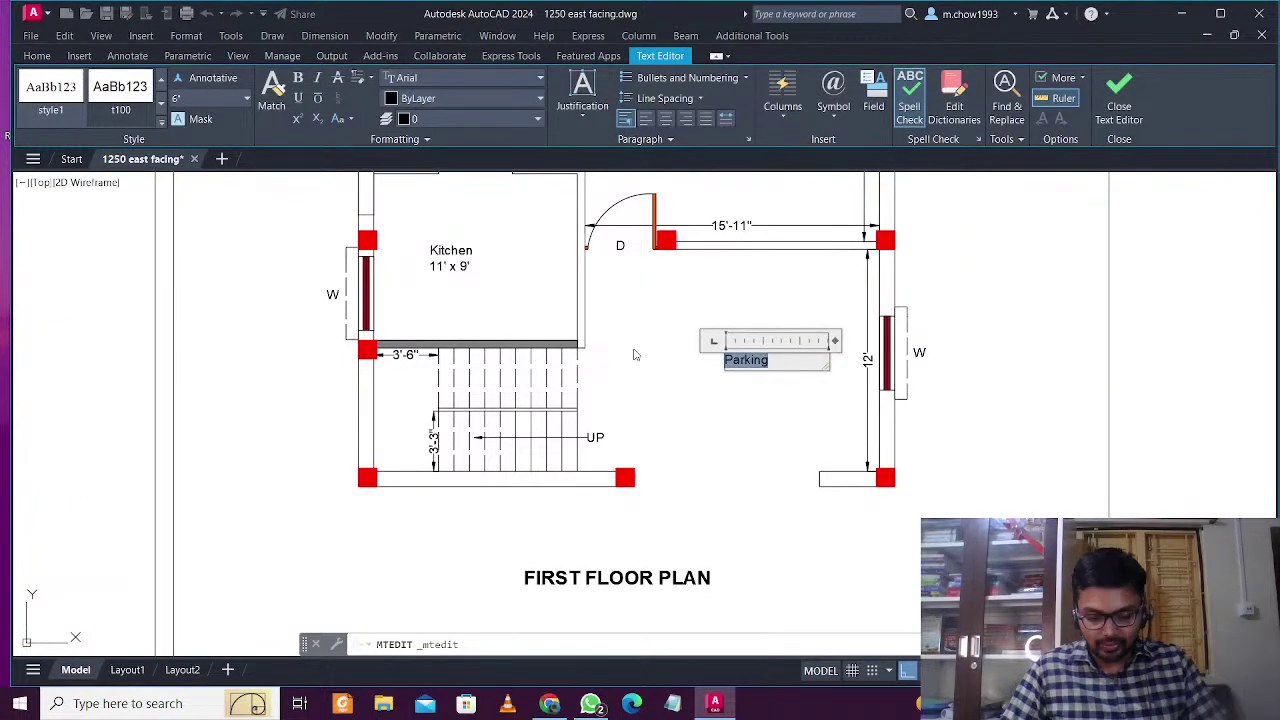
type("ROOM")
left_click(641, 413)
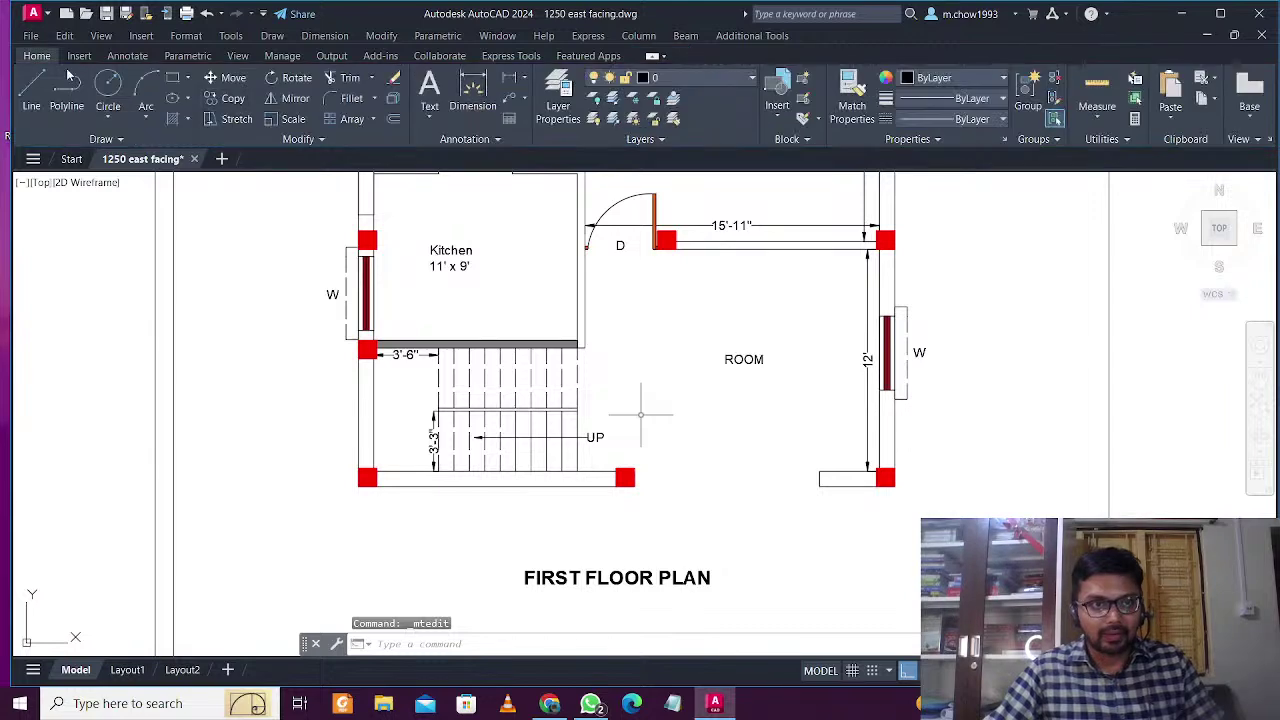
Draw a vertical partition line from the column corner beside the main door down to the front wall's inner line
left_click(31, 85)
scroll(642, 232, "up", 6)
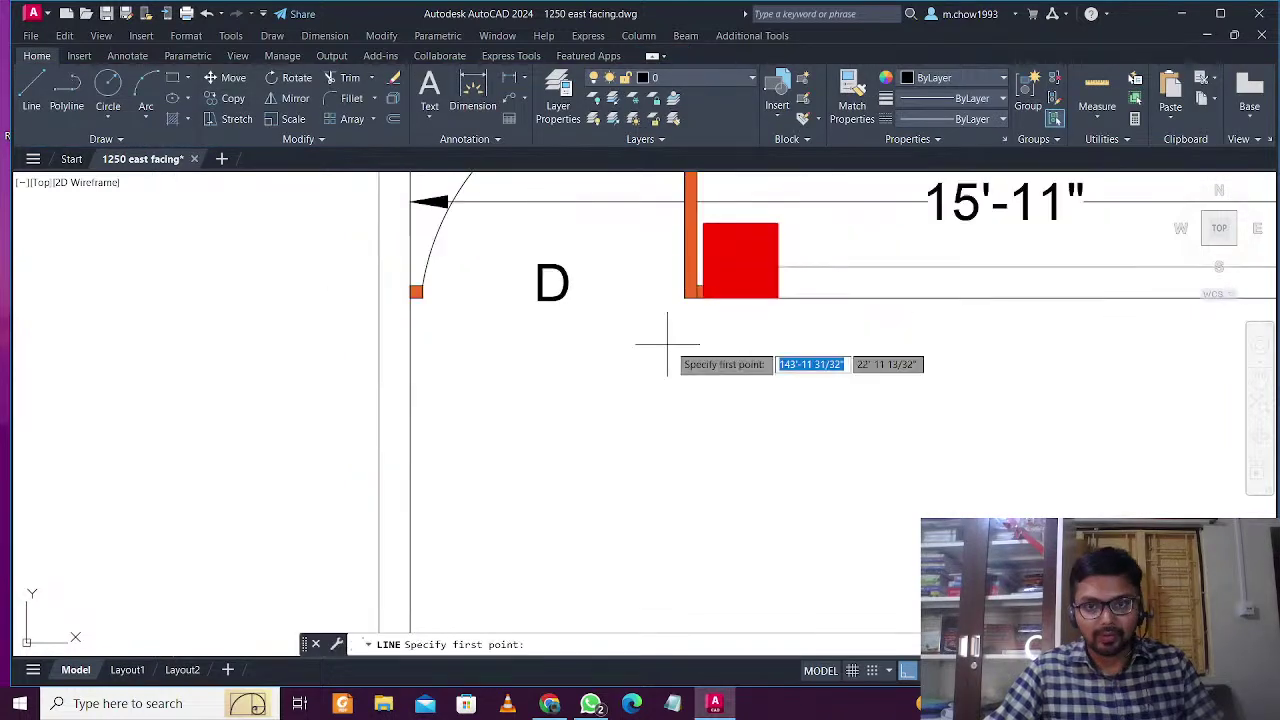
left_click(667, 345)
scroll(707, 313, "down", 3)
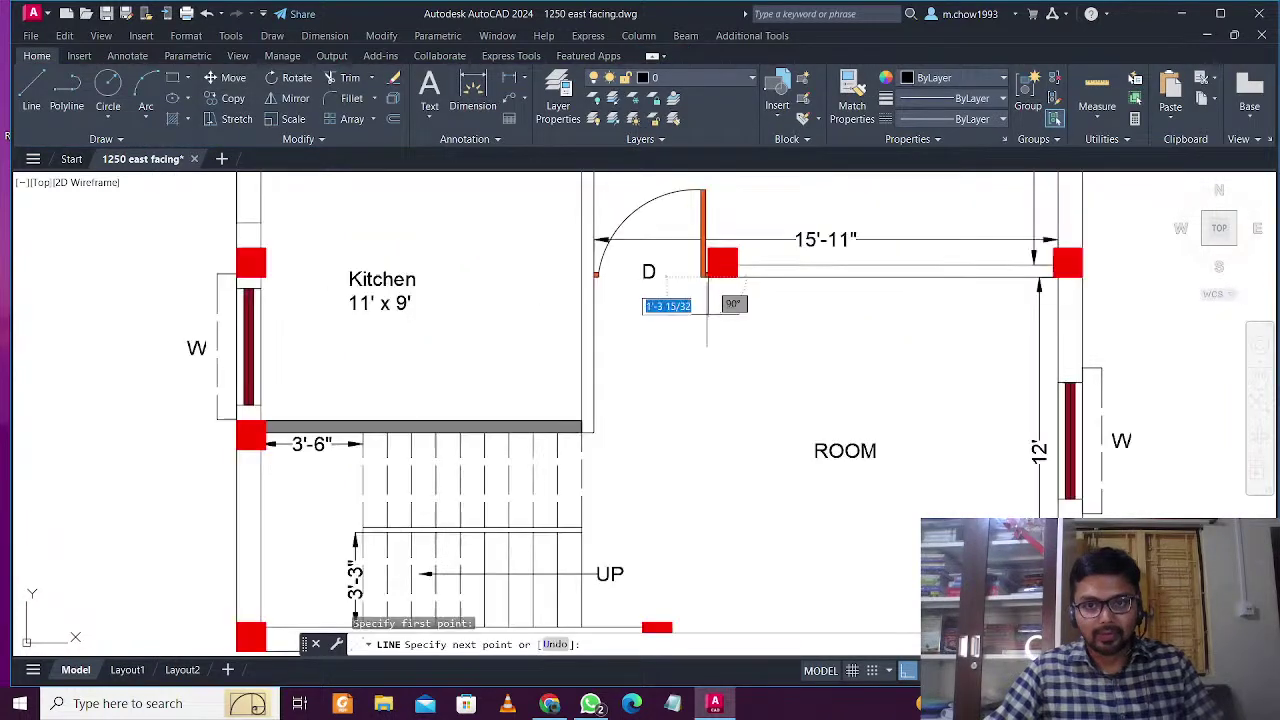
scroll(656, 630, "up", 6)
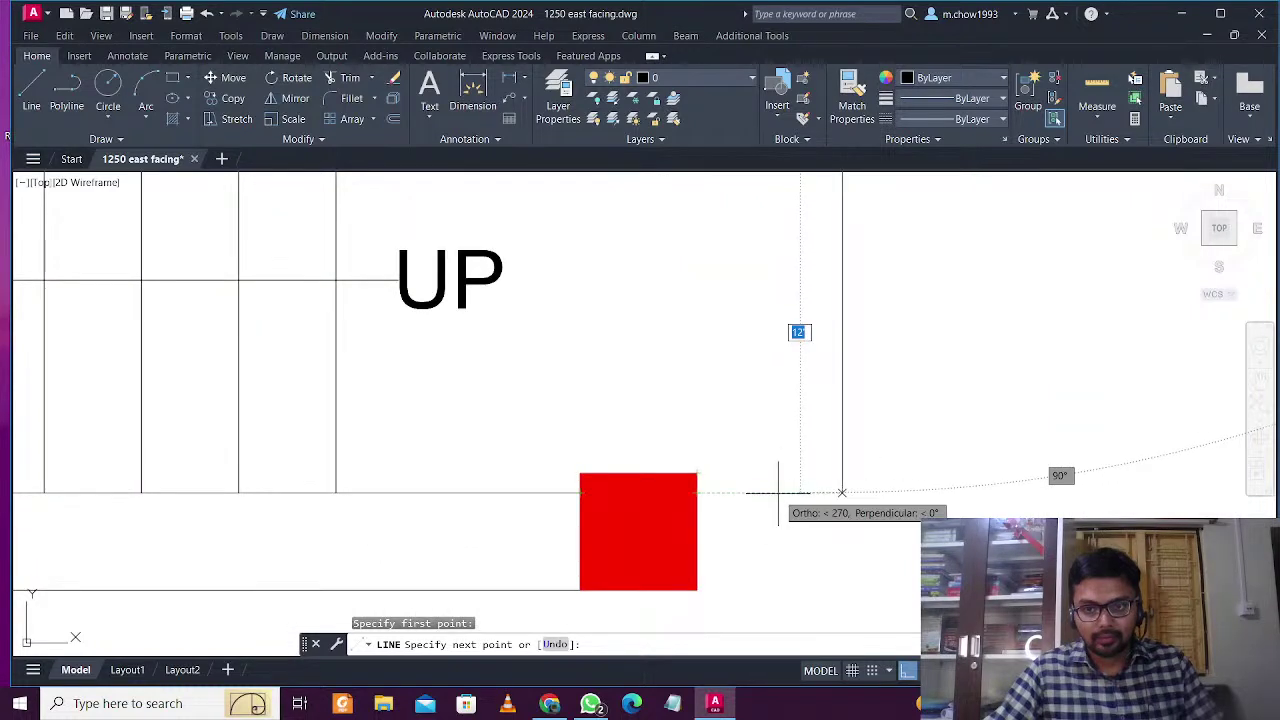
left_click(842, 490)
scroll(796, 497, "down", 2)
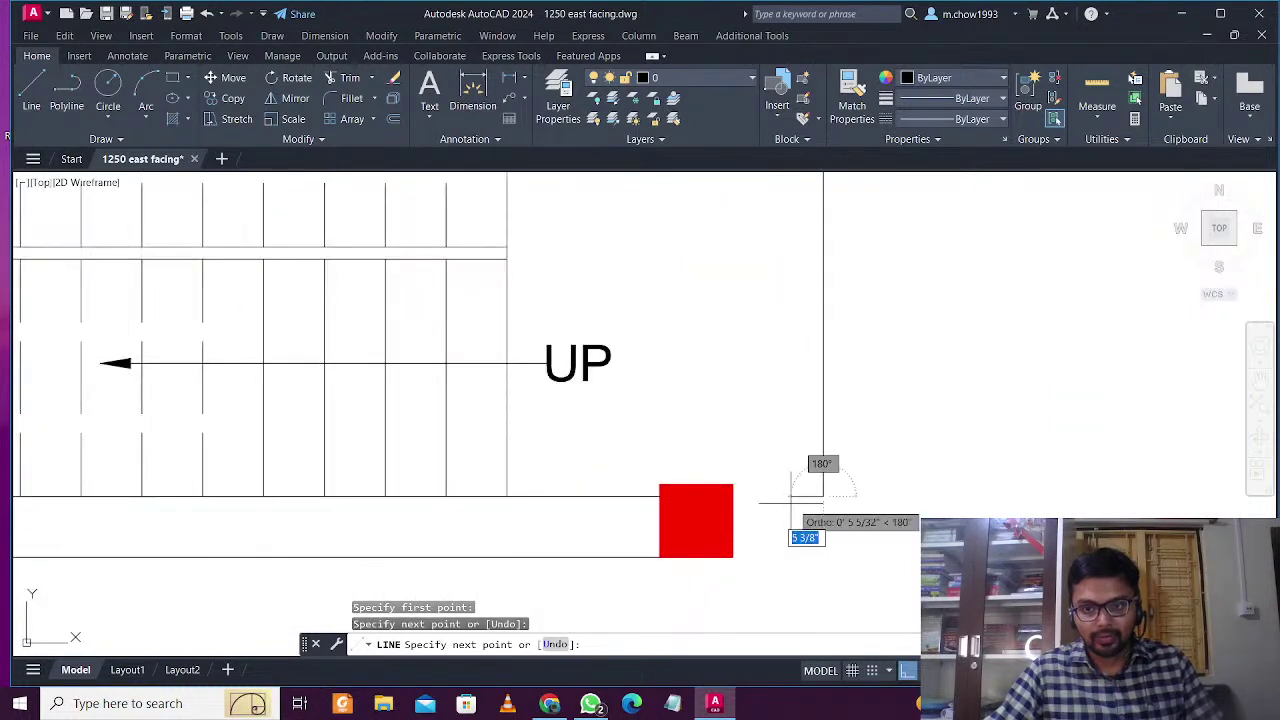
key("Escape")
Stretch the front wall's inner and outer lines across the former shutter opening to meet the short wall at its right end
left_click(635, 507)
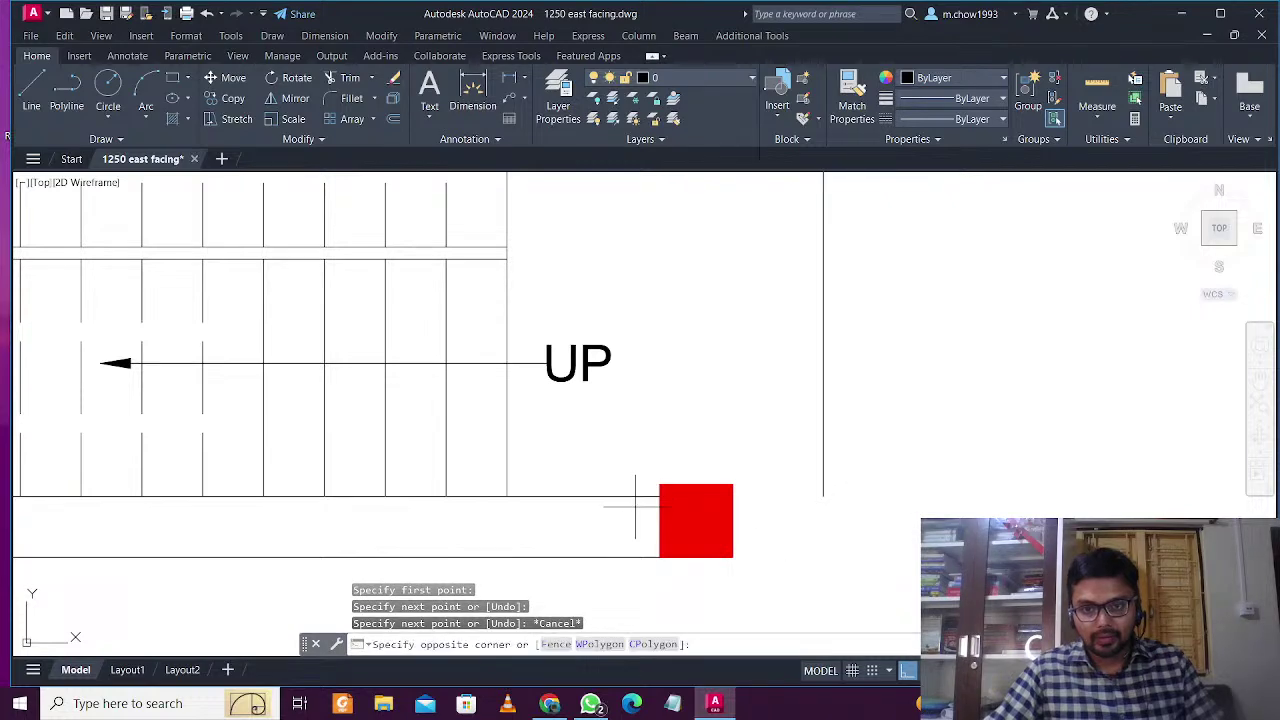
left_click(600, 485)
left_click(731, 497)
scroll(729, 505, "down", 5)
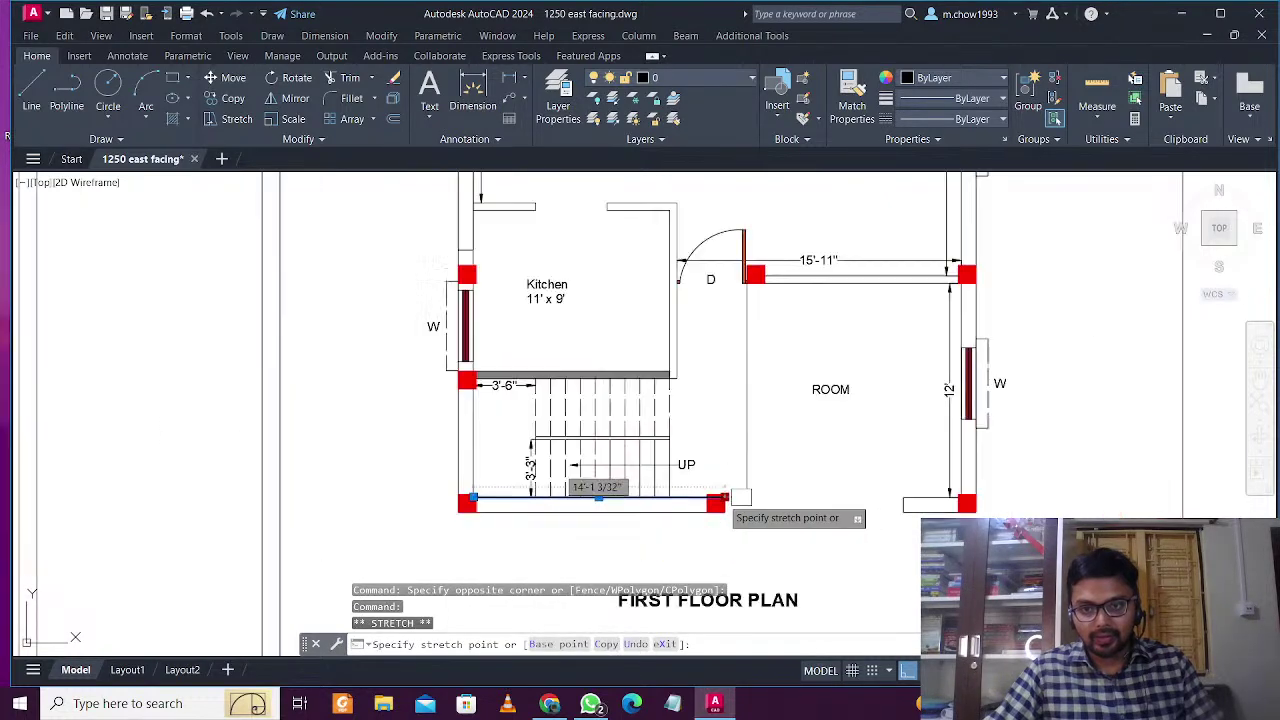
scroll(914, 490, "up", 2)
scroll(915, 490, "up", 2)
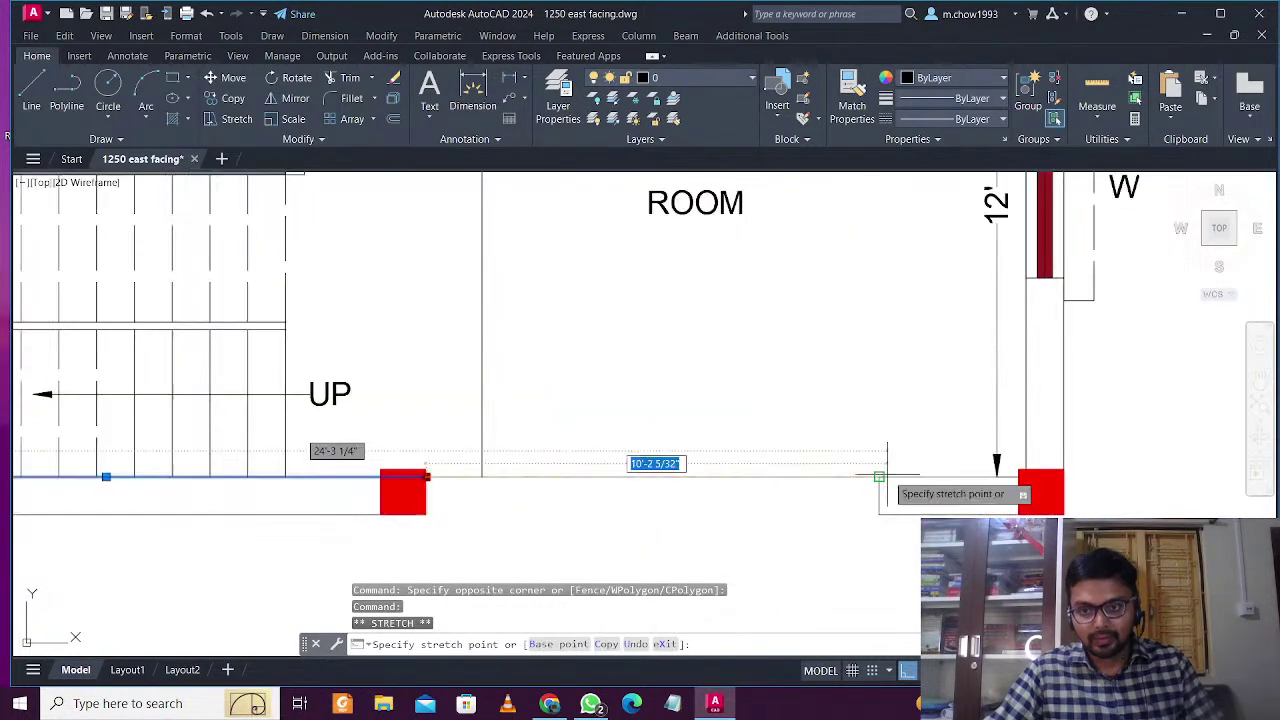
key("Escape")
left_click(426, 514)
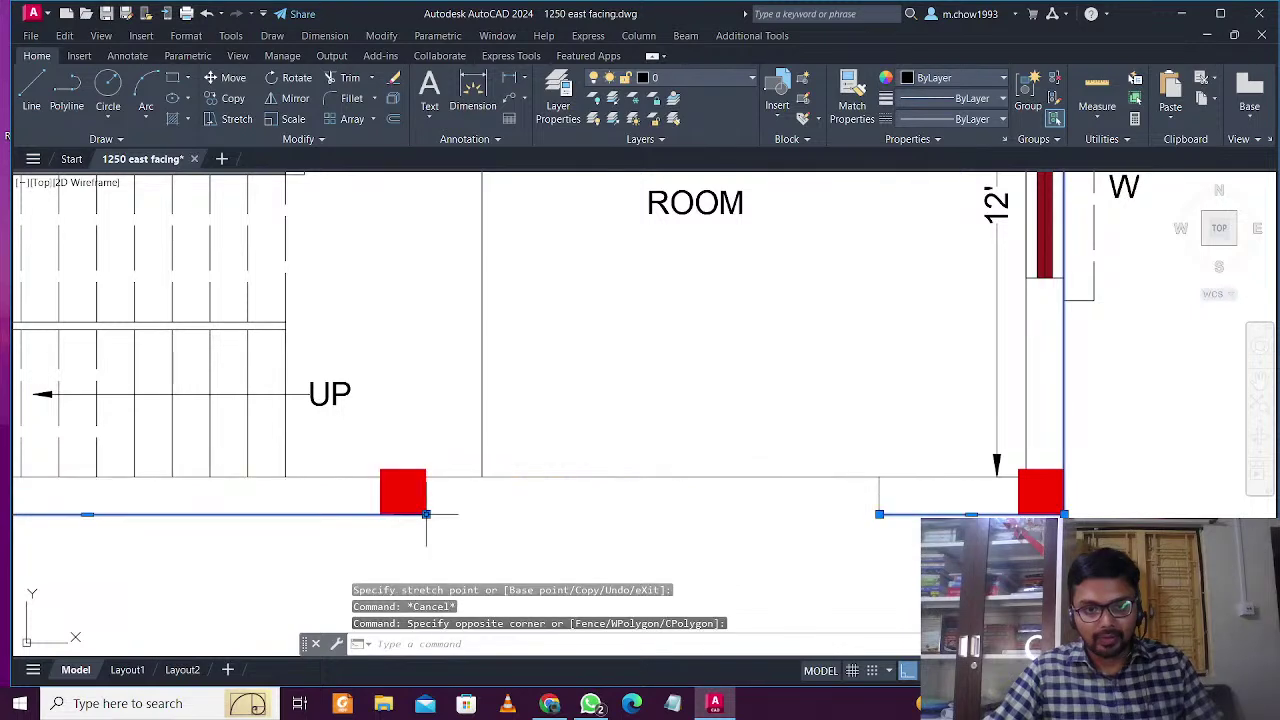
left_click(14, 556)
left_click(879, 514)
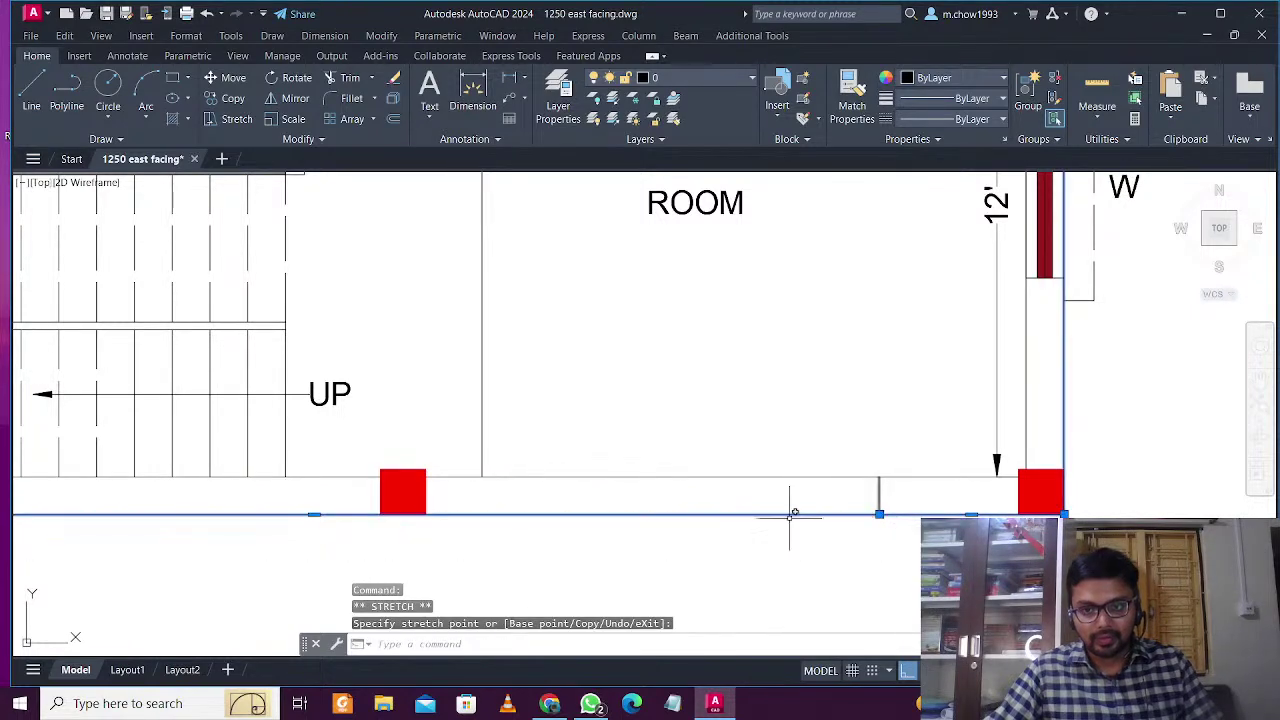
key("Escape")
Offset the new vertical partition line 5 inches toward the ROOM to form the wall's second face
scroll(665, 500, "down", 4)
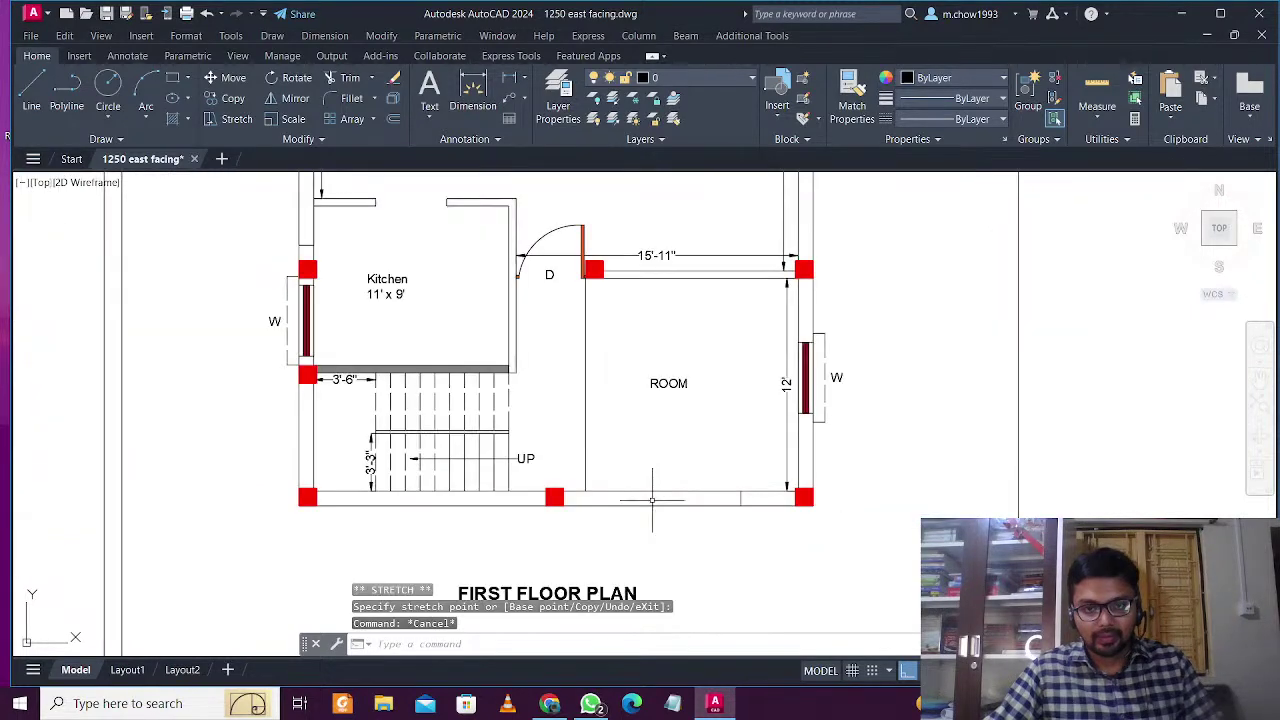
middle_click_drag(614, 444, 635, 490)
type("o")
key("Return")
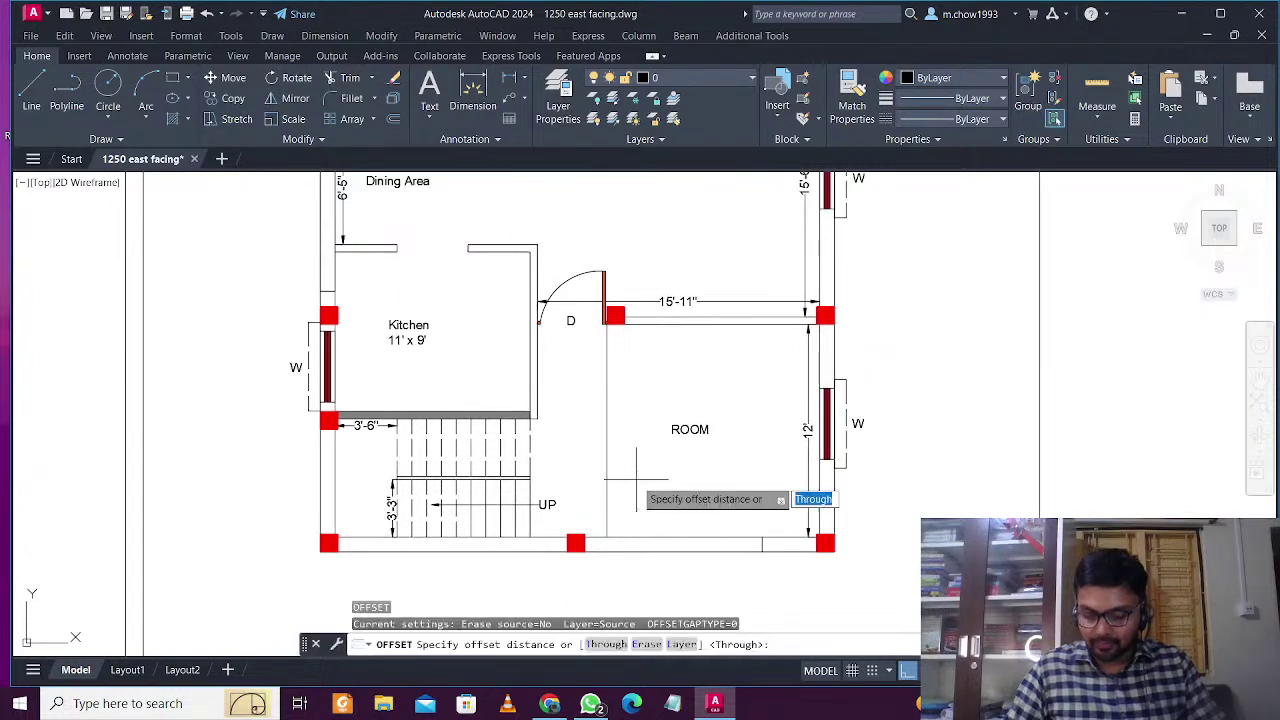
type("5")
key("Return")
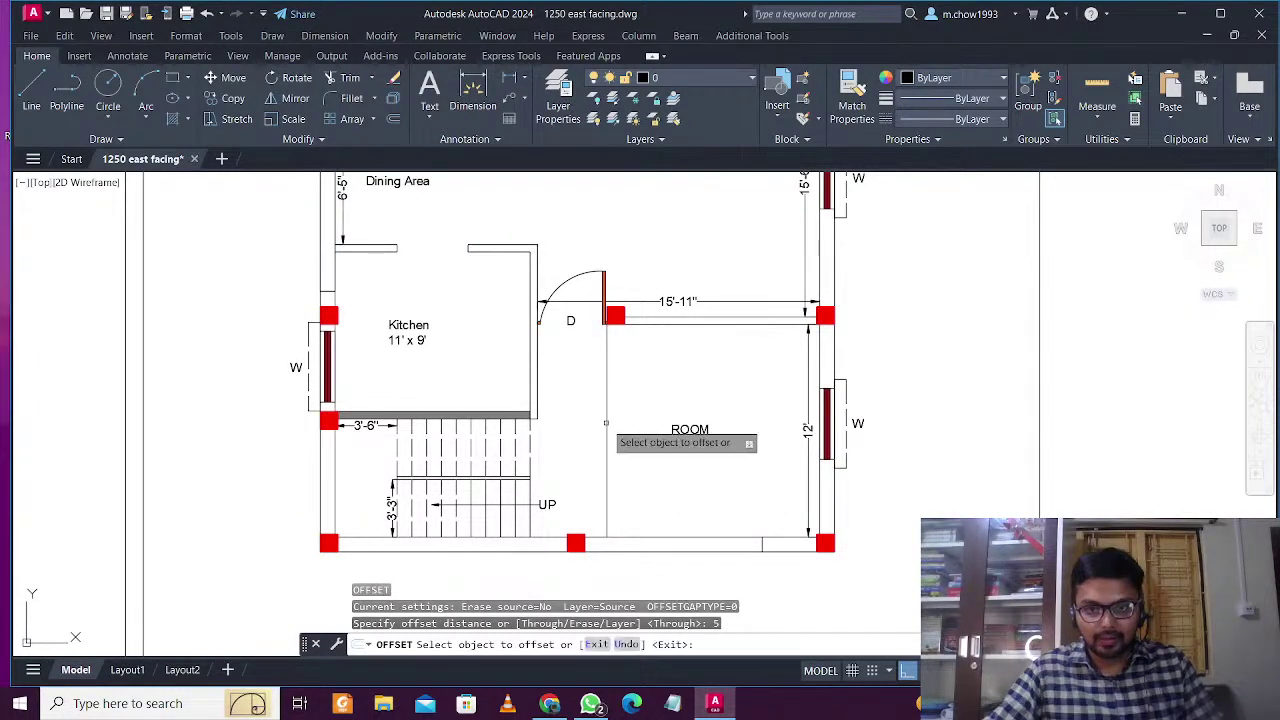
left_click(765, 473)
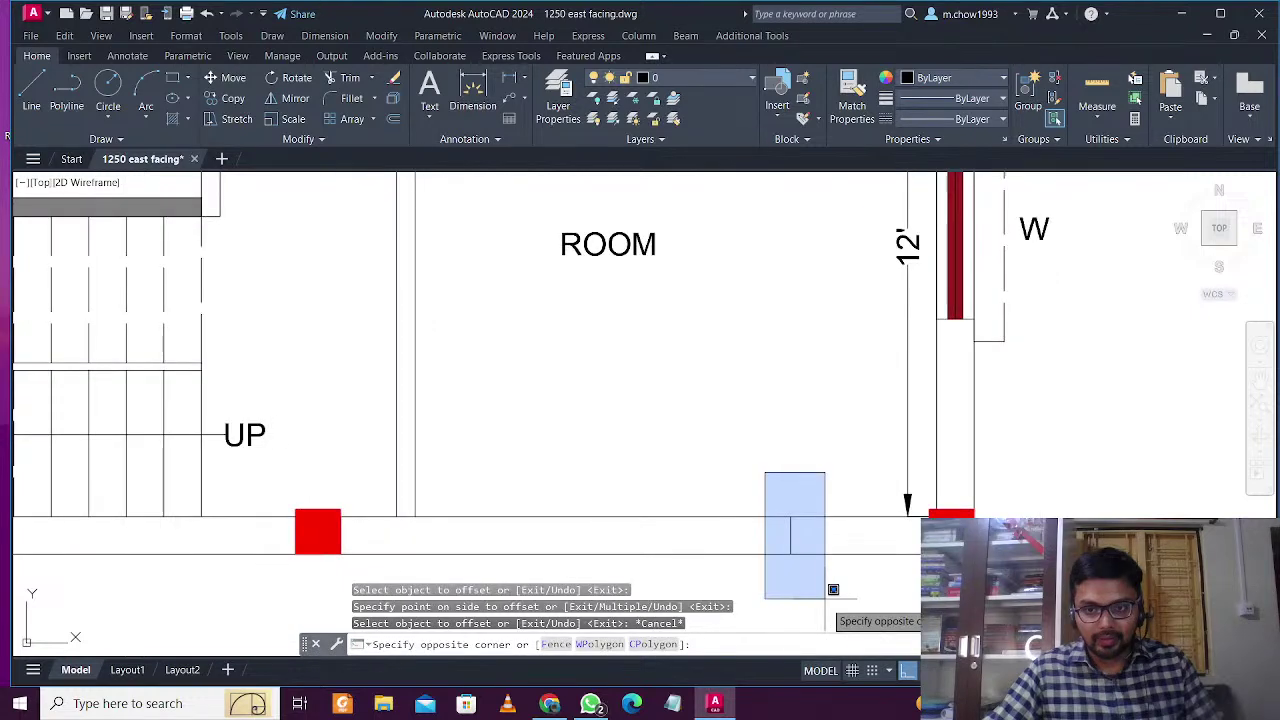
key("Escape")
scroll(788, 524, "down", 5)
middle_click_drag(607, 489, 619, 501)
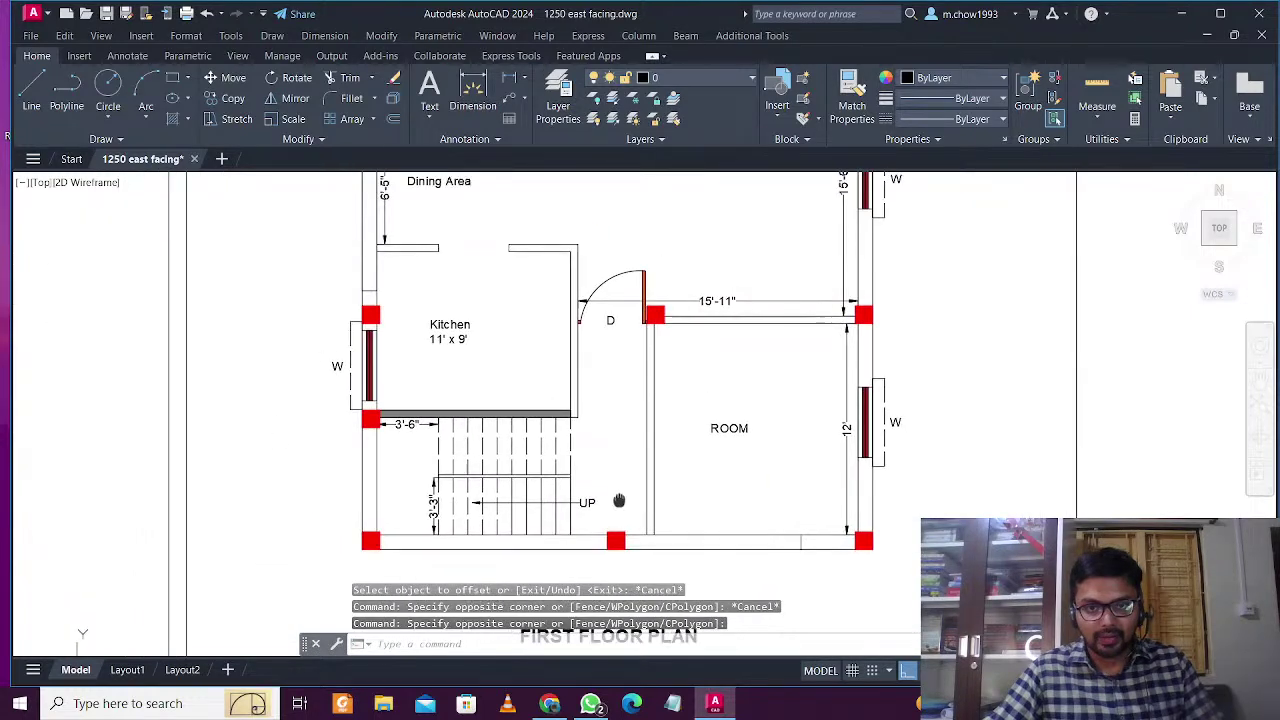
scroll(668, 531, "up", 2)
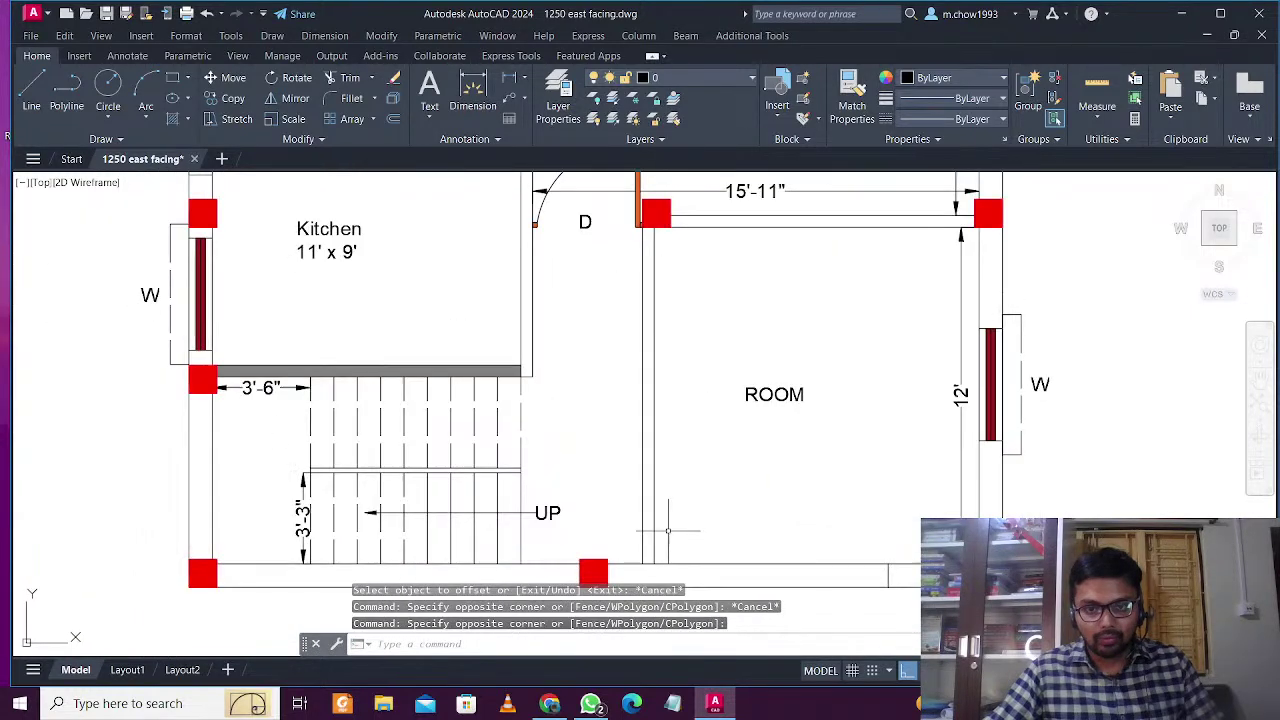
Offset the front wall's inner line 3'3" up into the ROOM as a guide for the door opening
middle_click_drag(699, 523, 727, 490)
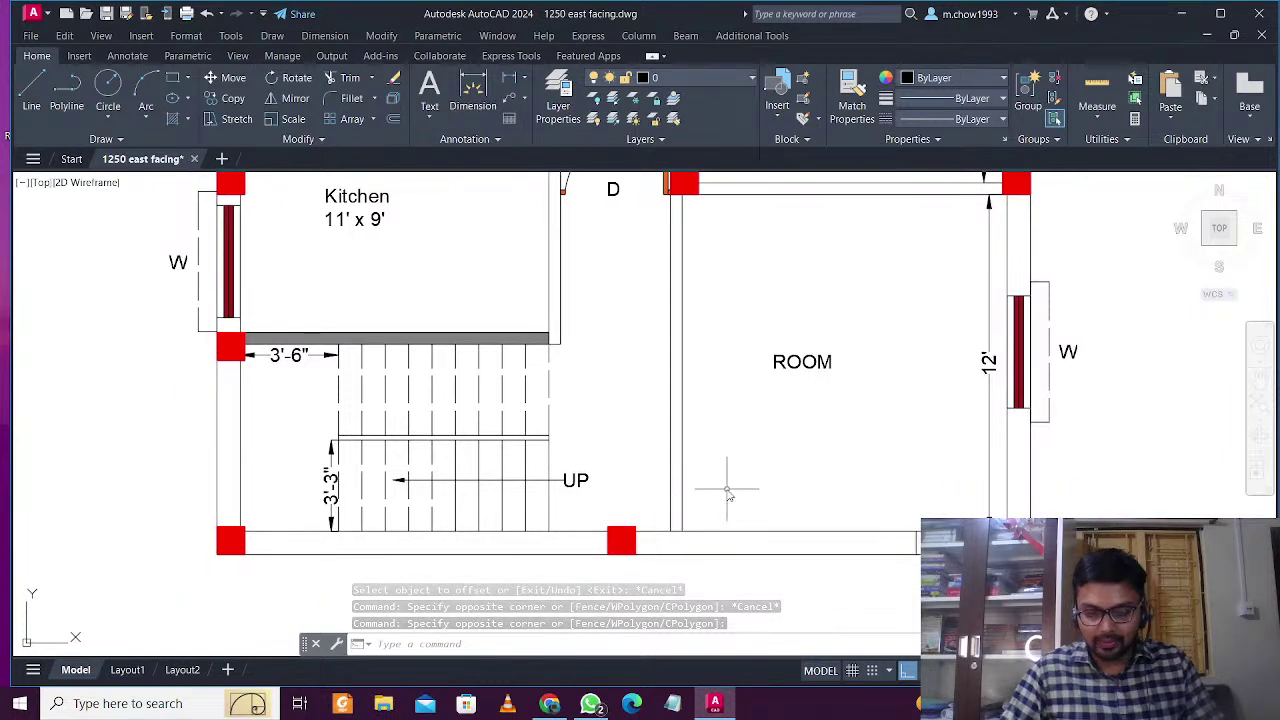
scroll(728, 492, "down", 7)
type("o")
key("Return")
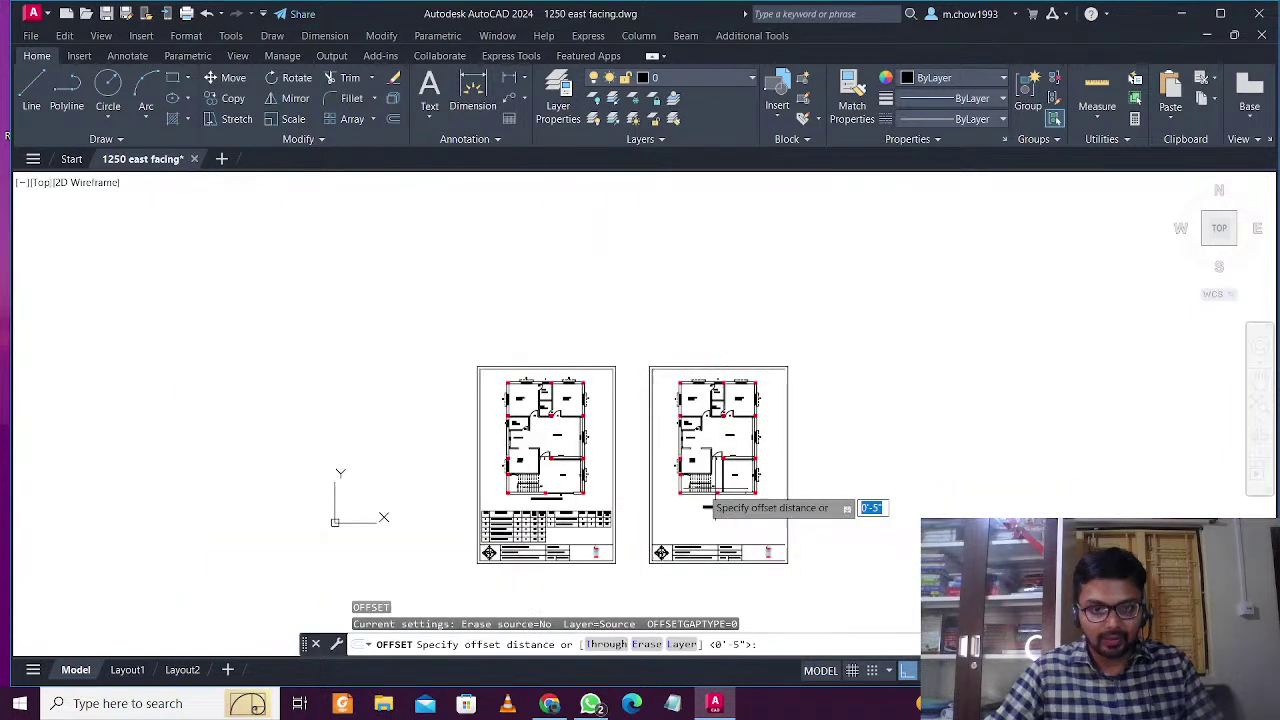
scroll(528, 535, "up", 5)
scroll(348, 443, "down", 4)
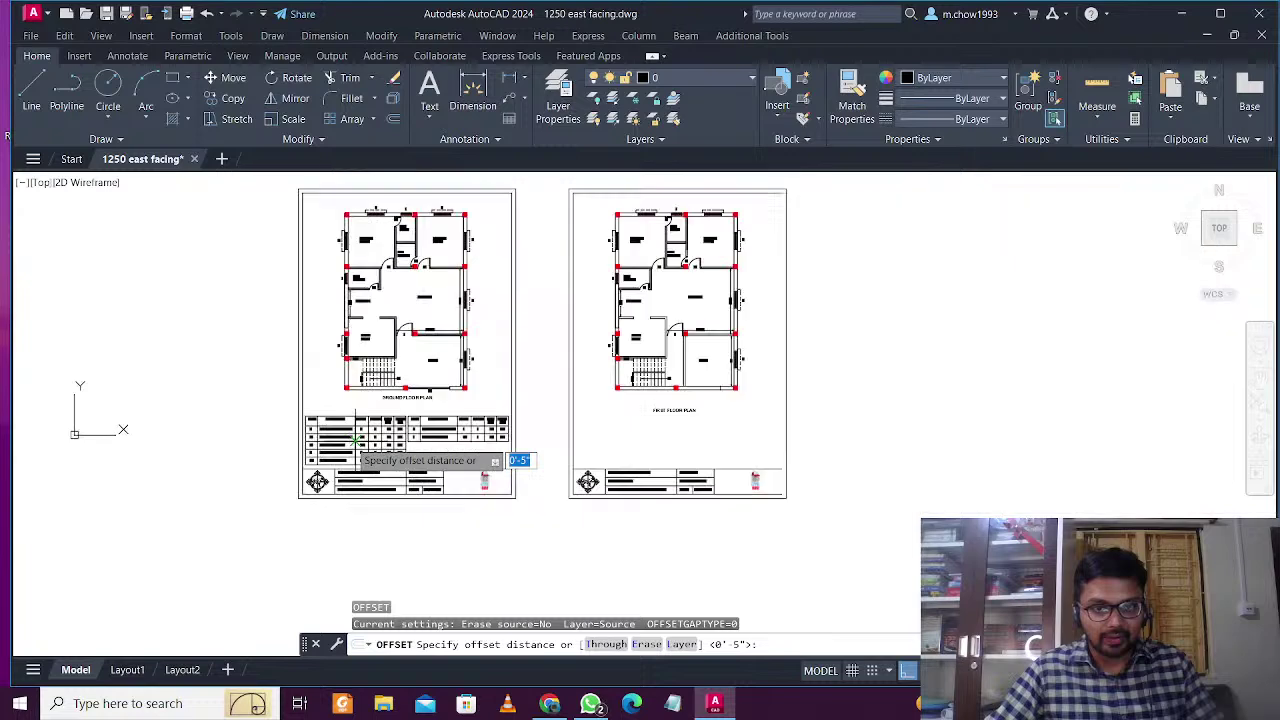
middle_click_drag(520, 392, 432, 455)
scroll(583, 432, "up", 3)
scroll(666, 470, "up", 2)
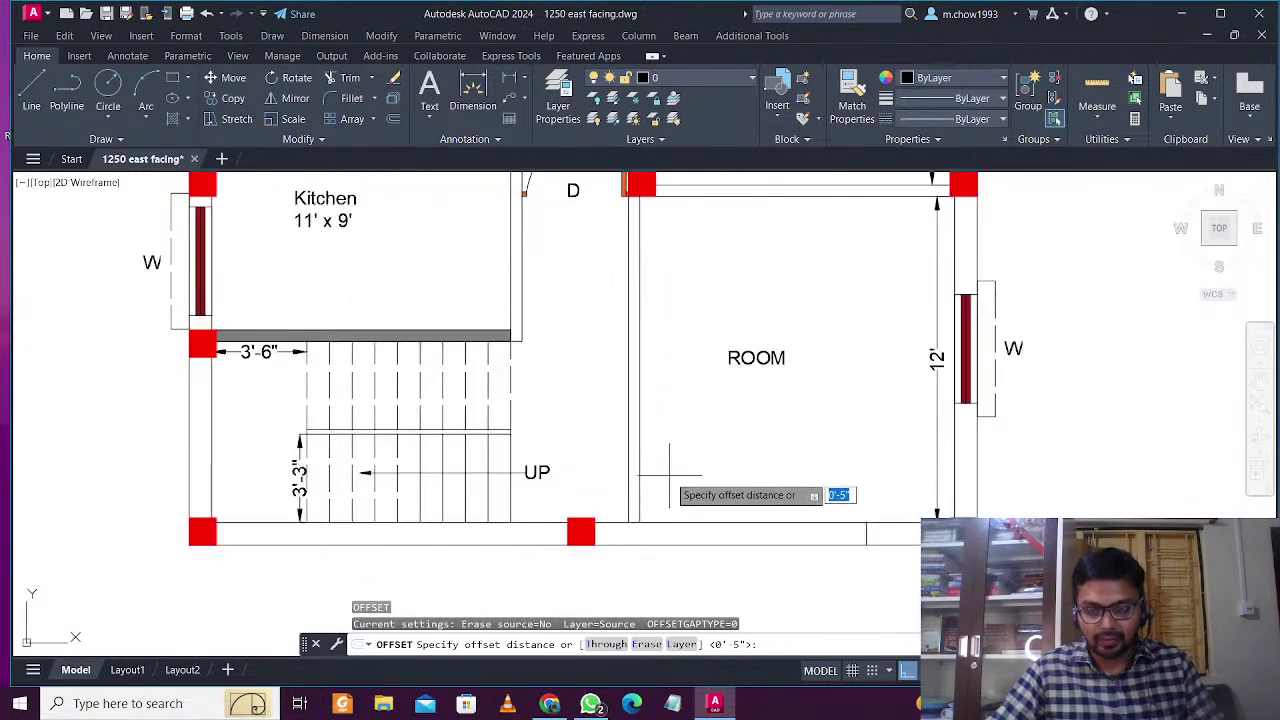
type("3")
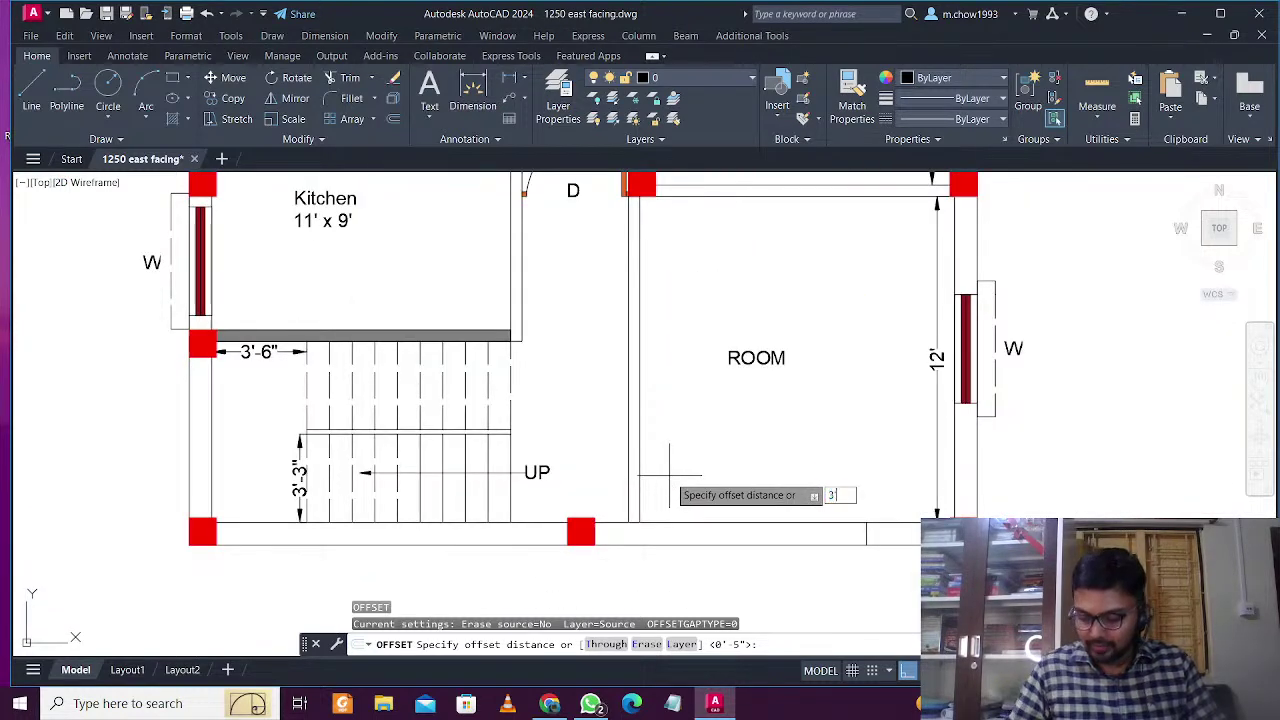
type("'3")
key("Return")
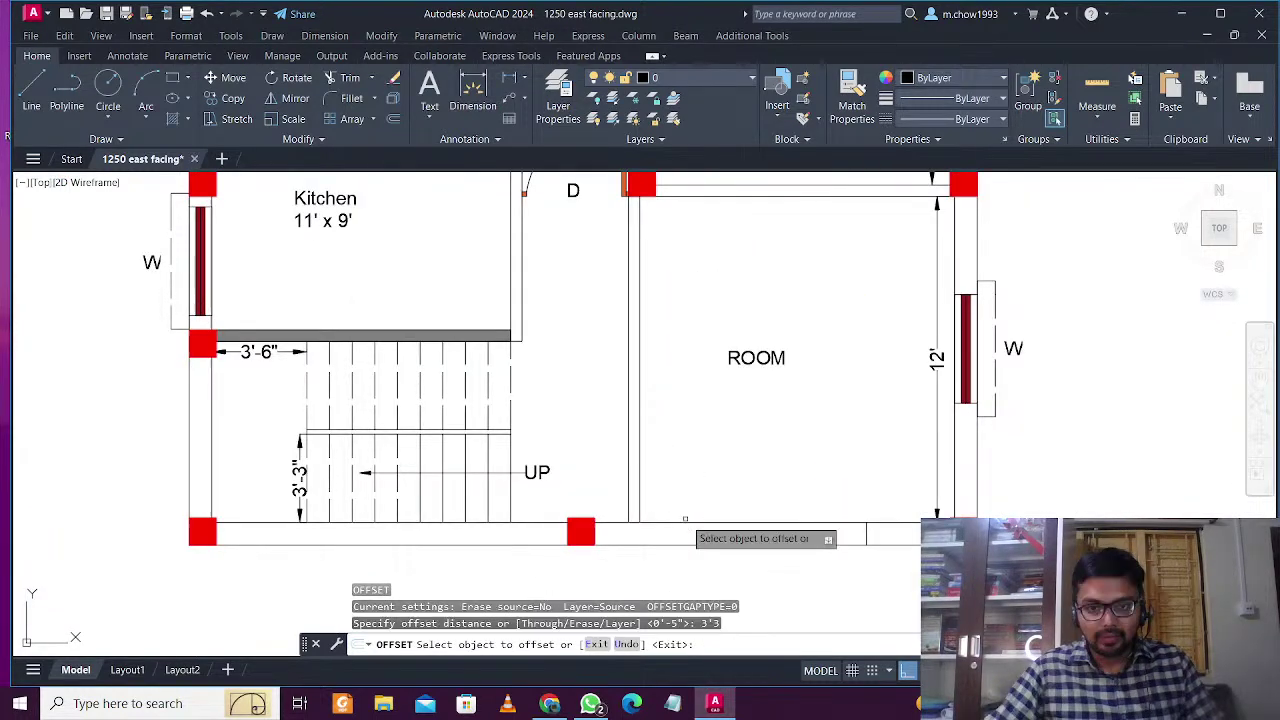
Trim both partition lines below the offset guide line to open a doorway, and erase the guide line
left_click(687, 477)
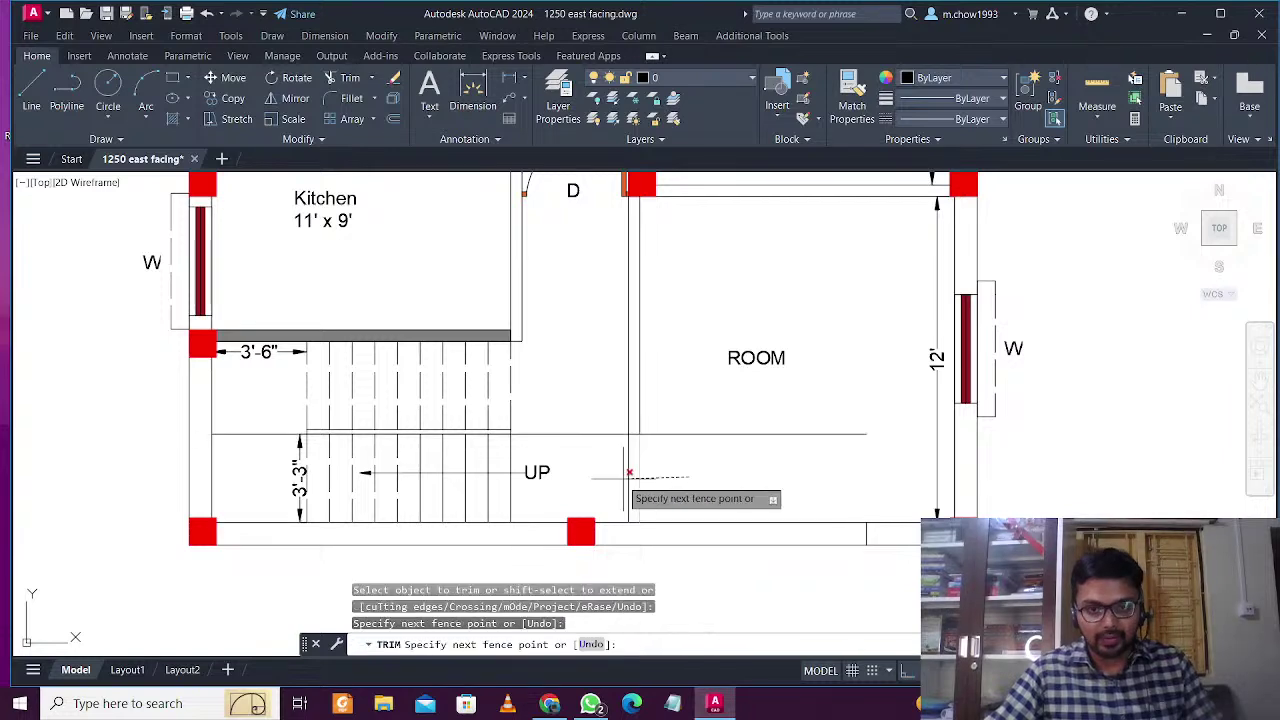
left_click(620, 477)
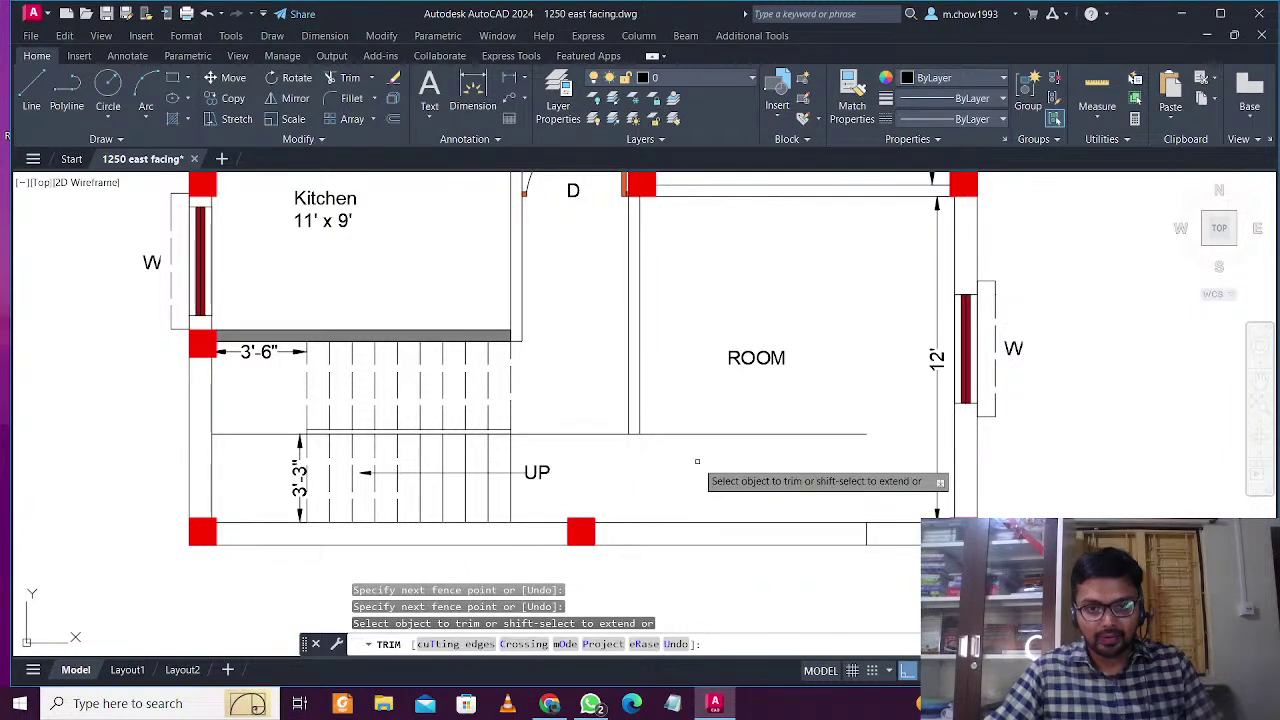
left_click(697, 461)
key("Return")
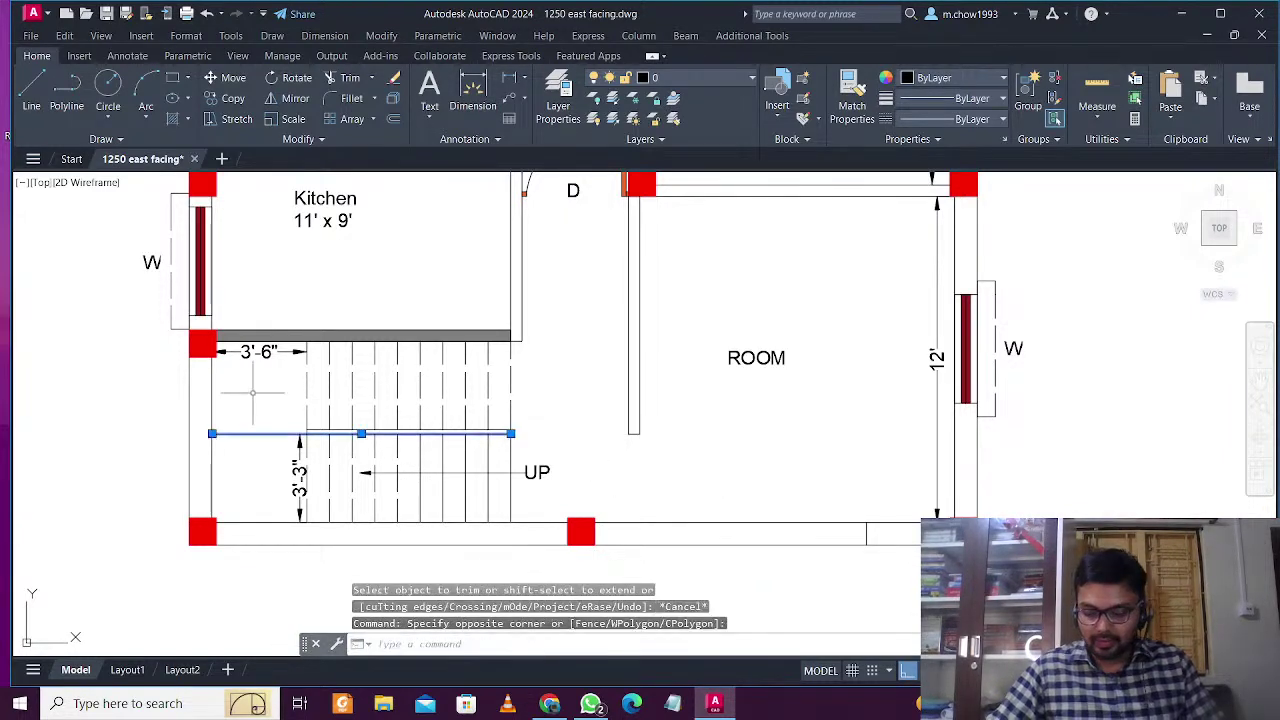
key("Delete")
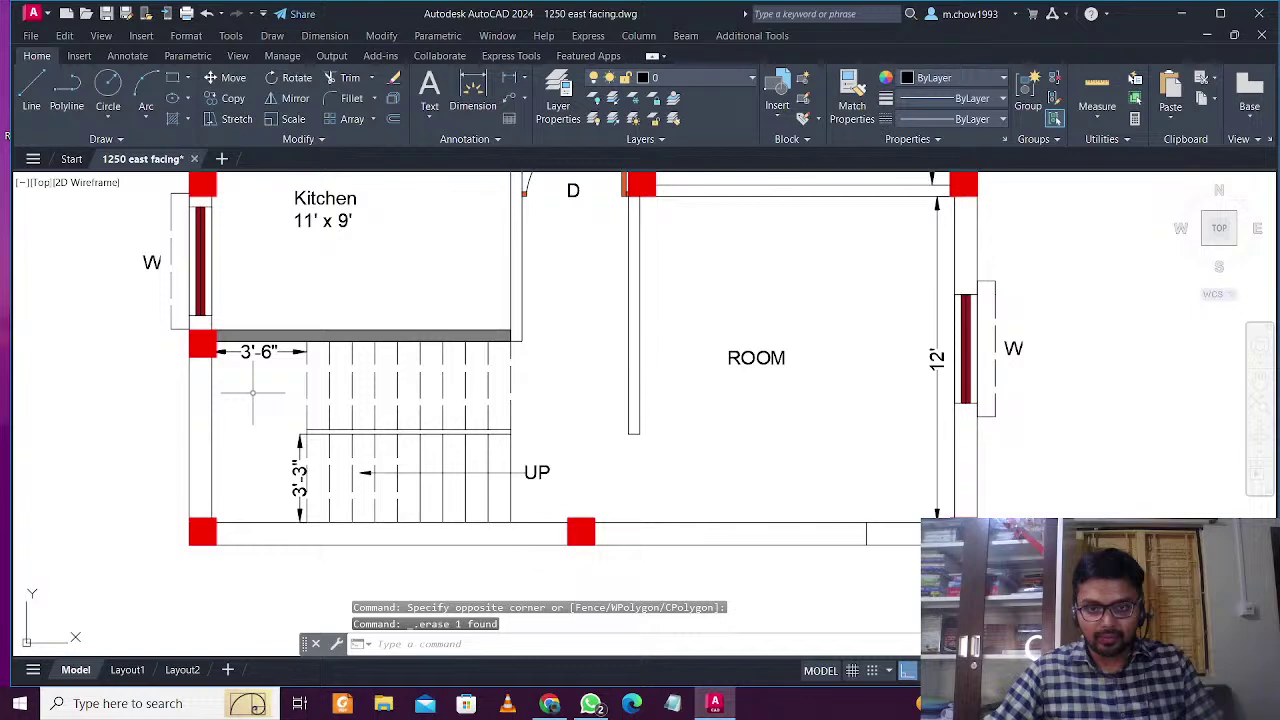
Copy the main door's D label to the opening below the partition wall and change the copy to D1
scroll(620, 540, "down", 4)
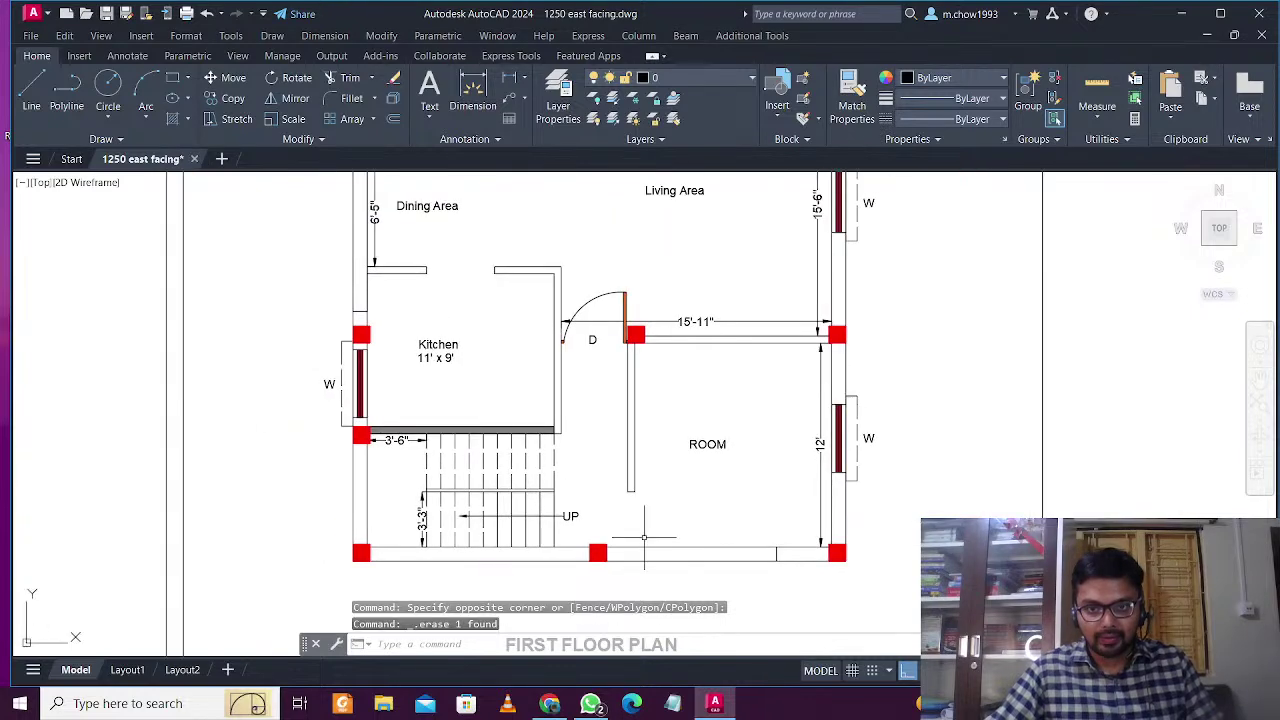
middle_click_drag(572, 391, 666, 443)
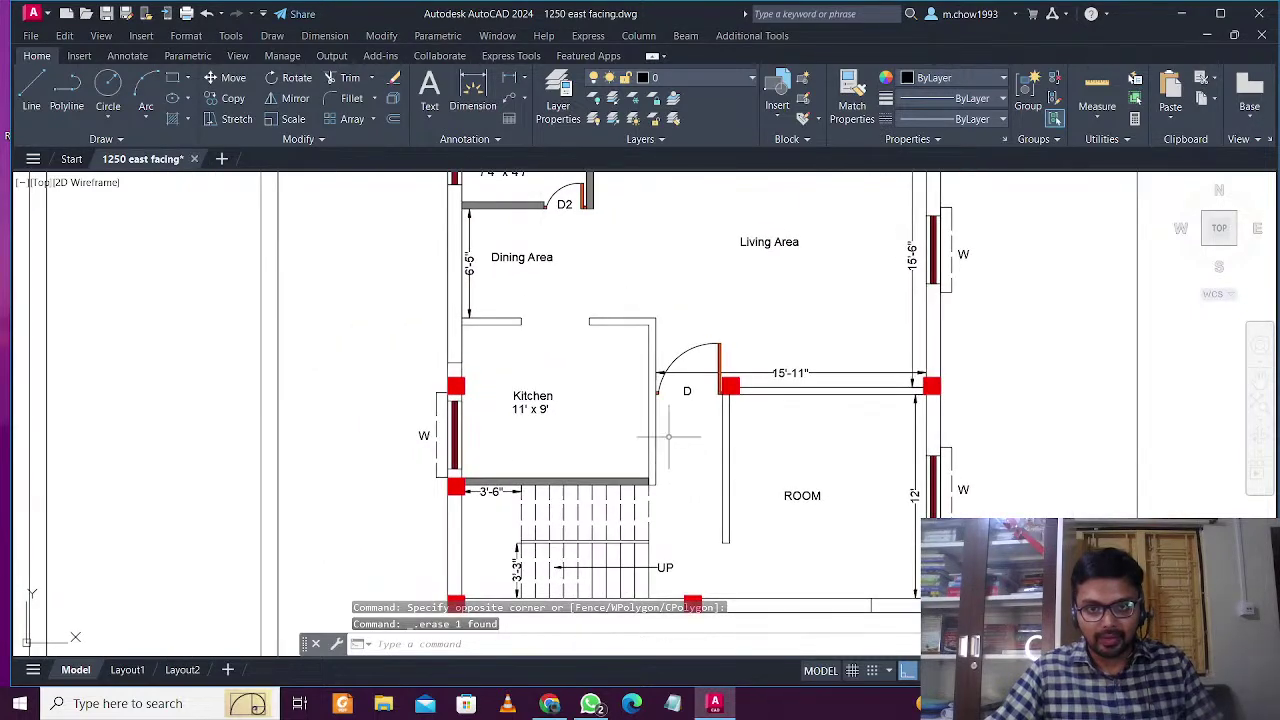
scroll(668, 436, "up", 3)
left_click(800, 397)
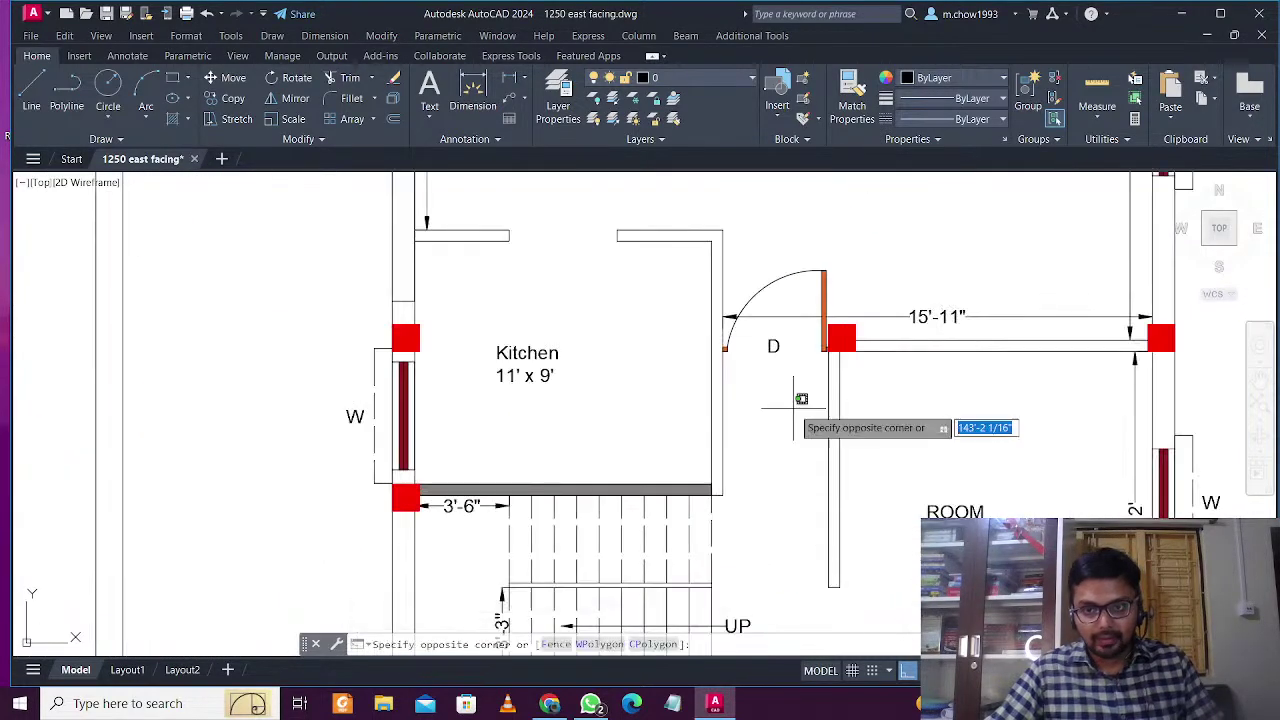
left_click(766, 343)
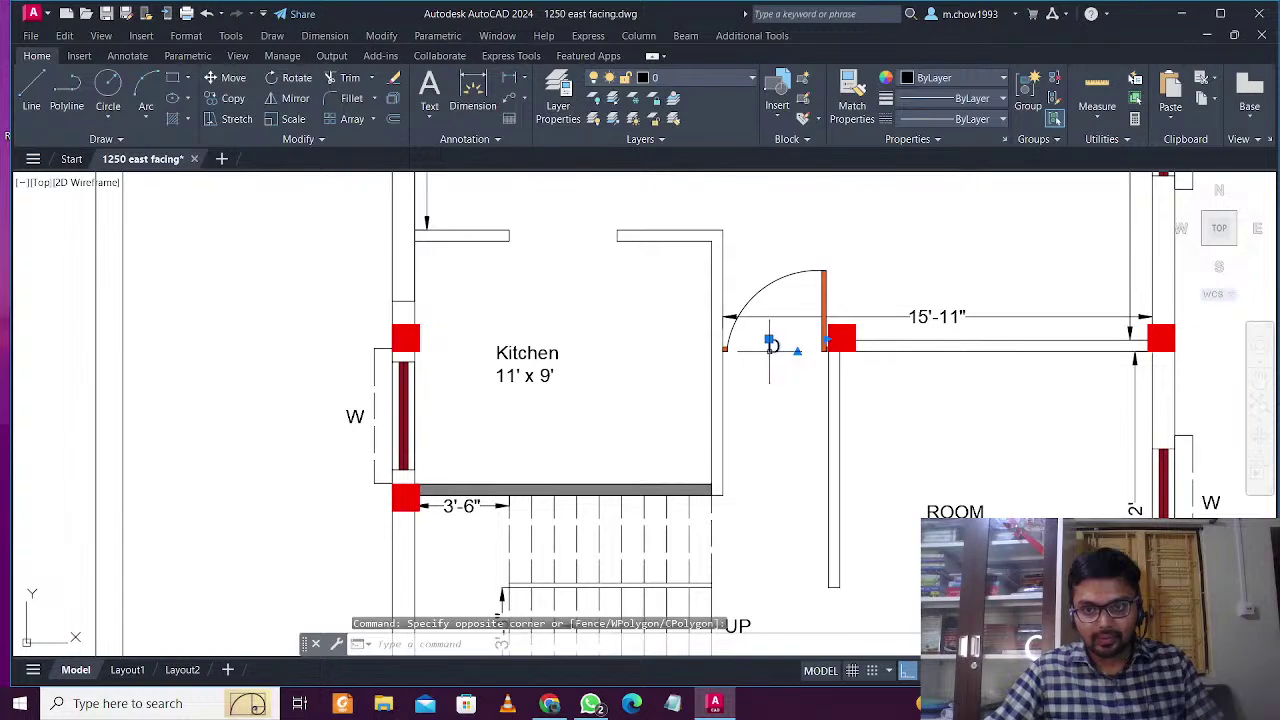
left_click(247, 97)
left_click(774, 350)
middle_click_drag(774, 350, 644, 218)
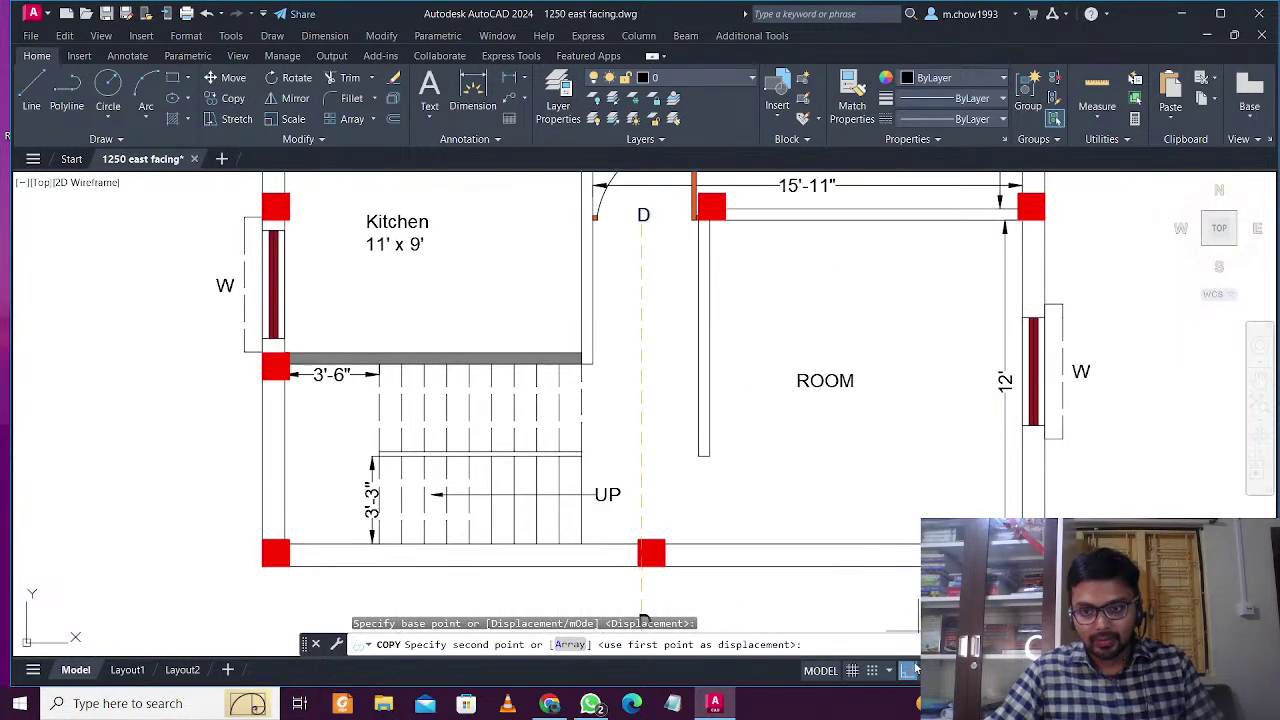
left_click(704, 501)
double_click(706, 501)
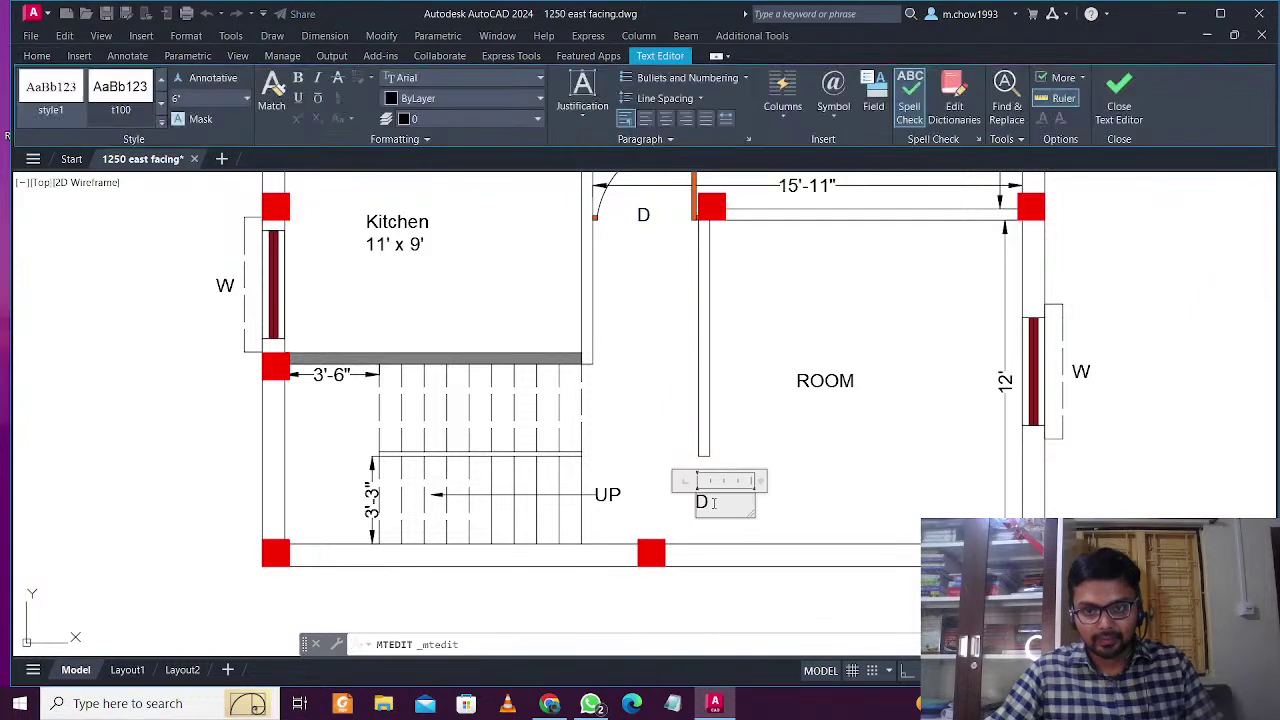
type("1")
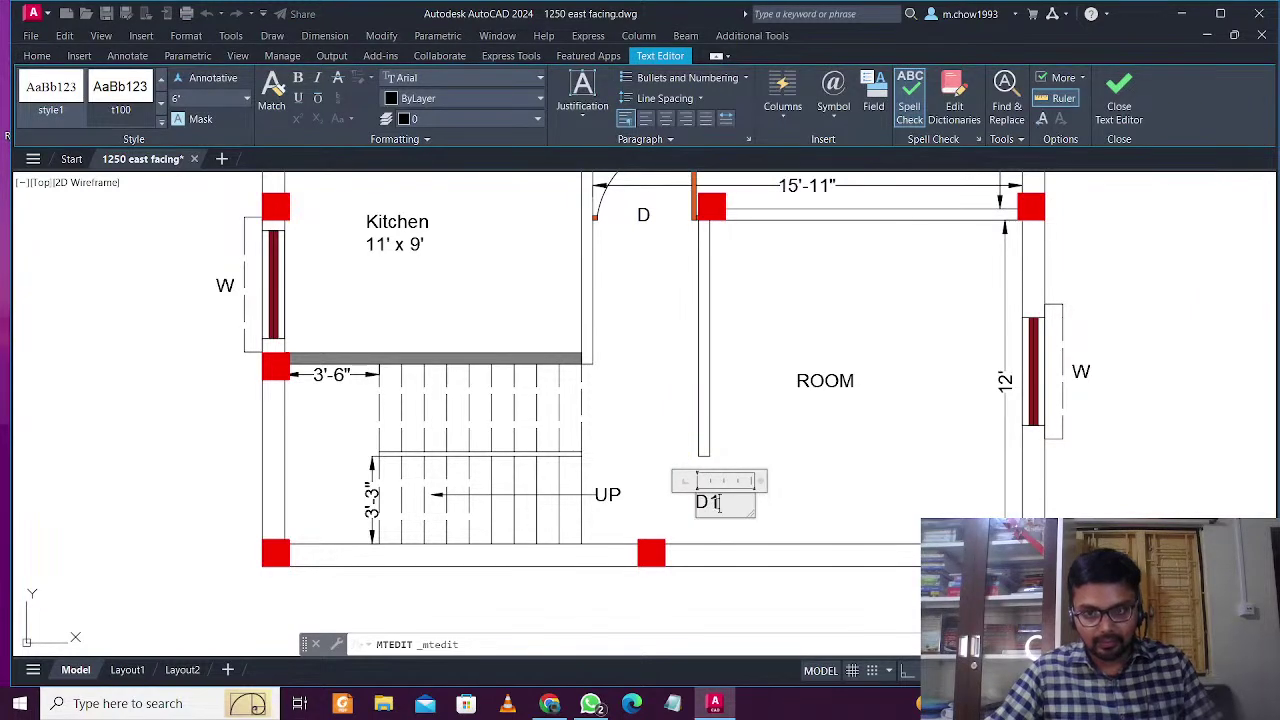
left_click(771, 509)
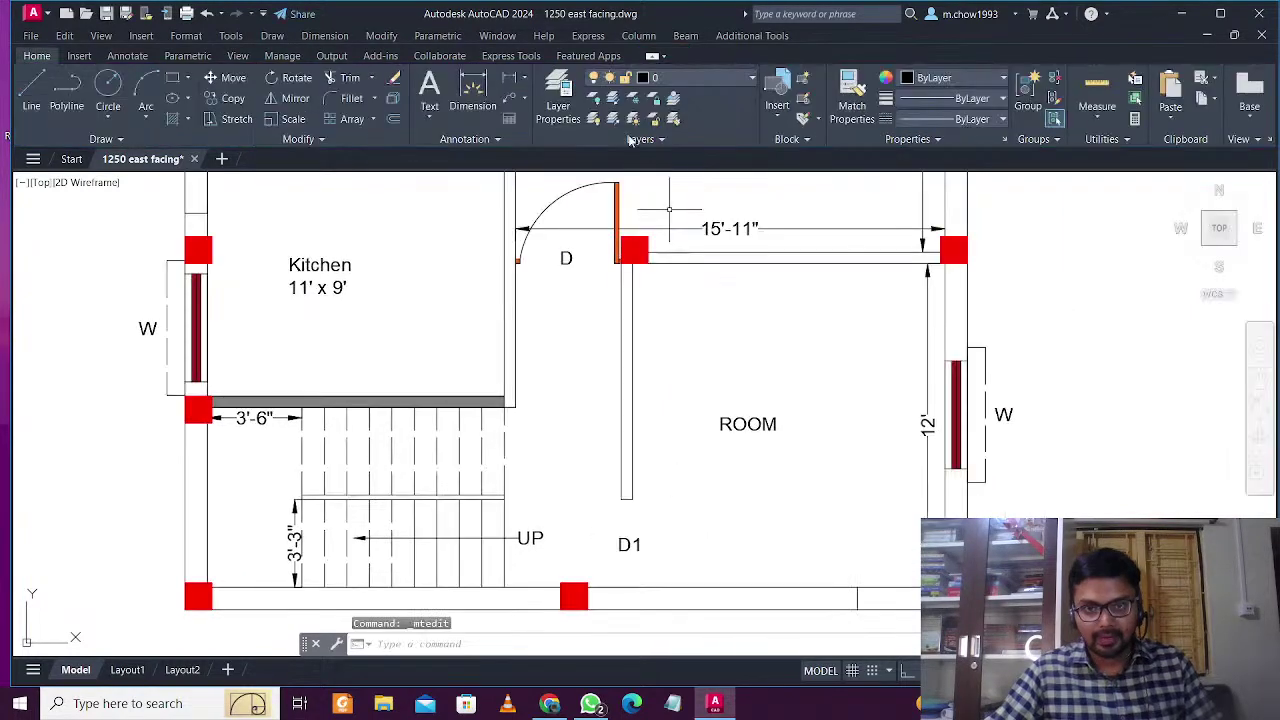
Add a horizontal linear dimension for the ROOM's width from the partition to the opposite outer wall, just below the upper wall
left_click(509, 78)
left_click(632, 275)
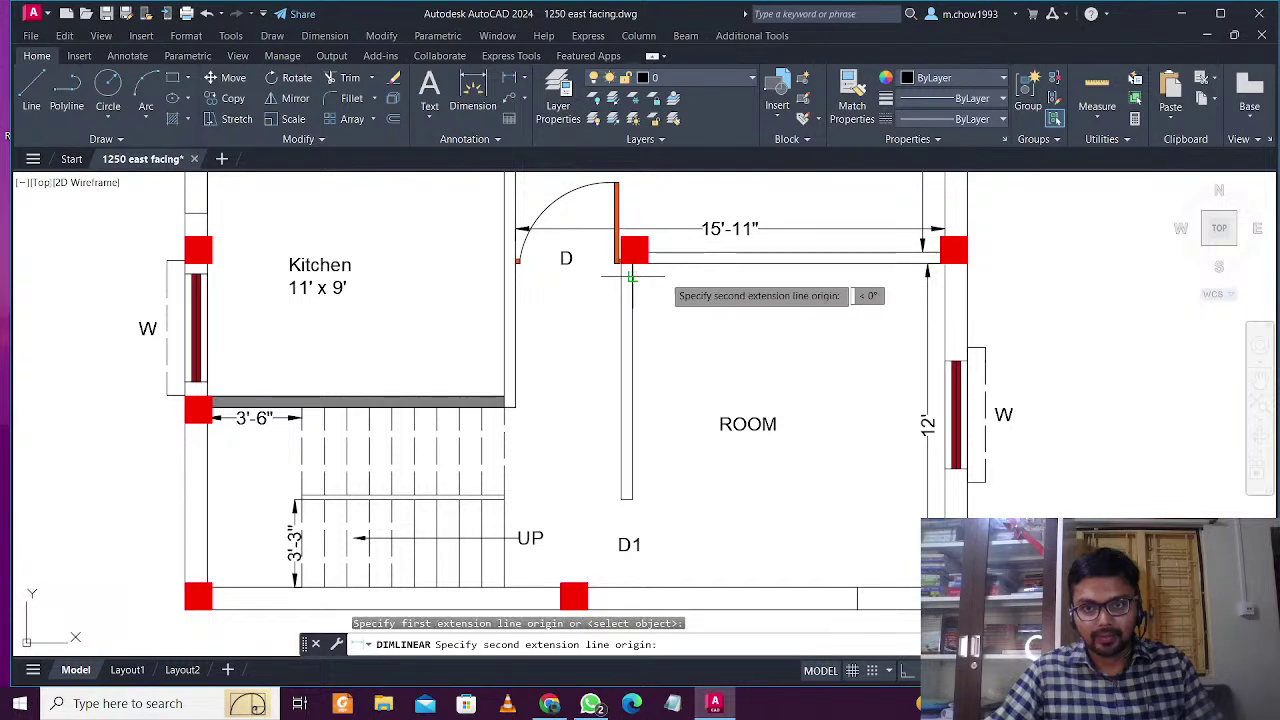
left_click(927, 272)
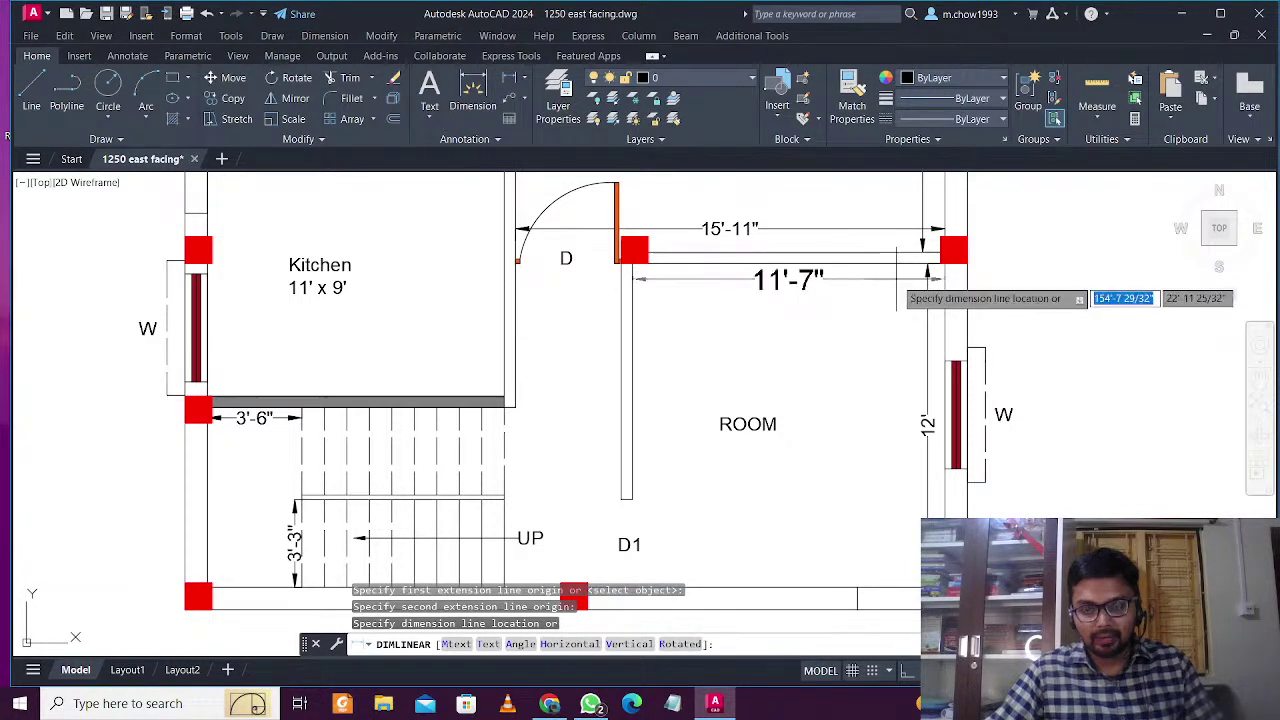
left_click(896, 279)
Add the size 11'7" X 12' on a second line under the ROOM label and center the text
double_click(748, 425)
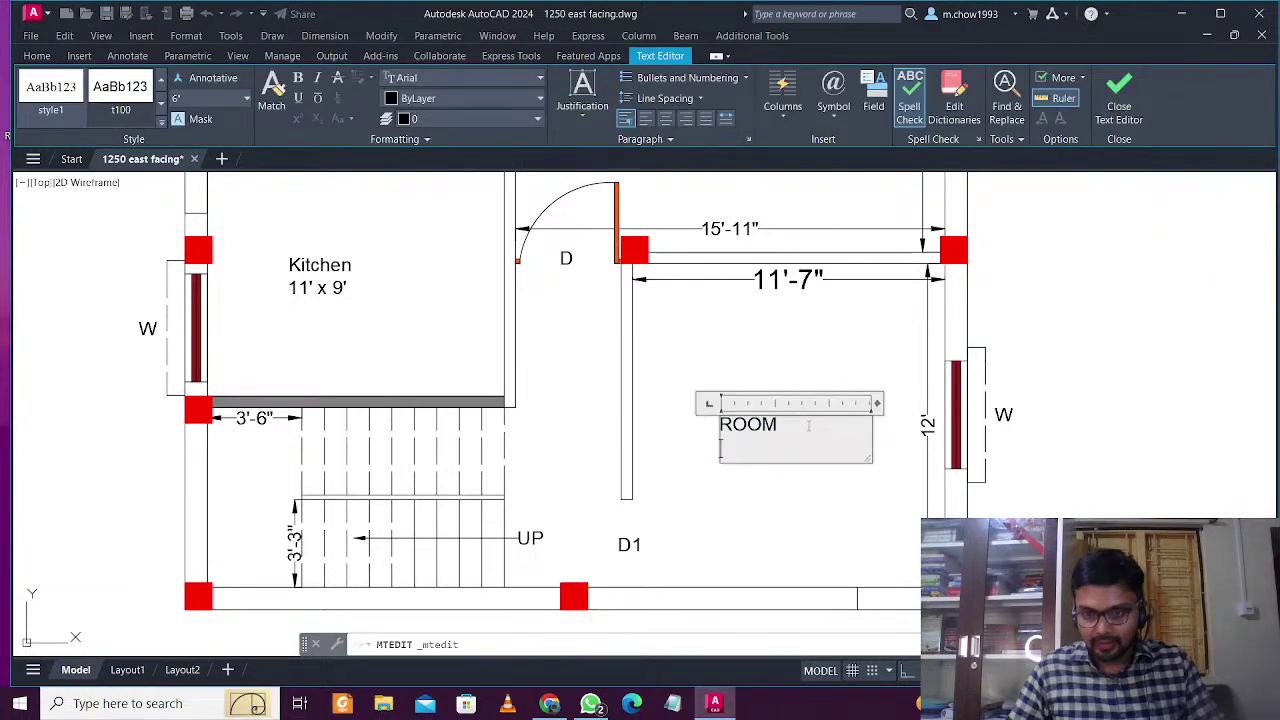
type("11'7\"")
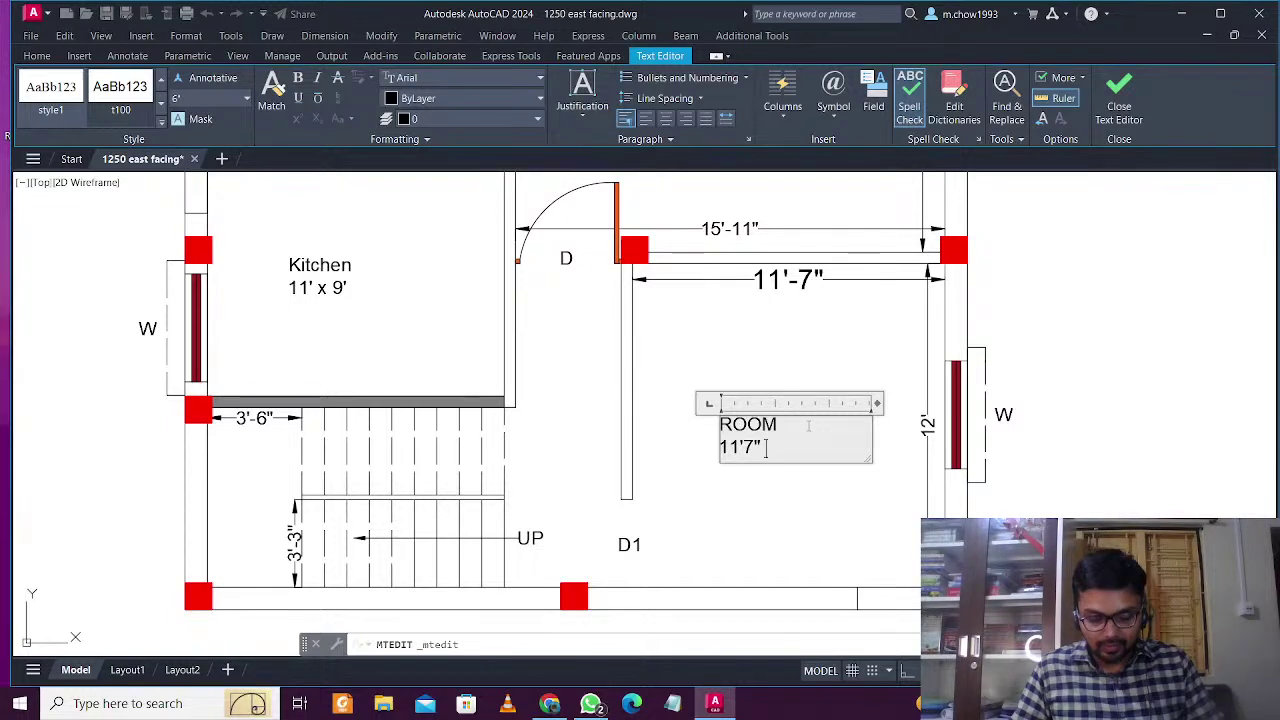
type(" X 12'")
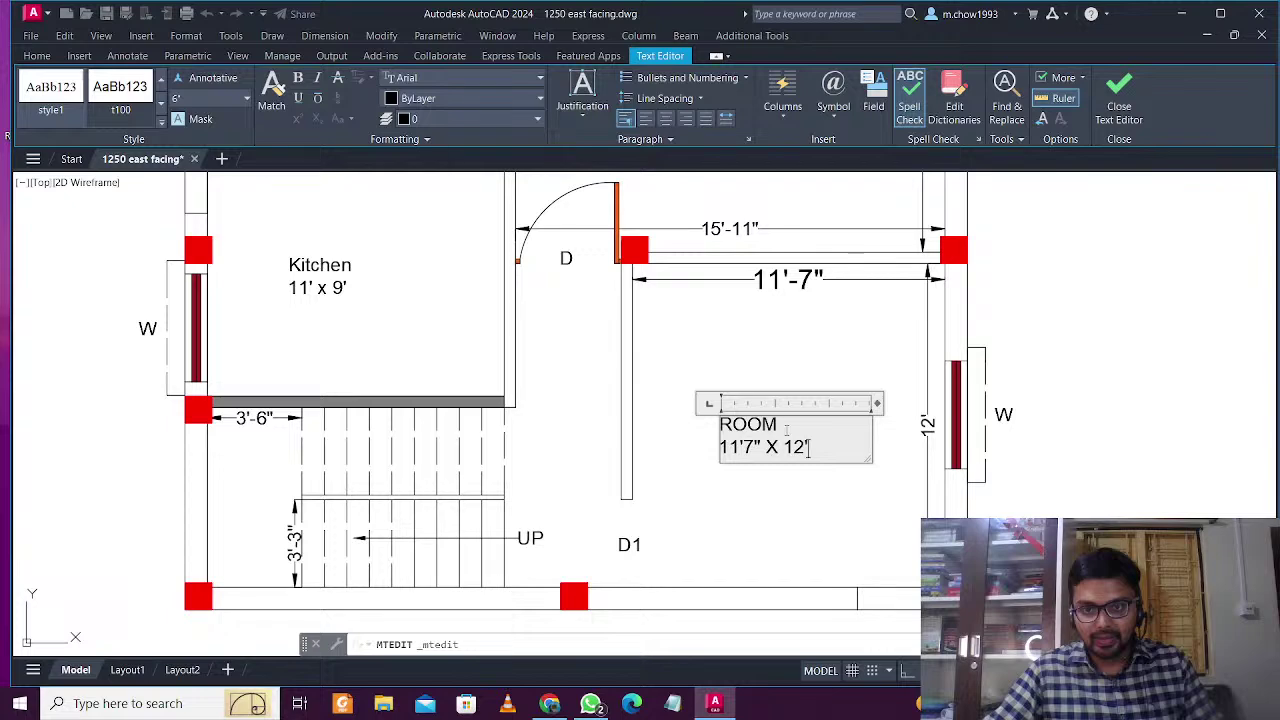
key("ctrl+a")
left_click(665, 118)
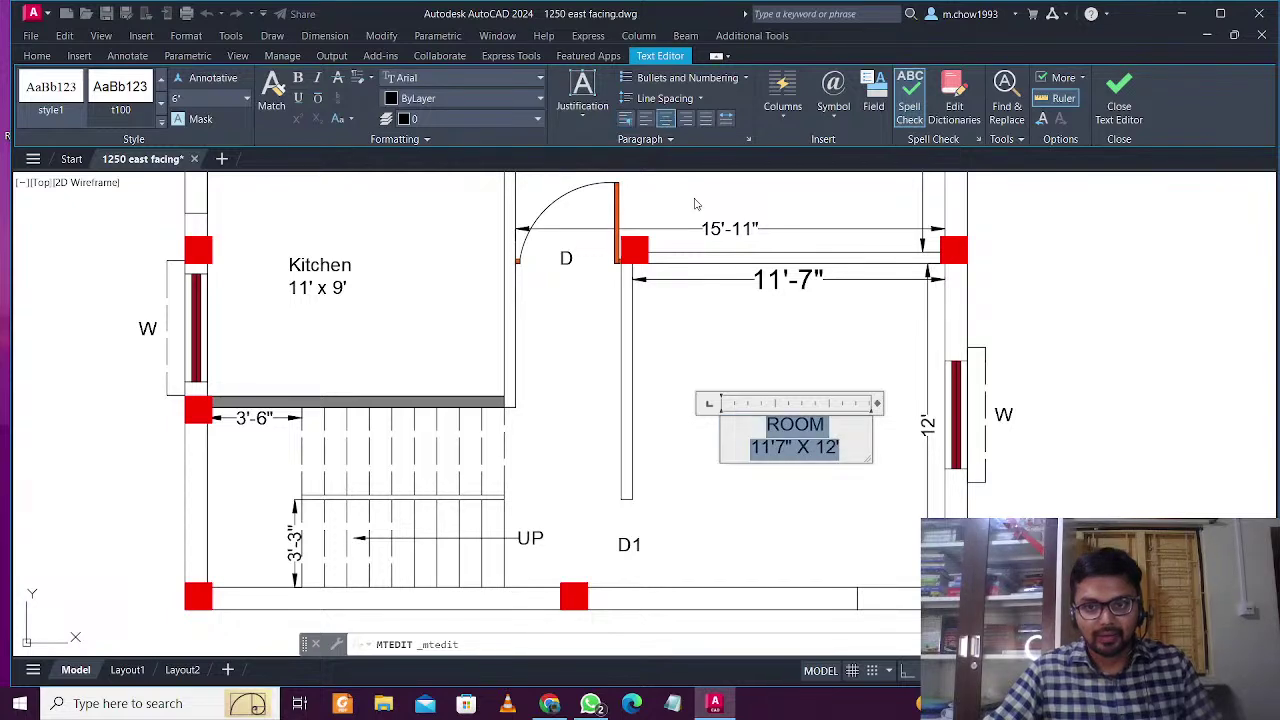
left_click(737, 470)
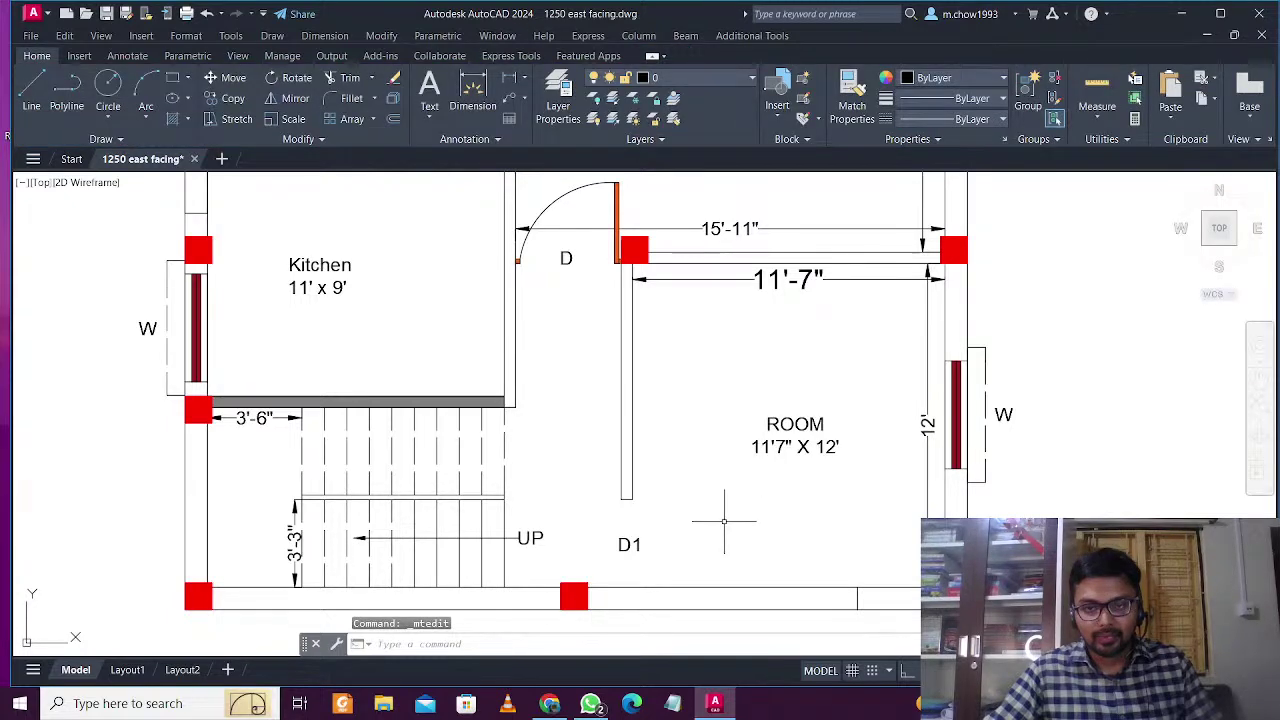
Review the first floor plan's rooms, doors and labels alongside the ground floor plan
scroll(724, 520, "down", 5)
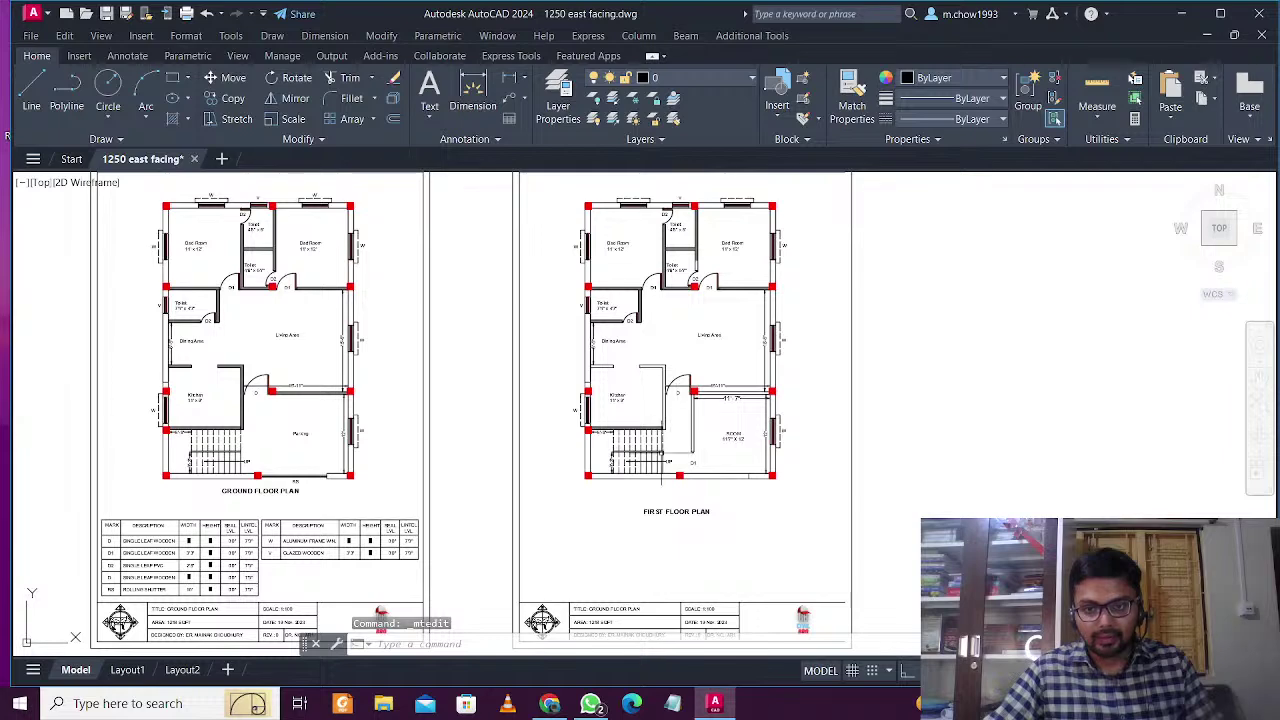
scroll(640, 455, "up", 2)
middle_click_drag(737, 461, 732, 525)
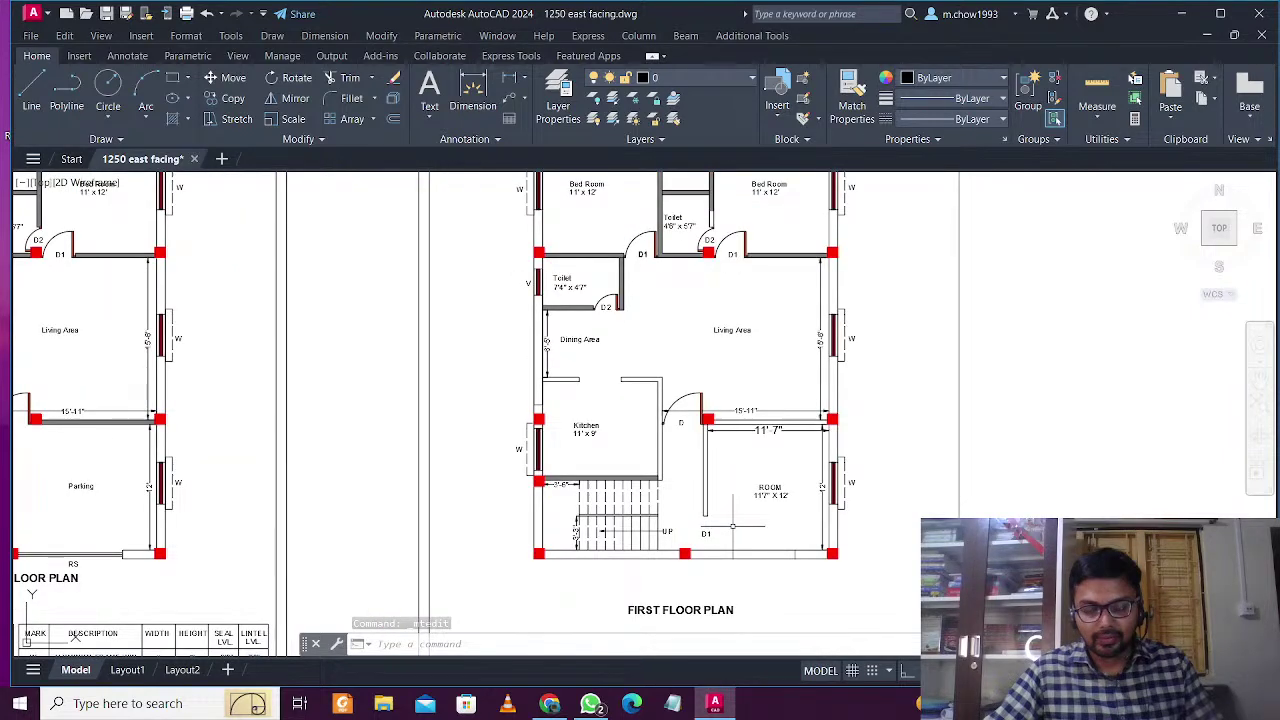
scroll(732, 525, "up", 2)
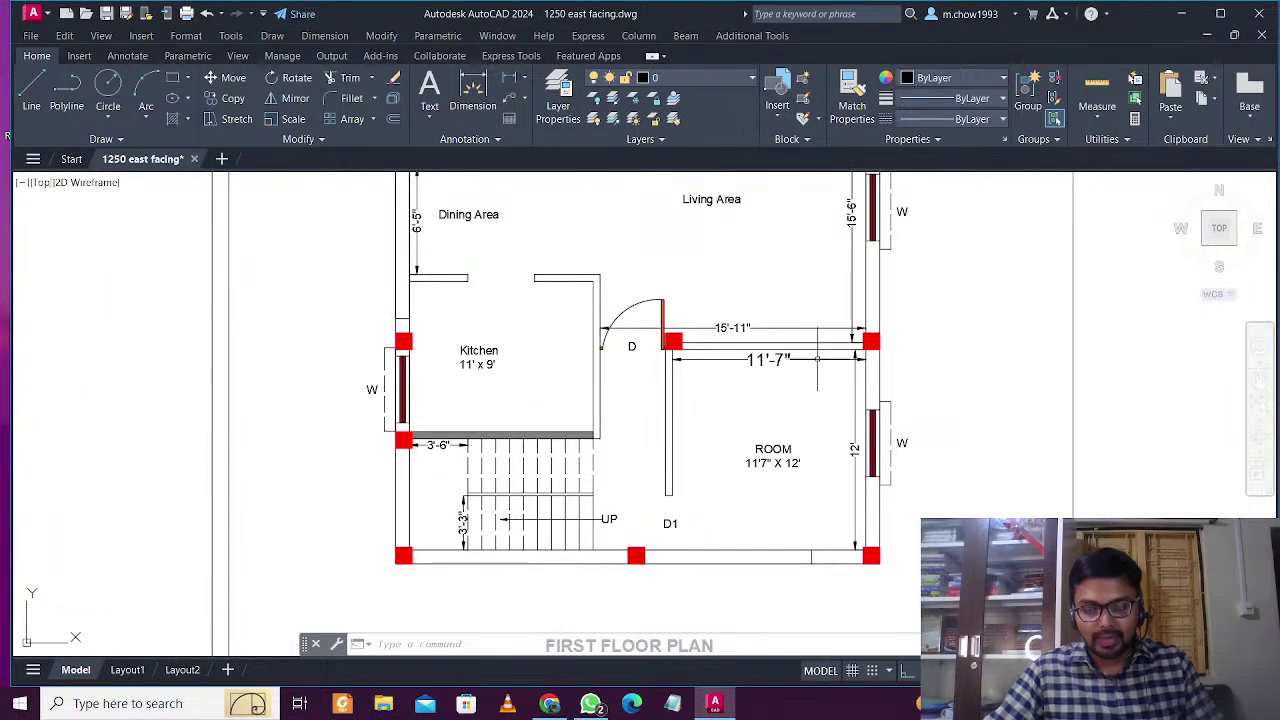
scroll(790, 428, "down", 2)
middle_click_drag(800, 424, 818, 596)
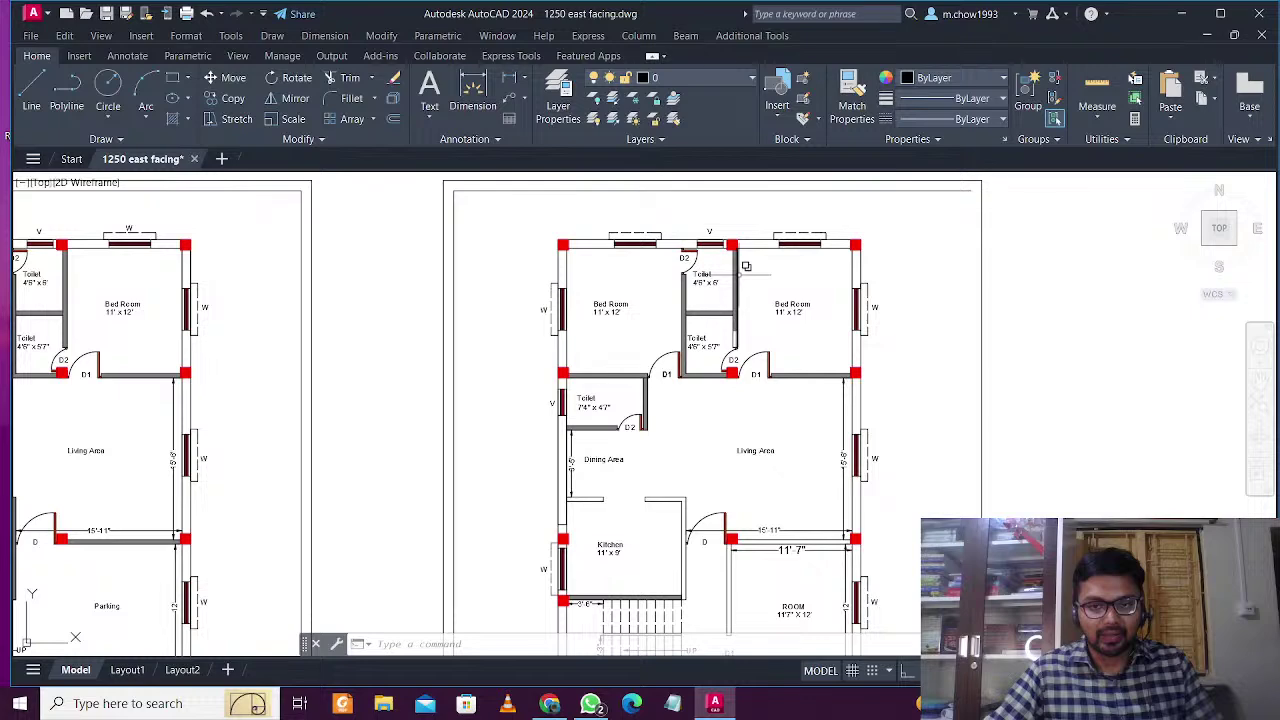
middle_click_drag(842, 625, 816, 514)
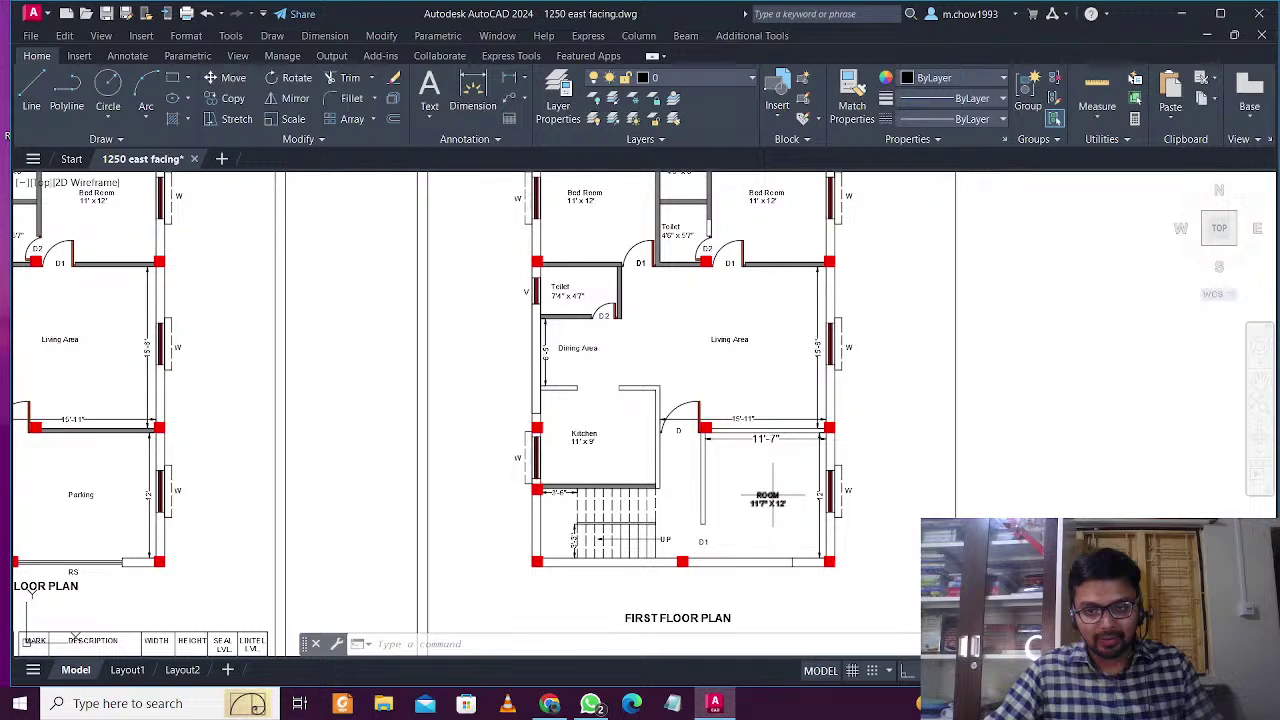
scroll(760, 497, "up", 3)
scroll(740, 503, "down", 5)
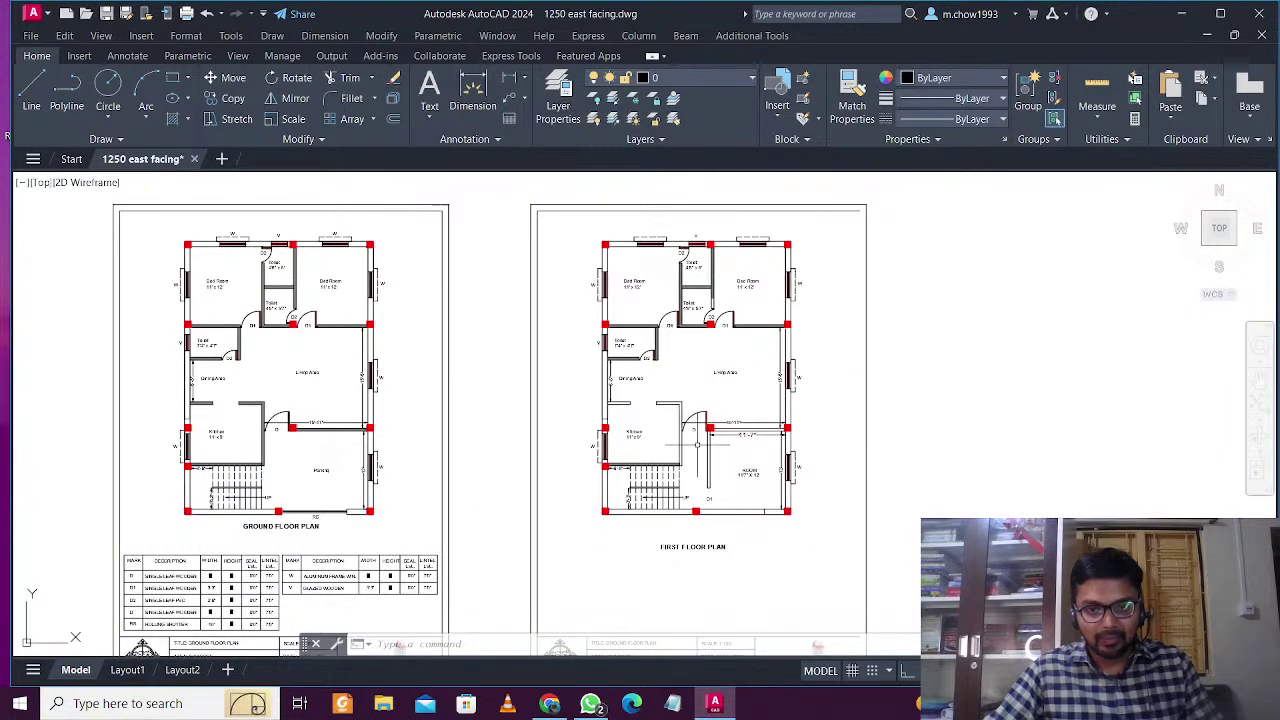
scroll(690, 395, "up", 2)
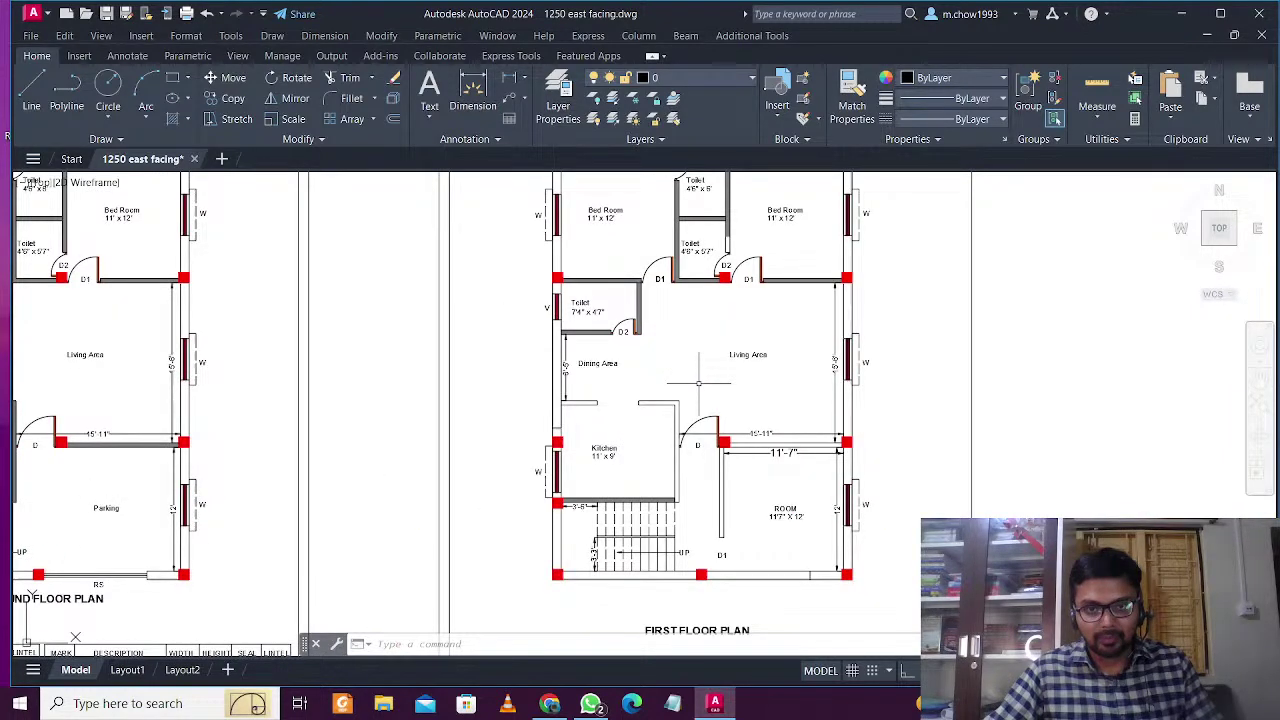
Copy the D1 door of the right-hand bedroom down beside the D1 label at the ROOM's opening
scroll(745, 206, "up", 5)
left_click(754, 397)
key("Escape")
left_click(768, 447)
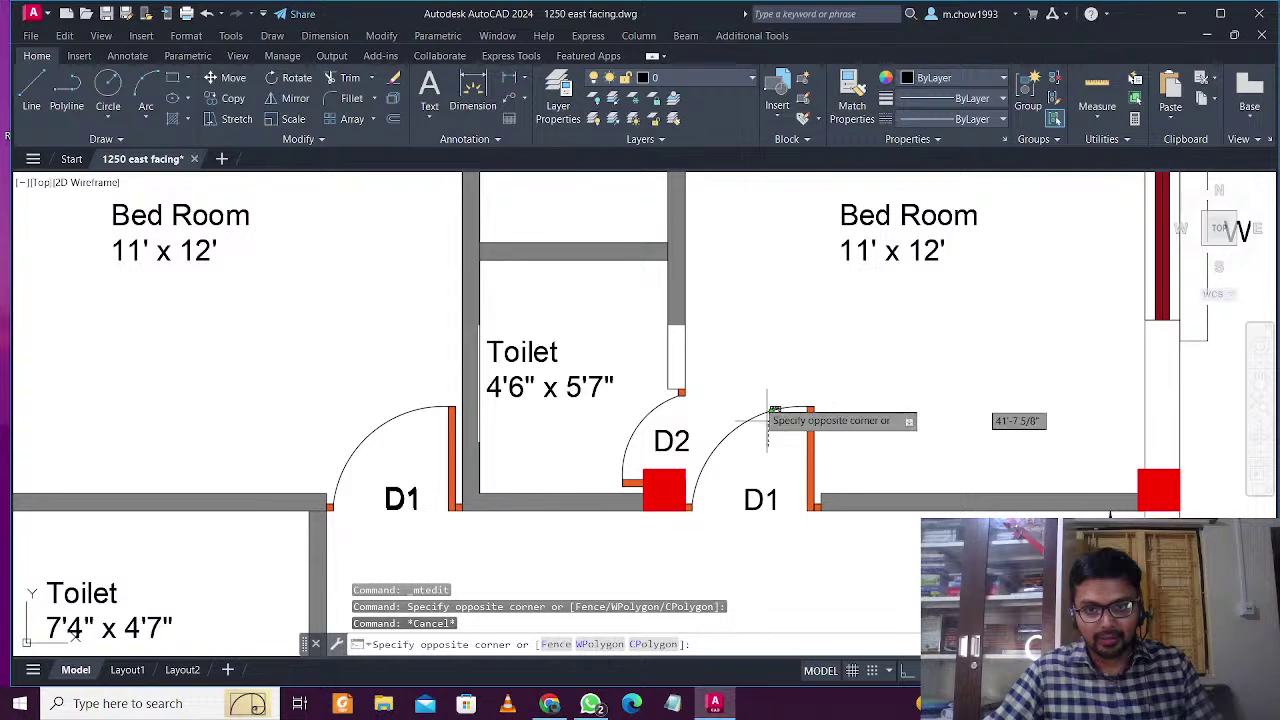
left_click(766, 414)
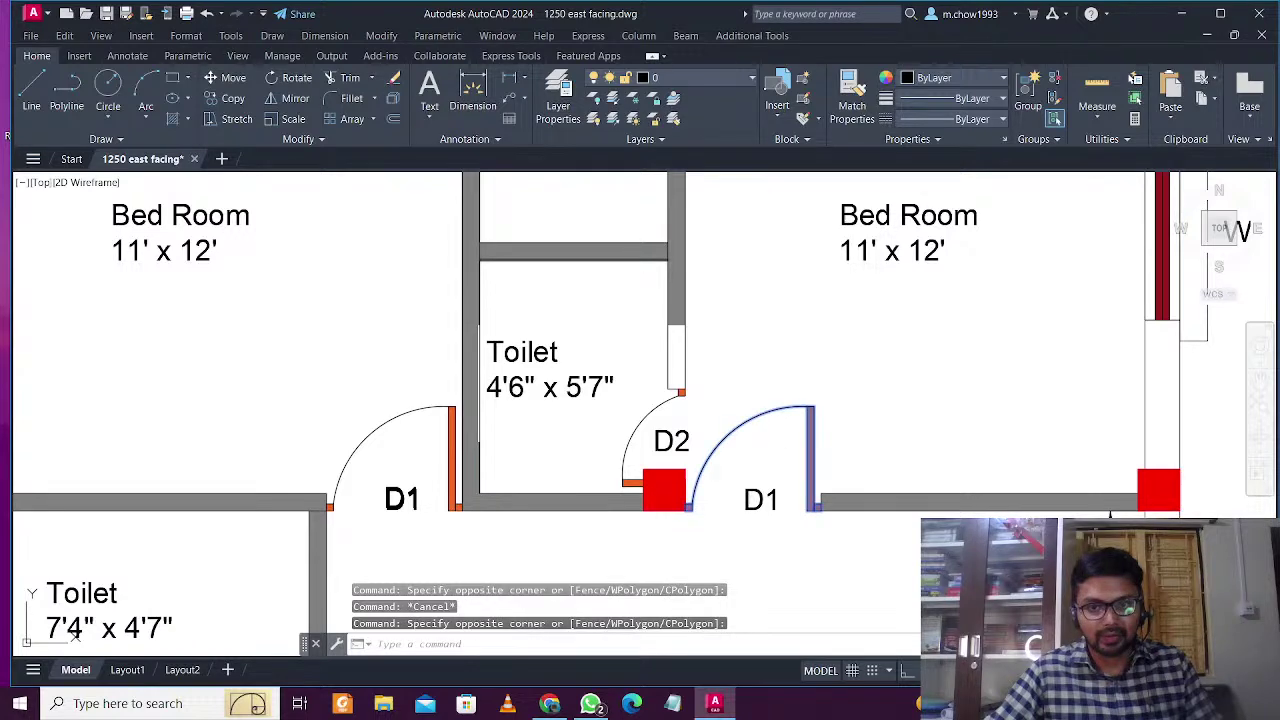
type("co")
key("Return")
left_click(817, 508)
scroll(873, 553, "up", 2)
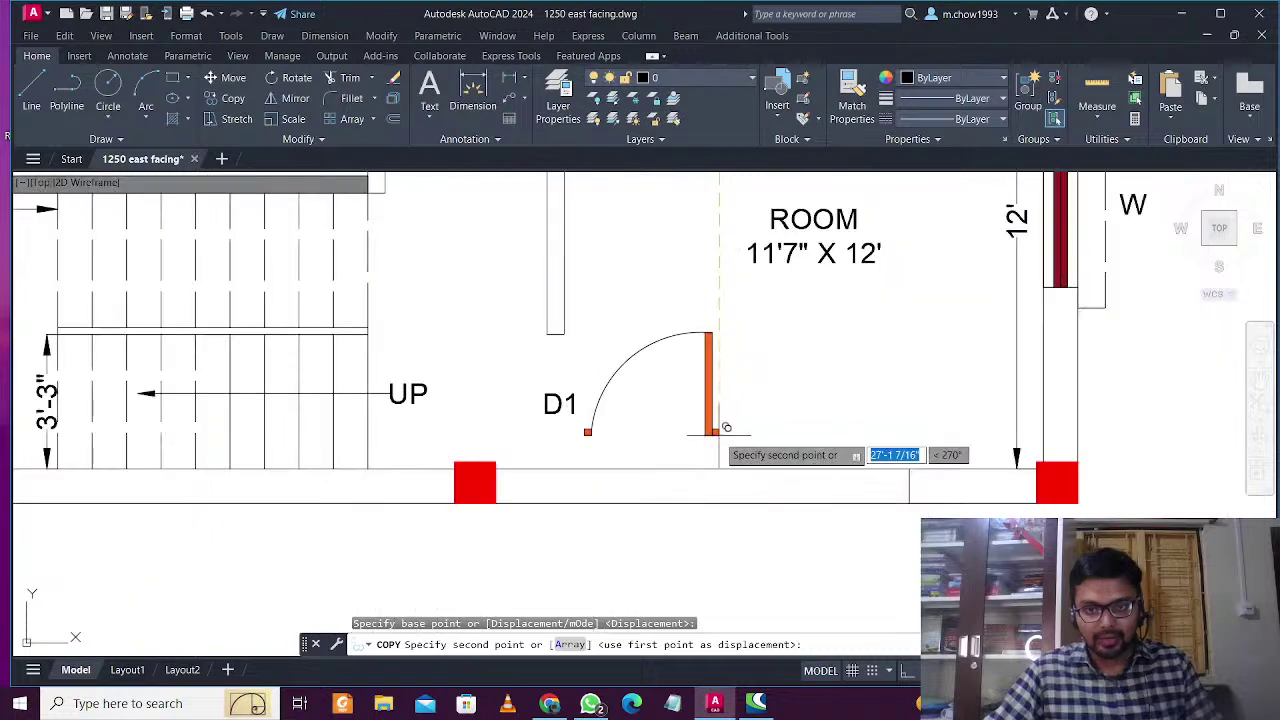
left_click(718, 437)
key("Escape")
Rotate the copied door 90° clockwise about its hinge corner so its leaf lies horizontally
left_click(671, 357)
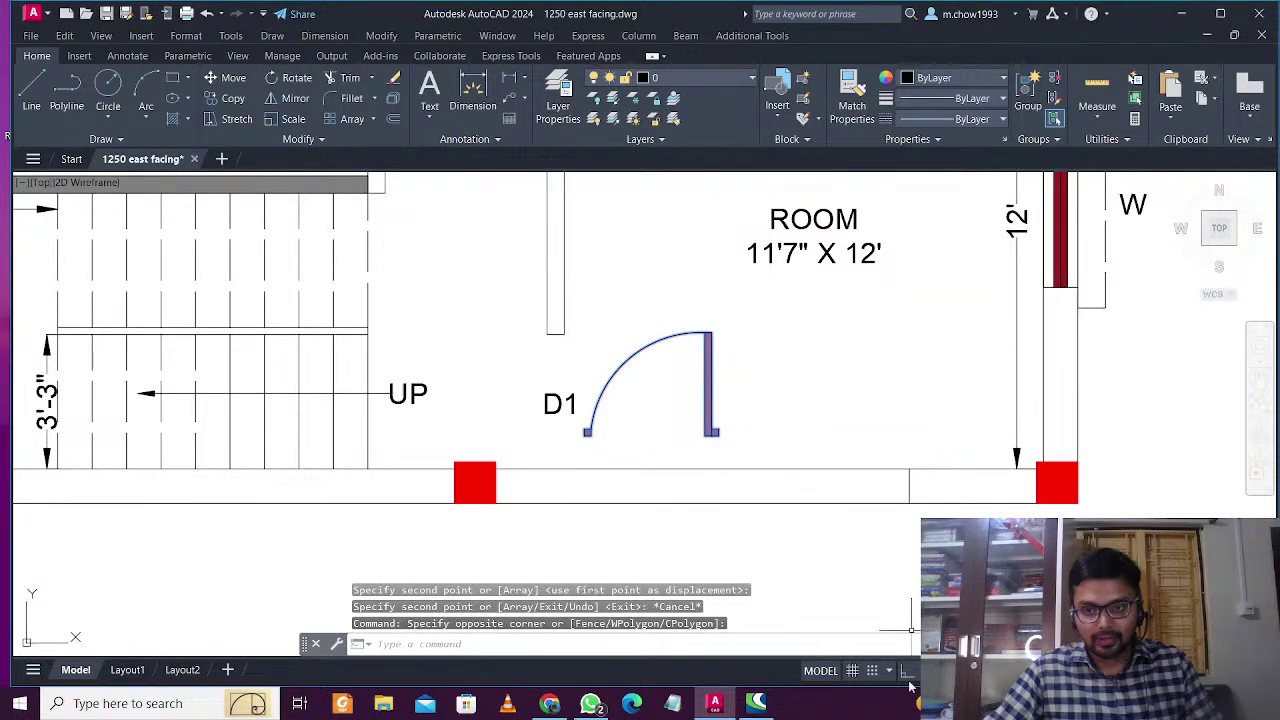
type("ro")
key("Return")
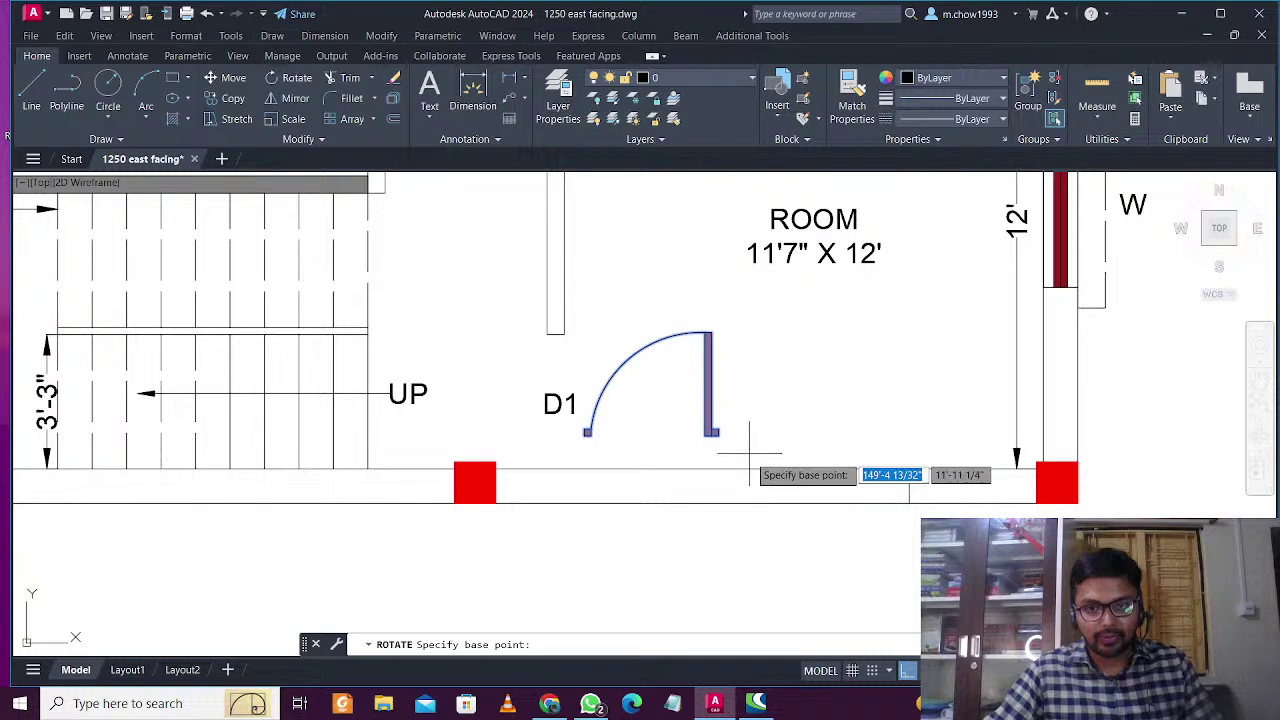
left_click(711, 433)
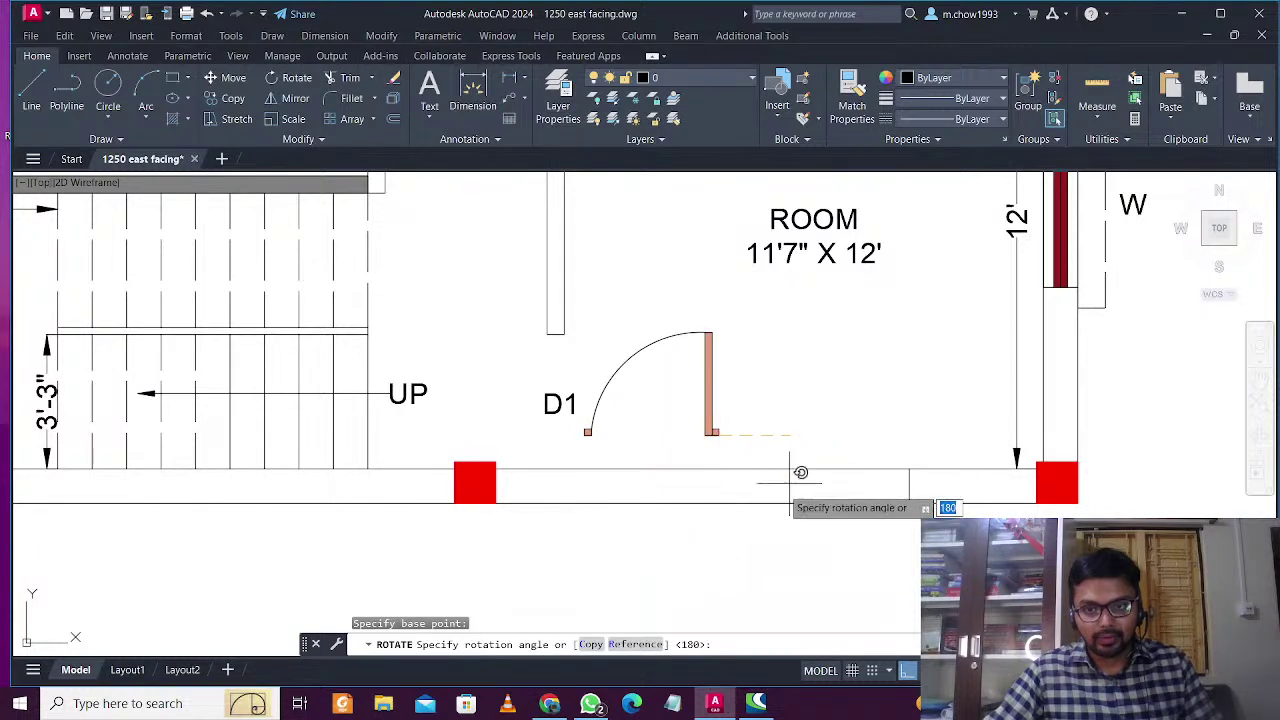
left_click(707, 543)
Move the rotated door by its upper jamb corner to the lower end of the partition wall, filling the ROOM's opening
type("m")
key("Return")
scroll(715, 308, "up", 5)
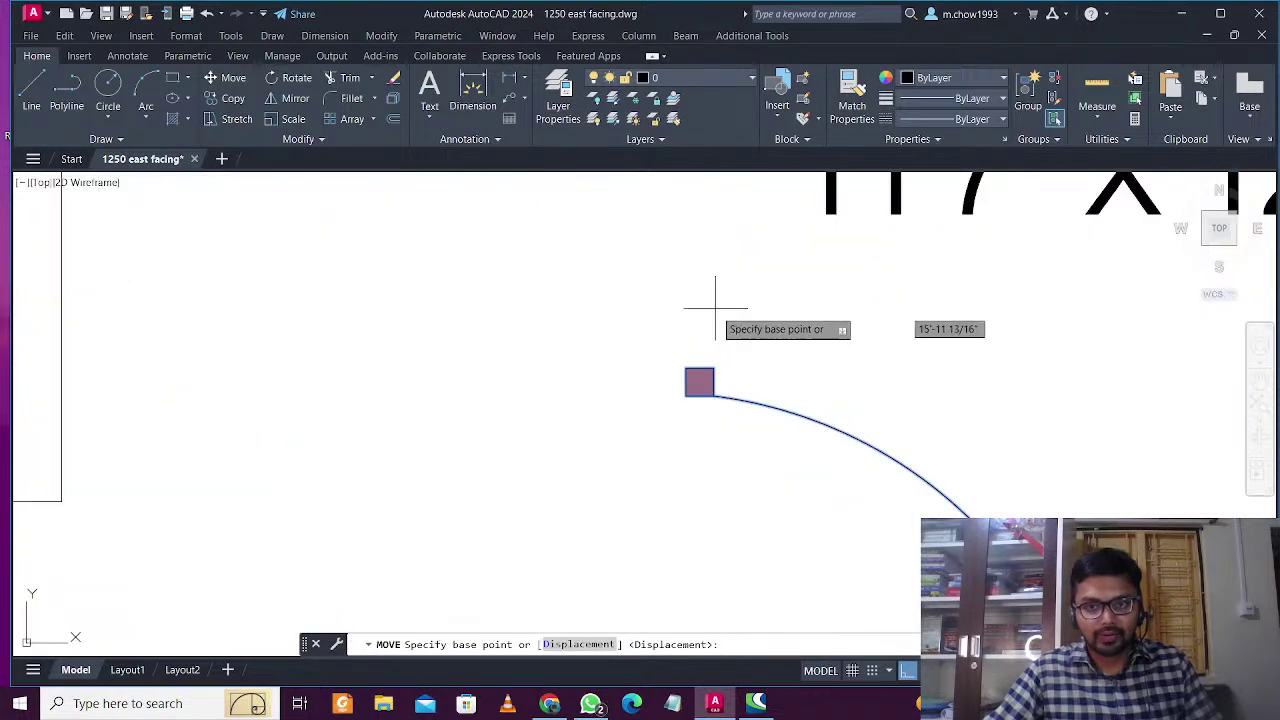
left_click(686, 368)
scroll(686, 368, "down", 5)
left_click(425, 416)
scroll(663, 393, "down", 5)
scroll(643, 402, "down", 3)
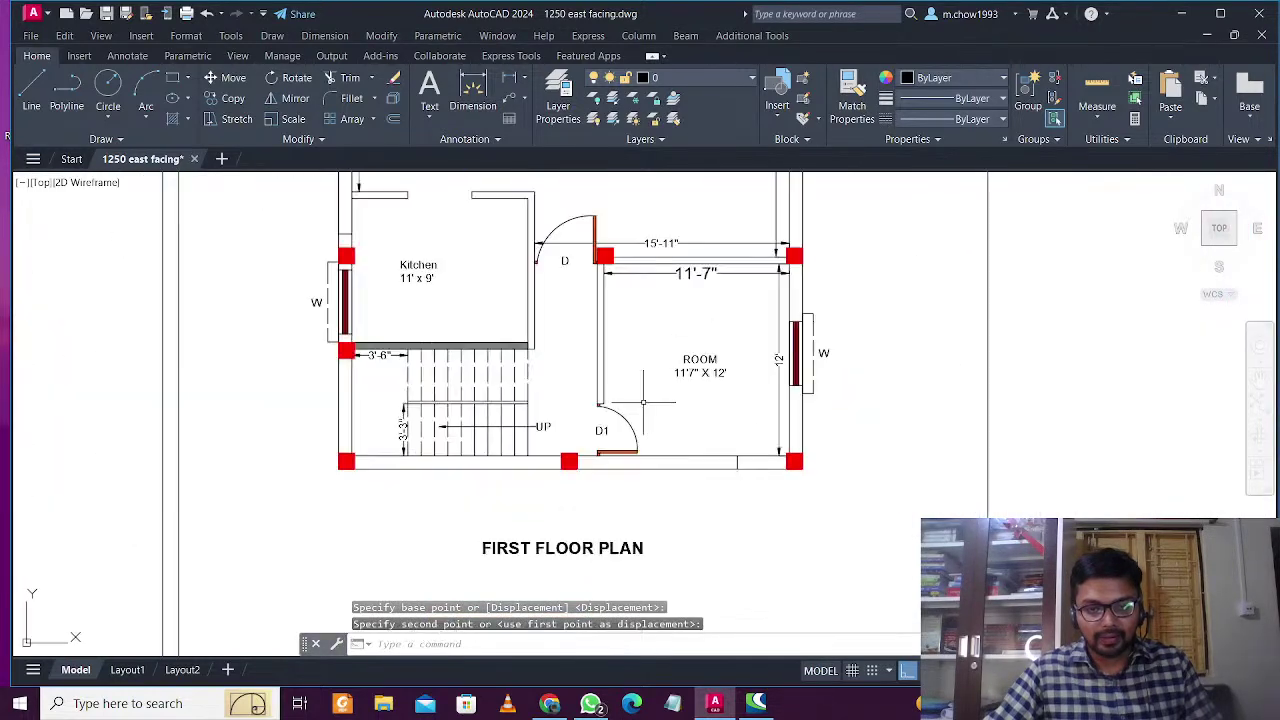
middle_click_drag(643, 402, 672, 519)
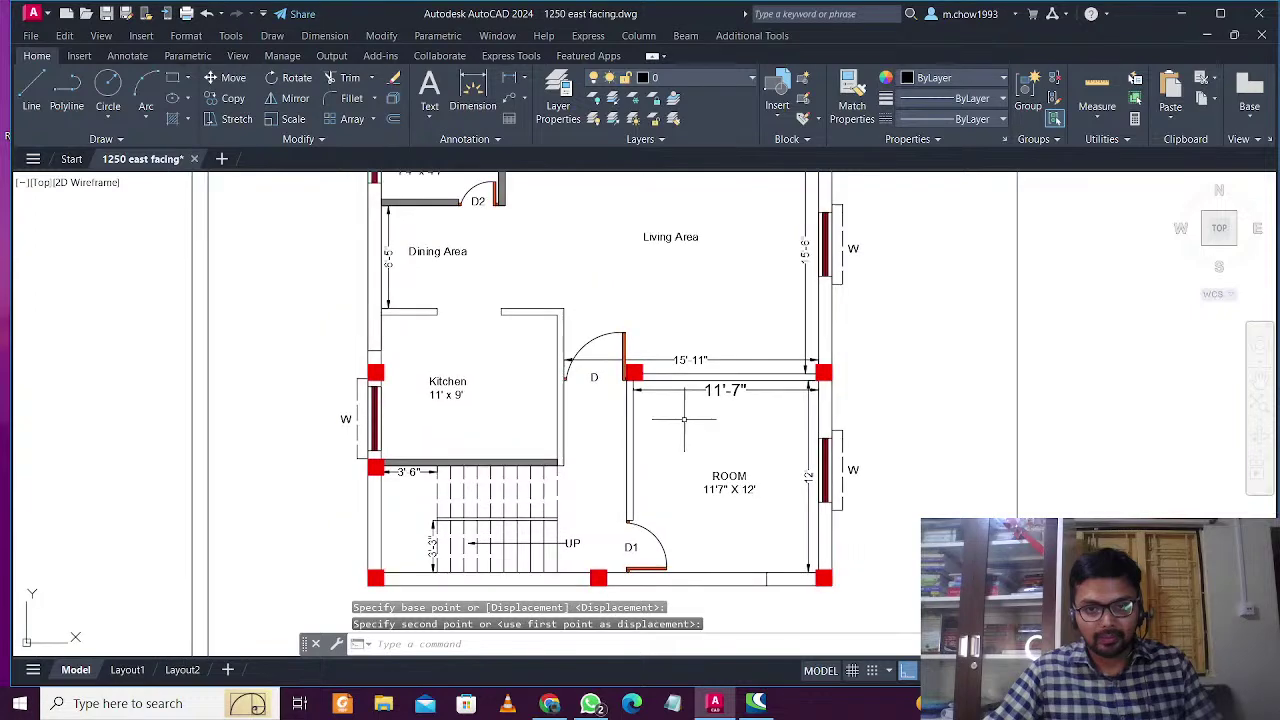
Delete the ROOM's 11'-7" width dimension and 12' length dimension
scroll(685, 418, "up", 2)
left_click(690, 415)
left_click(668, 368)
left_click(884, 451)
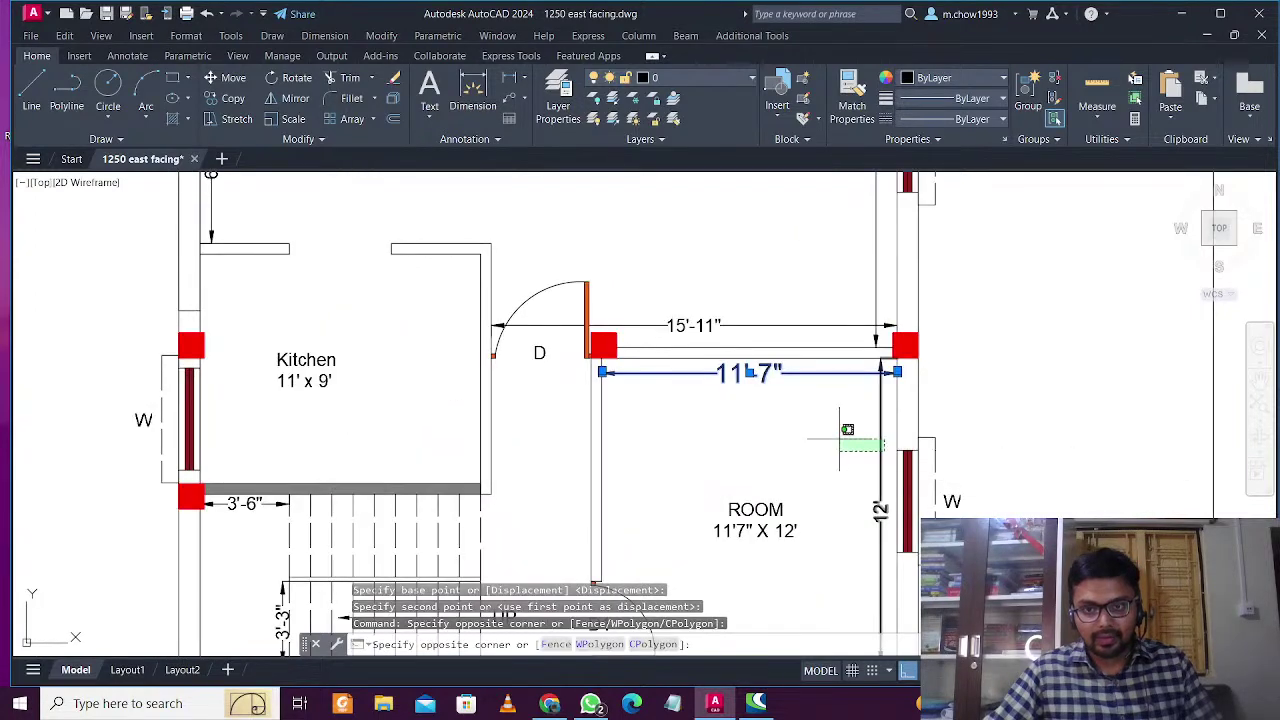
left_click(840, 438)
key("Delete")
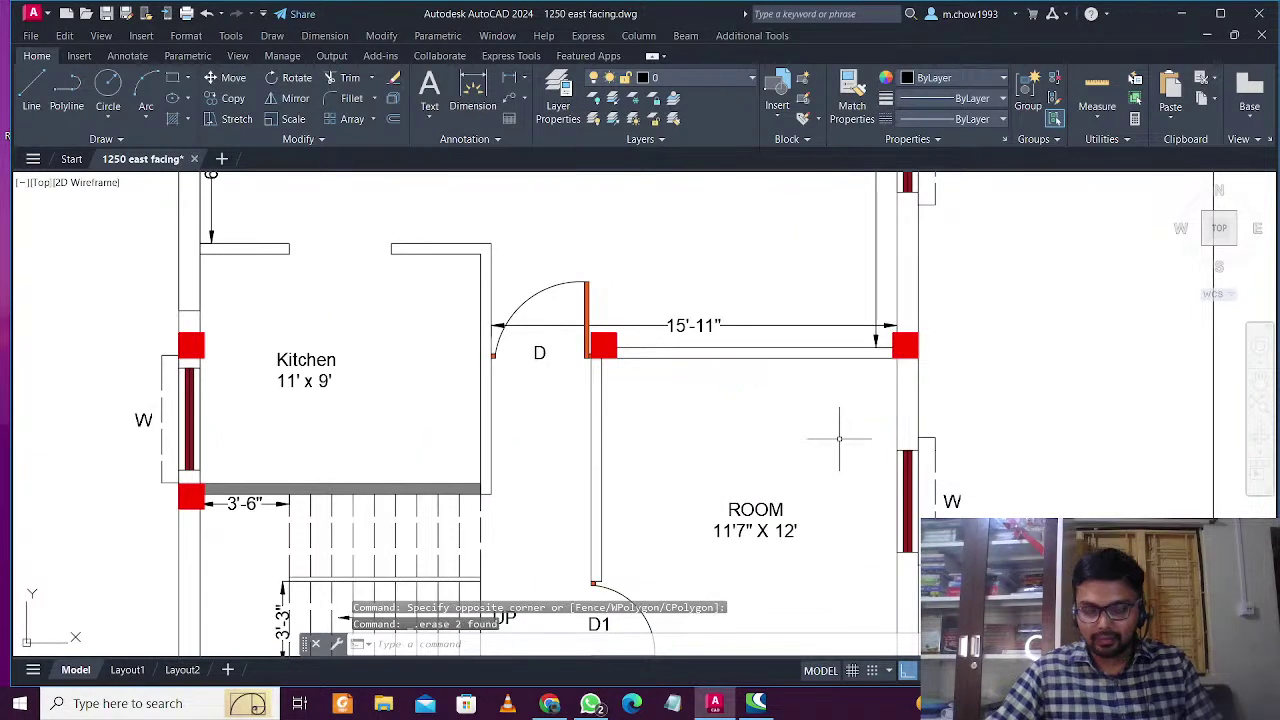
scroll(840, 438, "down", 6)
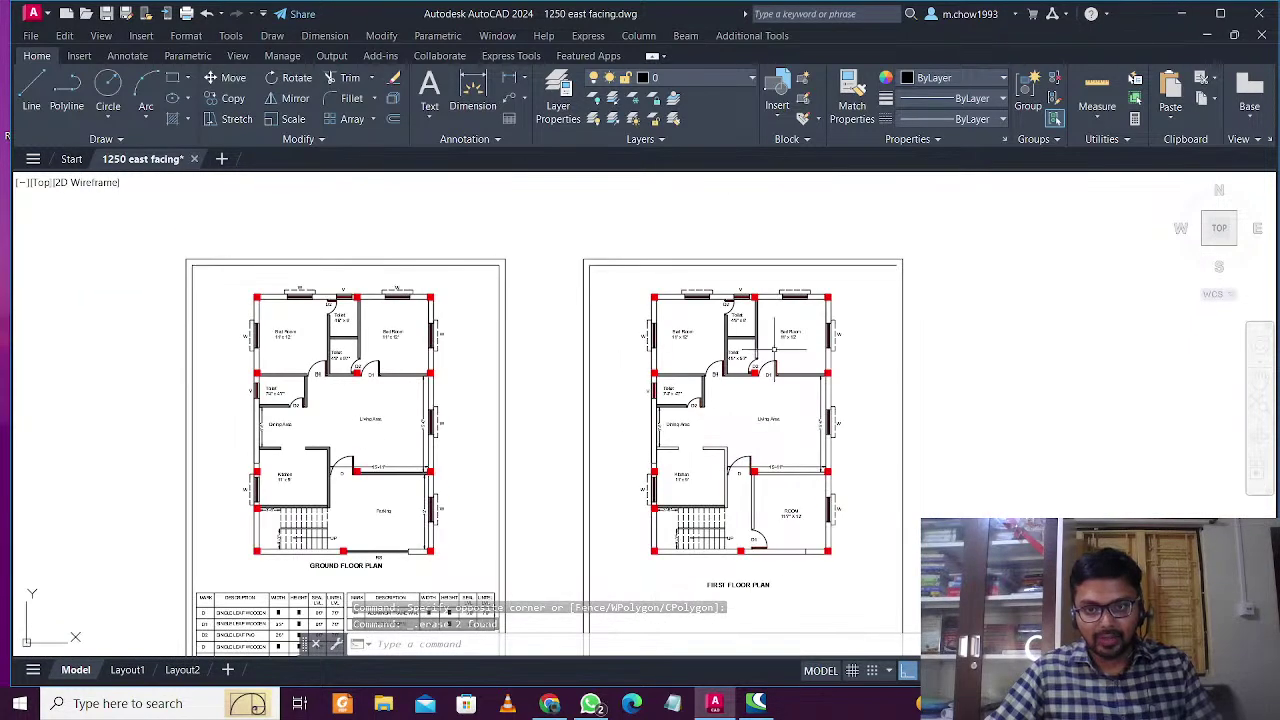
Compare the first floor plan's upper window labels with those on the ground floor plan
scroll(773, 368, "up", 4)
scroll(733, 410, "down", 4)
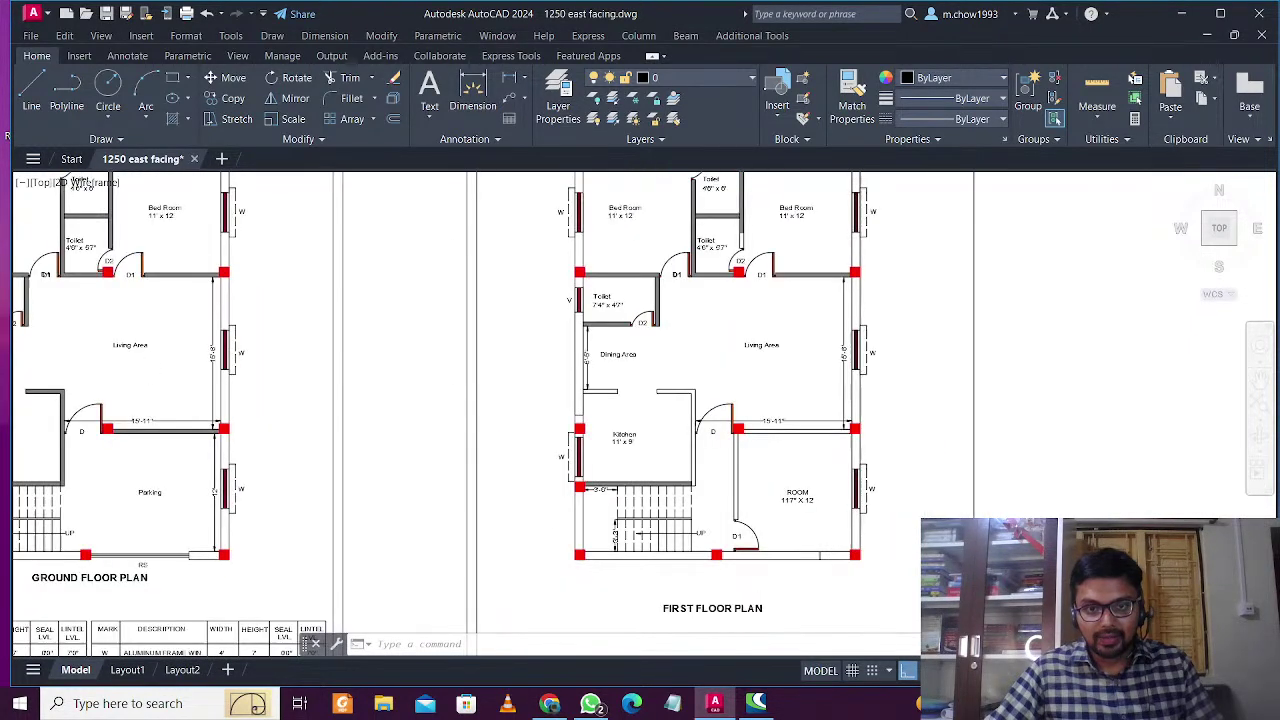
middle_click_drag(741, 484, 693, 512)
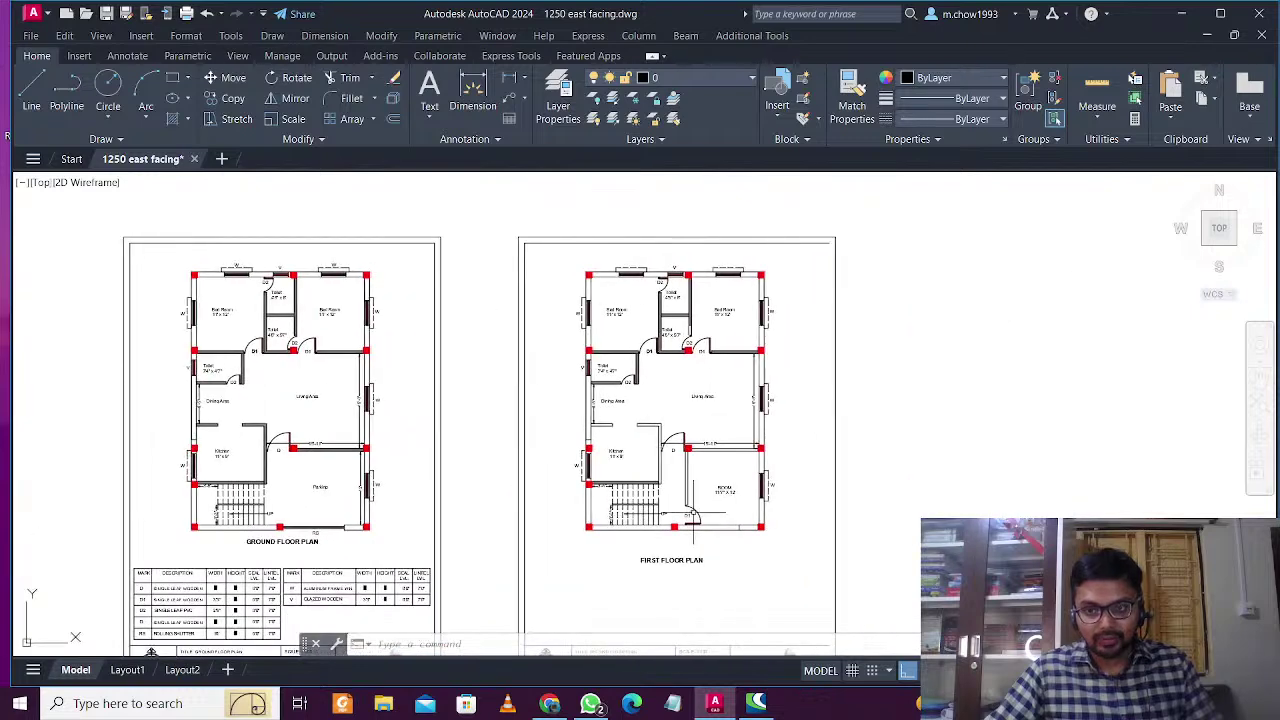
scroll(693, 514, "up", 3)
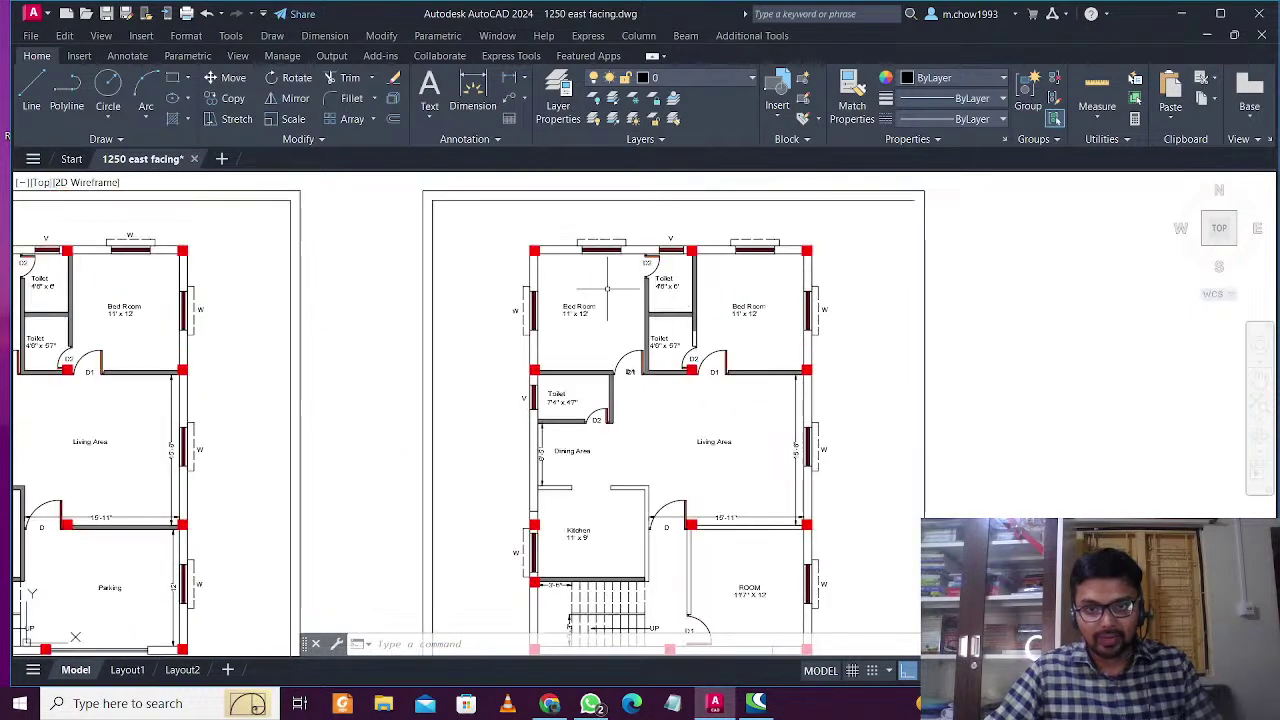
middle_click_drag(668, 290, 800, 323)
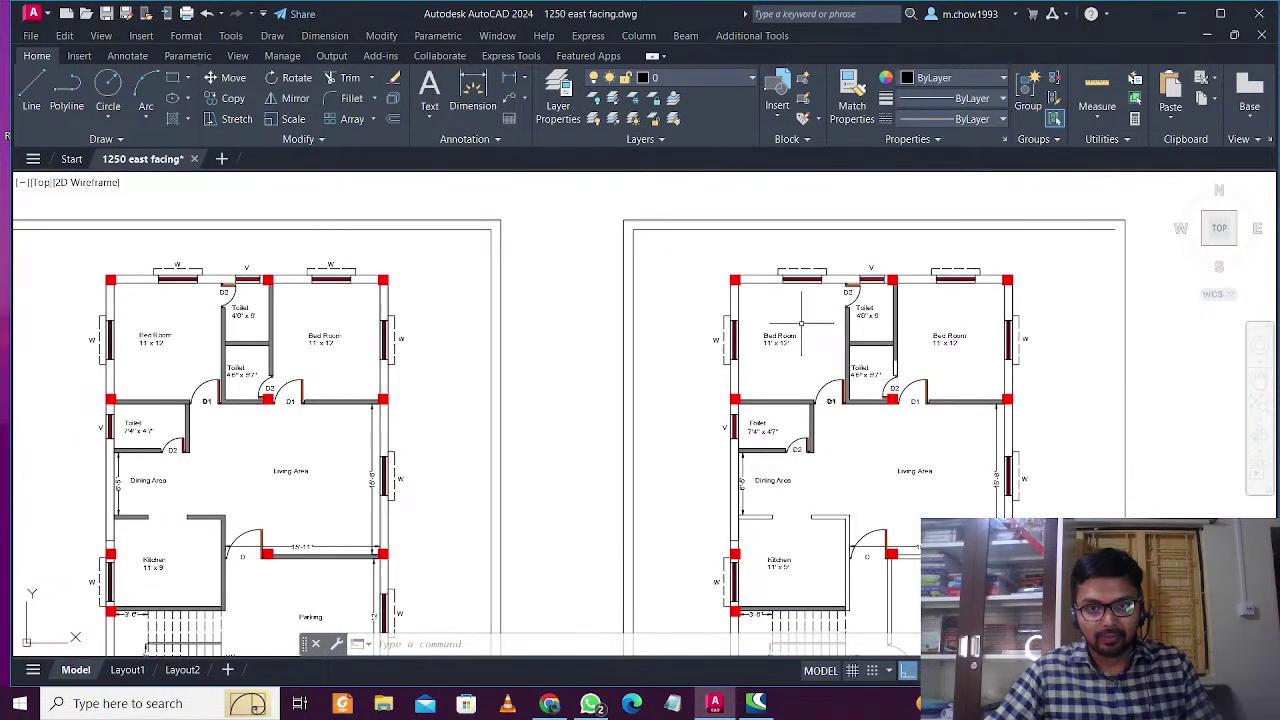
scroll(629, 298, "up", 2)
middle_click_drag(629, 298, 683, 420)
middle_click_drag(30, 371, 339, 371)
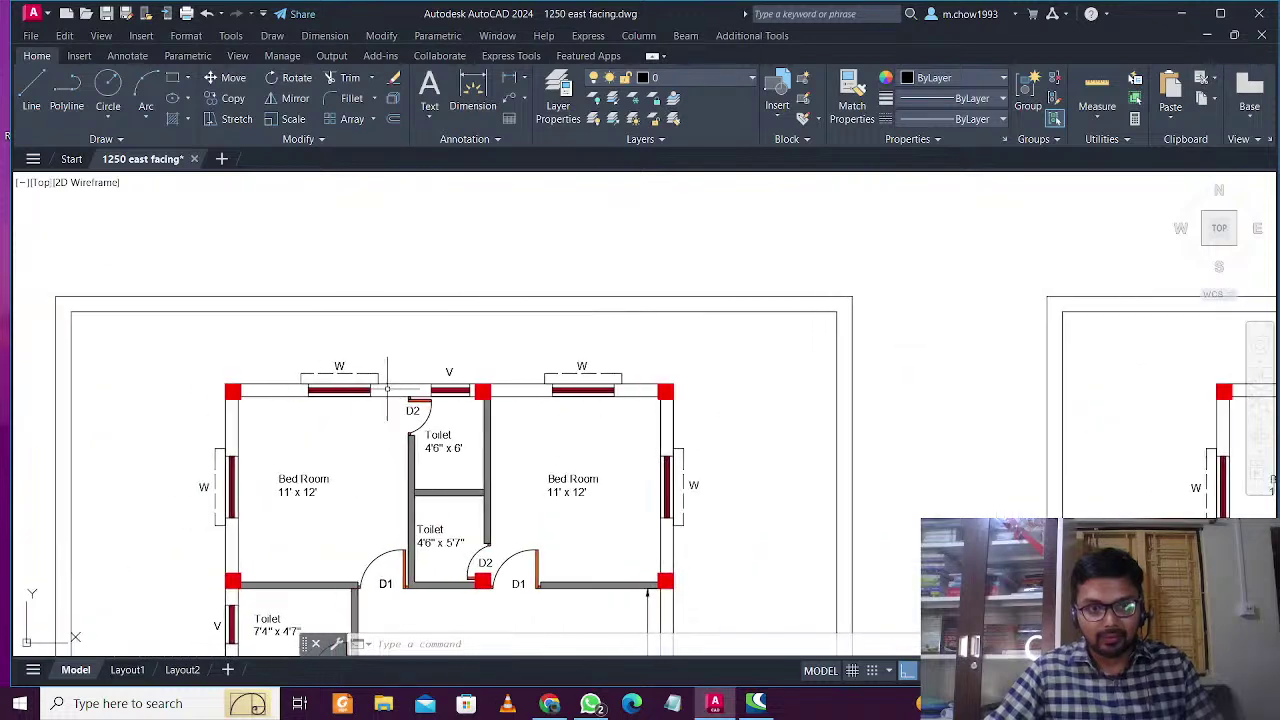
Copy the ground floor's upper W label horizontally to above the two upper bedroom windows of the first floor plan
scroll(372, 372, "up", 4)
left_click(282, 358)
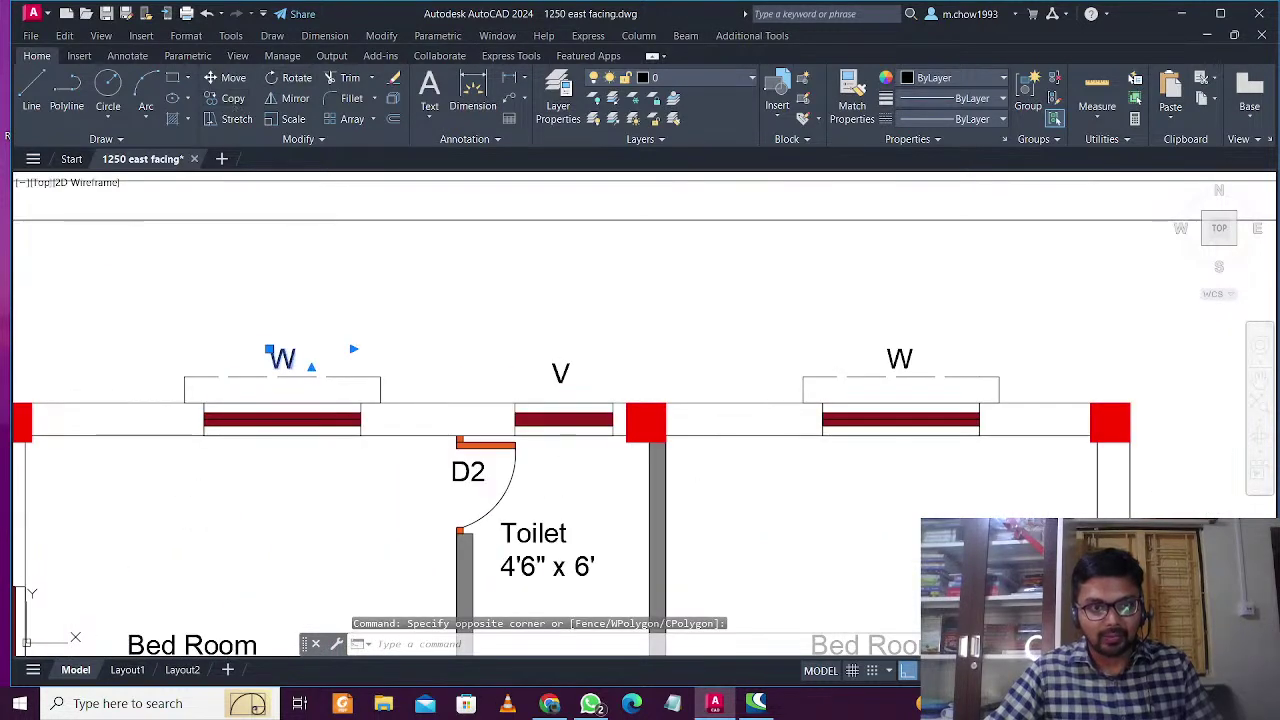
left_click(225, 98)
left_click(292, 335)
scroll(258, 320, "down", 2)
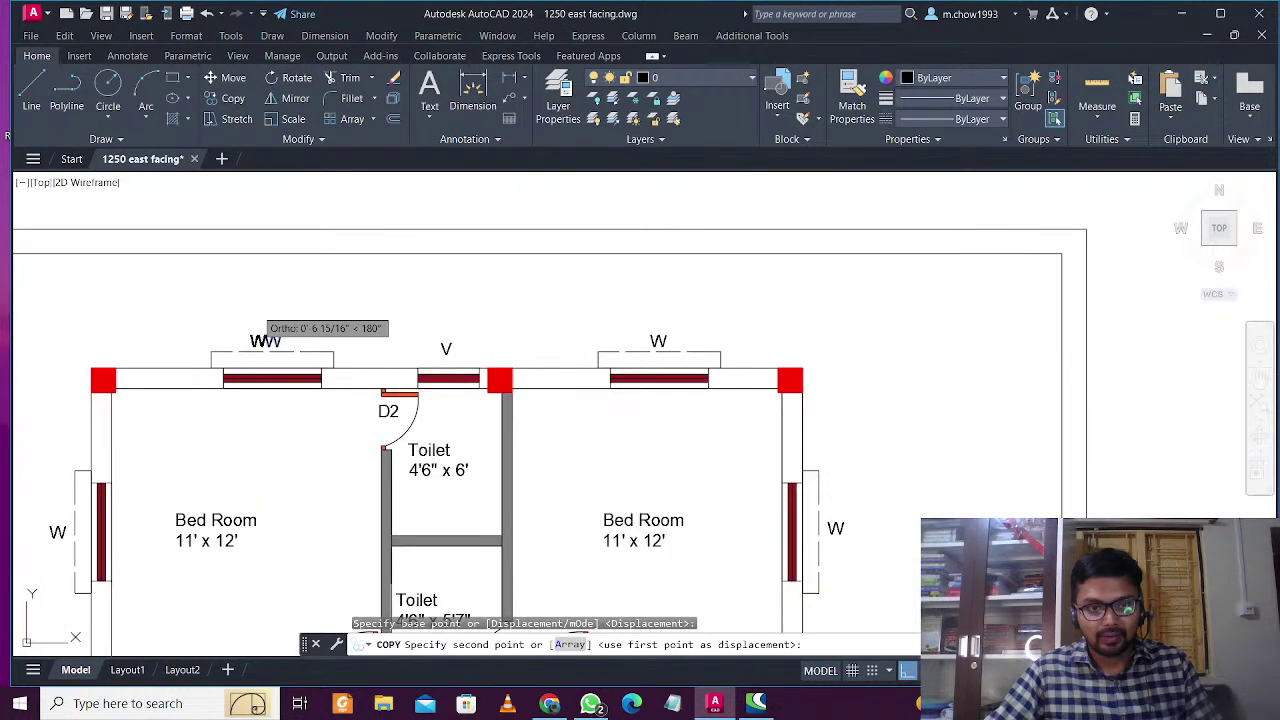
scroll(262, 300, "down", 5)
scroll(741, 290, "up", 3)
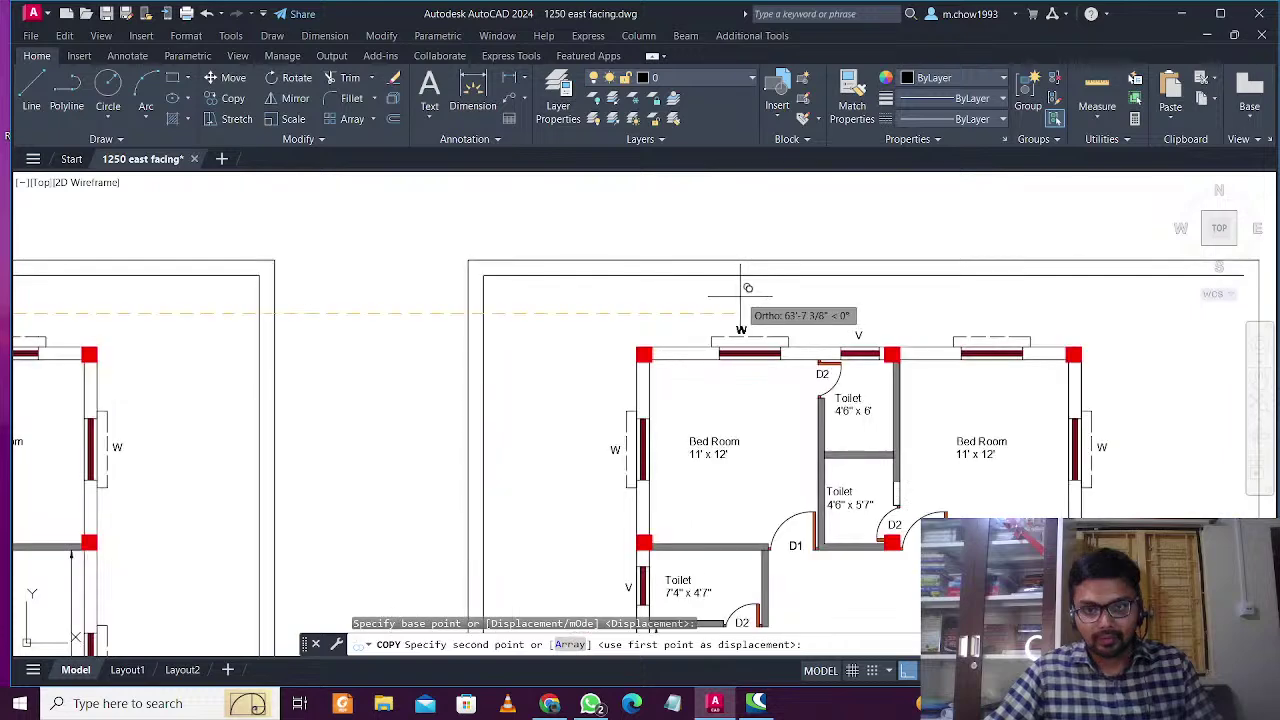
left_click(741, 295)
left_click(991, 297)
scroll(871, 277, "down", 4)
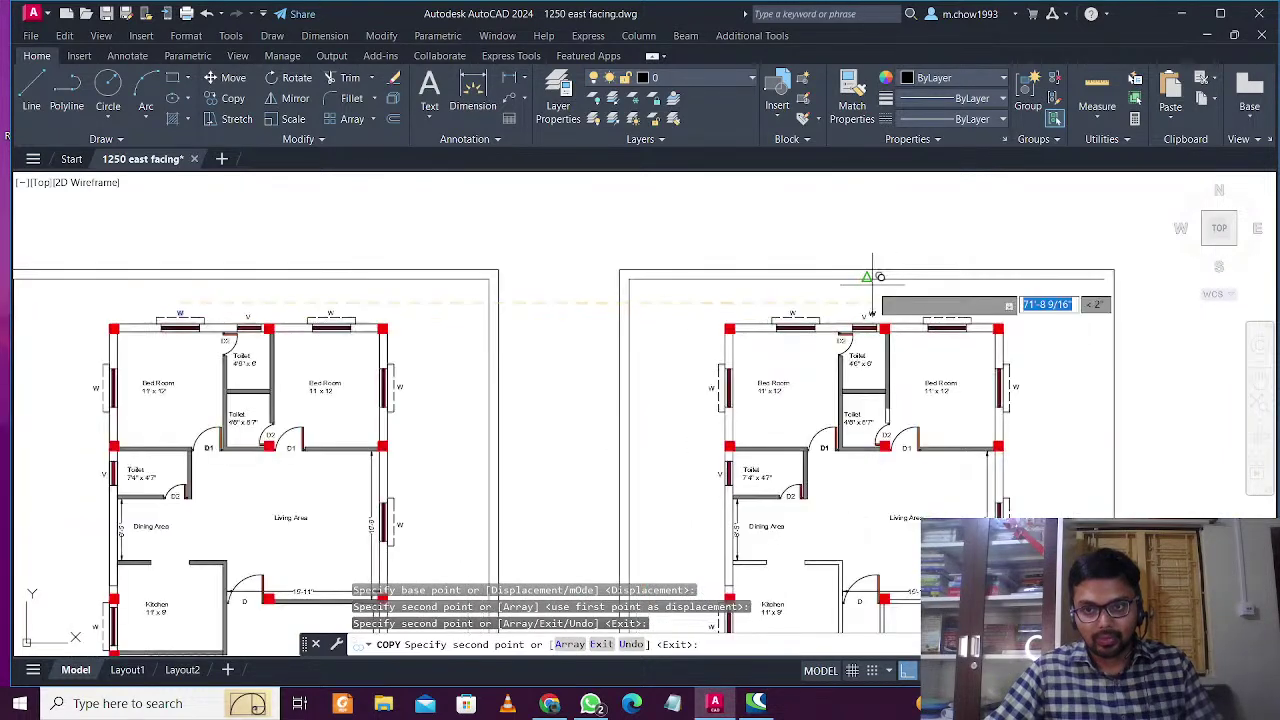
key("Escape")
Add a horizontal linear dimension across the passage just below the D door, from the kitchen wall to the ROOM's partition
scroll(904, 356, "up", 4)
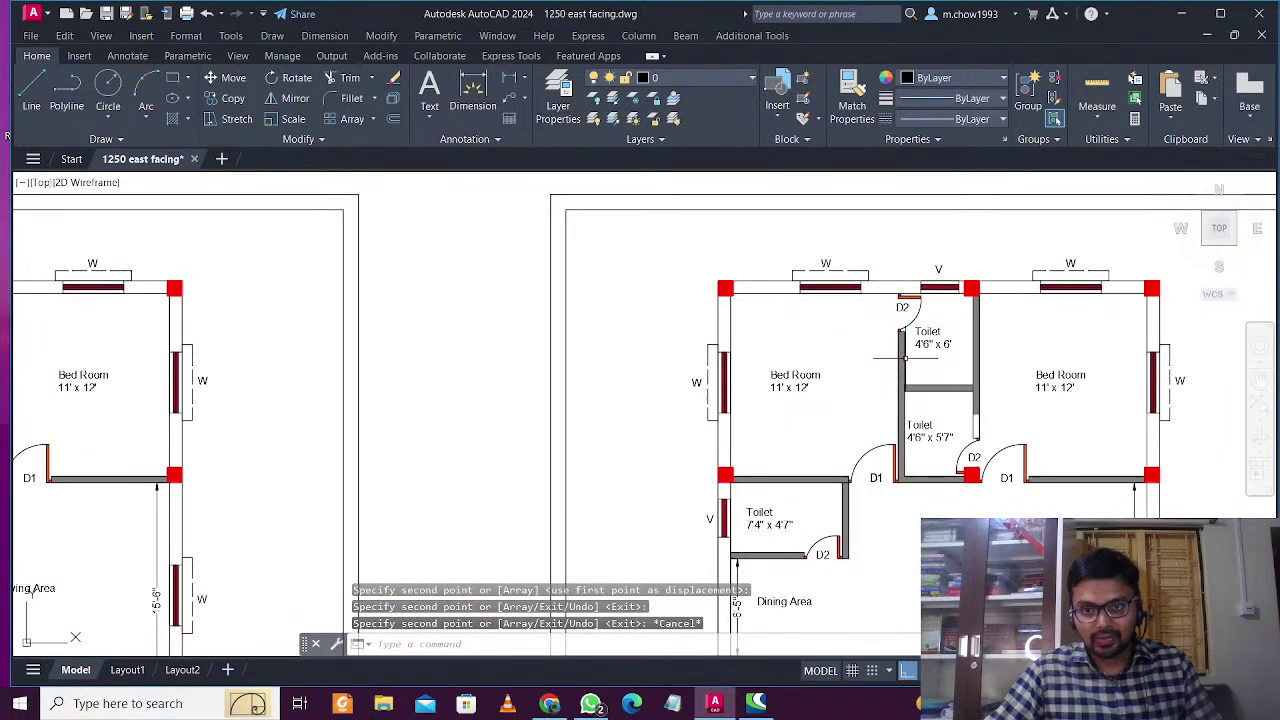
scroll(623, 429, "up", 3)
middle_click_drag(663, 531, 662, 442)
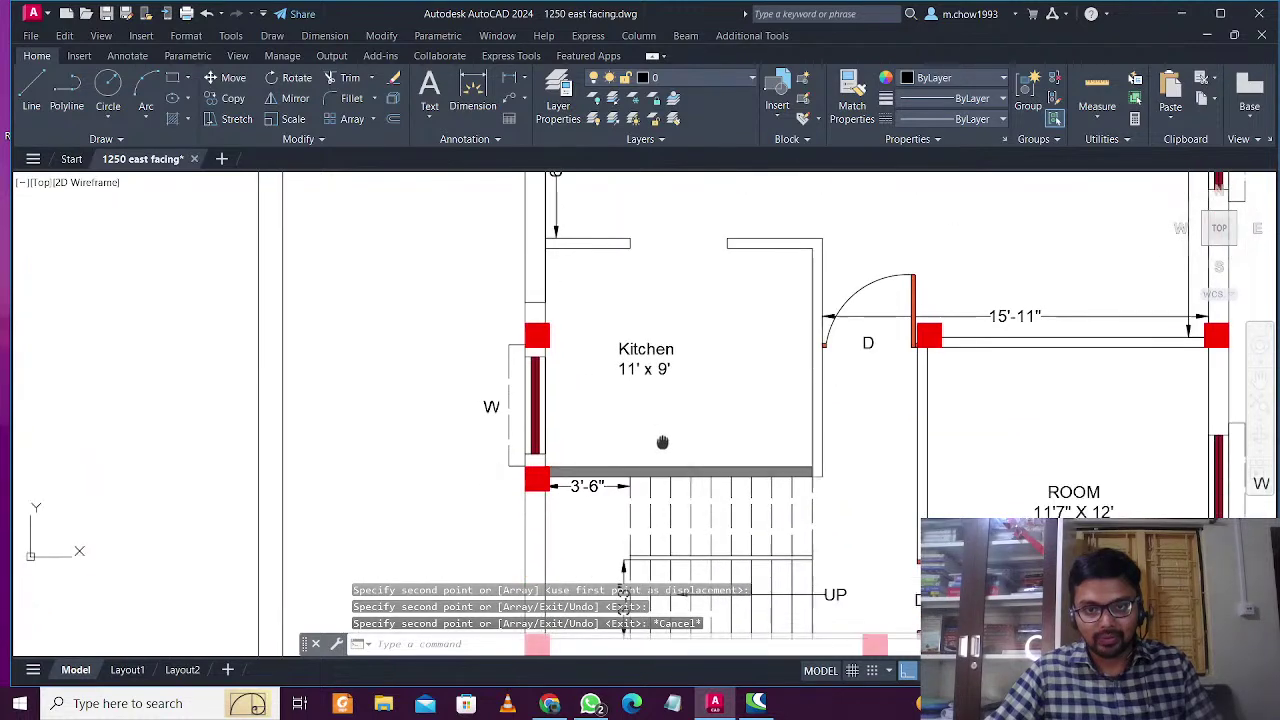
mouse_move(705, 661)
middle_mouse_down()
mouse_move(709, 451)
mouse_move(532, 562)
middle_mouse_up()
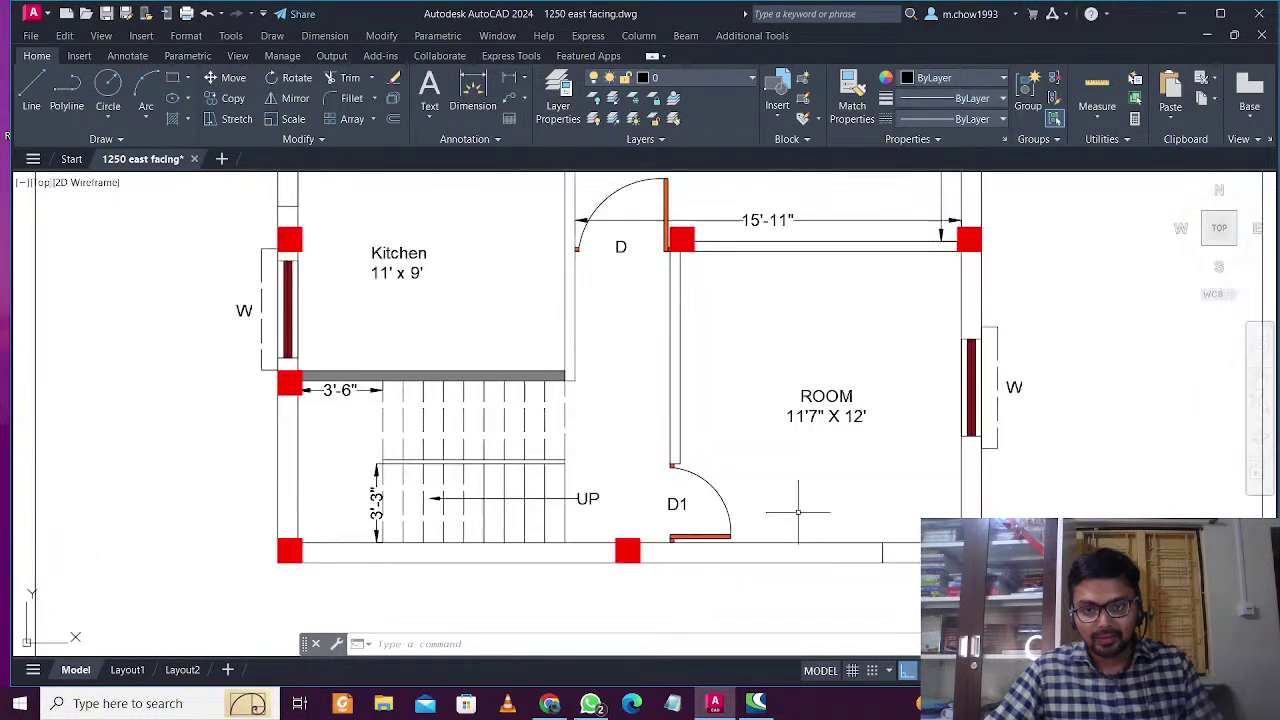
middle_click_drag(618, 274, 621, 387)
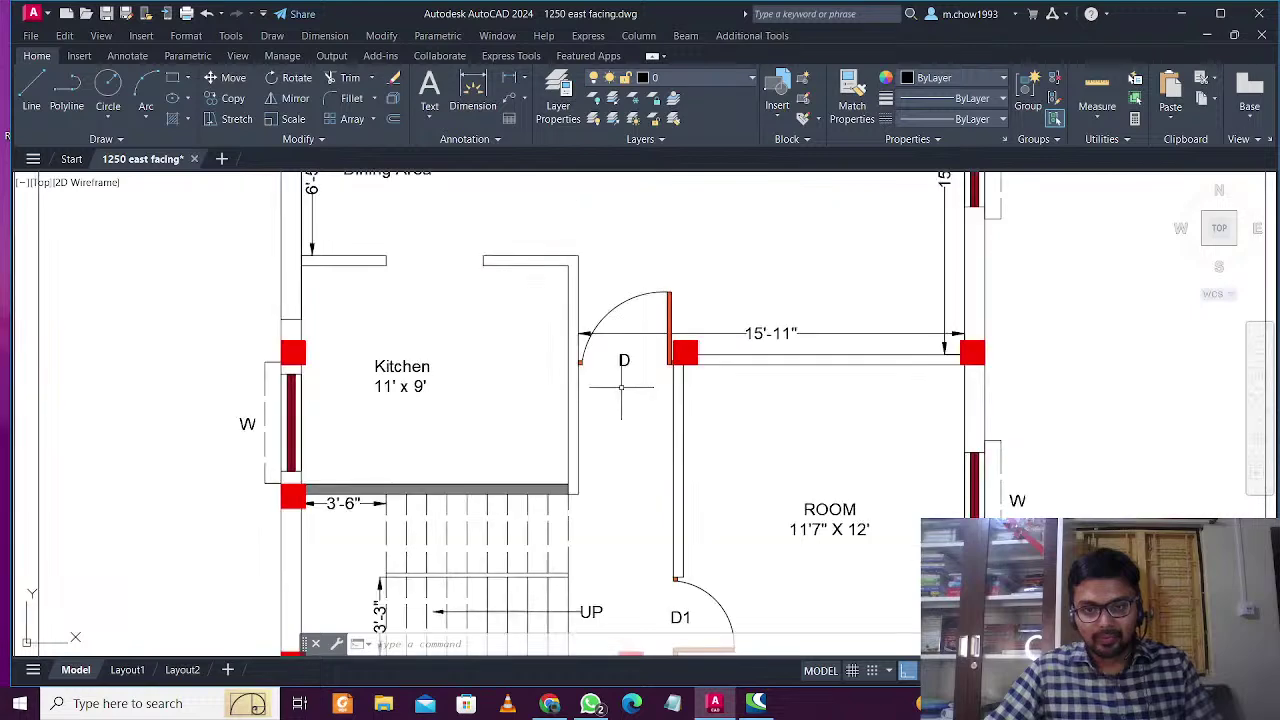
scroll(621, 387, "up", 5)
type("dli")
key("Return")
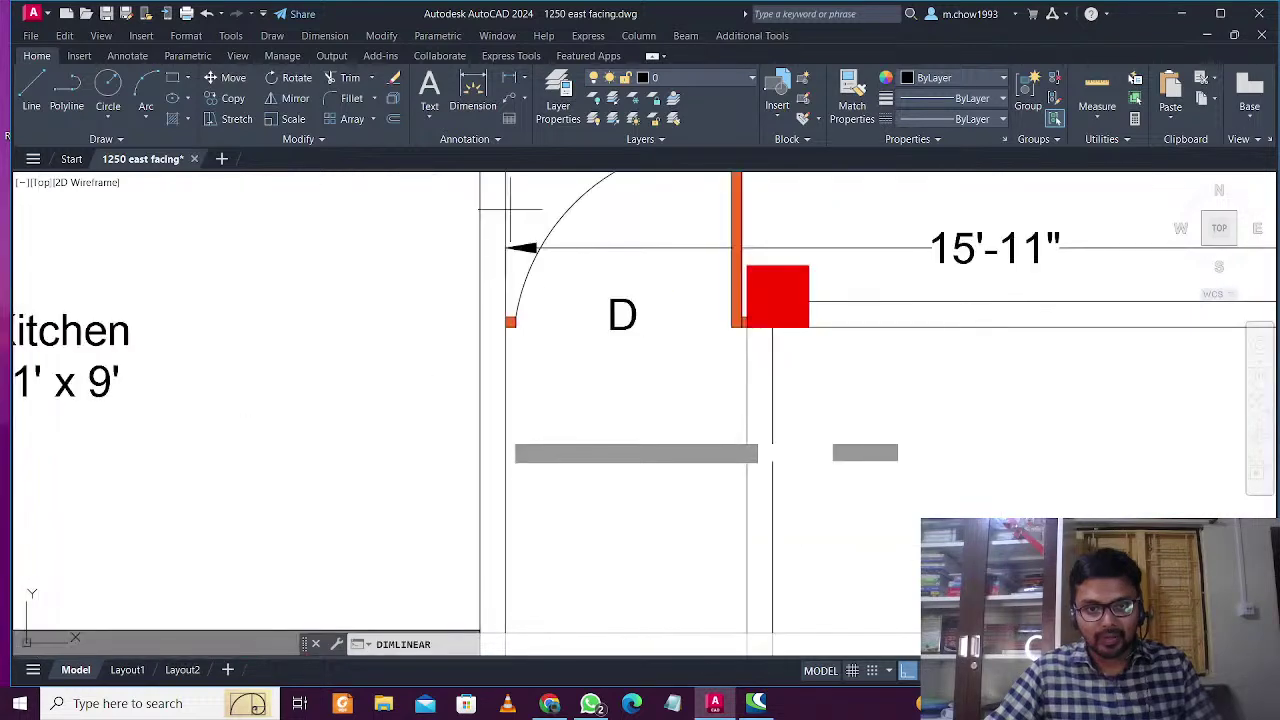
left_click(745, 410)
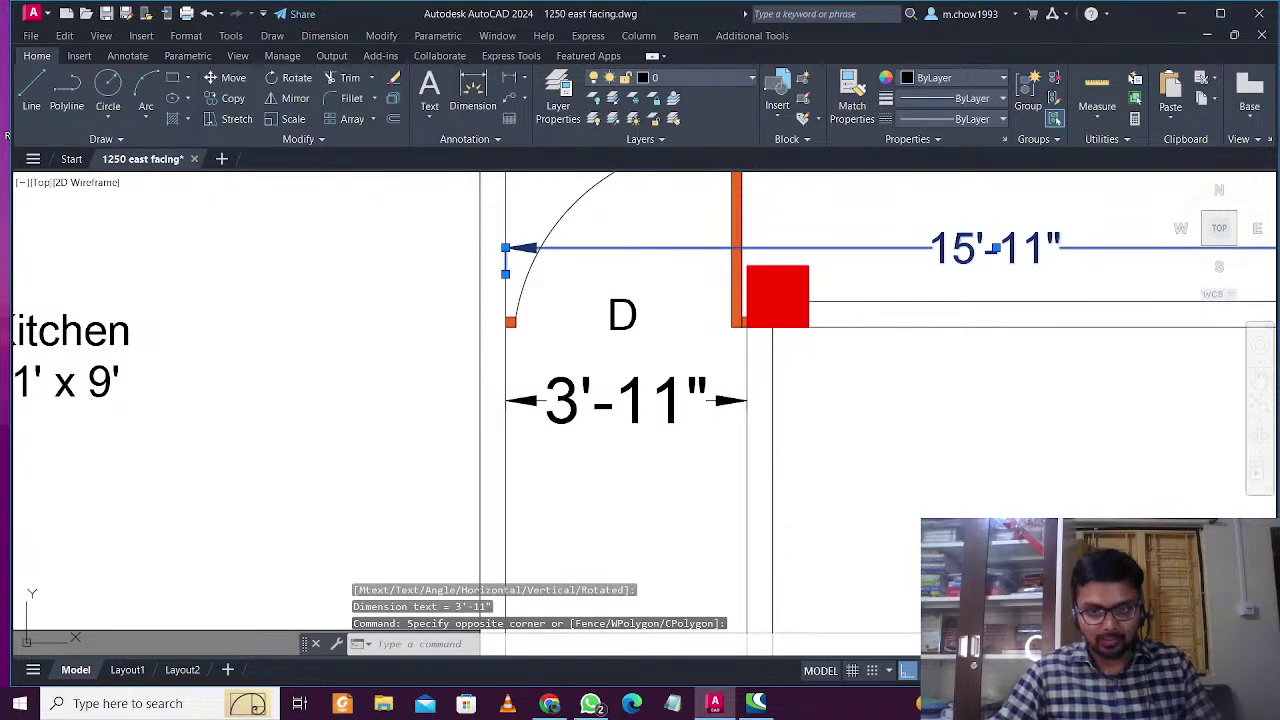
Match the new passage dimension's properties to the Living Area's 15'-11" dimension
type("ma")
key("Return")
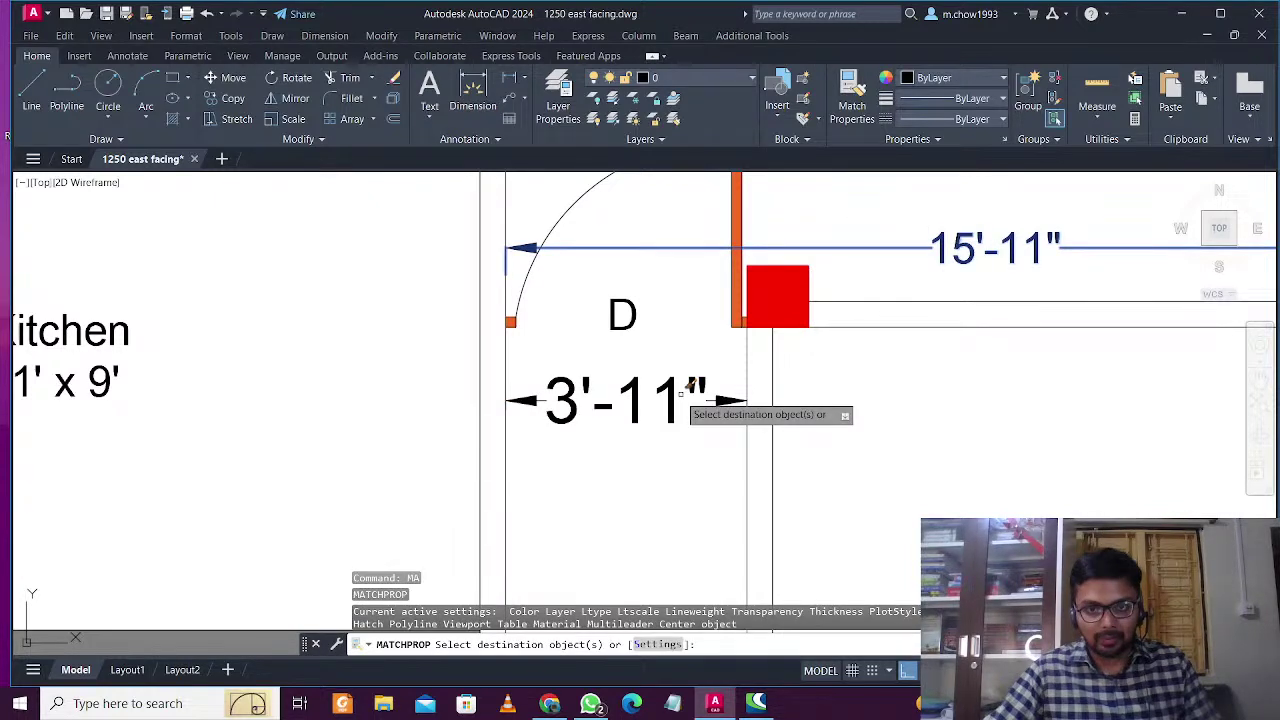
left_click(684, 392)
key("Escape")
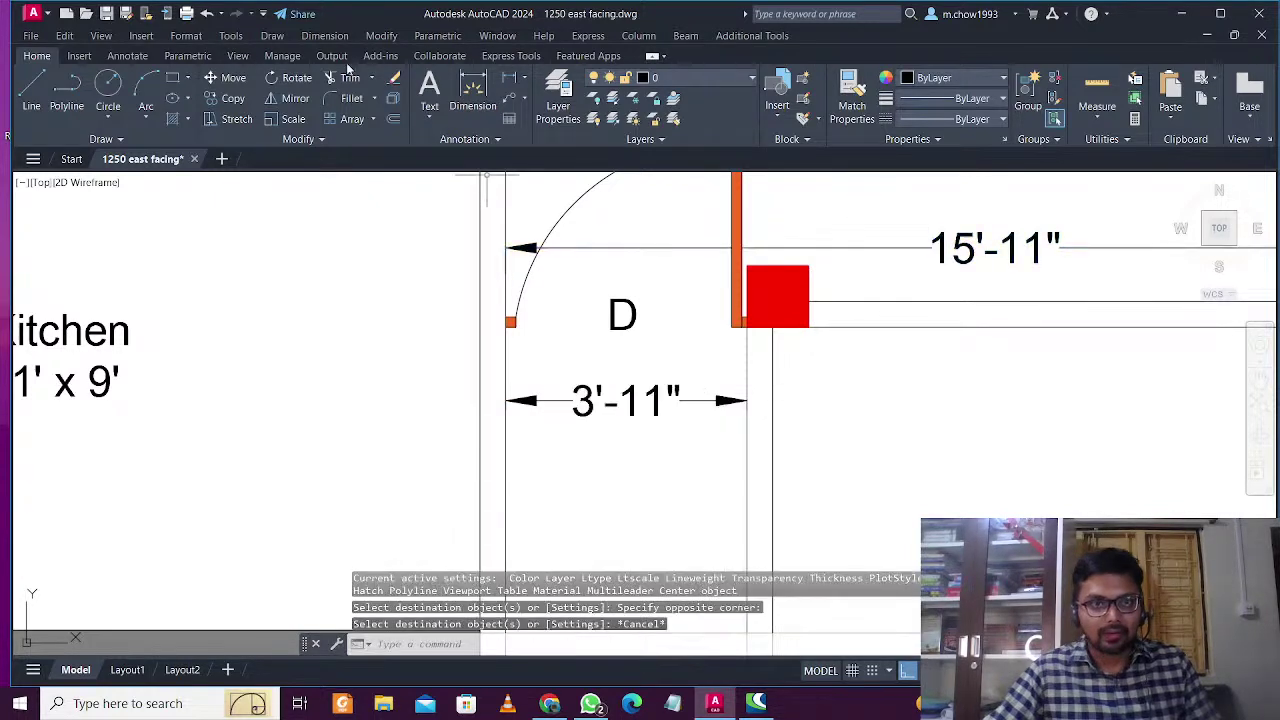
Set the current dimension style to D100 and the current text style to t100
left_click(127, 56)
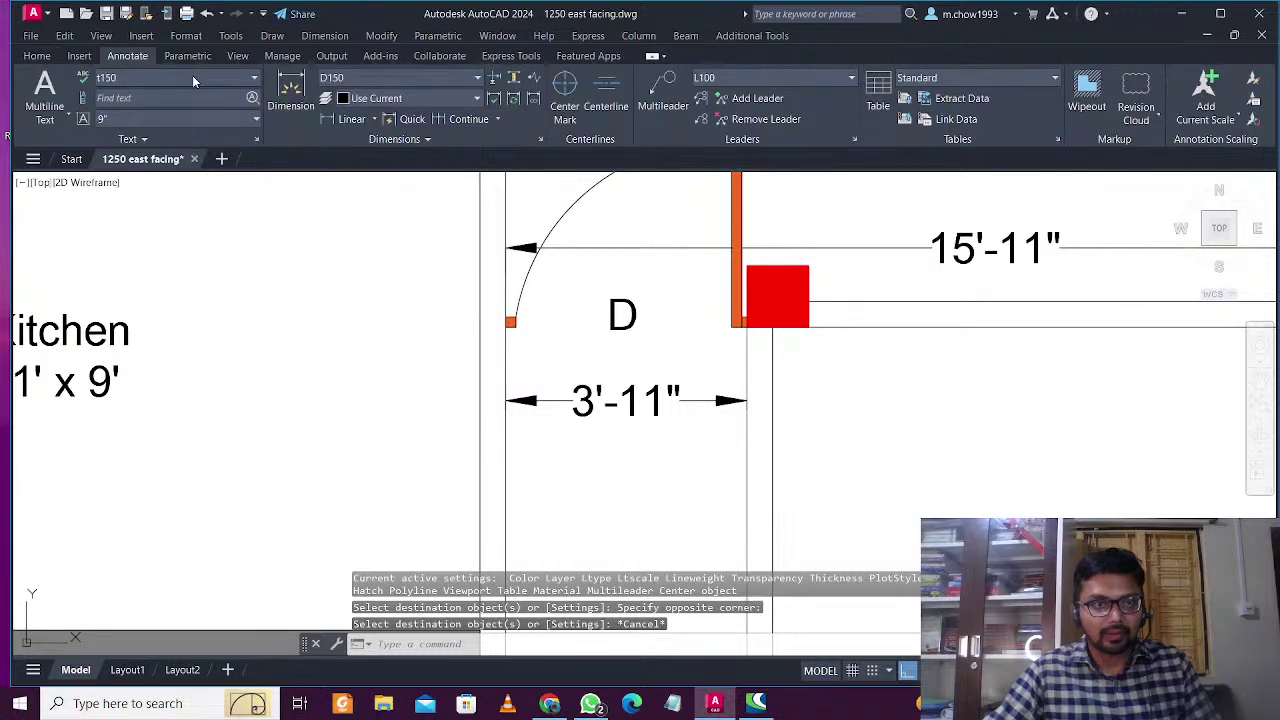
left_click(192, 77)
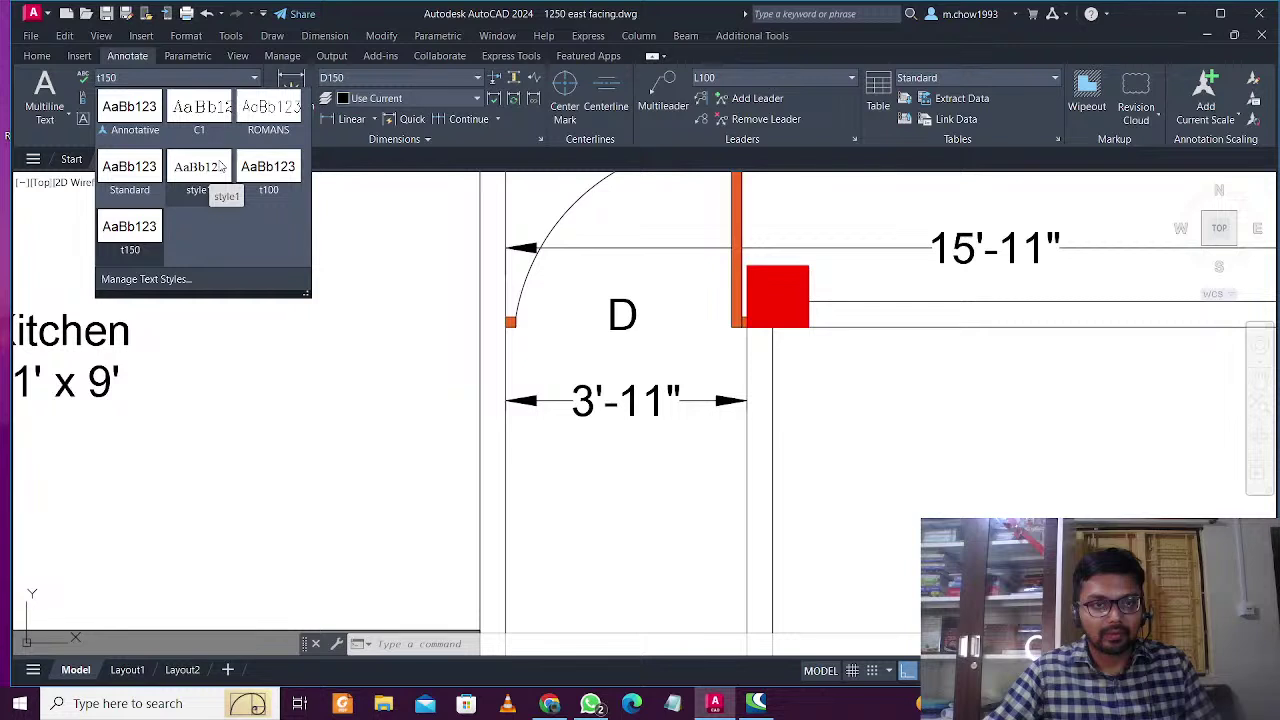
left_click(403, 80)
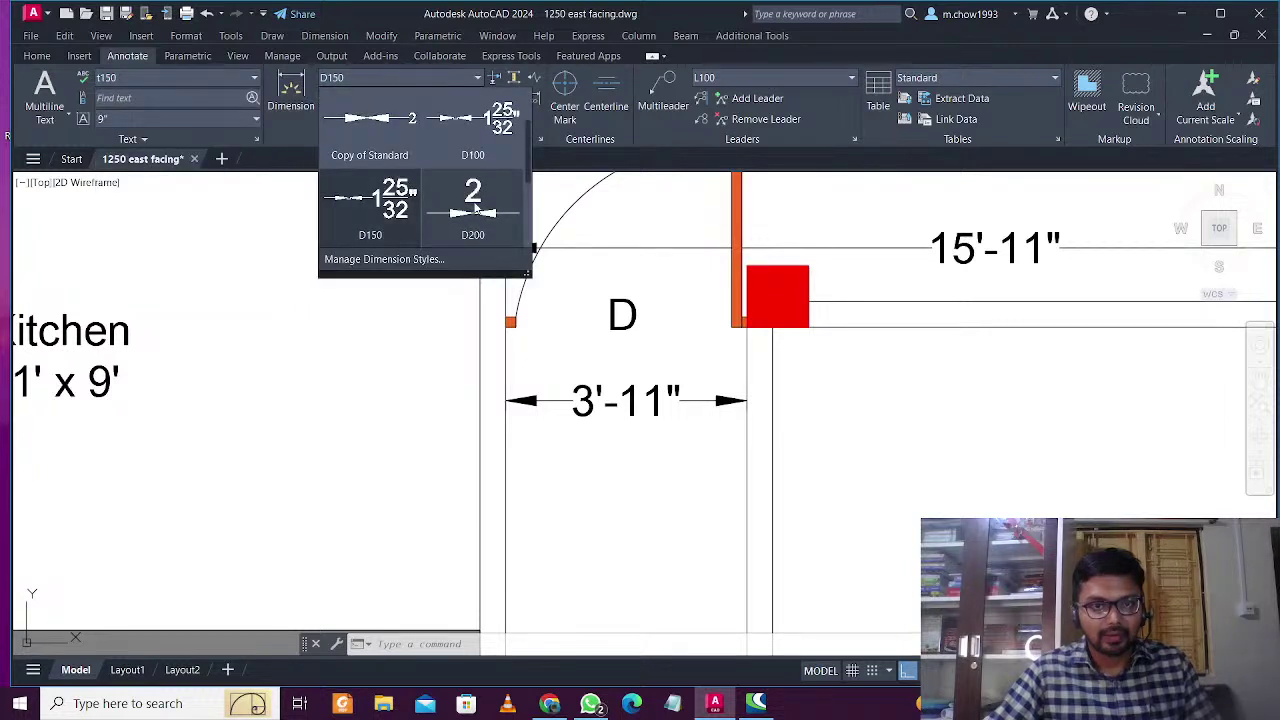
left_click(473, 120)
left_click(200, 77)
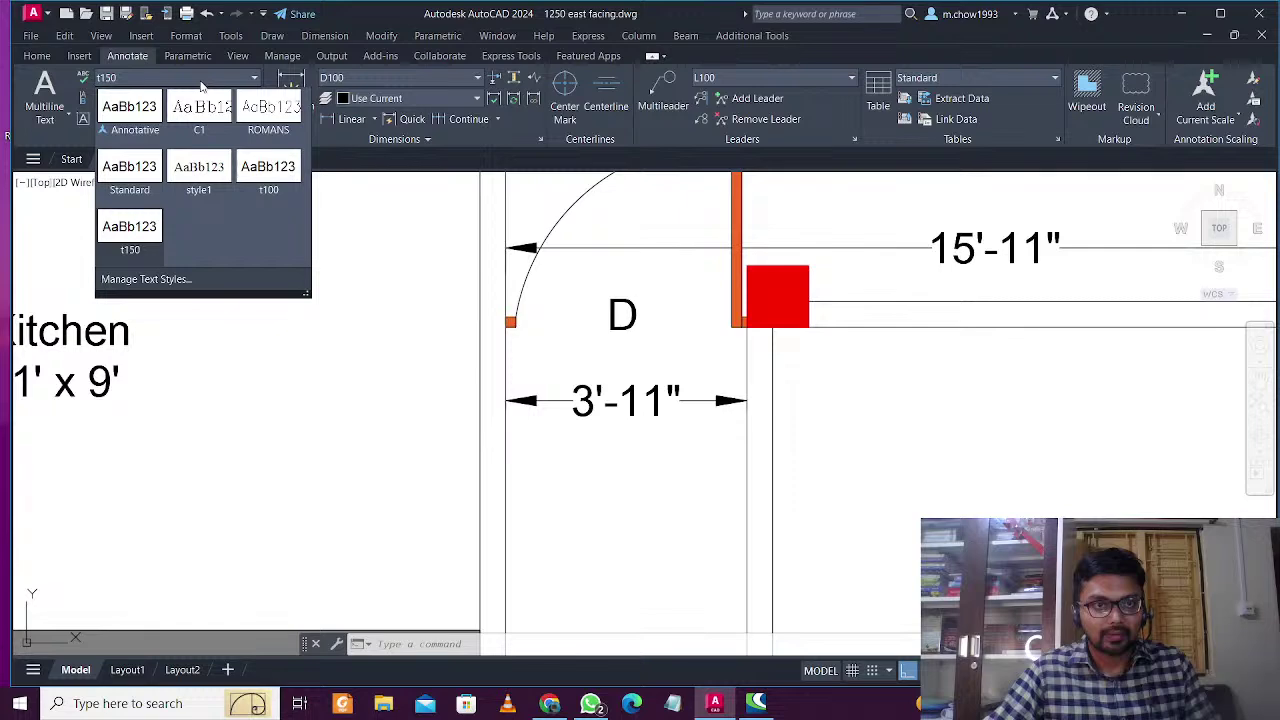
left_click(268, 170)
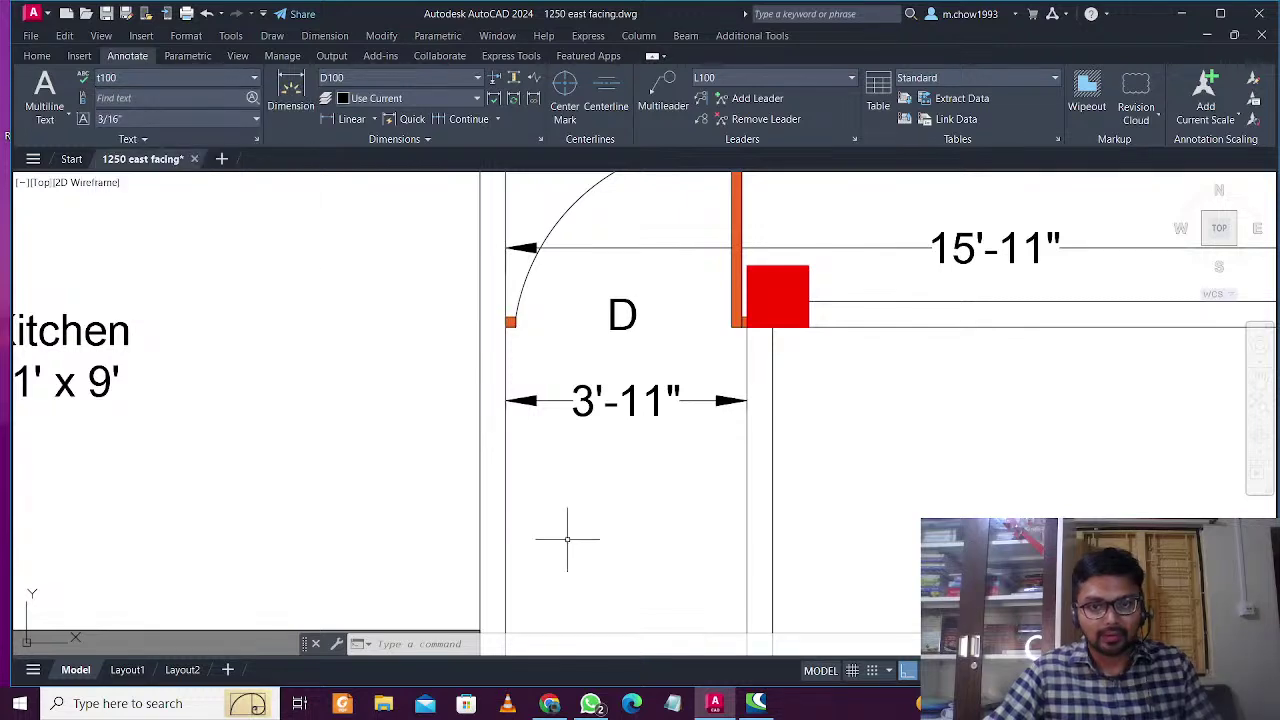
scroll(567, 539, "down", 5)
scroll(680, 412, "down", 2)
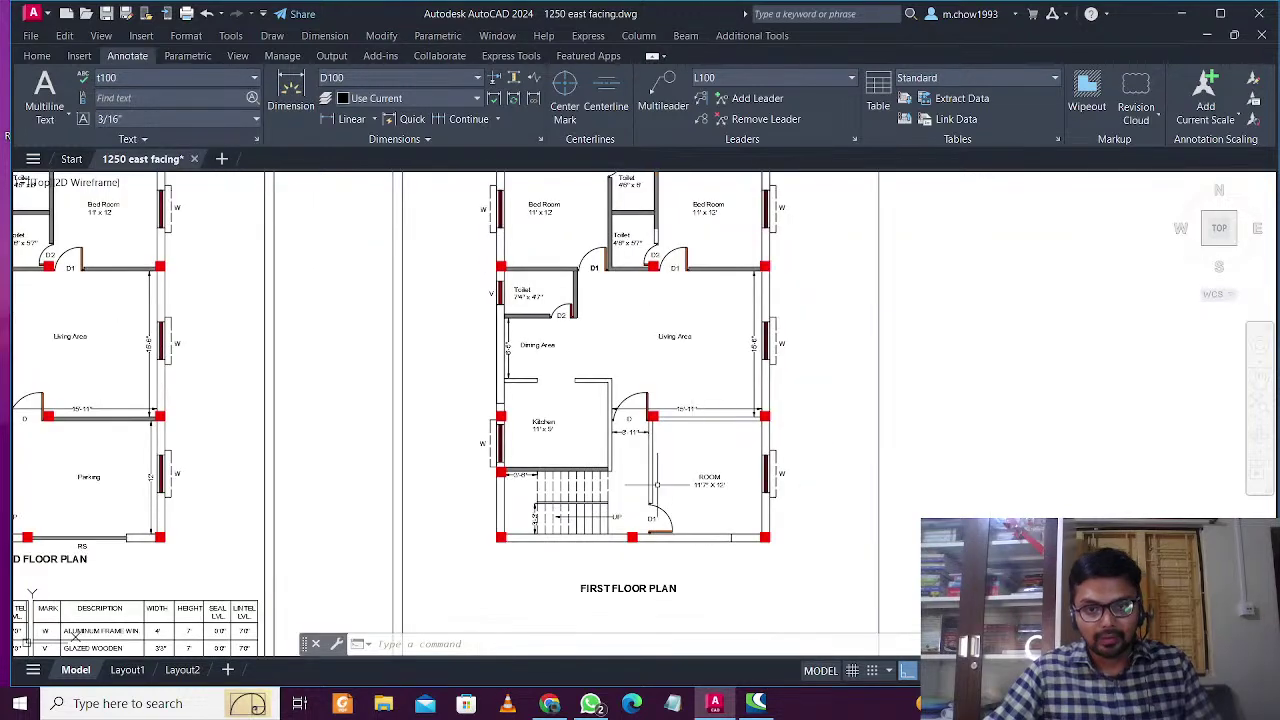
scroll(660, 476, "up", 4)
scroll(660, 476, "down", 3)
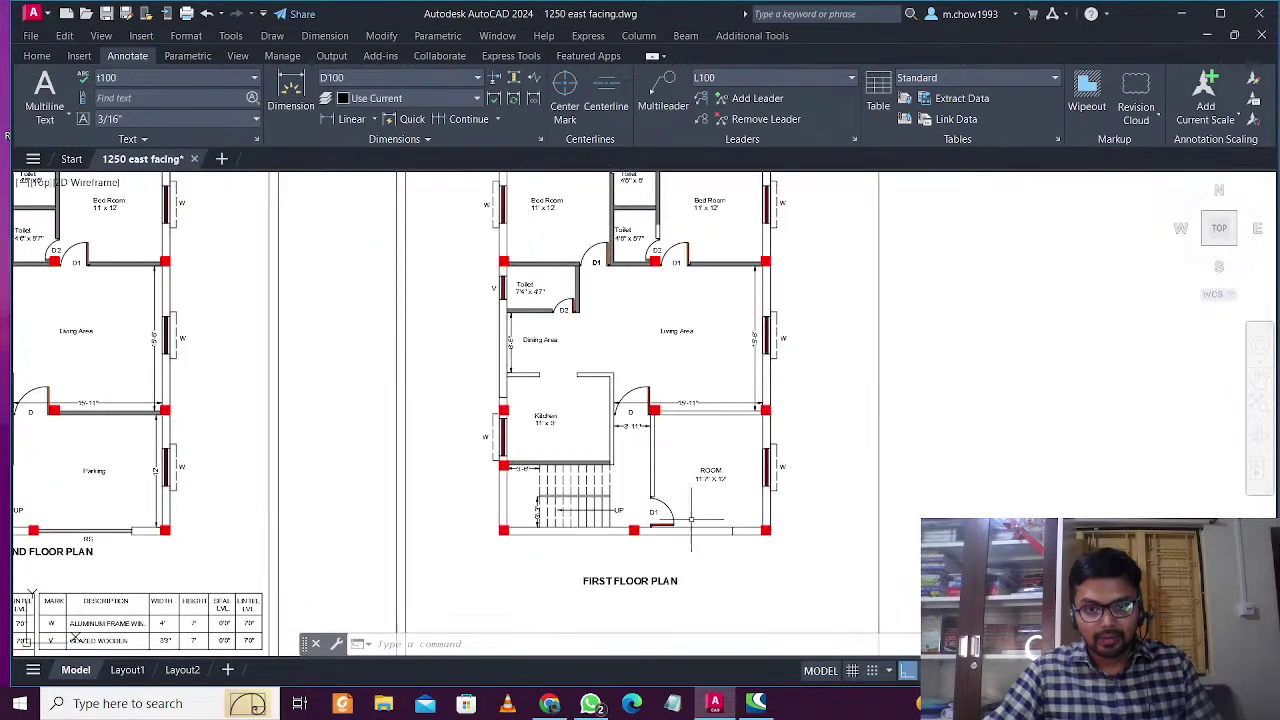
scroll(690, 519, "up", 2)
scroll(736, 497, "down", 3)
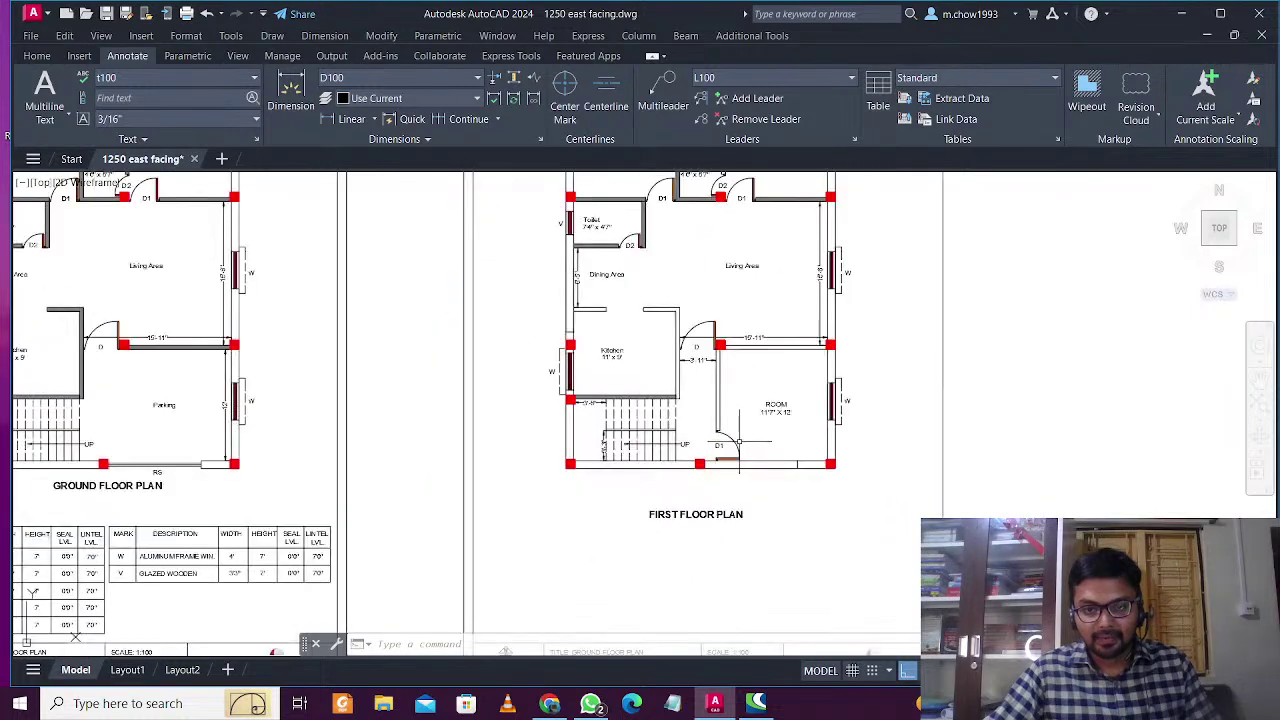
scroll(736, 497, "down", 2)
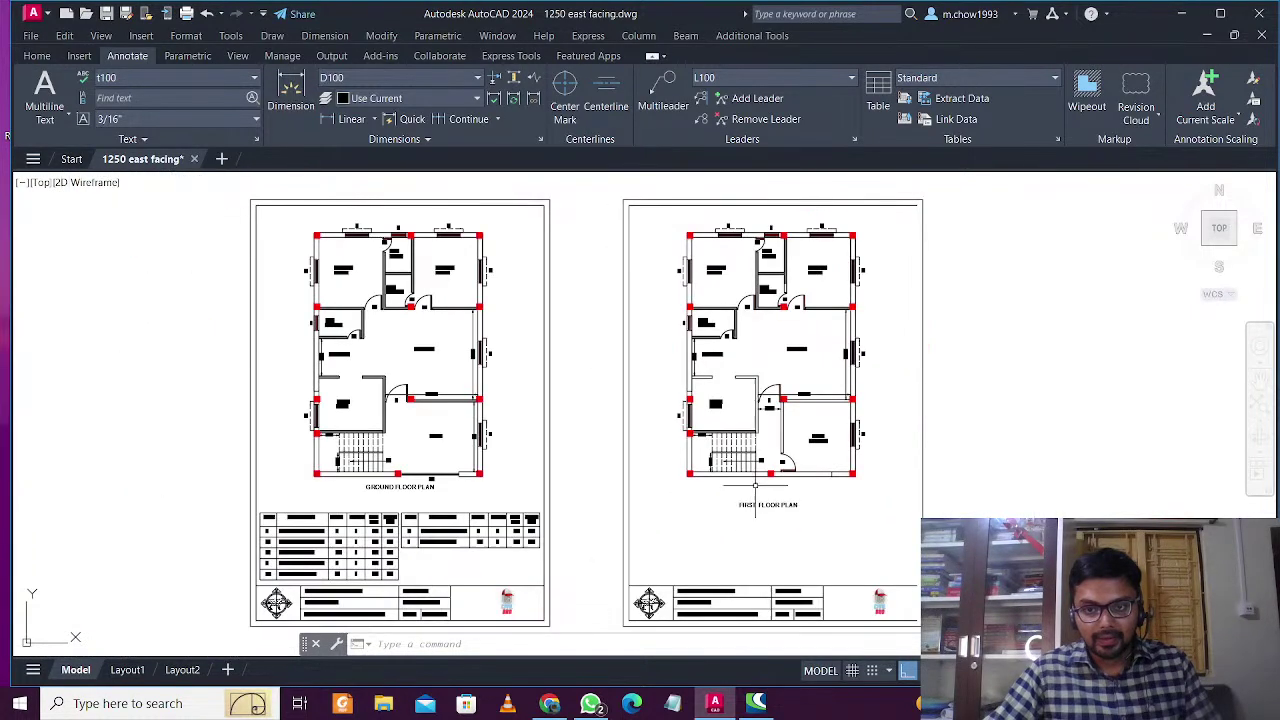
Start a solid hatch in color 8 and fill the ground floor plan's upper outer wall segments between the columns and windows
scroll(755, 485, "up", 2)
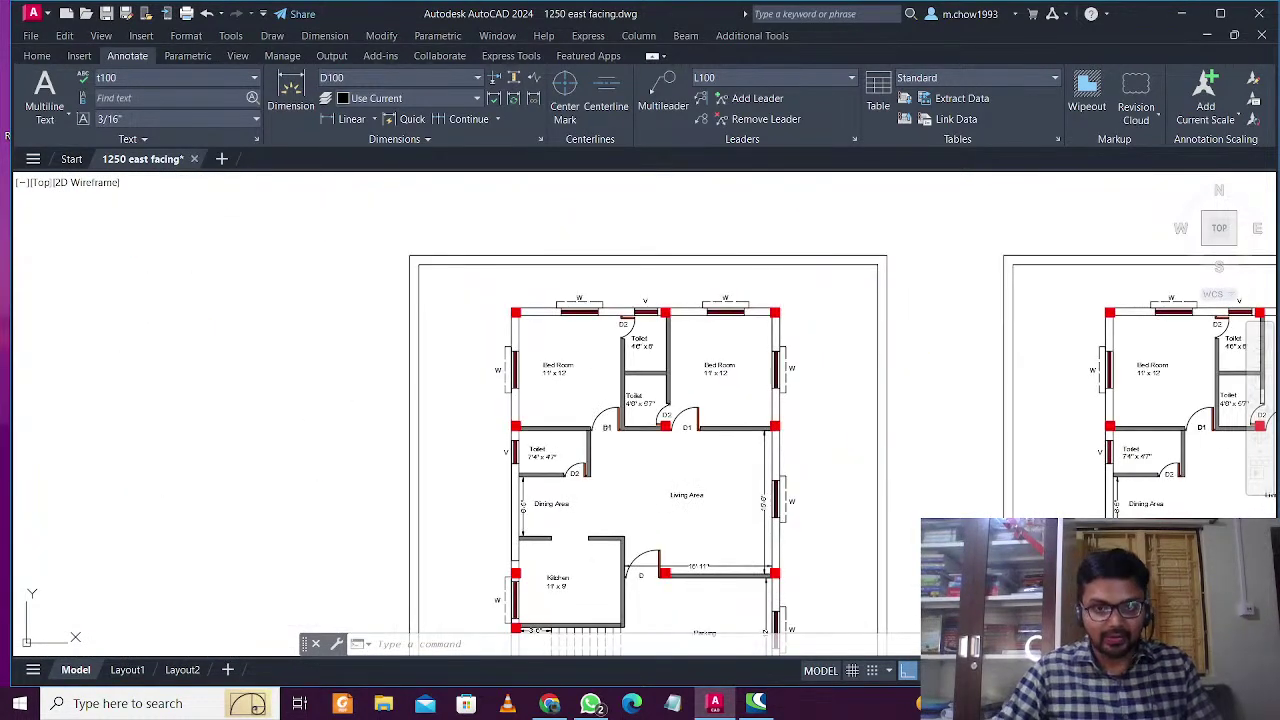
type("h")
key("Return")
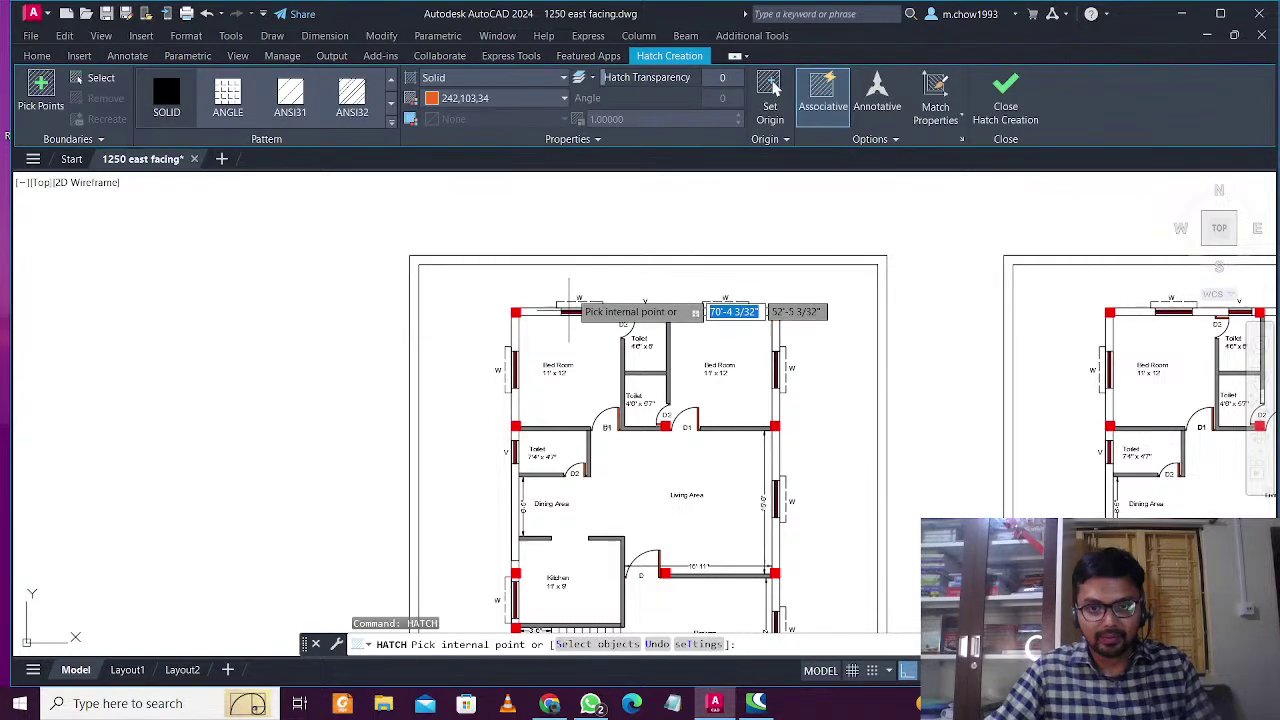
scroll(570, 311, "up", 2)
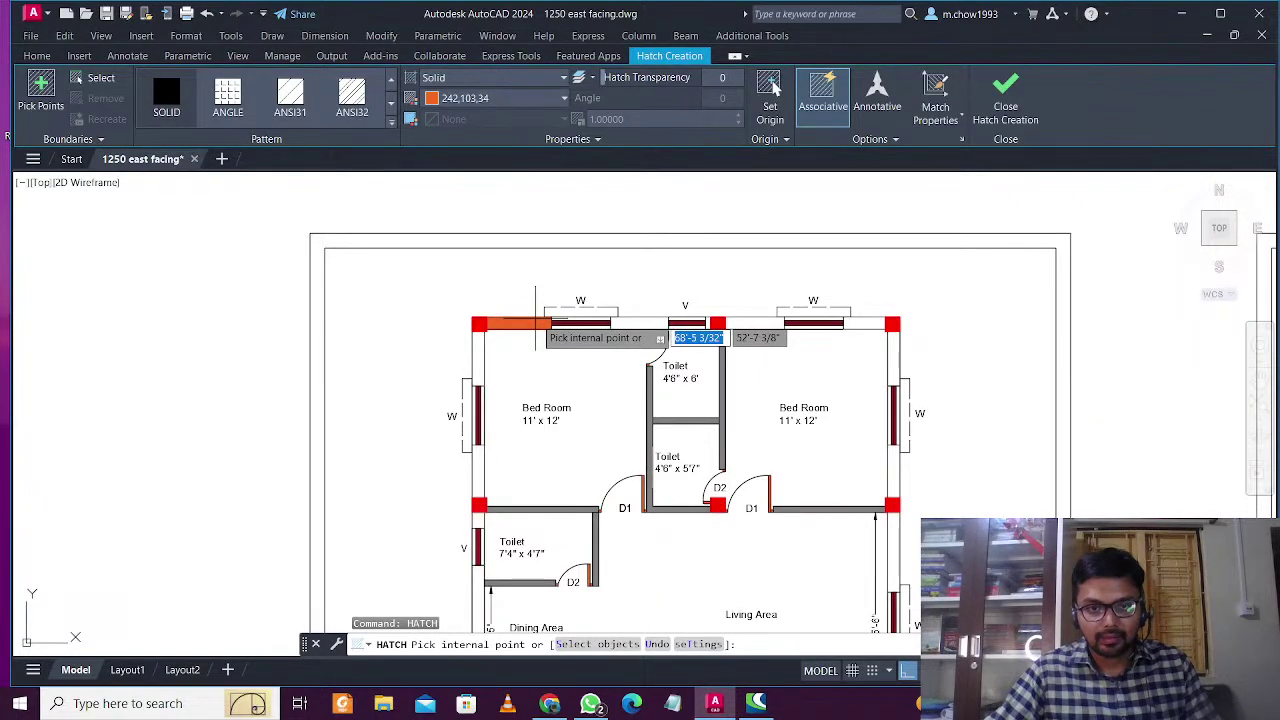
left_click(562, 98)
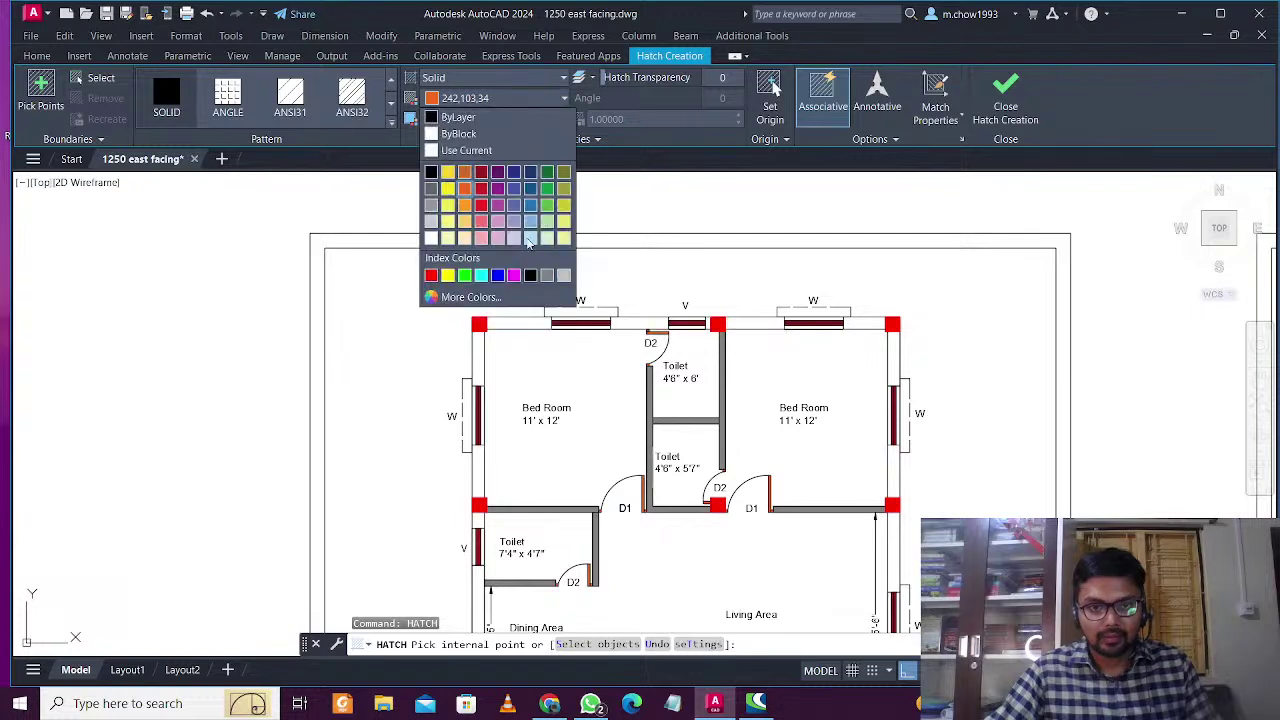
left_click(547, 275)
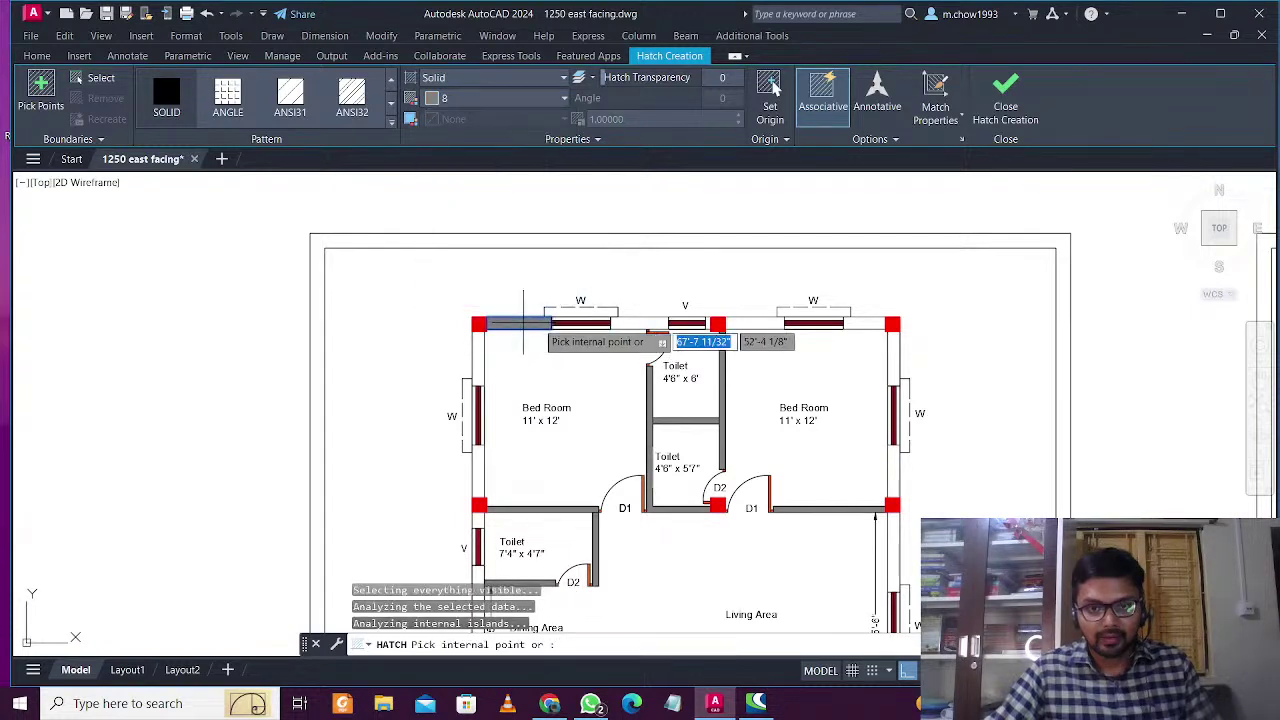
left_click(523, 322)
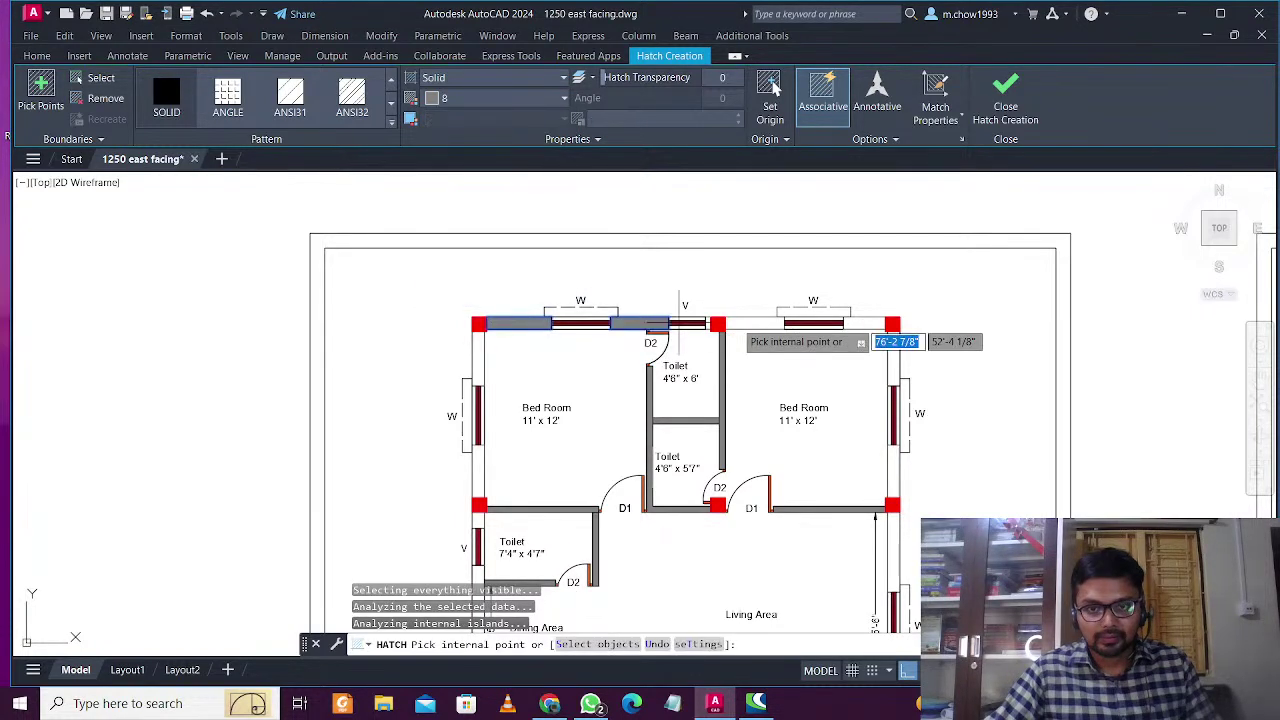
left_click(748, 323)
left_click(847, 324)
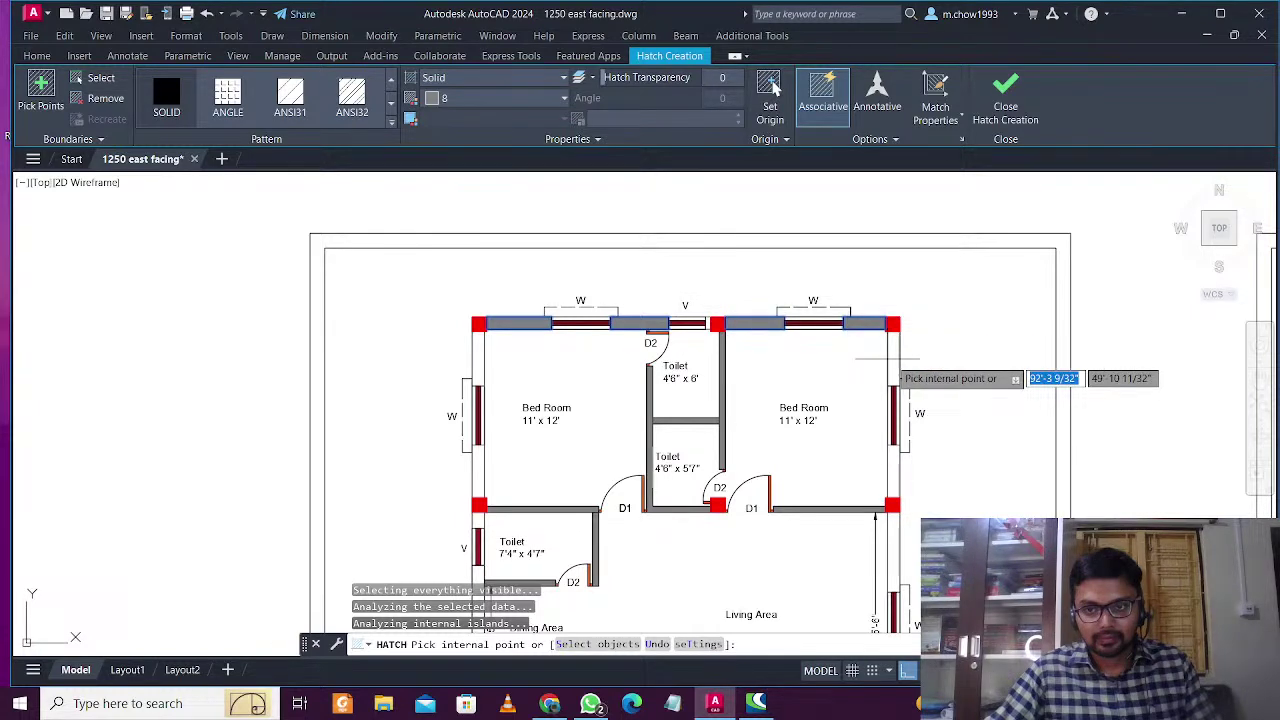
Fill the ground floor's right outer wall segments with the solid hatch, from the upper bedroom down past the Living Area to Parking
left_click(887, 358)
left_click(894, 464)
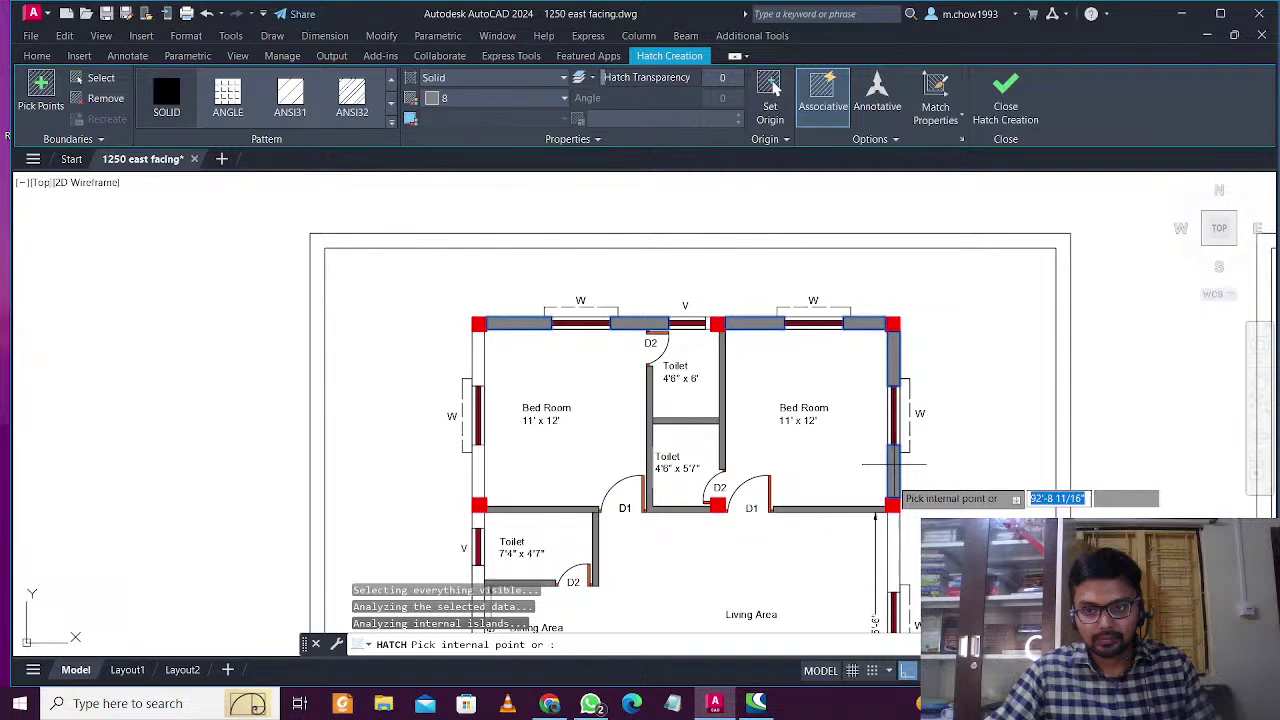
middle_click_drag(894, 464, 839, 257)
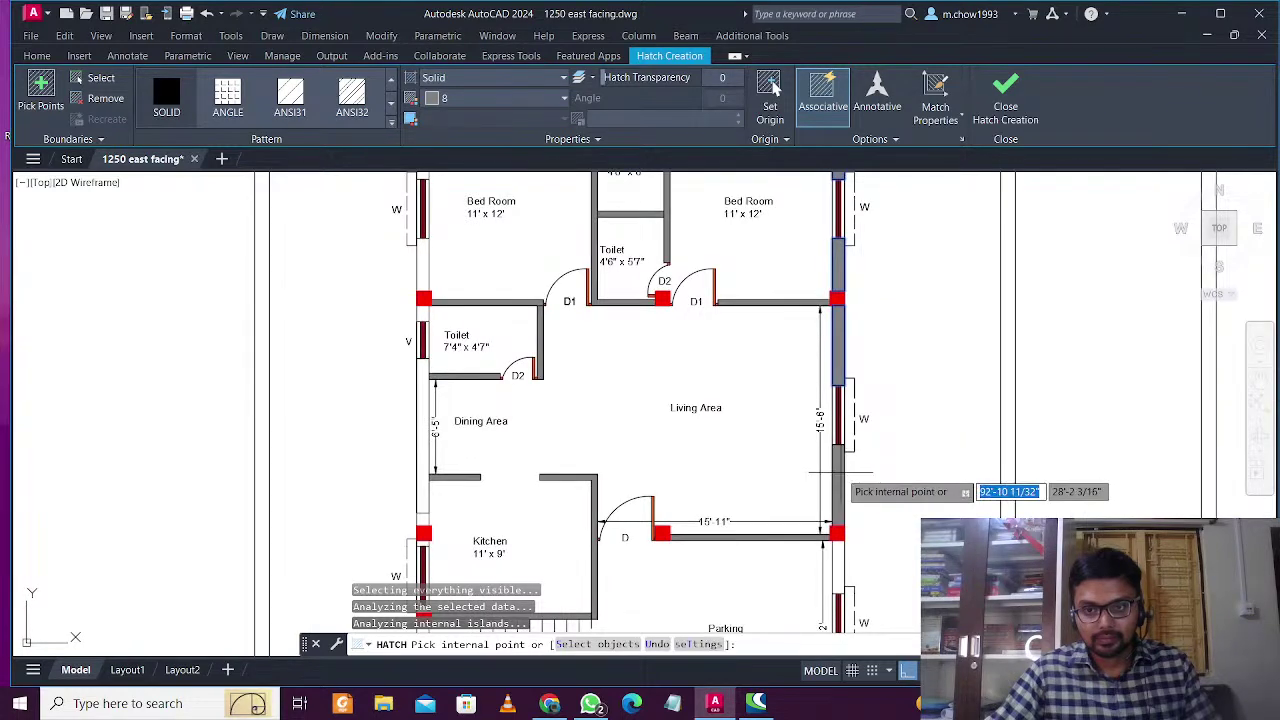
middle_click_drag(833, 493, 828, 331)
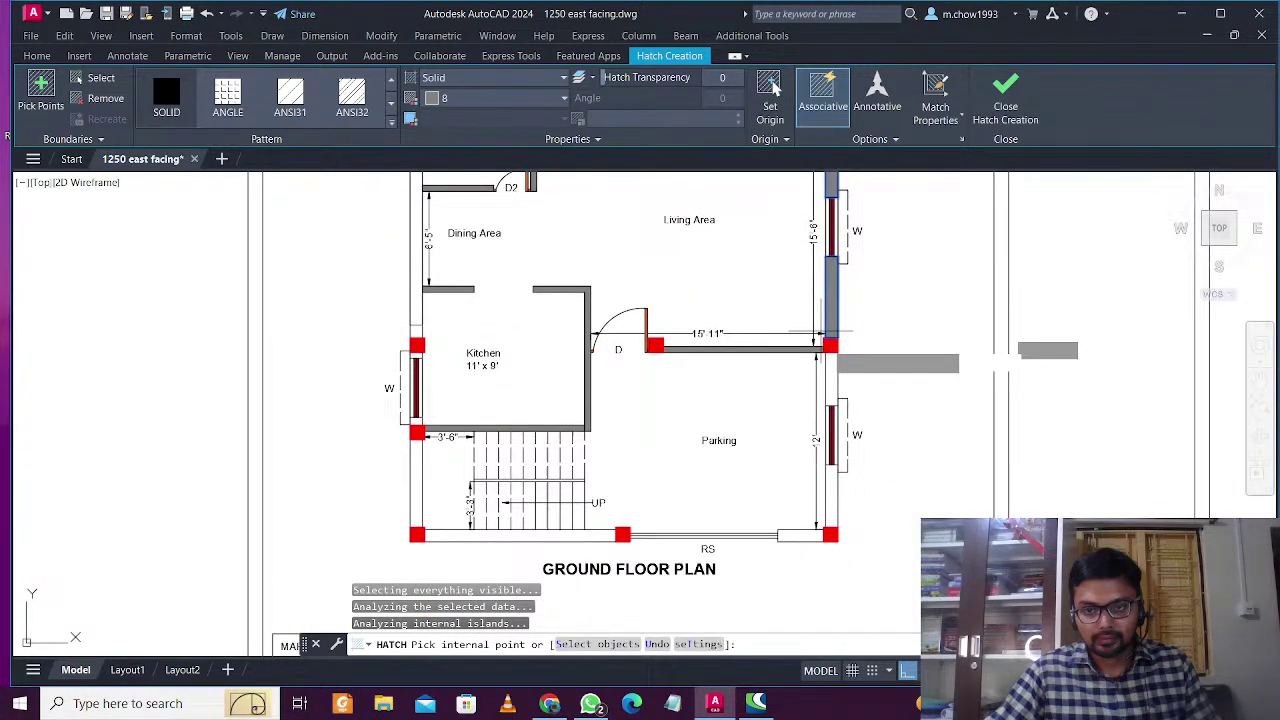
left_click(828, 482)
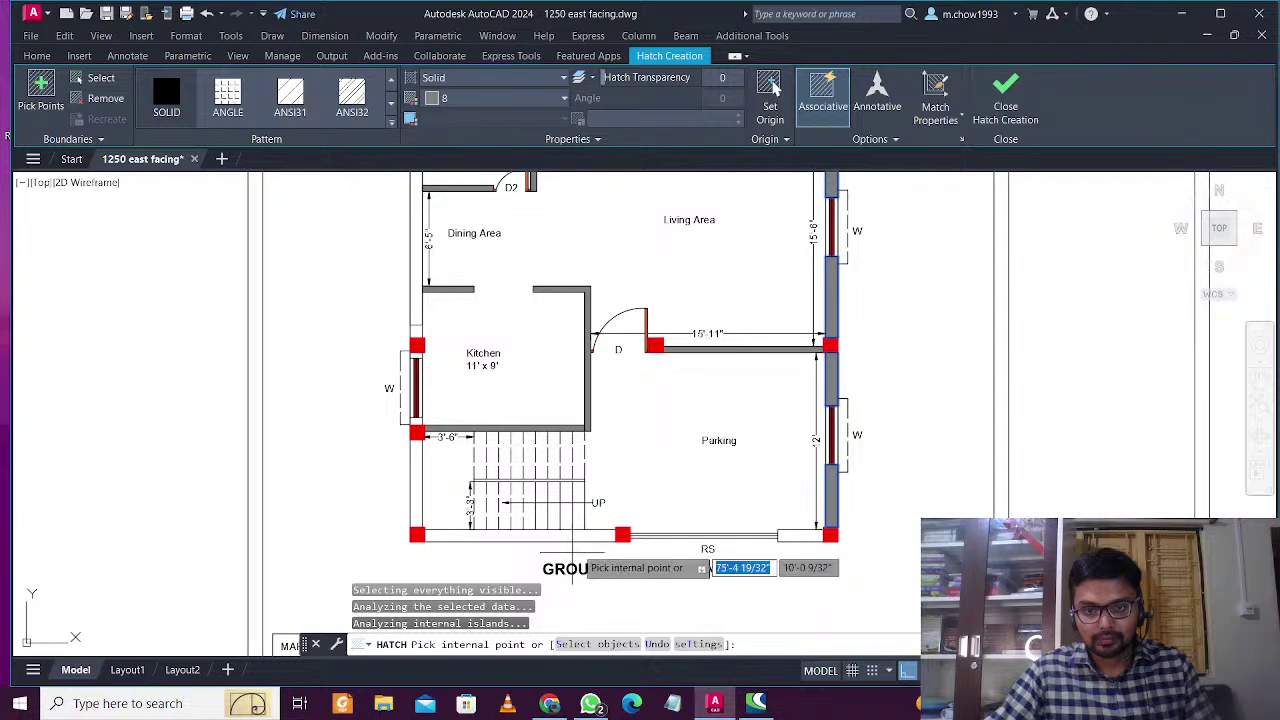
Hatch the ground floor's lower wall below the stairs and its left outer wall beside the stairs and Dining Area
left_click(470, 490)
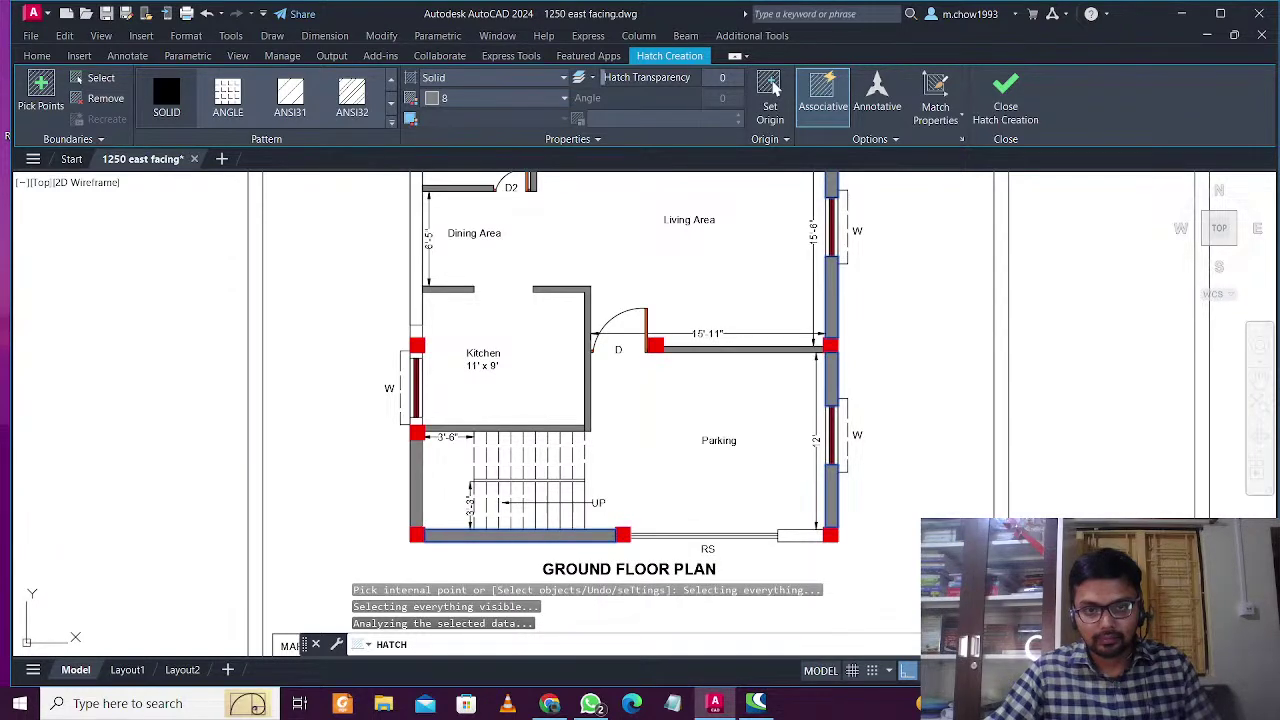
scroll(560, 335, "down", 3)
scroll(430, 355, "up", 5)
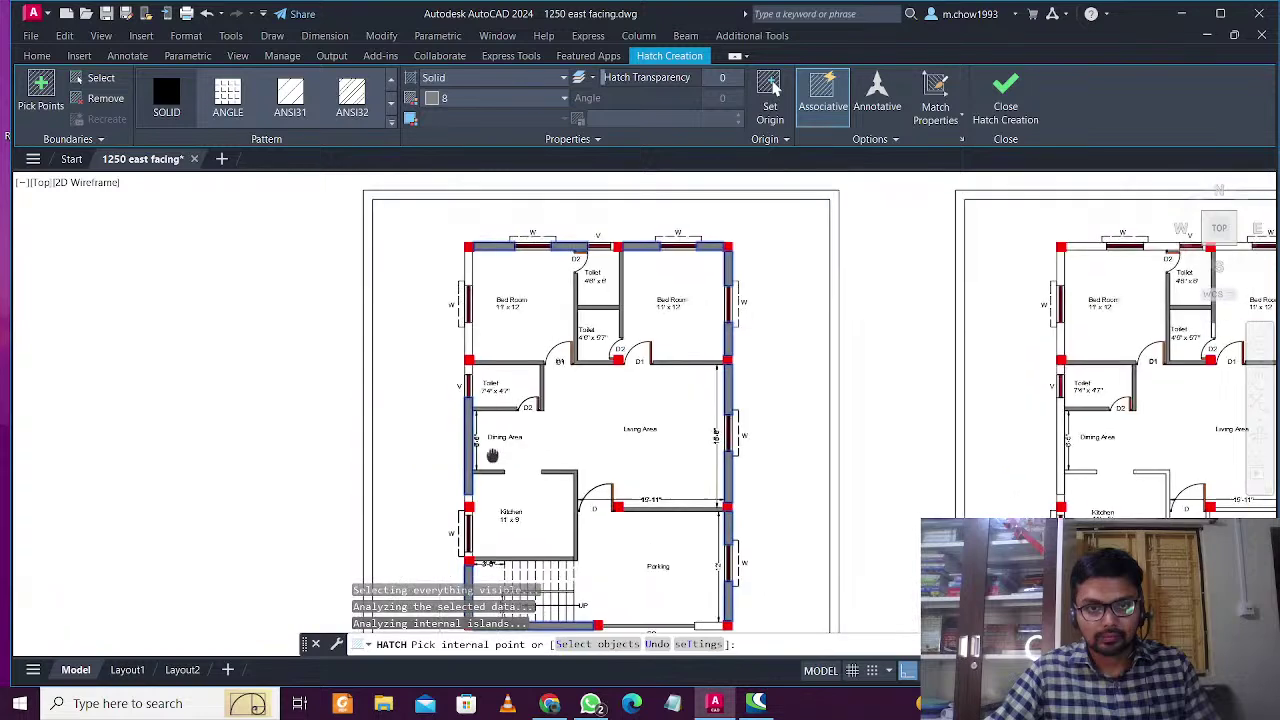
scroll(475, 318, "up", 2)
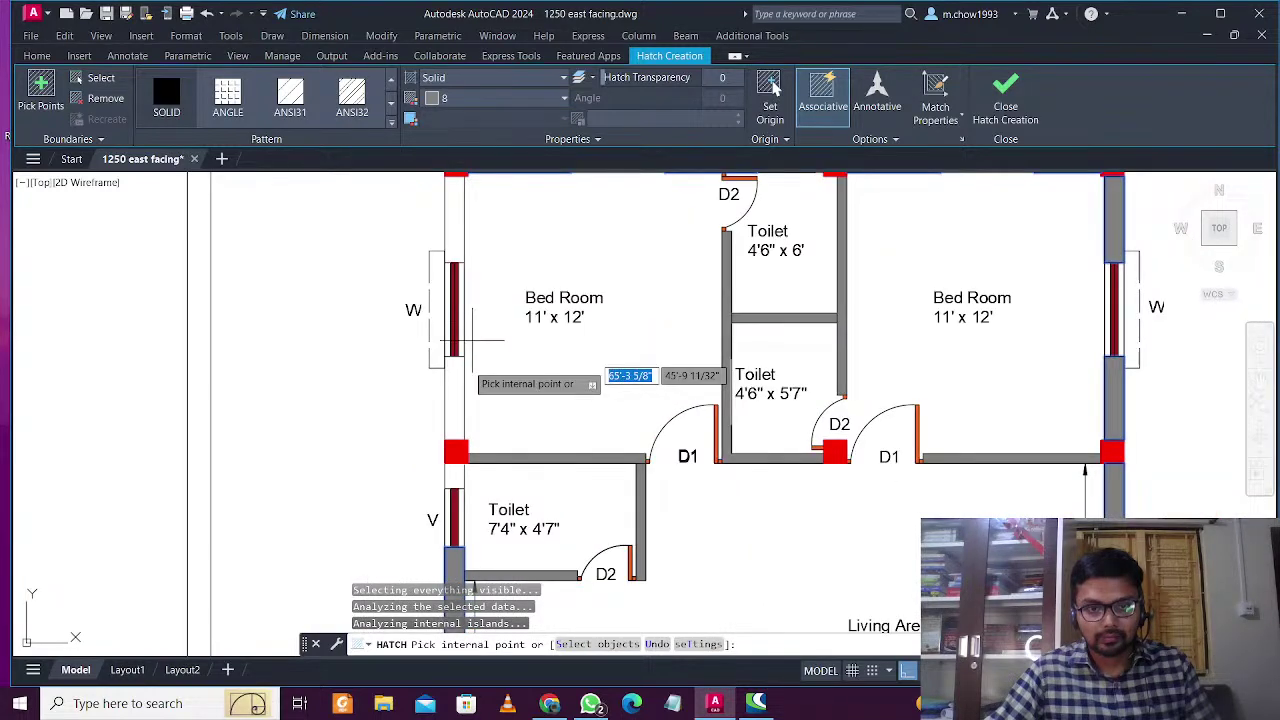
Hatch the short piece of the ground floor's left outer wall just above the Kitchen's upper column
left_click(483, 295)
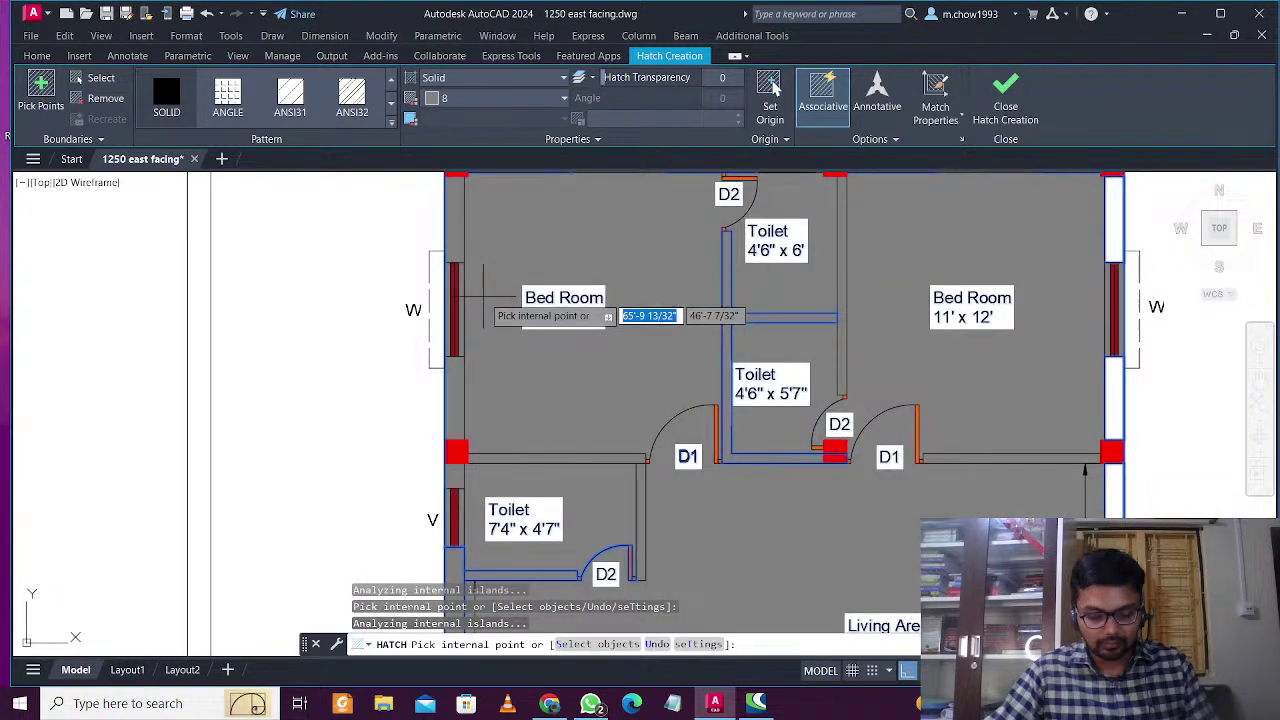
scroll(510, 430, "down", 5)
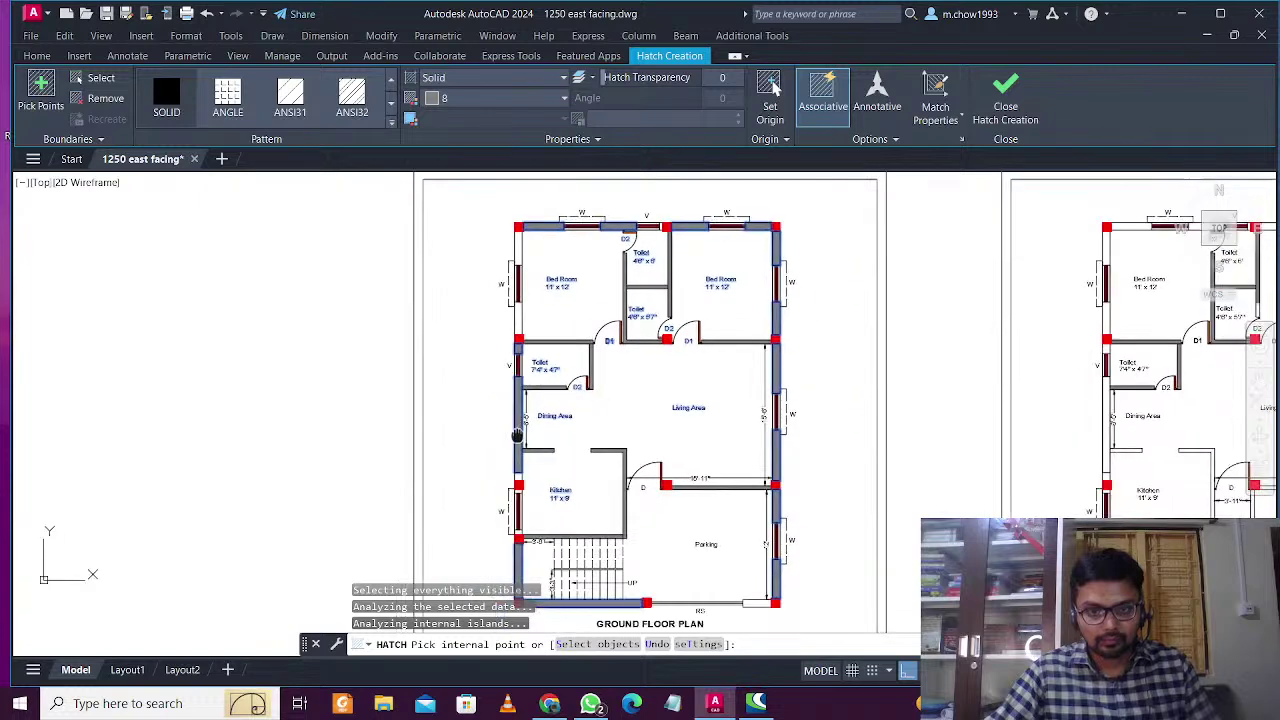
scroll(521, 420, "up", 3)
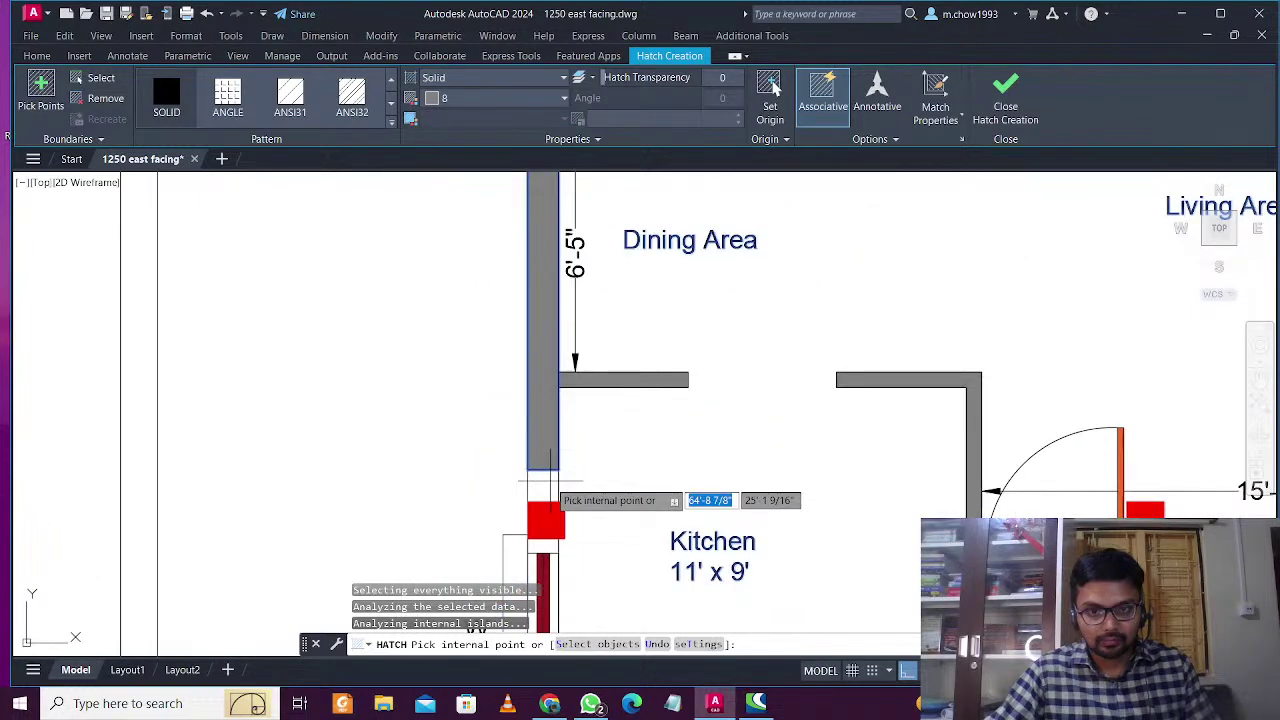
scroll(548, 484, "down", 4)
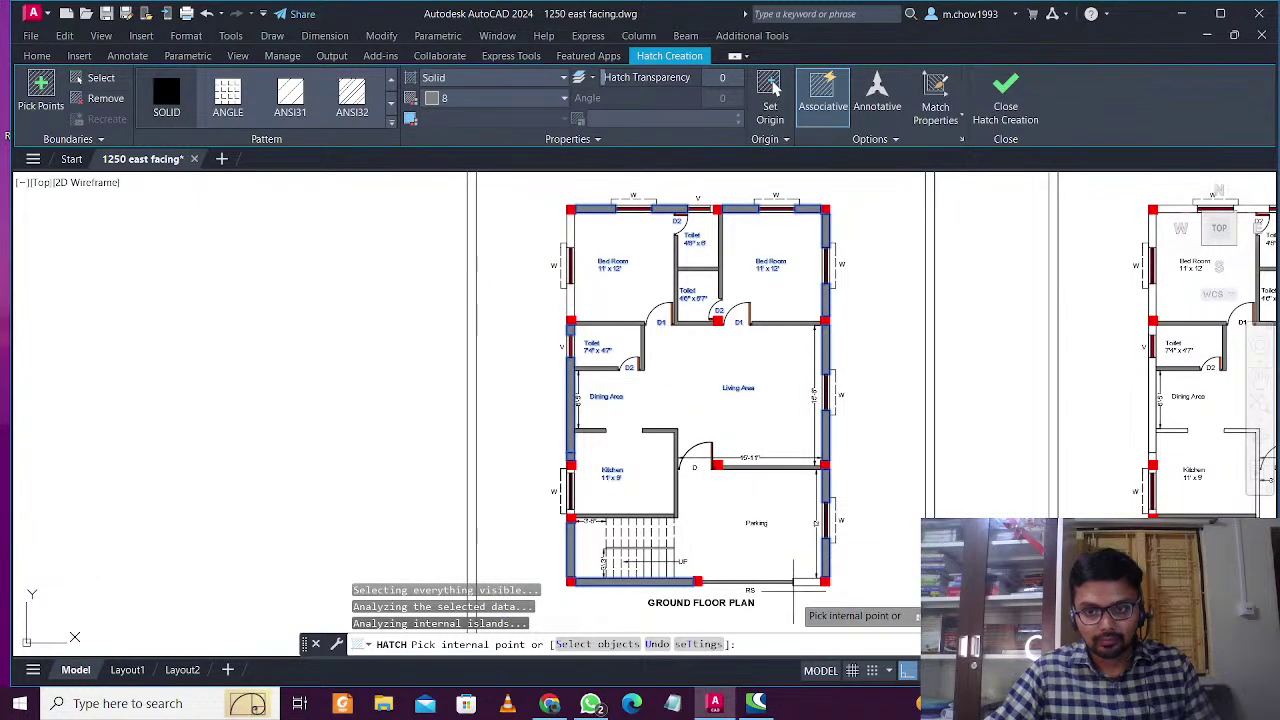
Try to hatch the short lower wall segment between the RS opening and the Parking's corner column
scroll(797, 607, "up", 1)
scroll(801, 604, "up", 3)
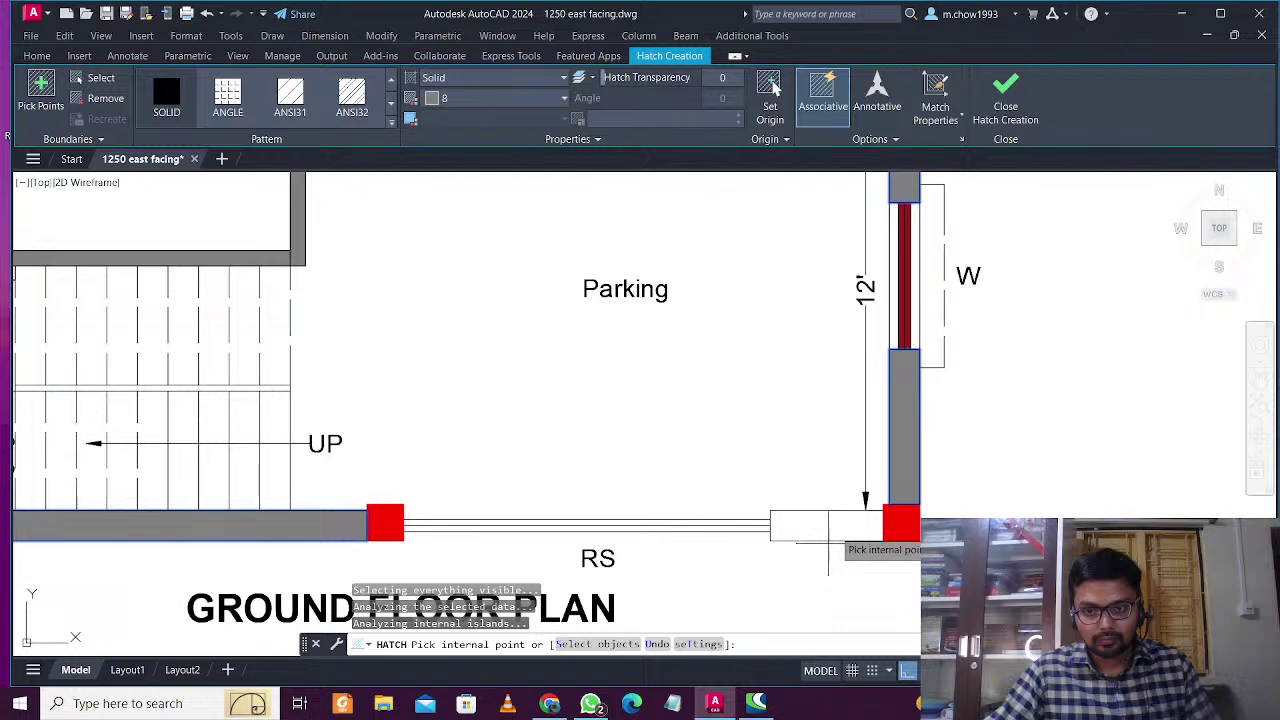
scroll(828, 543, "down", 2)
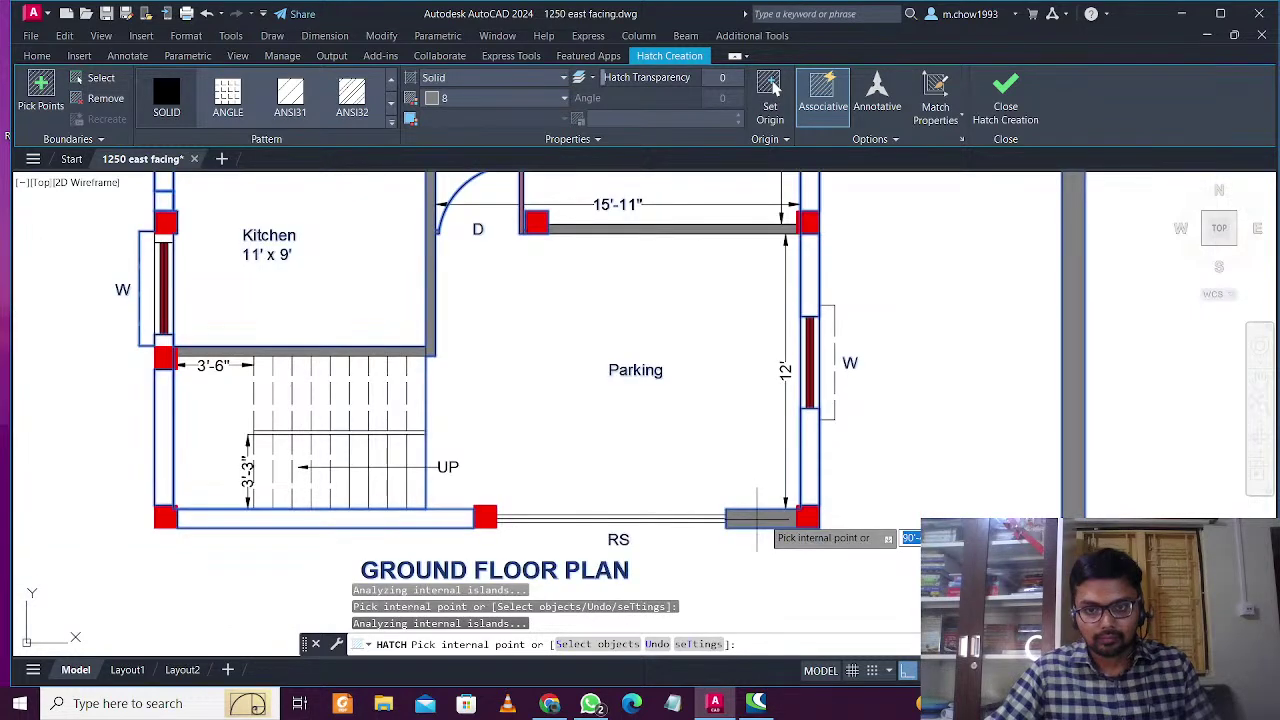
scroll(757, 517, "down", 4)
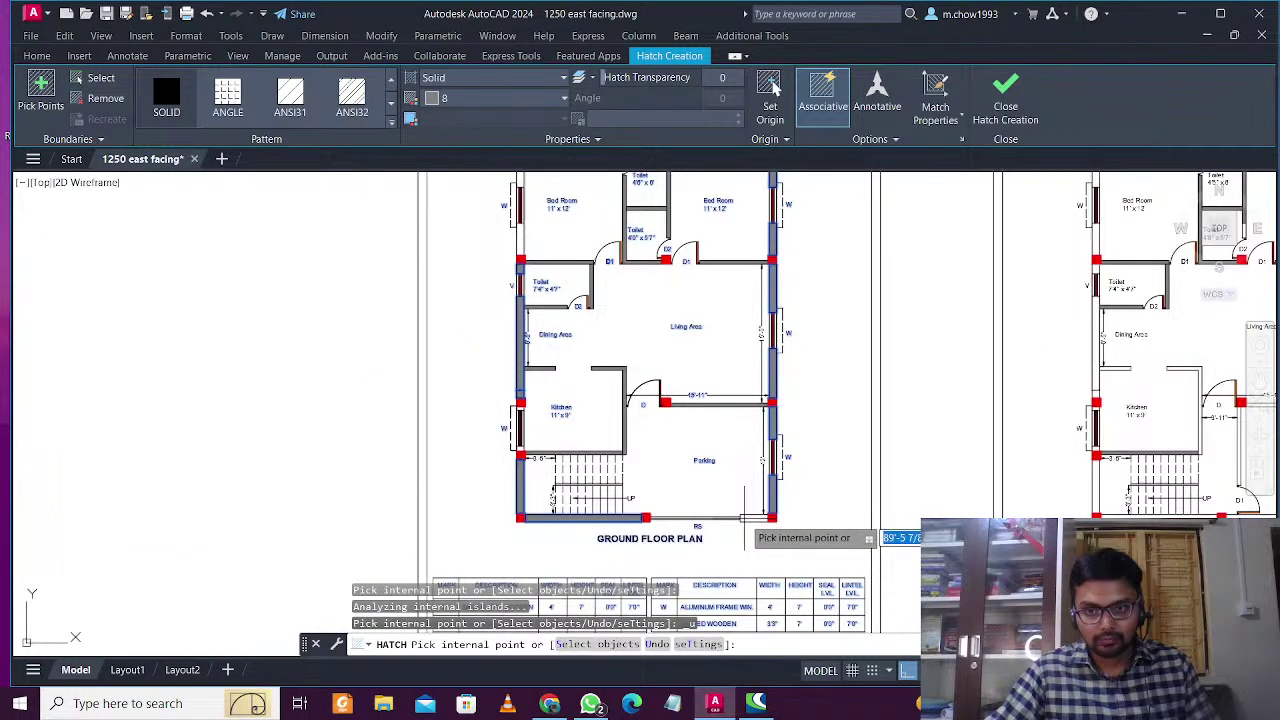
Try to hatch the first floor plan's upper outer wall and the left bedroom's outer wall, undoing each pick
scroll(660, 375, "up", 5)
left_click(555, 377)
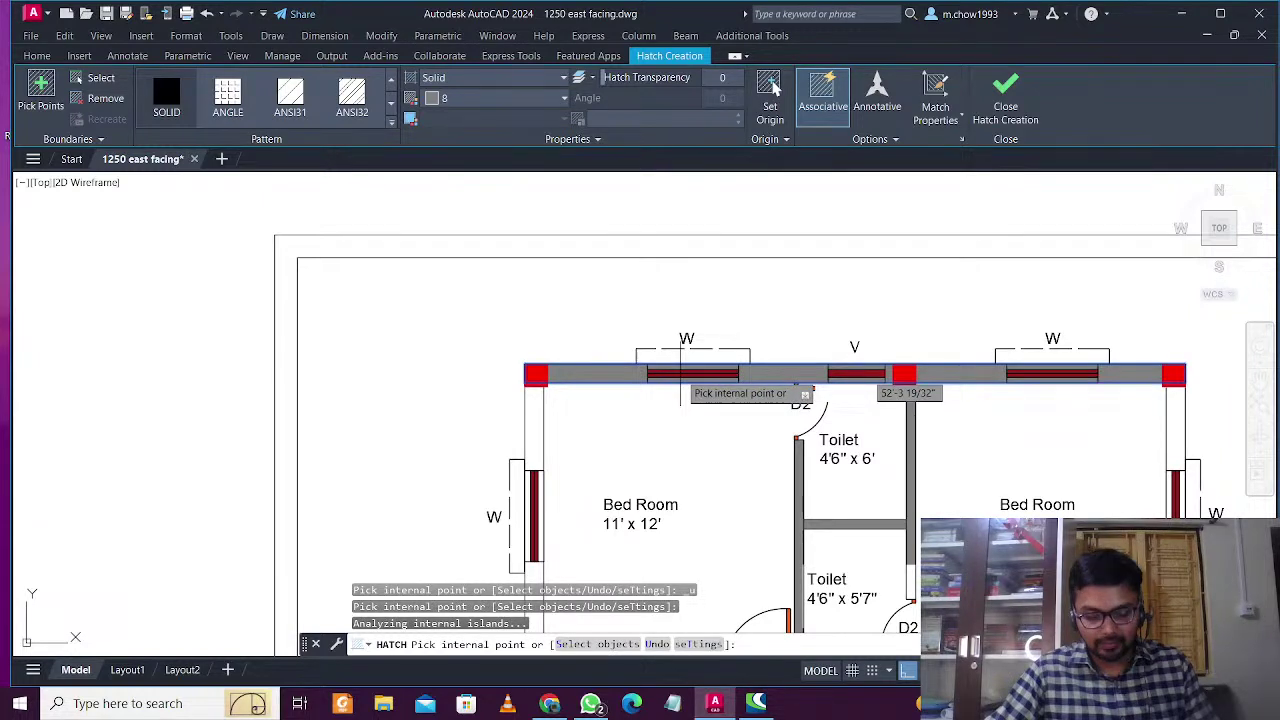
key("ctrl+z")
middle_click_drag(536, 445, 567, 373)
left_click(567, 374)
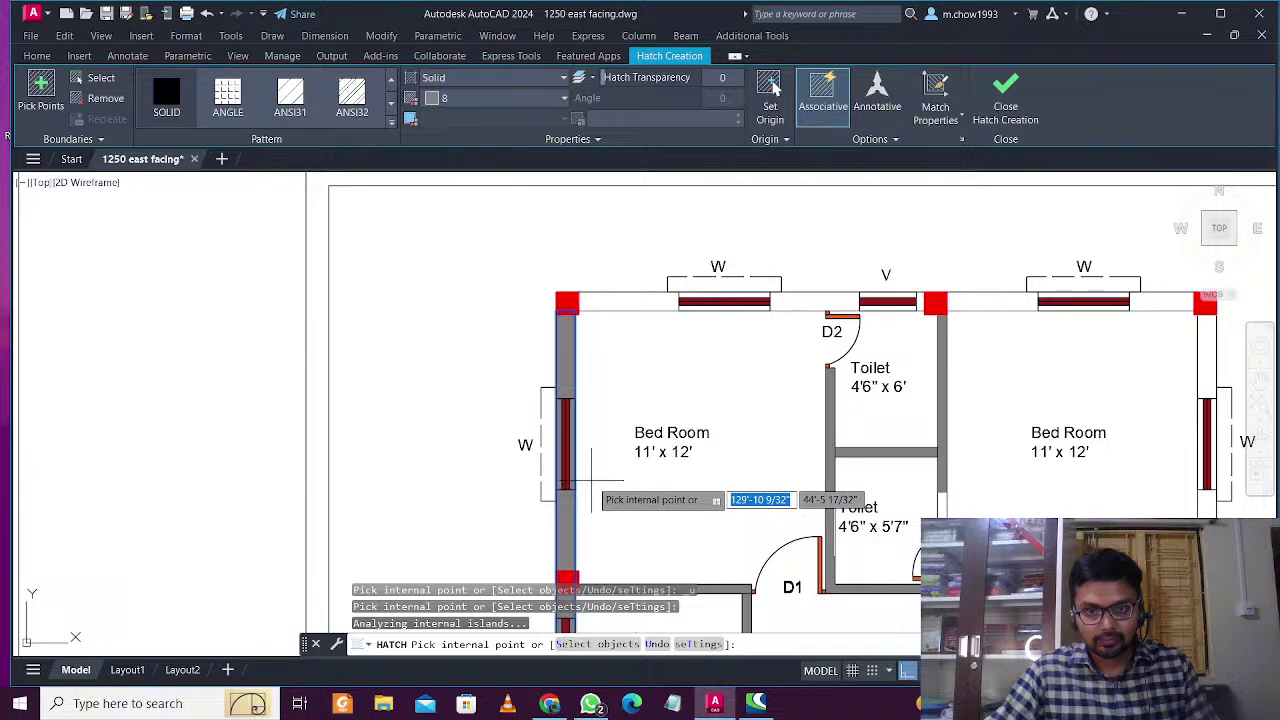
key("ctrl+z")
Hatch the first floor's horizontal wall between the Living Area and the ROOM
scroll(643, 430, "down", 4)
middle_click_drag(798, 603, 809, 518)
scroll(809, 518, "up", 6)
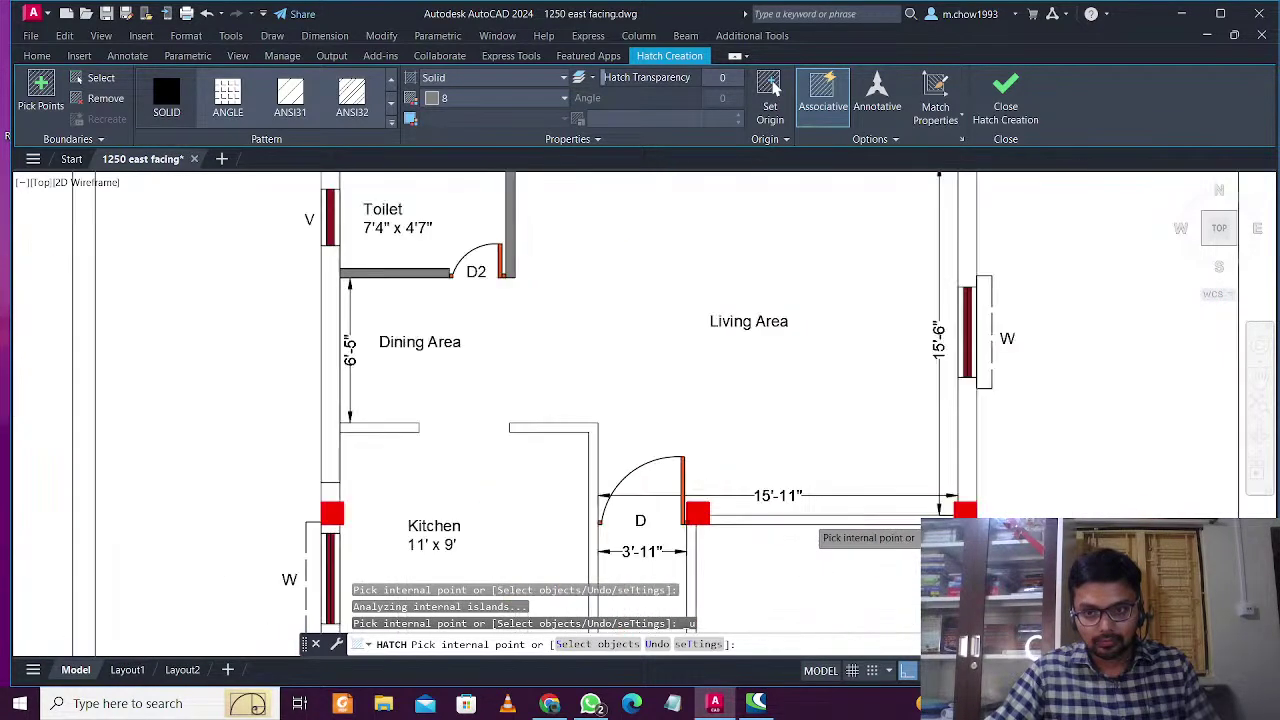
left_click(809, 518)
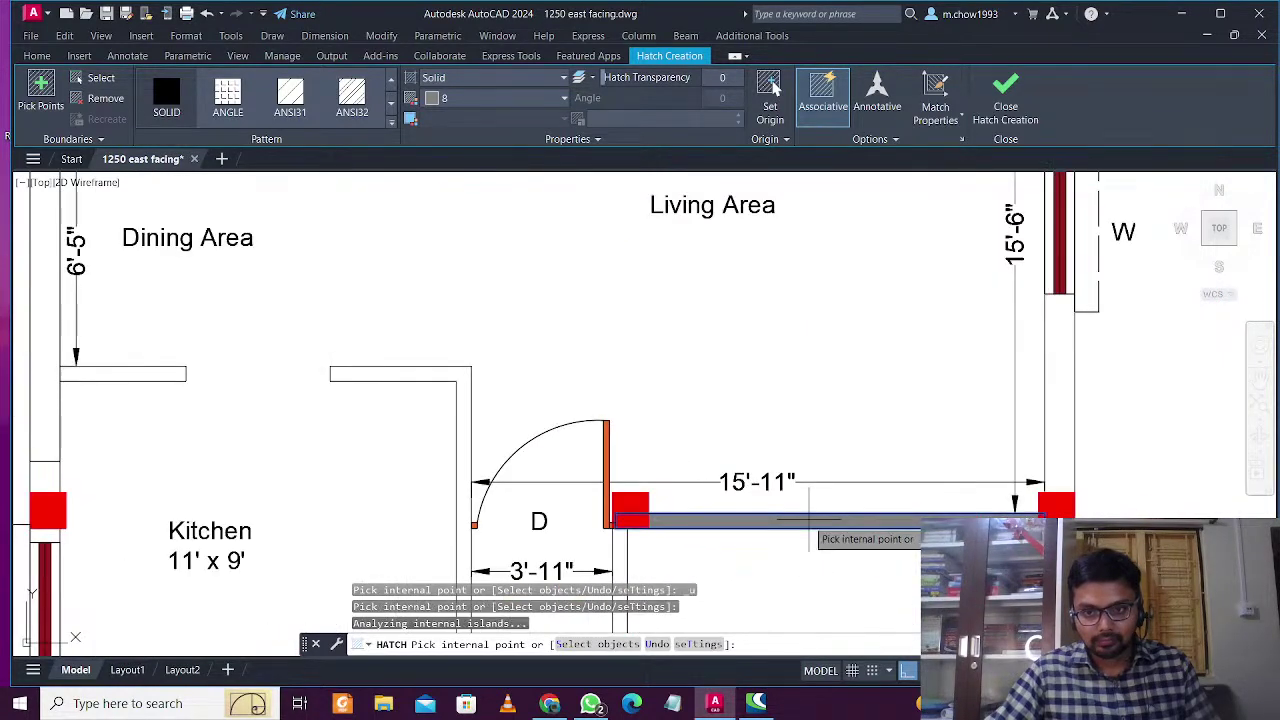
Try to hatch the ROOM's vertical partition above the D1 door, and undo the pick
scroll(809, 518, "down", 2)
left_click(697, 430)
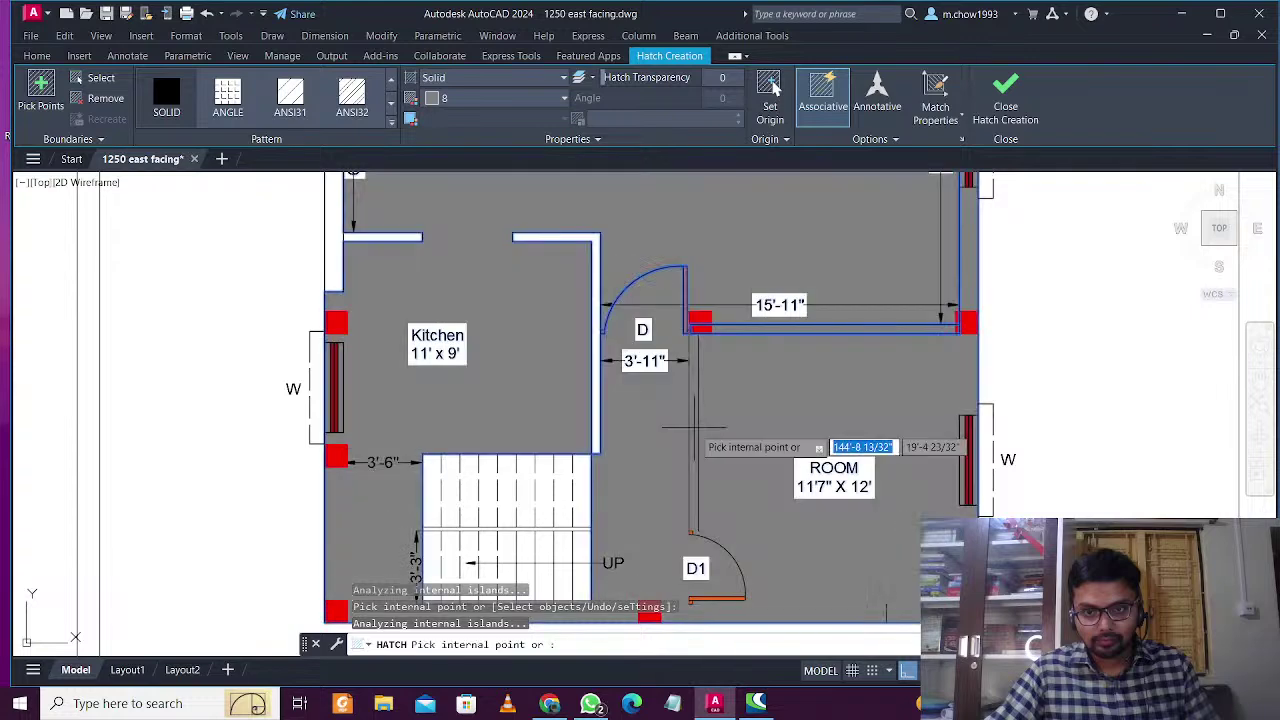
key("ctrl+z")
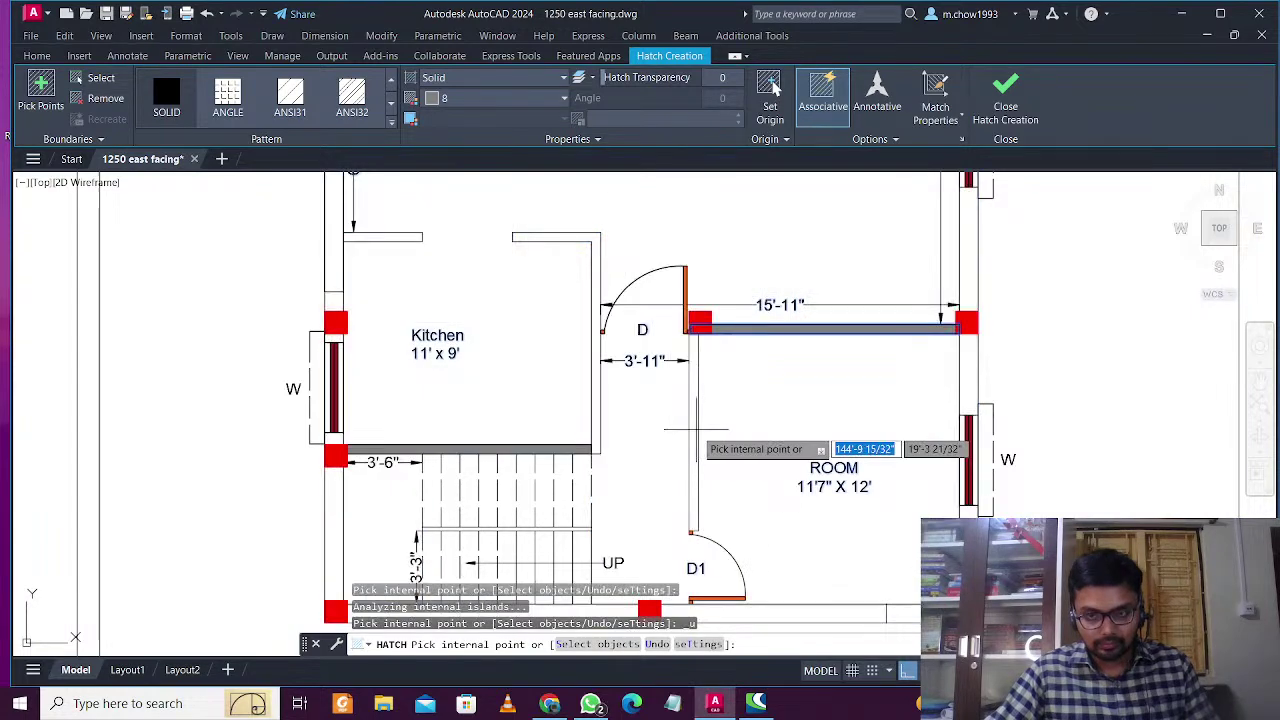
Hatch the ROOM's lower outer wall and the right outer wall segments above and below its window on the first floor
middle_click_drag(696, 430, 652, 310)
left_click(788, 491)
left_click(876, 498)
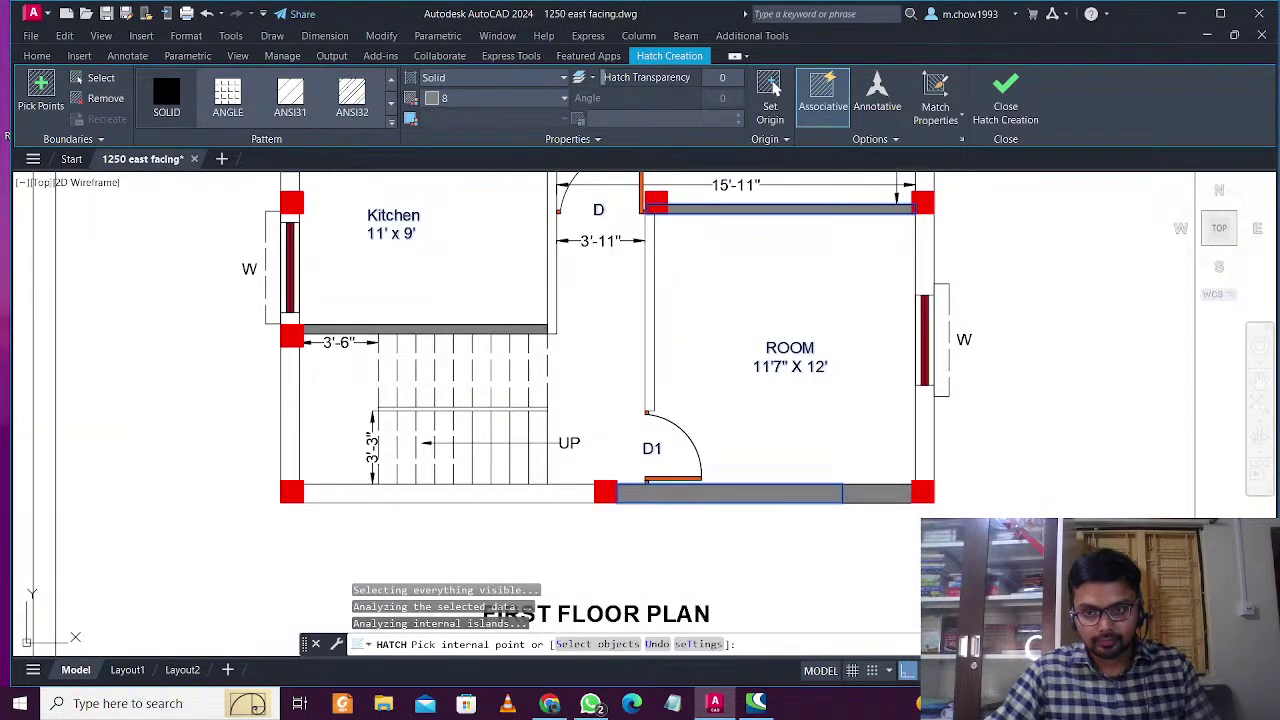
left_click(924, 460)
left_click(926, 285)
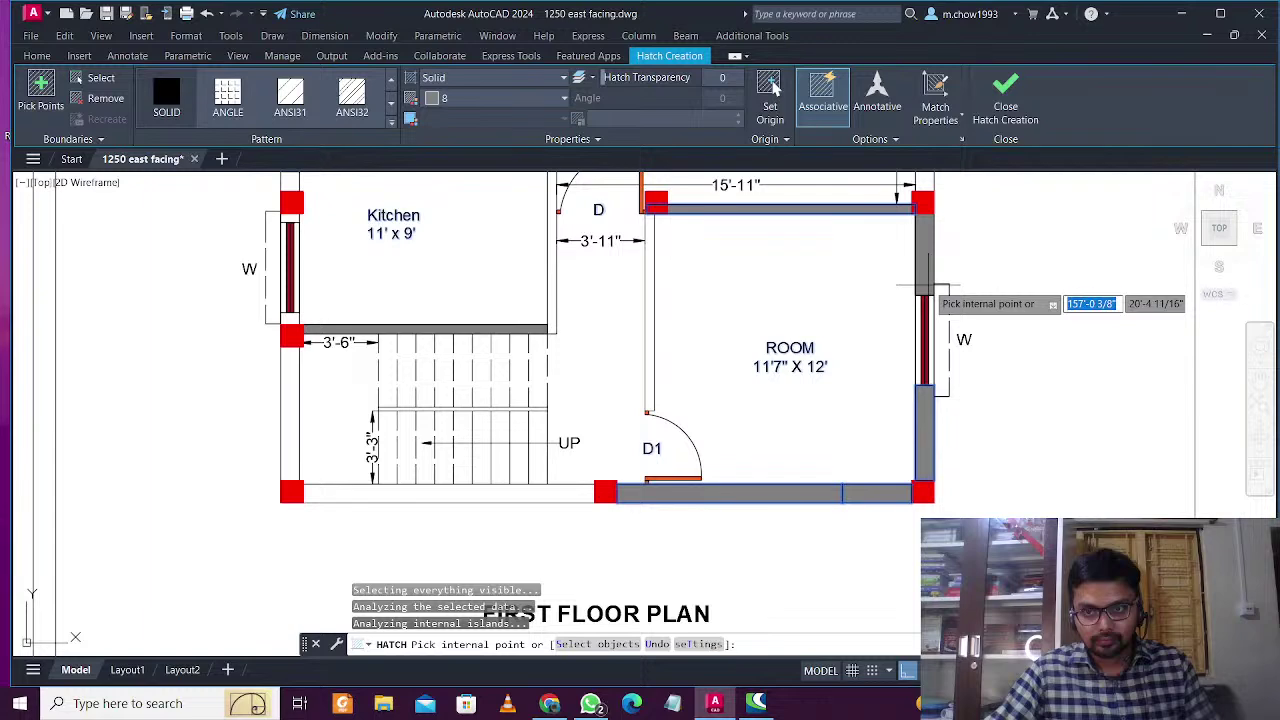
Hatch the first floor's right outer wall segments above and below the Living Area and right Bed Room windows
middle_click_drag(926, 285, 899, 503)
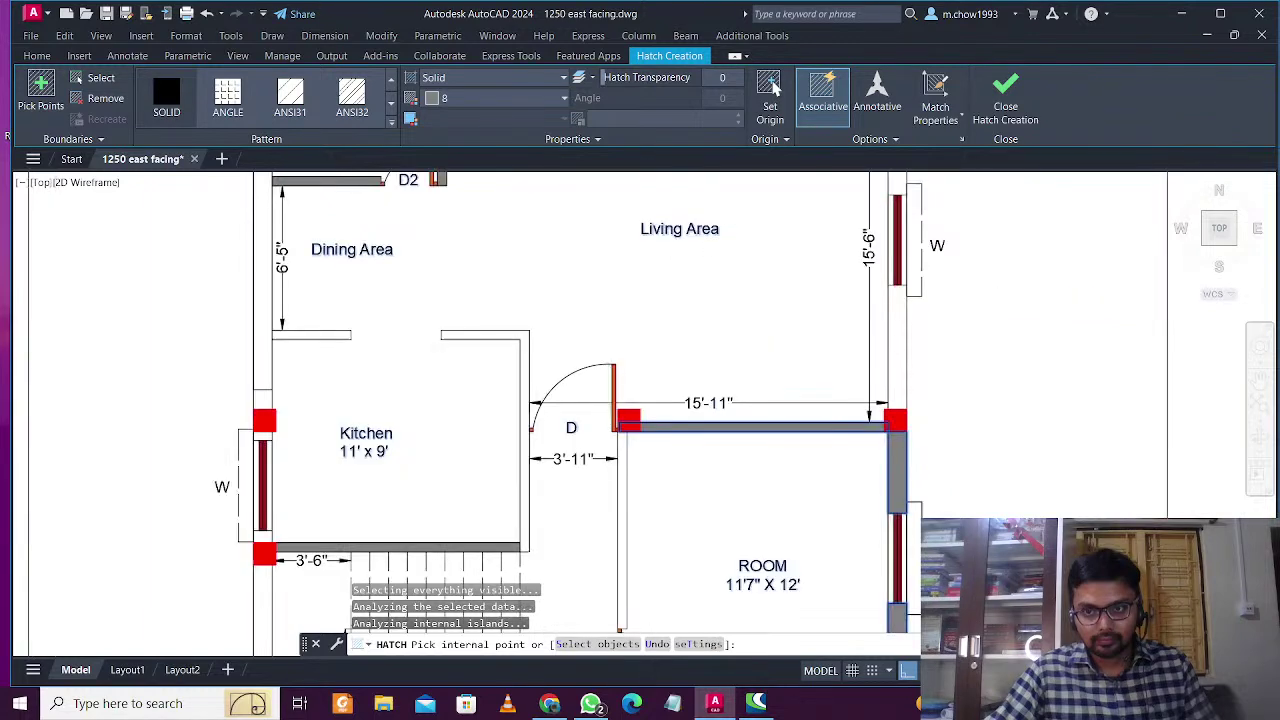
left_click(897, 345)
middle_click_drag(897, 335, 891, 527)
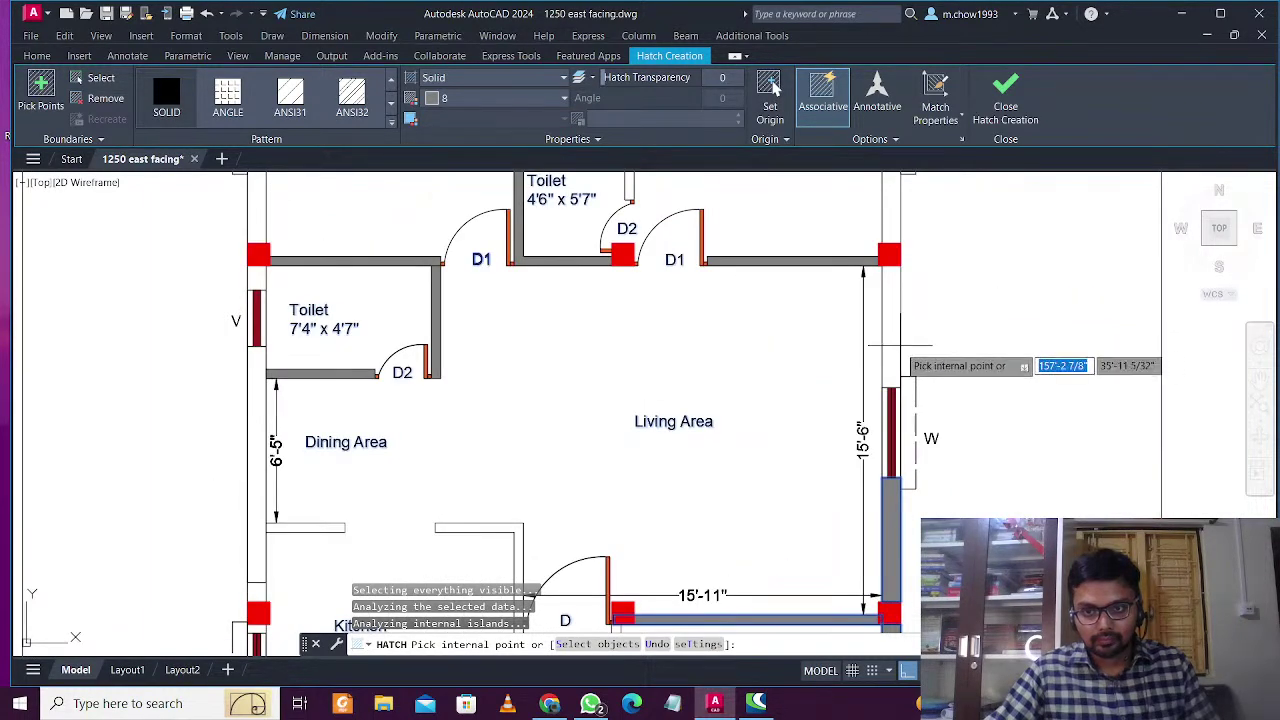
left_click(900, 345)
middle_click_drag(912, 303, 905, 532)
left_click(880, 255)
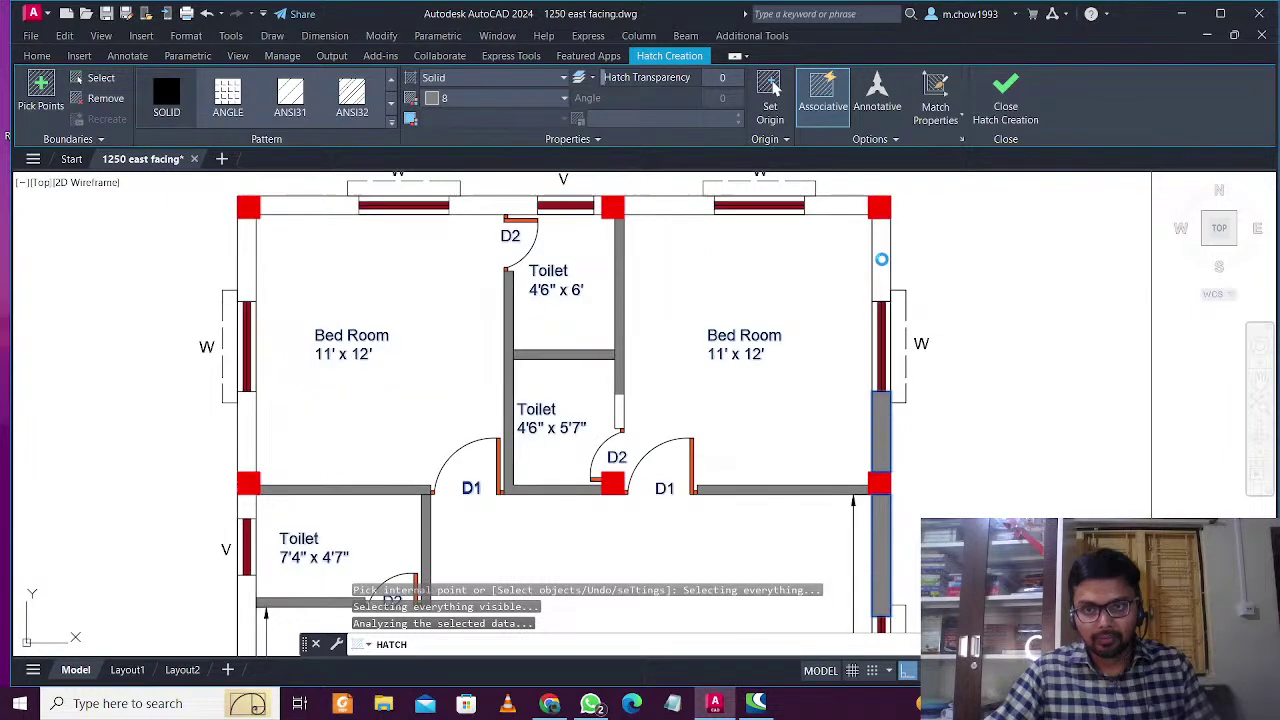
Hatch the first floor's upper outer wall segments between the windows and the left Bed Room's outer wall segments around its window
middle_click_drag(880, 248, 891, 408)
left_click(872, 370)
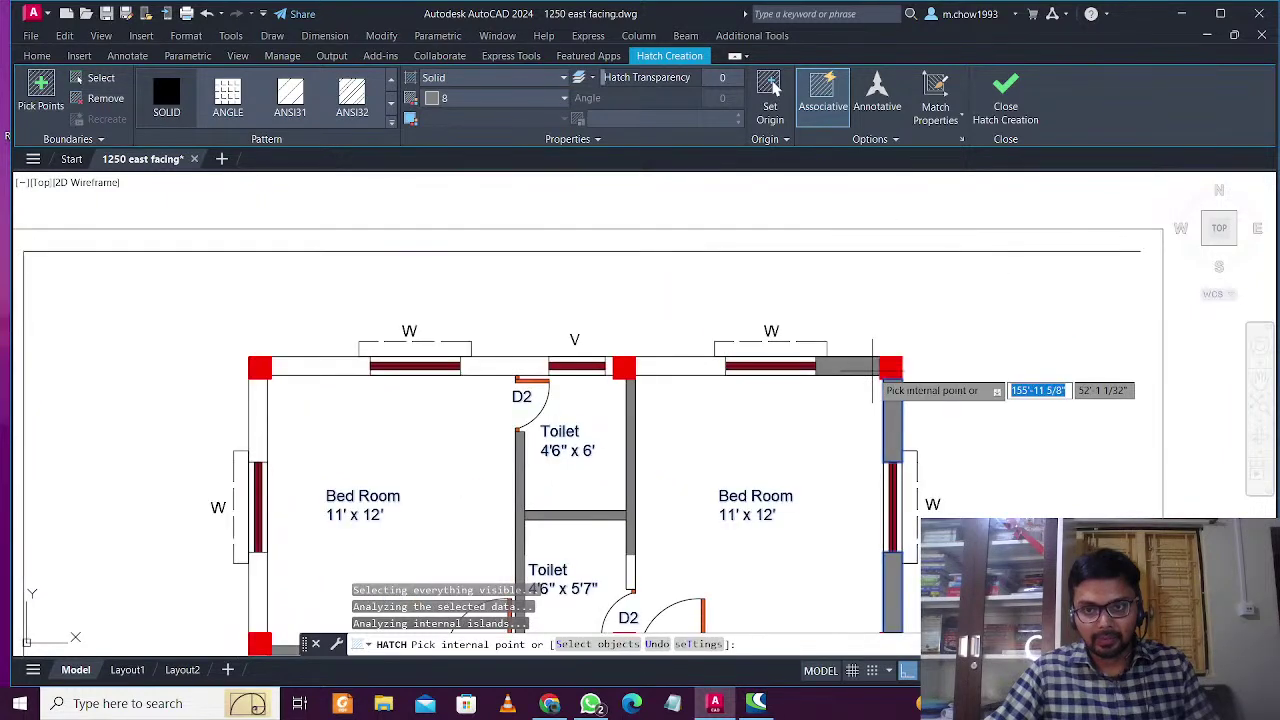
left_click(690, 366)
left_click(521, 361)
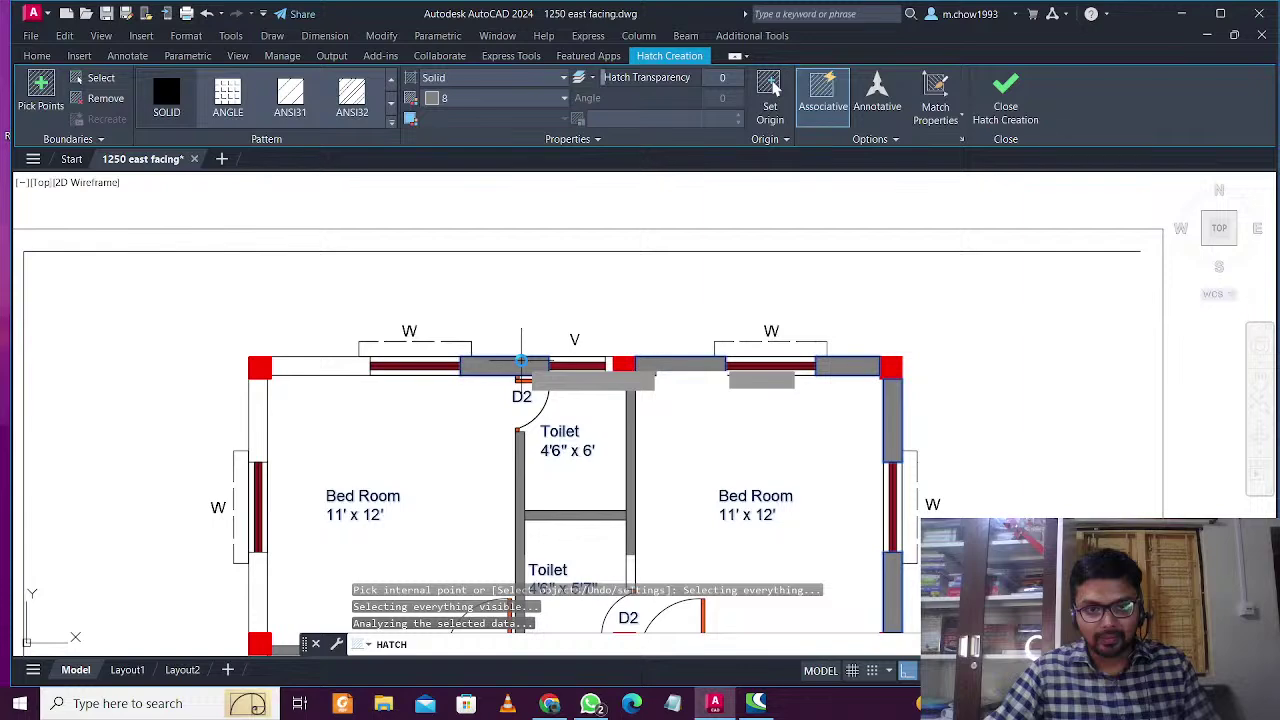
left_click(340, 366)
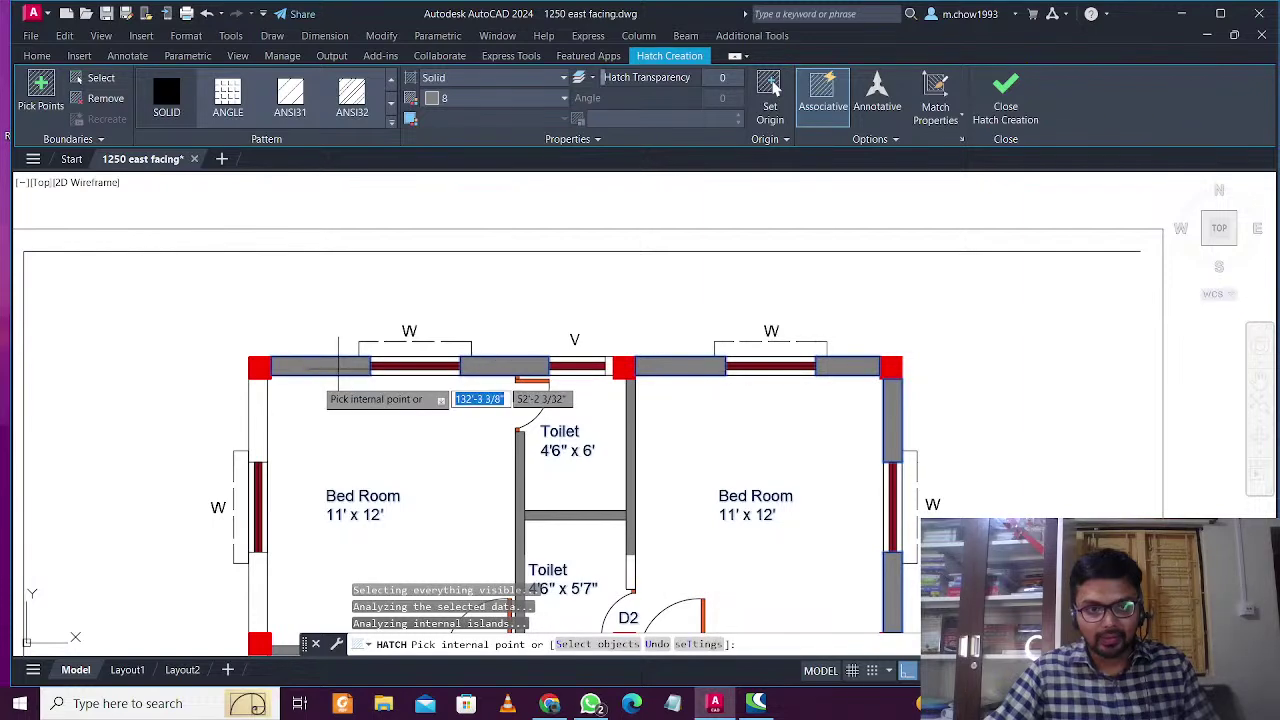
middle_click_drag(338, 366, 517, 257)
left_click(438, 482)
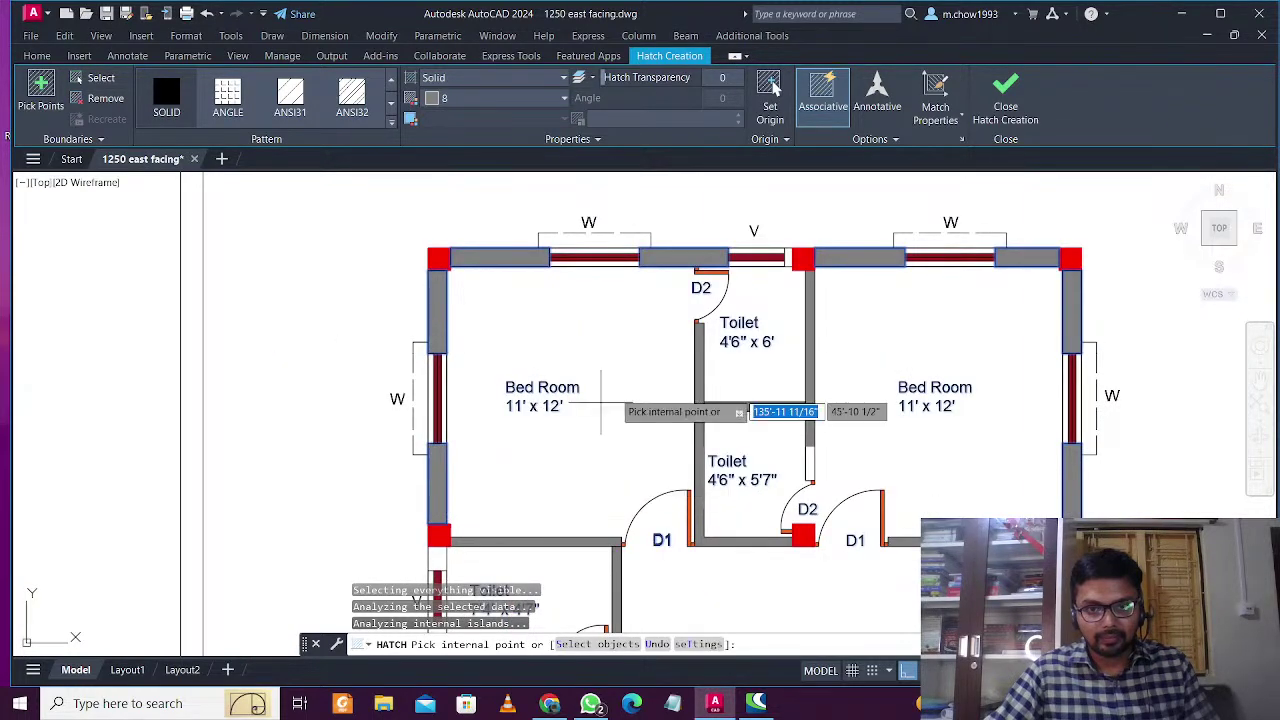
Try to hatch the unfilled wall piece above the 4'6" x 5'7" Toilet's D2 door, and undo the pick
scroll(790, 470, "up", 2)
left_click(817, 452)
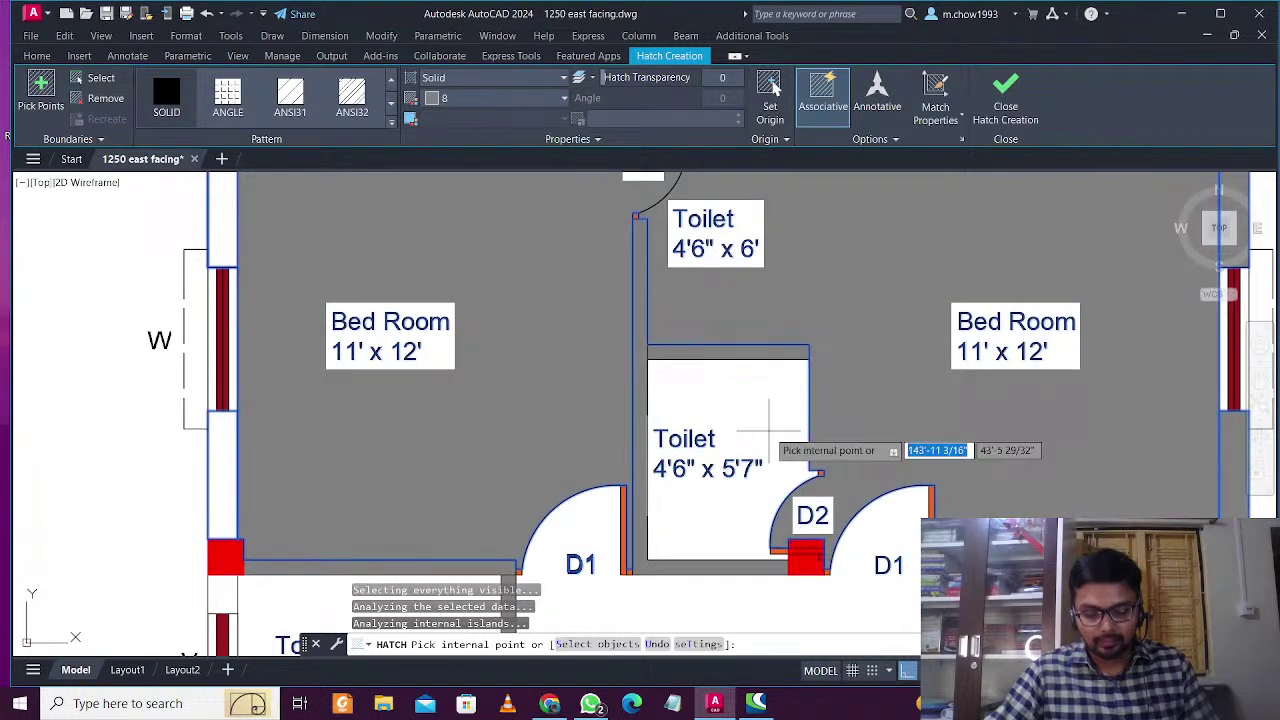
type("u")
key("Return")
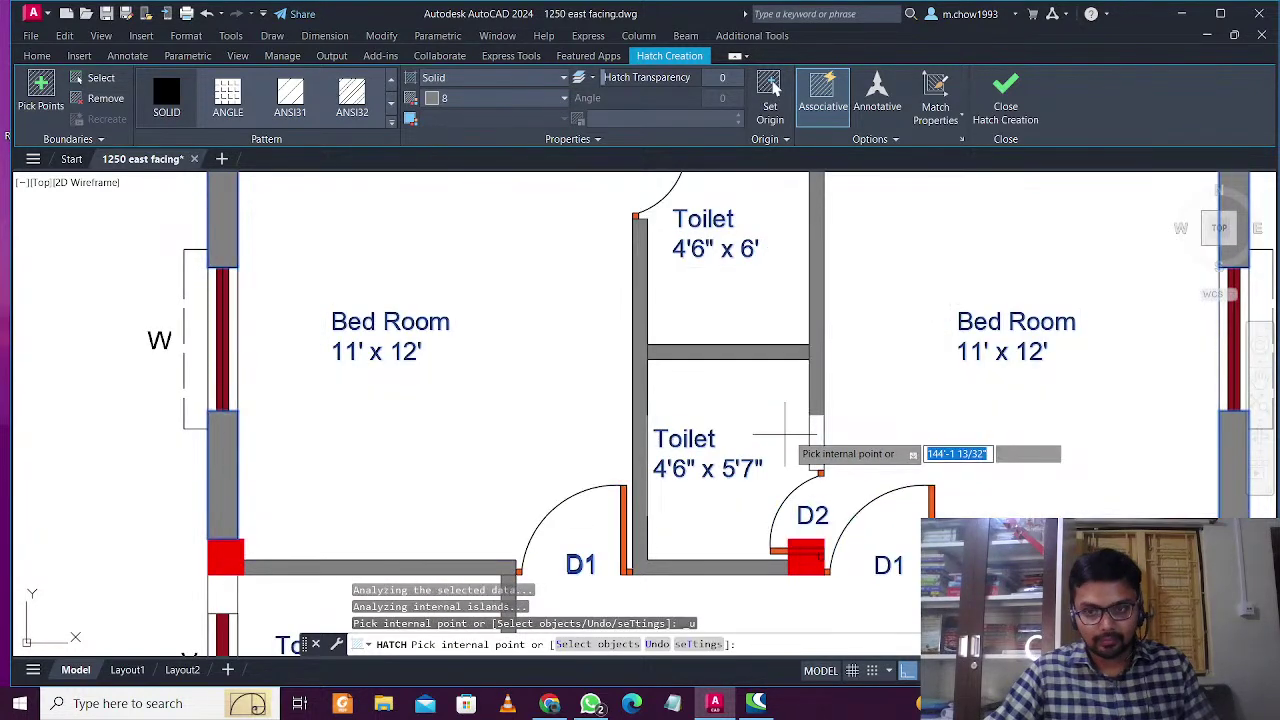
Hatch the first floor's left outer wall segments beside the 7'4" x 4'7" Toilet and the Dining Area
scroll(785, 434, "down", 2)
middle_click_drag(436, 535, 600, 331)
left_click(601, 328)
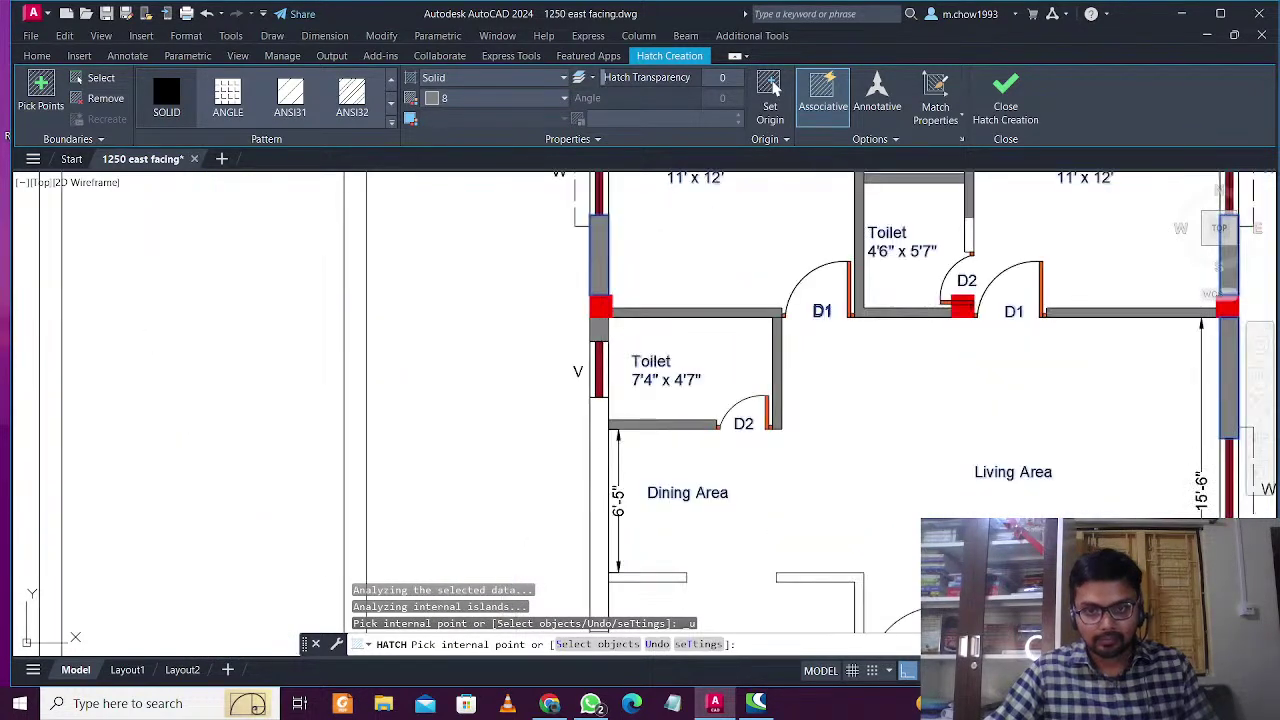
left_click(602, 454)
Hatch the Kitchen's partition walls and the ROOM's vertical partition above the D1 door on the first floor
middle_click_drag(694, 491, 728, 309)
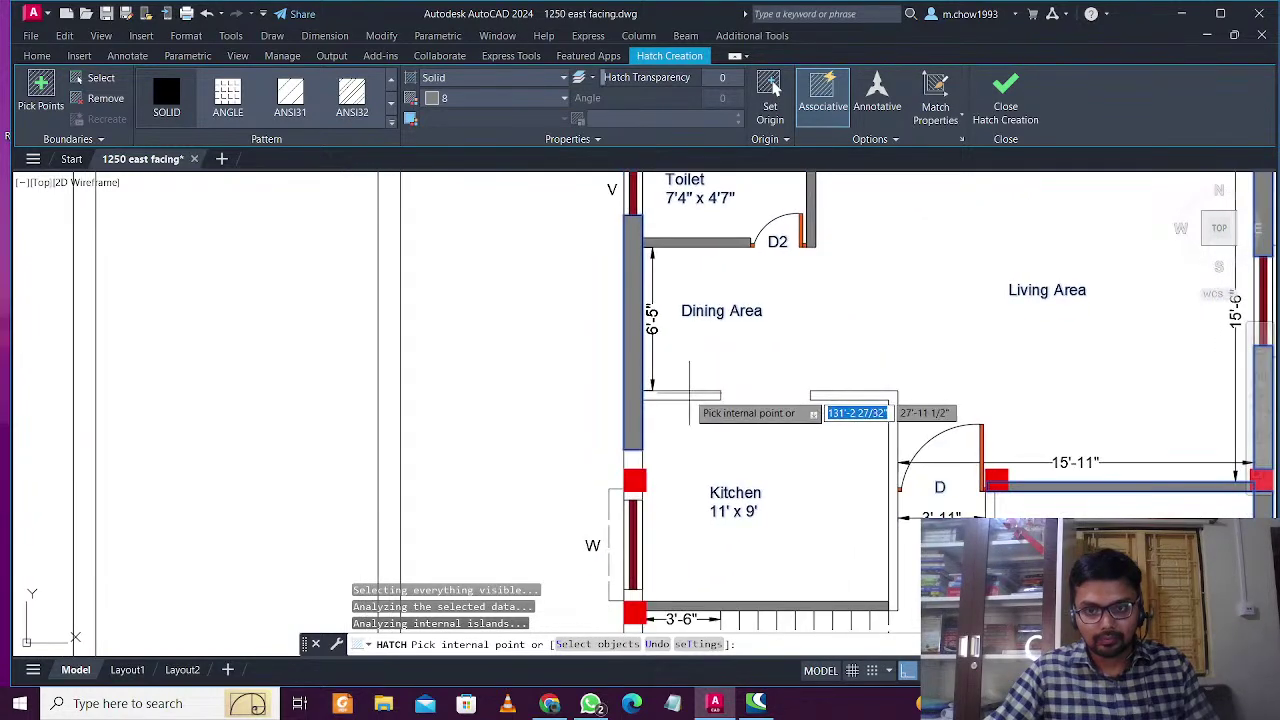
left_click(689, 396)
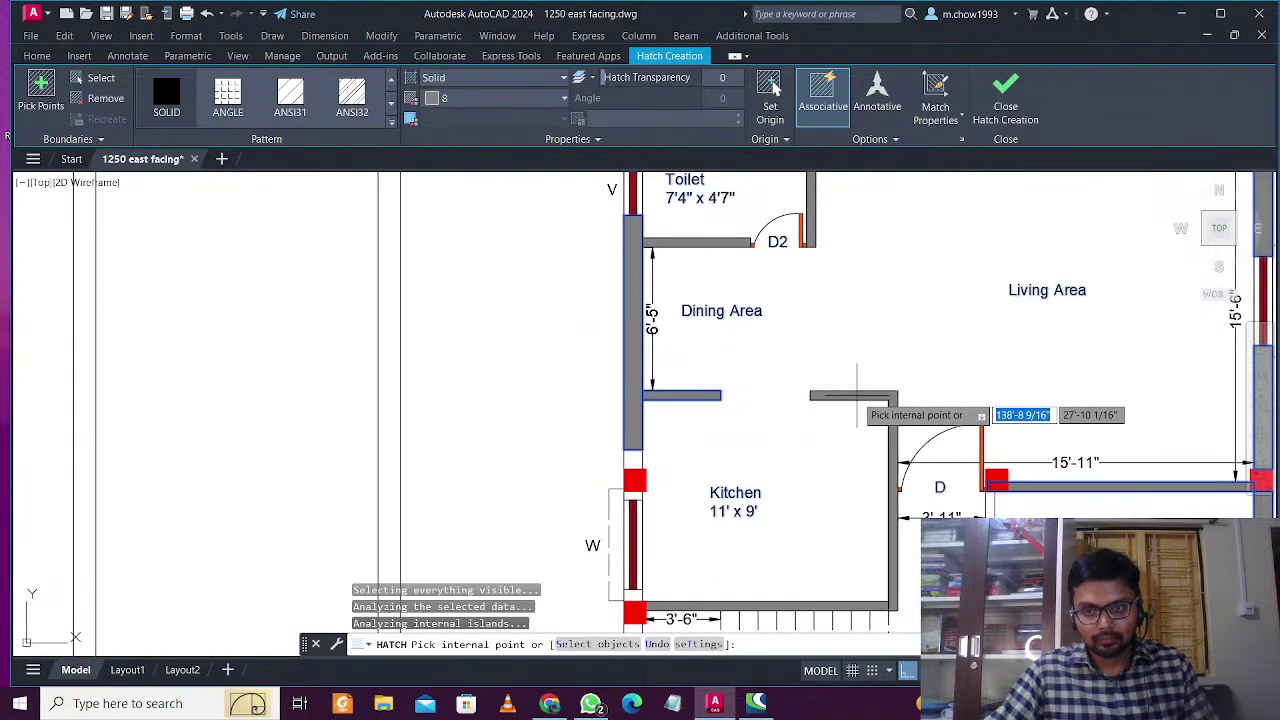
middle_click_drag(988, 539, 822, 357)
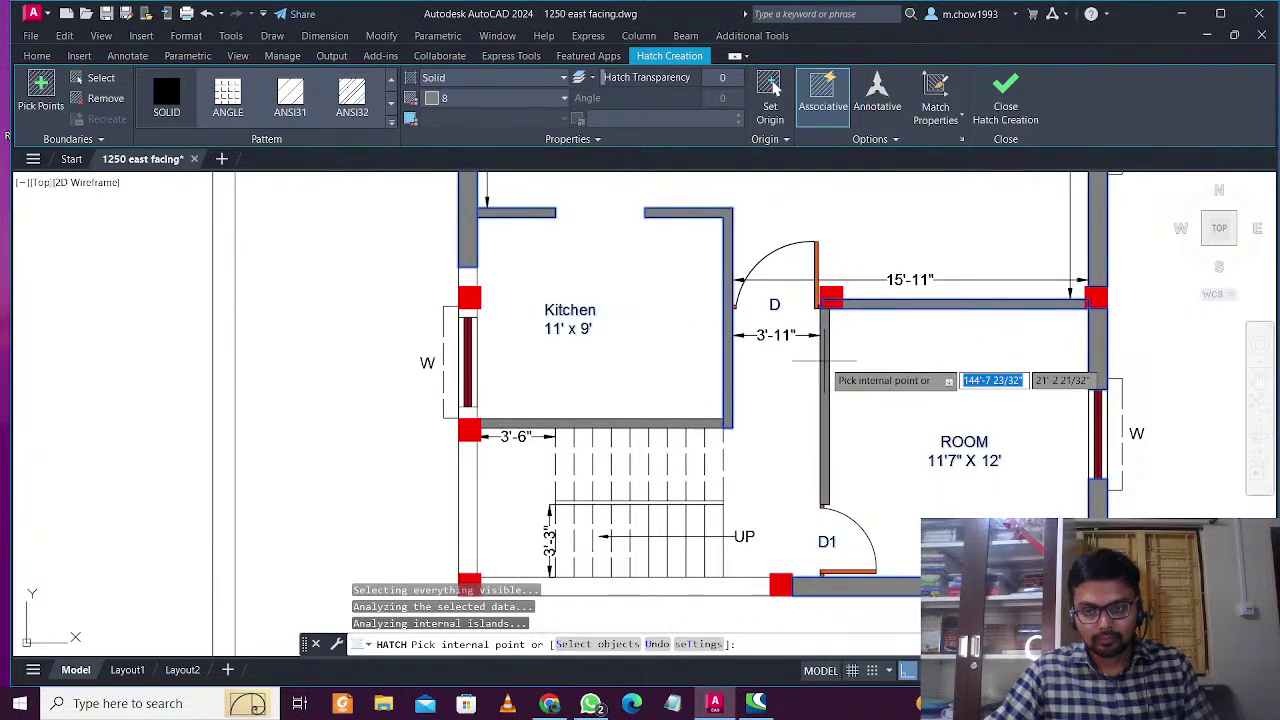
Hatch the first floor's lower and left outer walls around the staircase
scroll(822, 360, "down", 2)
scroll(724, 455, "down", 1)
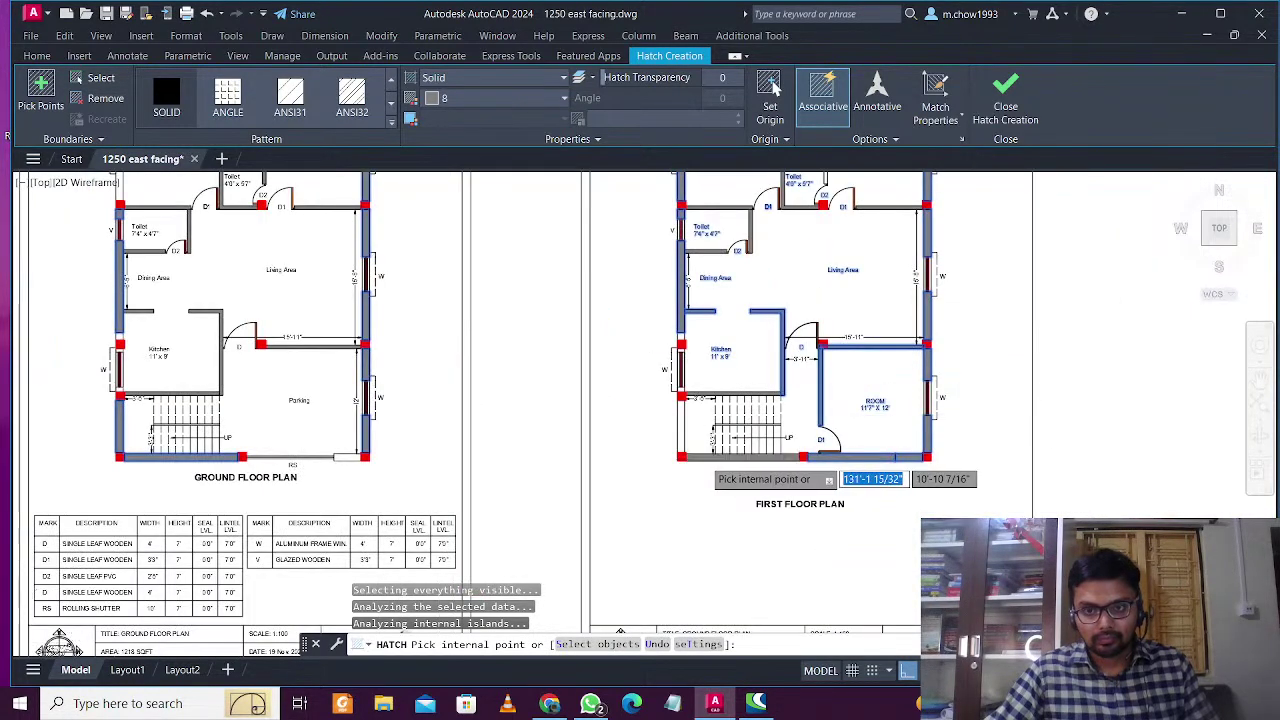
scroll(724, 455, "up", 2)
left_click(724, 455)
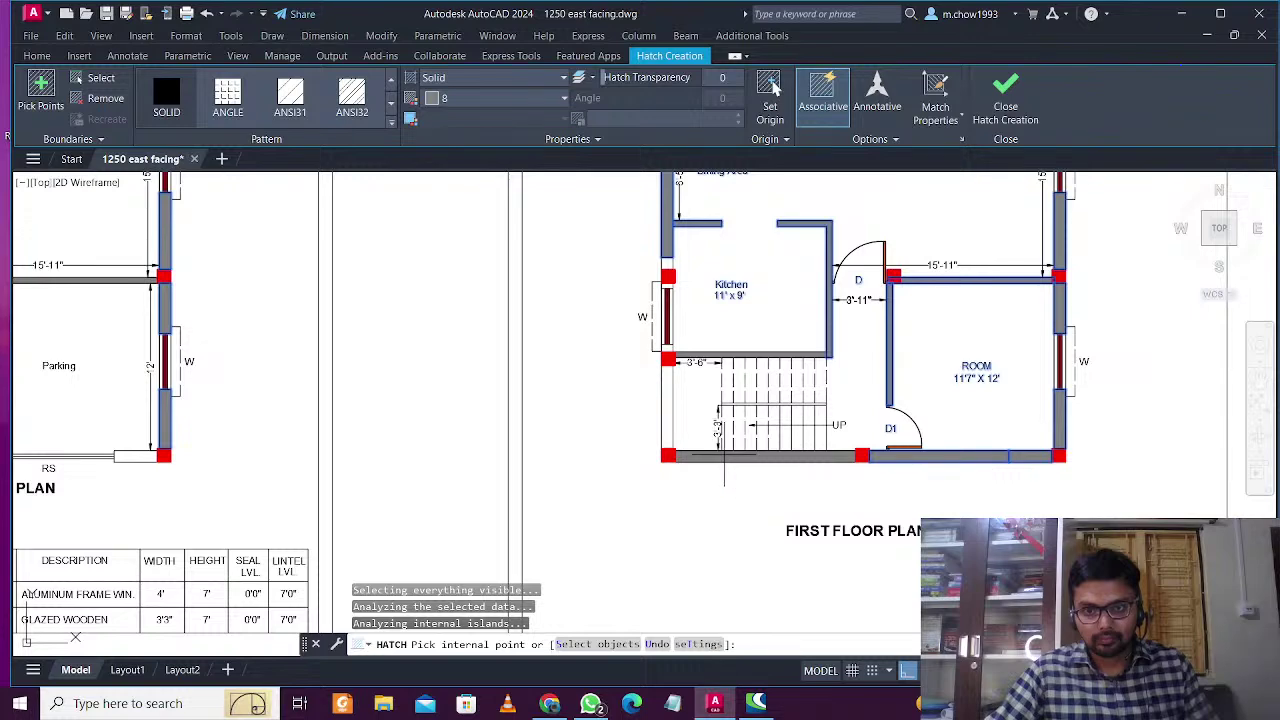
left_click(669, 412)
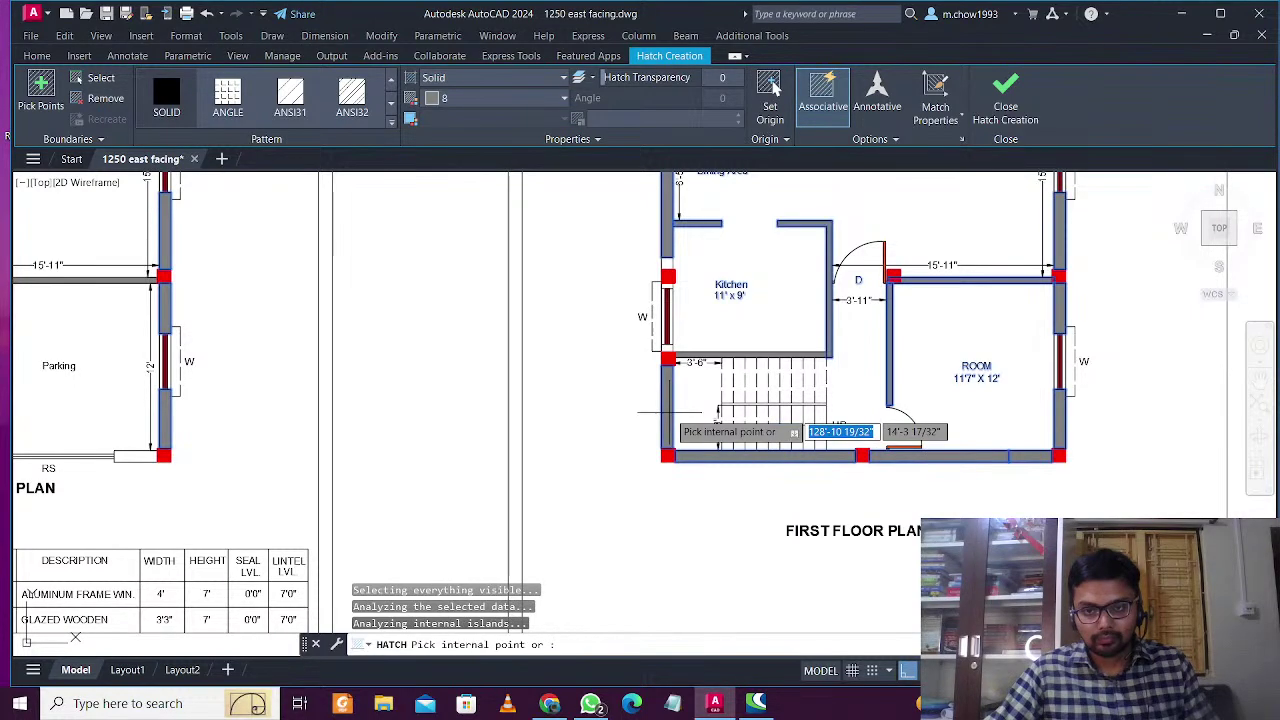
Hatch the ground floor's short outer wall segment beside the rolling shutter in the Parking, and end the hatch
scroll(669, 411, "down", 3)
scroll(806, 301, "up", 3)
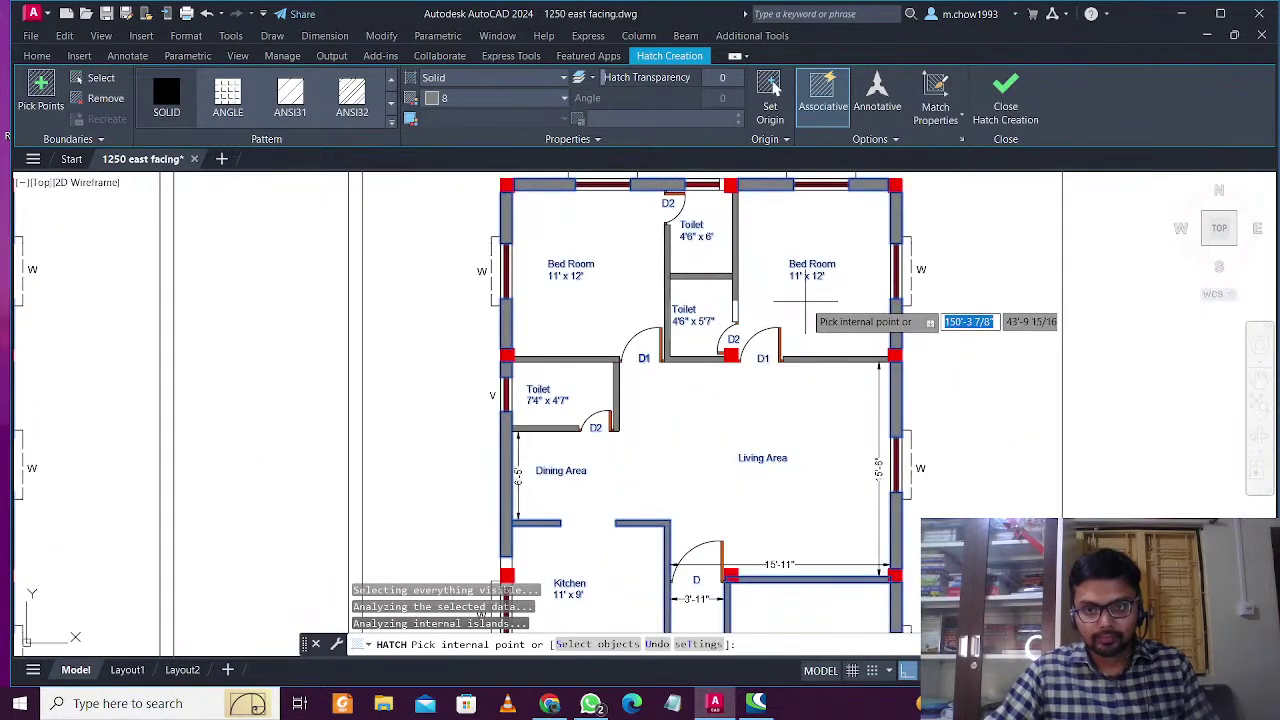
scroll(650, 302, "down", 3)
scroll(395, 290, "up", 5)
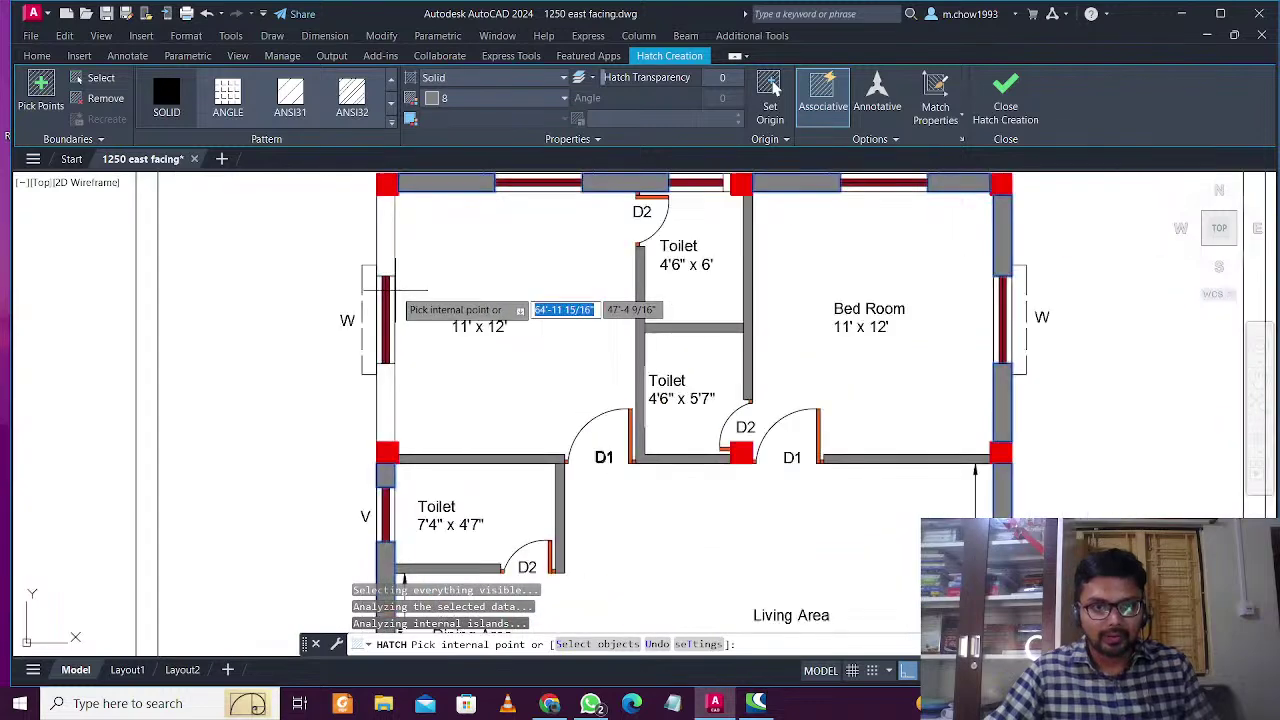
scroll(387, 262, "down", 2)
middle_click_drag(441, 465, 456, 281)
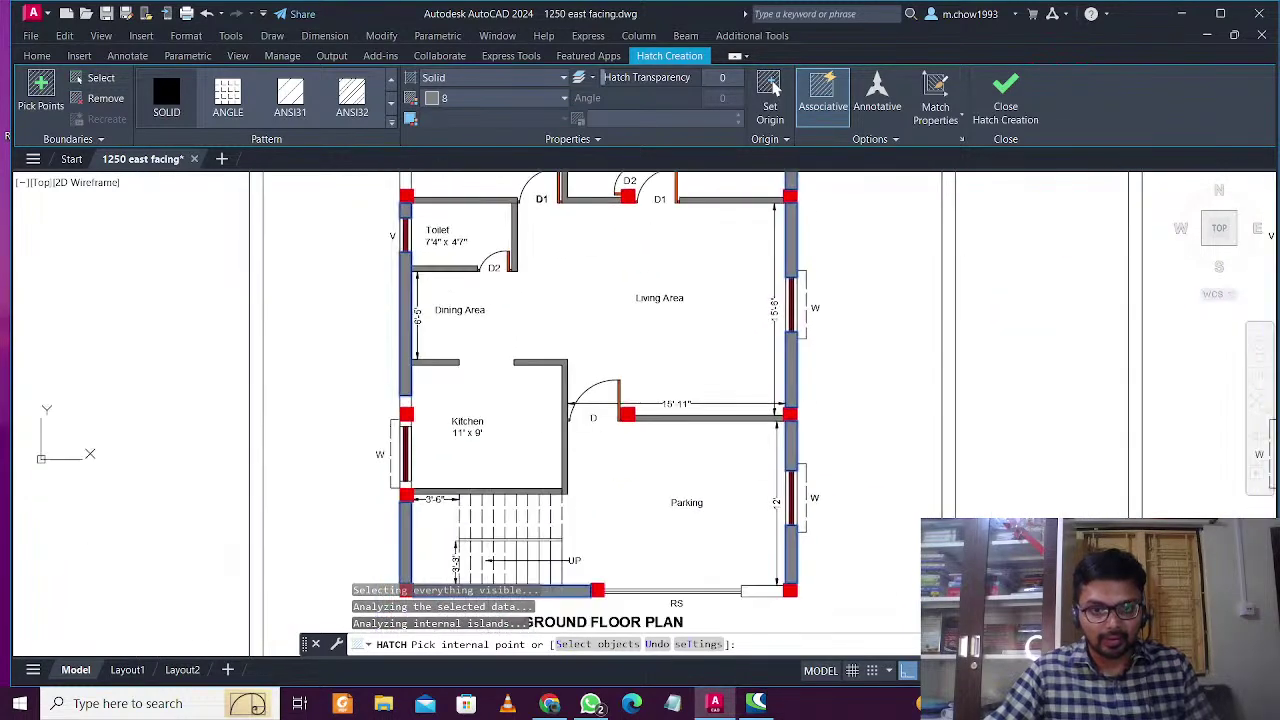
middle_click_drag(402, 483, 405, 440)
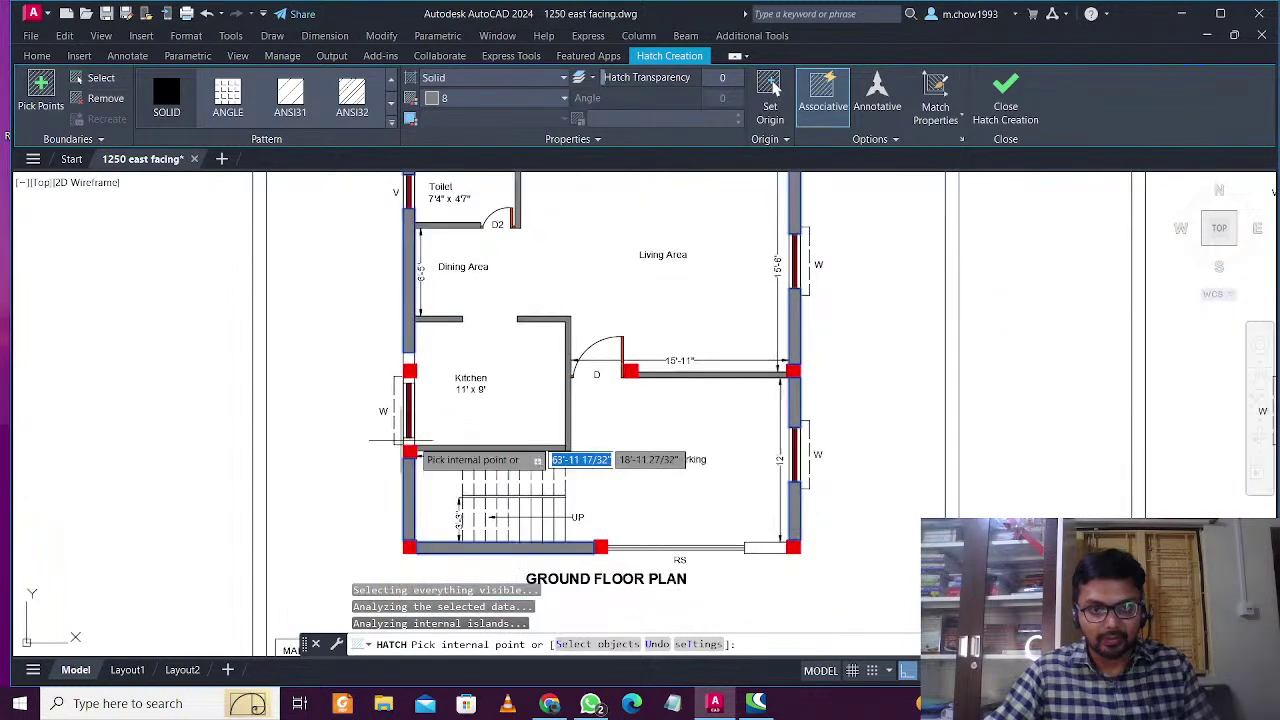
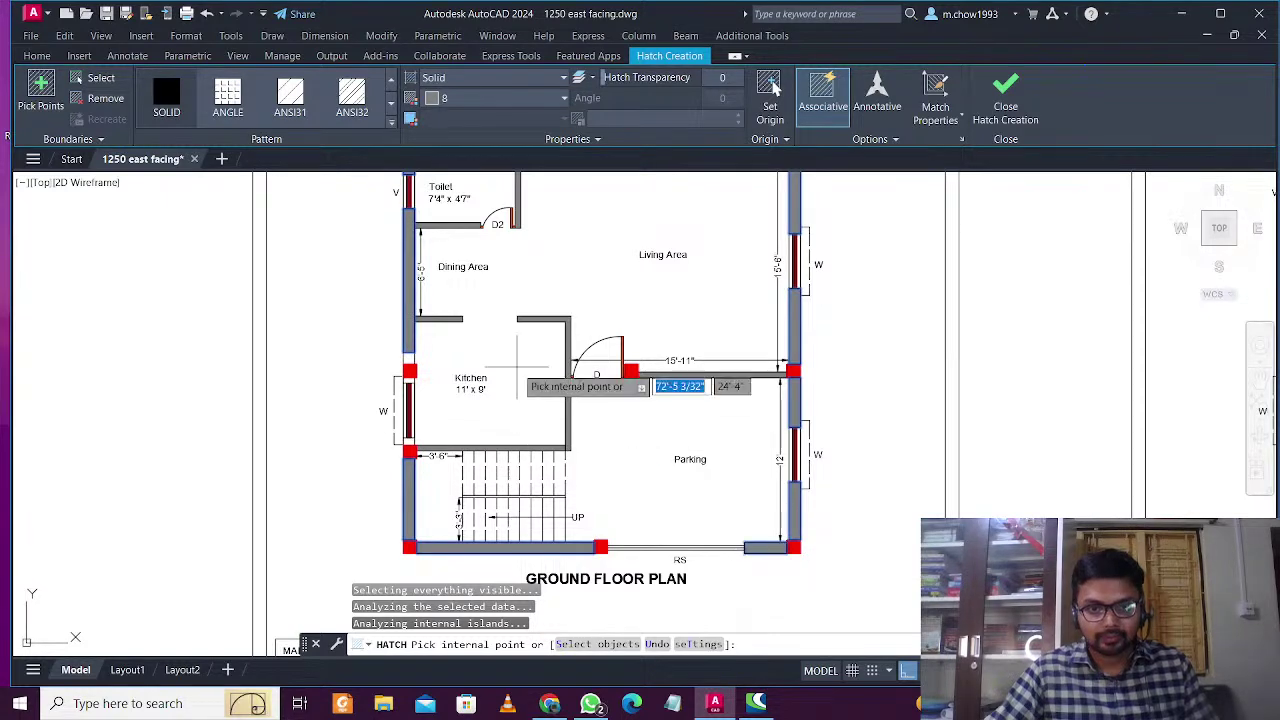
scroll(517, 368, "up", 4)
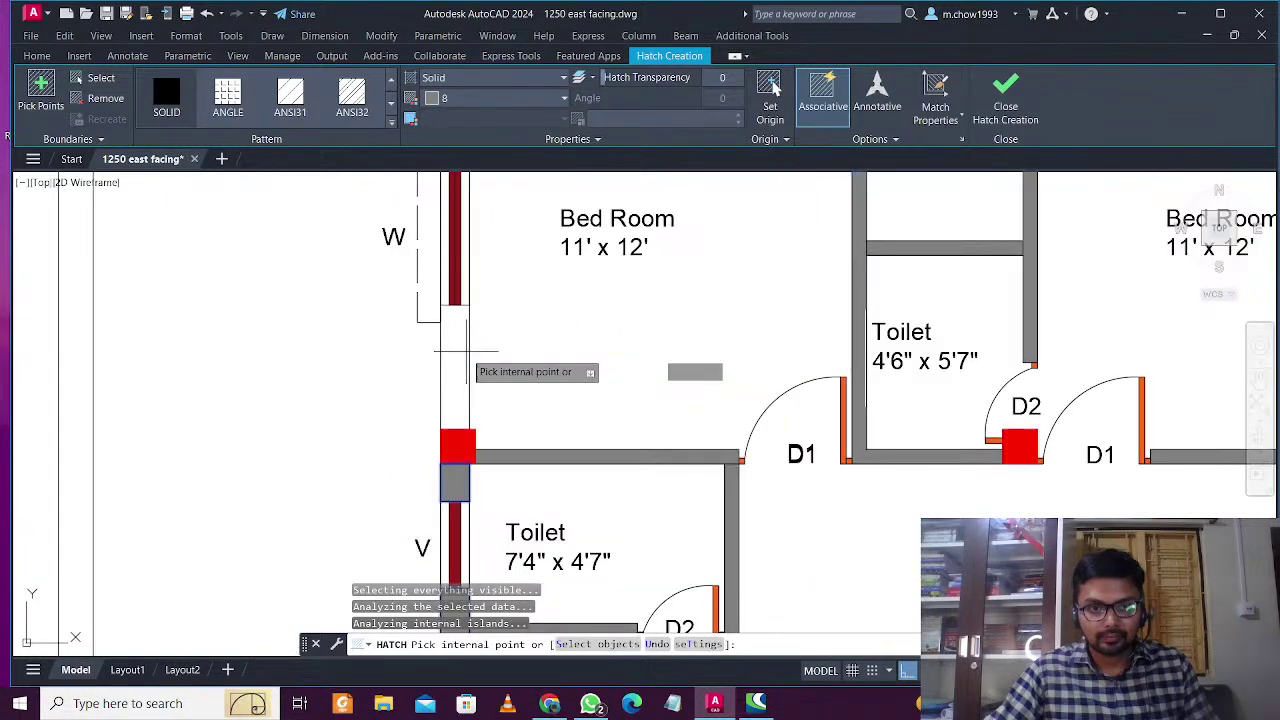
scroll(466, 352, "down", 3)
key("Escape")
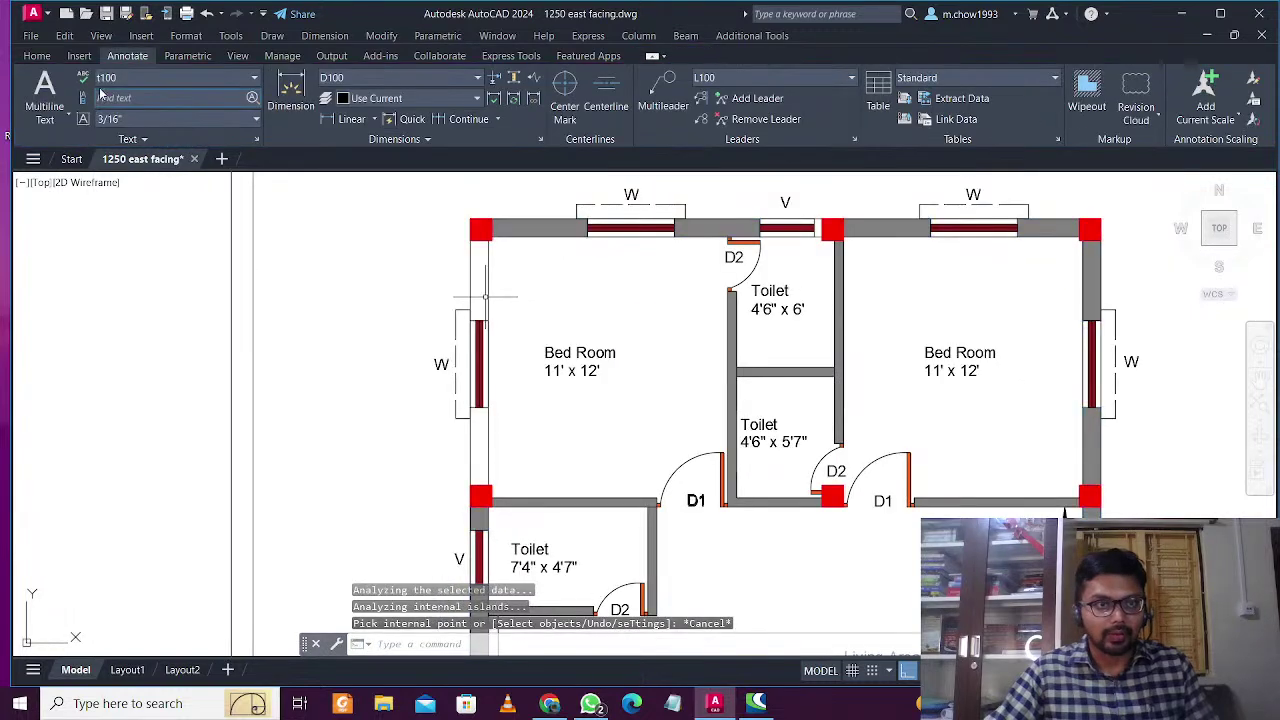
Draw rectangles over the ground floor left Bed Room's outer wall segments above and below the window
left_click(46, 60)
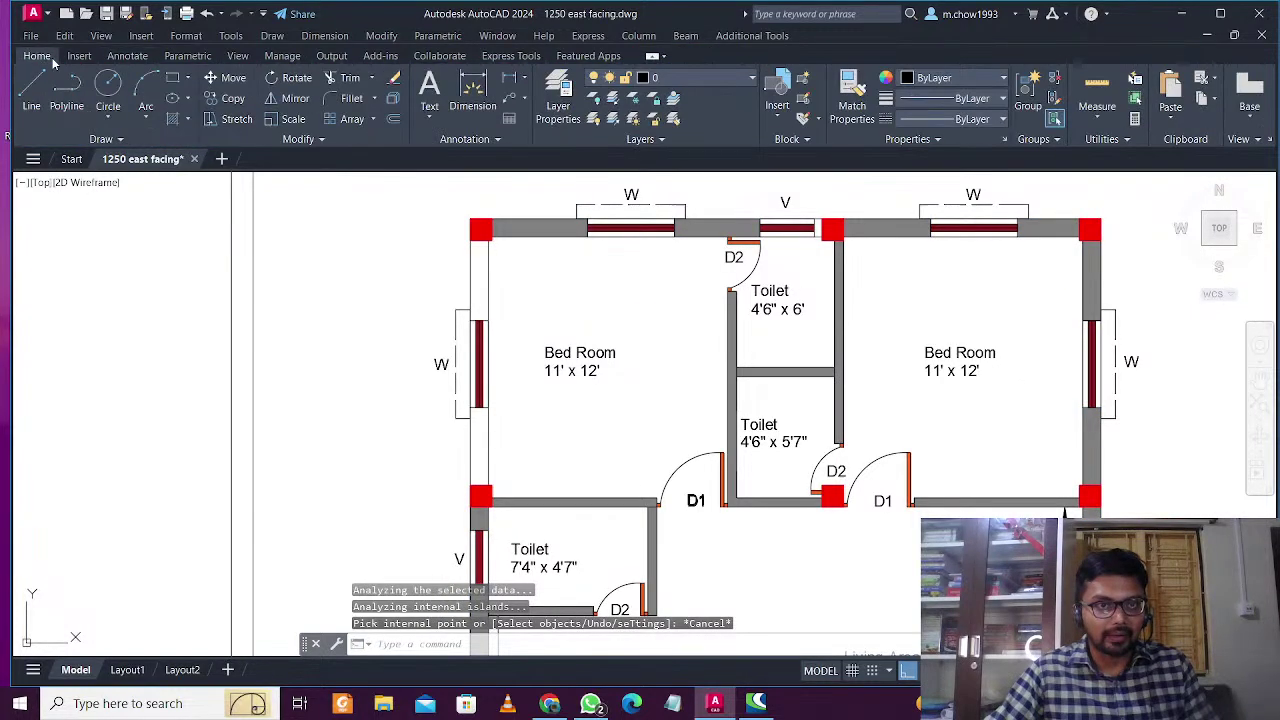
type("rec")
key("Return")
scroll(452, 245, "up", 2)
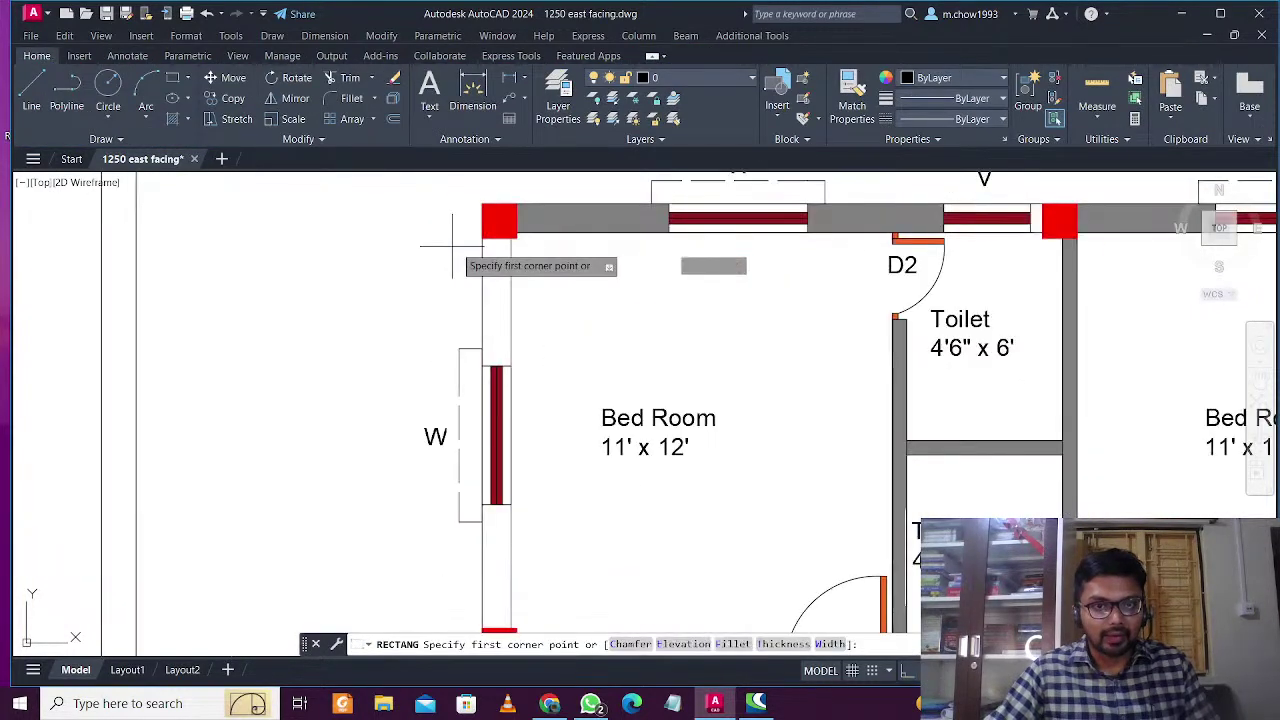
scroll(453, 245, "up", 2)
left_click(496, 234)
left_click(543, 437)
scroll(554, 290, "down", 2)
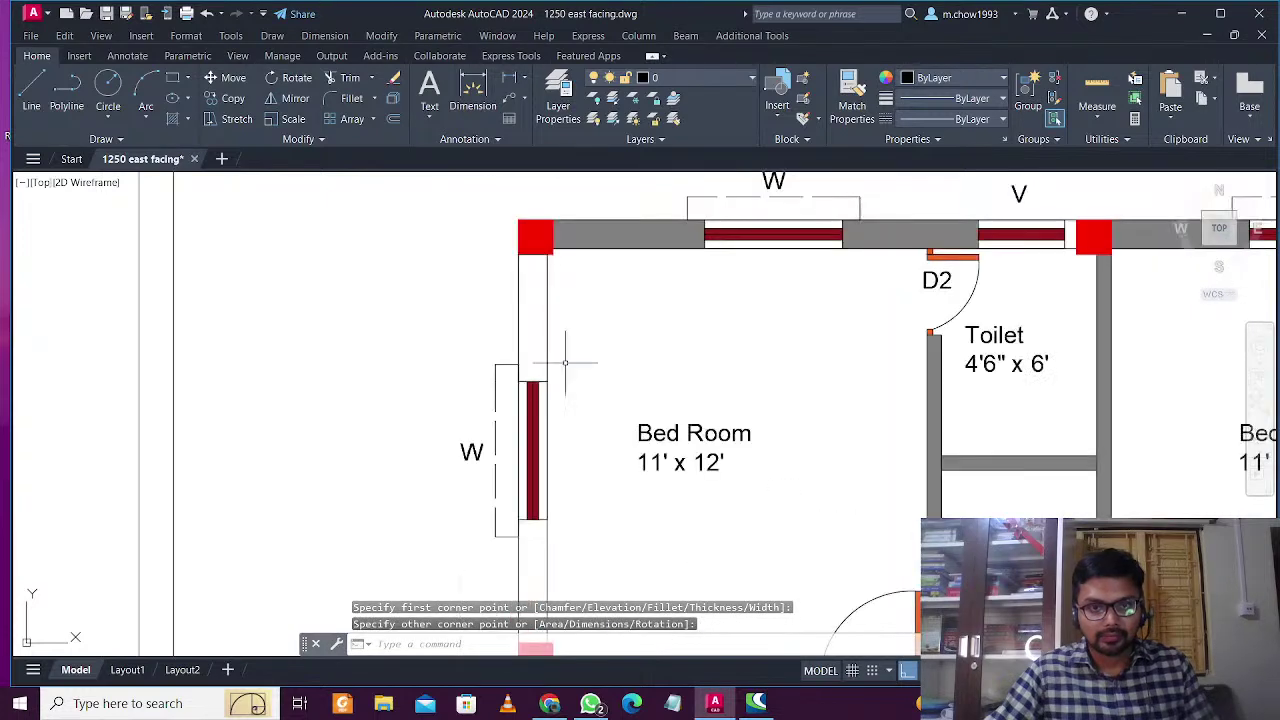
middle_click_drag(582, 379, 603, 242)
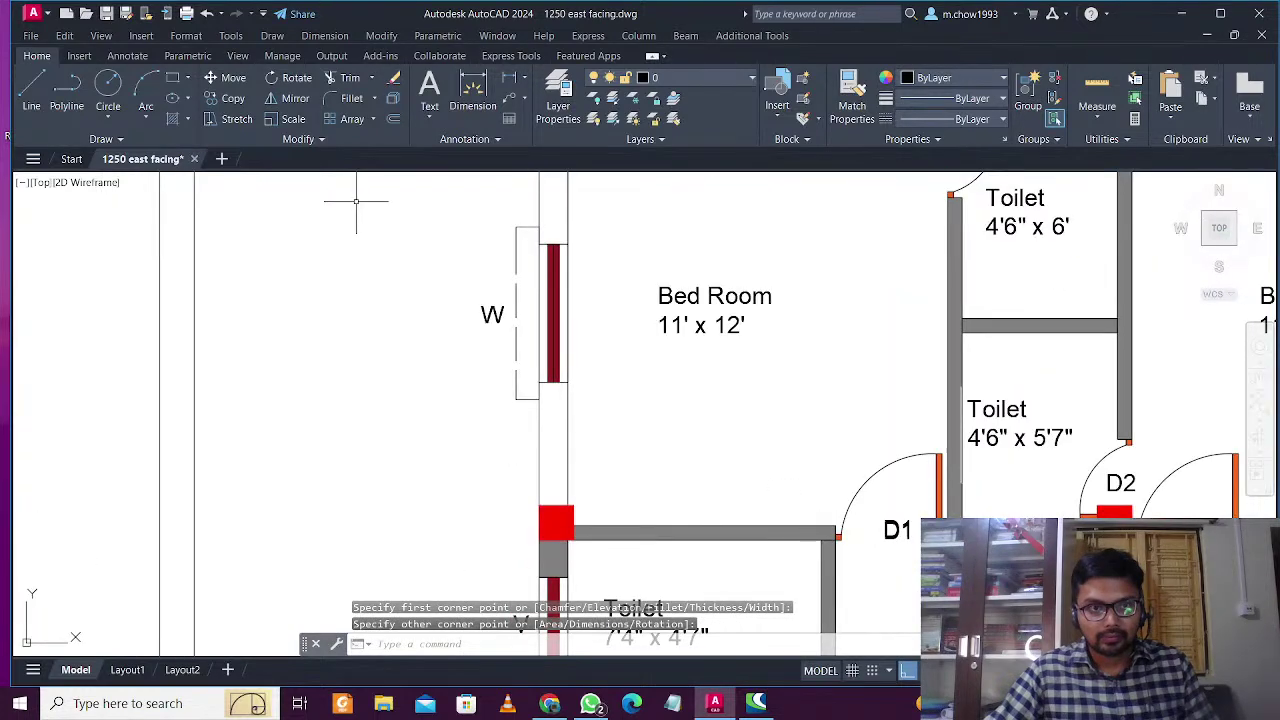
key("Return")
left_click(539, 383)
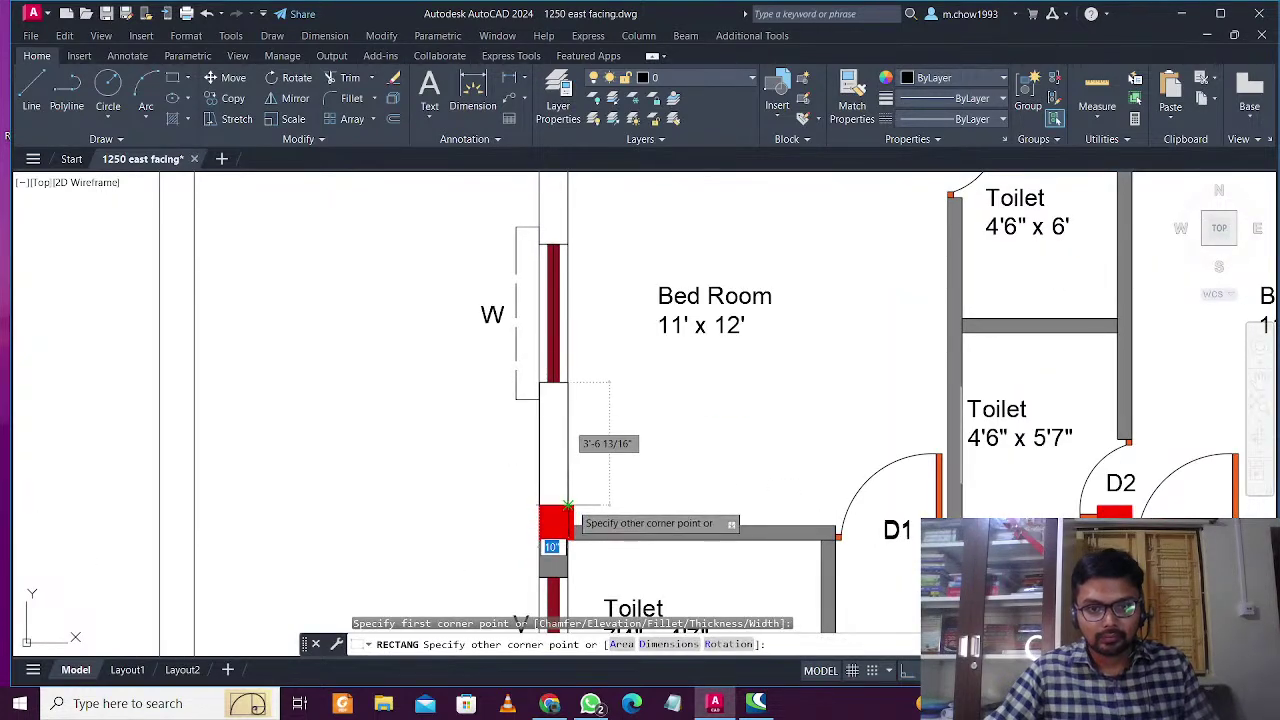
left_click(568, 505)
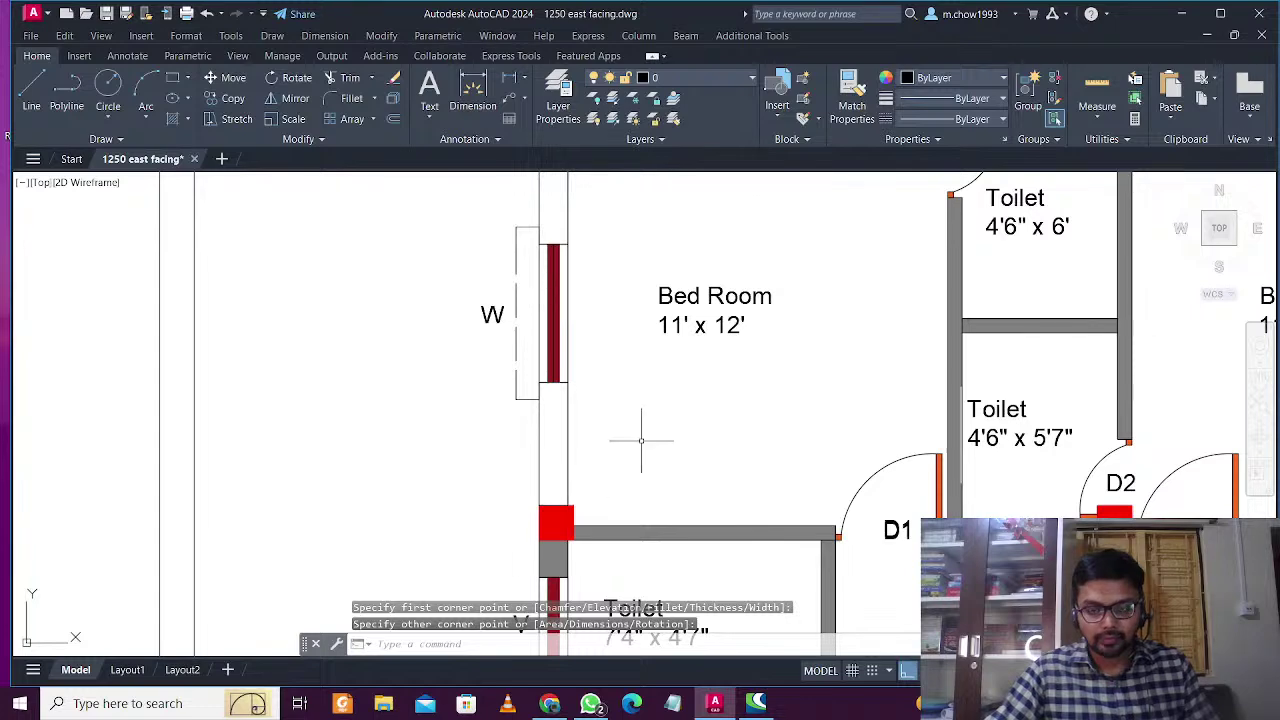
Hatch the ground floor left Bed Room's outer wall segments above and below the window with the solid gray fill
type("h")
key("Return")
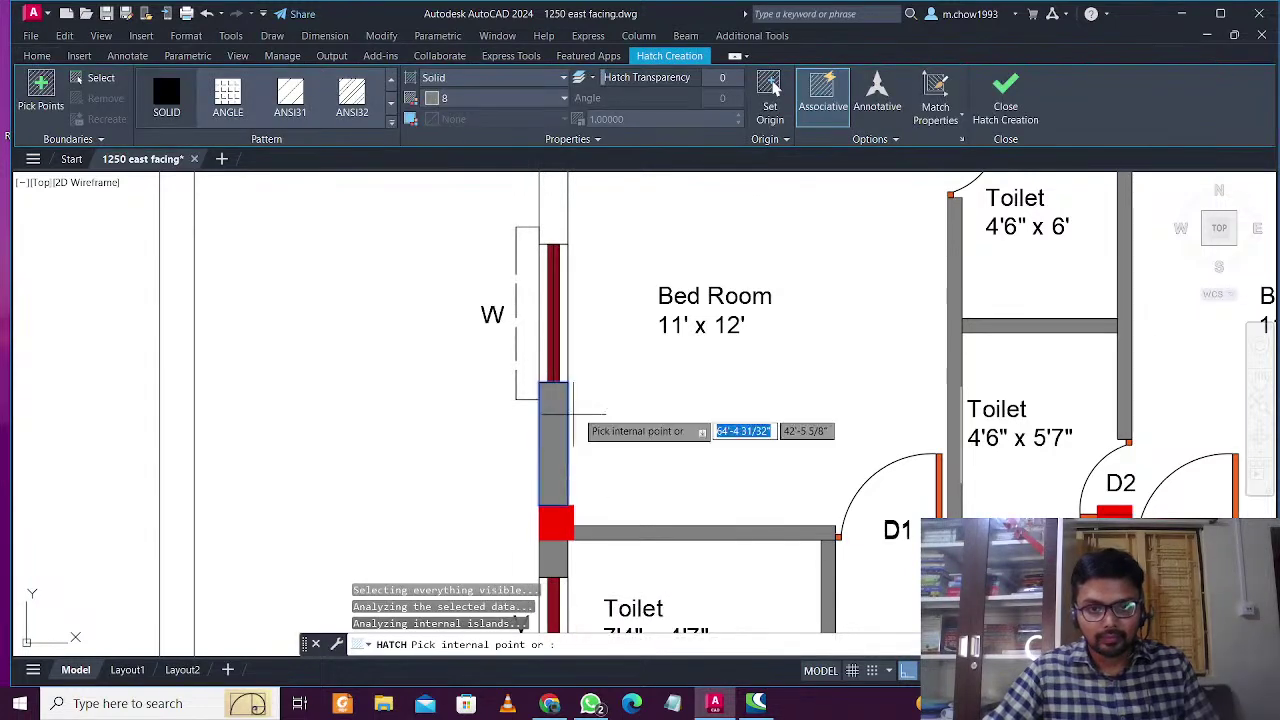
left_click(573, 413)
middle_click_drag(573, 413, 599, 568)
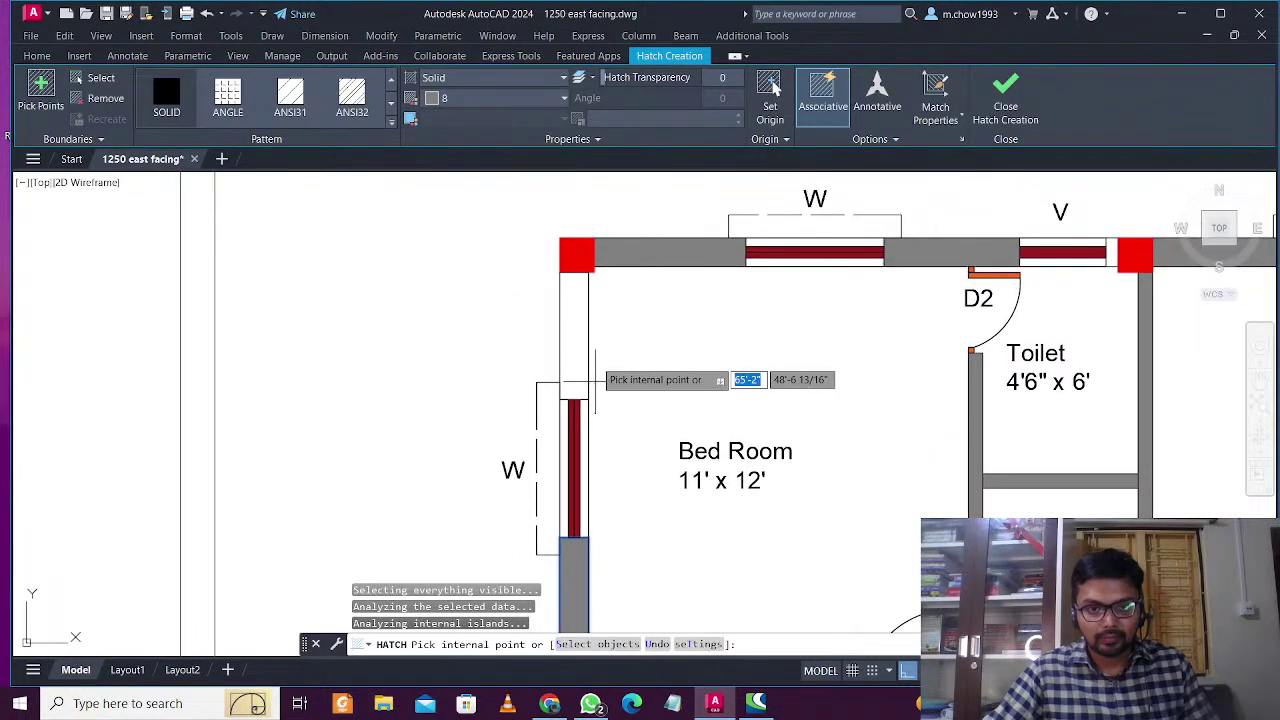
scroll(640, 450, "down", 6)
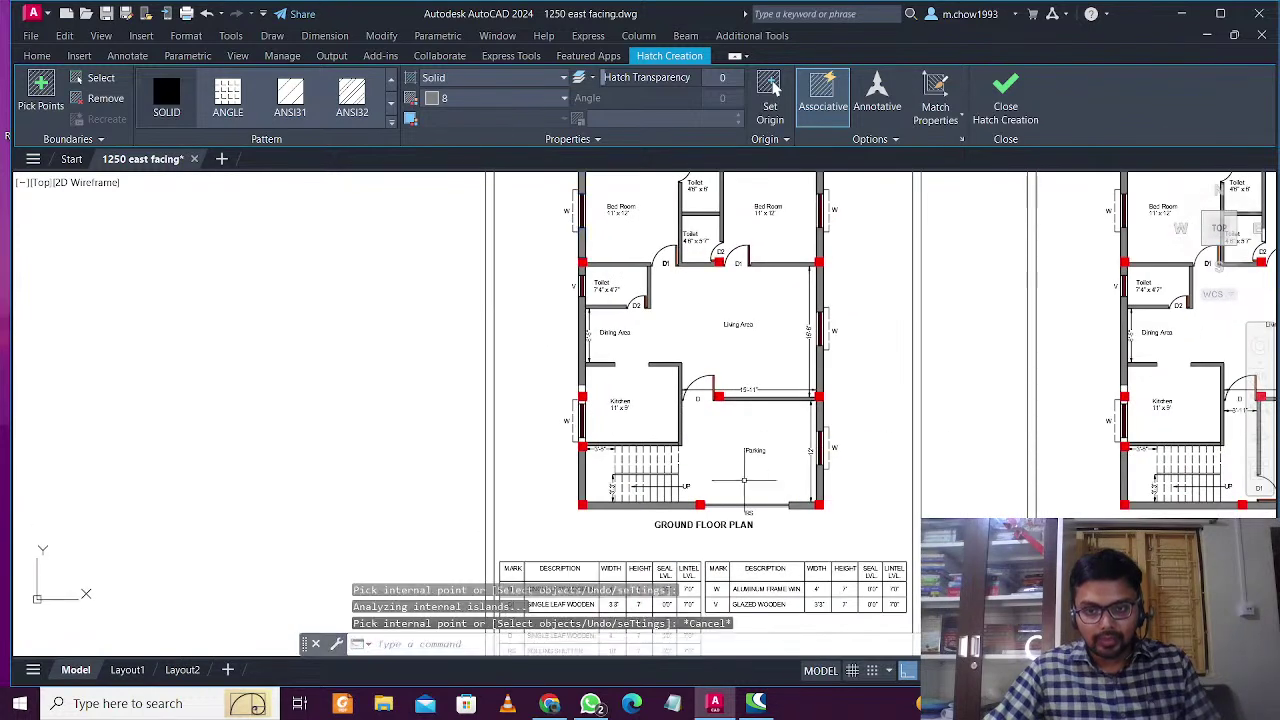
key("Escape")
Examine the wall hatching across the ground and first floor plans
mouse_move(801, 524)
middle_mouse_down()
mouse_move(666, 506)
mouse_move(535, 467)
middle_mouse_up()
scroll(798, 466, "up", 5)
mouse_move(794, 454)
middle_mouse_down()
mouse_move(797, 517)
mouse_move(770, 509)
middle_mouse_up()
scroll(796, 512, "down", 5)
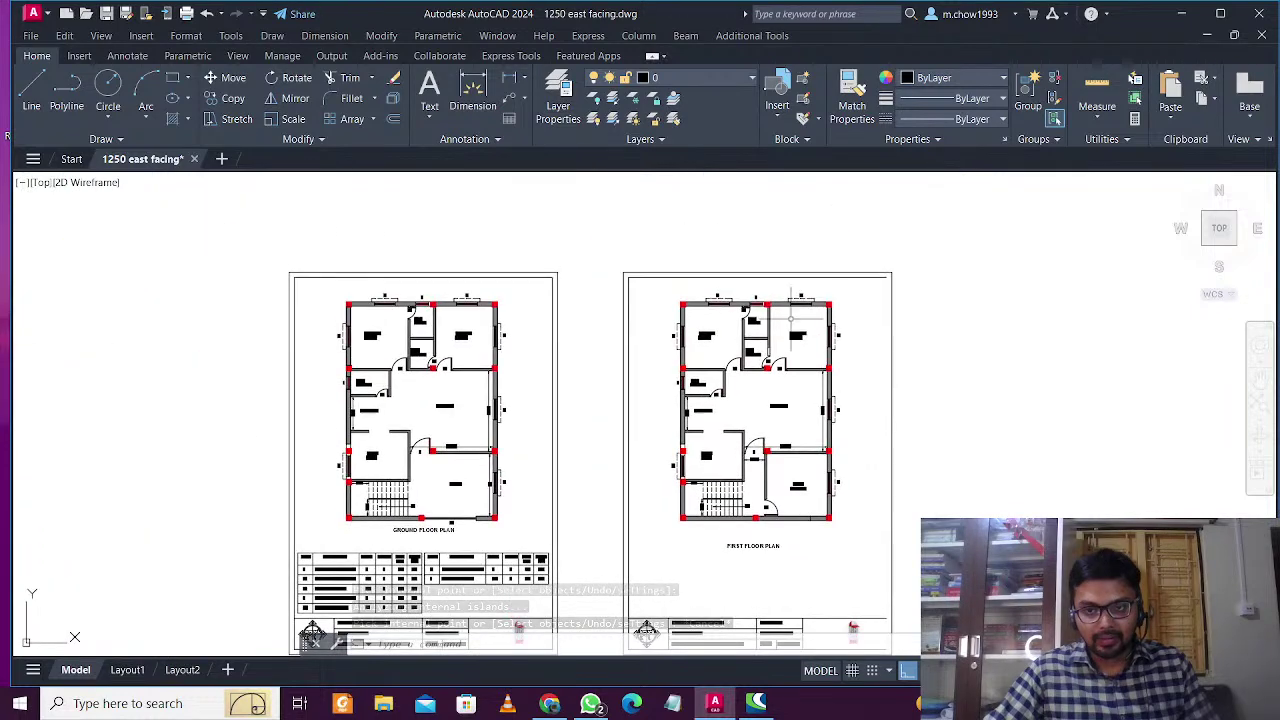
scroll(792, 495, "up", 4)
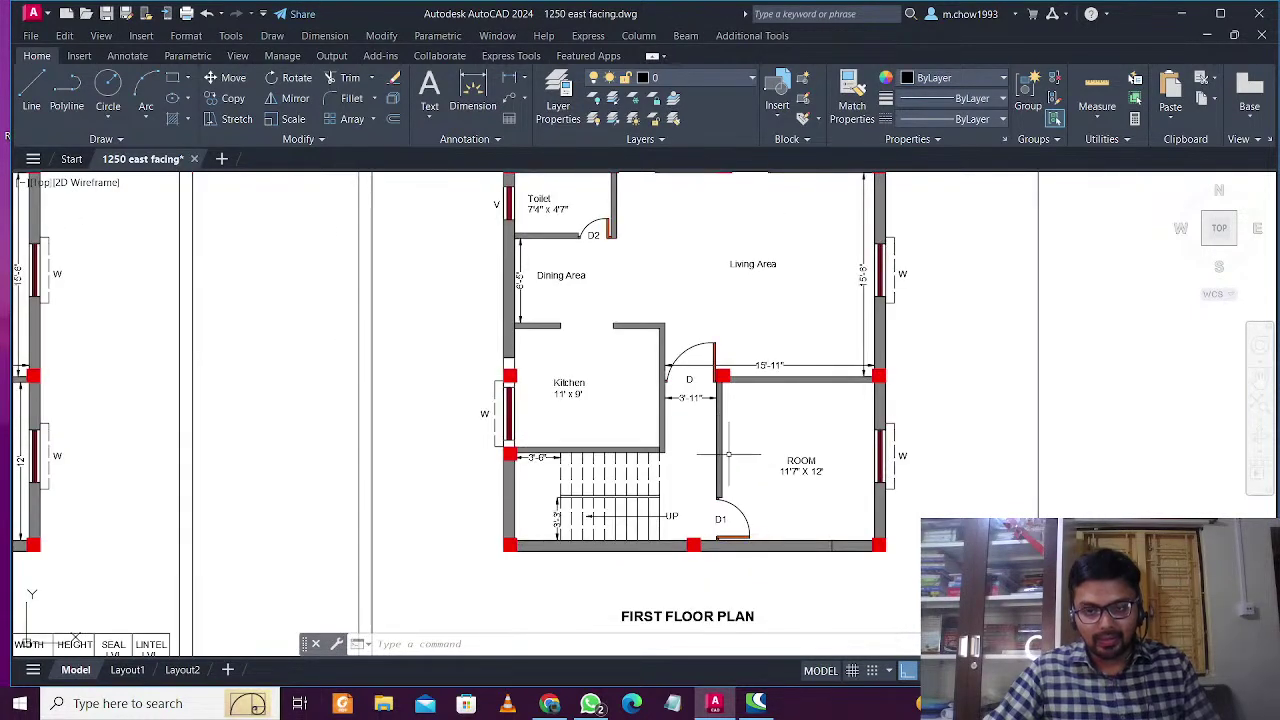
scroll(790, 430, "down", 4)
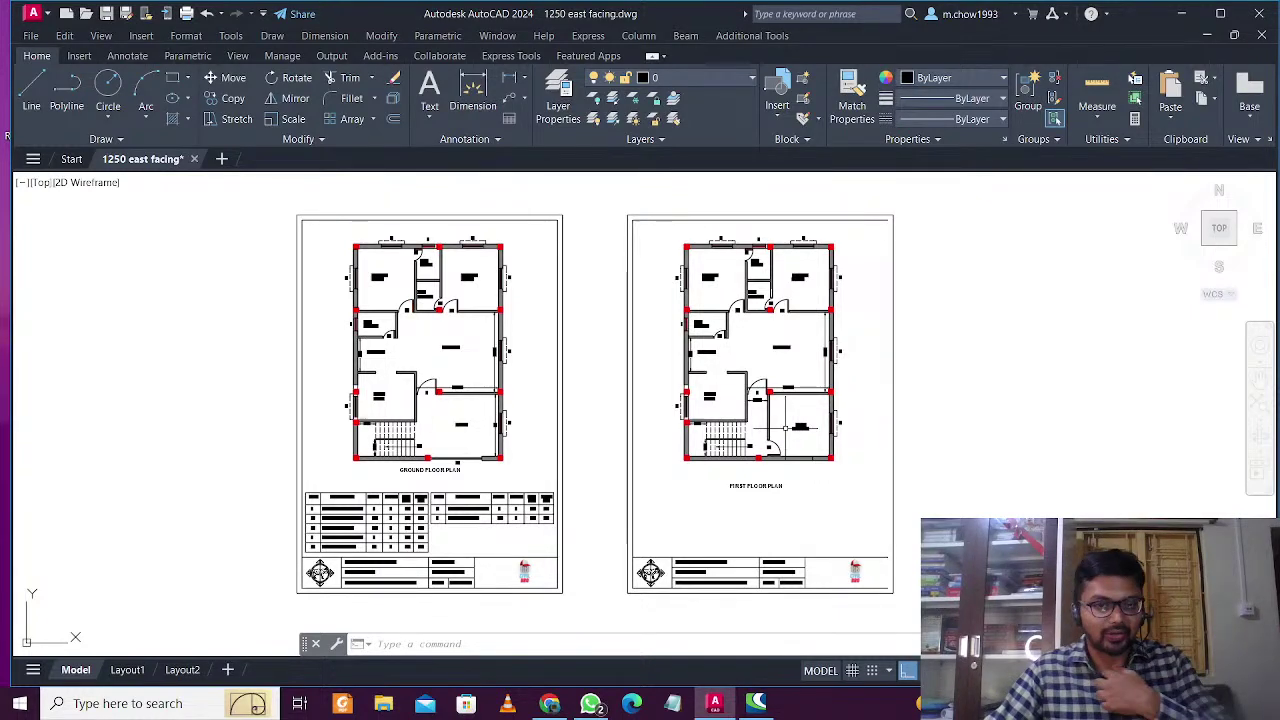
Change the title in the first floor sheet's title block to "TITLE: FIRST FLOOR PLAN"
scroll(763, 586, "up", 4)
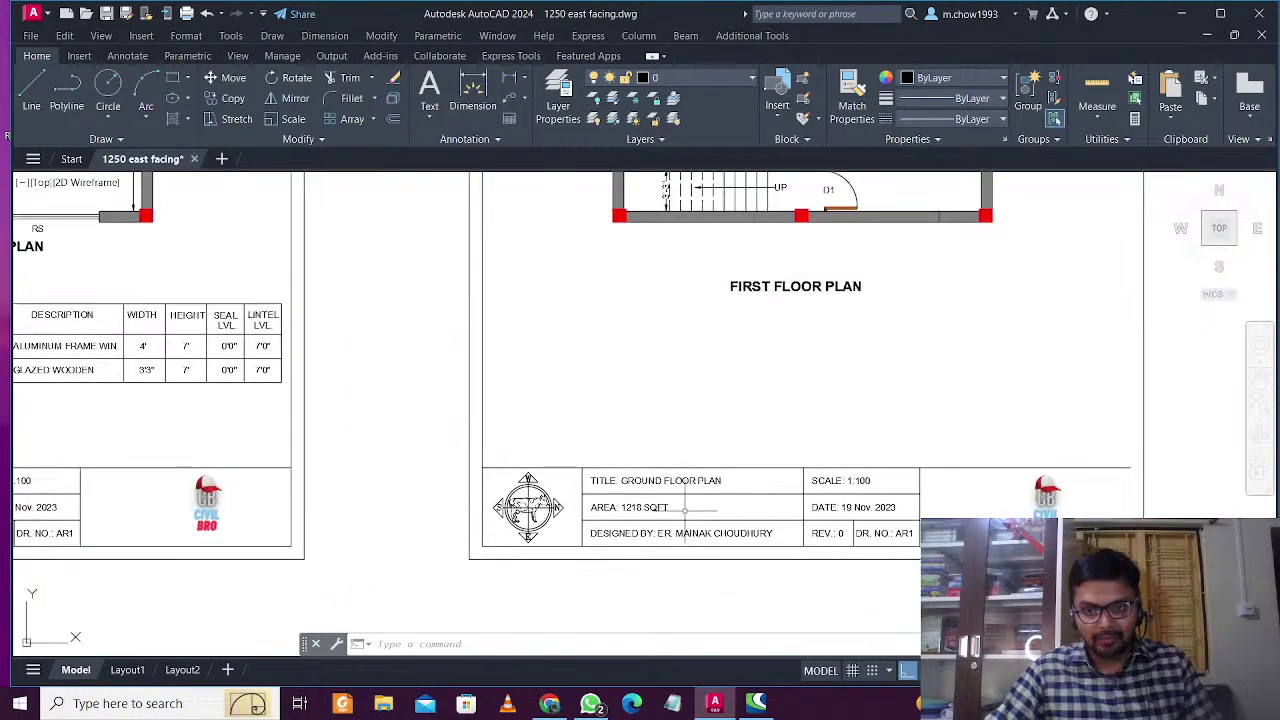
scroll(684, 508, "up", 3)
scroll(640, 505, "up", 4)
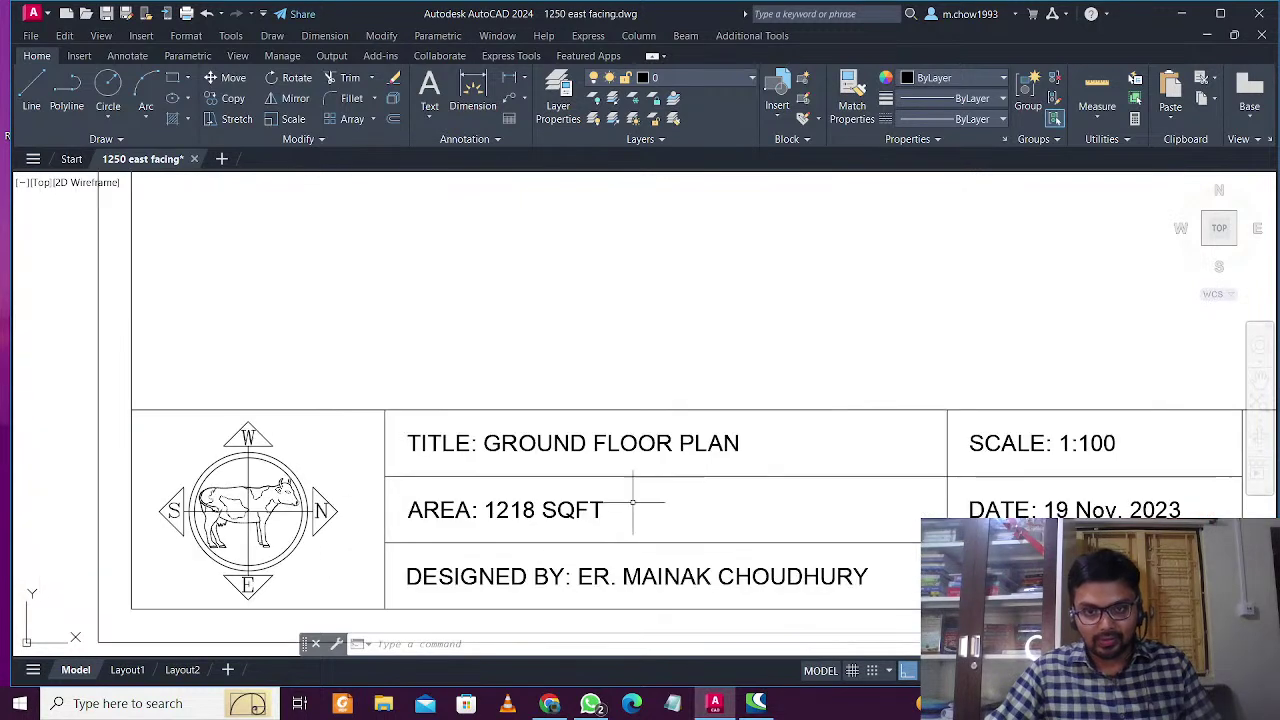
left_click(579, 444)
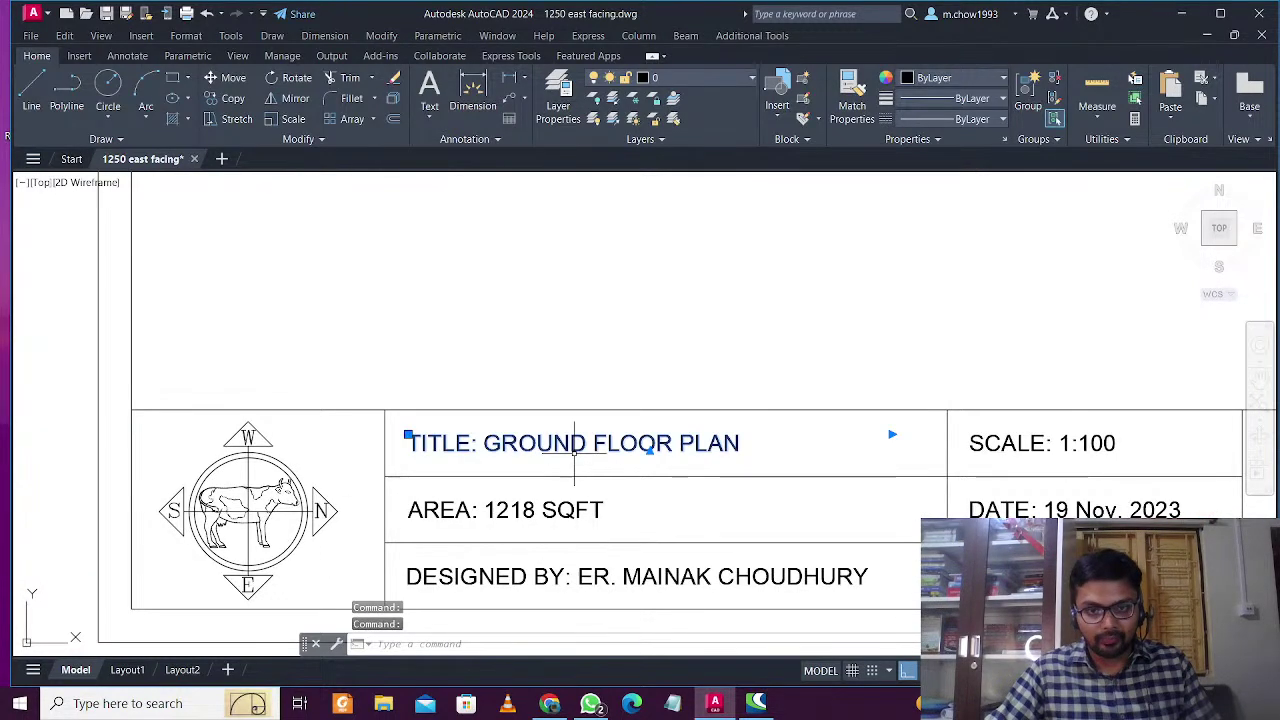
double_click(580, 443)
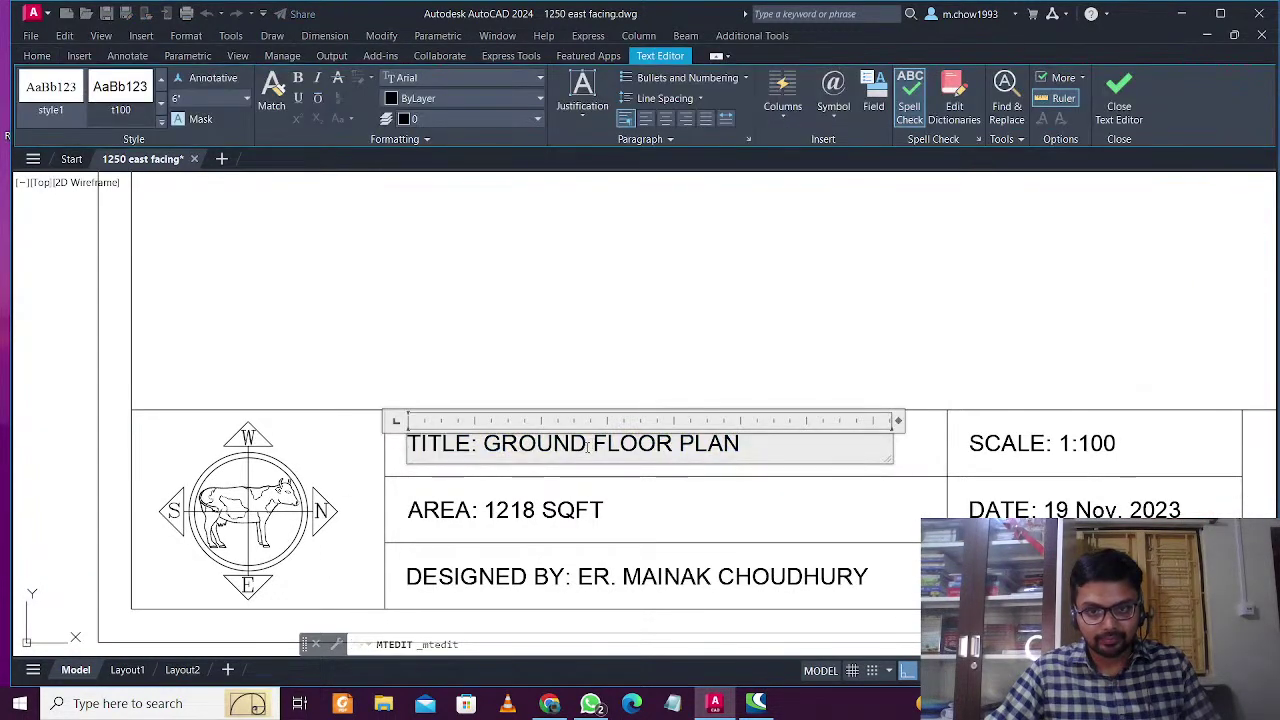
left_click_drag(587, 447, 484, 447)
type("FIR")
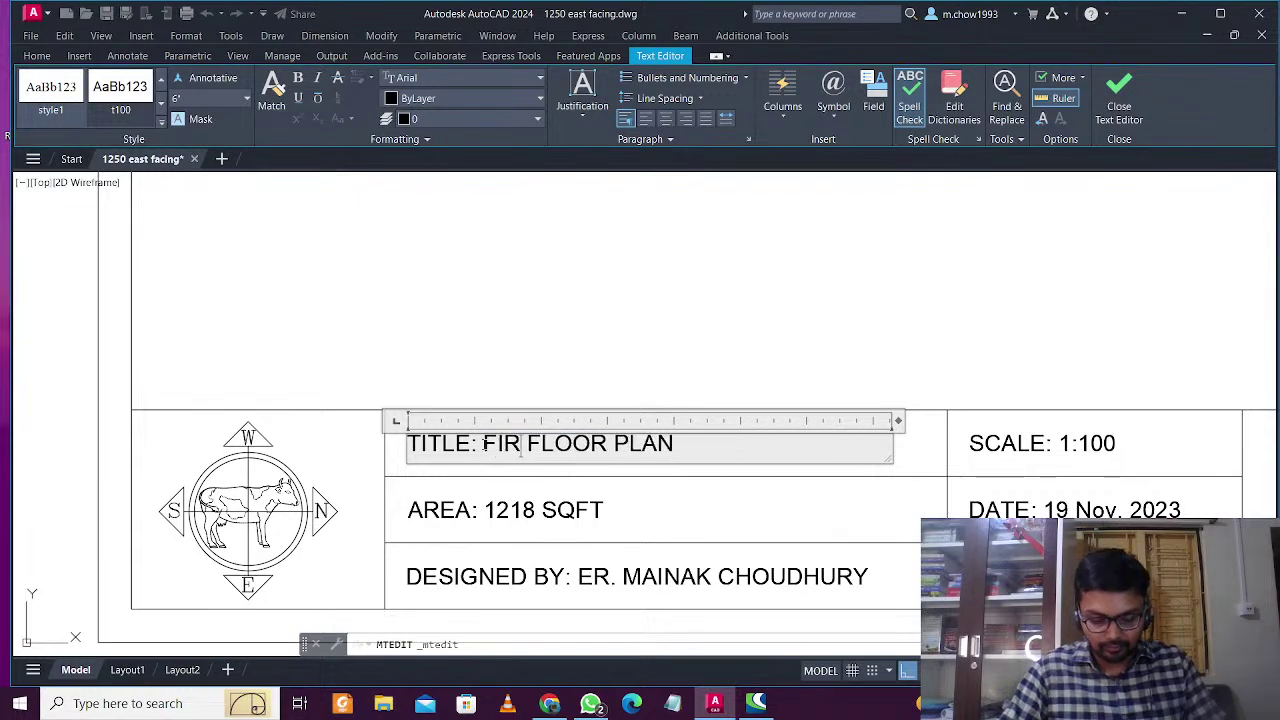
type("ST")
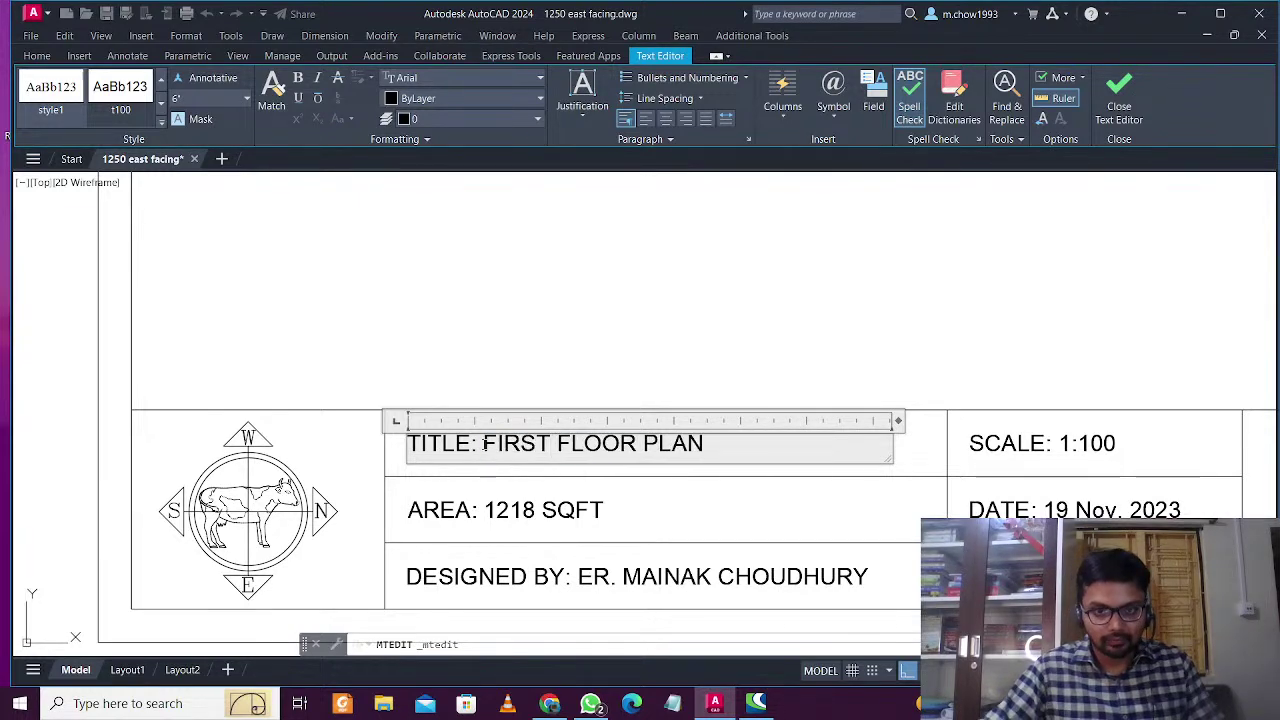
left_click(686, 305)
Set the drawing number in the first floor sheet's title block to AR2
scroll(686, 305, "down", 10)
middle_click_drag(596, 322, 763, 507)
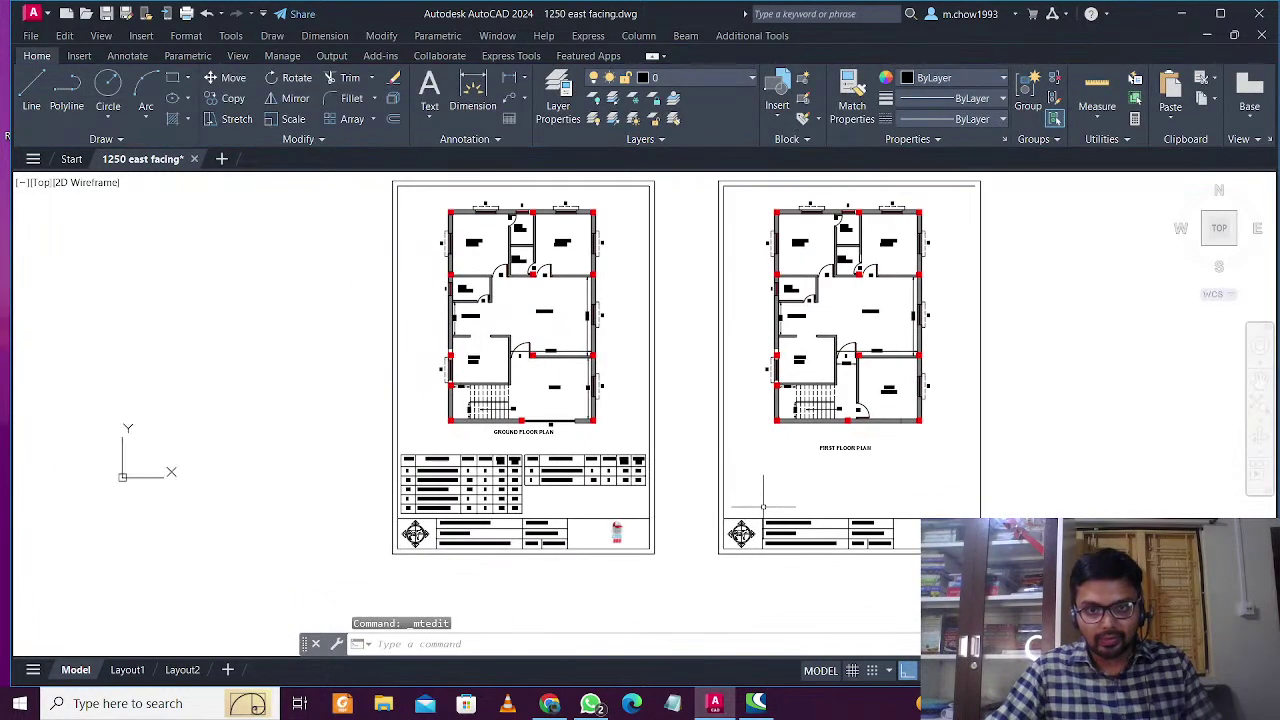
scroll(905, 535, "up", 8)
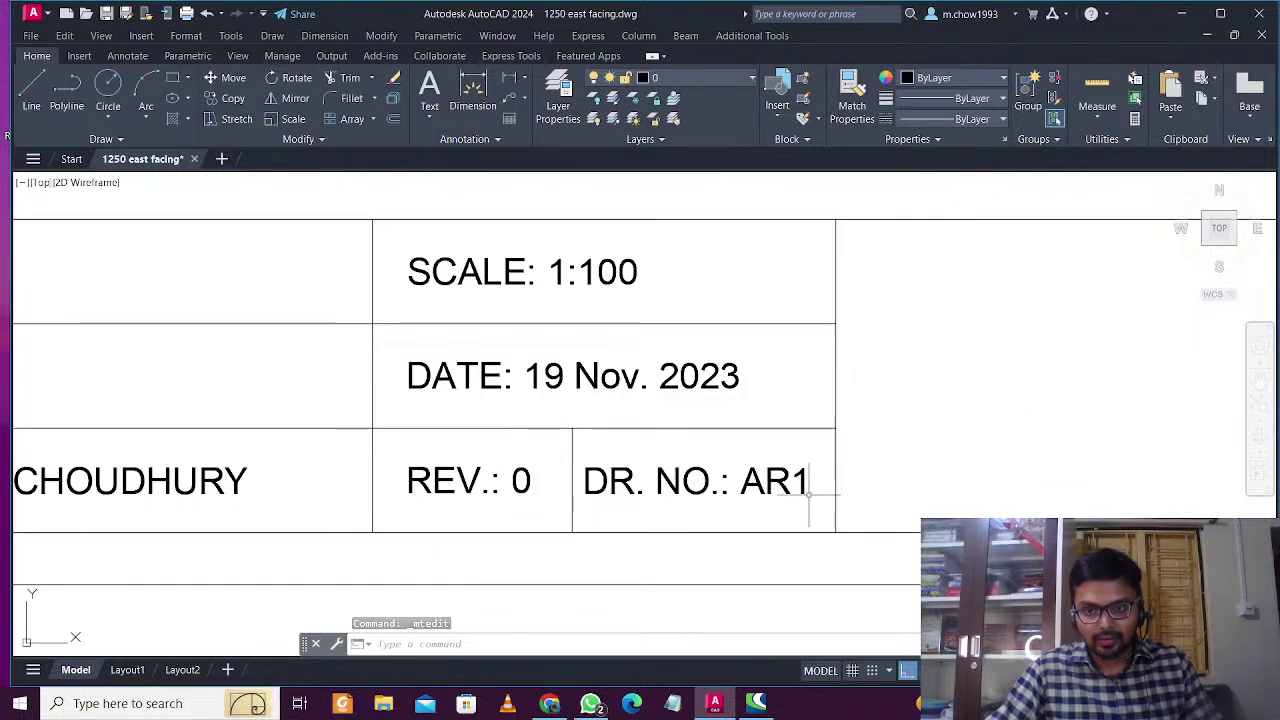
double_click(800, 485)
left_click_drag(810, 485, 791, 485)
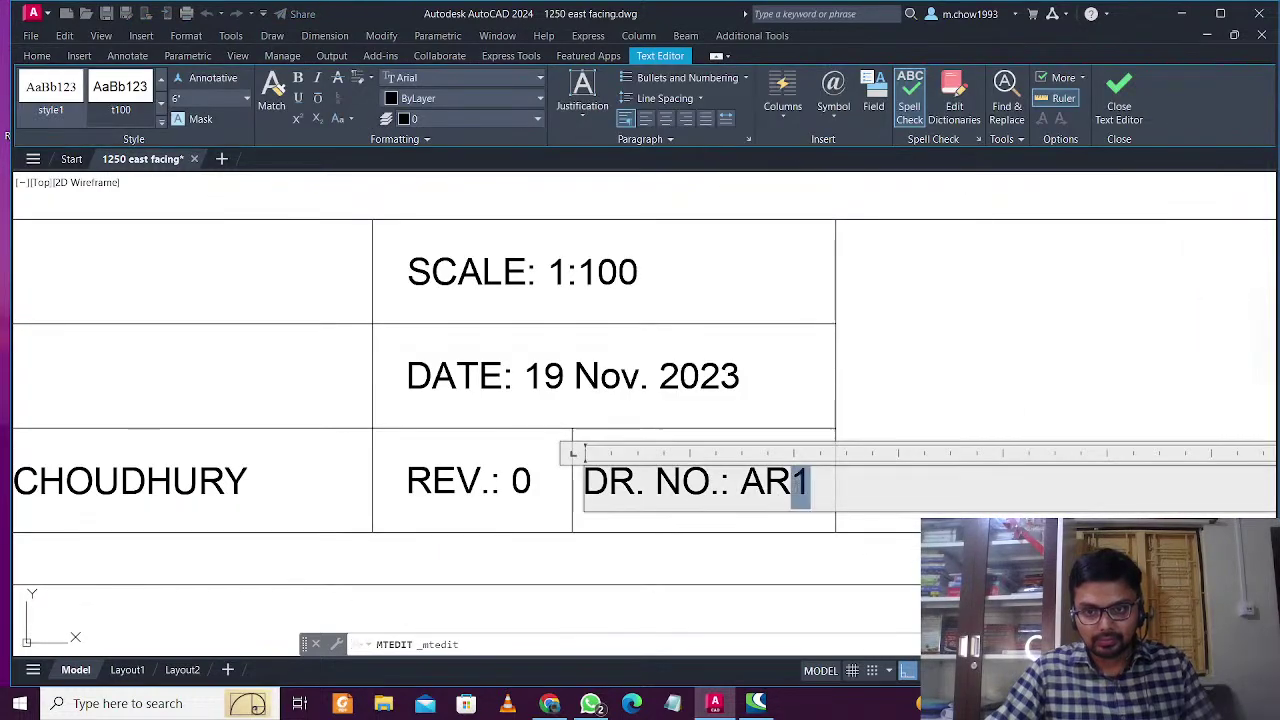
type("2")
left_click(765, 368)
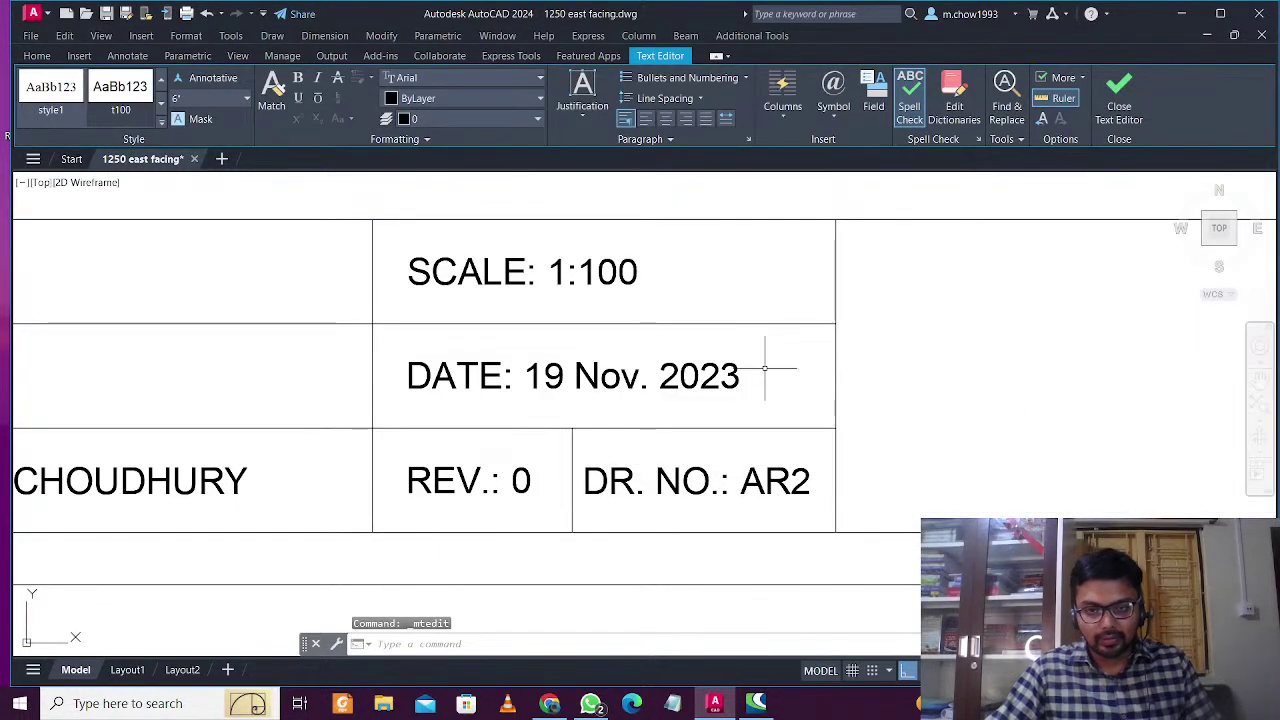
key("Escape")
Set the date in the ground floor sheet's title block to 23 Nov. 2023
scroll(765, 370, "down", 5)
scroll(543, 447, "up", 8)
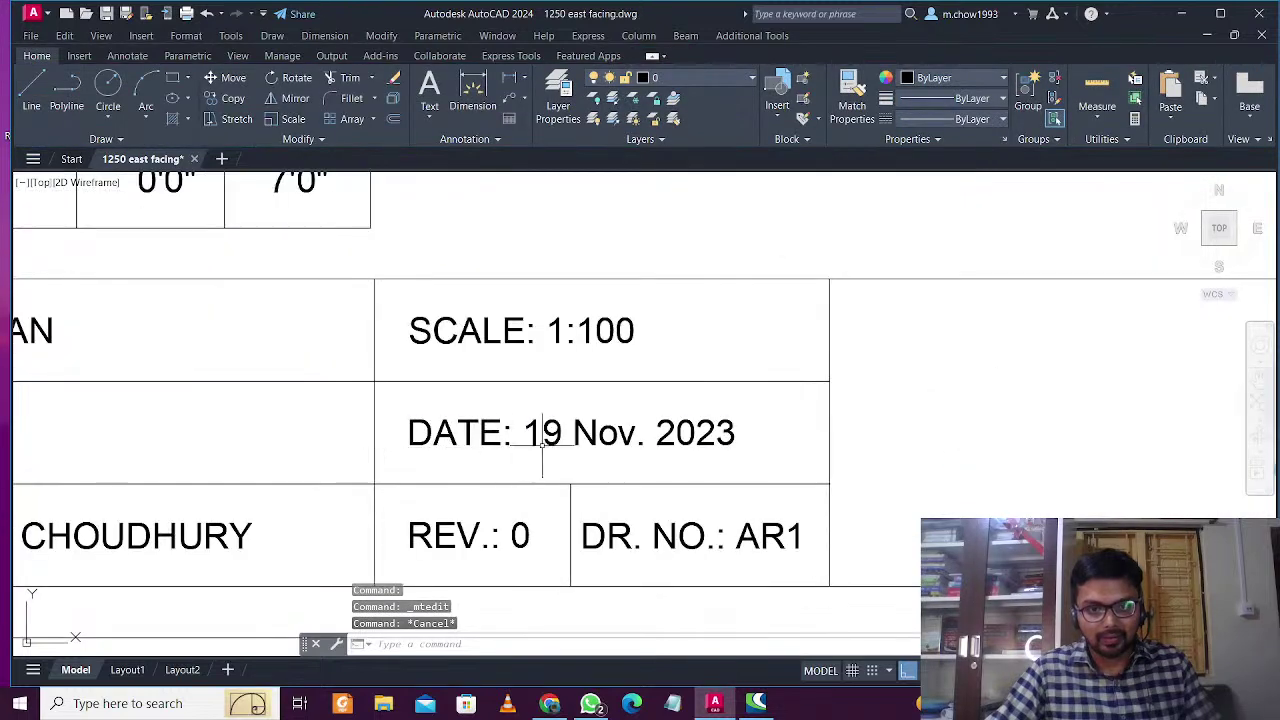
left_click(566, 430)
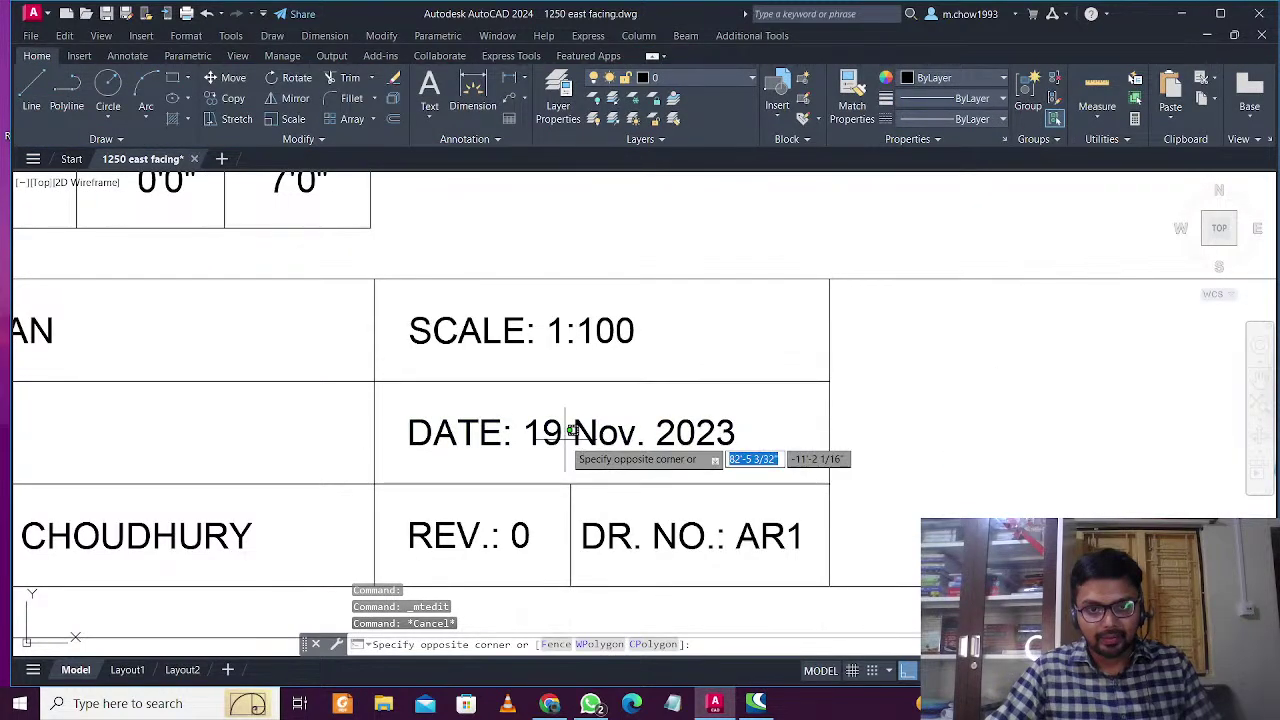
double_click(566, 430)
left_click_drag(563, 445, 530, 450)
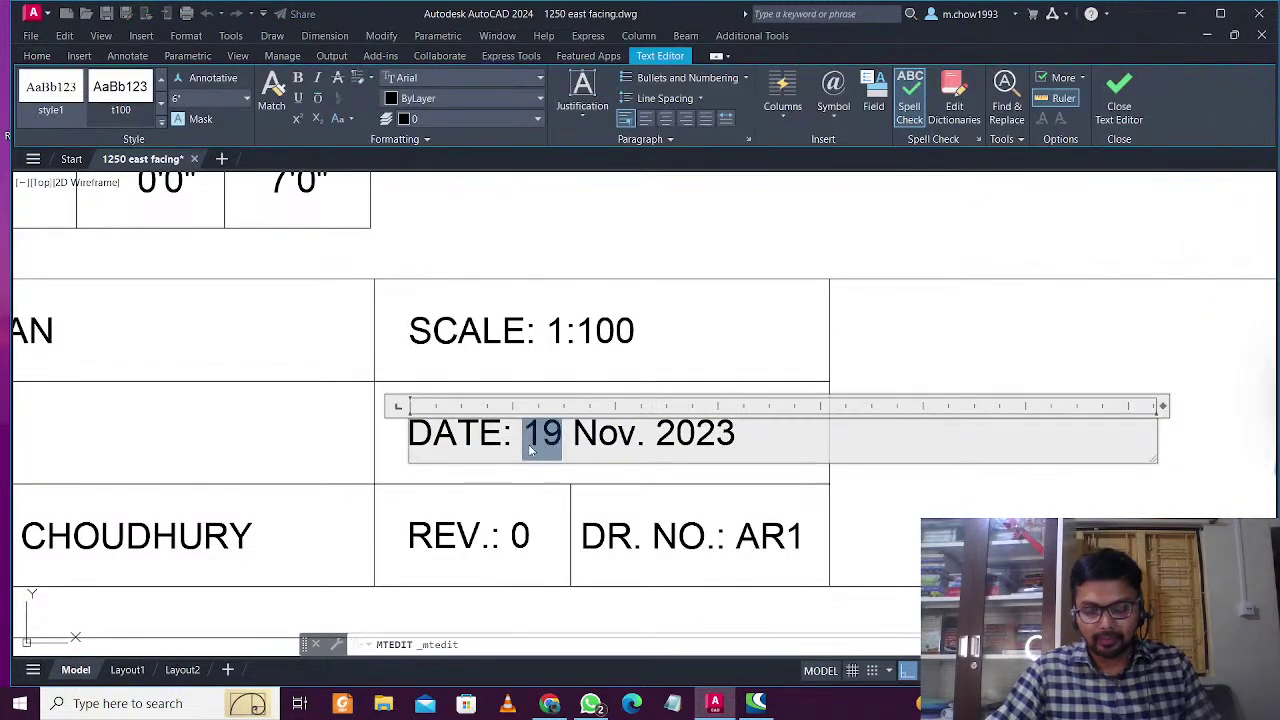
type("23")
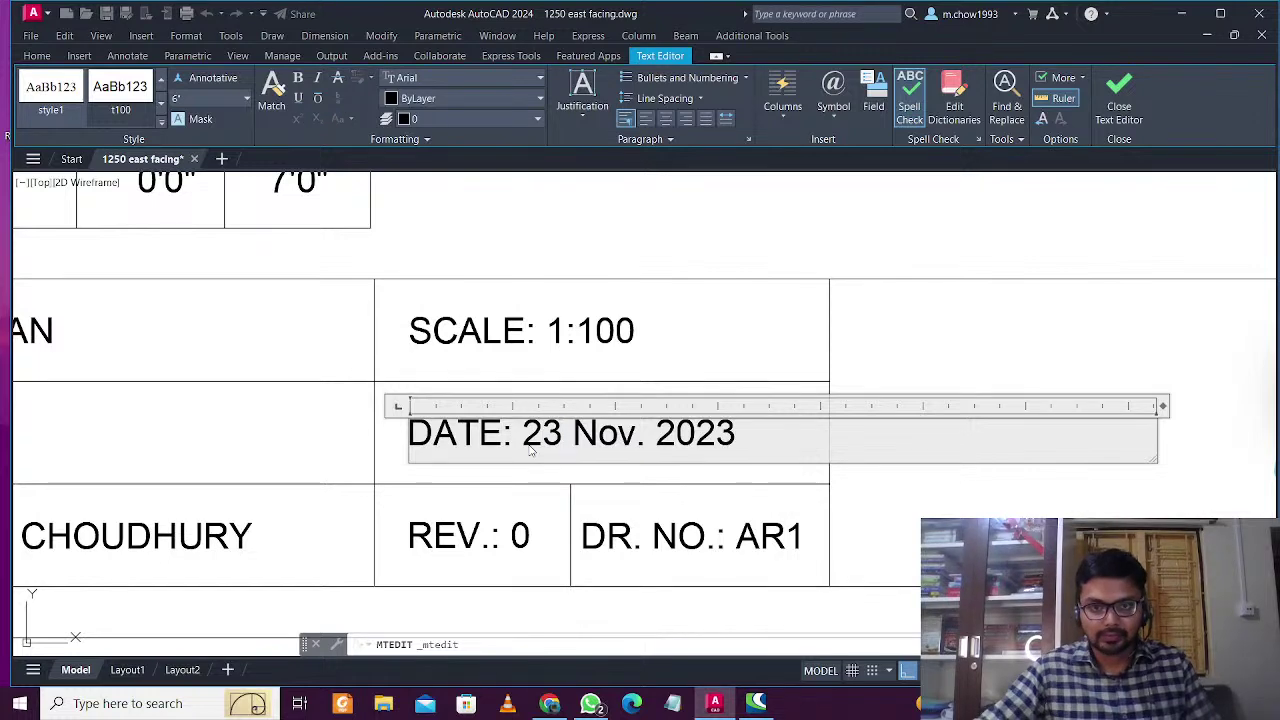
left_click(799, 490)
Set the date in the first floor sheet's title block to 23 Nov. 2023
scroll(799, 450, "down", 2)
middle_click_drag(799, 450, 427, 473)
scroll(780, 466, "up", 10)
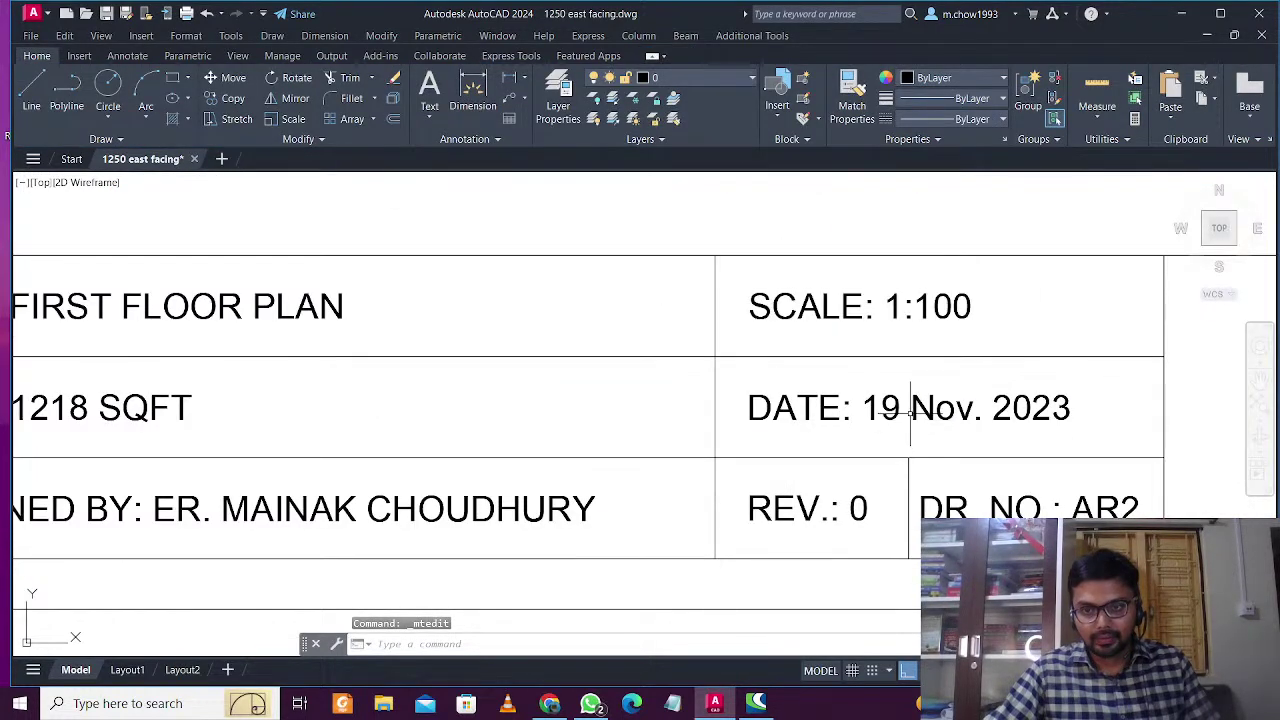
double_click(868, 418)
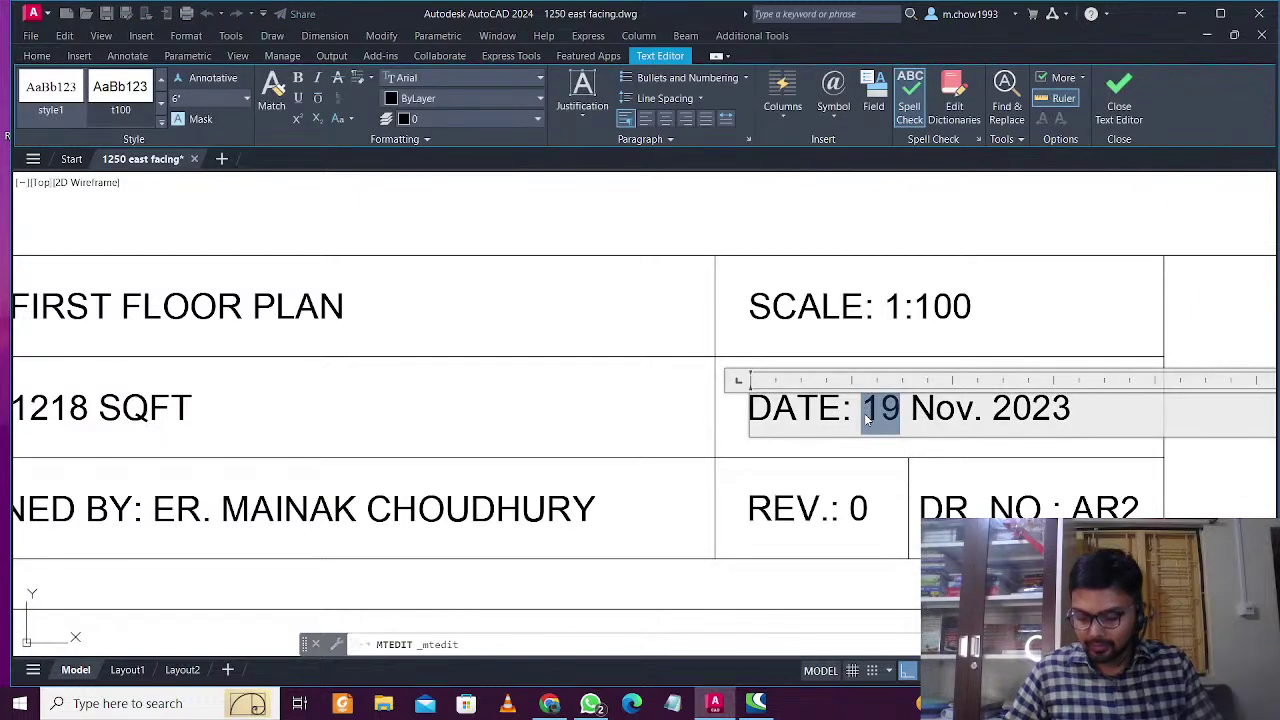
type("23")
left_click(603, 340)
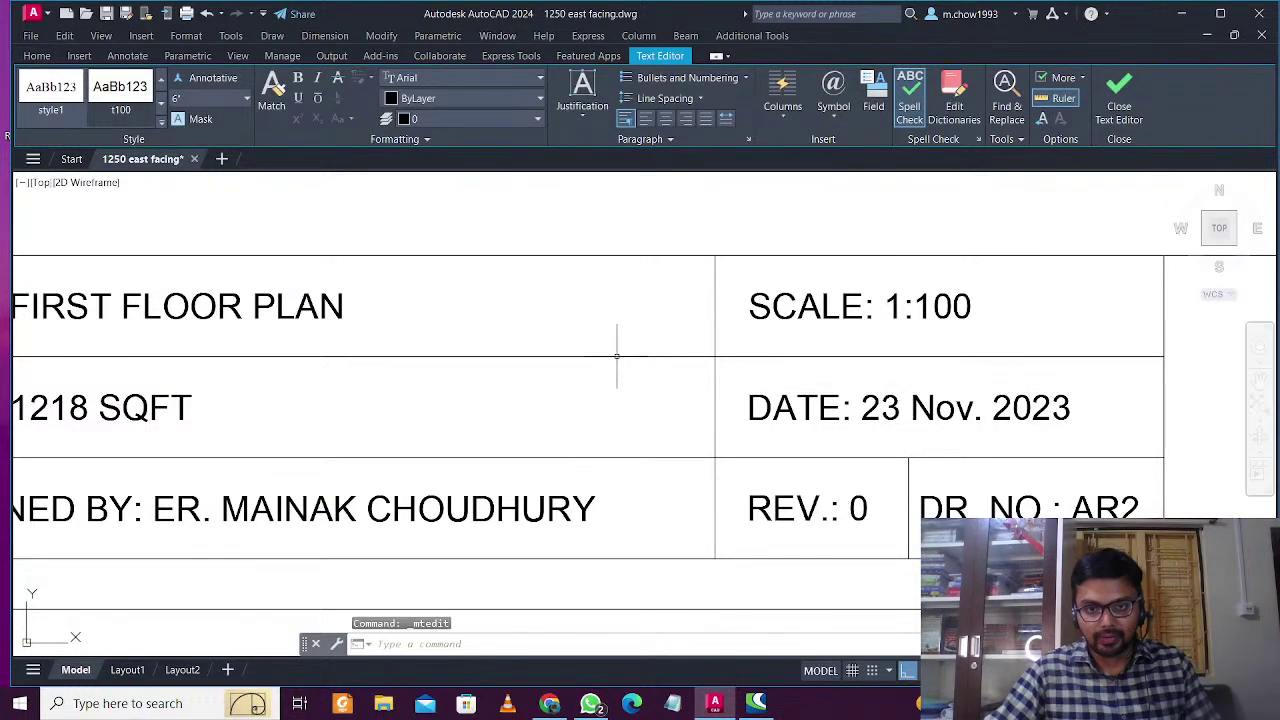
Preview the ground floor sheet's plot and examine the plan, the door and window schedules and the title block
scroll(617, 355, "down", 10)
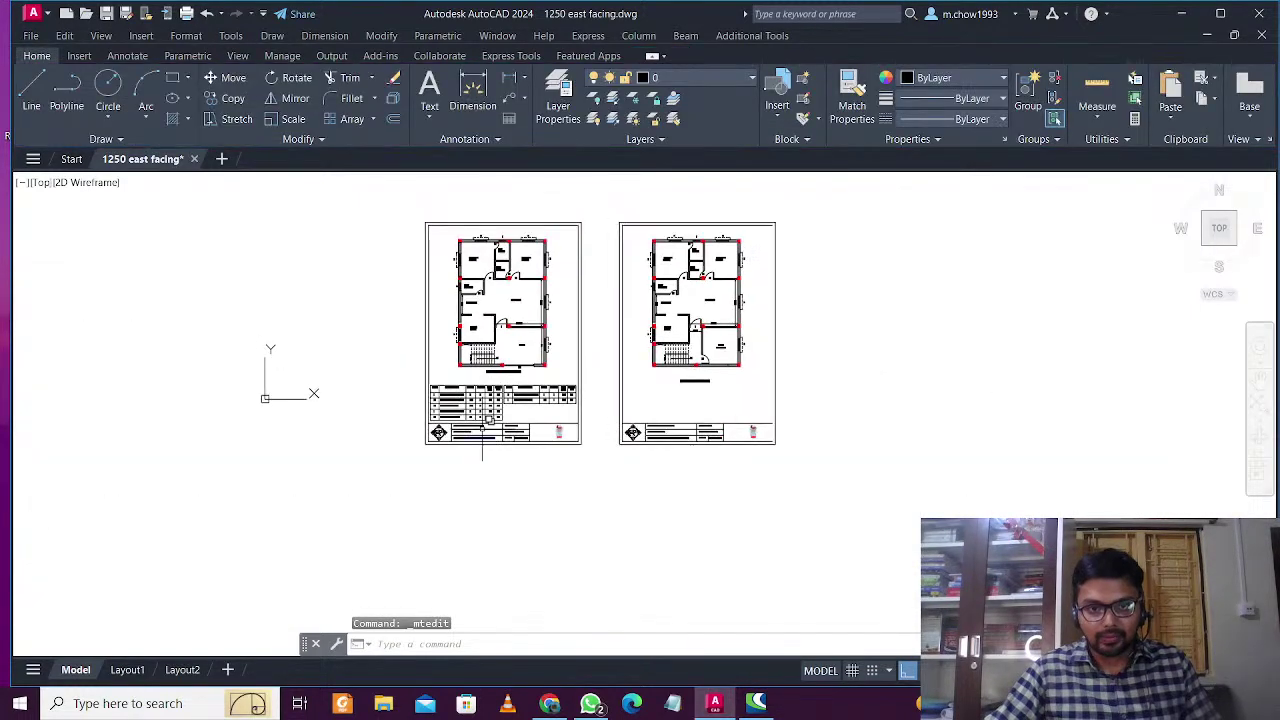
middle_click_drag(482, 449, 481, 463)
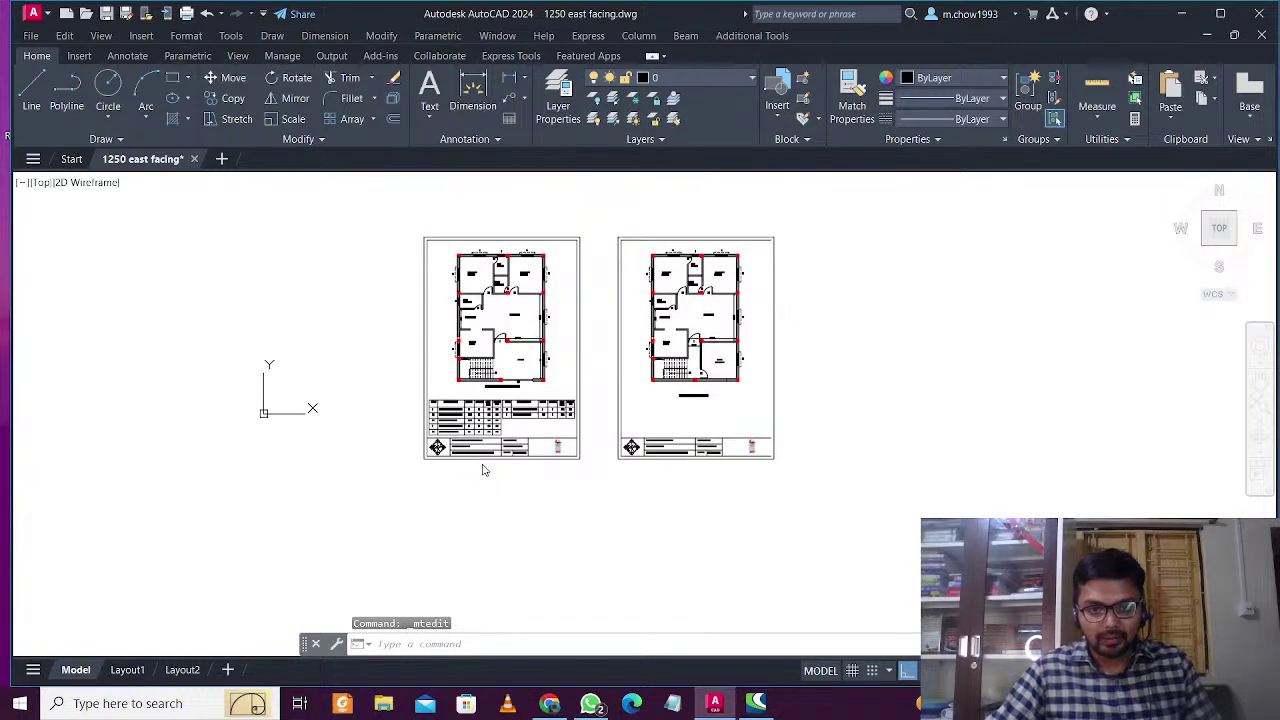
key("ctrl+p")
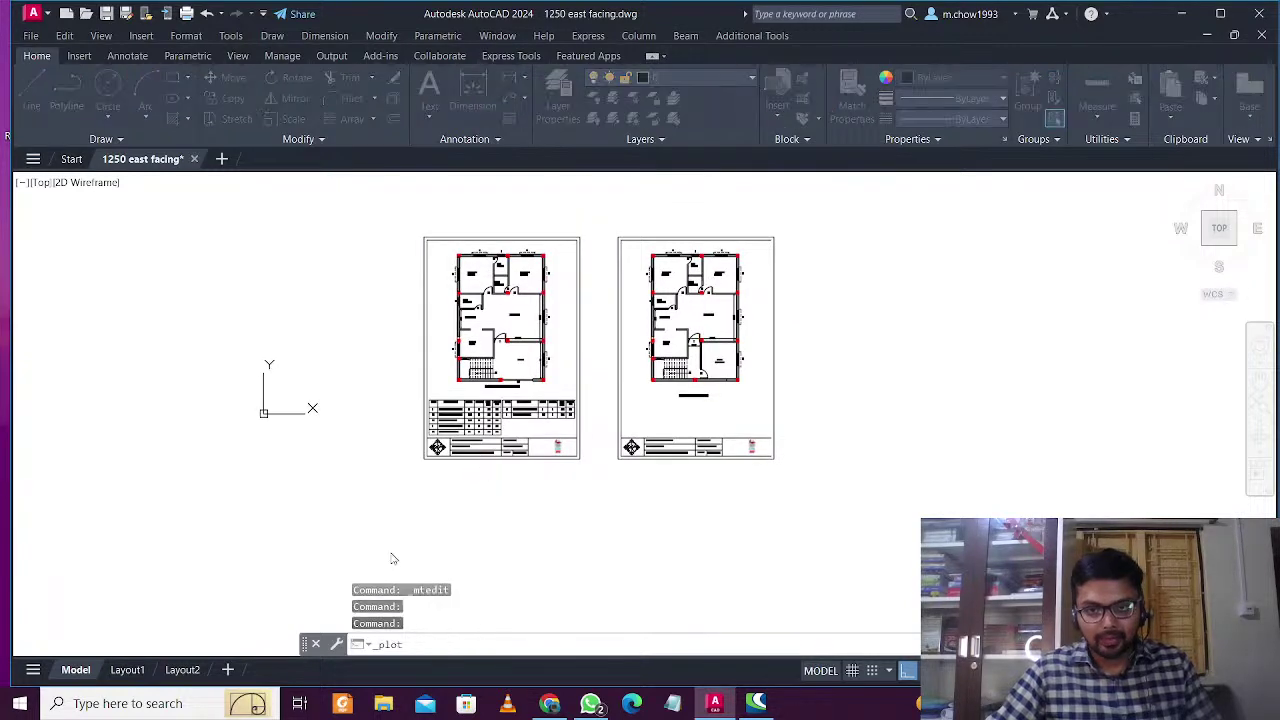
left_click(395, 558)
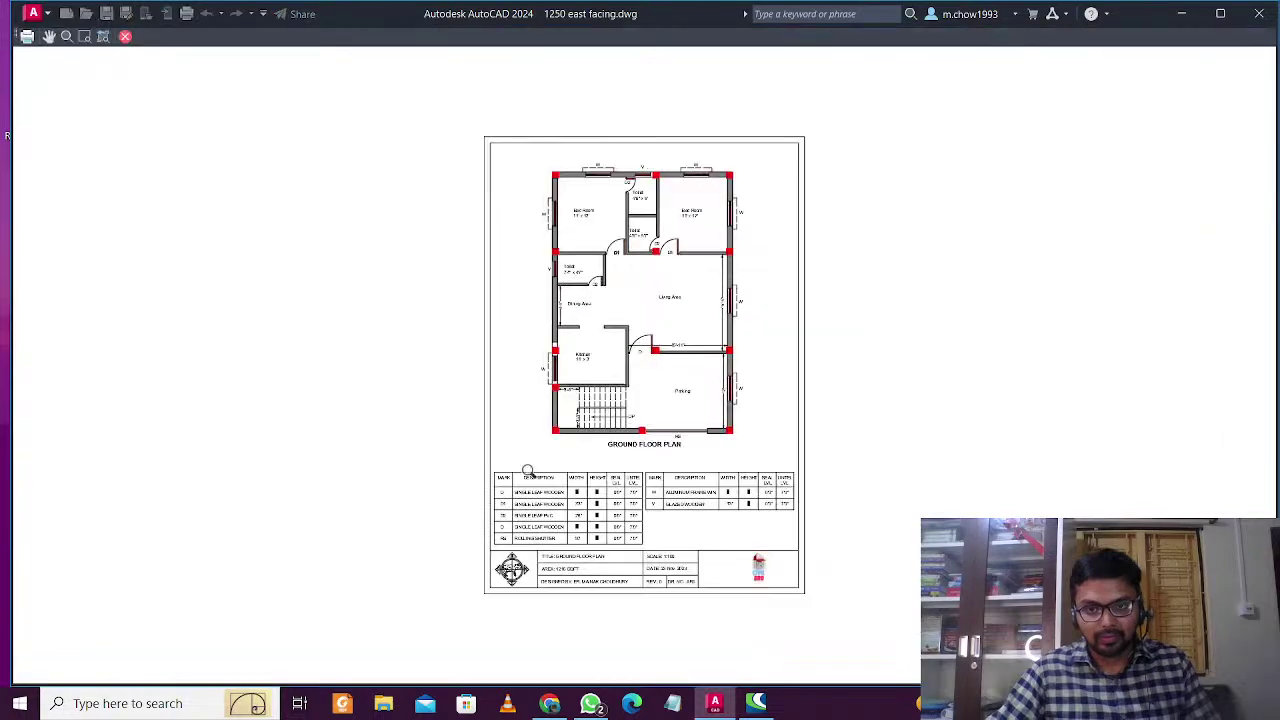
scroll(695, 205, "up", 2)
scroll(597, 186, "up", 1)
scroll(597, 186, "down", 2)
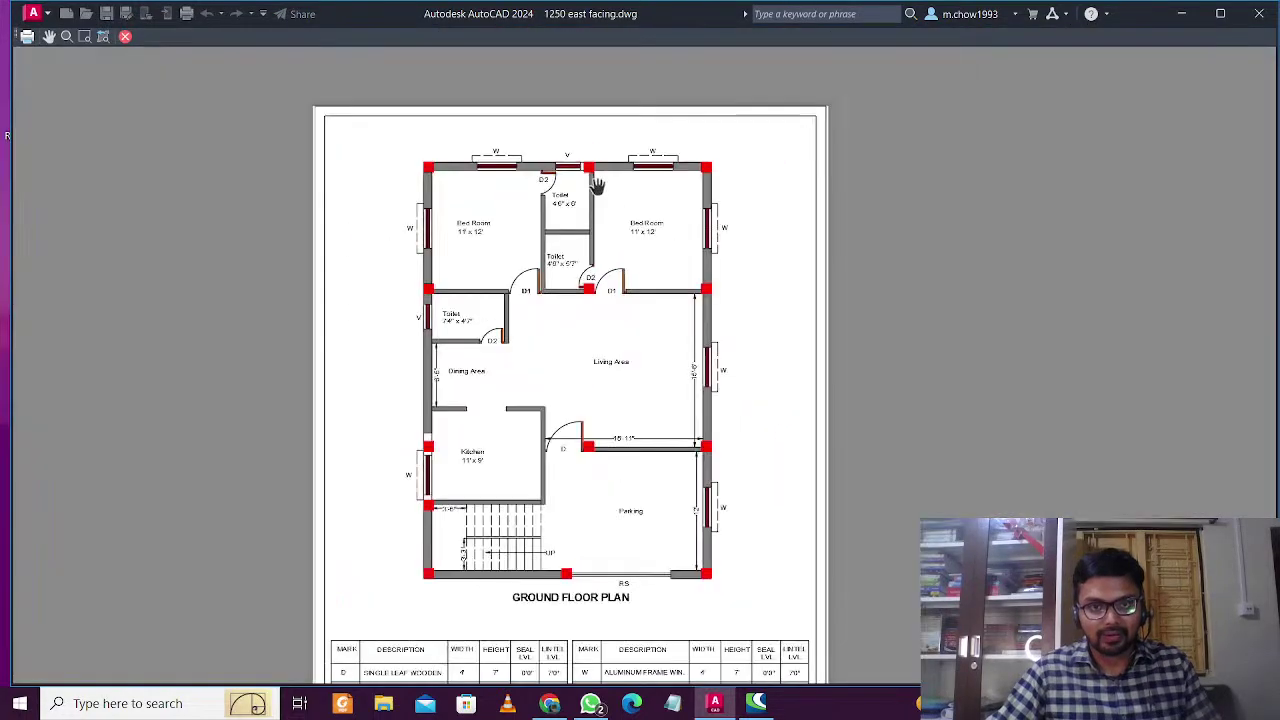
middle_click_drag(588, 518, 613, 302)
scroll(491, 514, "up", 4)
middle_click_drag(532, 544, 532, 381)
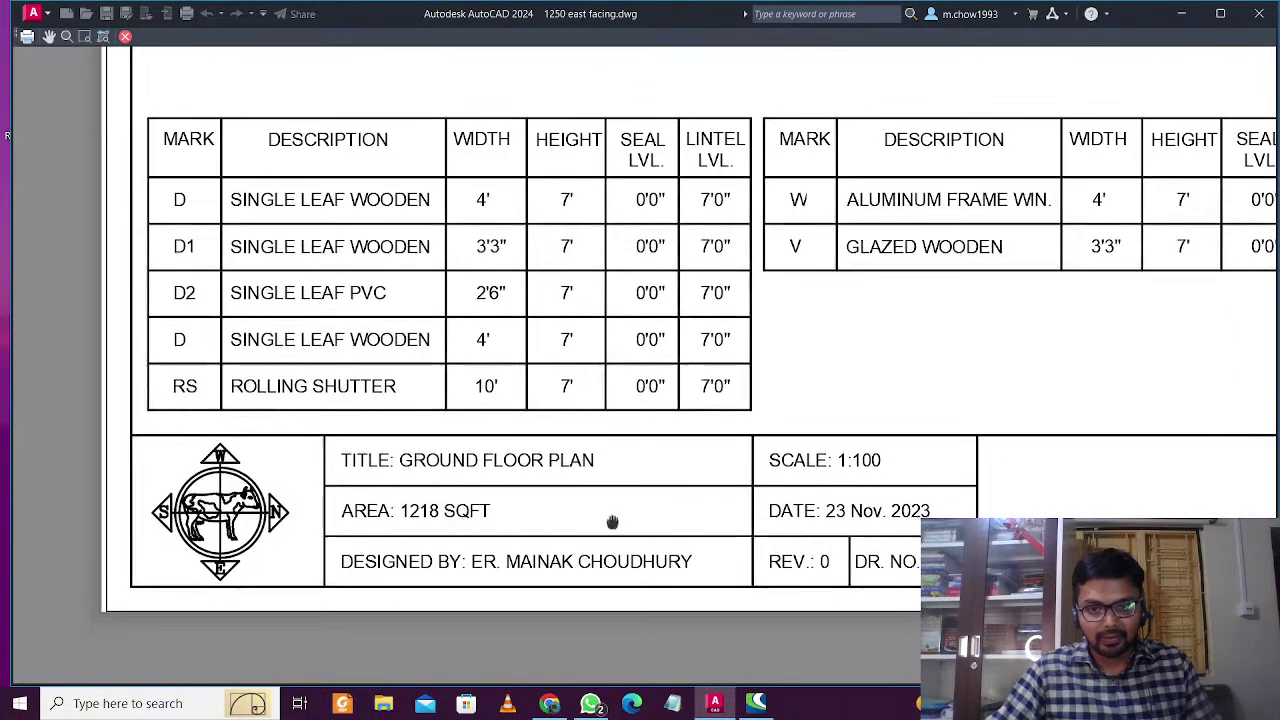
middle_click_drag(611, 517, 592, 481)
key("Escape")
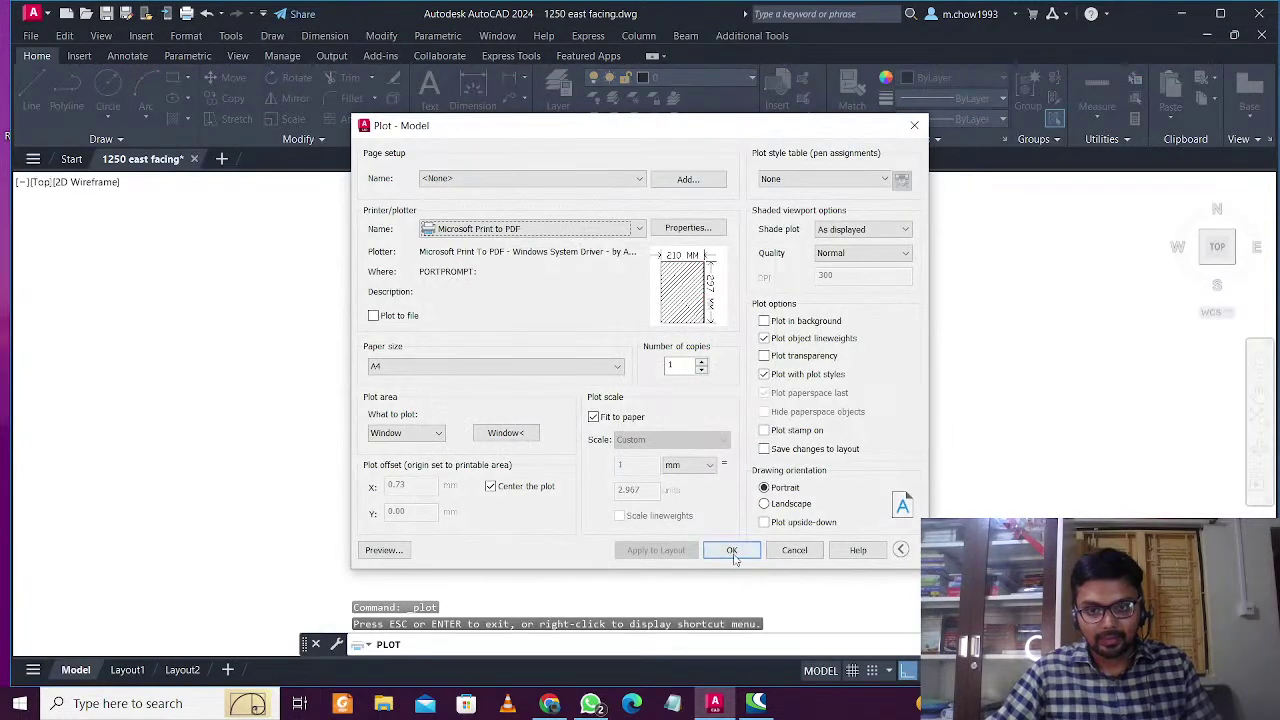
Plot the ground floor sheet to PDF as "1250 EAST FACING GF.pdf" in the Plan Live Sessions folder
left_click(732, 551)
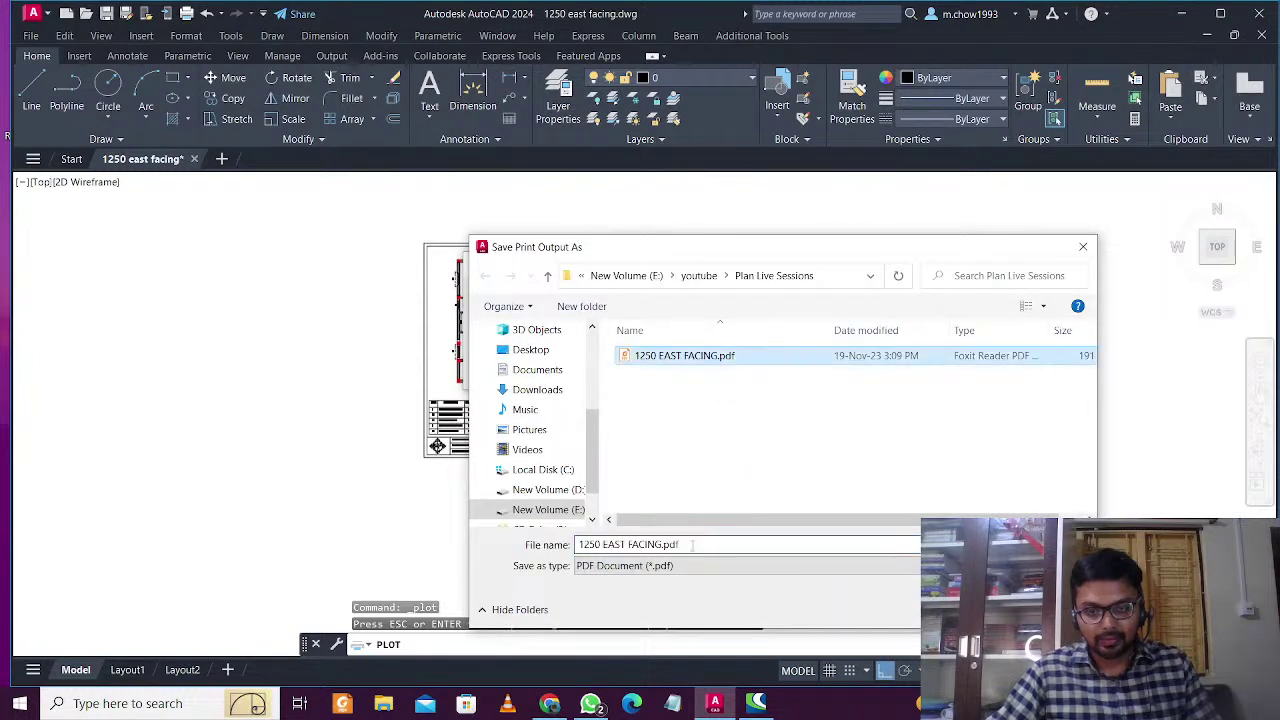
left_click(692, 546)
double_click(690, 546)
left_click(664, 546)
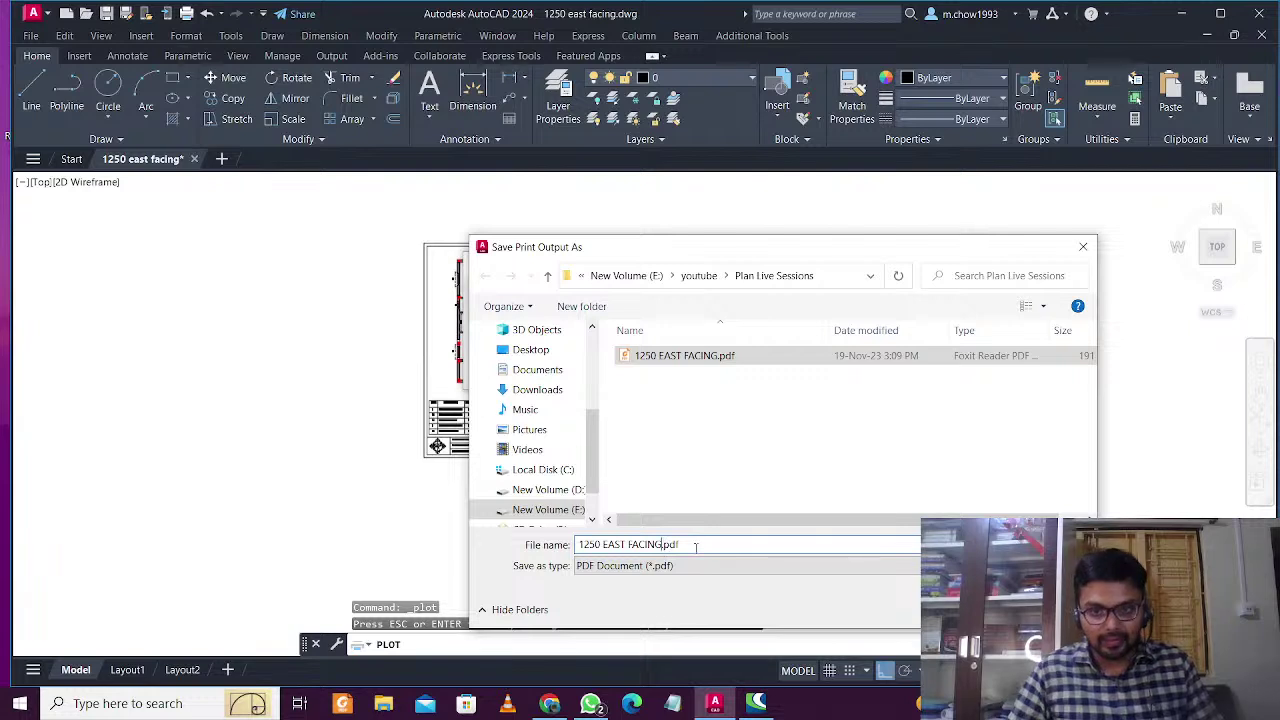
type("g")
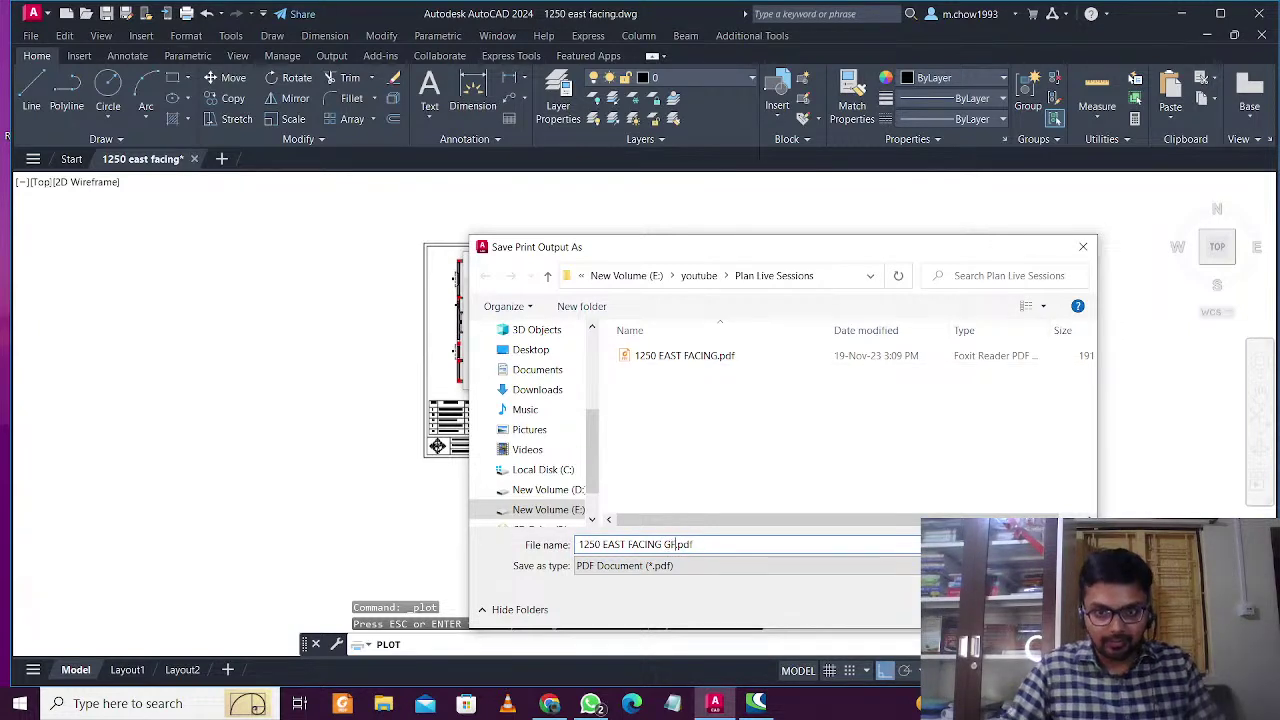
key("Return")
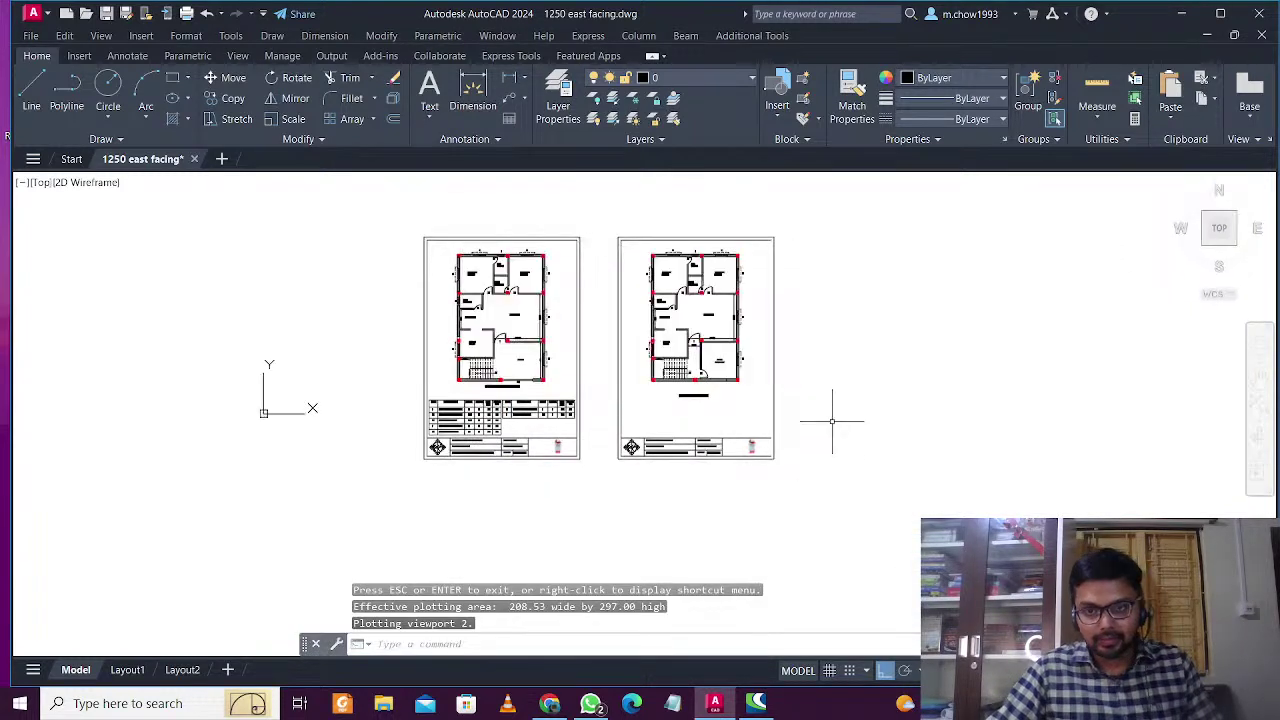
scroll(829, 420, "down", 2)
middle_click_drag(825, 407, 763, 485)
scroll(800, 413, "up", 4)
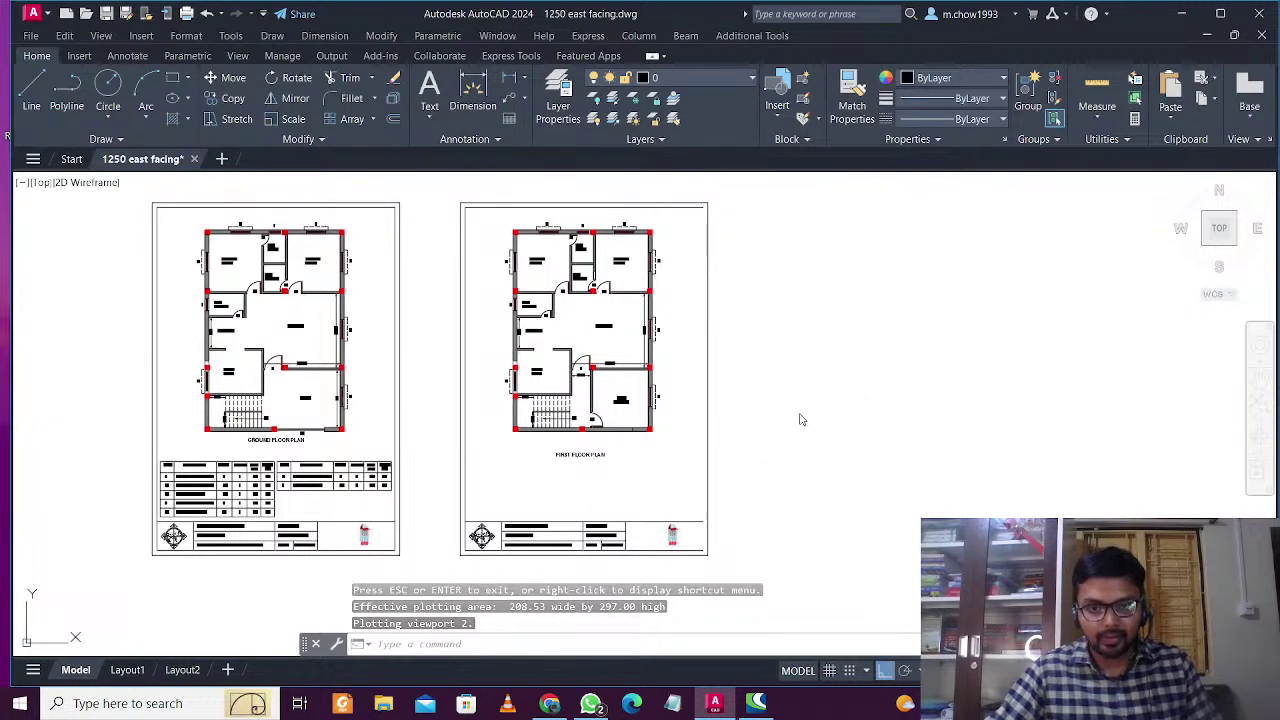
key("ctrl+p")
left_click(506, 433)
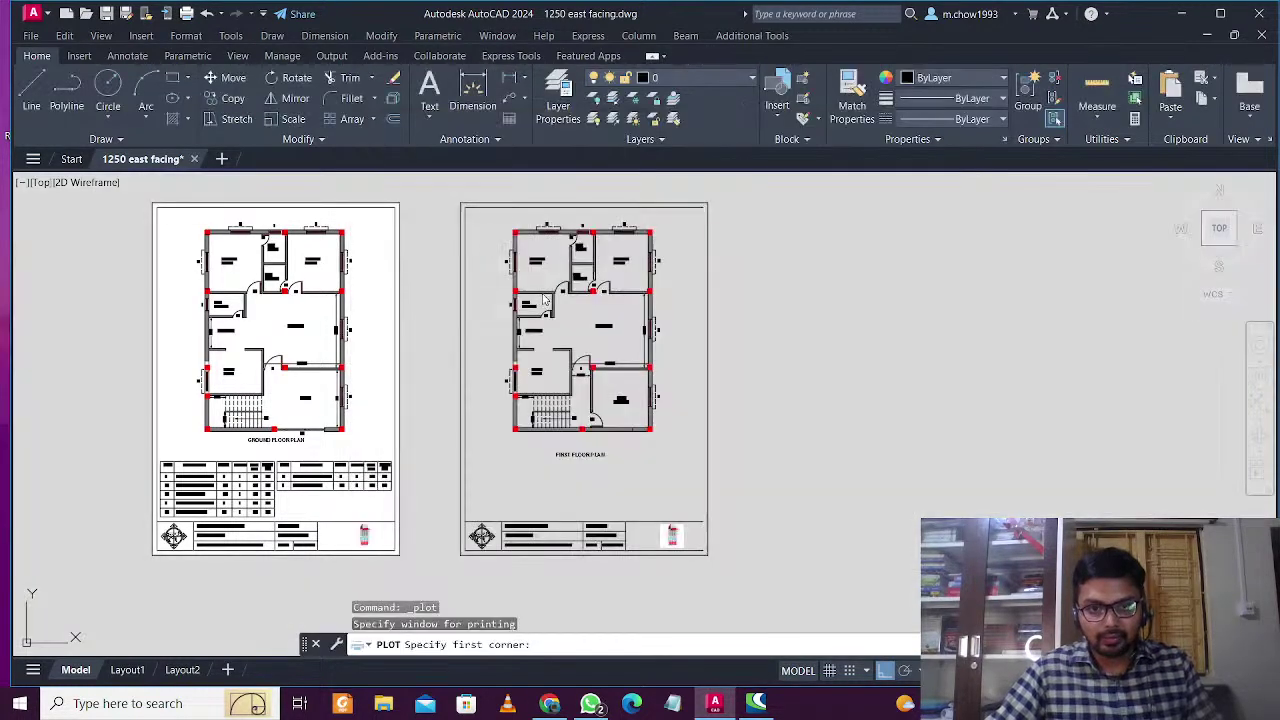
left_click(460, 203)
scroll(694, 557, "up", 8)
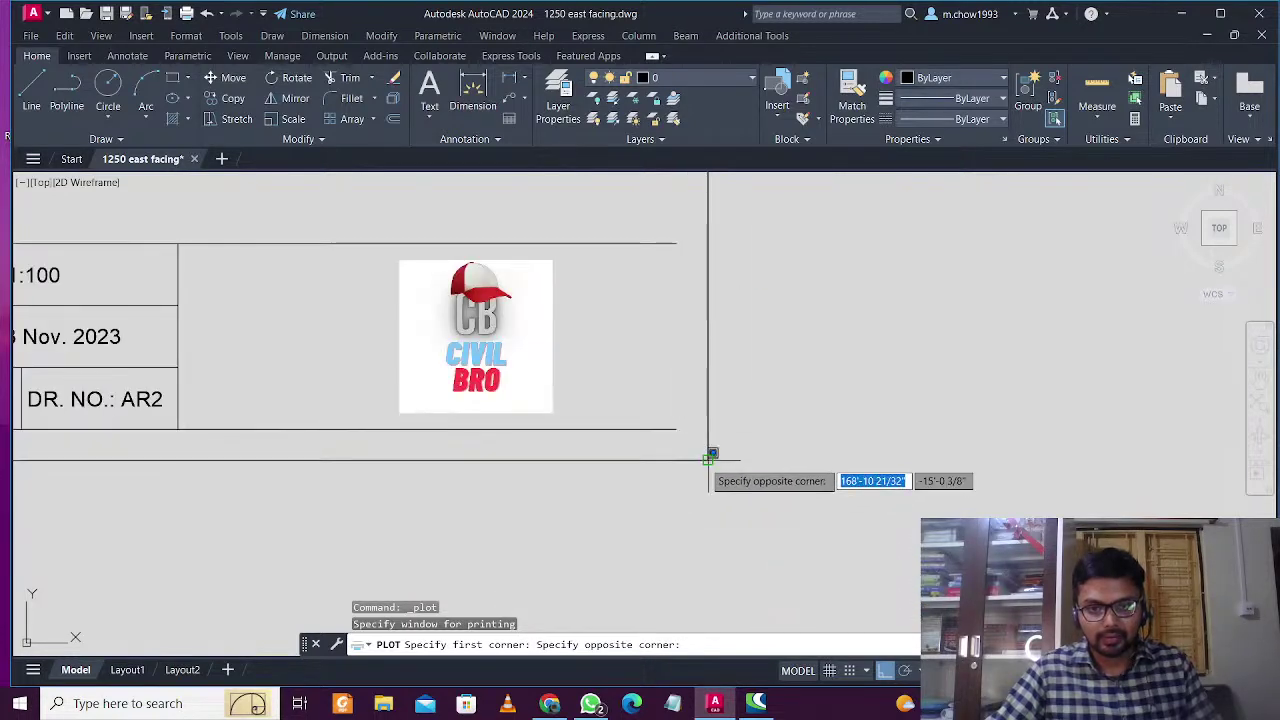
key("Escape")
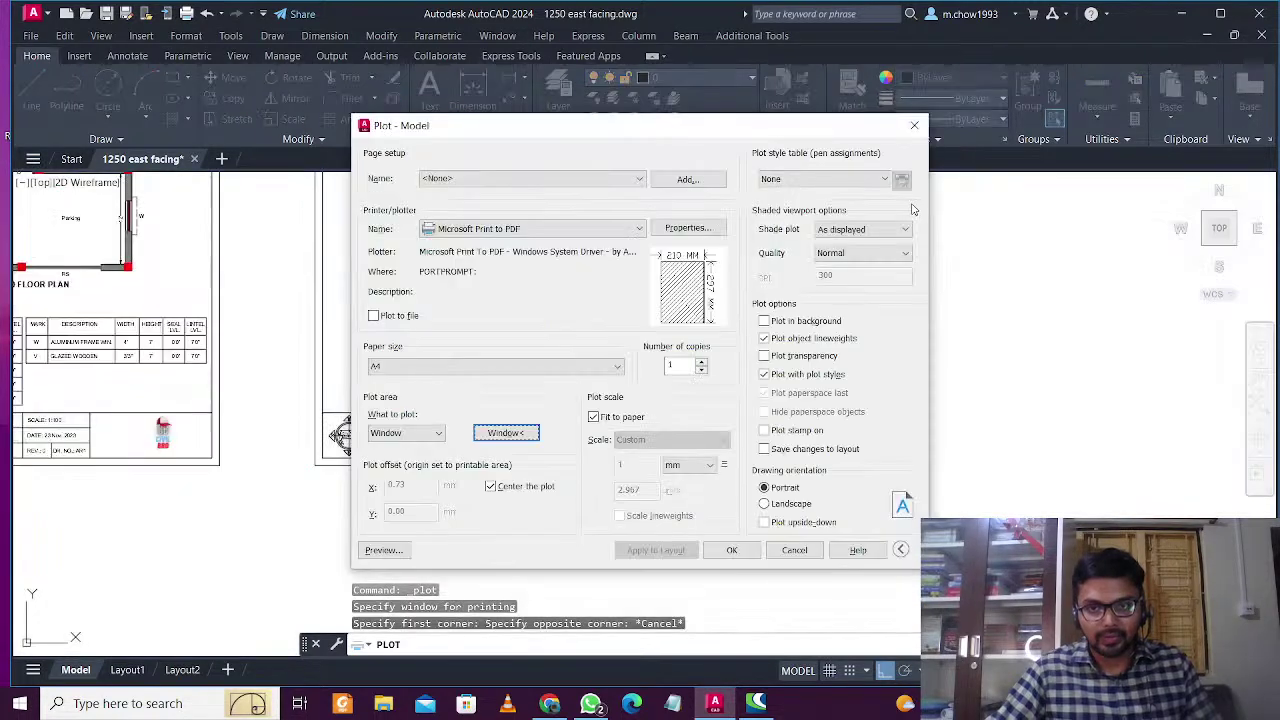
left_click(915, 127)
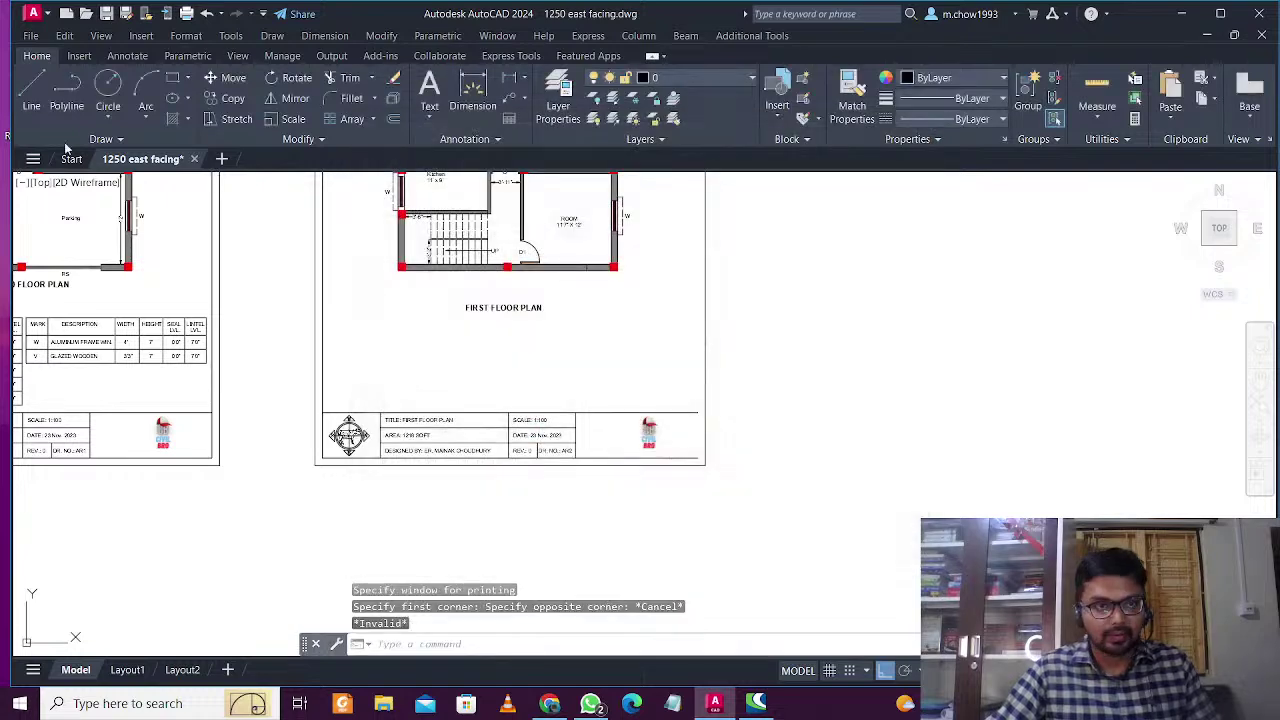
Draw a line closing the open east side of the first floor sheet's inner border, from its lower corner to its upper corner
left_click(31, 100)
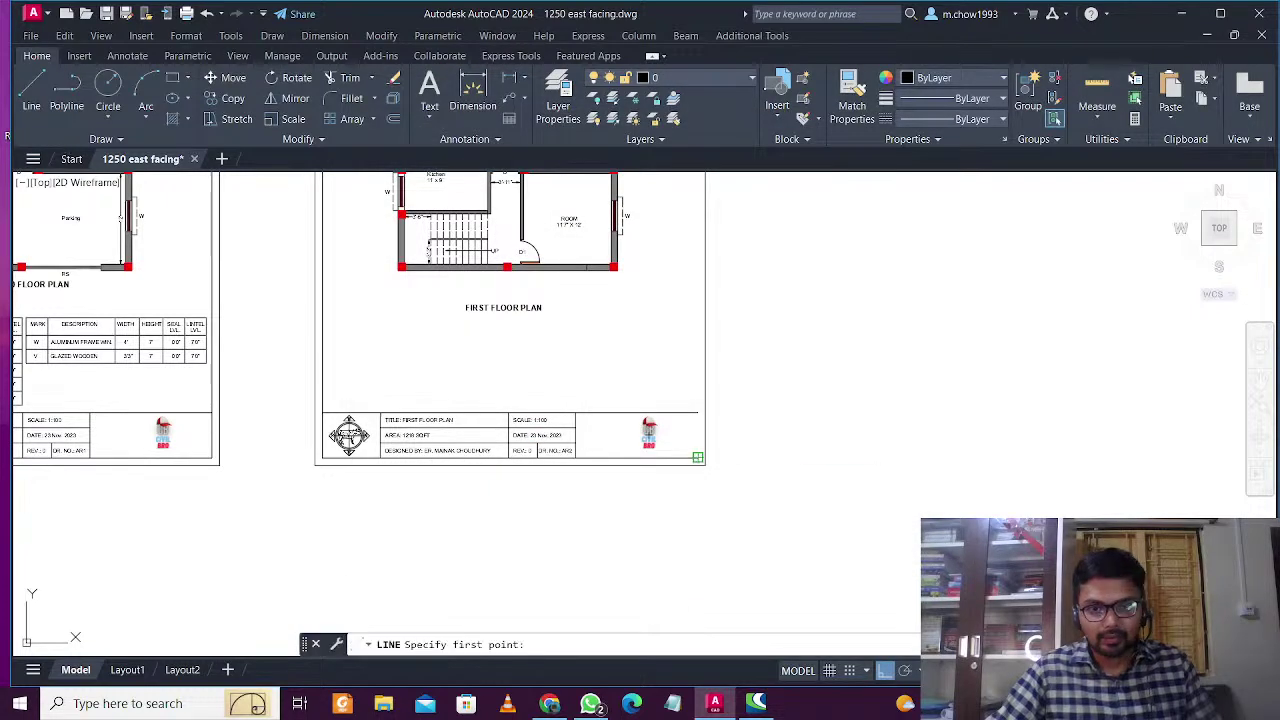
left_click(697, 457)
scroll(697, 457, "down", 2)
scroll(664, 243, "up", 2)
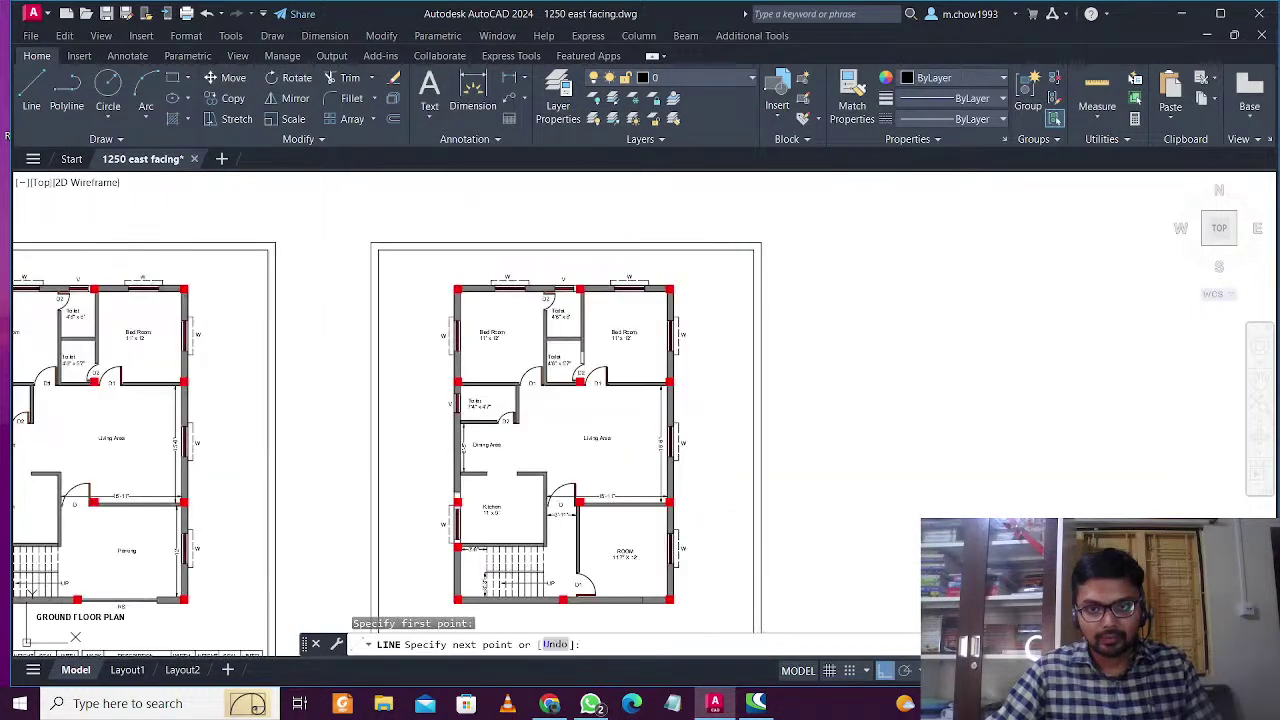
left_click(756, 256)
key("Escape")
scroll(757, 257, "down", 1)
scroll(680, 440, "up", 2)
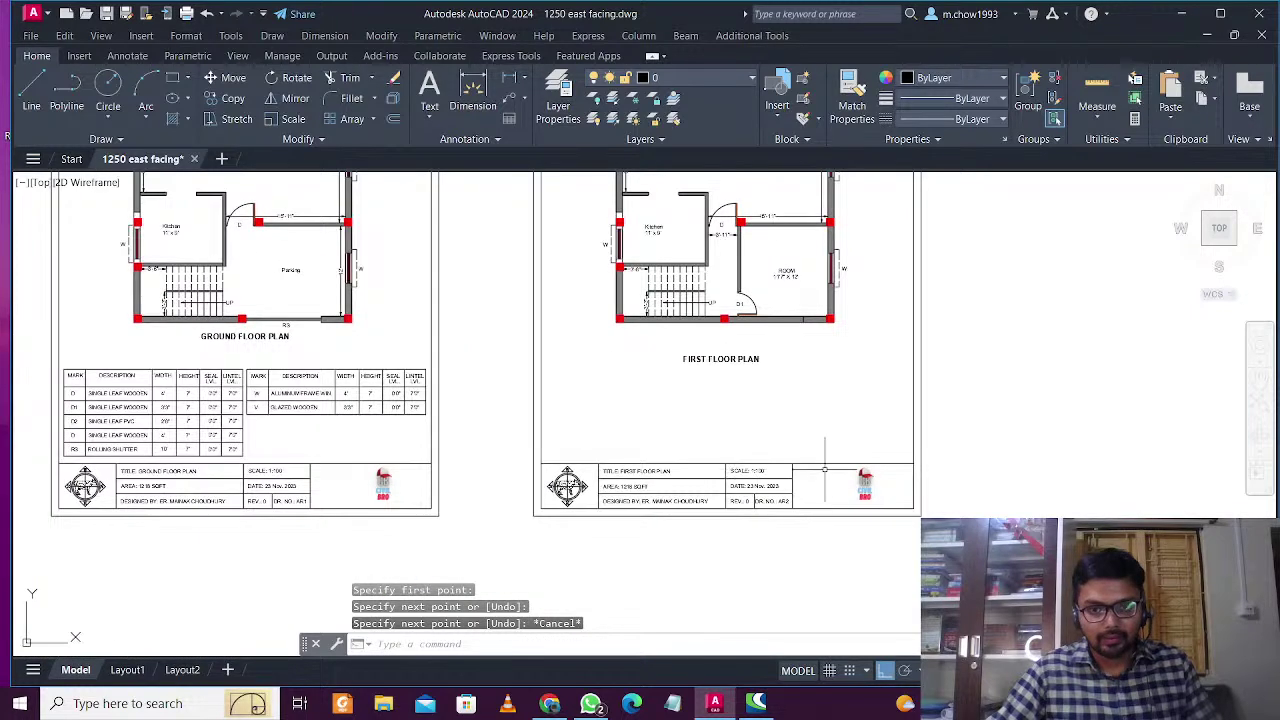
Set the plot window to the outer border corners of the first floor sheet and apply the plot settings to the layout
key("ctrl+p")
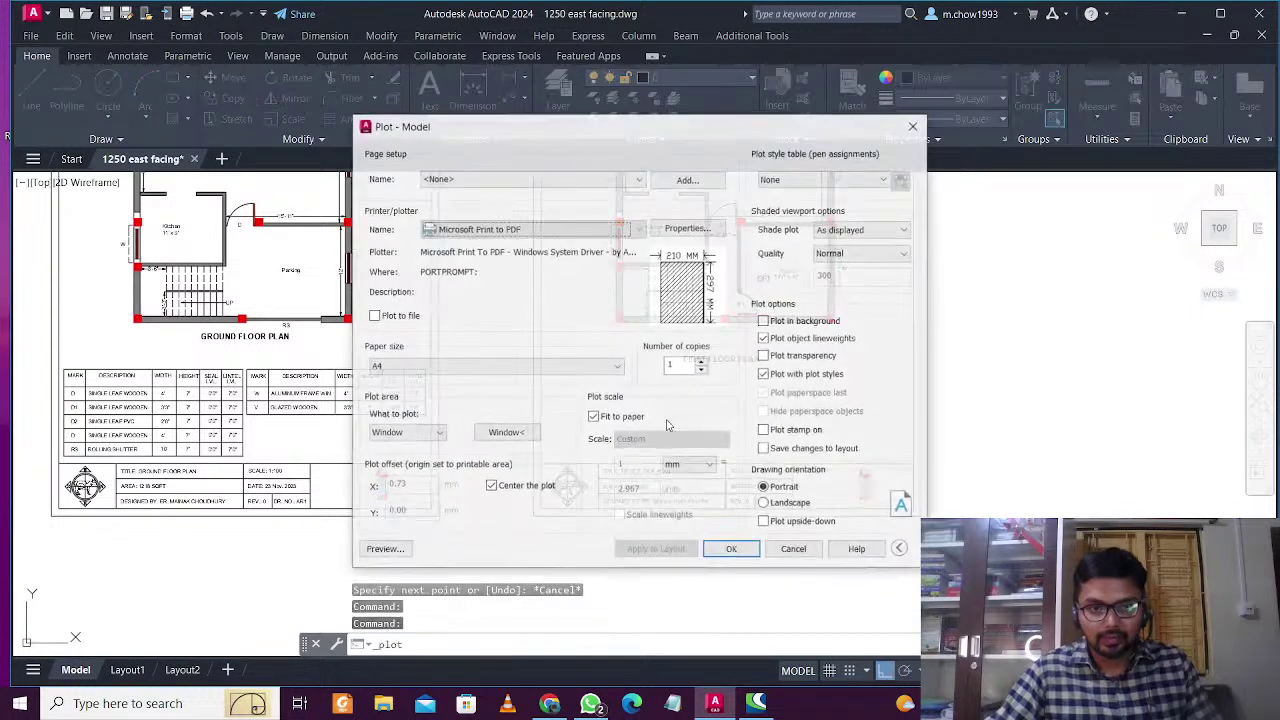
left_click(506, 432)
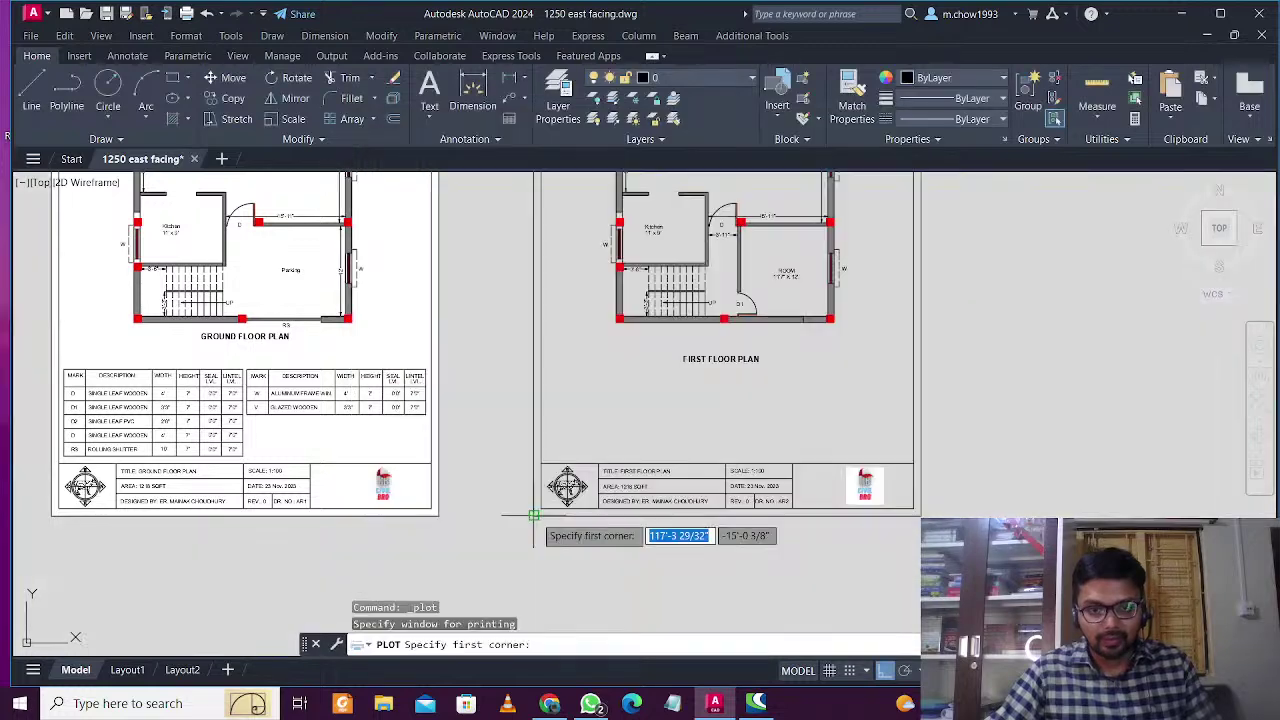
left_click(533, 516)
scroll(795, 404, "up", 5)
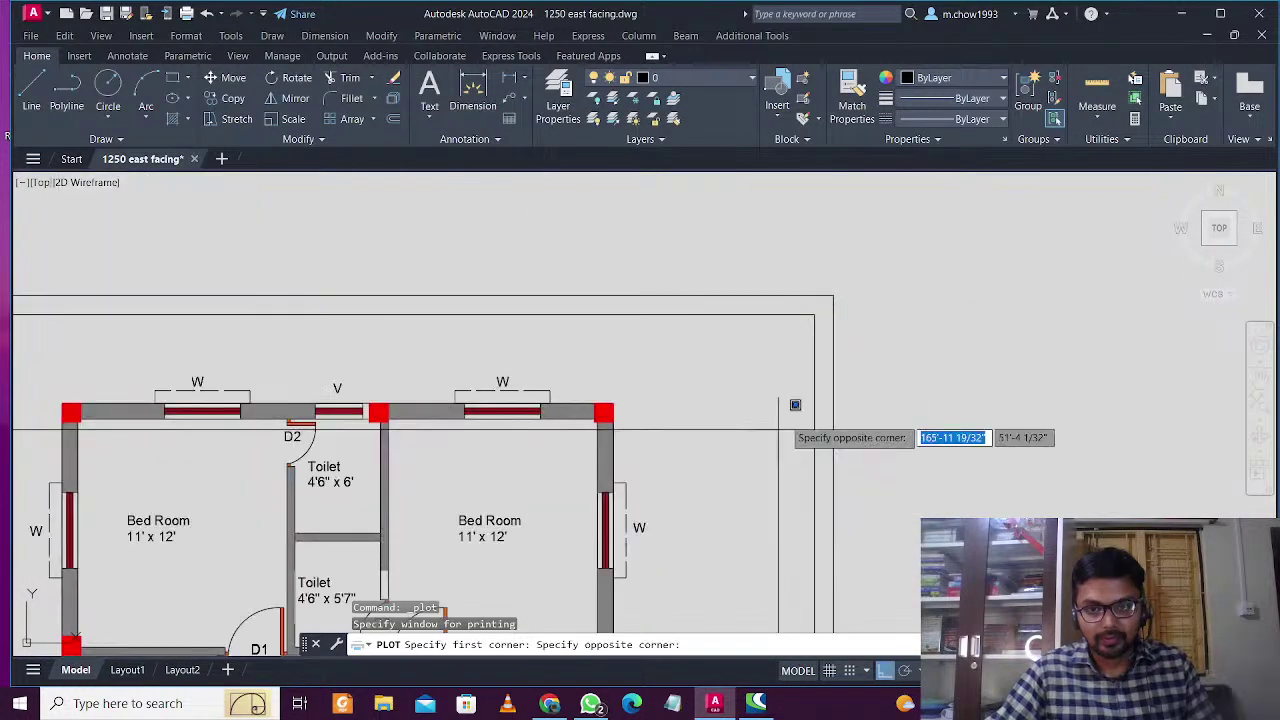
left_click(795, 404)
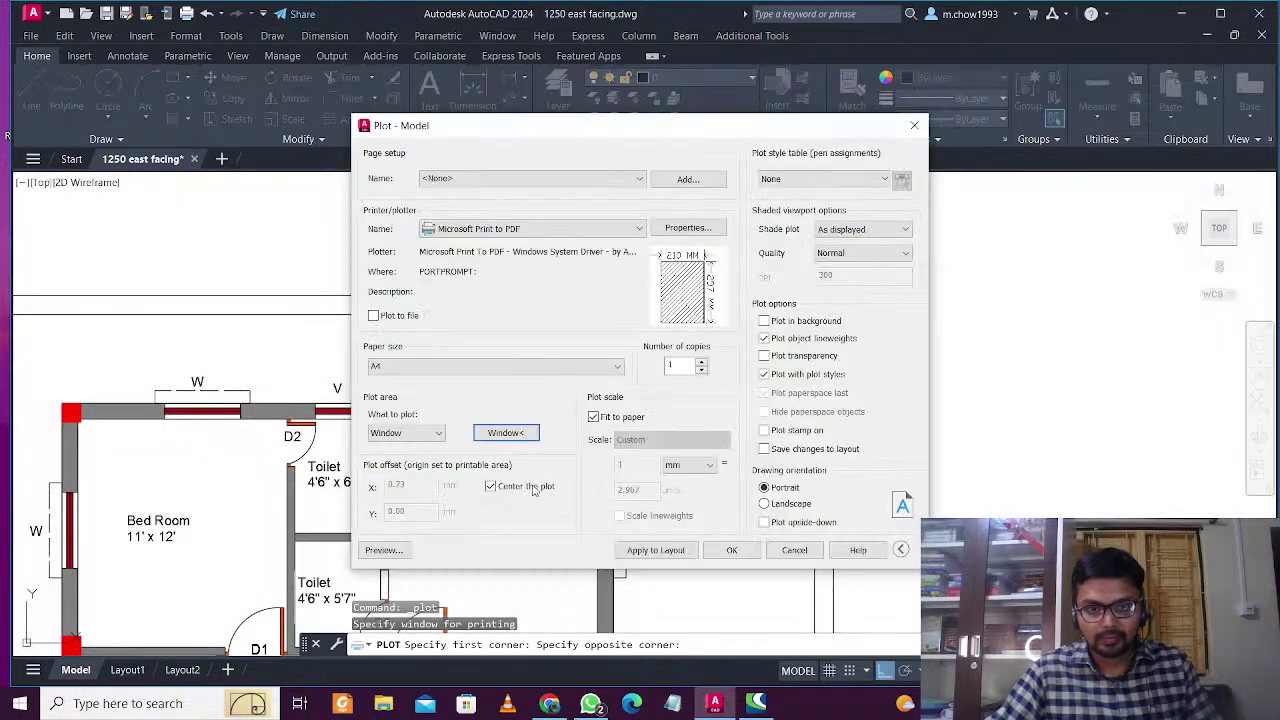
left_click(645, 552)
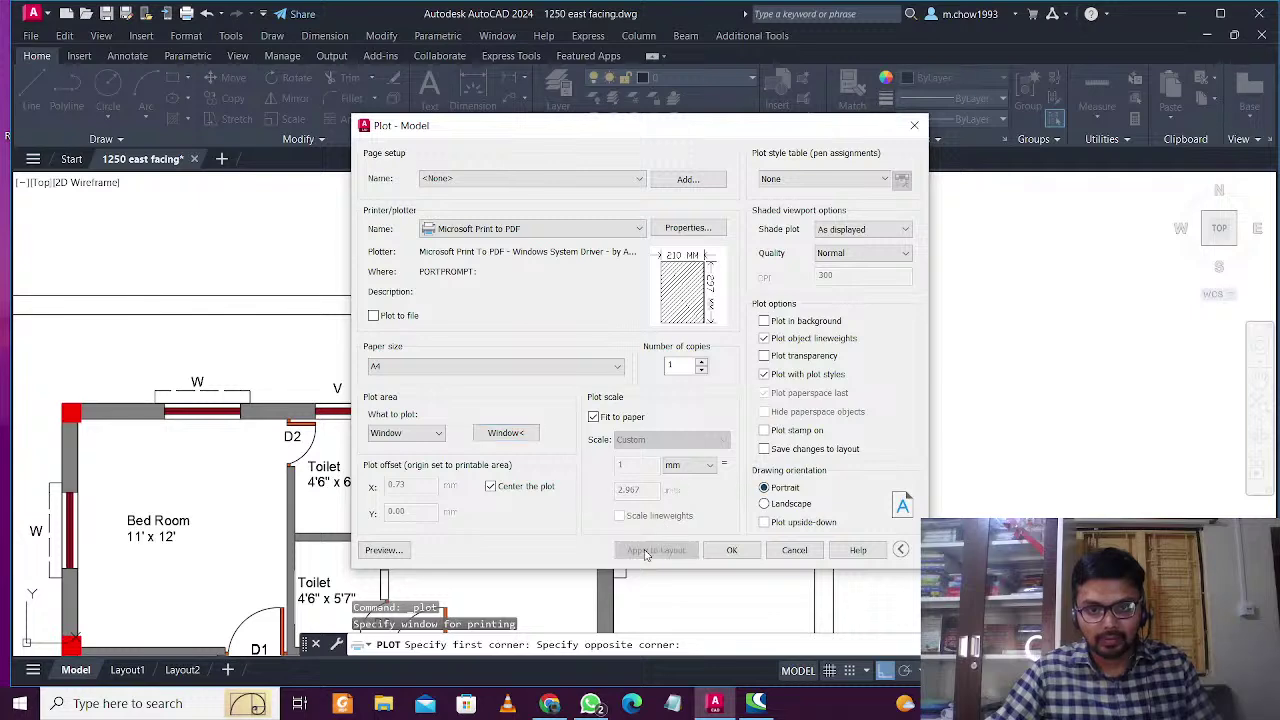
Preview the first floor sheet's plot, examine the plan, walls and title block, and leave the plot setup
left_click(383, 550)
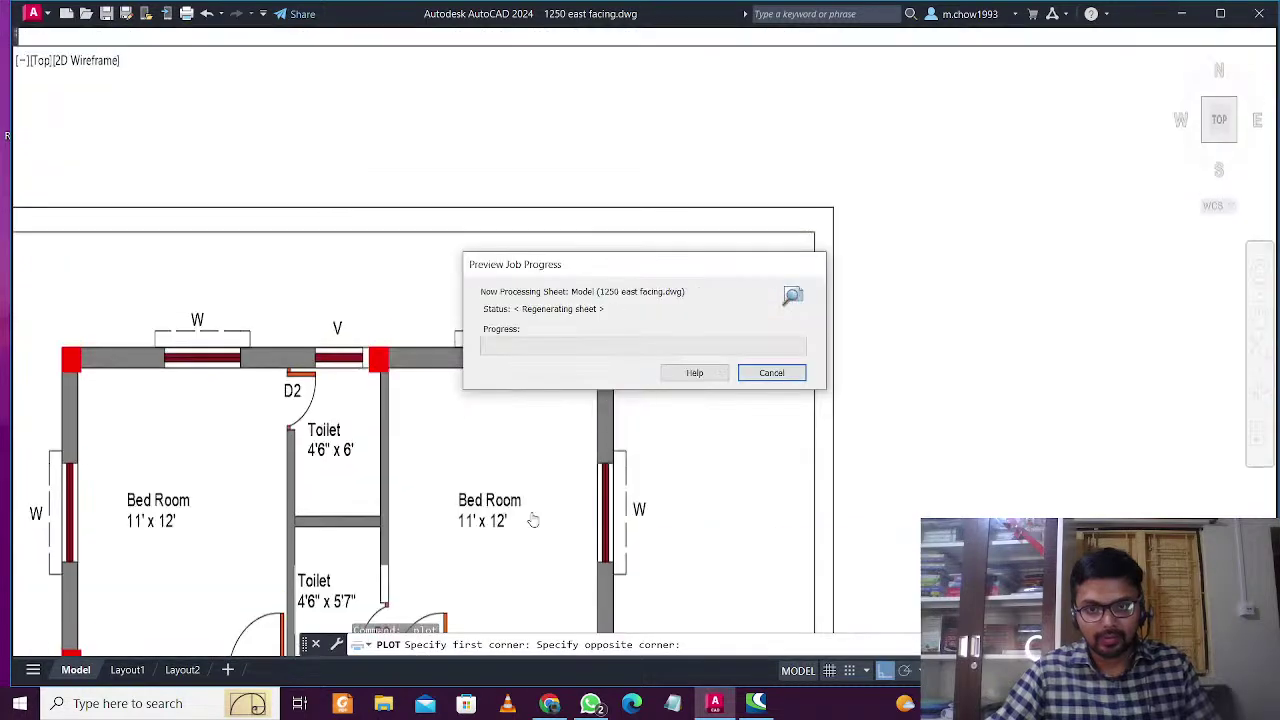
scroll(657, 151, "up", 4)
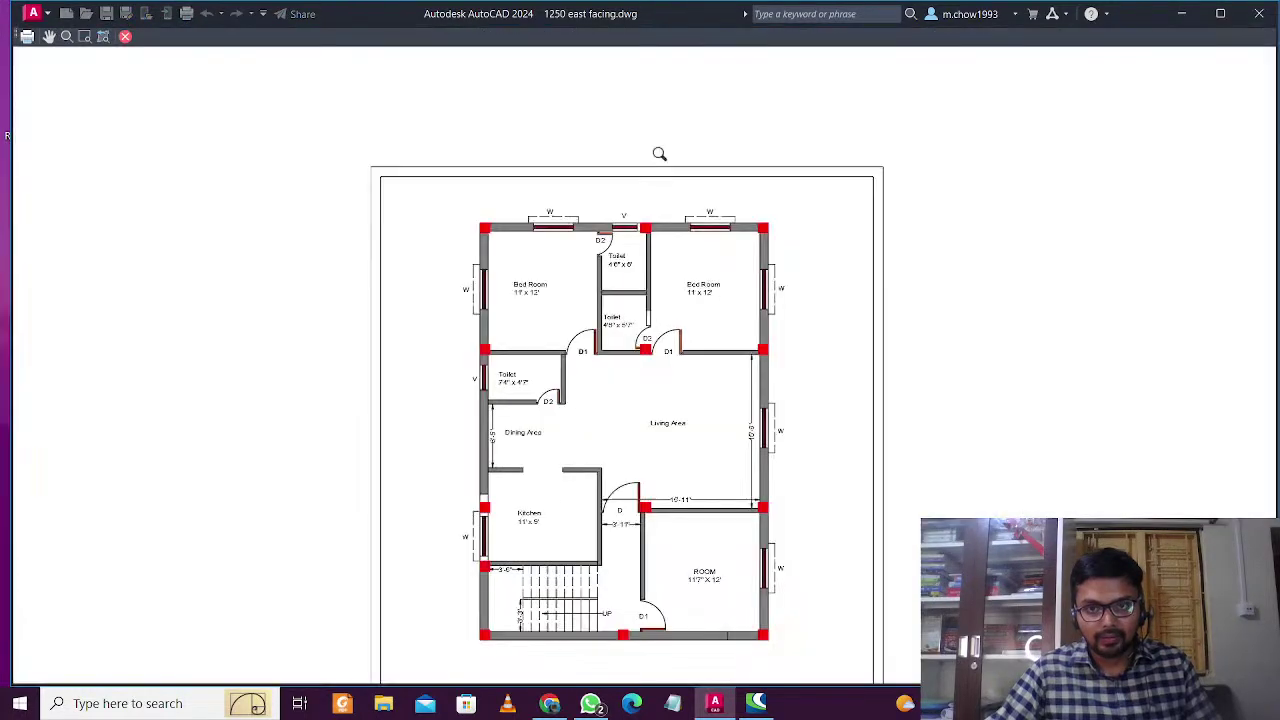
middle_click_drag(640, 410, 648, 290)
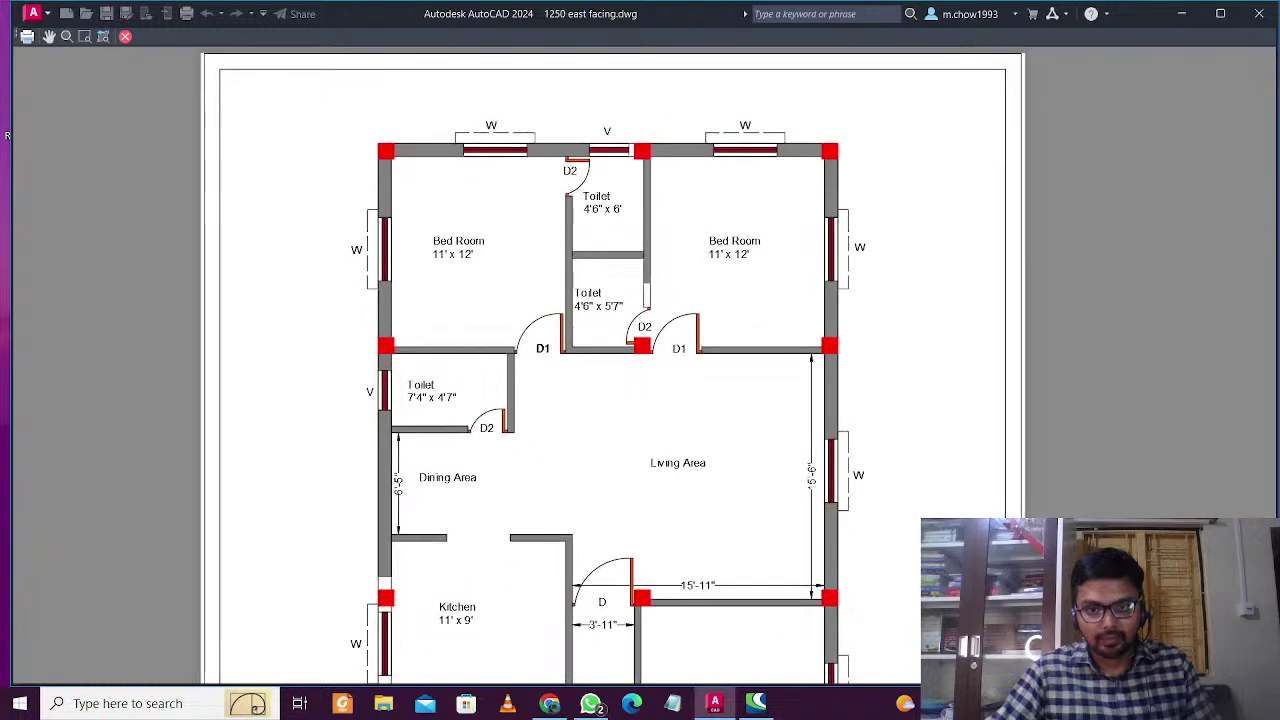
middle_click_drag(635, 626, 657, 249)
middle_click_drag(647, 543, 661, 347)
middle_click_drag(691, 632, 700, 486)
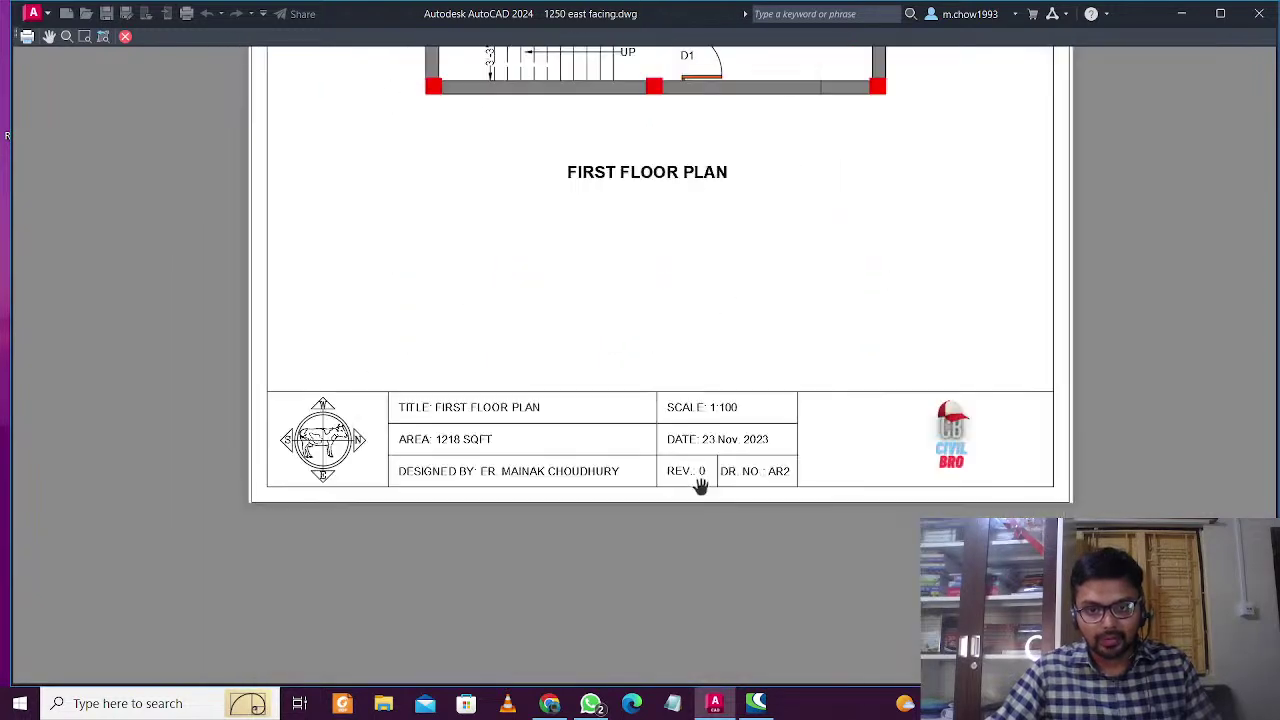
key("Escape")
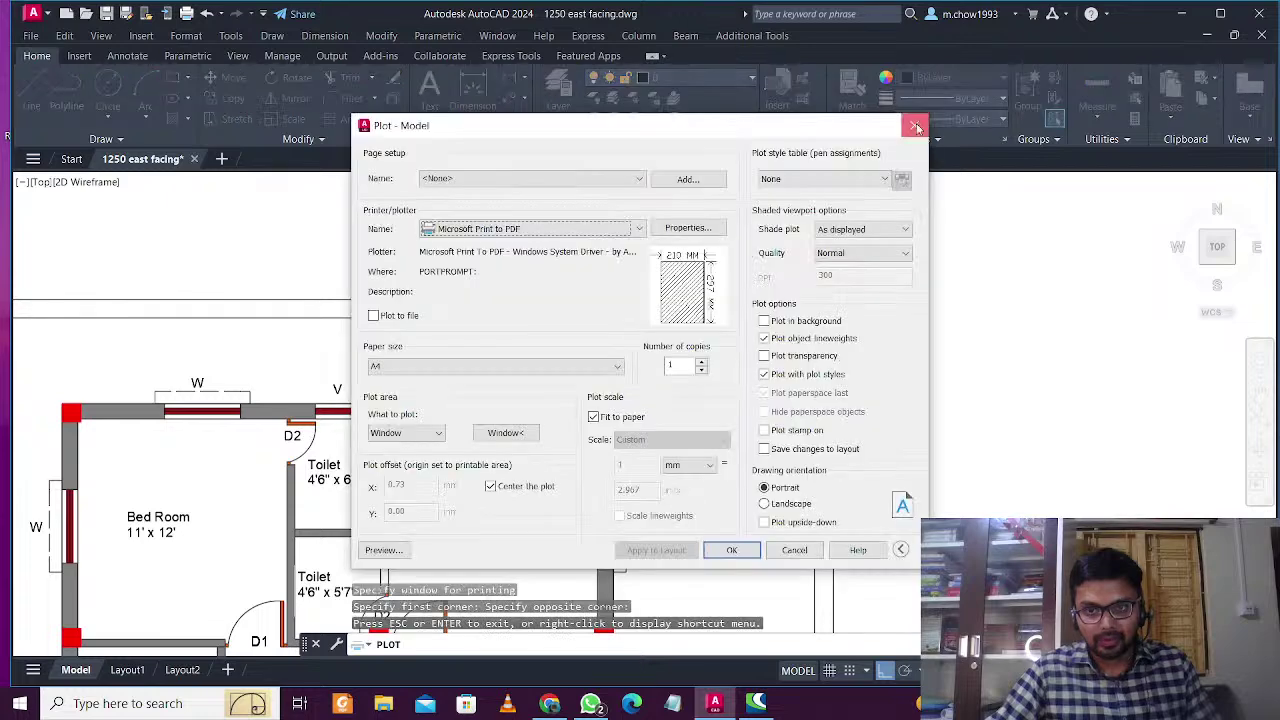
left_click(914, 126)
Draw a rectangle over the unfilled wall piece above door D2 of the 4'6" x 5'7" toilet on the first floor plan
middle_click_drag(363, 490, 456, 329)
scroll(457, 439, "up", 3)
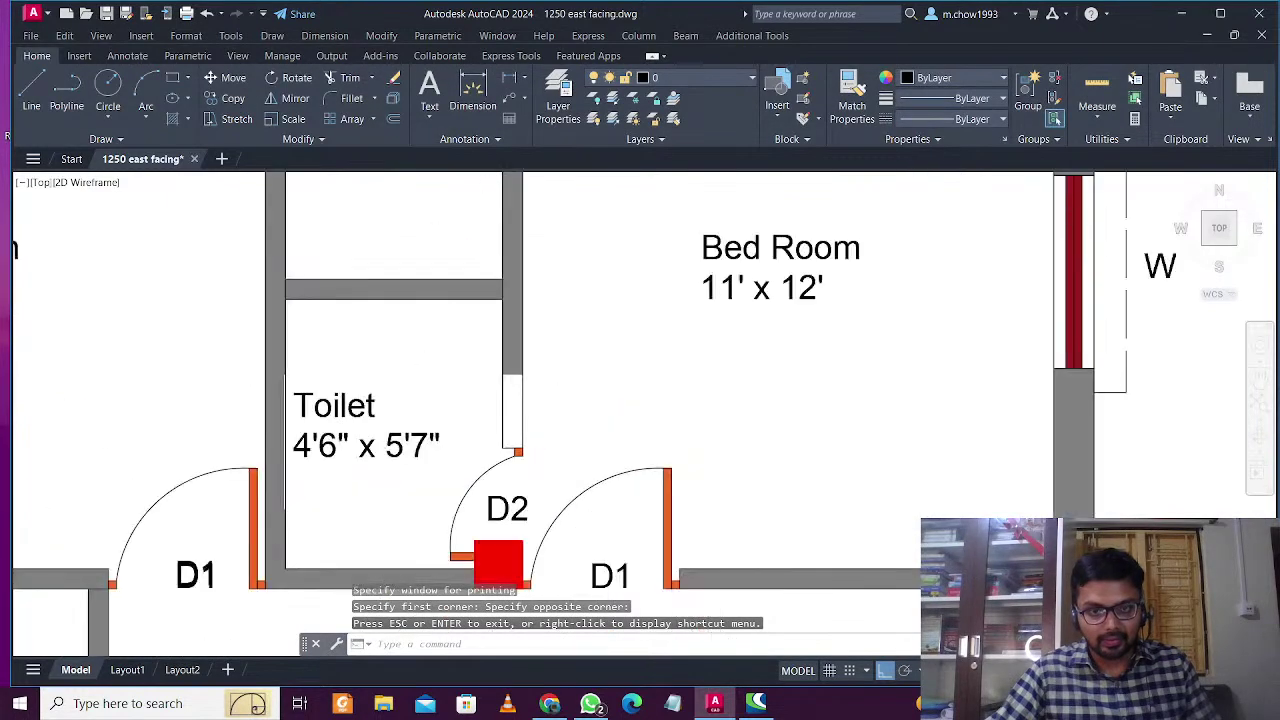
scroll(490, 381, "up", 3)
type("rec")
key("Return")
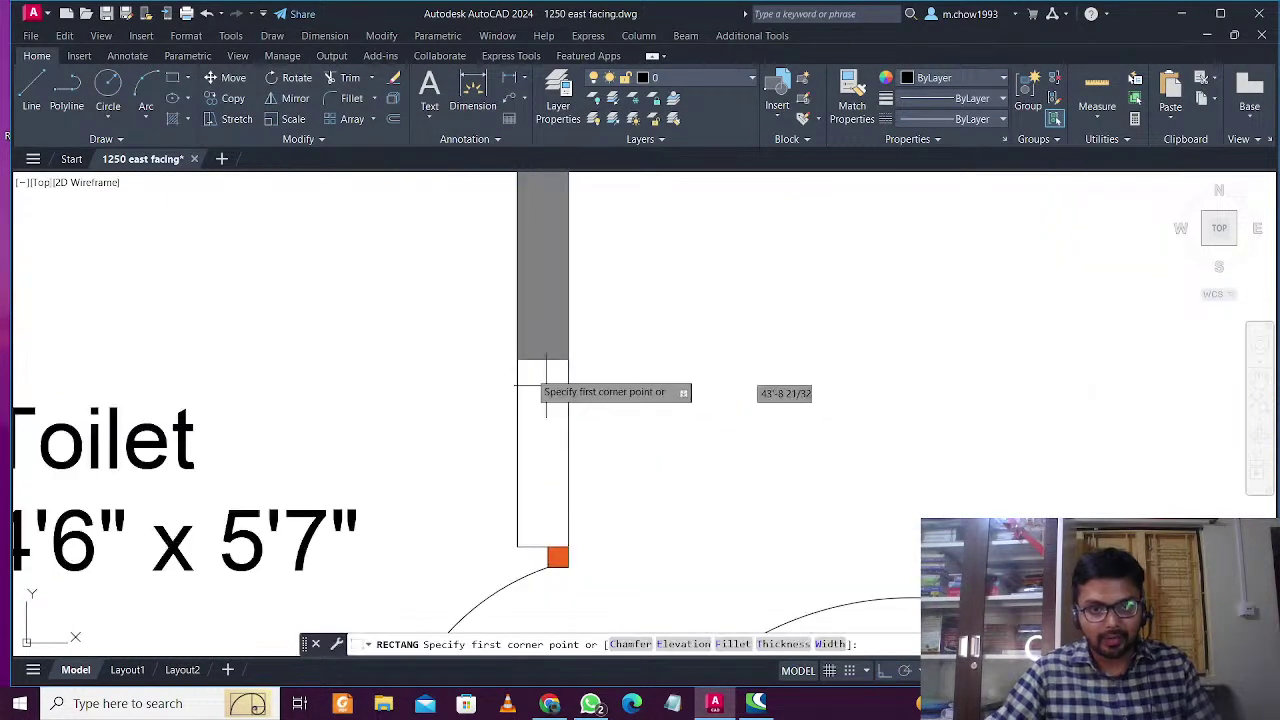
left_click(517, 360)
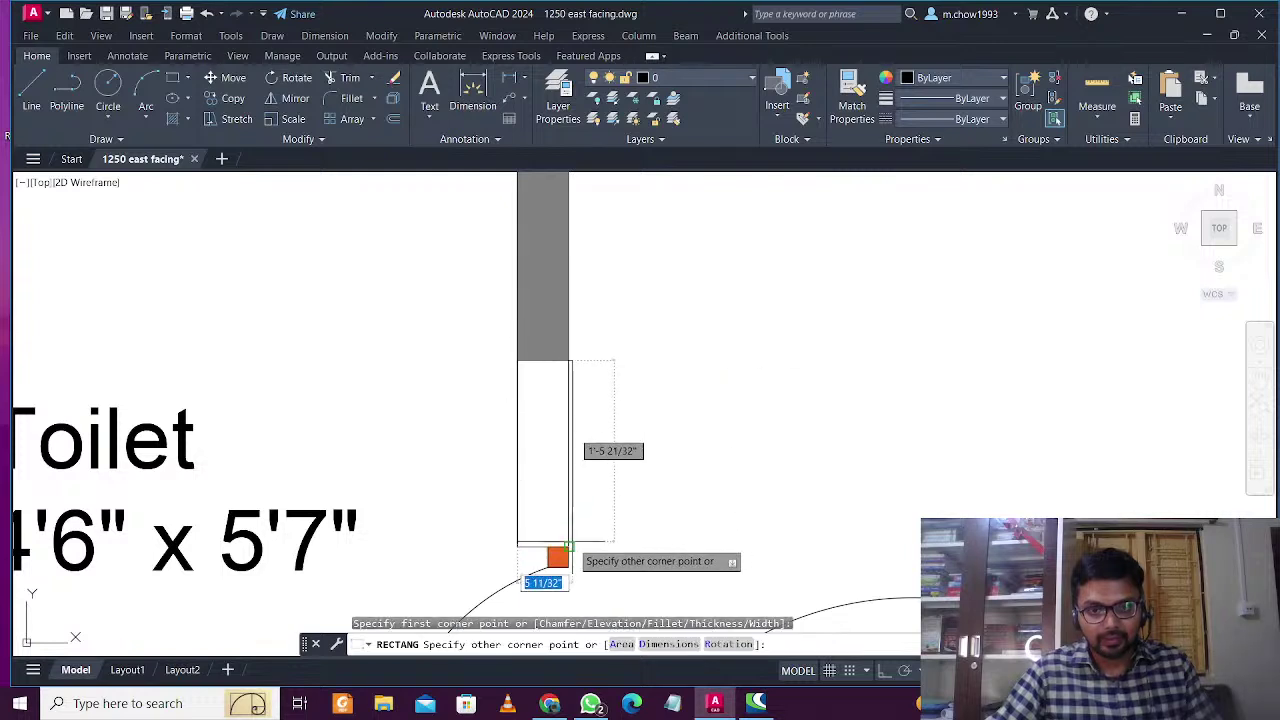
left_click(568, 547)
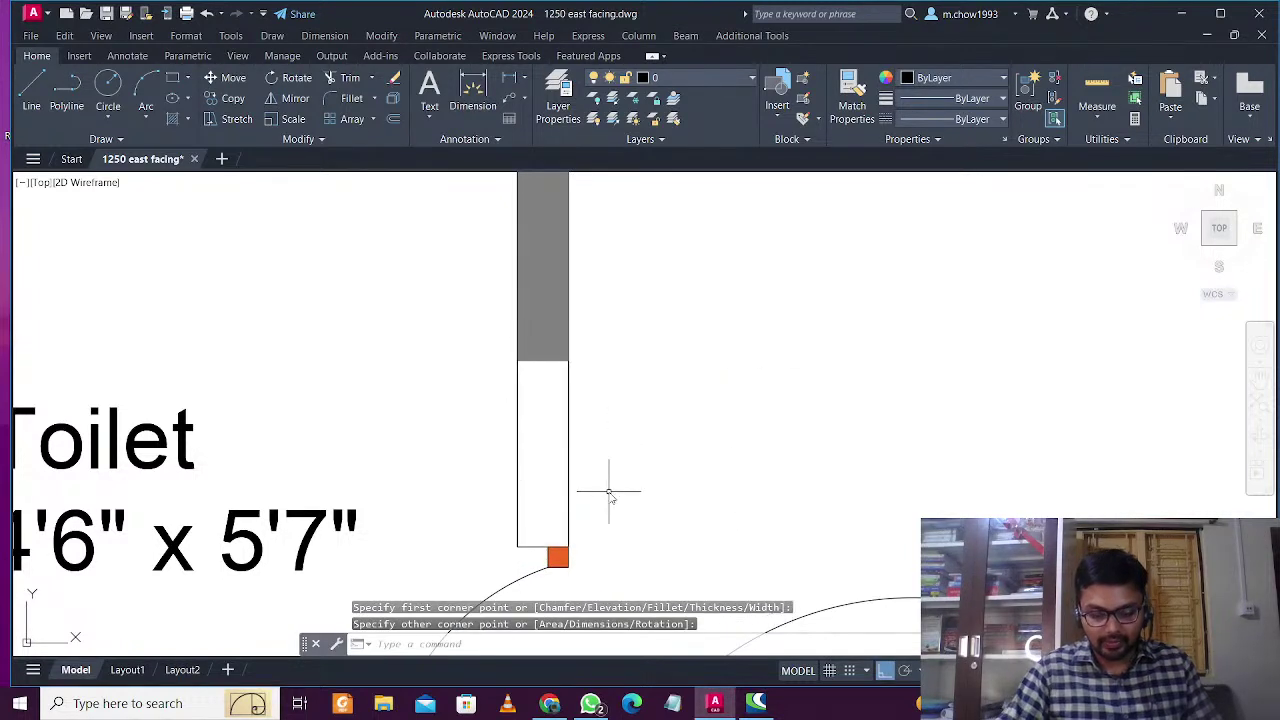
Fill the wall rectangle beside the 4'6" x 5'7" toilet with a solid hatch in colour 8
type("HA")
key("Return")
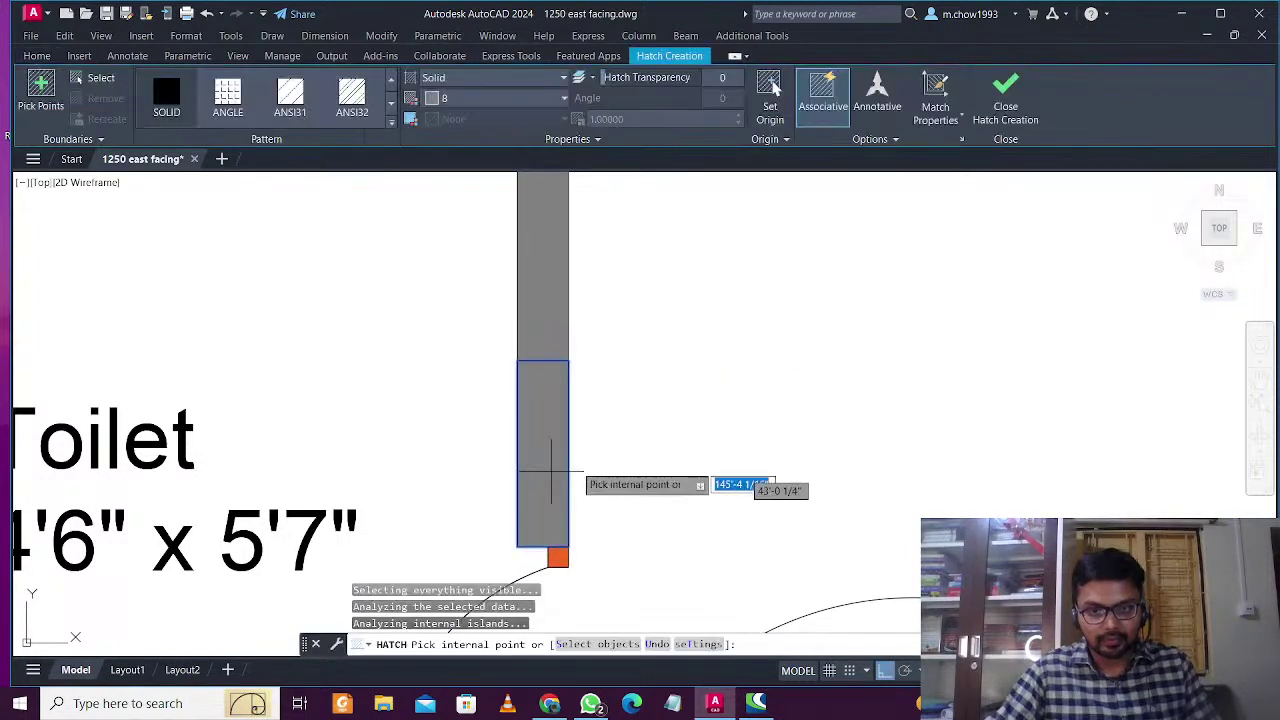
left_click(543, 466)
key("Escape")
scroll(590, 460, "down", 6)
middle_click_drag(583, 516, 624, 345)
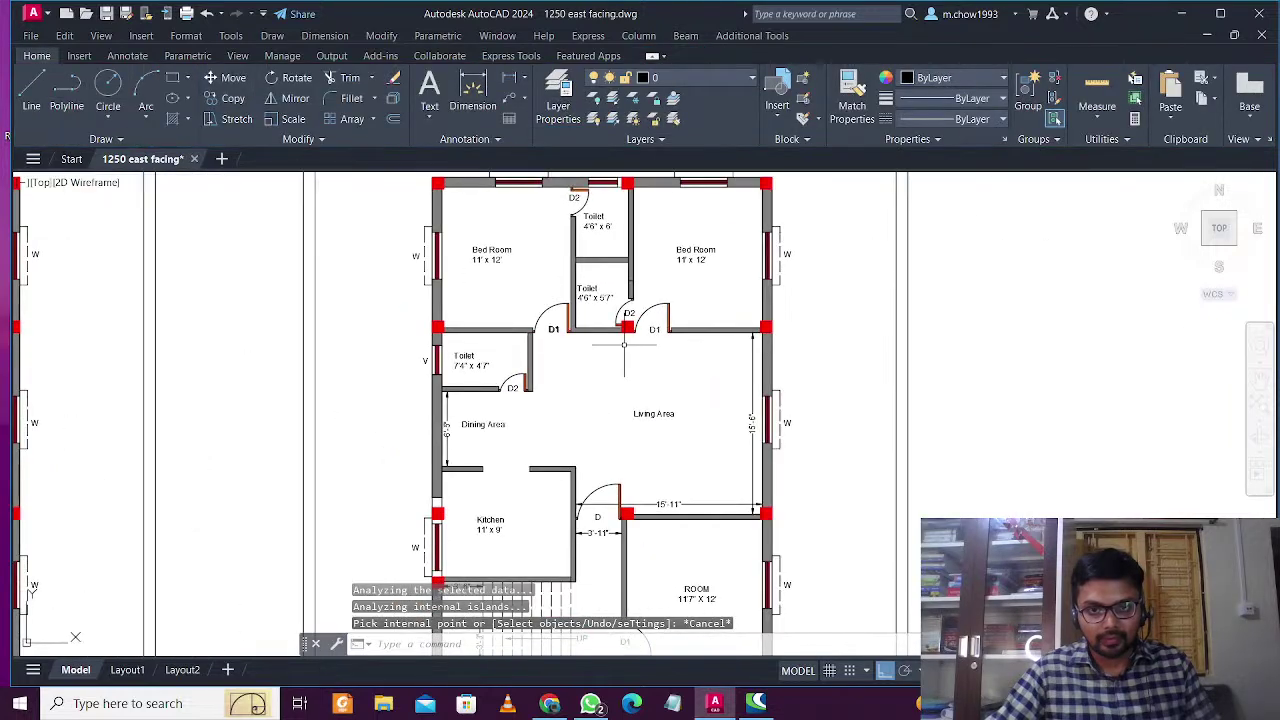
Plot the first floor sheet to PDF as "1250 EAST FACING FF.pdf" in the Plan Live Sessions folder
key("ctrl+p")
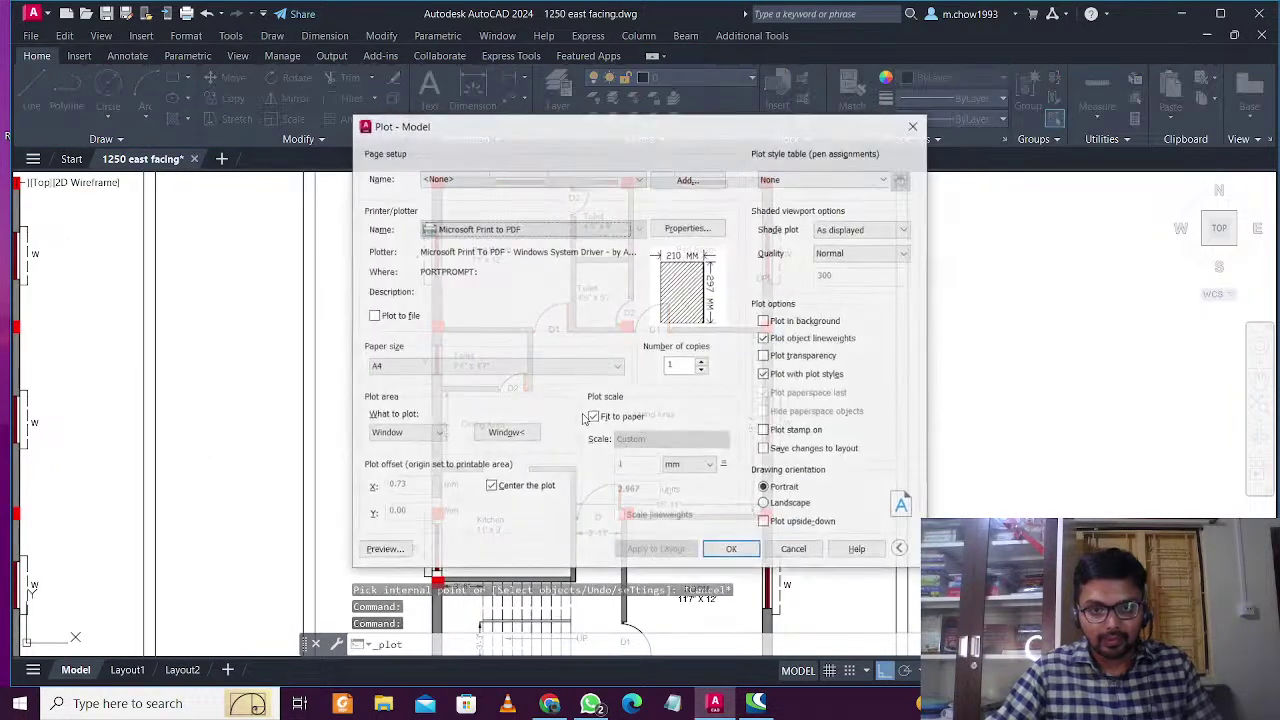
left_click(721, 552)
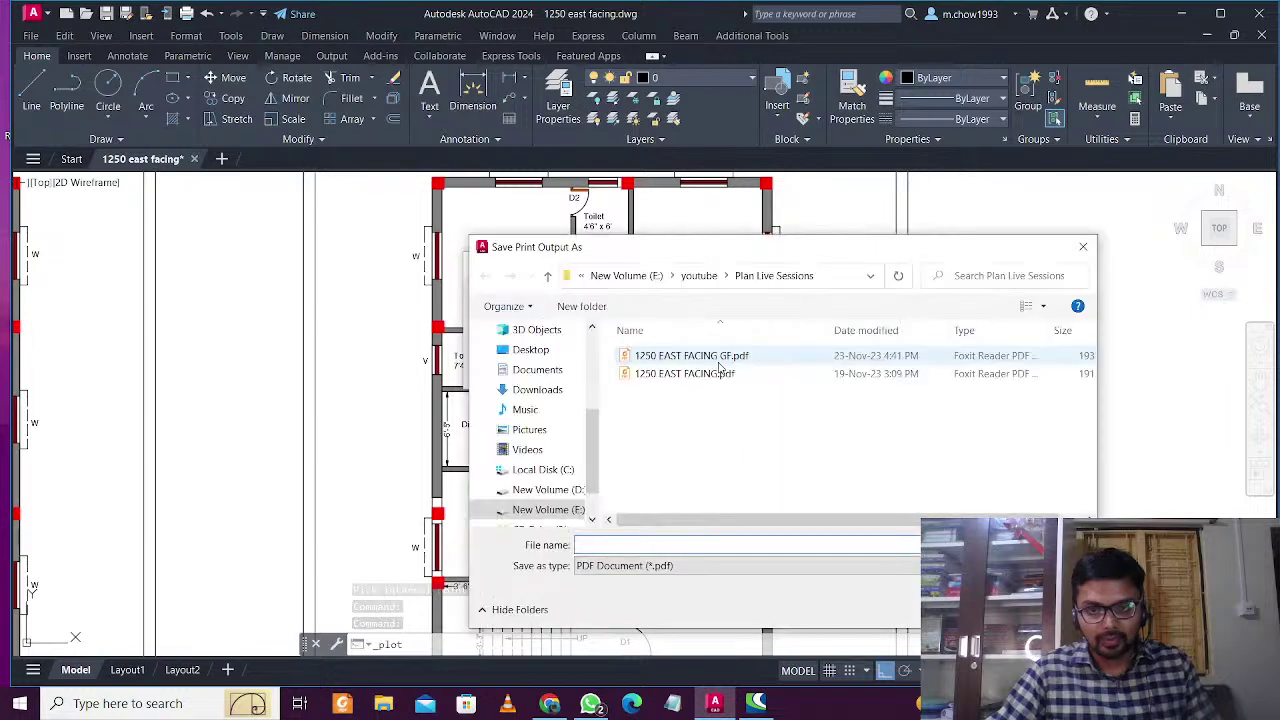
left_click(720, 359)
left_click(676, 546)
left_click(676, 546)
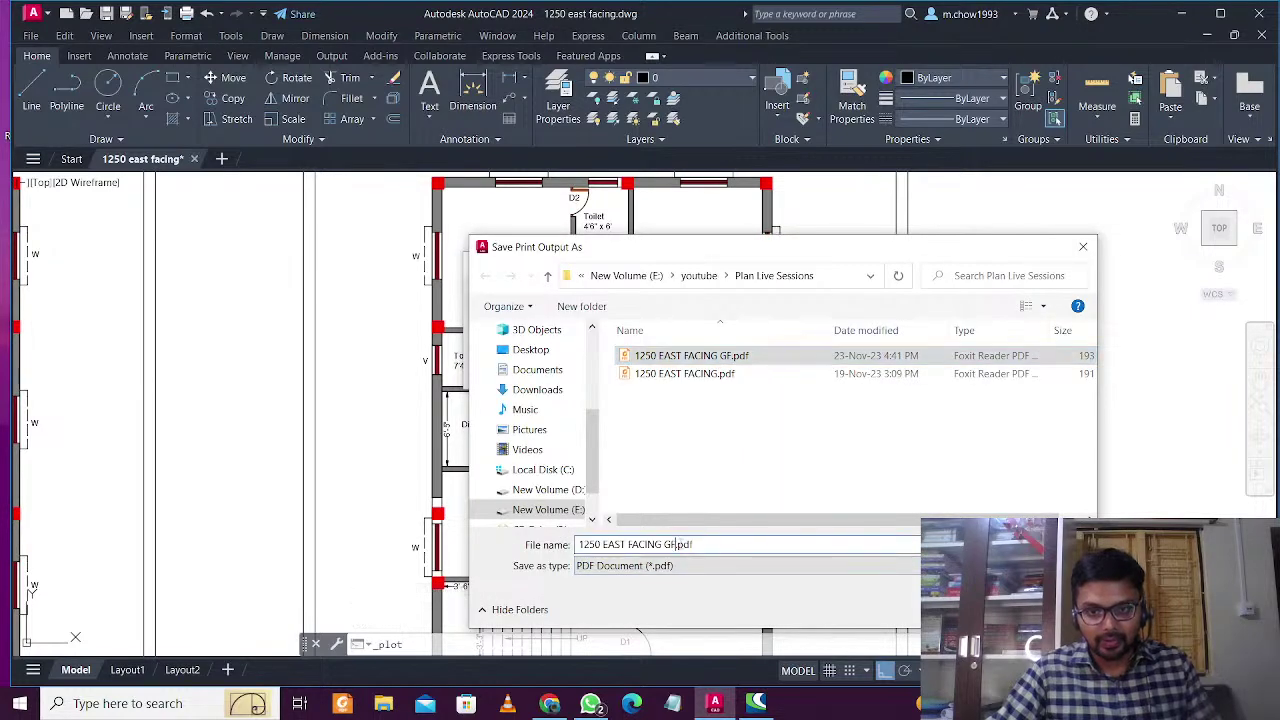
key("shift+Left")
key("shift+Left")
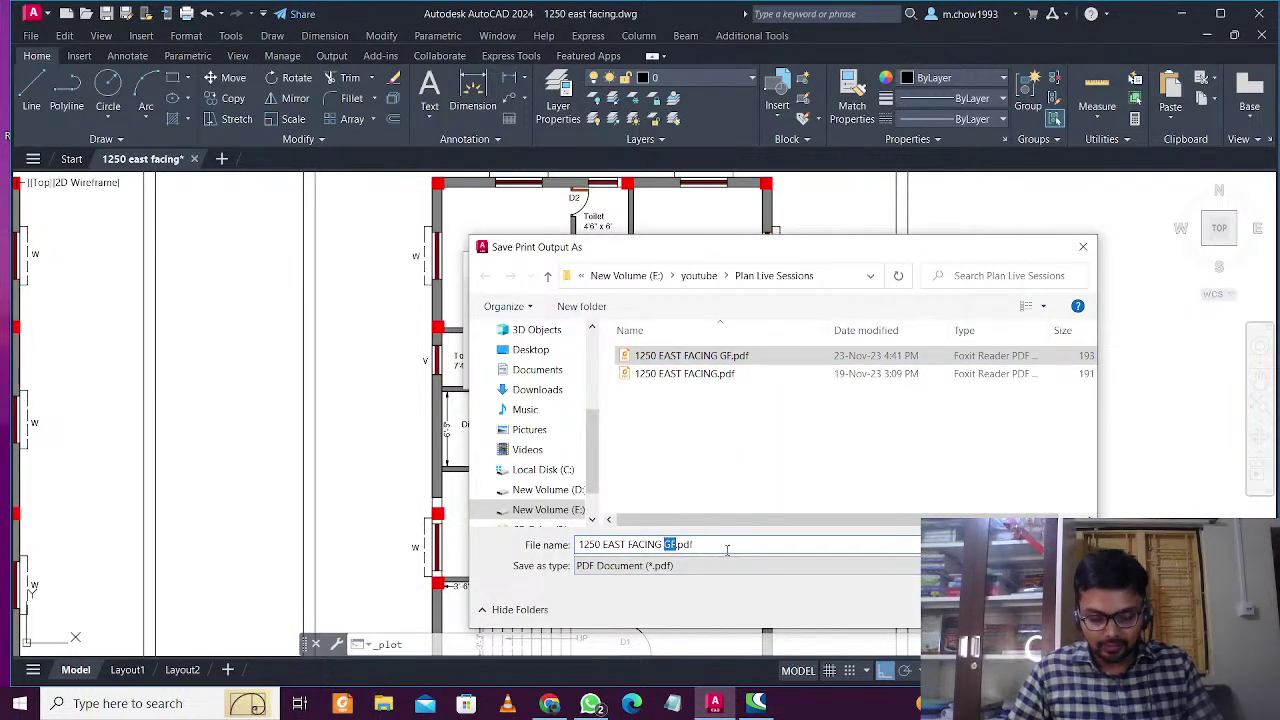
type("FF")
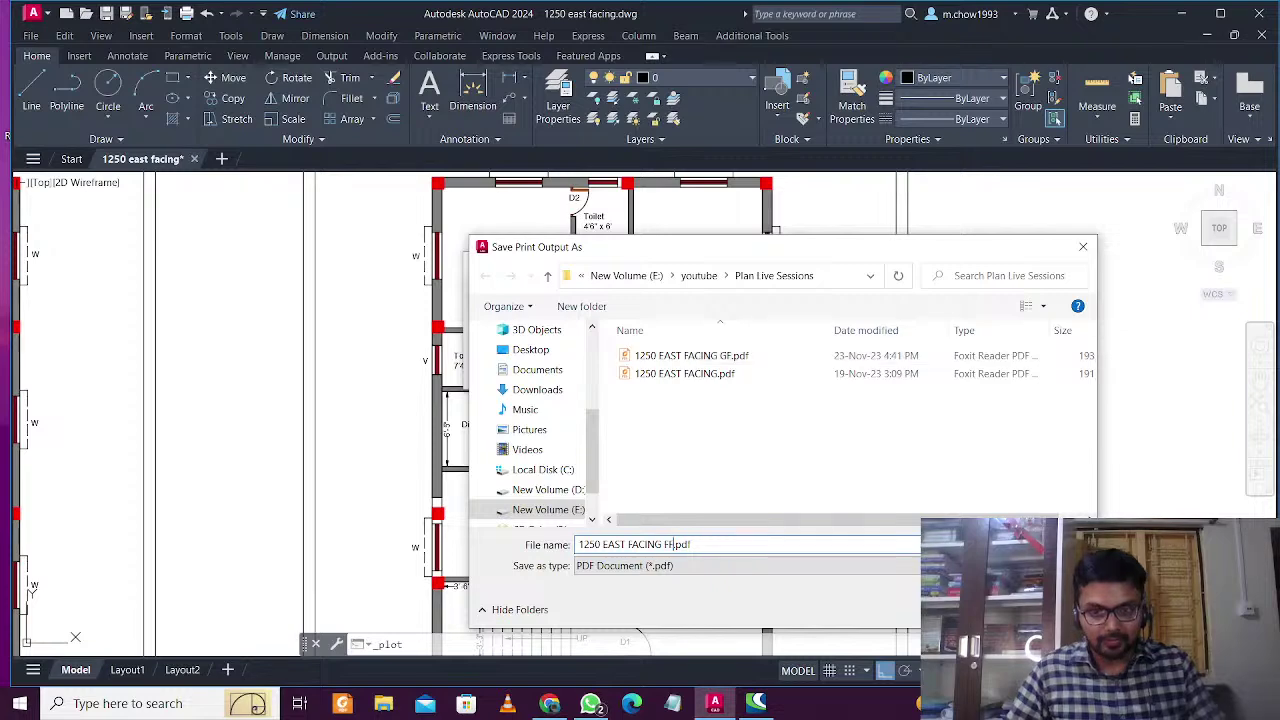
key("Return")
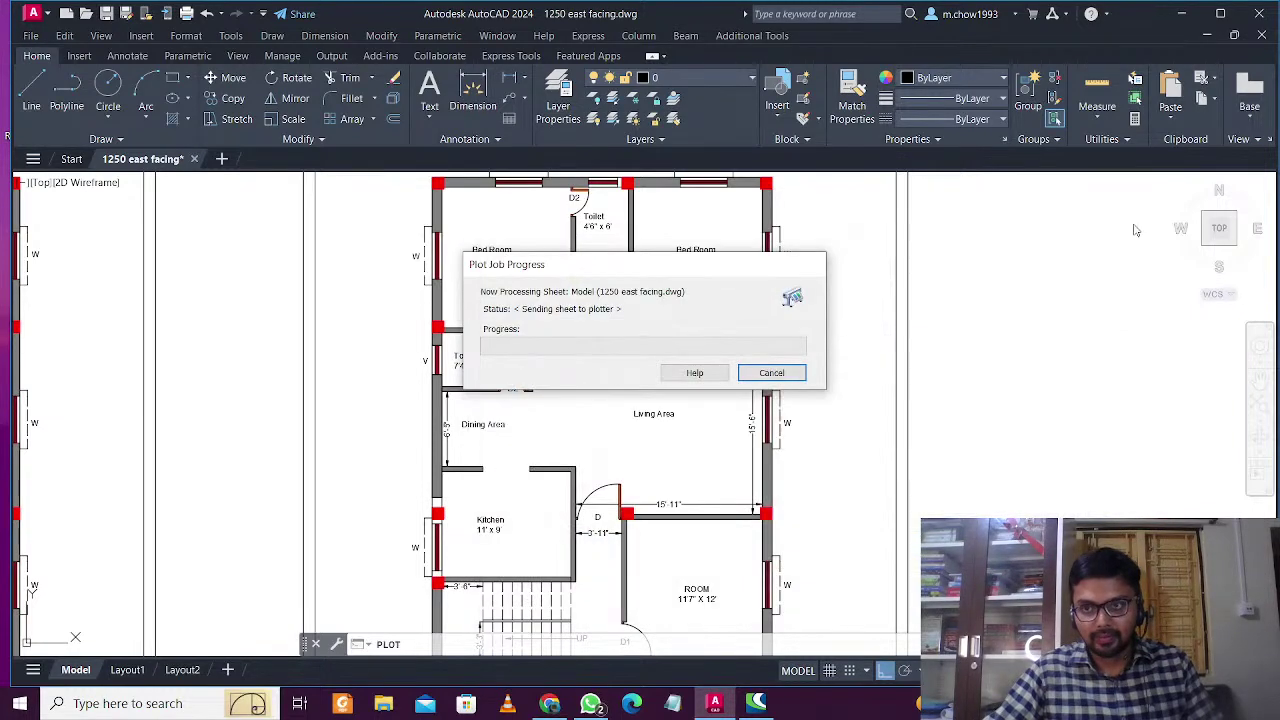
Switch to File Explorer and open the youtube\Plan Live Sessions folder on New Volume (E:)
left_click(1189, 14)
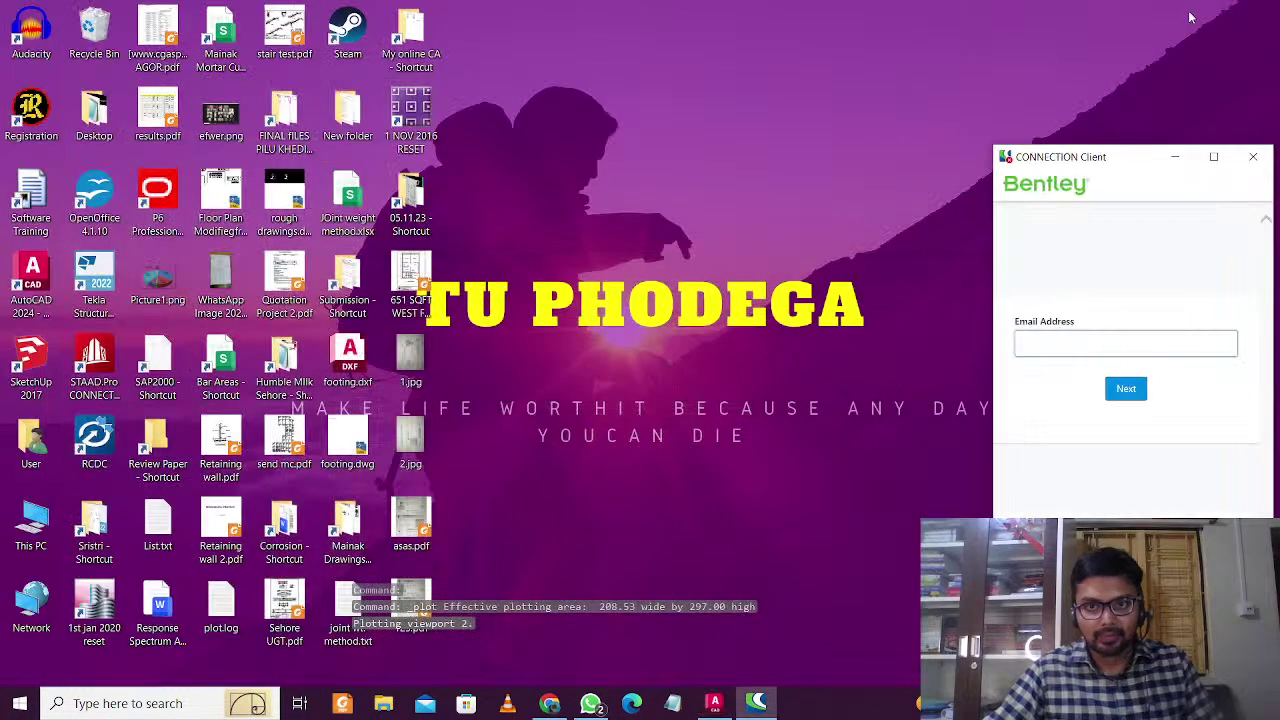
left_click(383, 703)
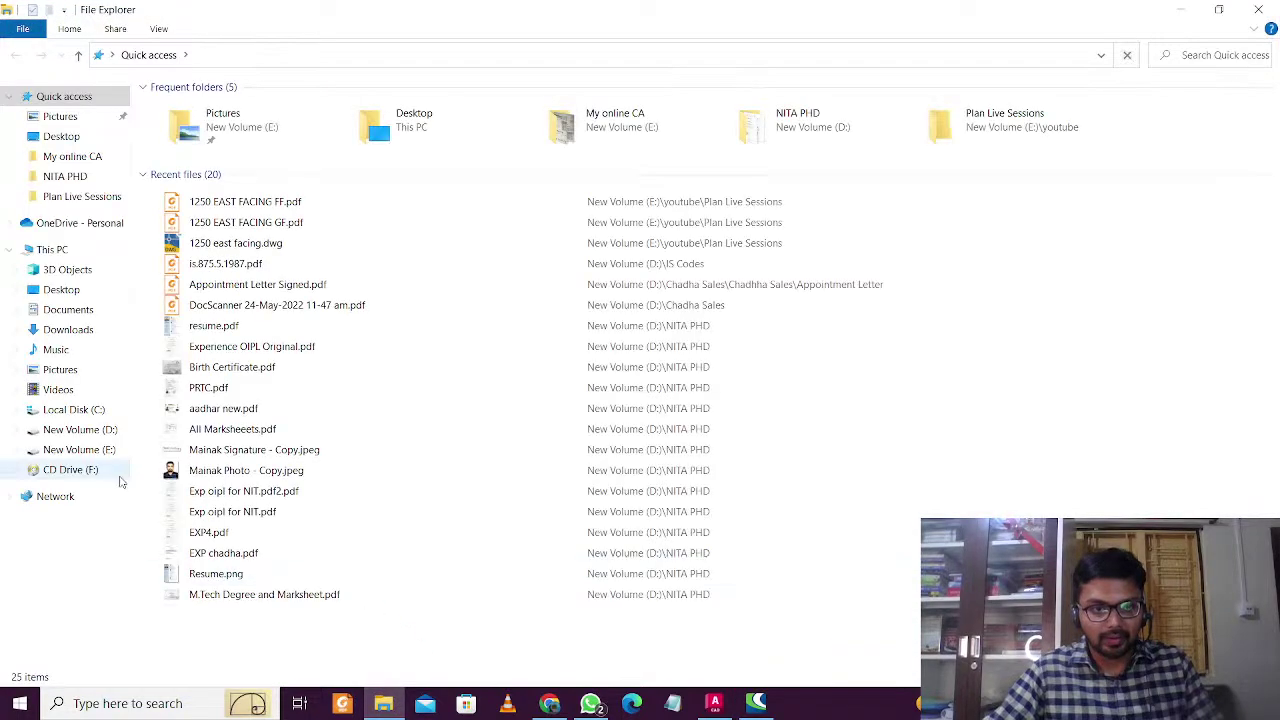
left_click(106, 449)
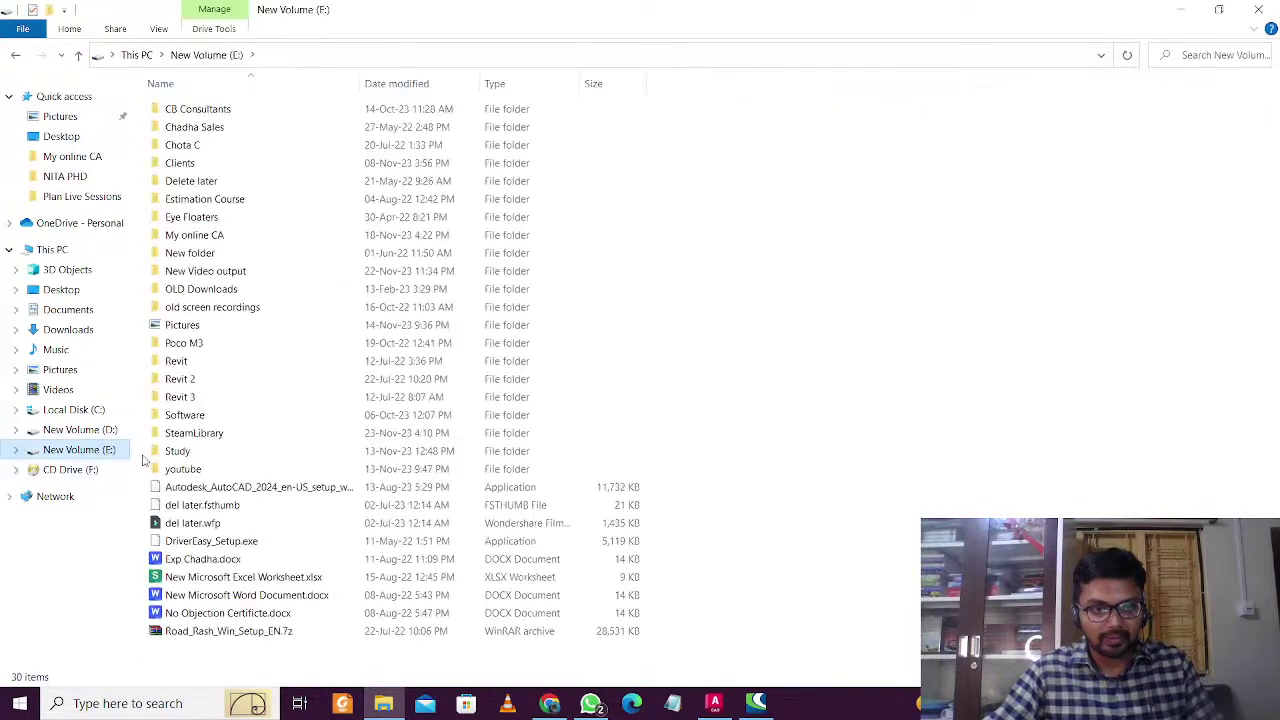
left_click(252, 453)
left_click(241, 469)
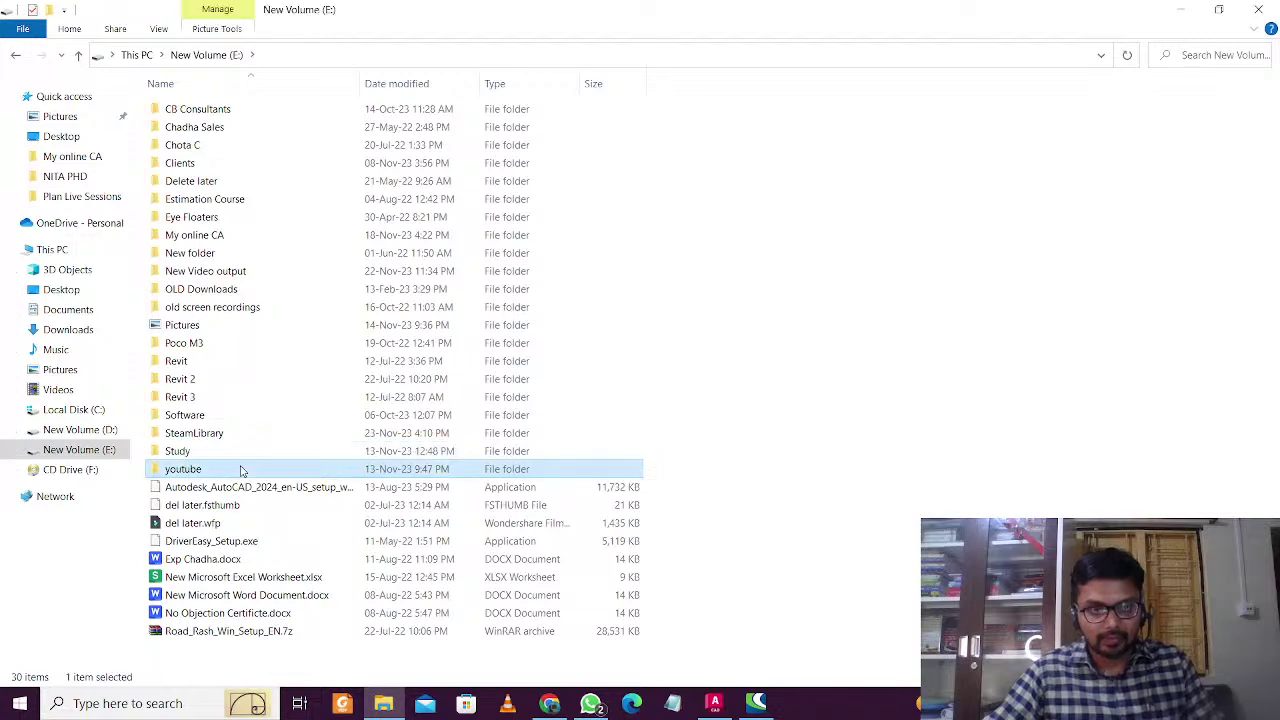
double_click(241, 469)
double_click(278, 135)
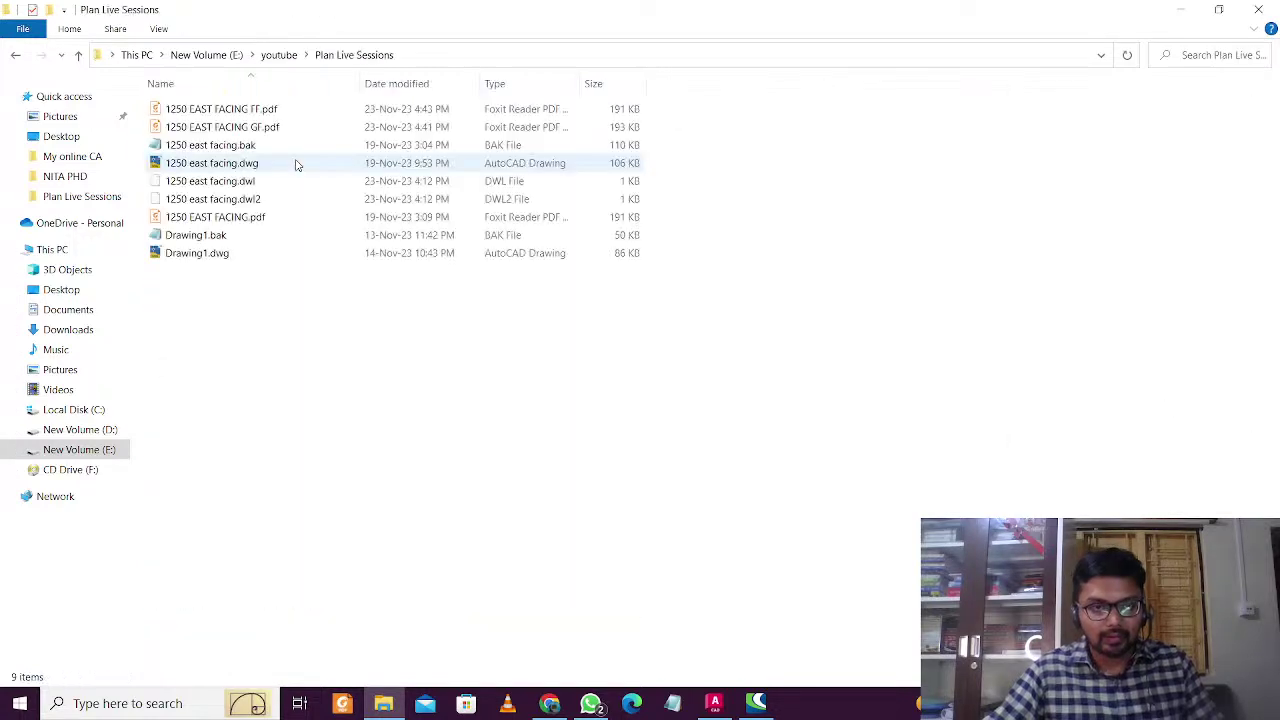
Open "1250 EAST FACING FF.pdf" and "1250 EAST FACING GF.pdf" in Foxit Reader and examine the ground floor plan, schedules and title block
left_click(311, 116)
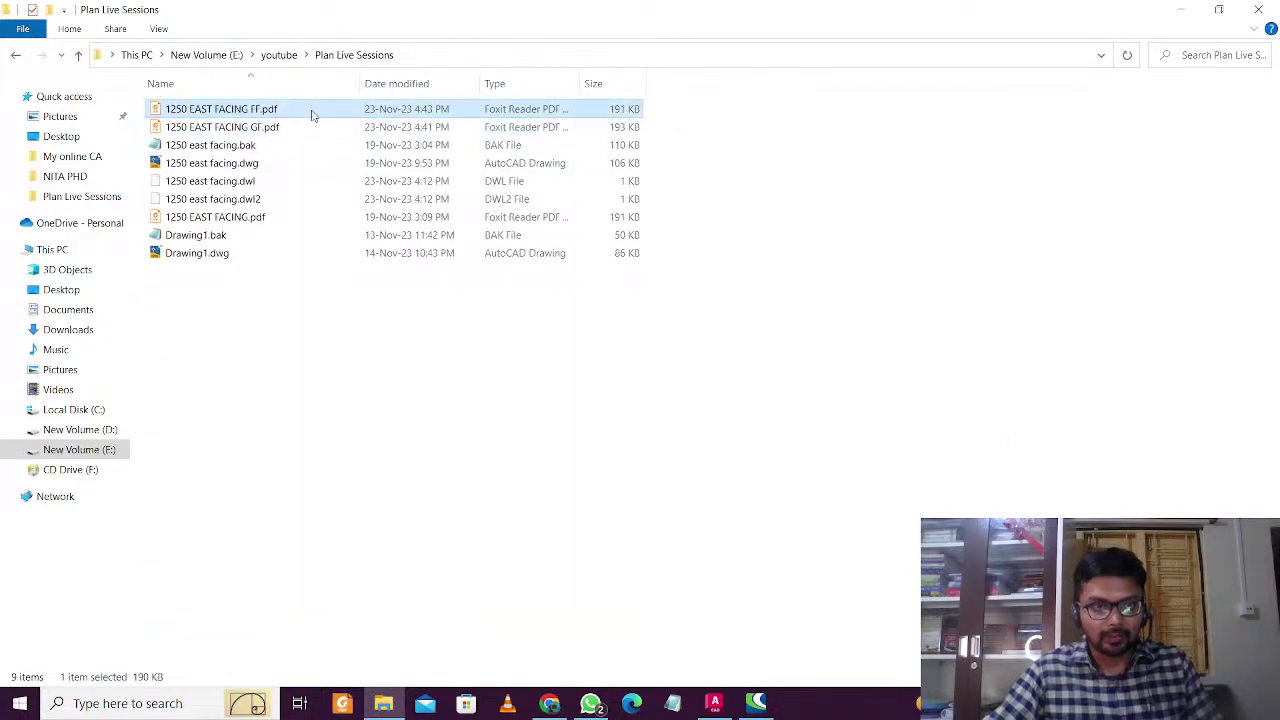
left_click(320, 127, "shift")
right_click(306, 125)
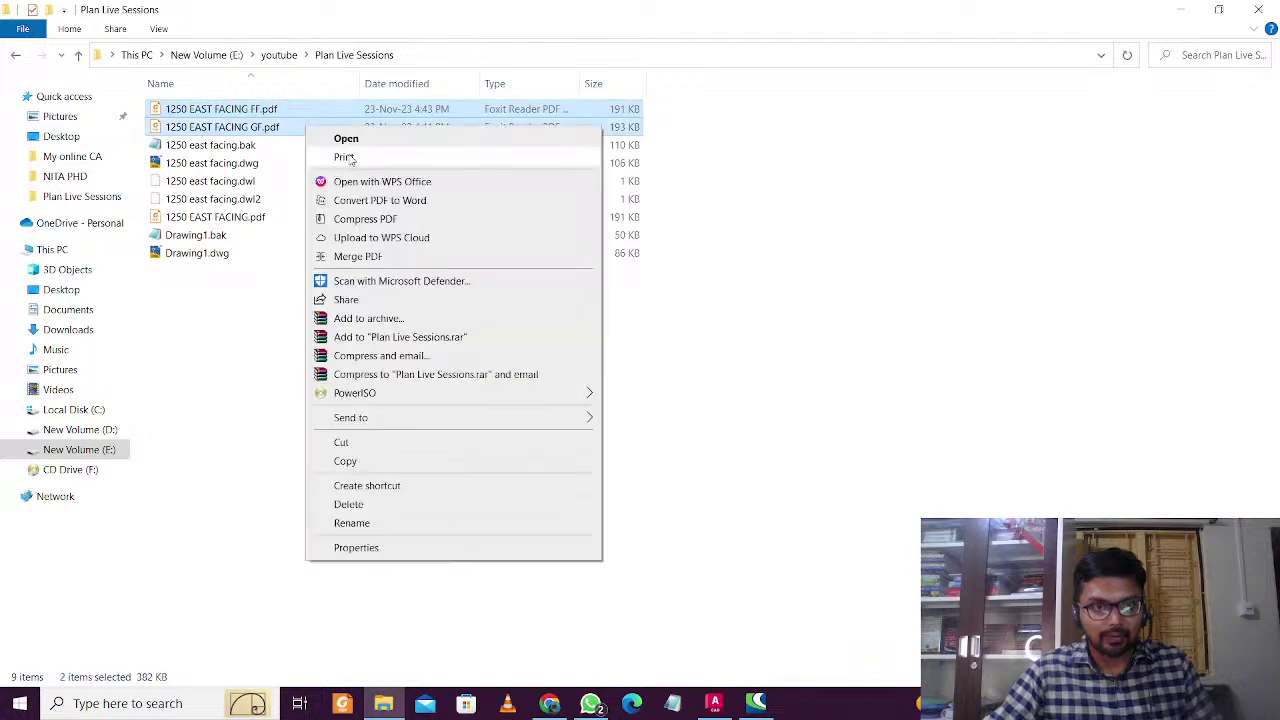
left_click(362, 140)
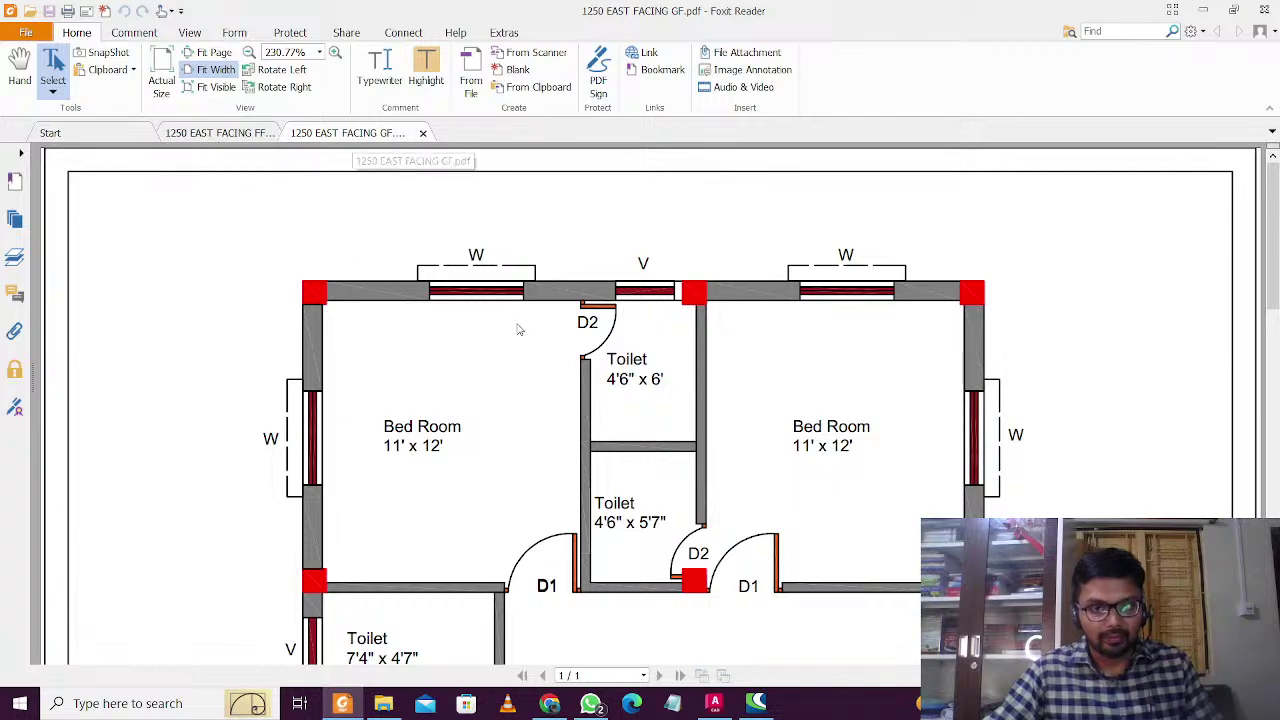
scroll(548, 398, "down", 10)
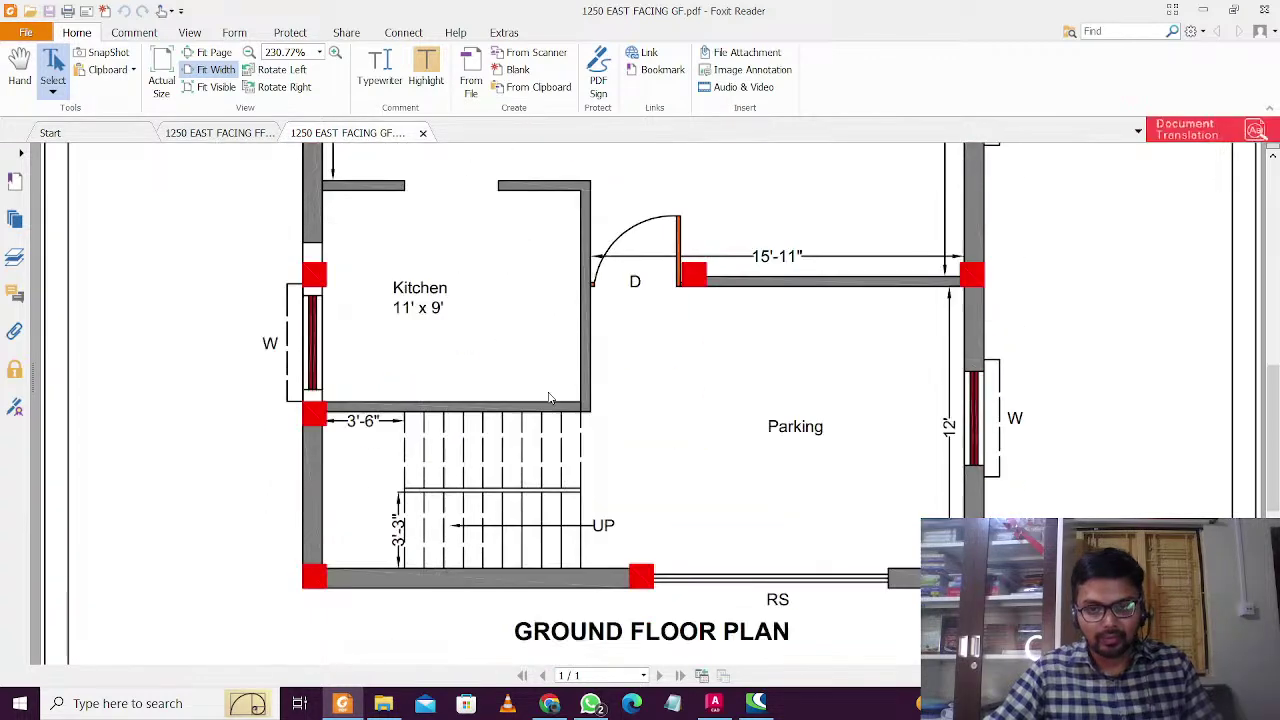
scroll(548, 398, "down", 3)
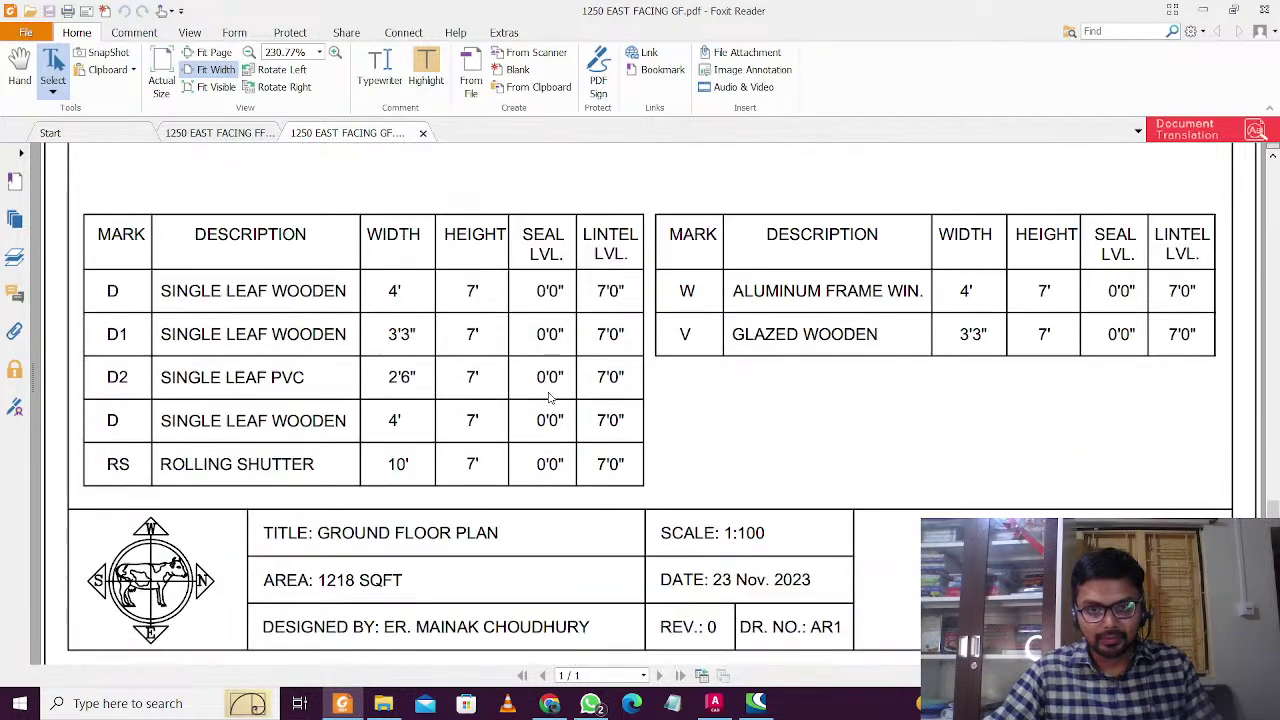
Display "1250 EAST FACING FF.pdf" and examine the first floor plan from the bedrooms and toilets to the staircase, room and plan title
scroll(548, 398, "up", 15)
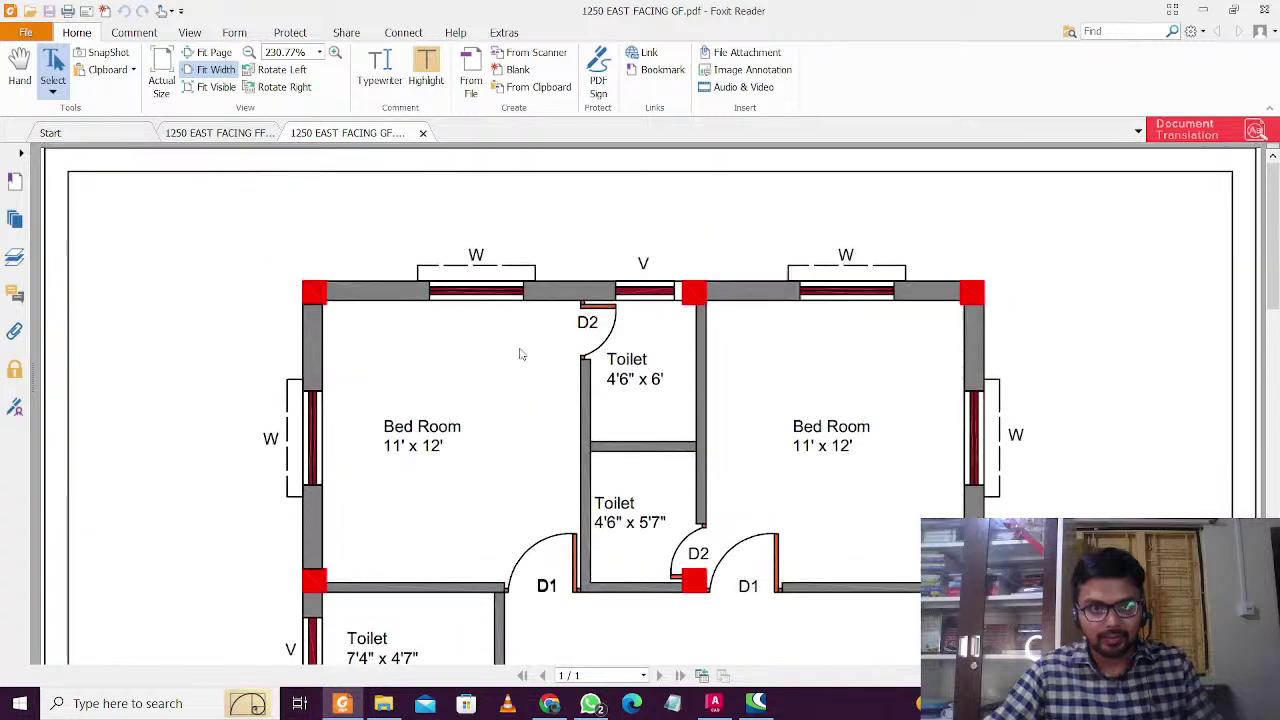
left_click(198, 132)
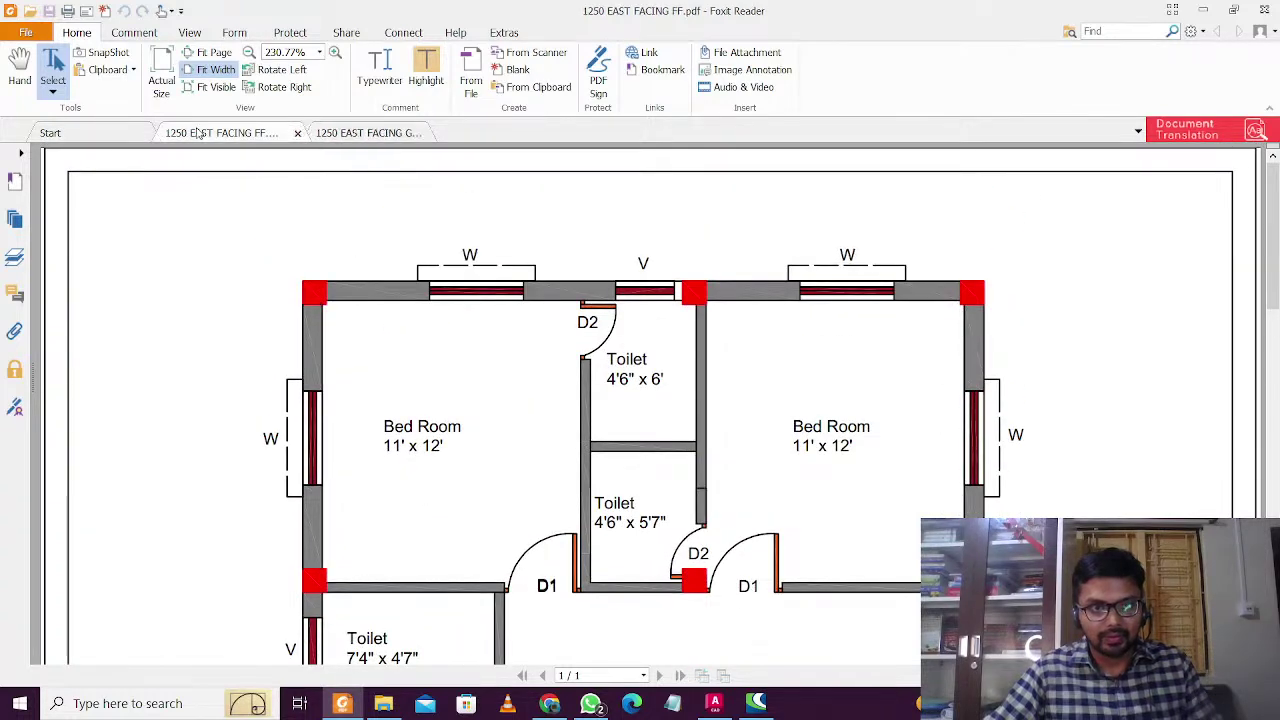
scroll(650, 388, "down", 20)
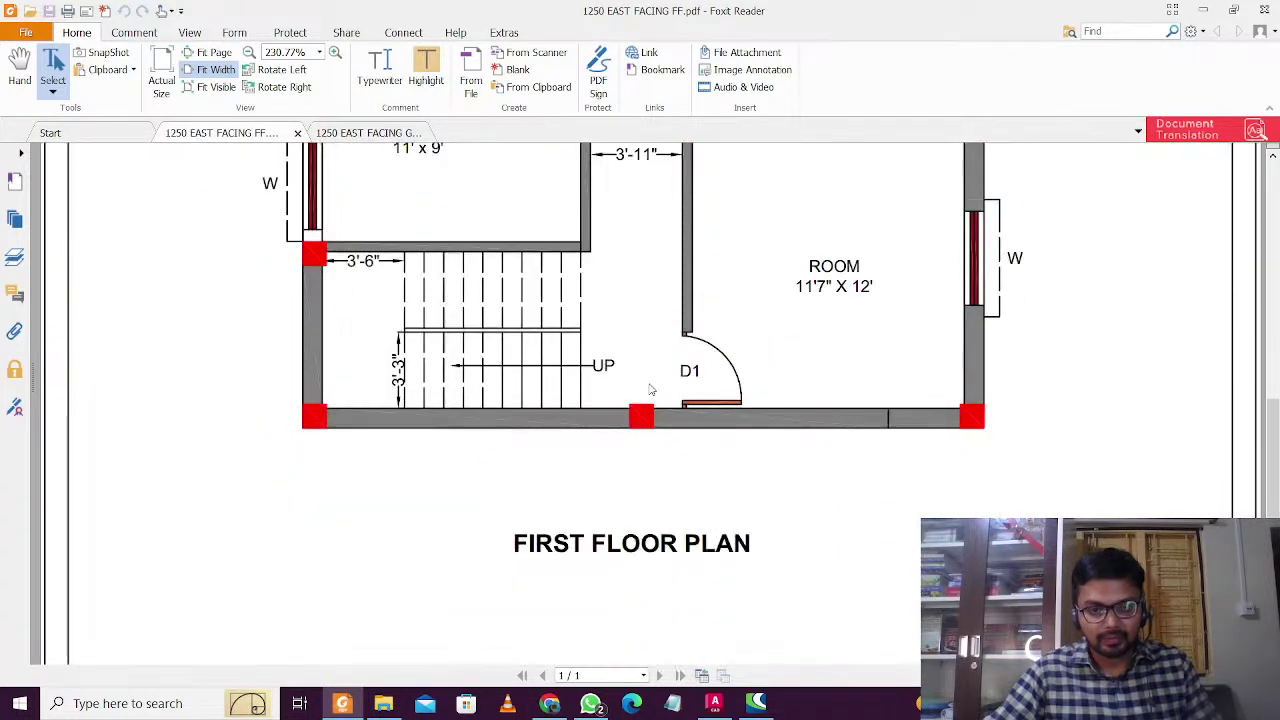
scroll(650, 390, "down", 1)
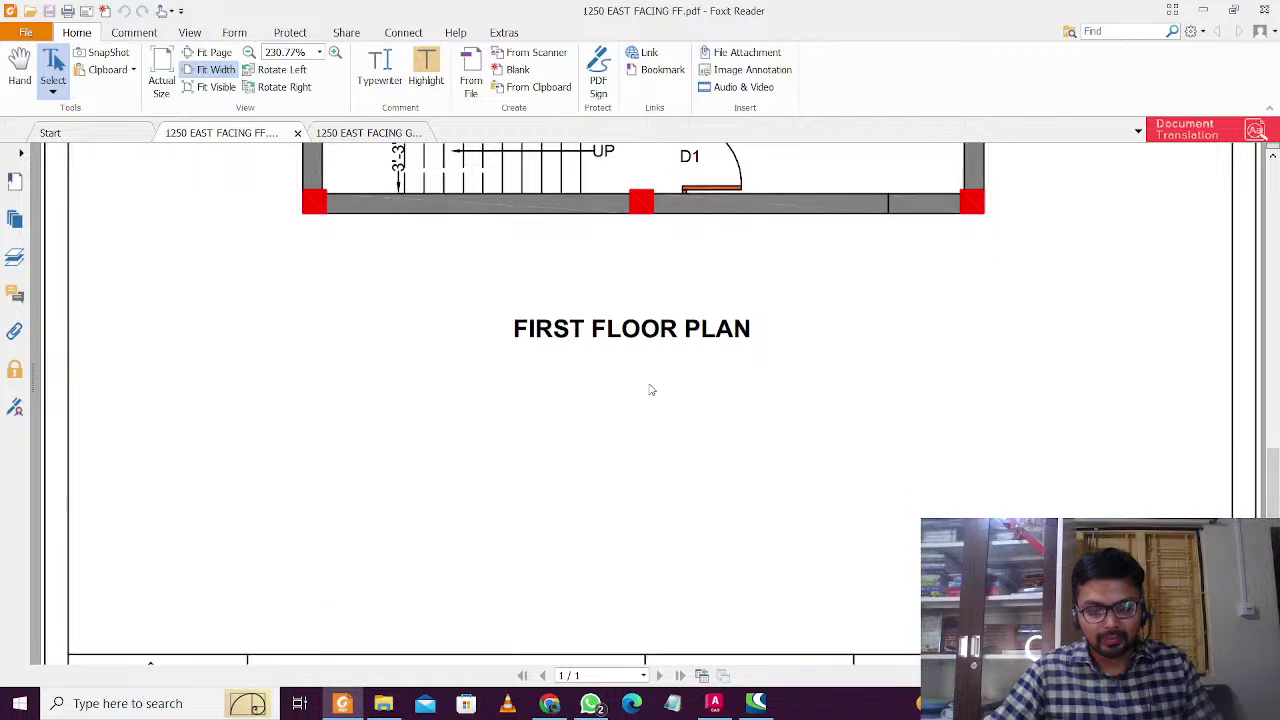
scroll(650, 390, "down", 9)
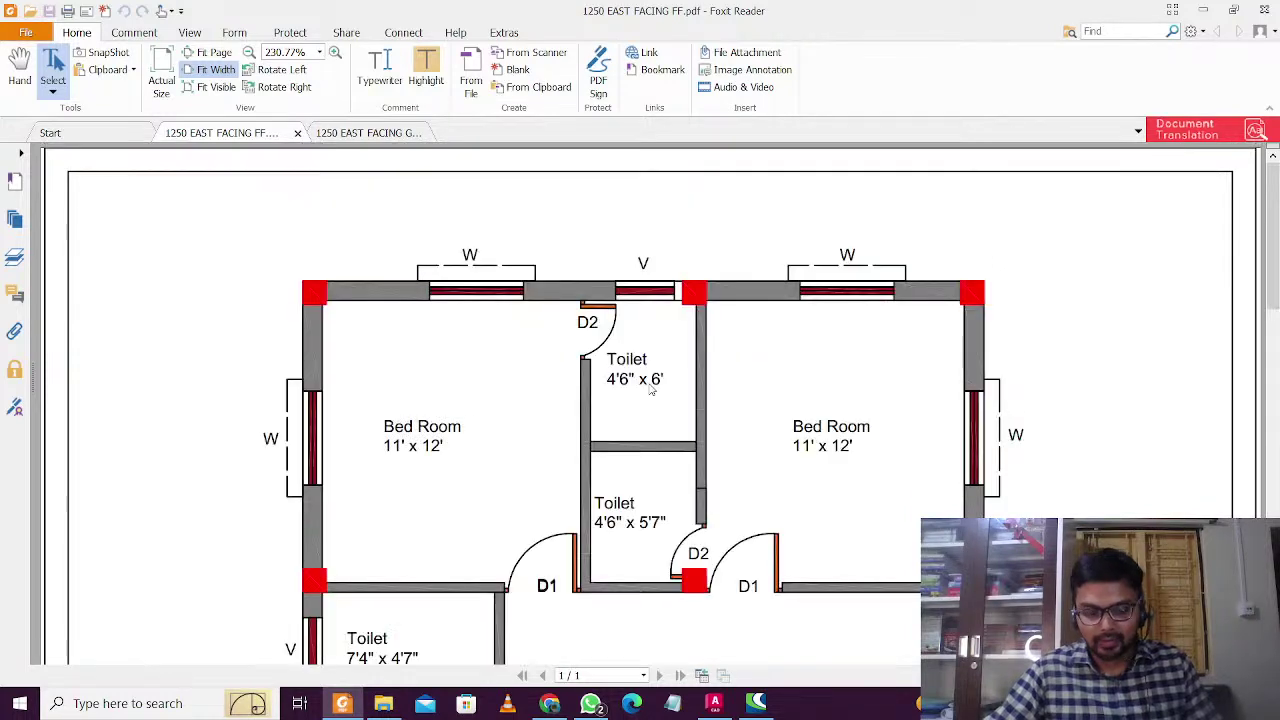
scroll(648, 383, "down", 1)
scroll(648, 383, "down", 4)
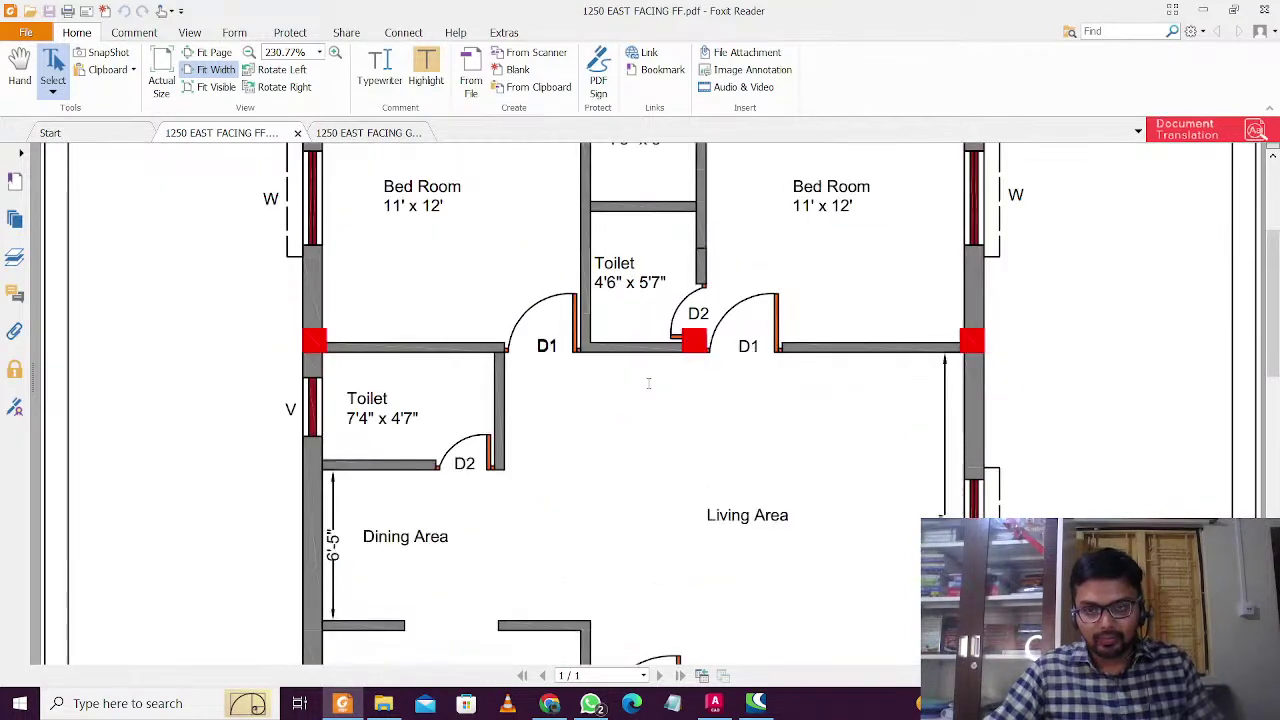
scroll(648, 383, "down", 9)
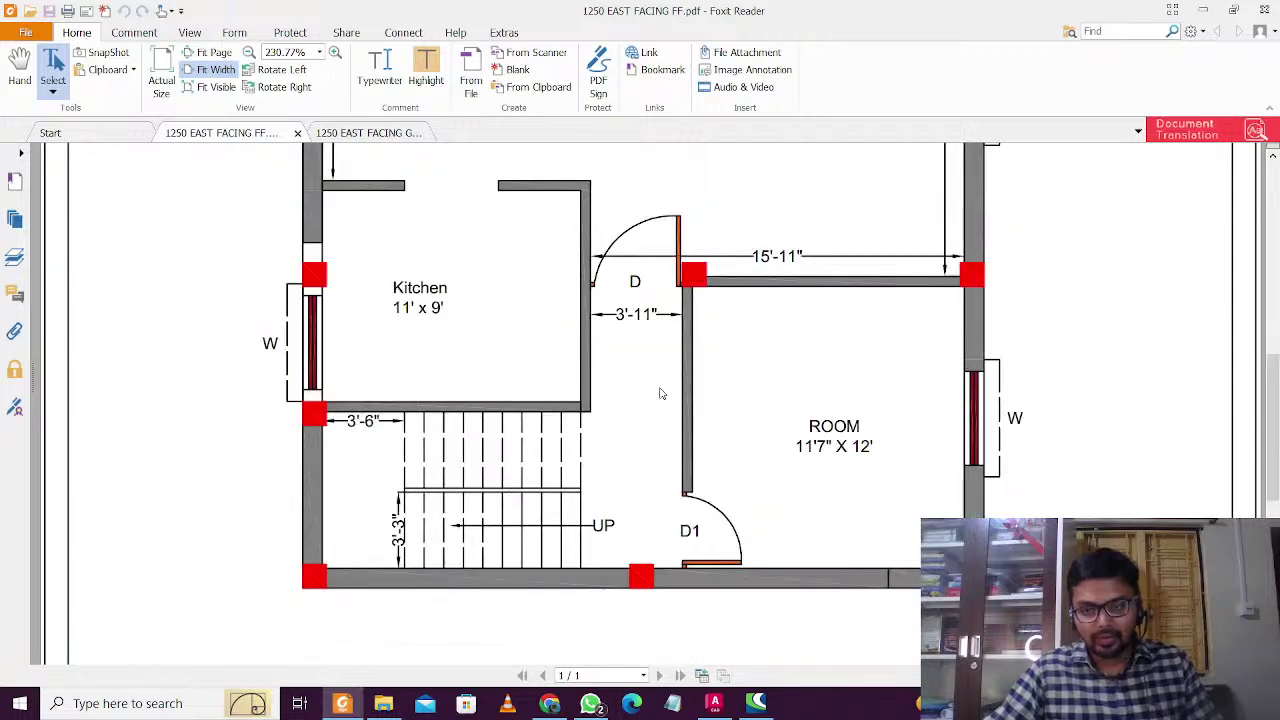
scroll(660, 393, "up", 3)
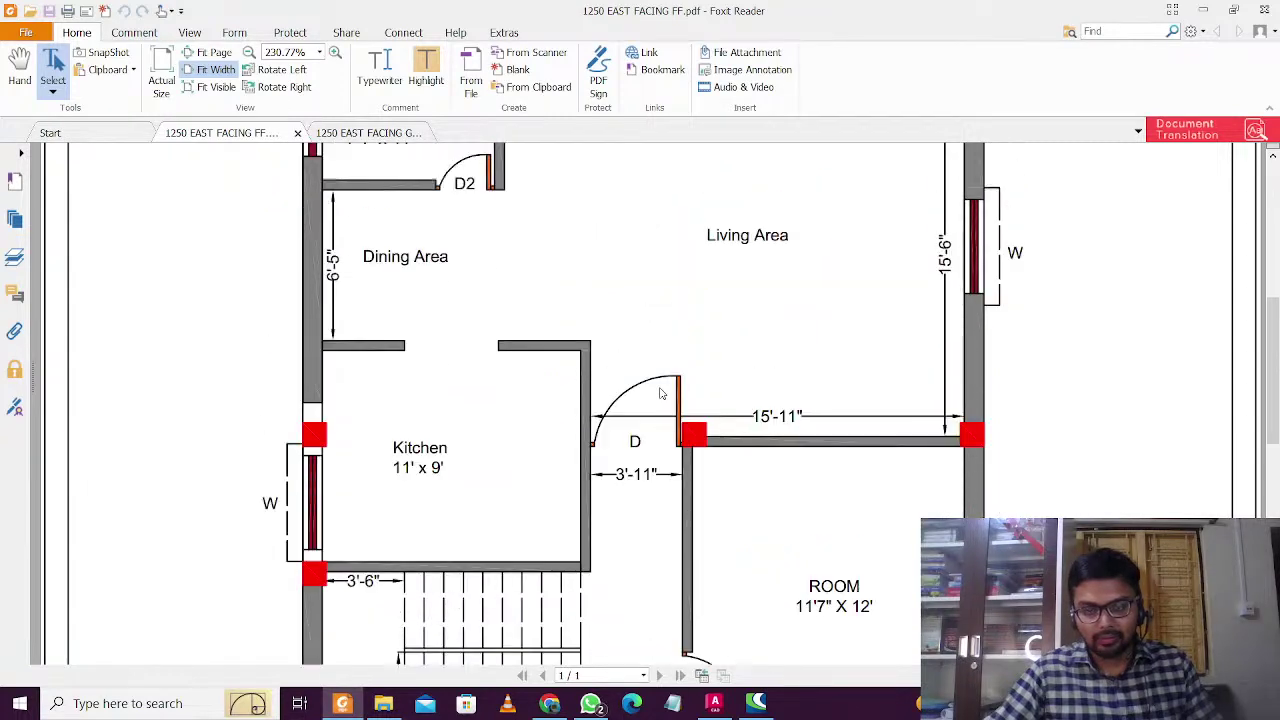
scroll(660, 393, "down", 3)
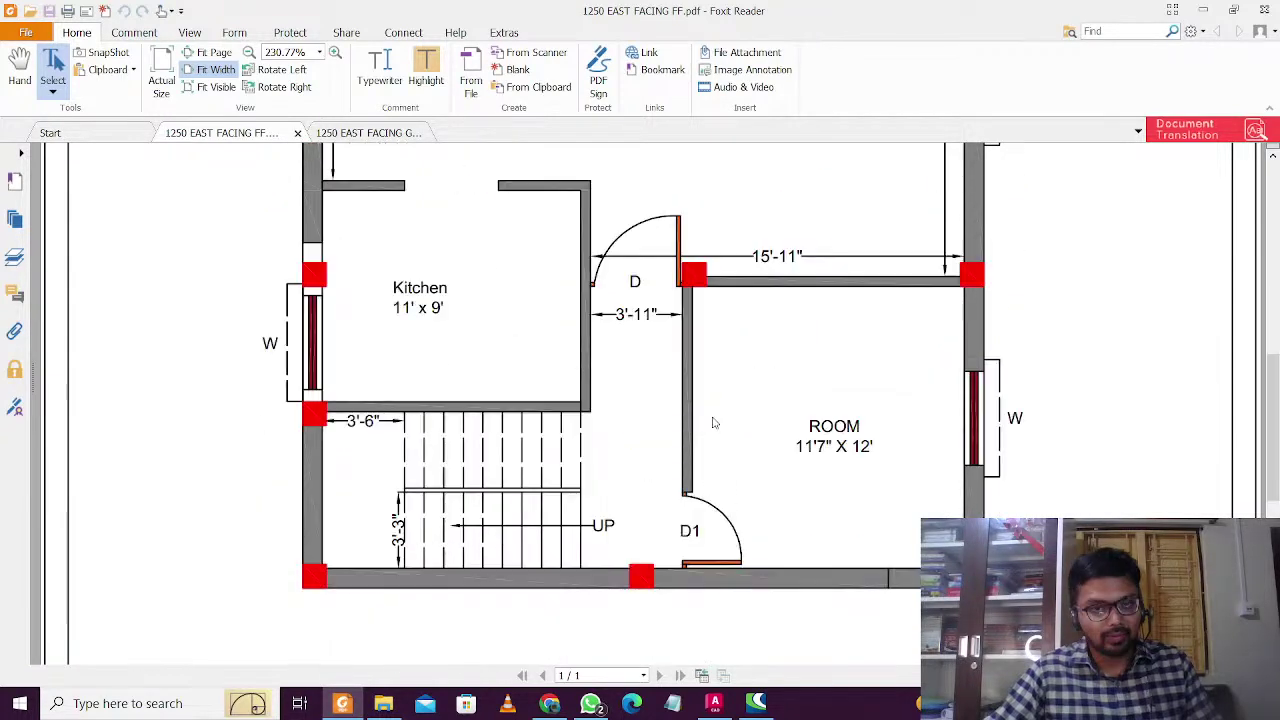
scroll(713, 423, "up", 10)
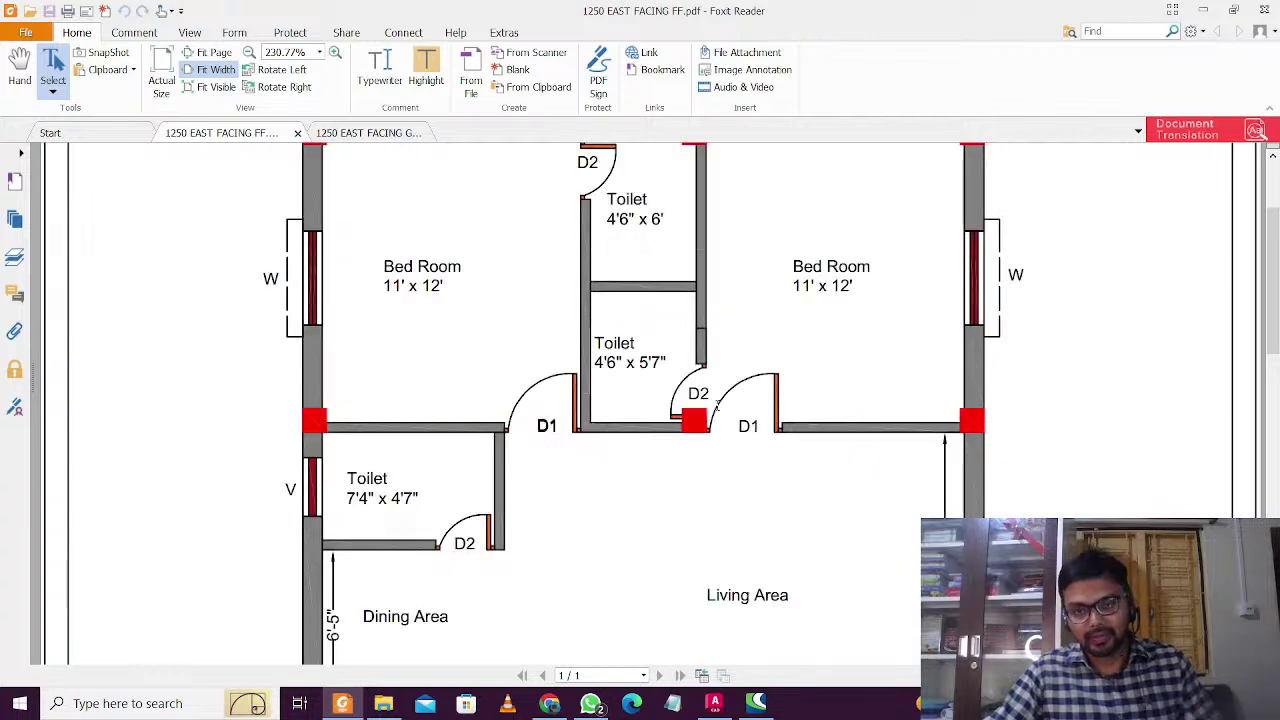
scroll(716, 404, "up", 3)
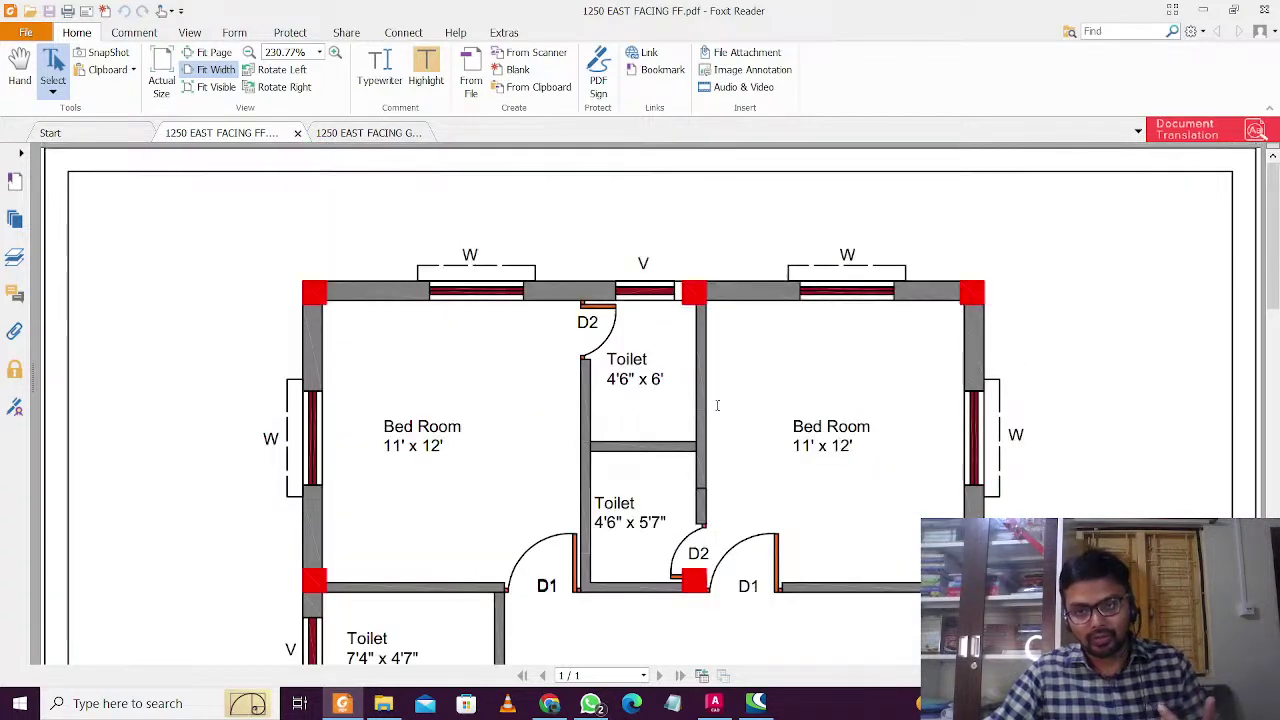